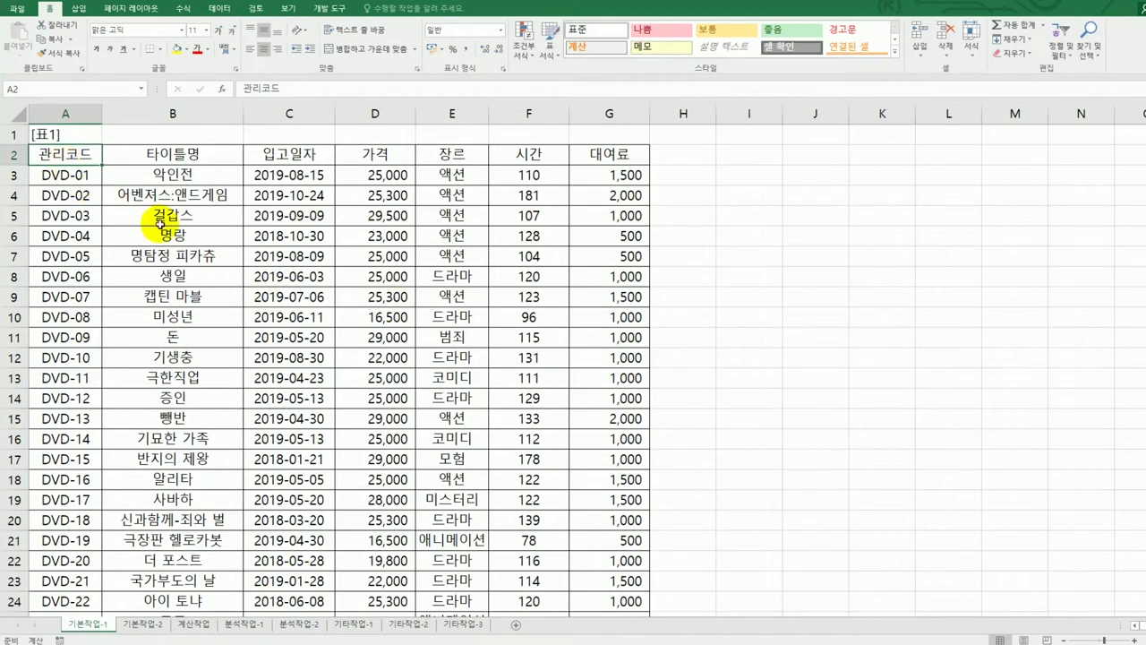
Enter the criteria heading 조건 in cell A34 below the DVD table.
scroll(276, 369, "down", 4)
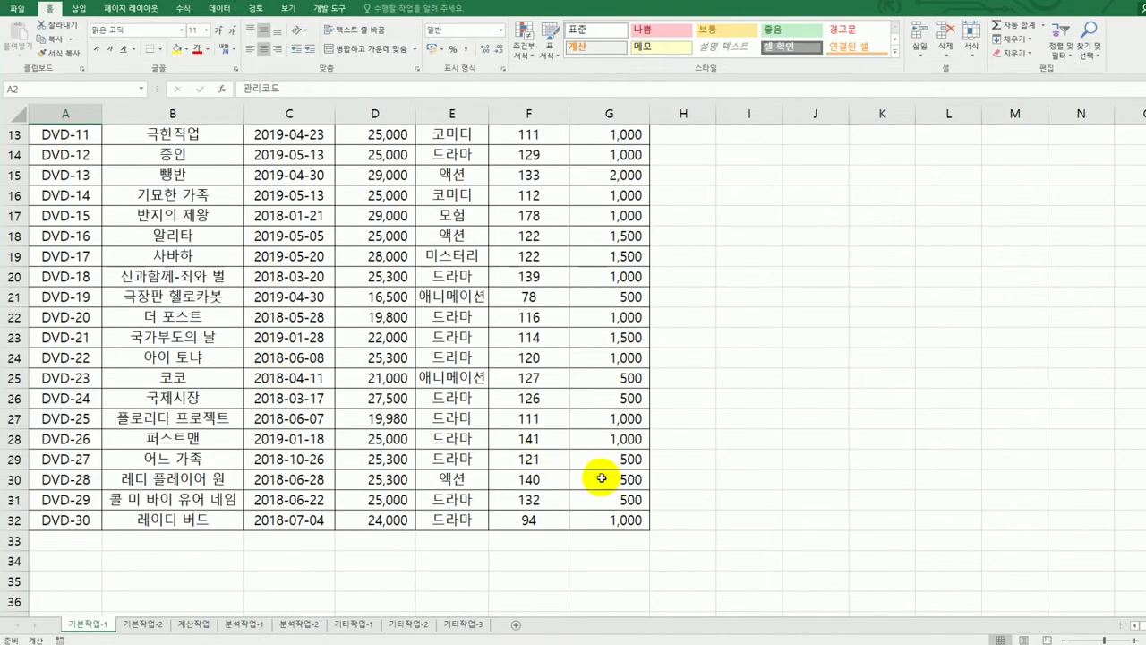
left_click(600, 527)
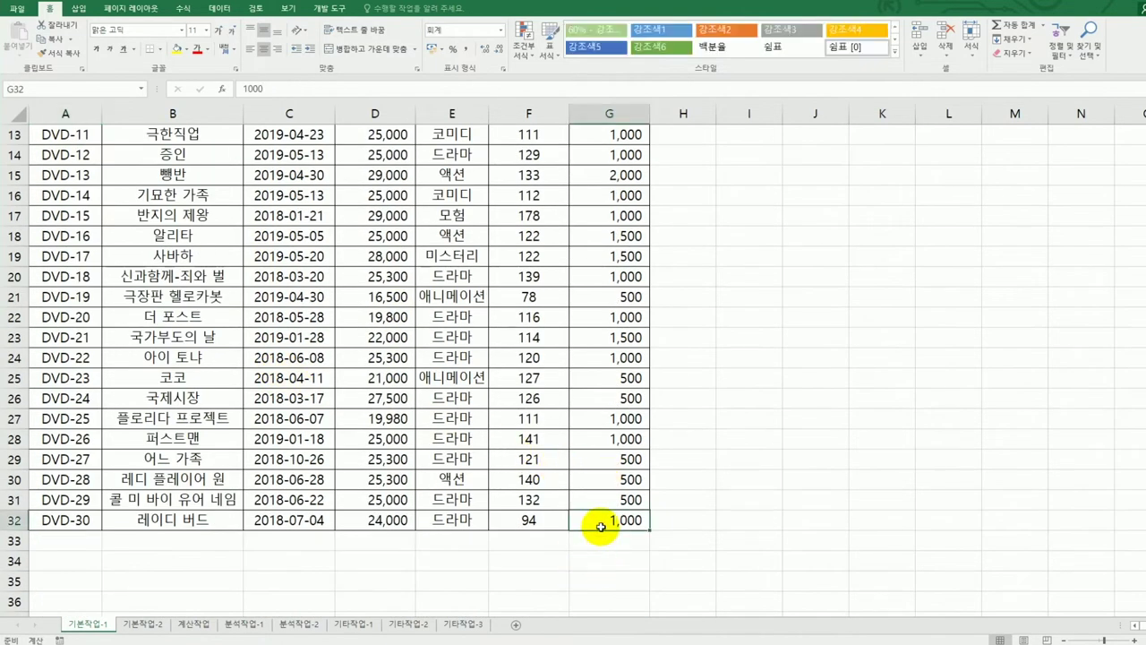
scroll(588, 525, "down", 3)
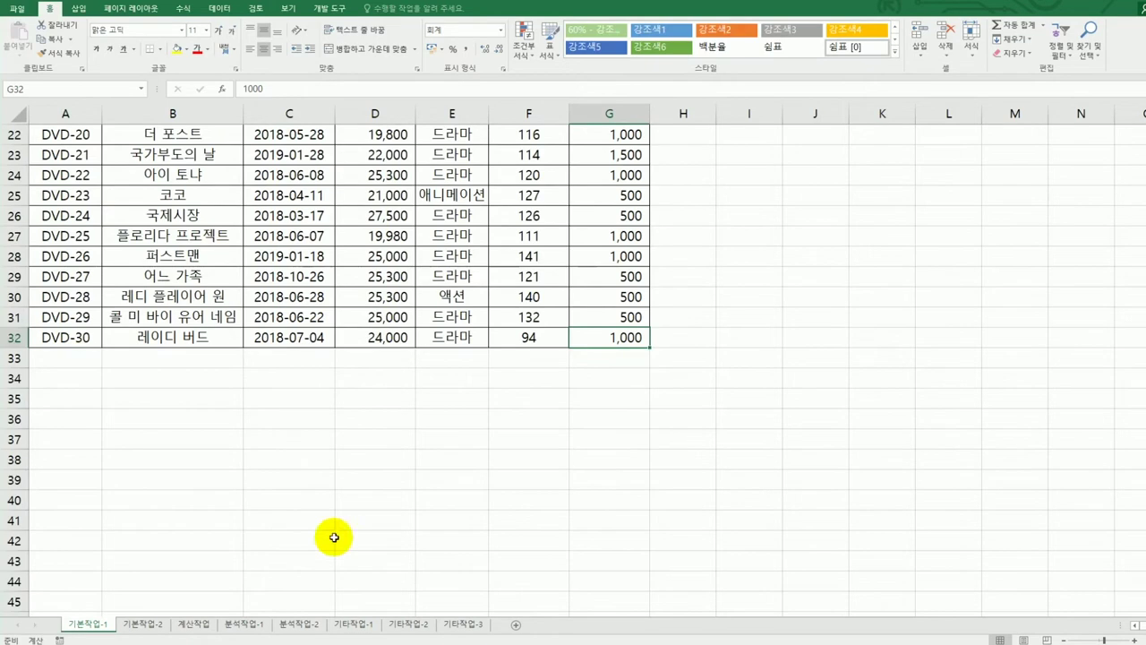
left_click(85, 444)
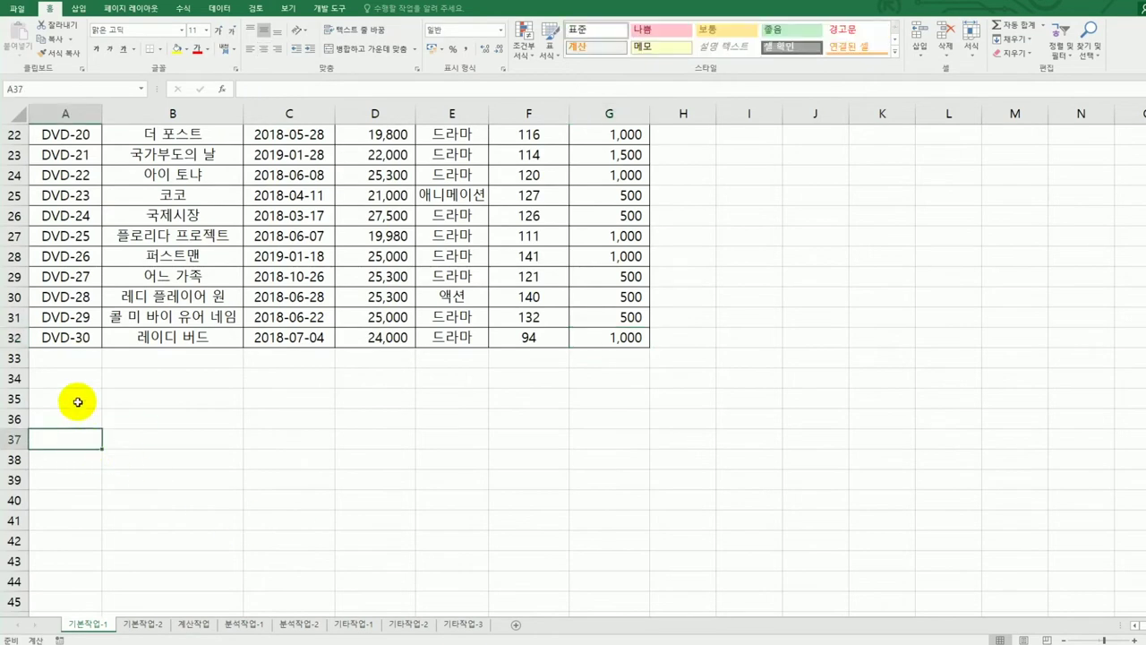
left_click_drag(79, 379, 78, 394)
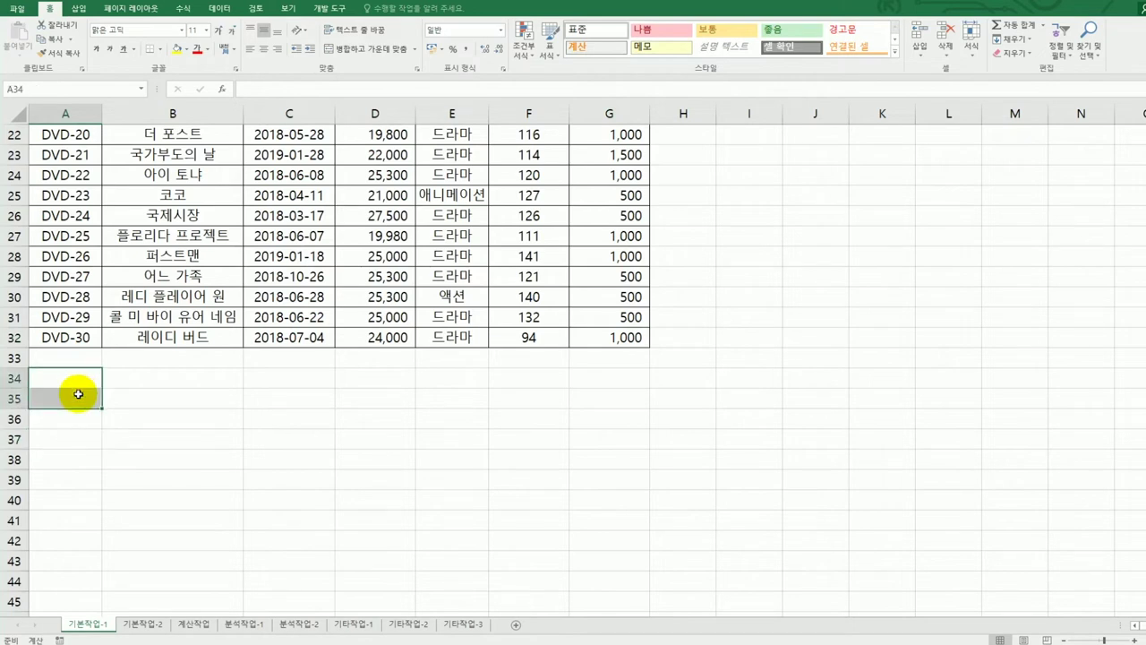
left_click(81, 377)
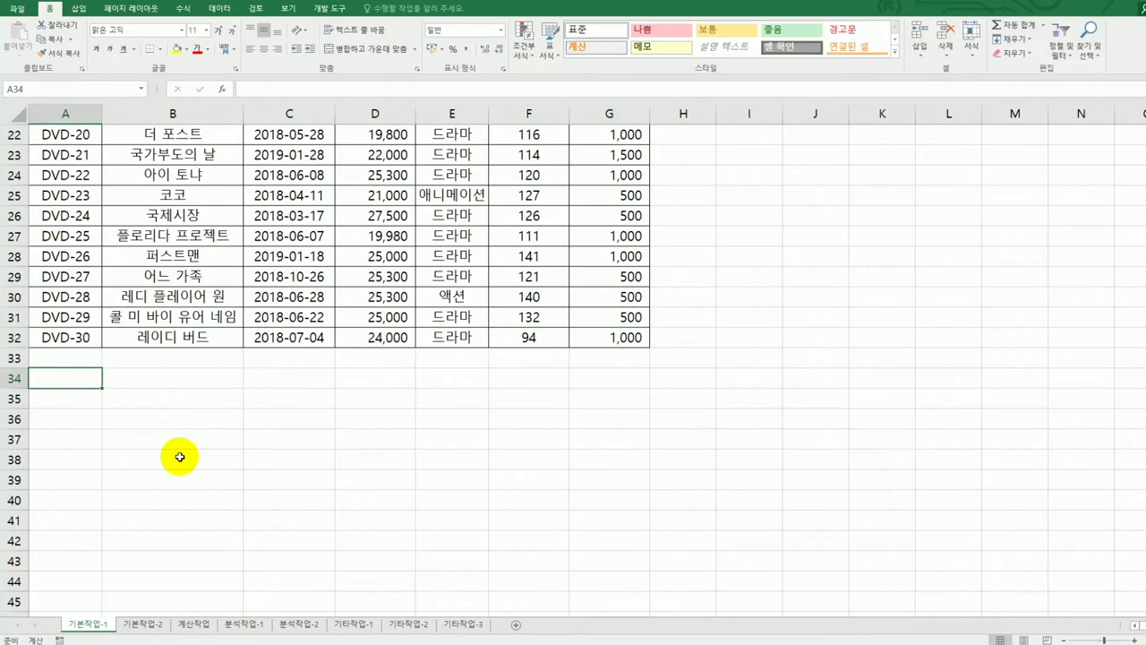
type("wh")
key("BackSpace")
key("BackSpace")
type("조건")
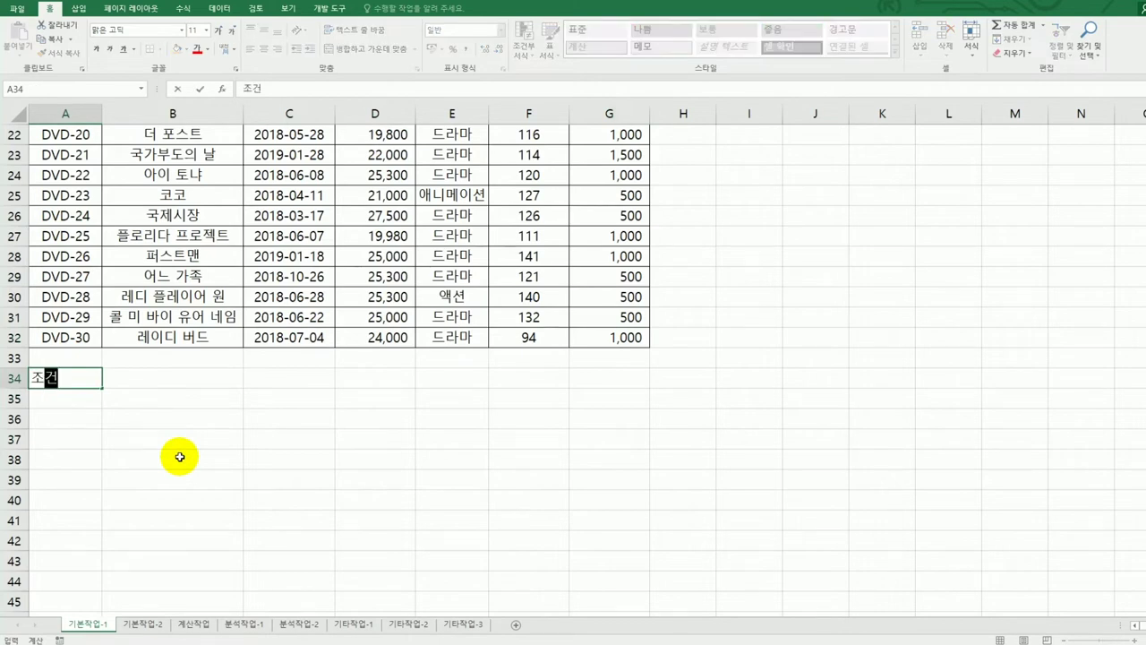
key("Return")
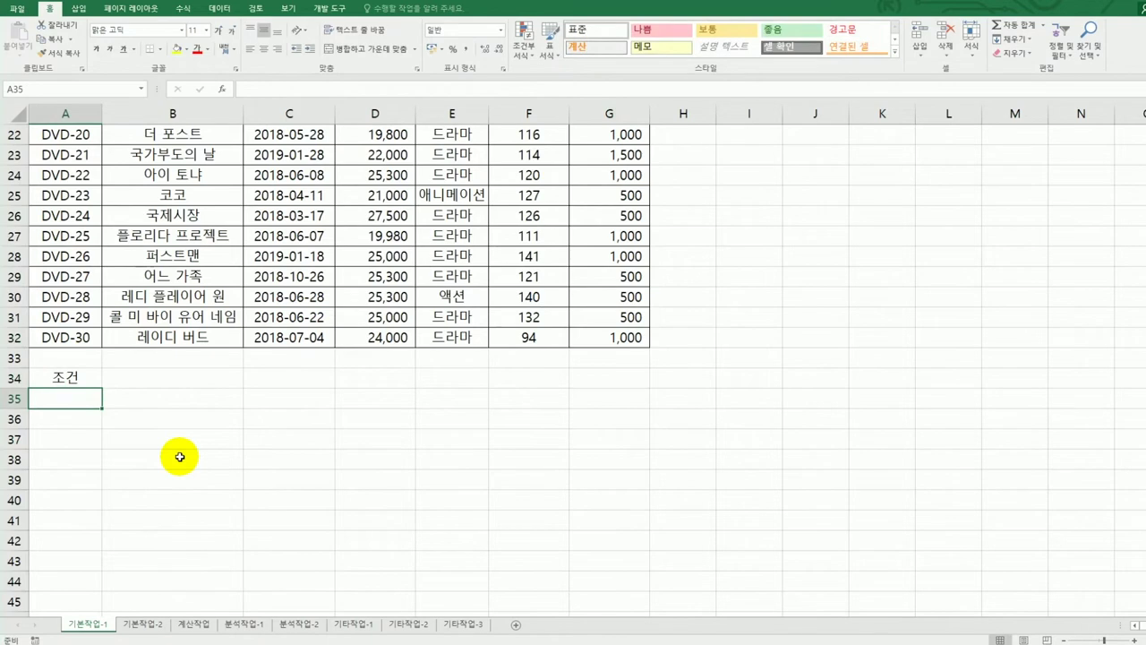
Start an AND formula in A35 with MID(A3,5,1)="1" as its first condition.
type("=")
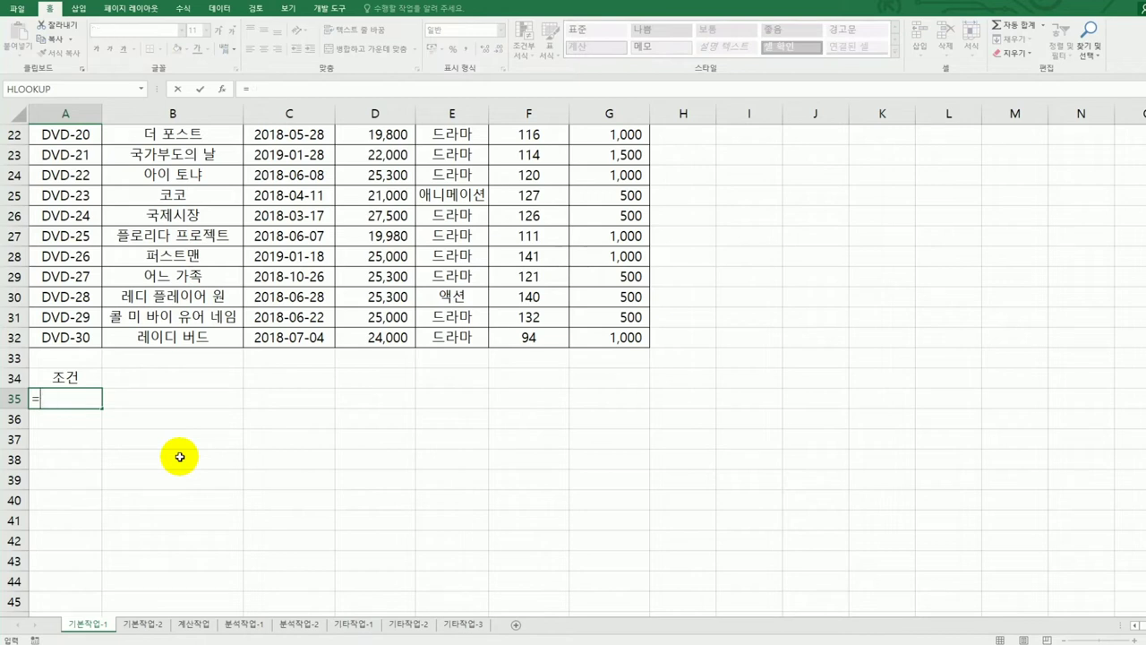
type("and(")
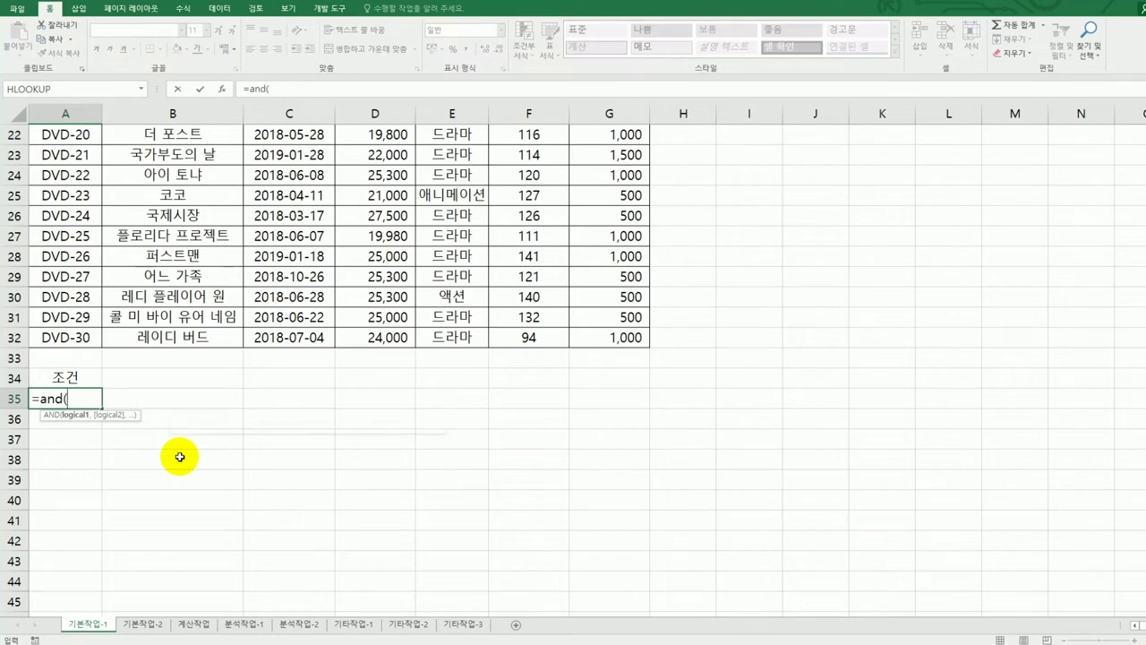
type("mid(")
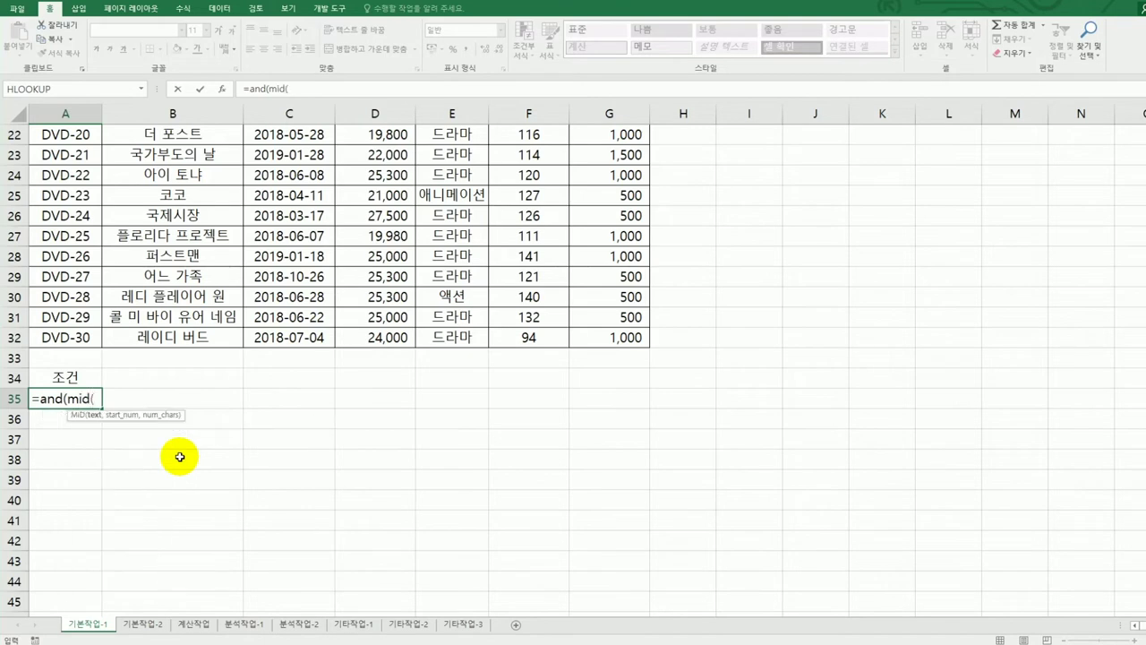
scroll(174, 452, "up", 7)
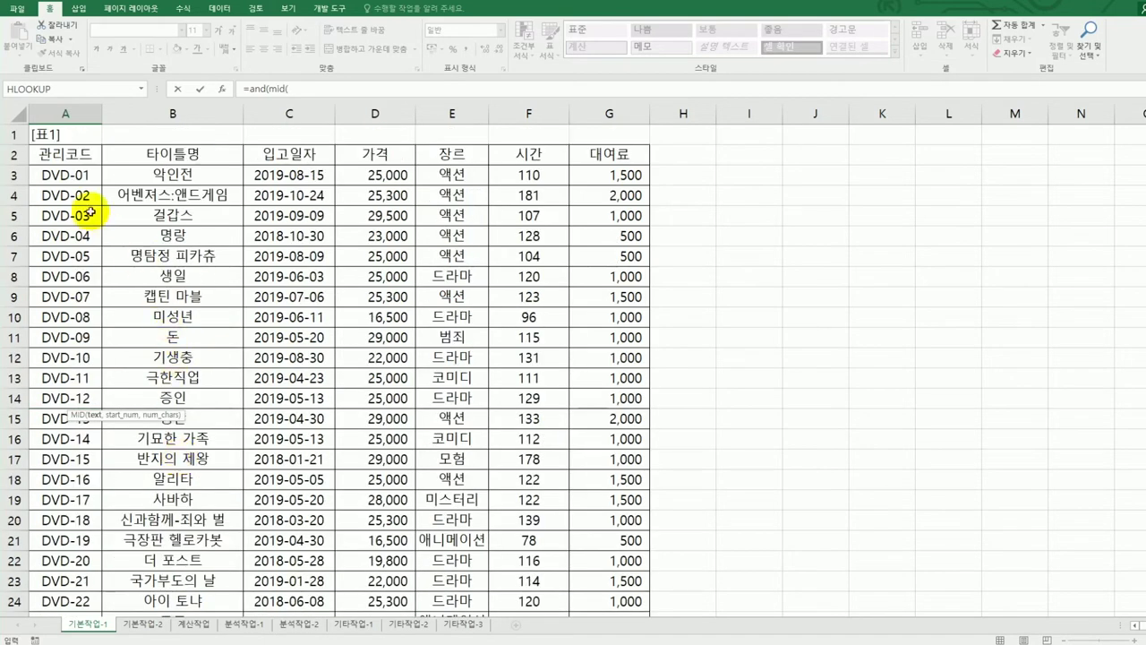
left_click(81, 178)
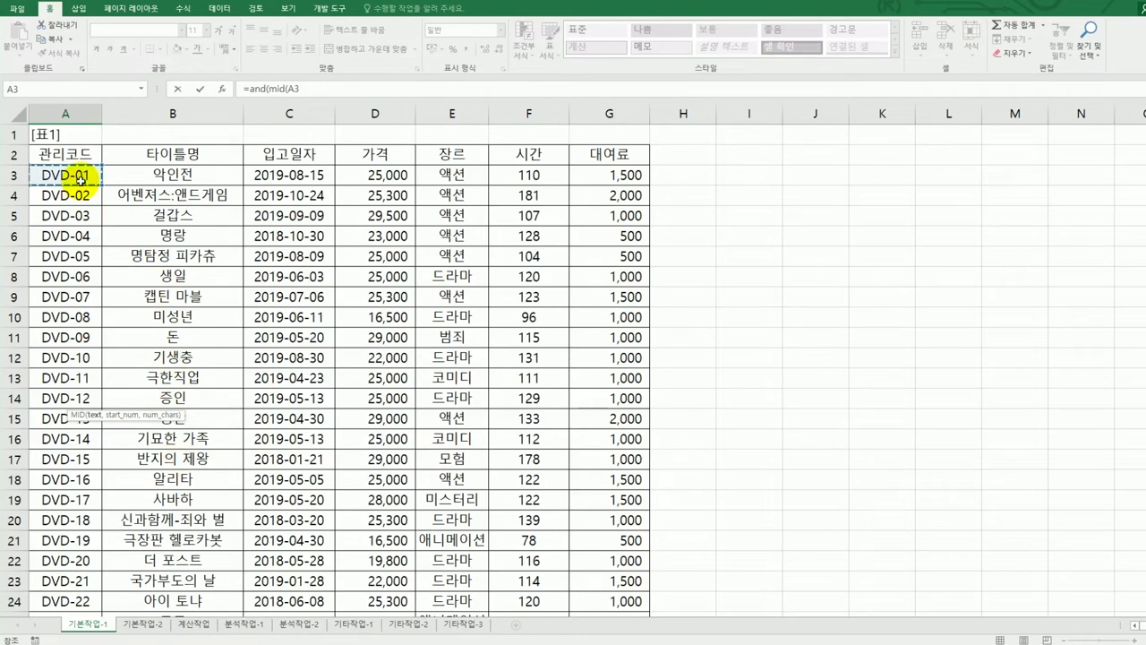
type(",5,1")
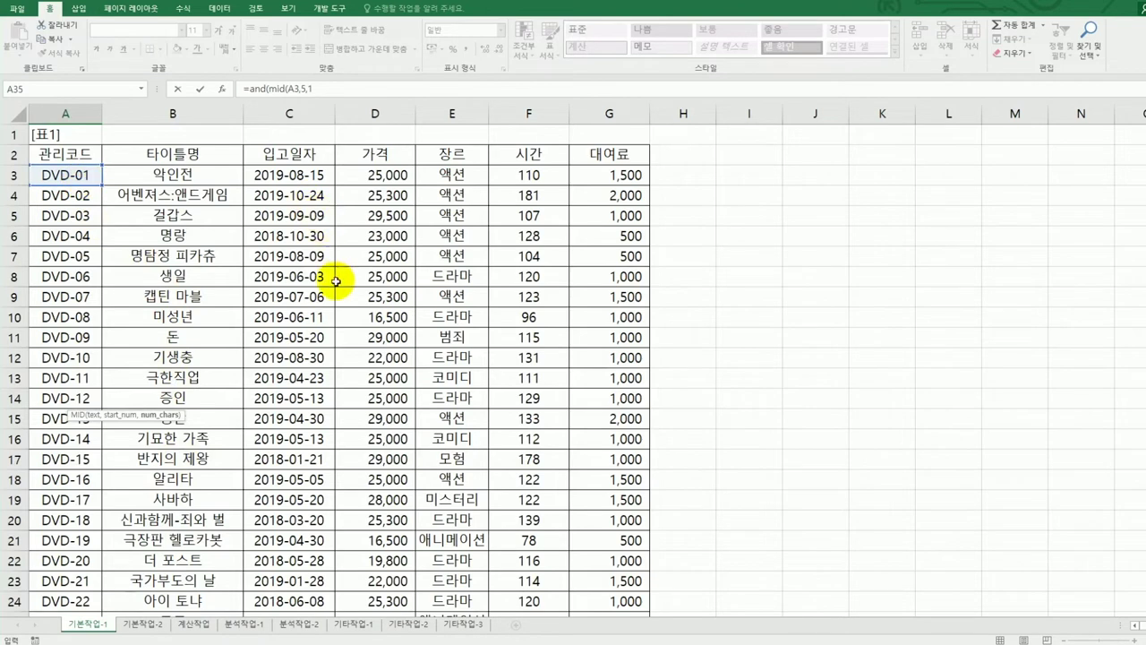
scroll(334, 304, "down", 6)
type("1)=")
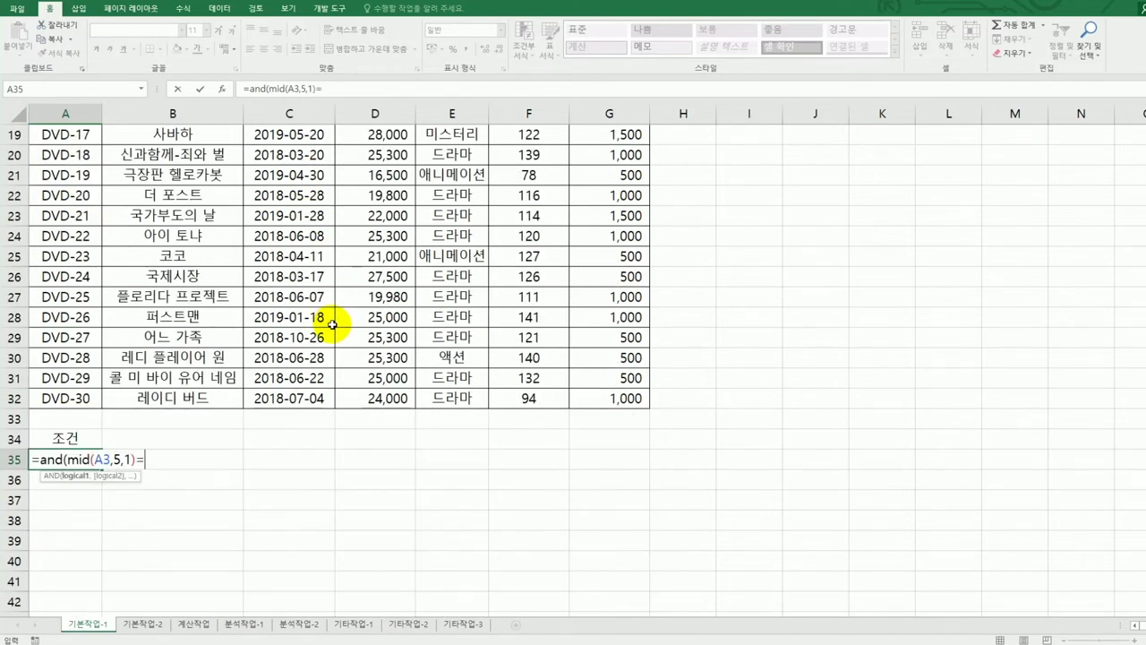
type("\"1\"")
type(",")
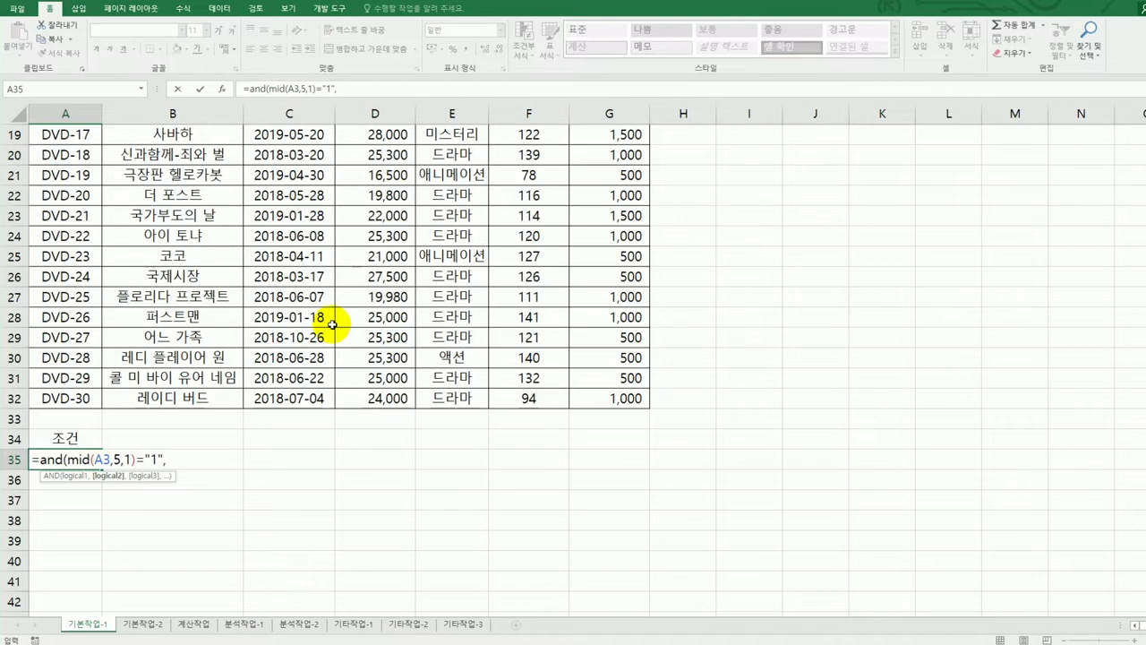
Complete the A35 formula with the time conditions F3>=100 and F3<150 and commit it.
scroll(425, 355, "up", 6)
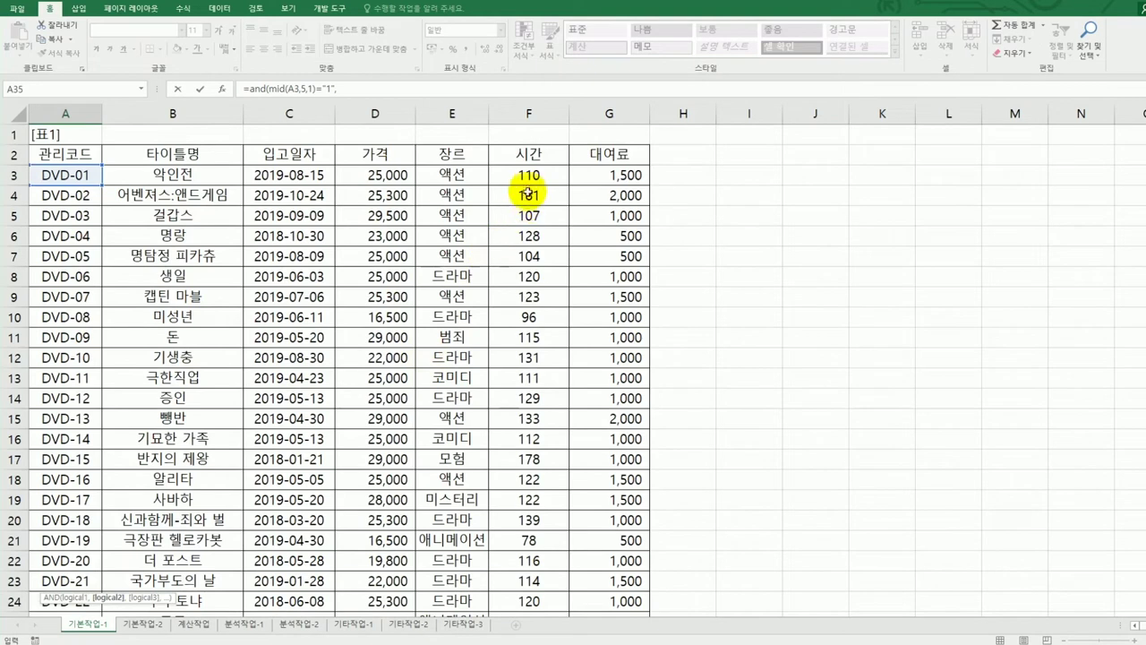
left_click(529, 174)
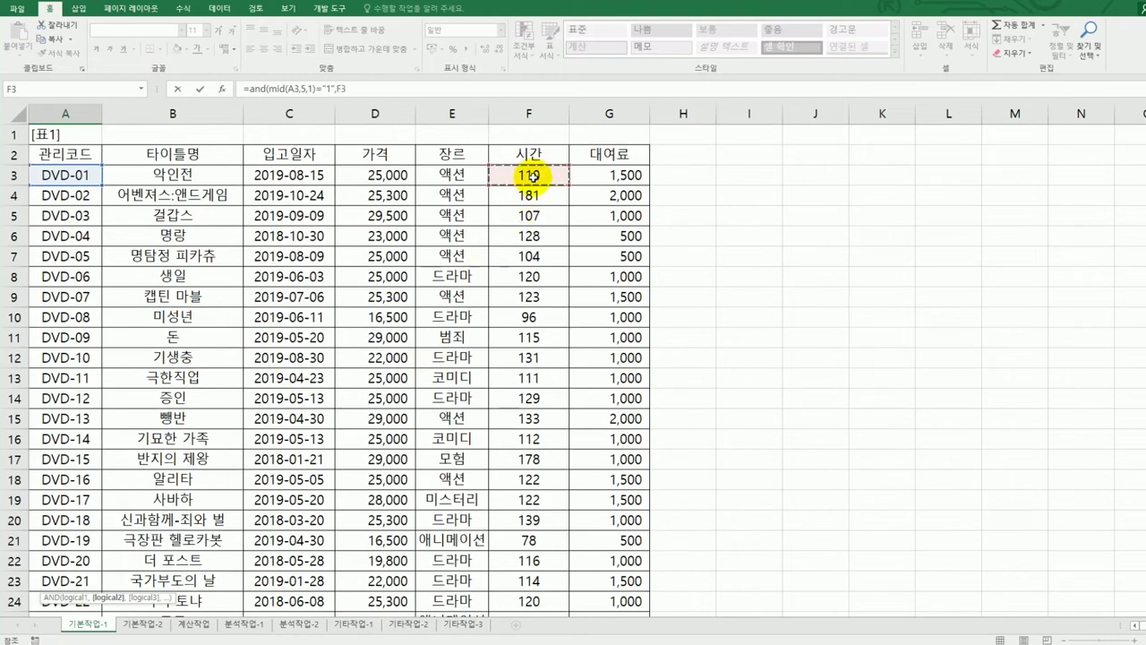
type(">=100,")
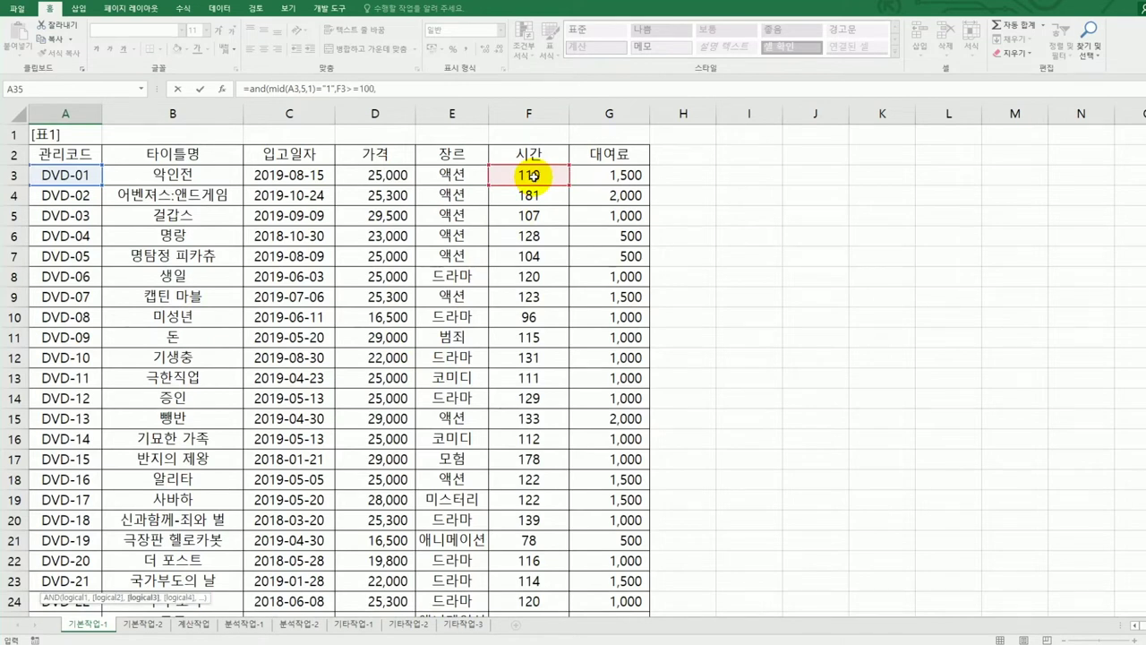
left_click(537, 177)
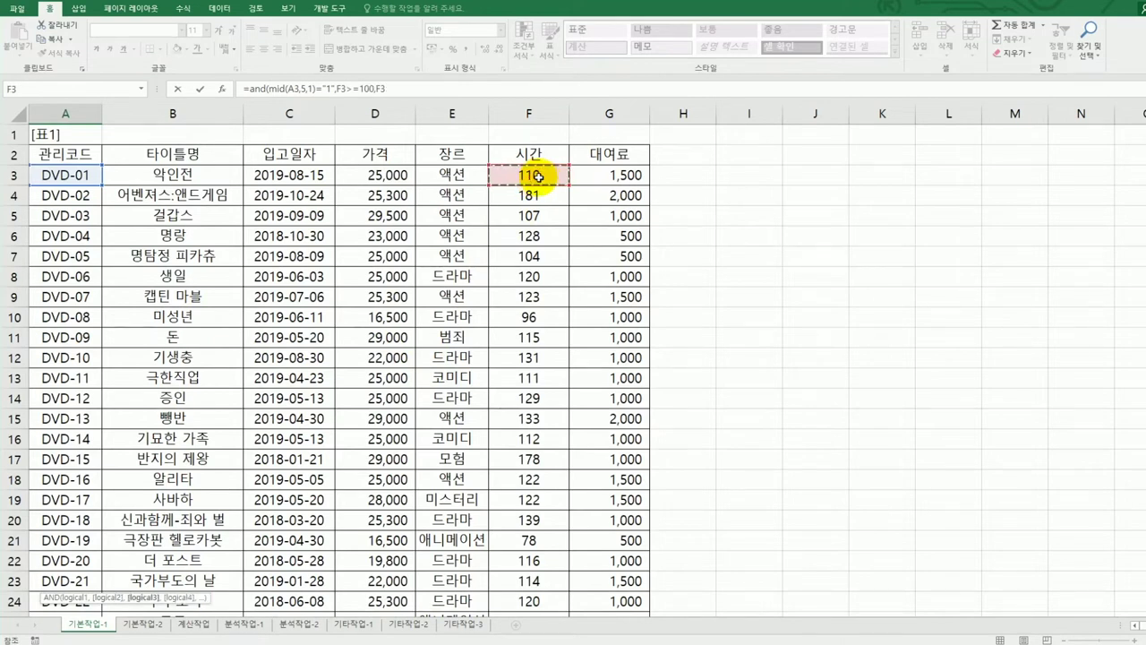
type("<150")
scroll(533, 179, "down", 5)
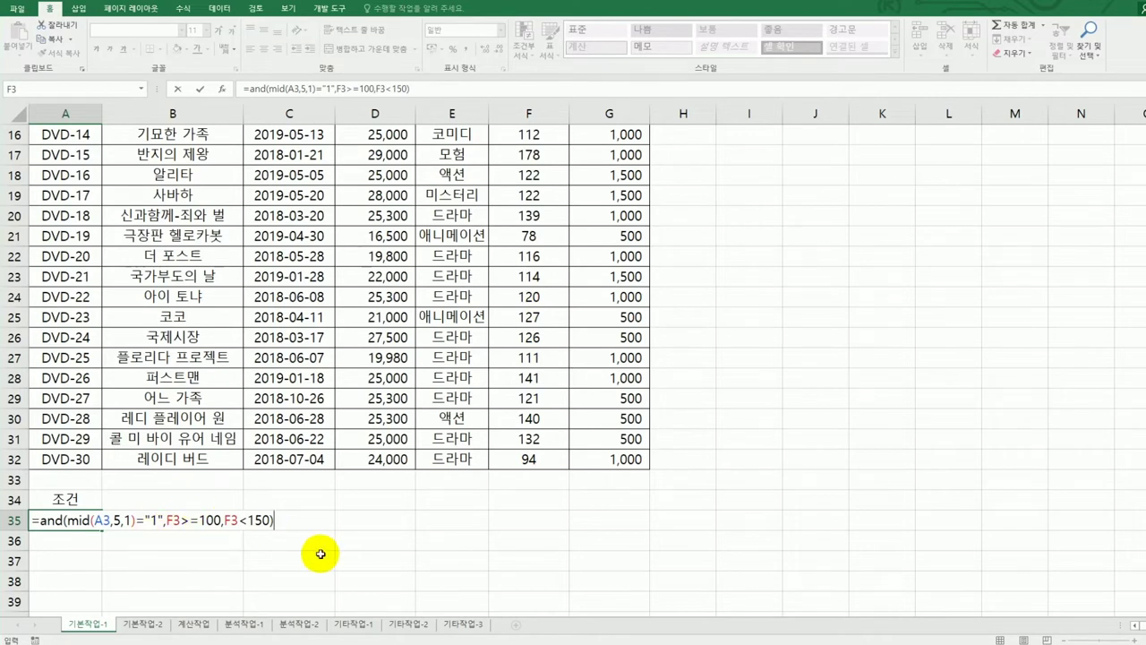
key("Escape")
key("Return")
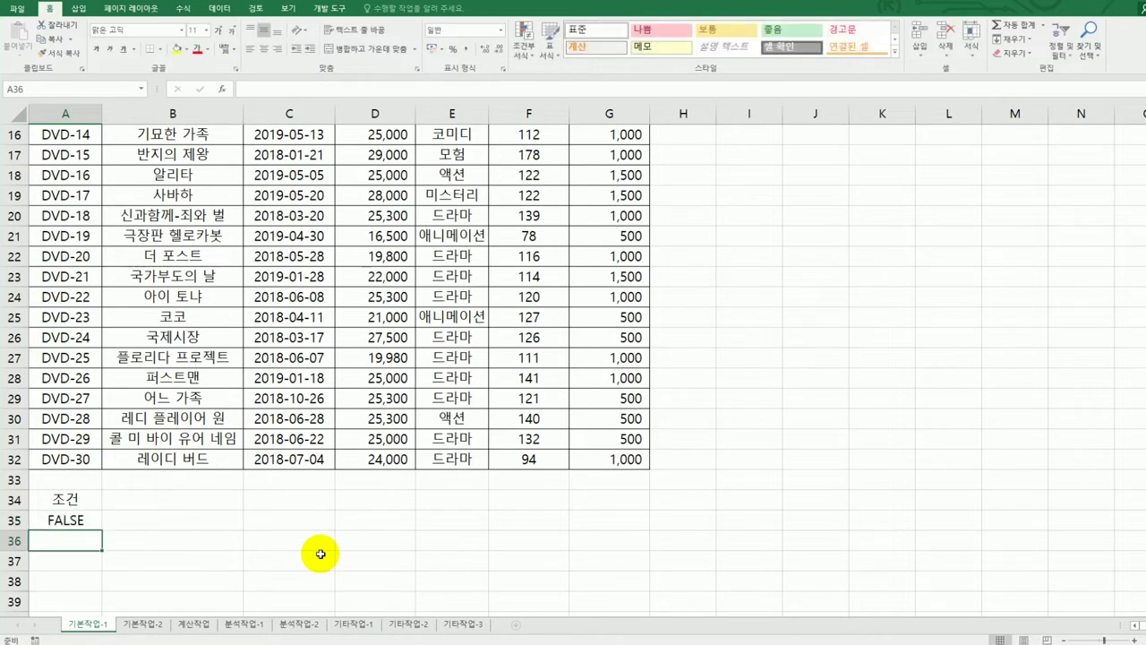
Start an Advanced Filter on the table range A2:G32 with A34:A35 as the criteria range.
left_click(309, 336)
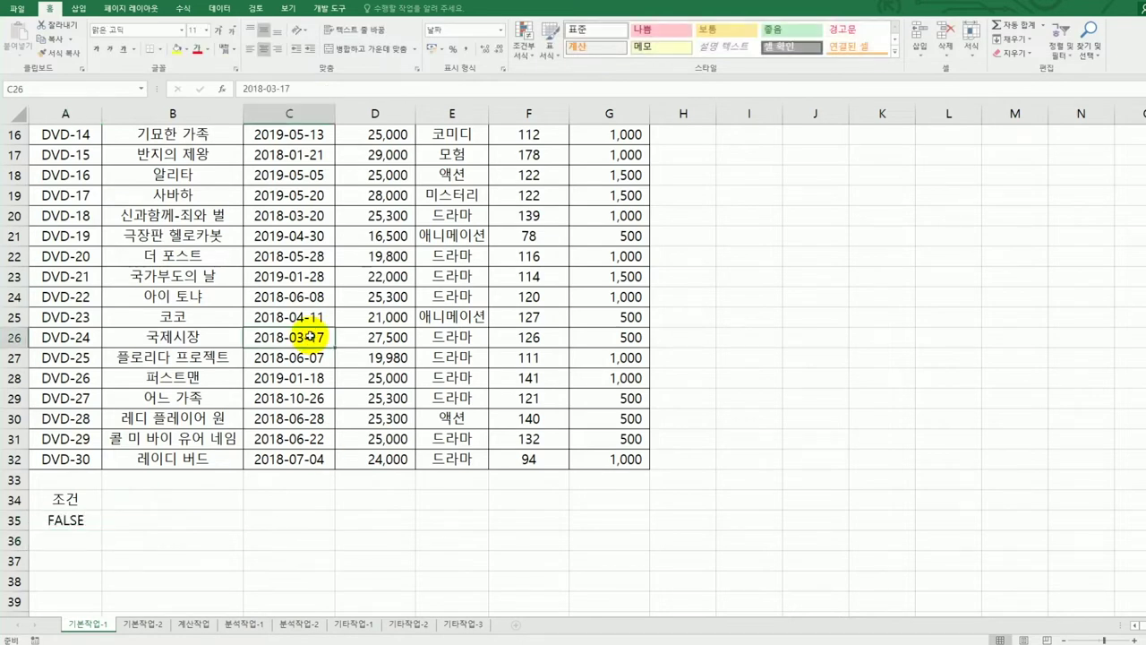
left_click(212, 8)
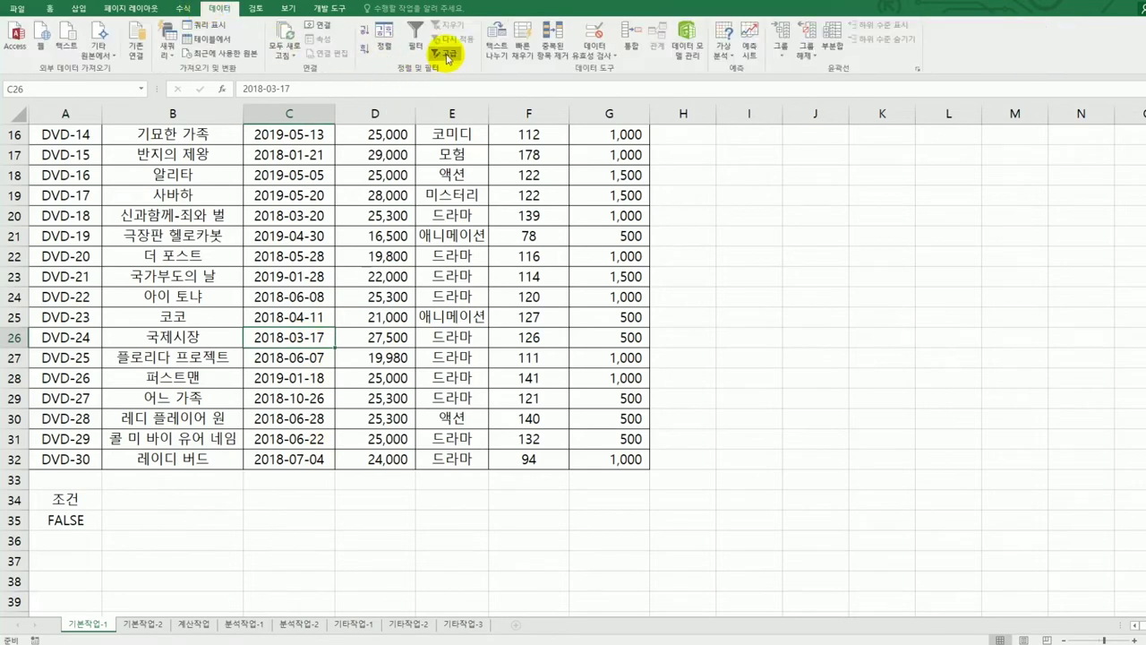
left_click(445, 51)
scroll(829, 411, "up", 1)
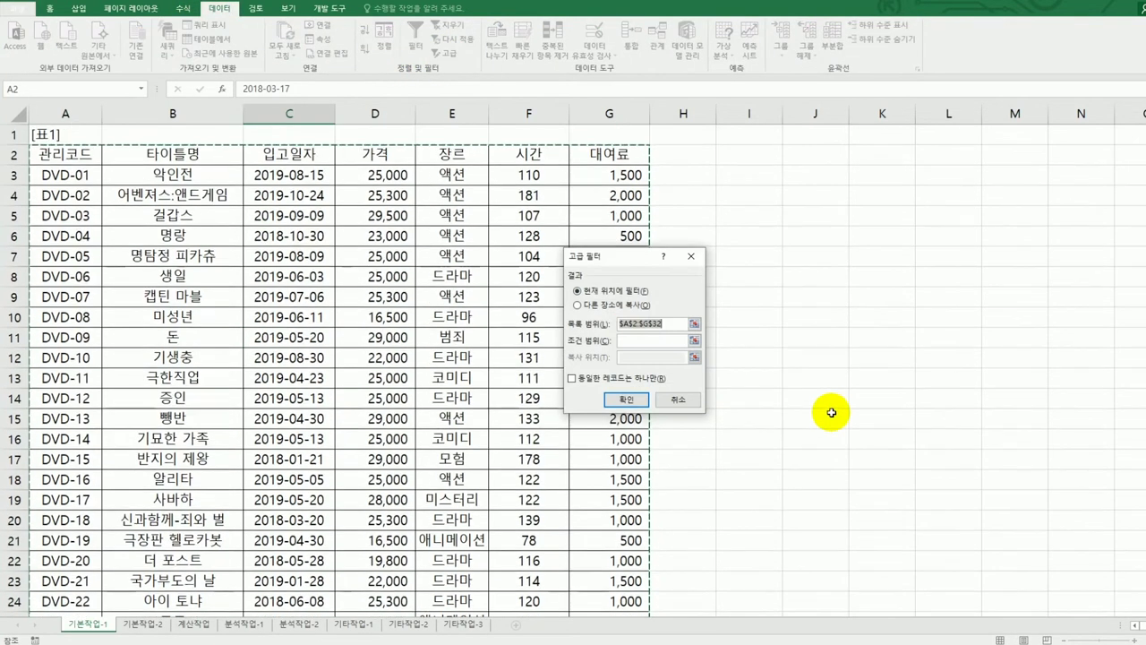
scroll(828, 411, "down", 5)
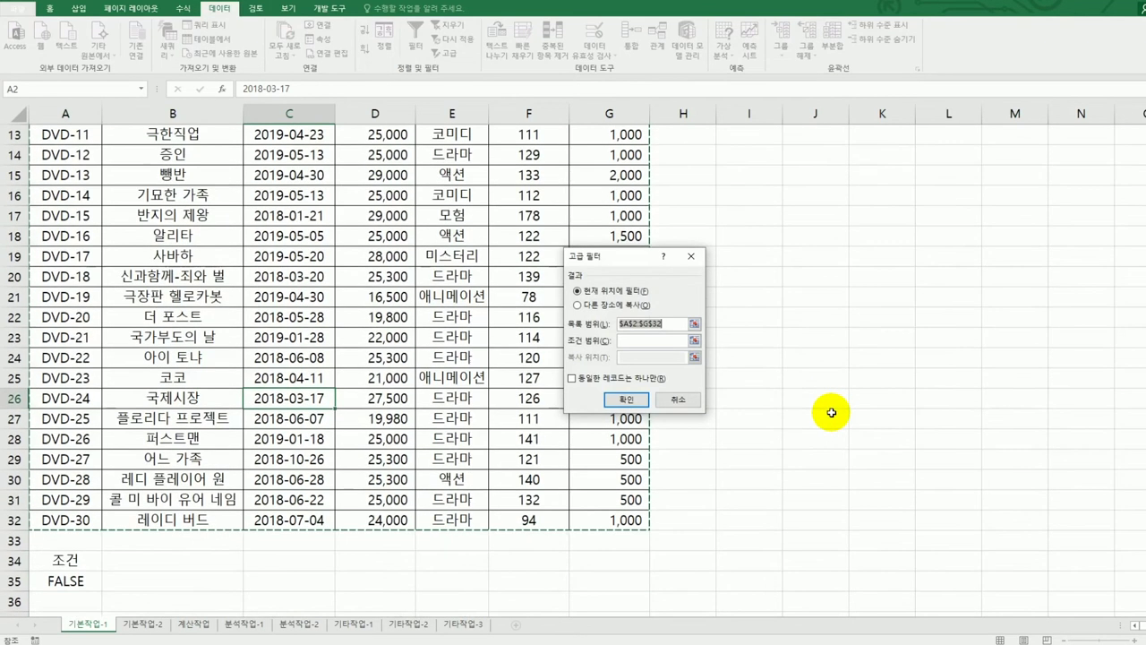
scroll(726, 351, "down", 1)
left_click(651, 340)
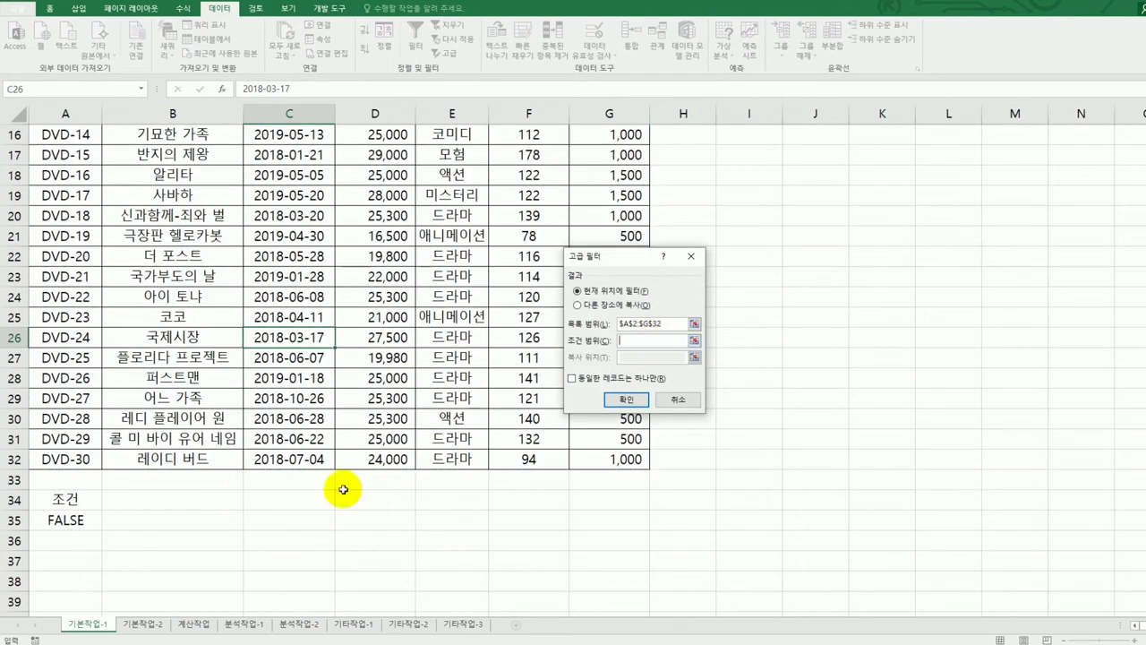
left_click_drag(46, 500, 48, 517)
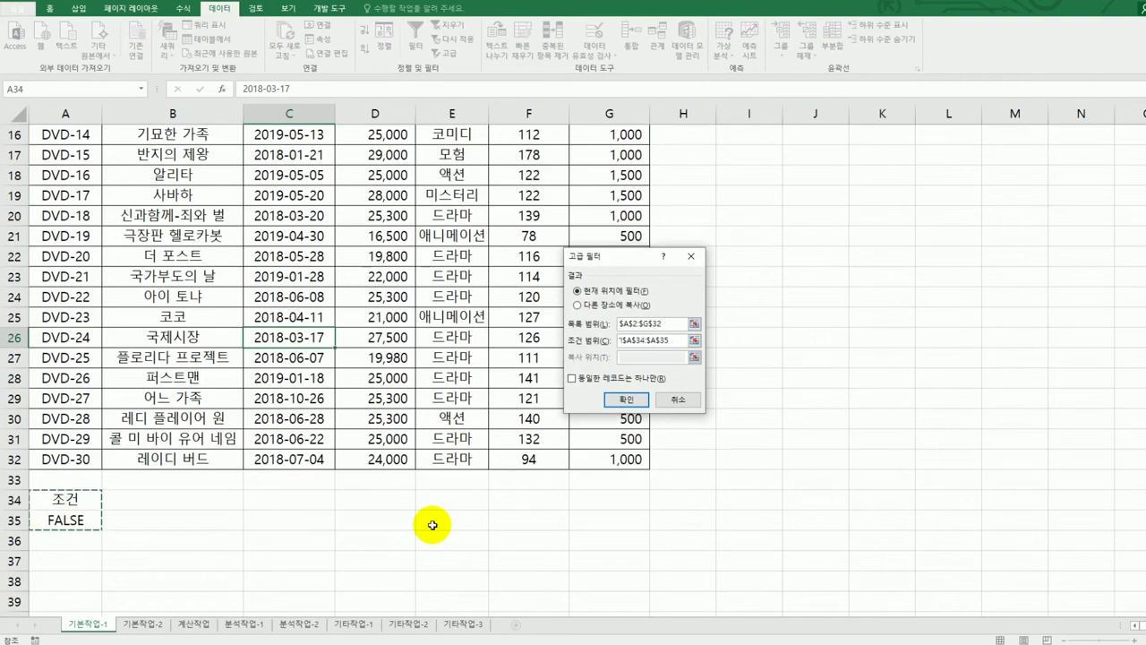
Run the filter with its results copied to another location at A37, and check the extracted management codes and times.
left_click(589, 305)
left_click(625, 356)
scroll(231, 455, "down", 2)
left_click(74, 445)
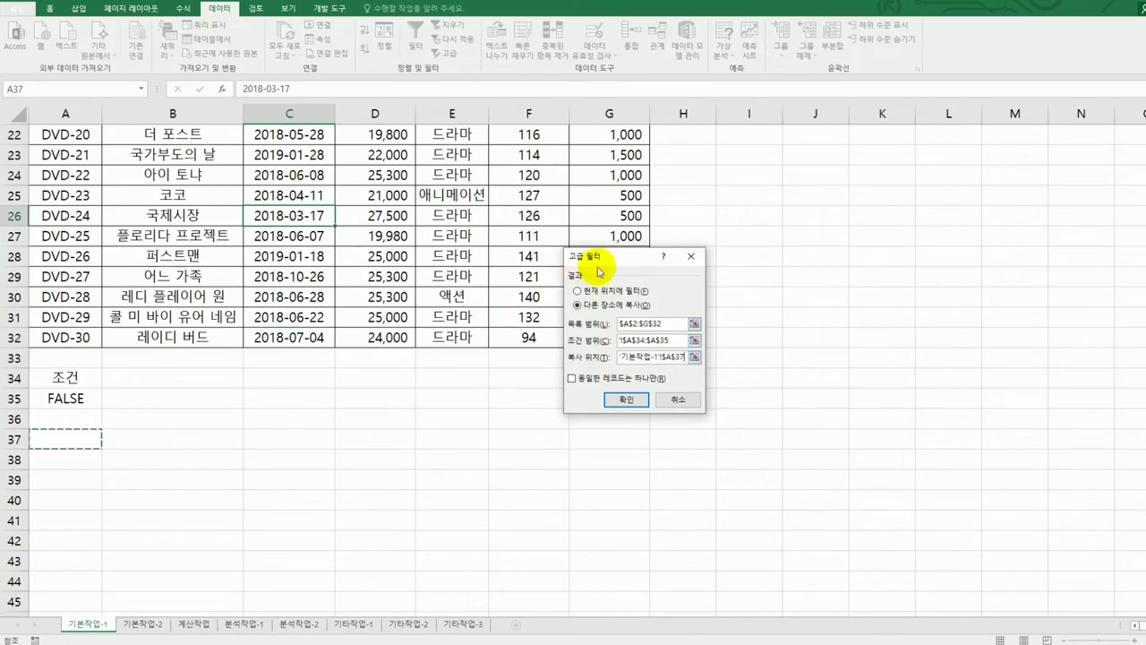
left_click(629, 402)
scroll(645, 403, "down", 2)
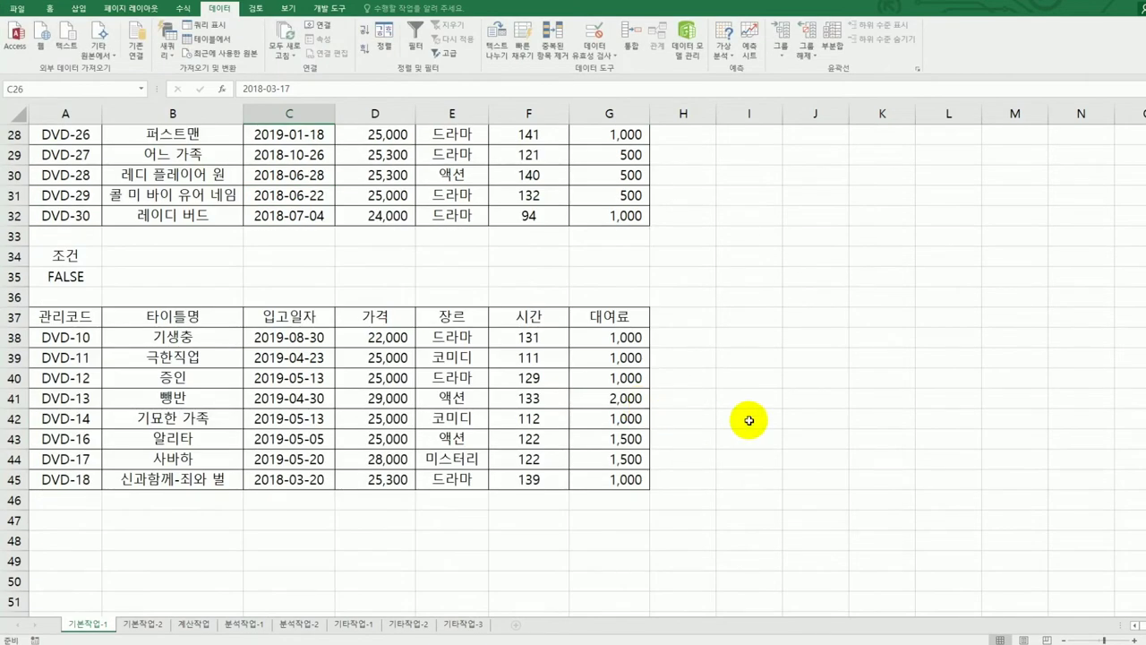
left_click_drag(57, 335, 61, 477)
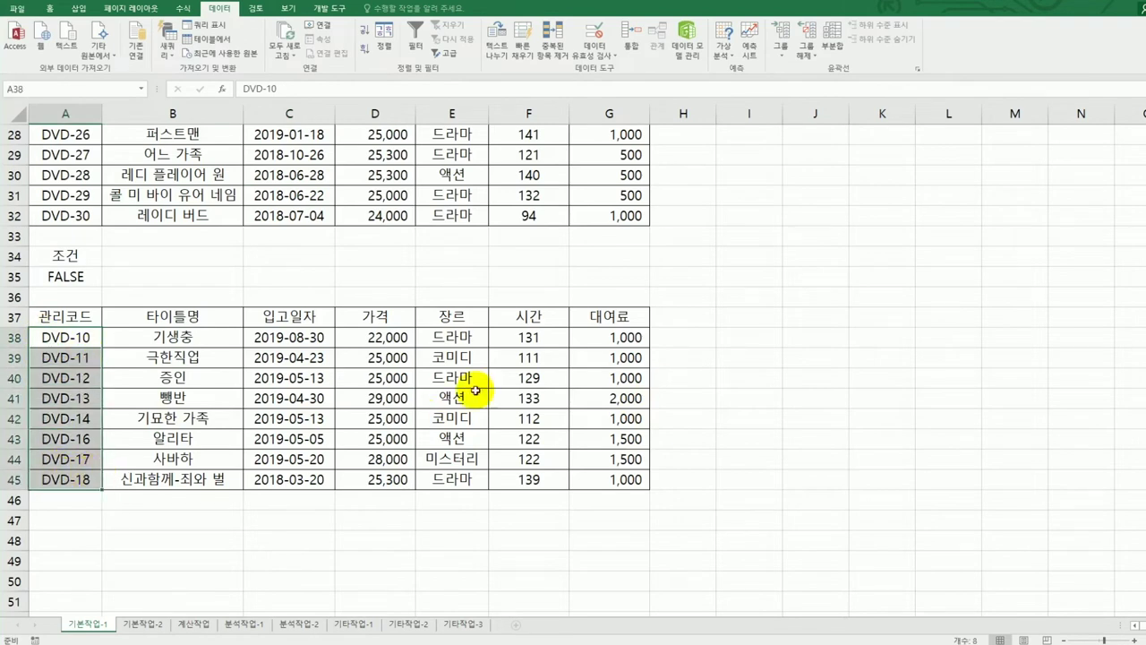
left_click_drag(525, 337, 515, 479)
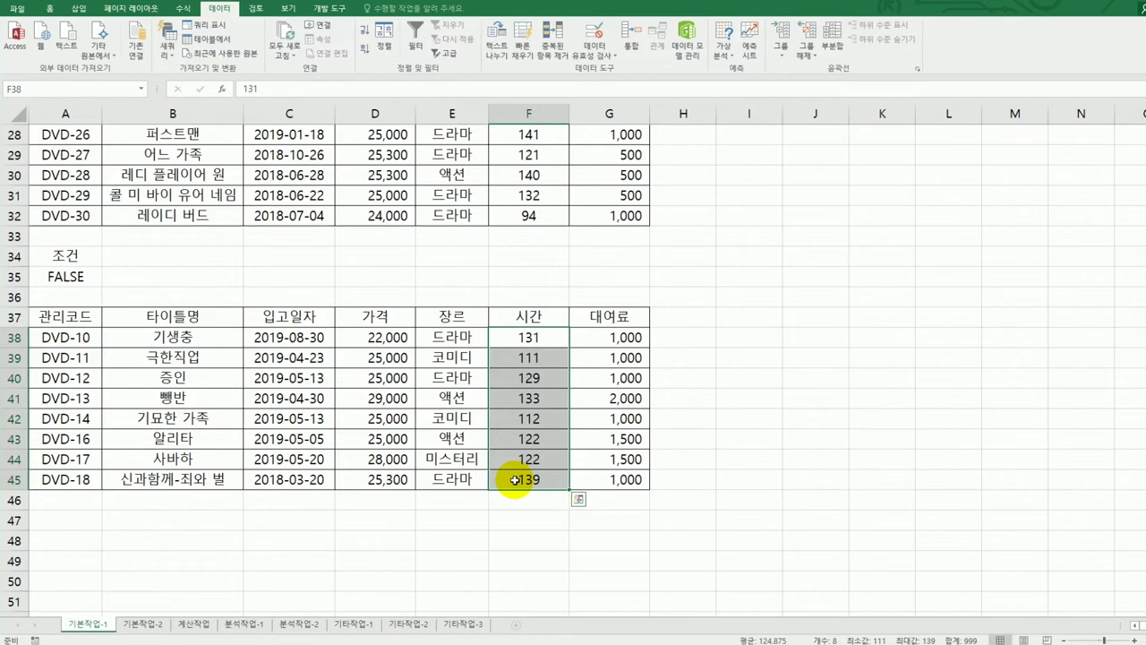
Start a new conditional formatting rule for A3:G32 that uses a formula to determine which cells to format.
scroll(515, 480, "up", 9)
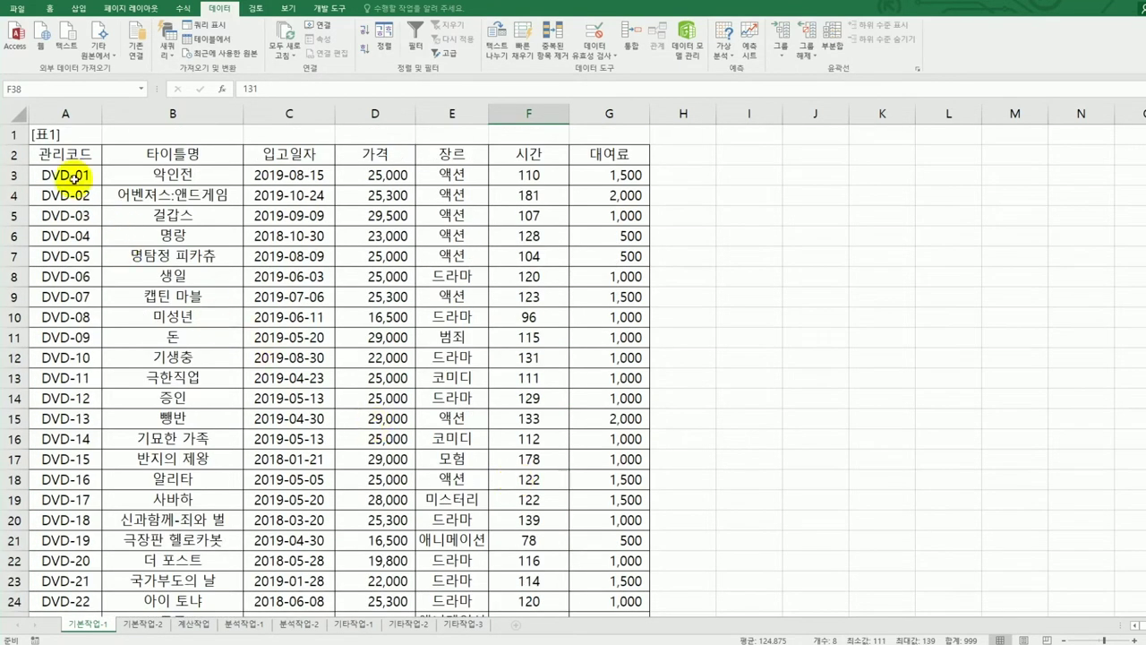
mouse_move(68, 175)
left_mouse_down()
mouse_move(572, 293)
mouse_move(638, 336)
mouse_move(637, 609)
mouse_move(650, 598)
mouse_move(632, 630)
mouse_move(632, 535)
left_mouse_up()
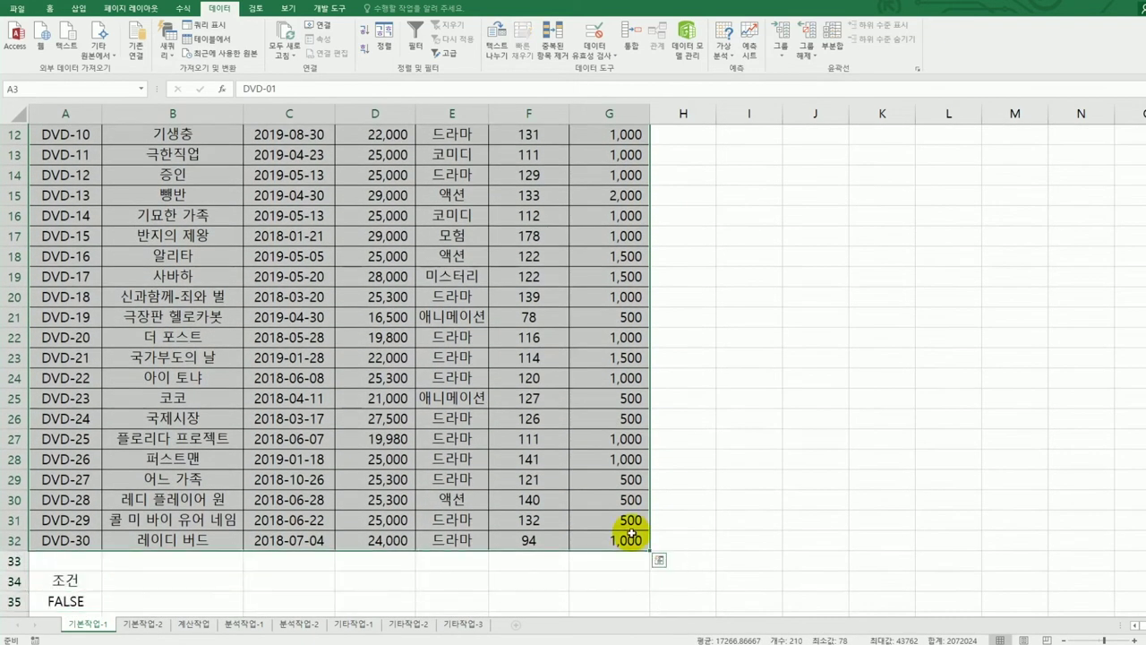
left_click(51, 8)
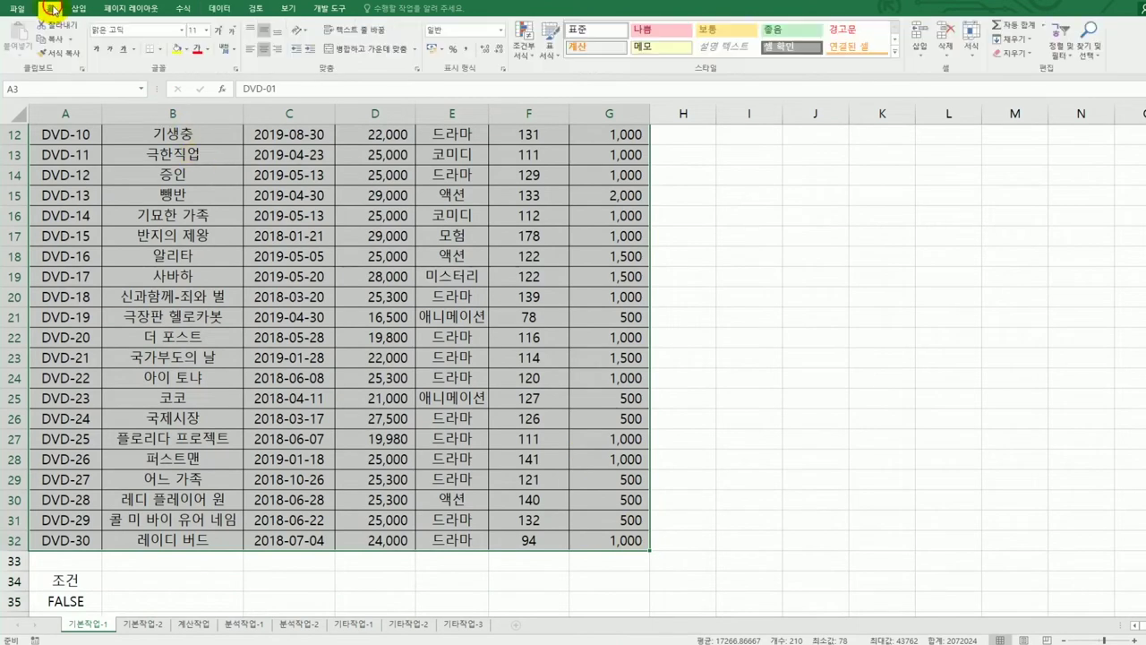
left_click(524, 40)
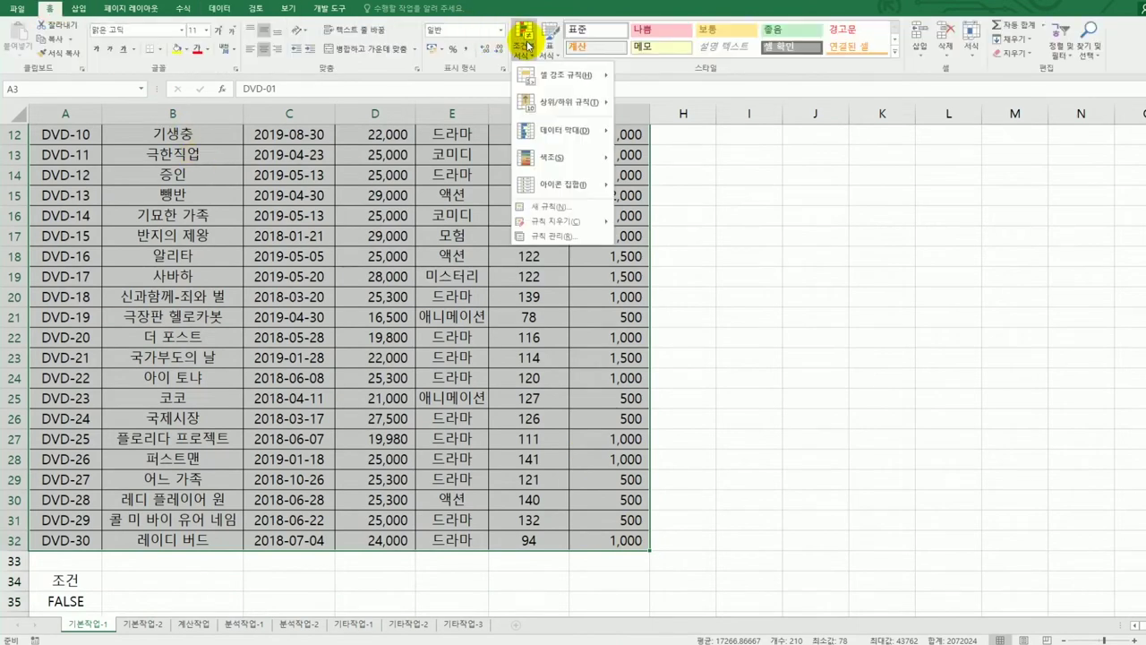
left_click(552, 209)
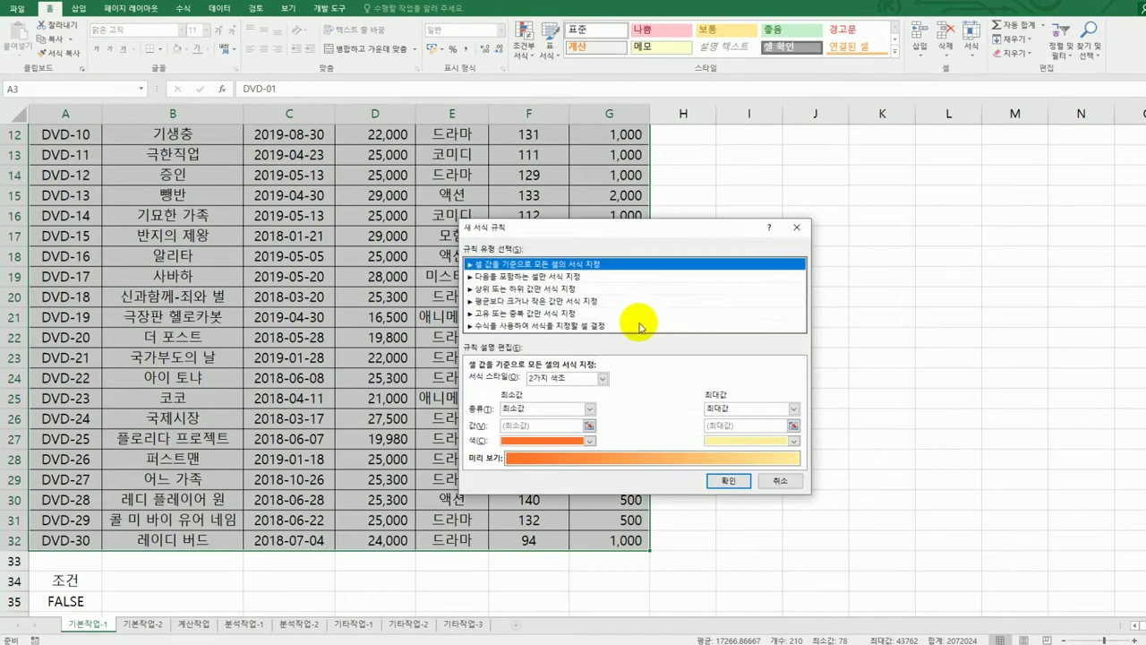
left_click(636, 327)
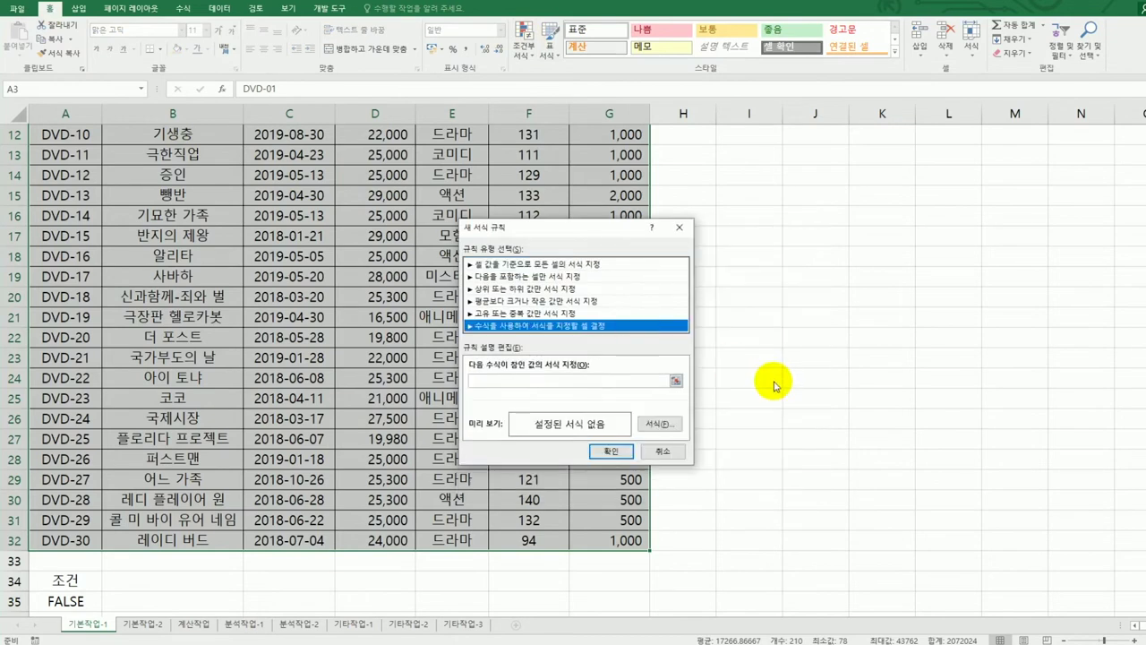
Enter the rule formula =OR(MONTH($C3)=6,MONTH($C3)=7), keeping only column C absolute in the references.
left_click(619, 380)
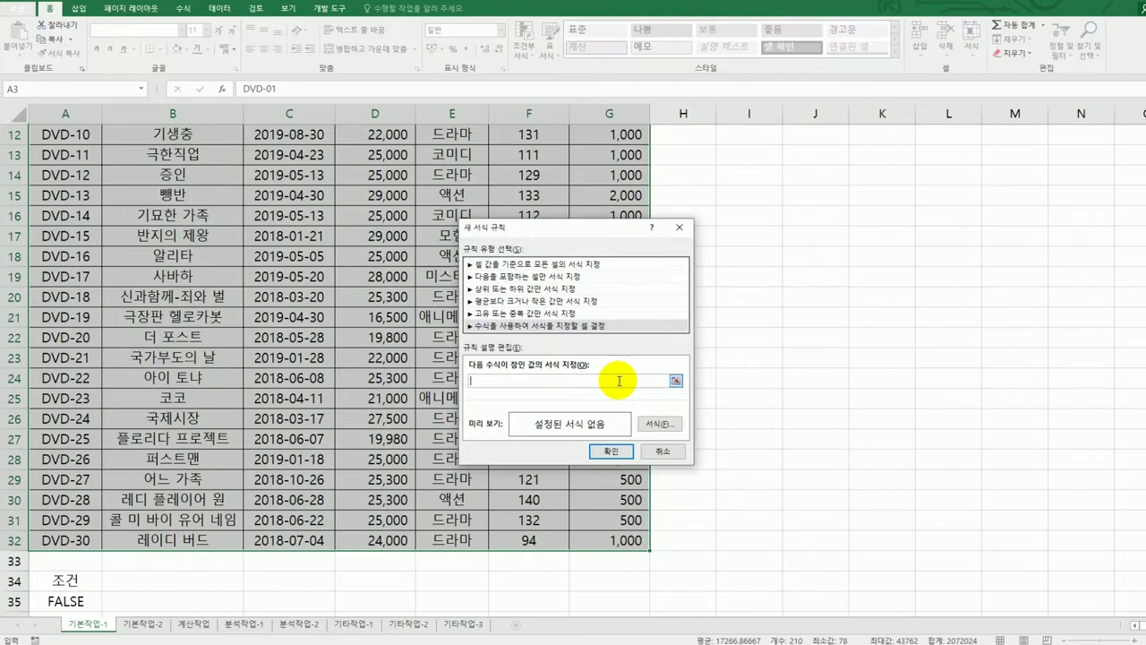
type("=or(month(")
scroll(674, 426, "up", 4)
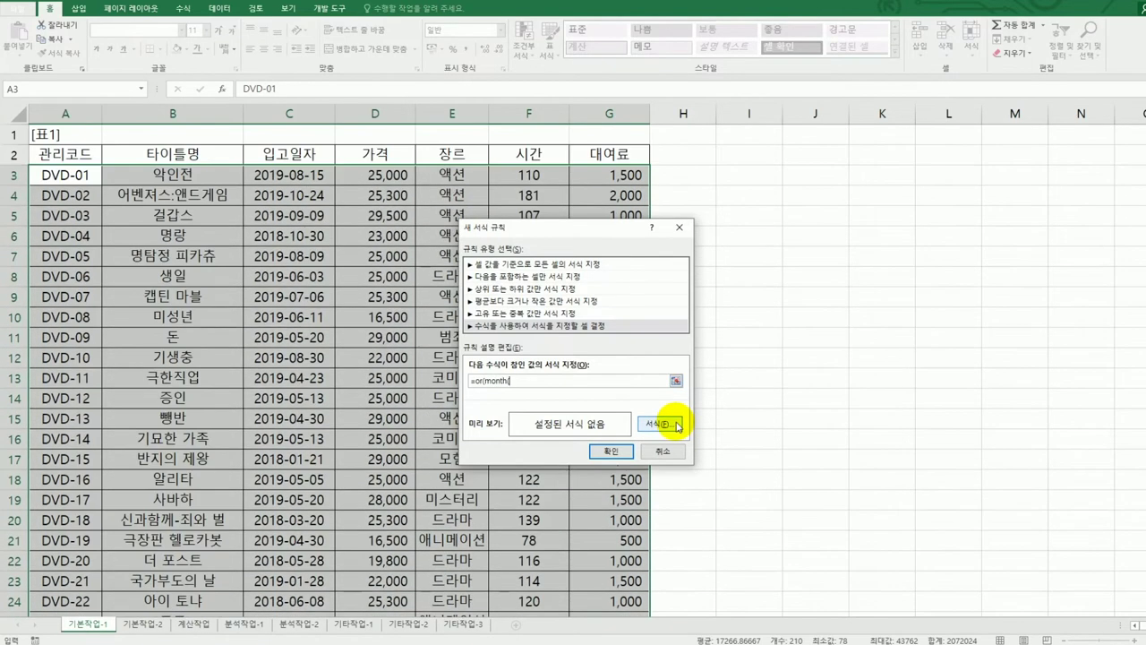
left_click_drag(566, 236, 788, 219)
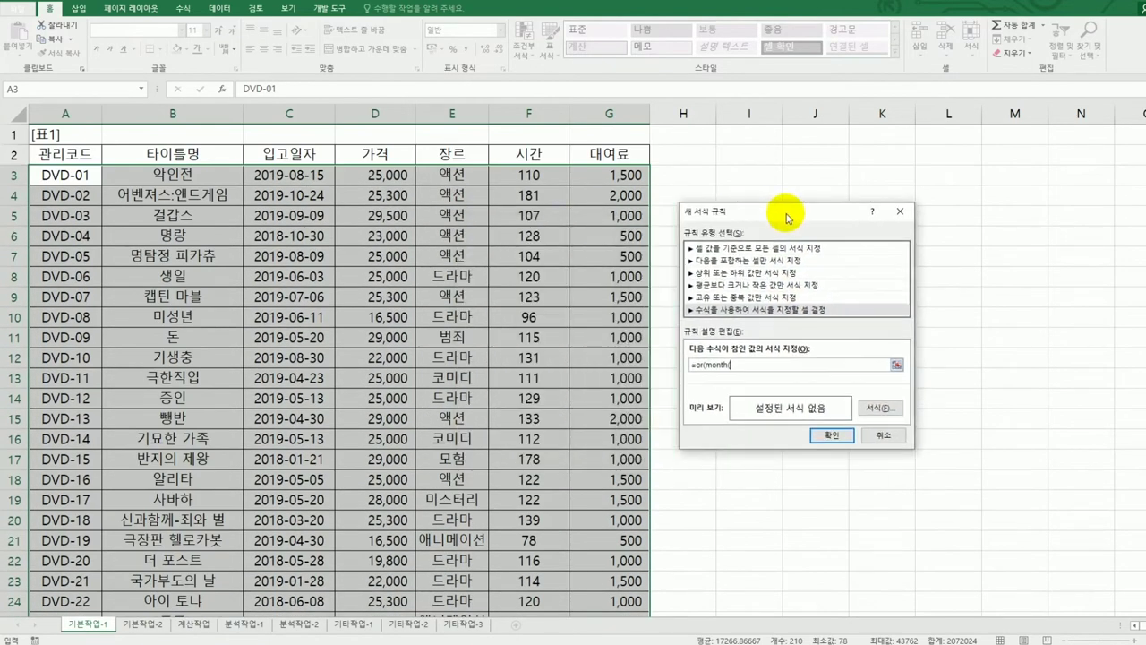
left_click(297, 175)
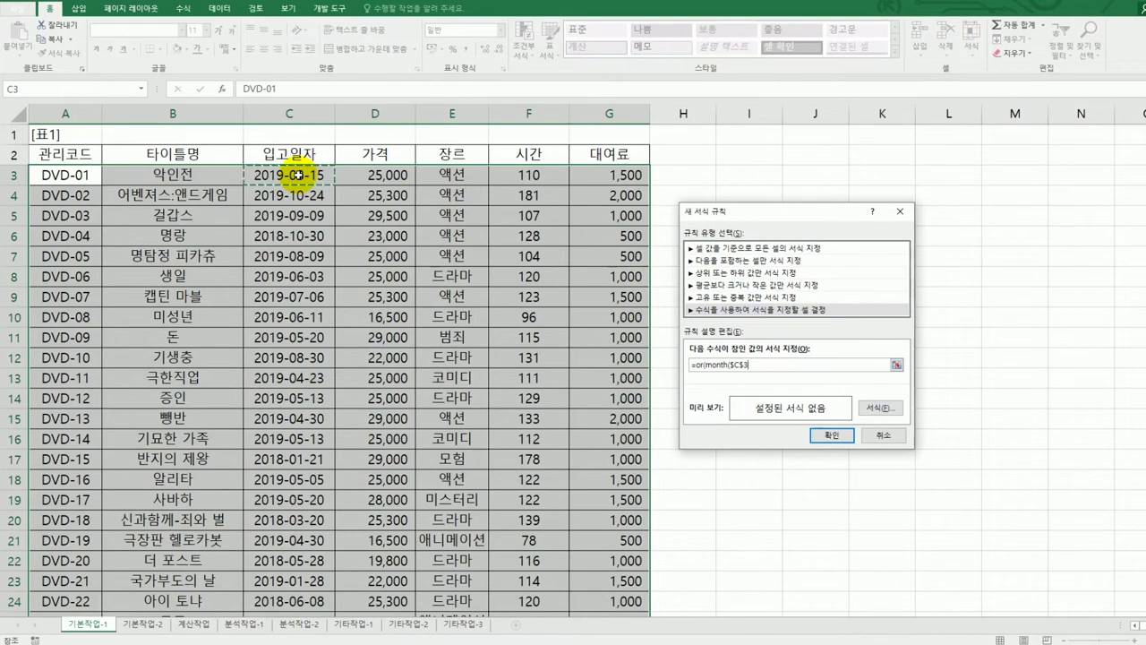
key("F4")
key("F4")
type(")=6,month(")
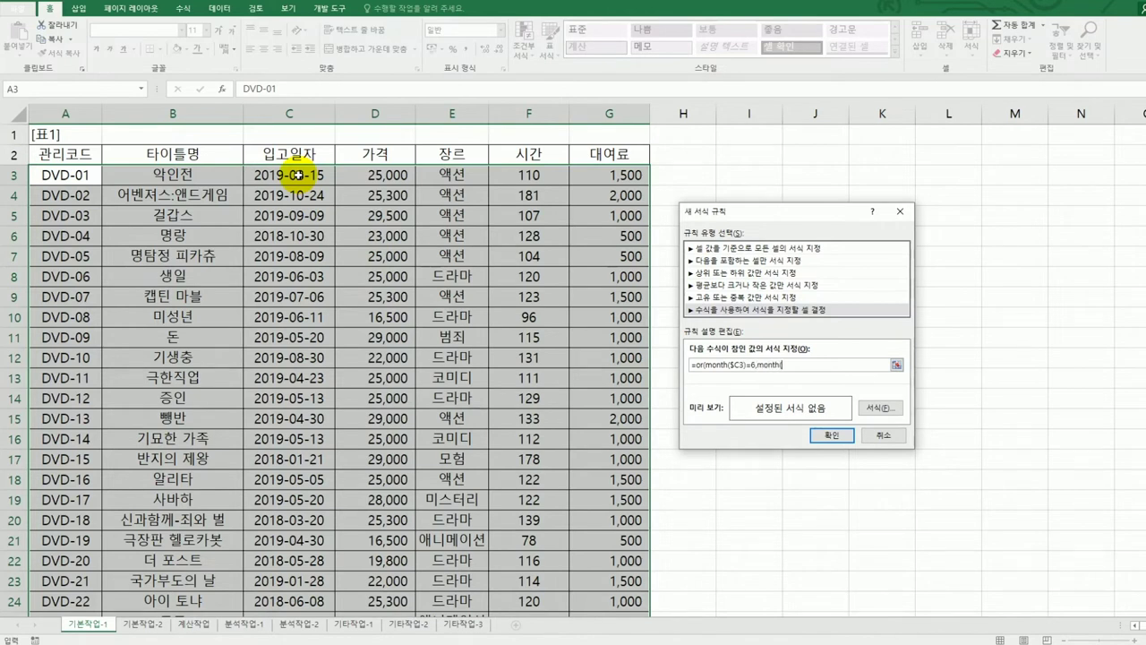
left_click(296, 175)
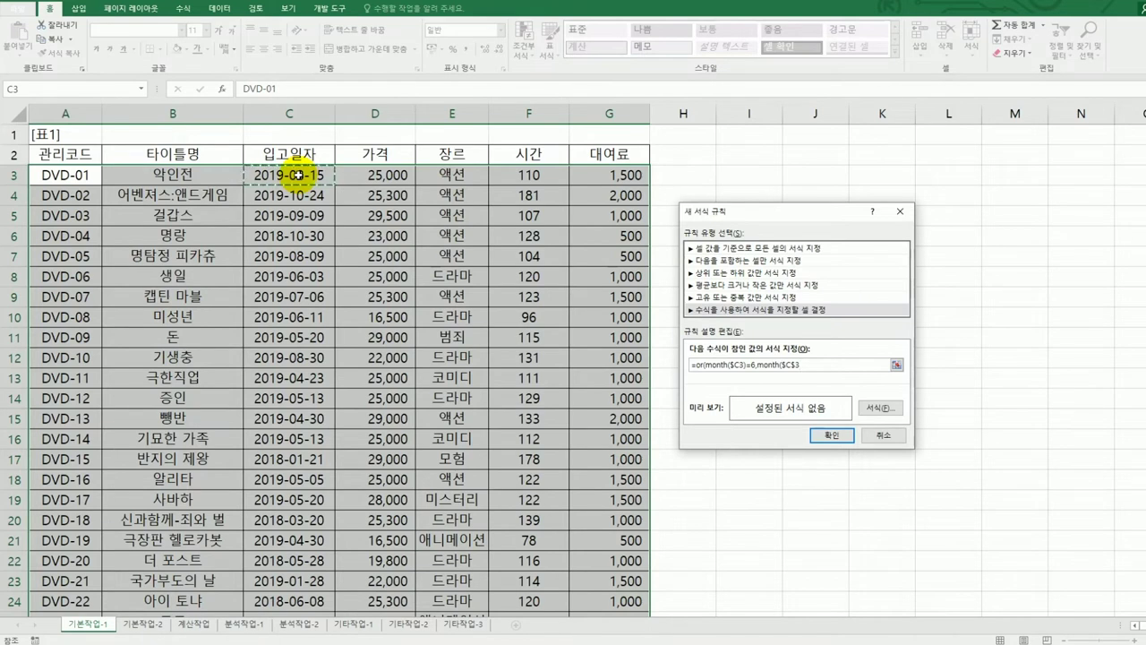
key("F4")
key("F4")
type(")=7)")
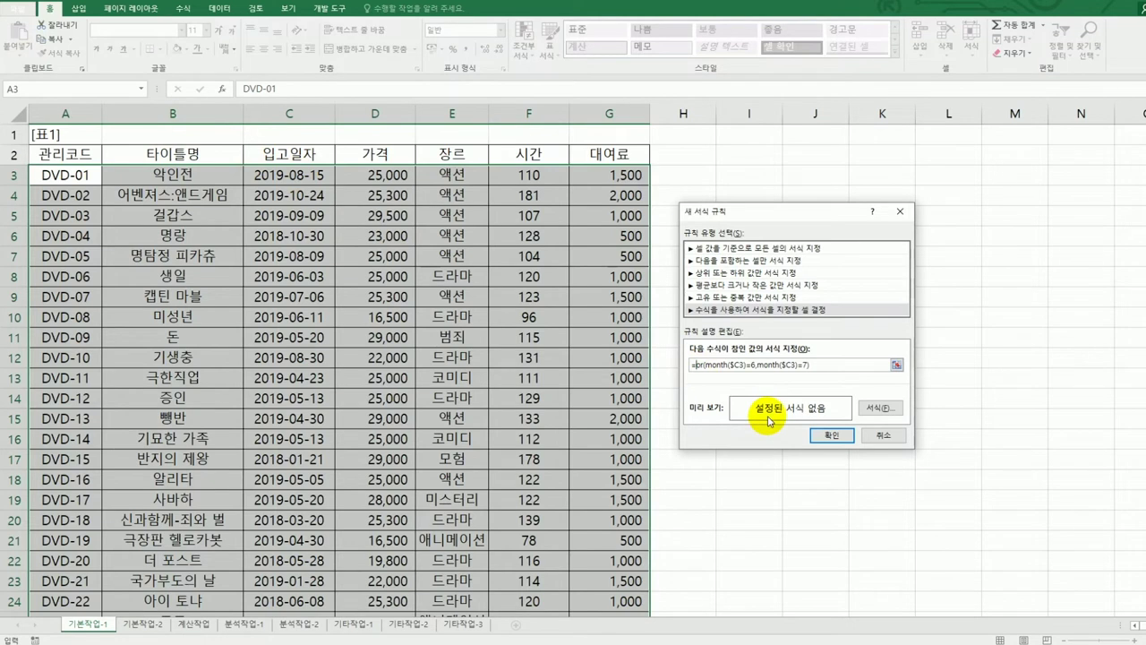
Wrap the rule's OR formula in AND and add $D3>=25000 as the second condition.
type("and(")
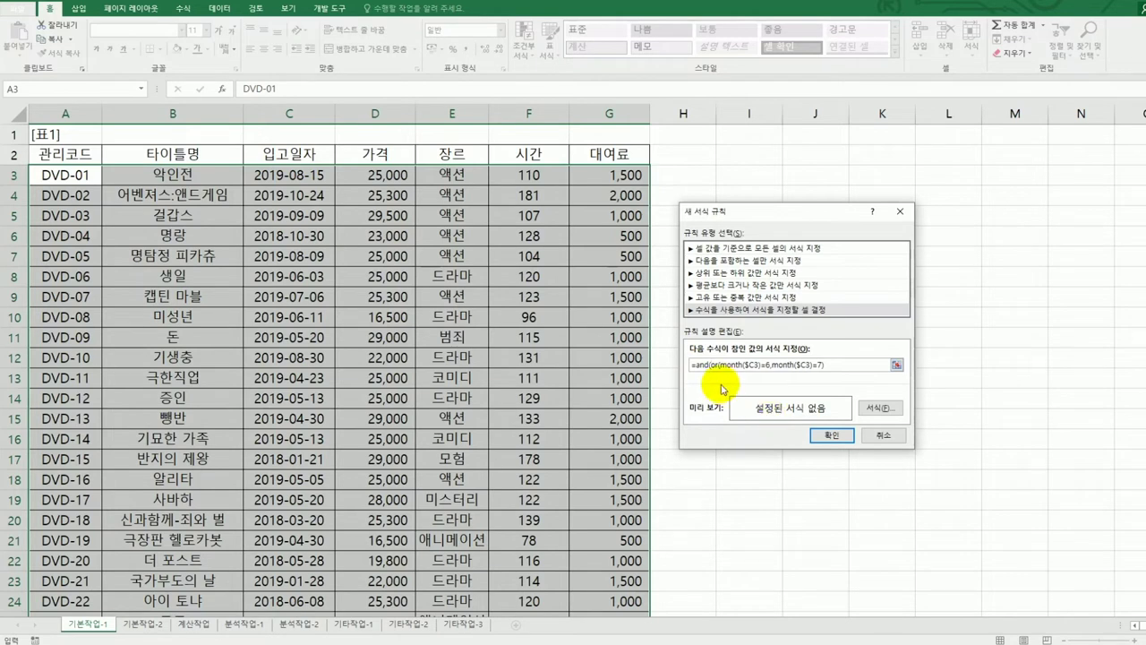
left_click(848, 367)
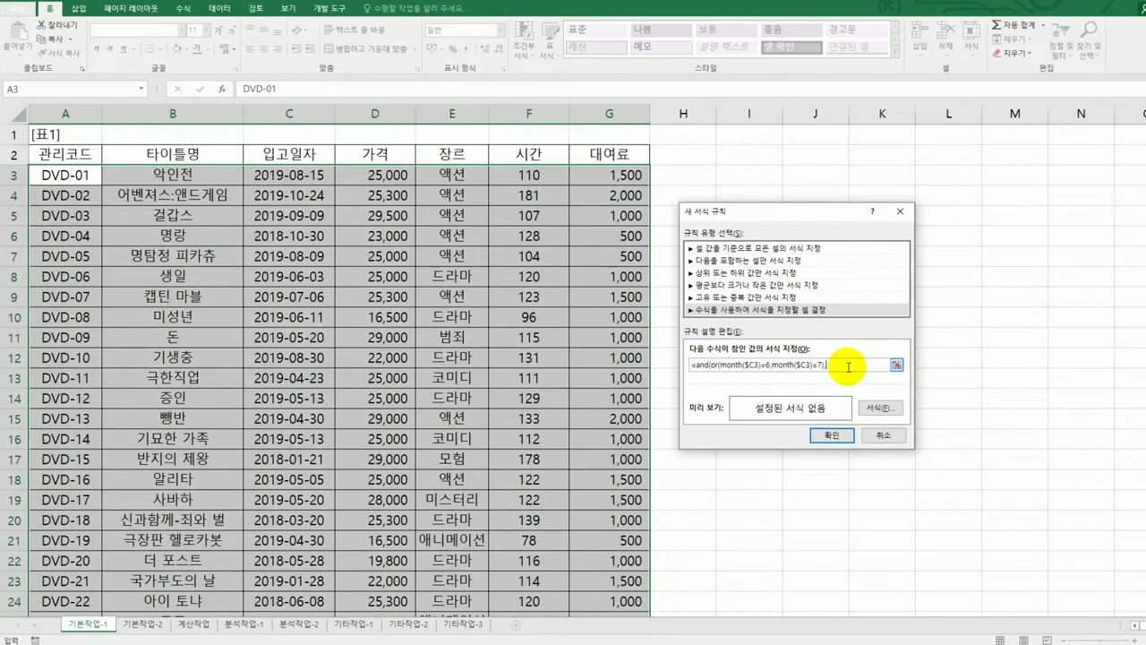
type(",")
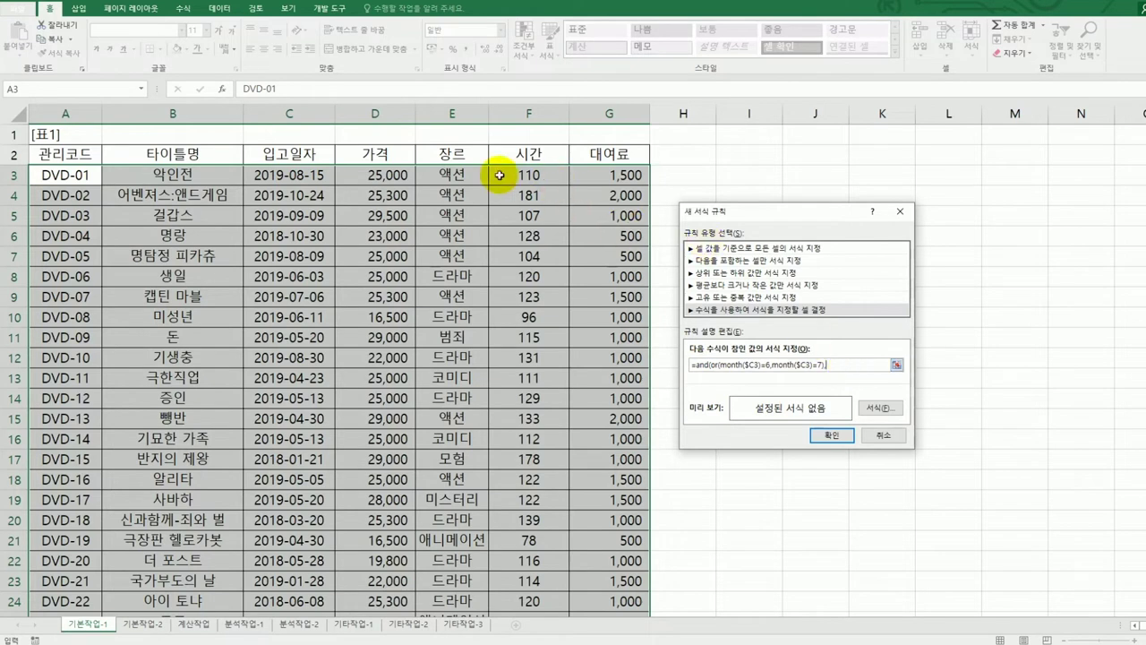
left_click(394, 173)
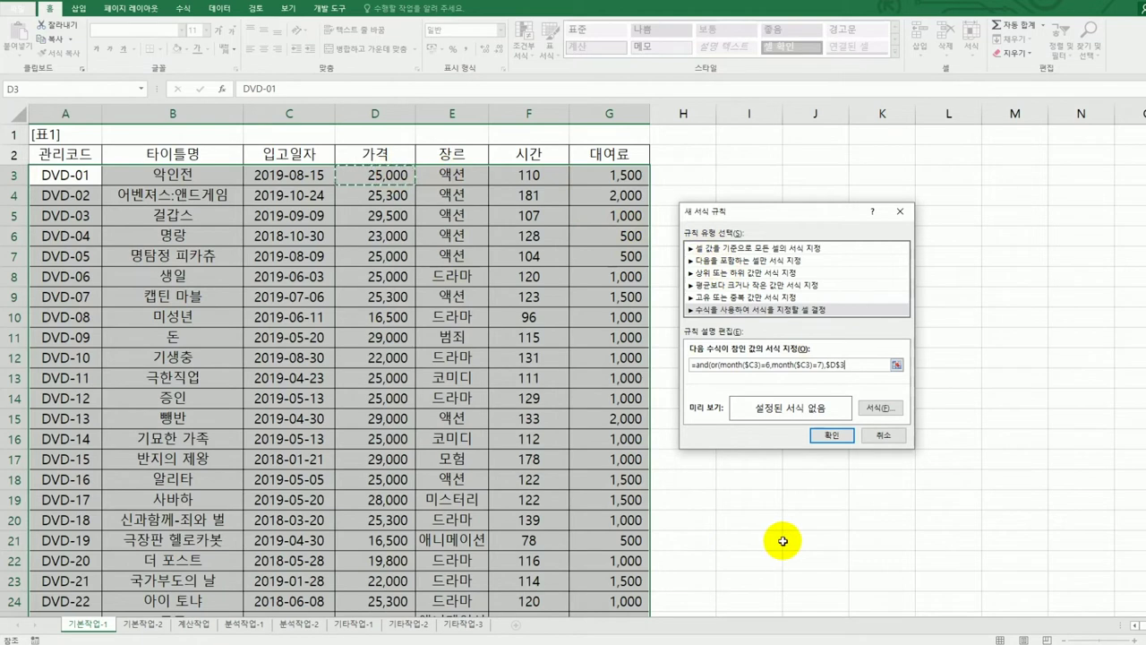
key("F4")
key("F4")
type(">=25000")
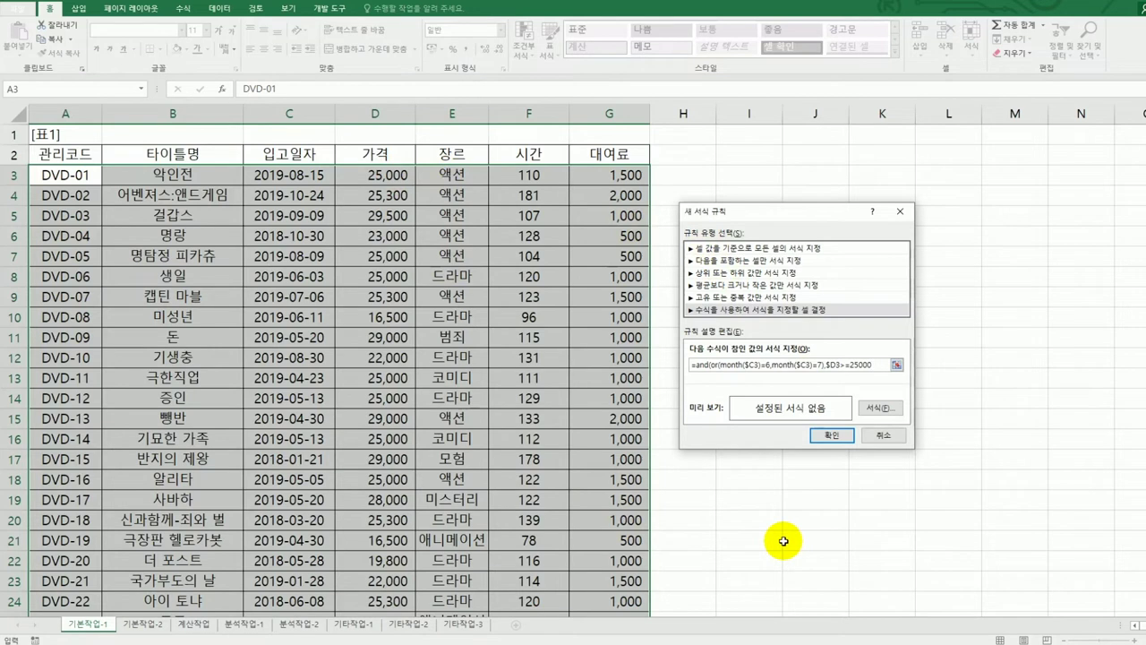
type(")")
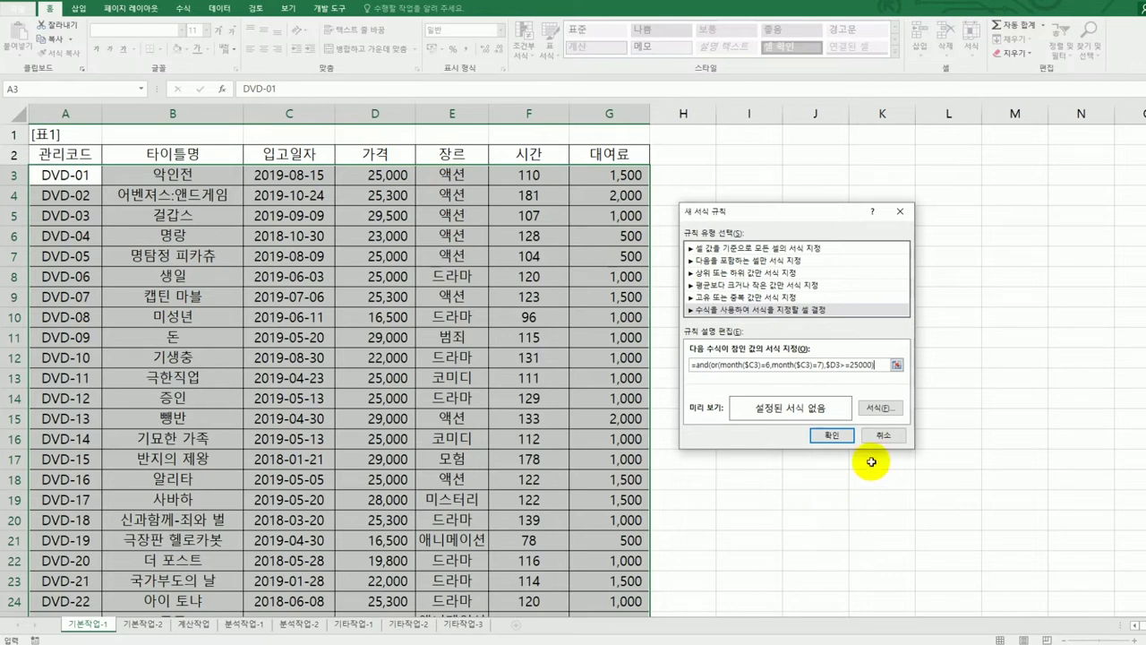
Give the rule a bold italic font in standard green and apply it to the table rows.
left_click(880, 408)
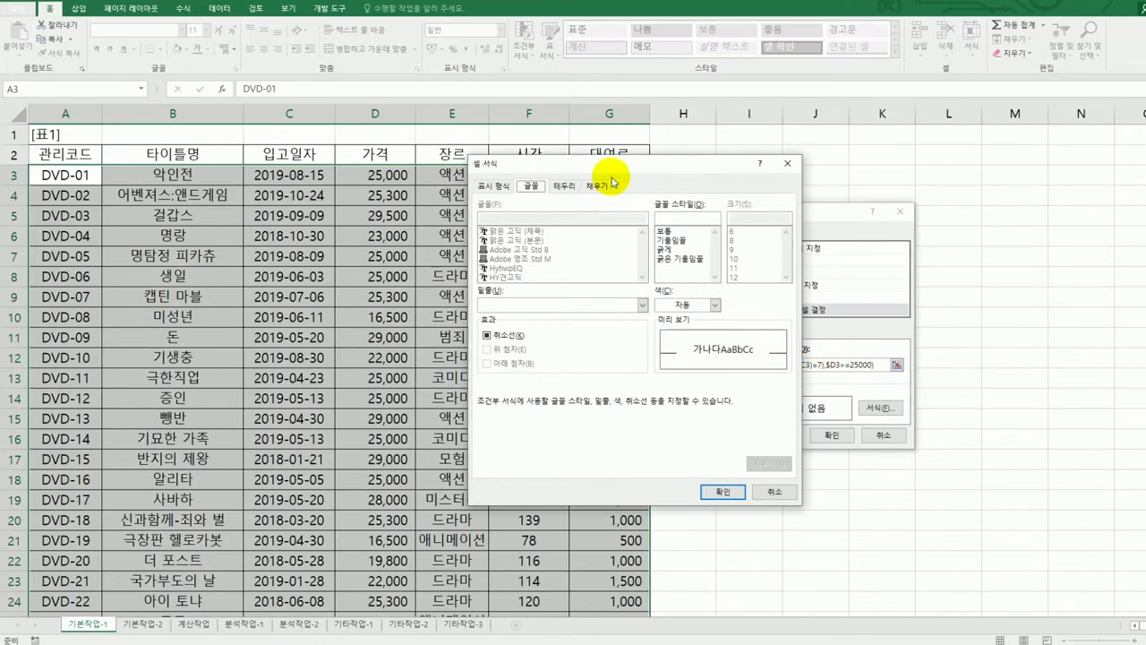
left_click_drag(579, 173, 451, 178)
left_click(548, 266)
left_click(587, 312)
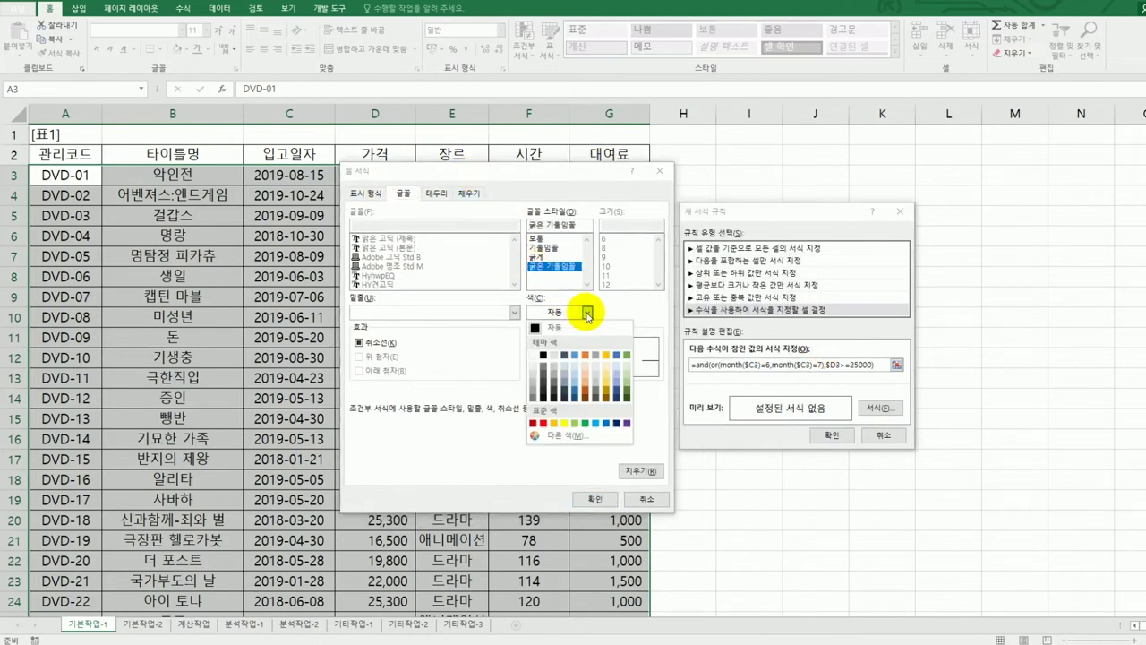
left_click(584, 424)
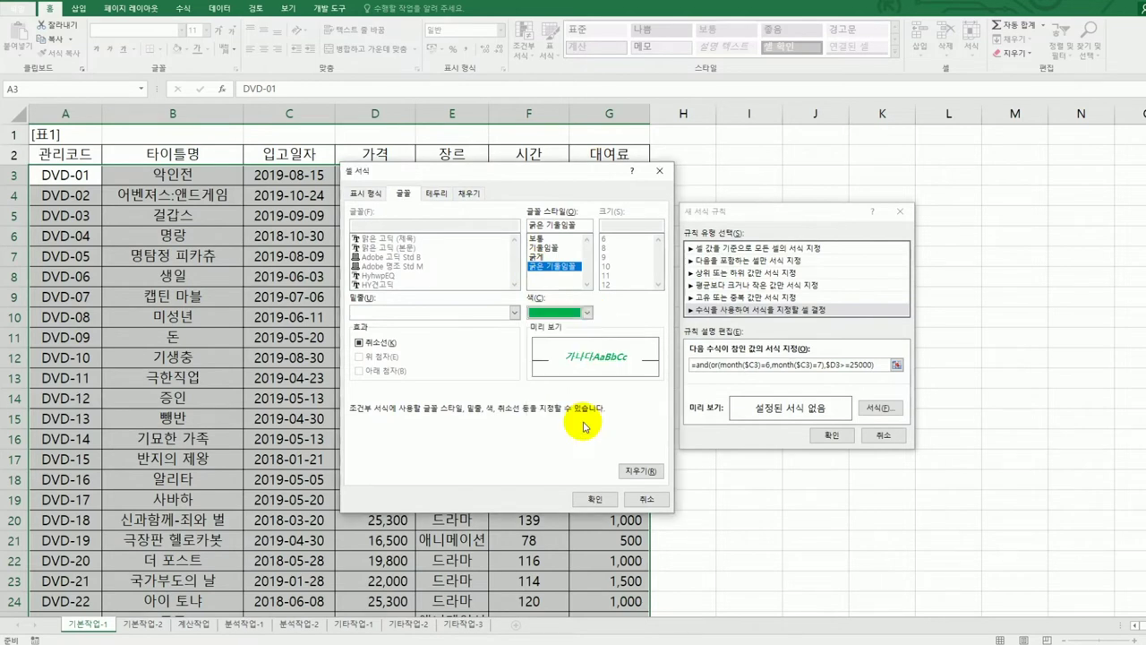
left_click(595, 499)
left_click(836, 438)
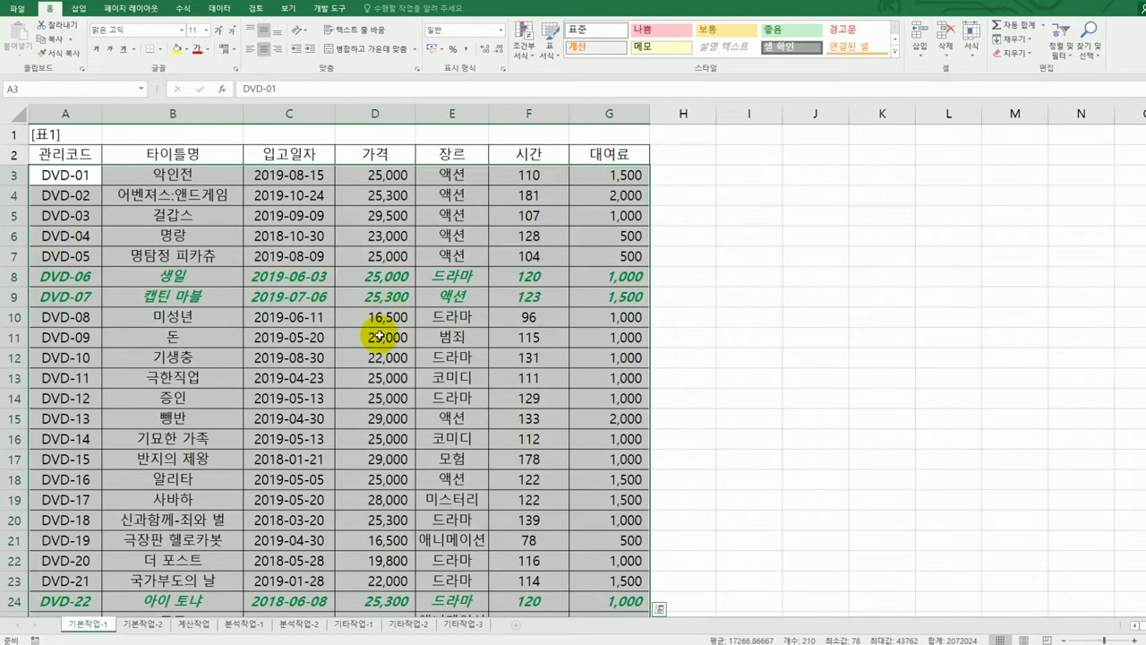
scroll(380, 336, "down", 1)
scroll(379, 337, "up", 1)
scroll(380, 336, "down", 3)
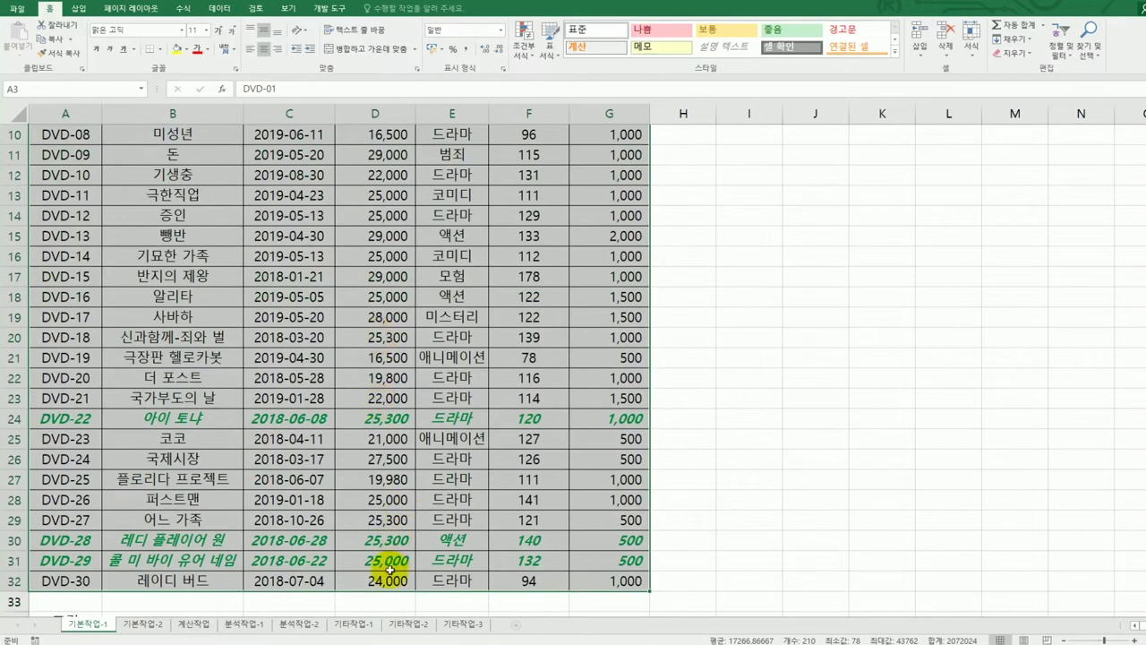
scroll(390, 570, "down", 1)
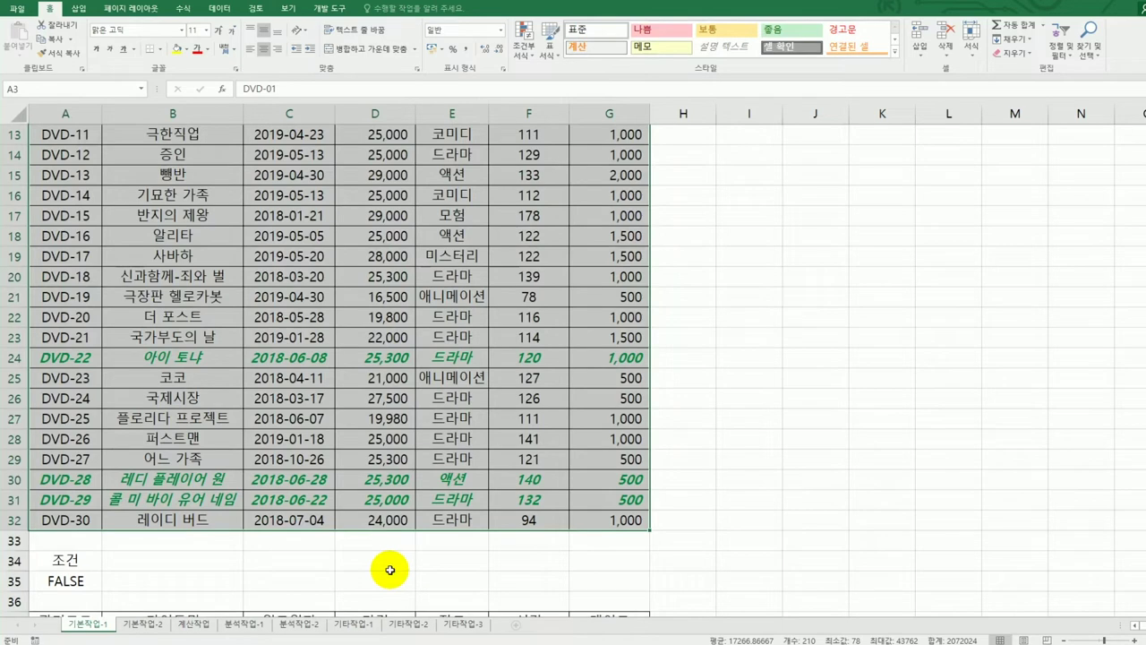
On sheet 기본작업-2, set the 총점 cells G3:G10 to locked with their formulas hidden.
left_click(151, 624)
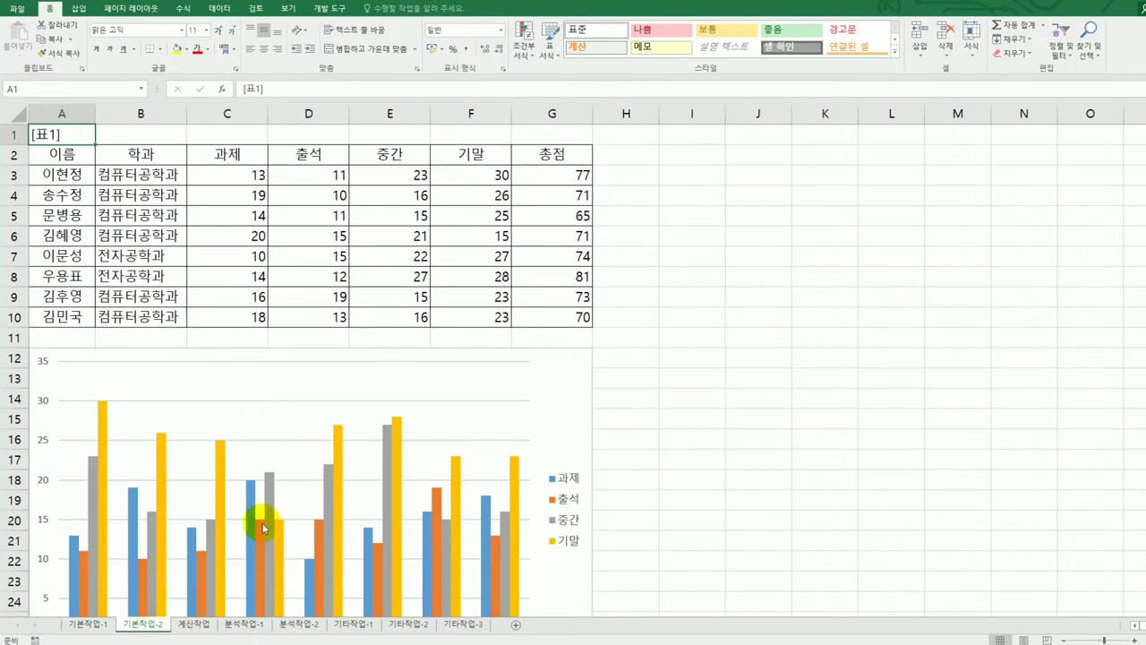
mouse_move(264, 529)
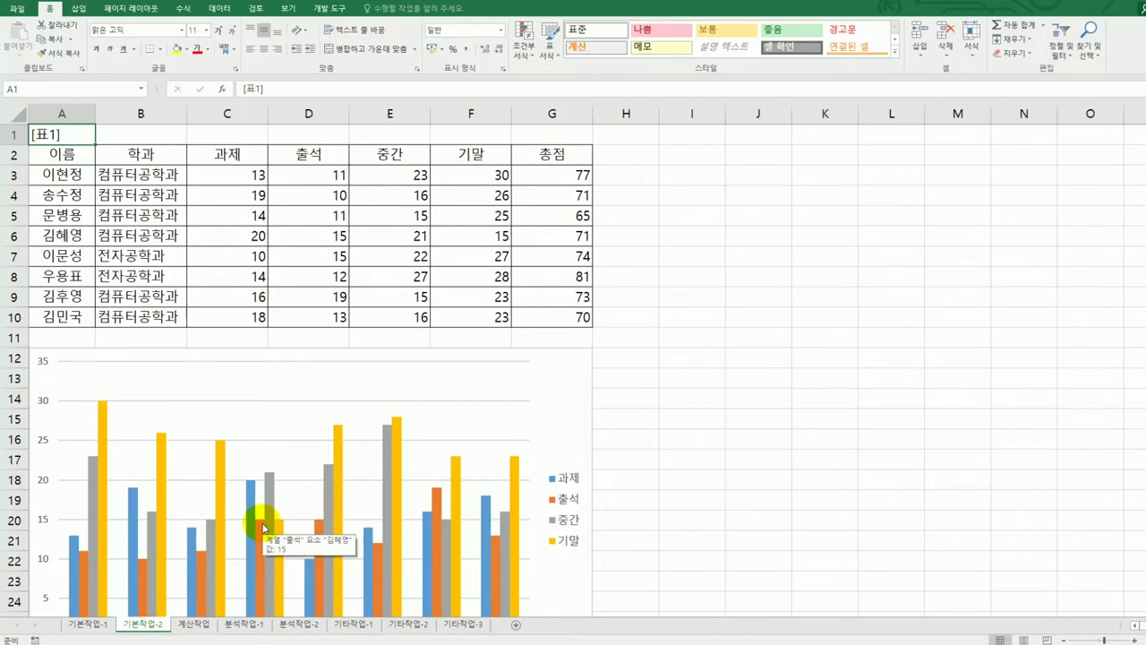
left_click_drag(560, 176, 554, 323)
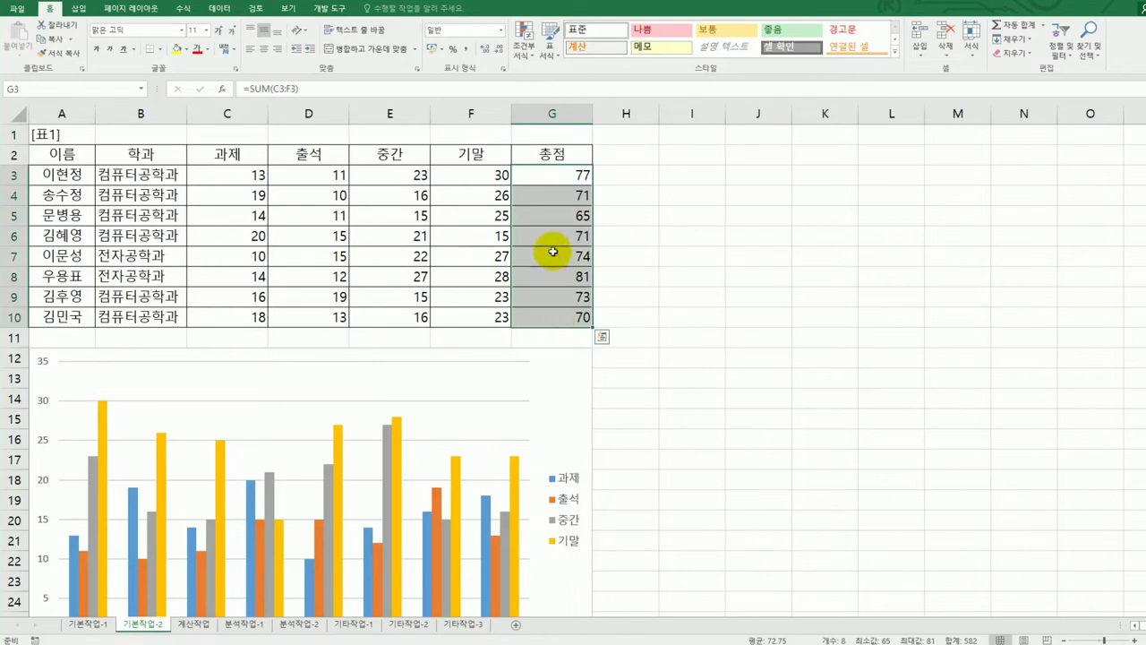
right_click(552, 197)
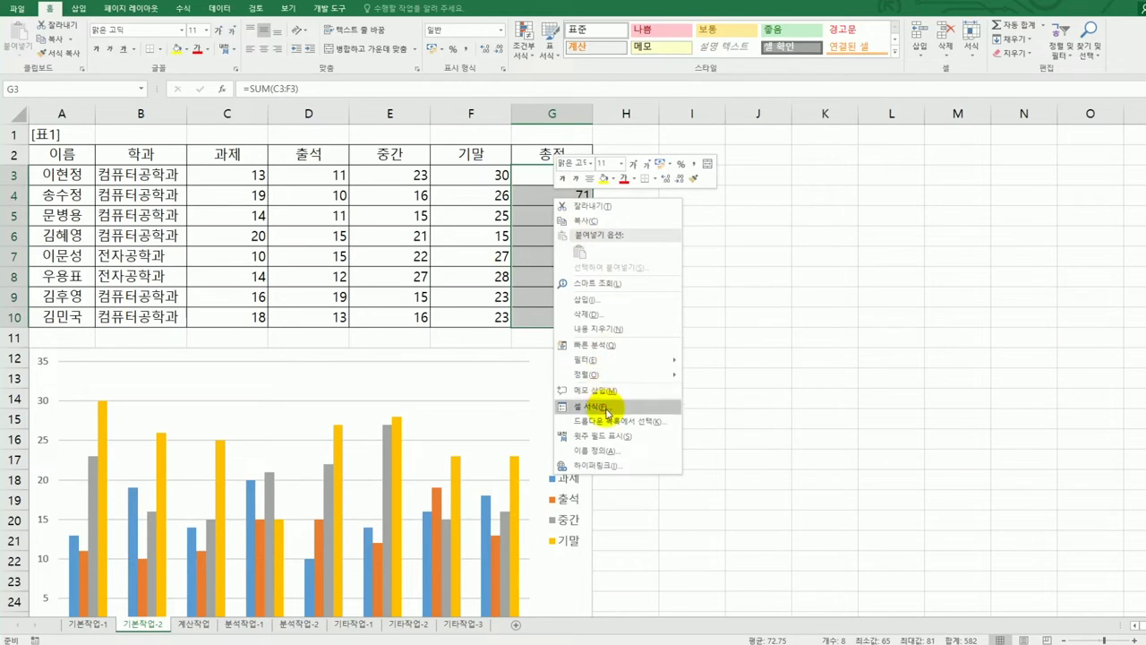
left_click(604, 405)
left_click_drag(623, 247, 729, 205)
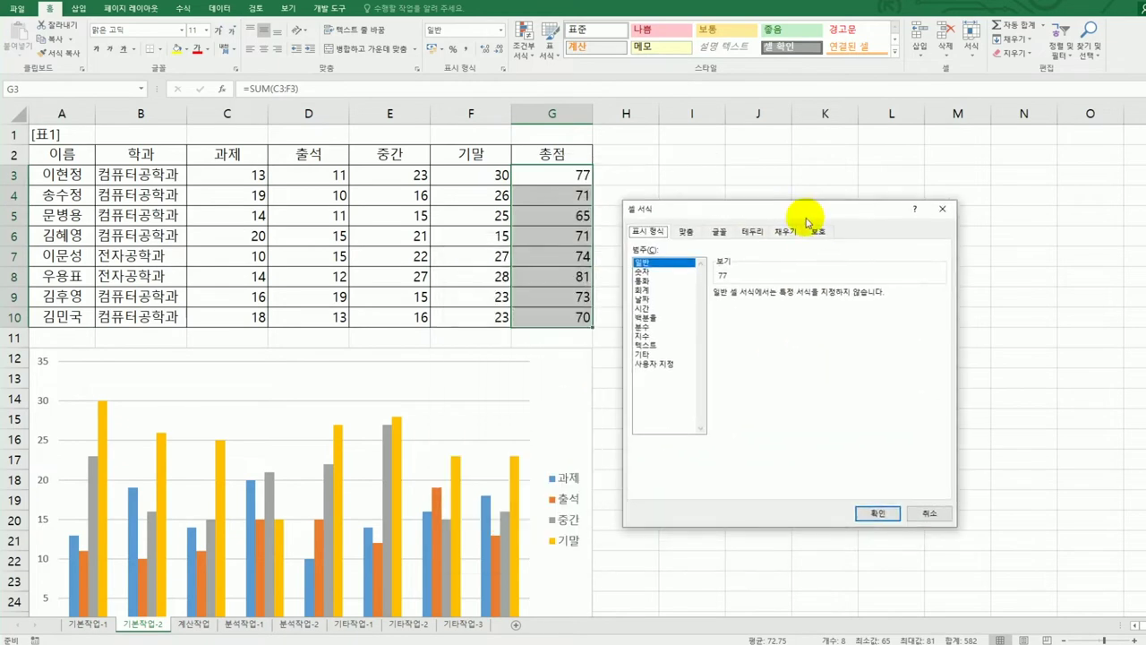
left_click(814, 234)
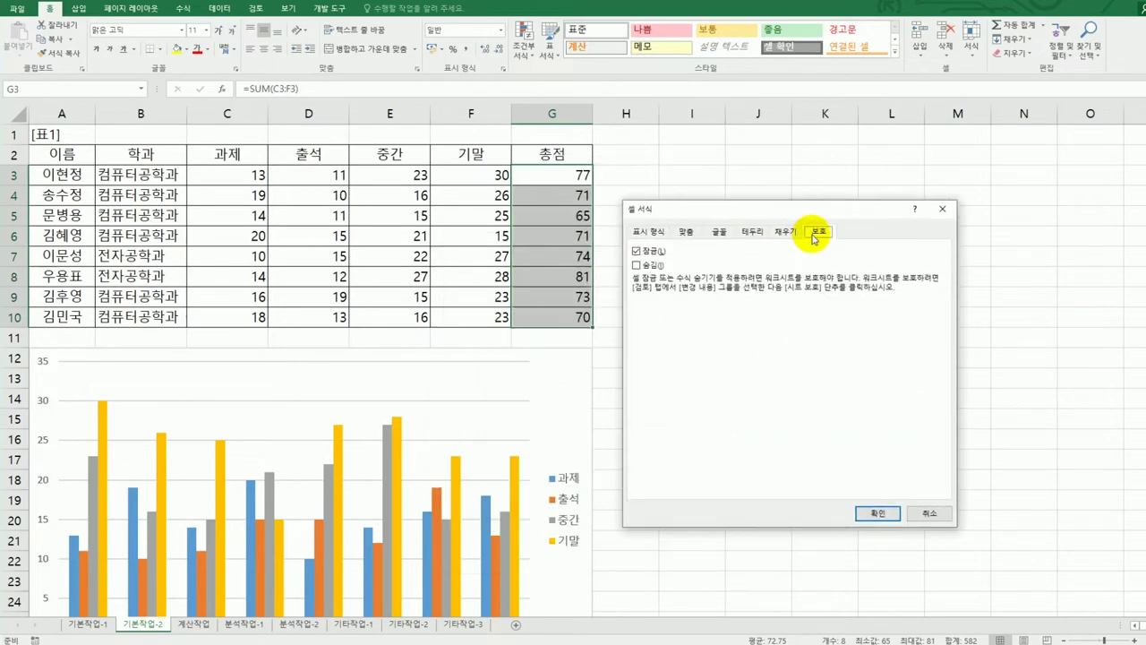
left_click(652, 267)
left_click(652, 267)
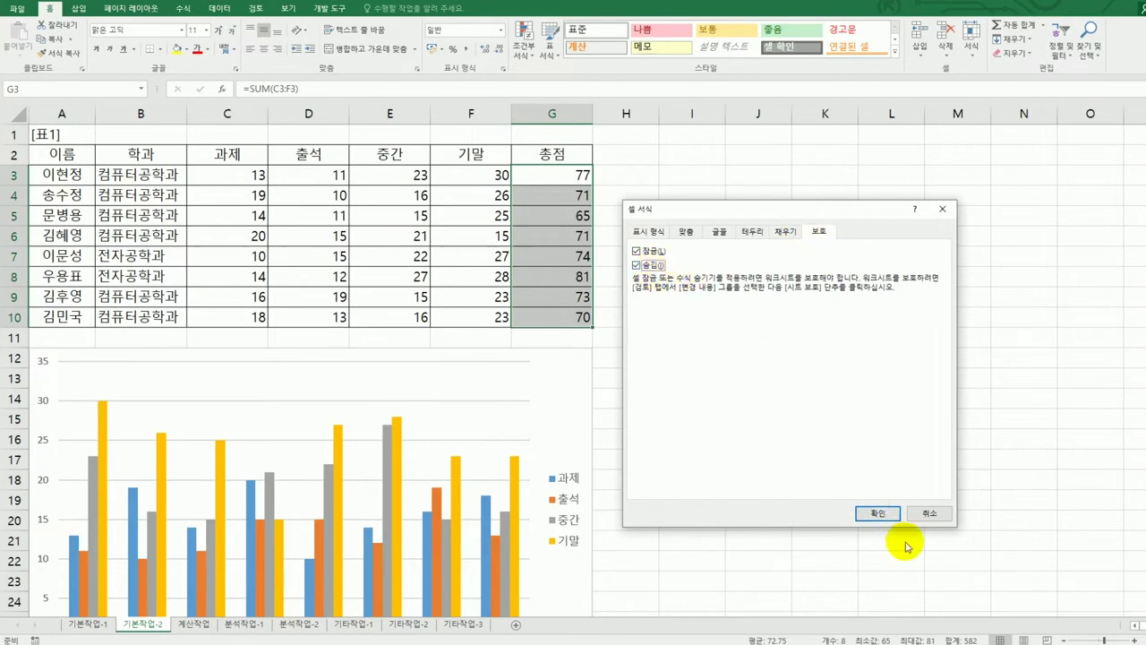
left_click(877, 513)
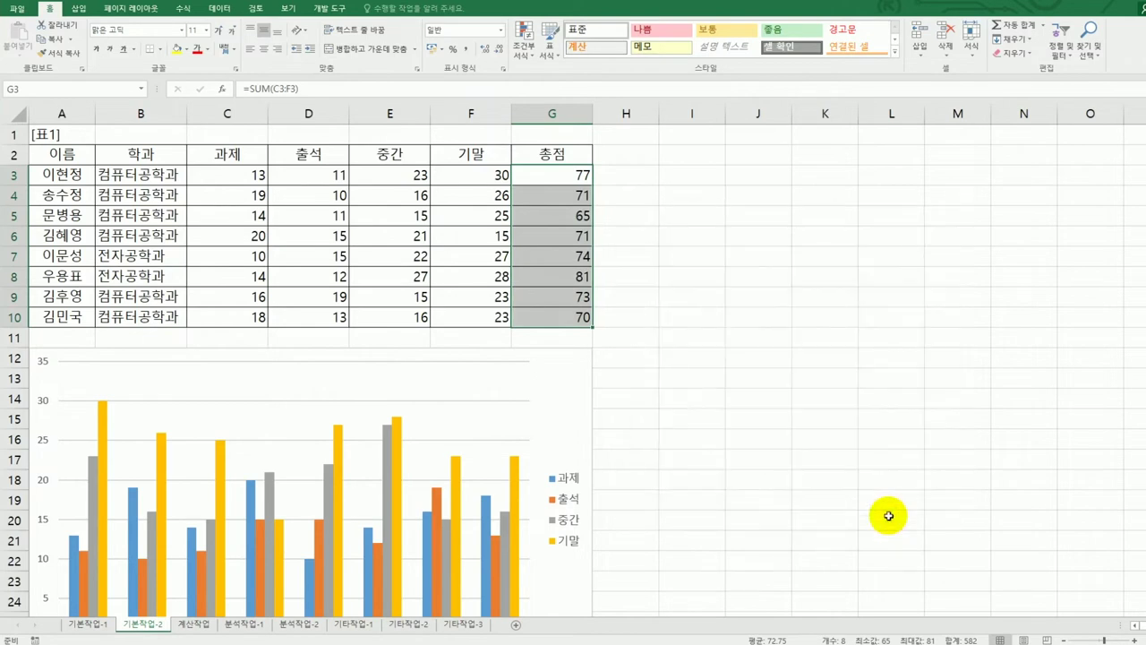
Open the chart area's format properties and check its 잠금 (locked) option.
scroll(889, 516, "down", 2)
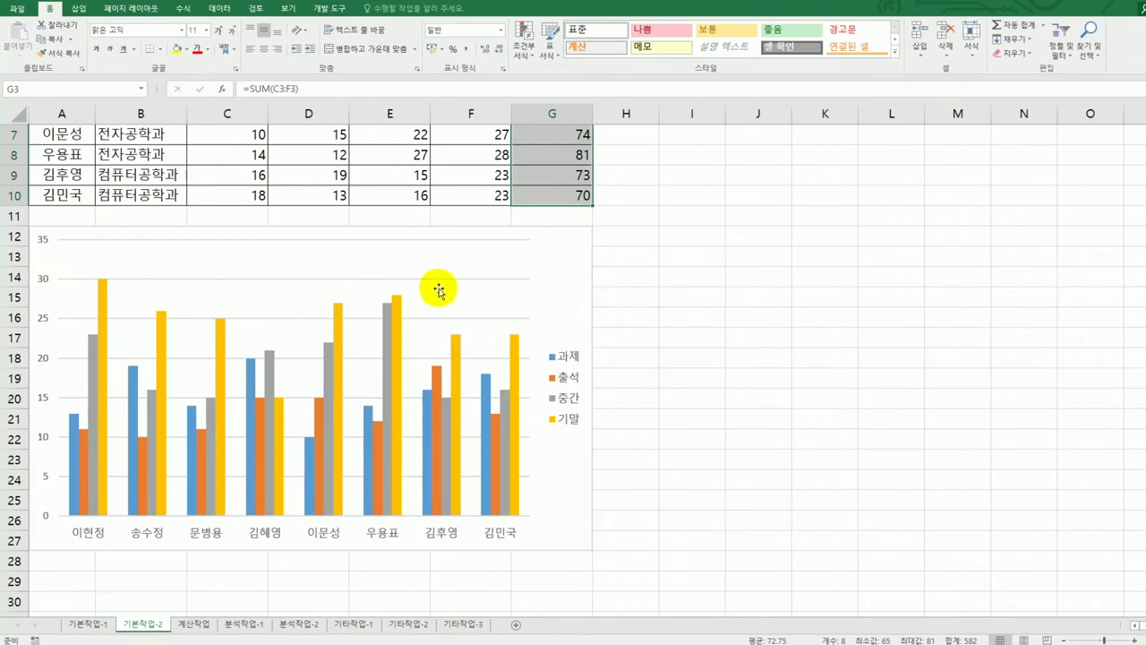
left_click(545, 256)
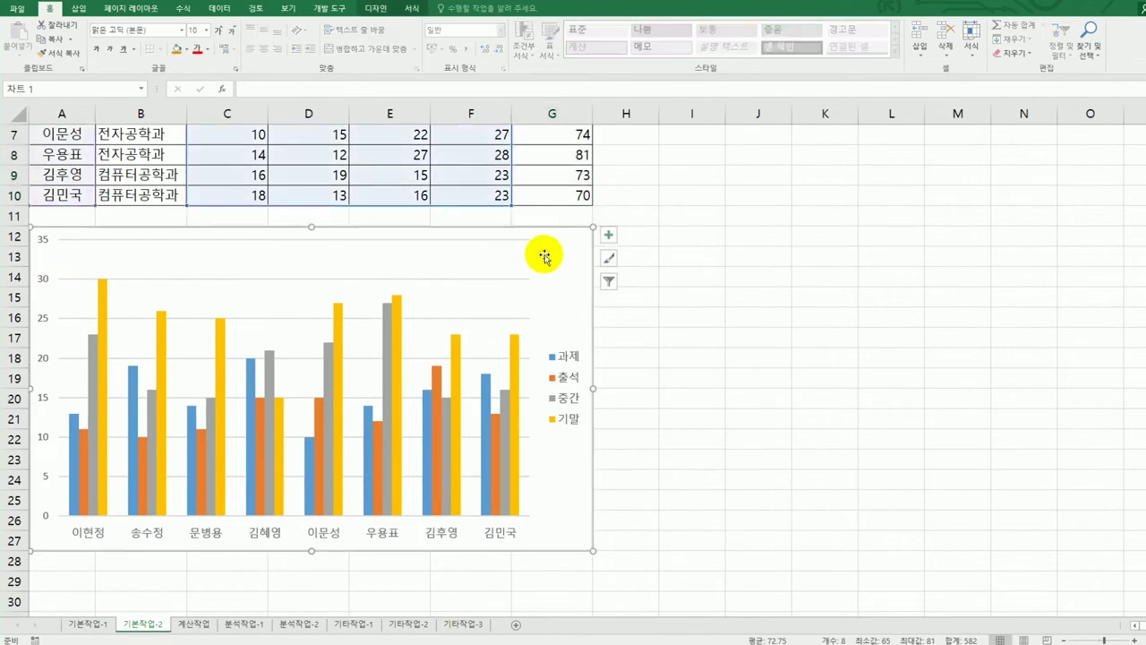
right_click(544, 254)
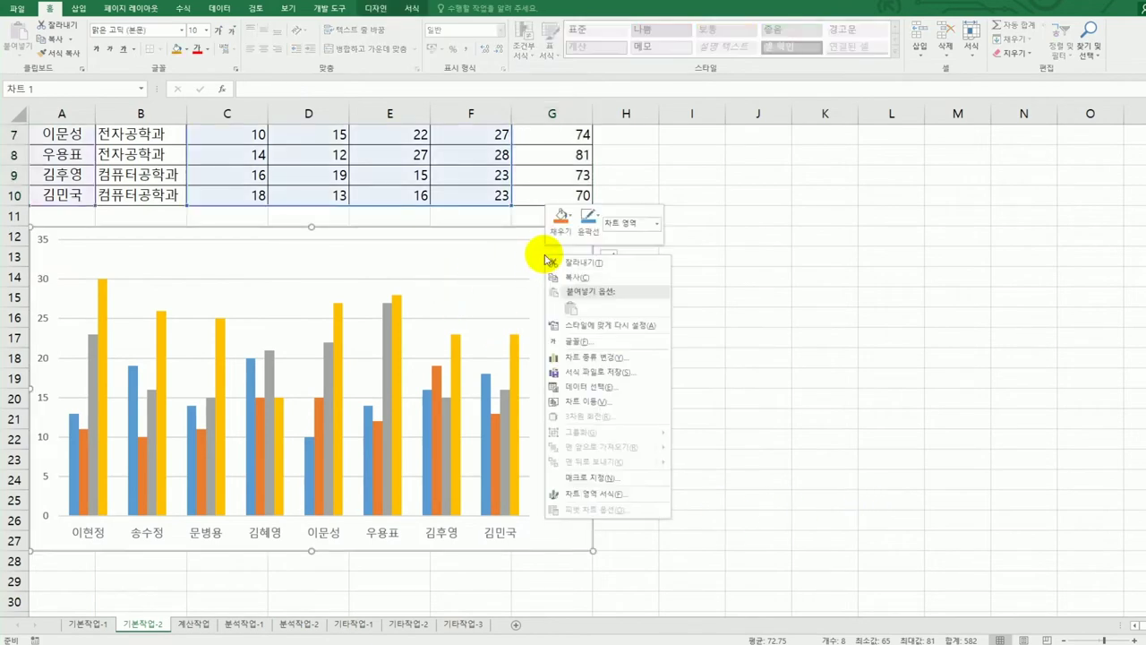
left_click(614, 494)
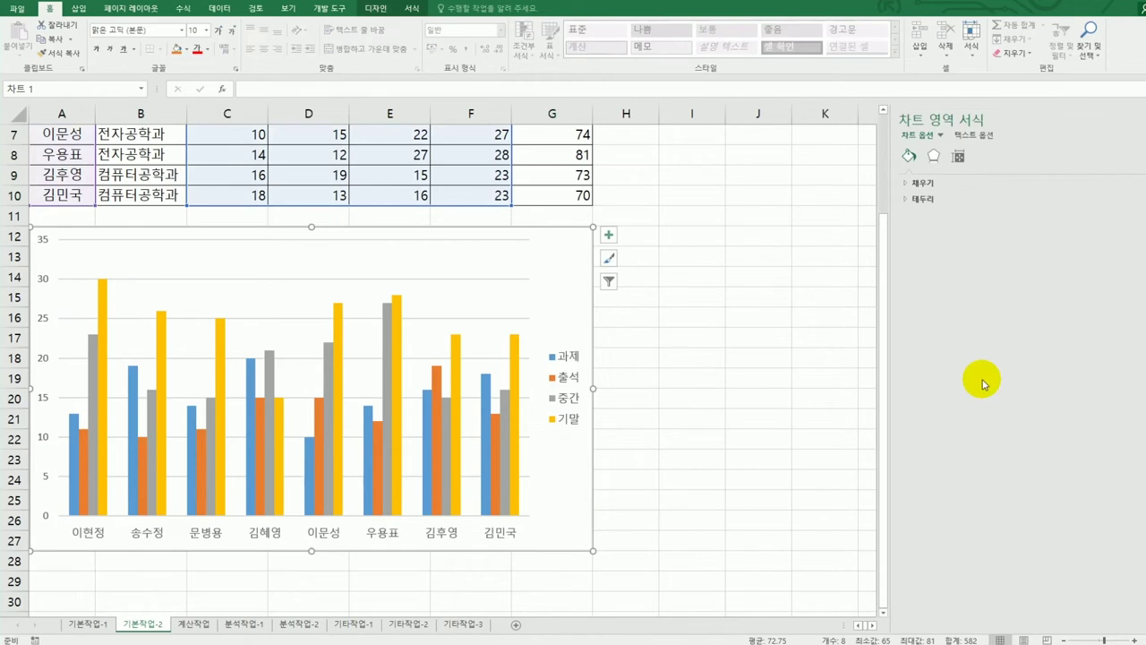
left_click(957, 159)
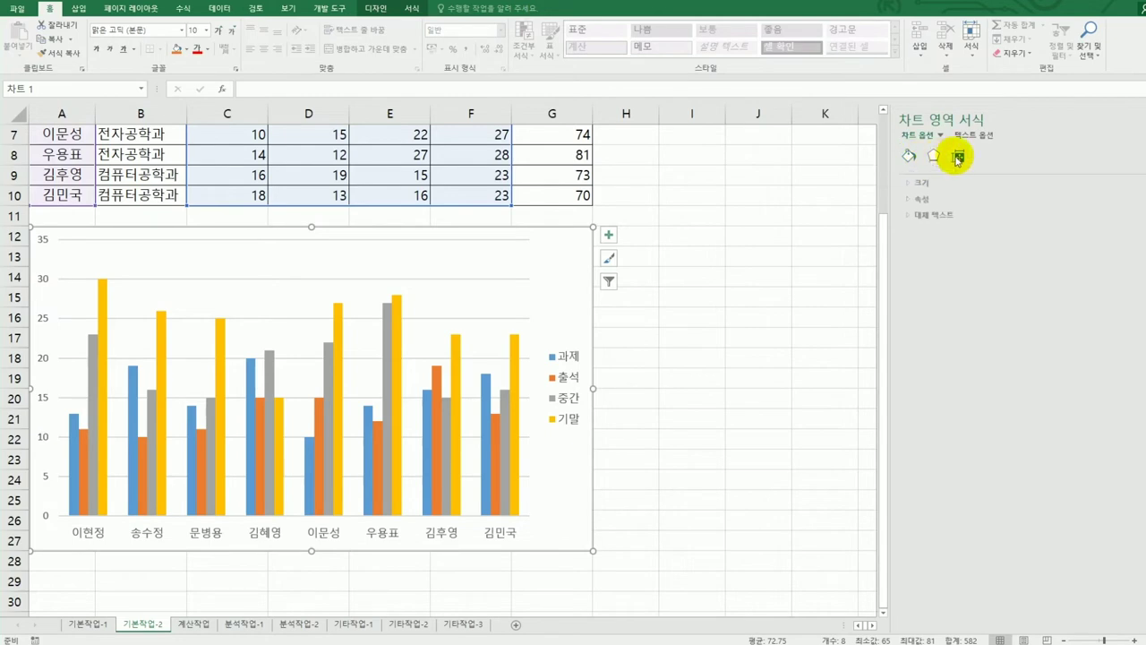
left_click(917, 198)
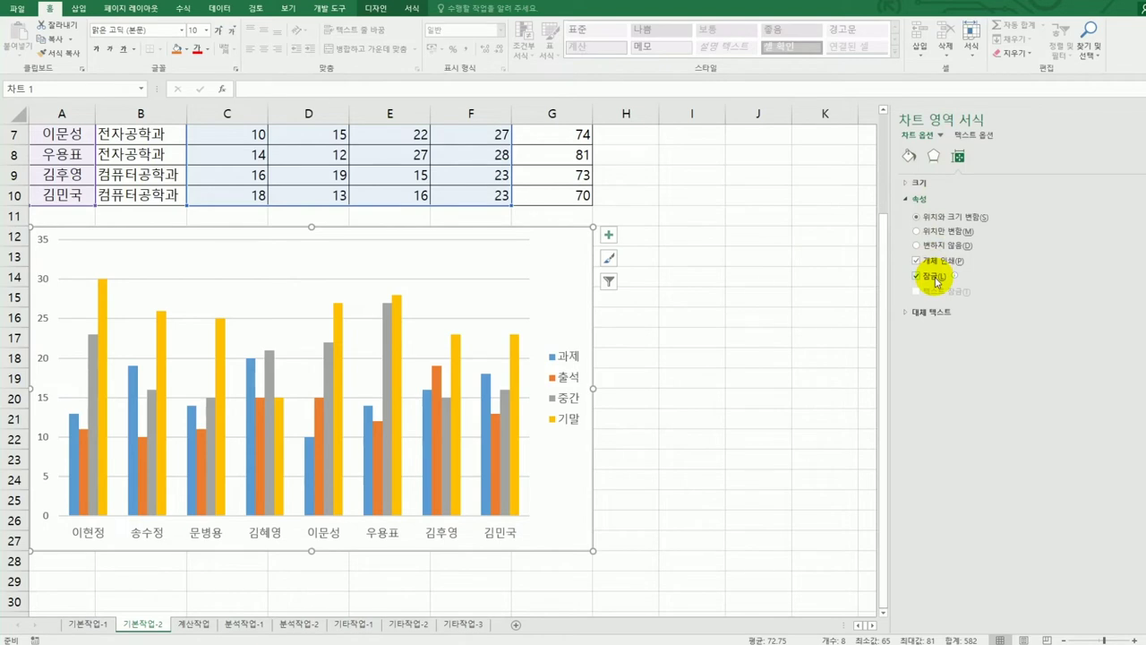
left_click(740, 340)
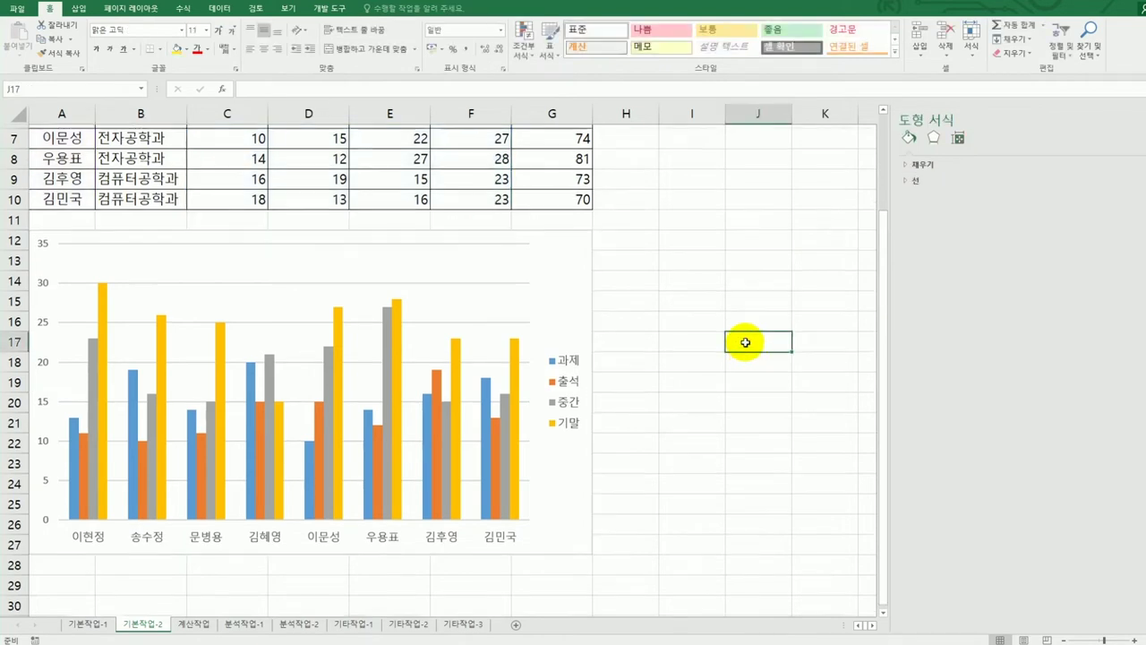
Protect the sheet without a password, allowing 정렬 (sorting) along with selecting locked and unlocked cells.
scroll(736, 339, "up", 2)
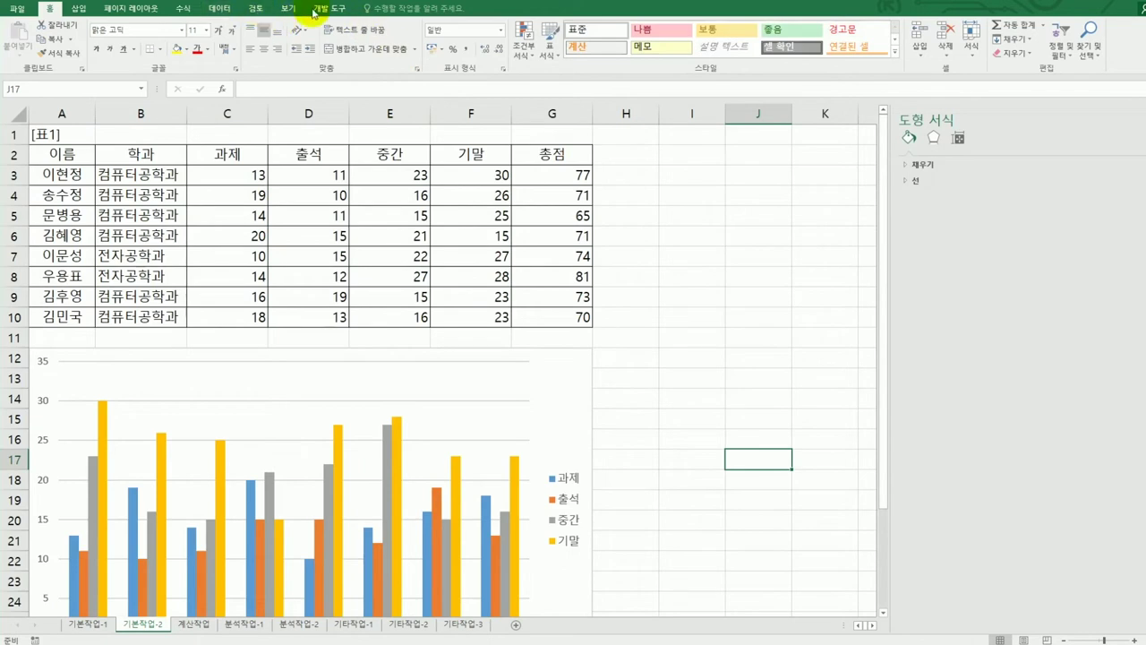
left_click(256, 8)
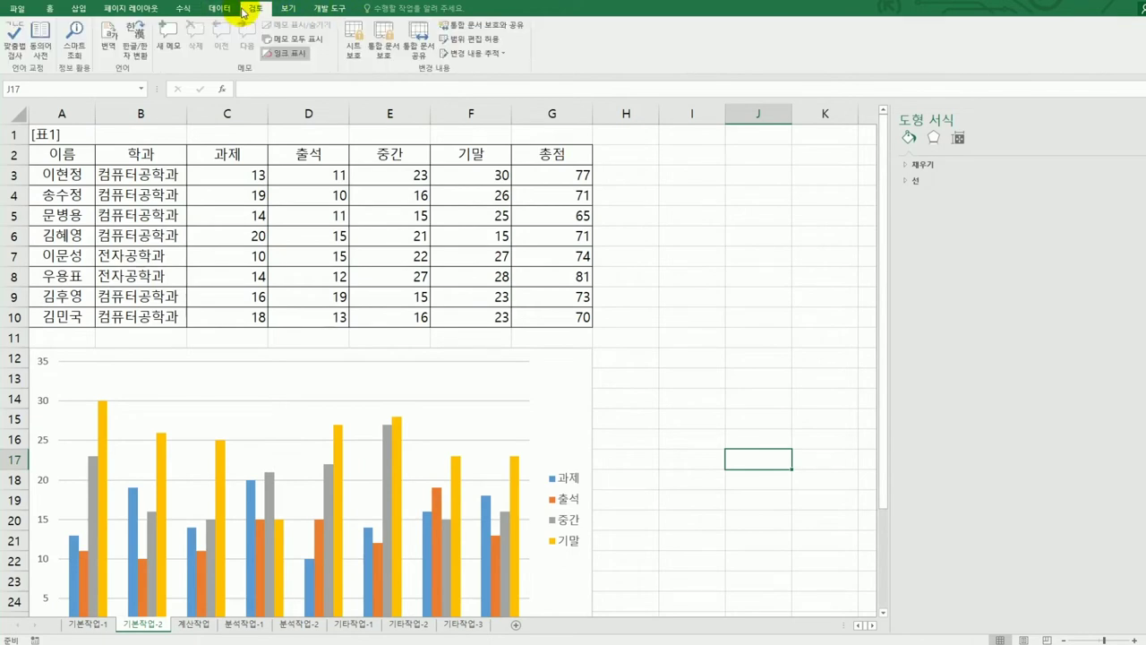
left_click(364, 59)
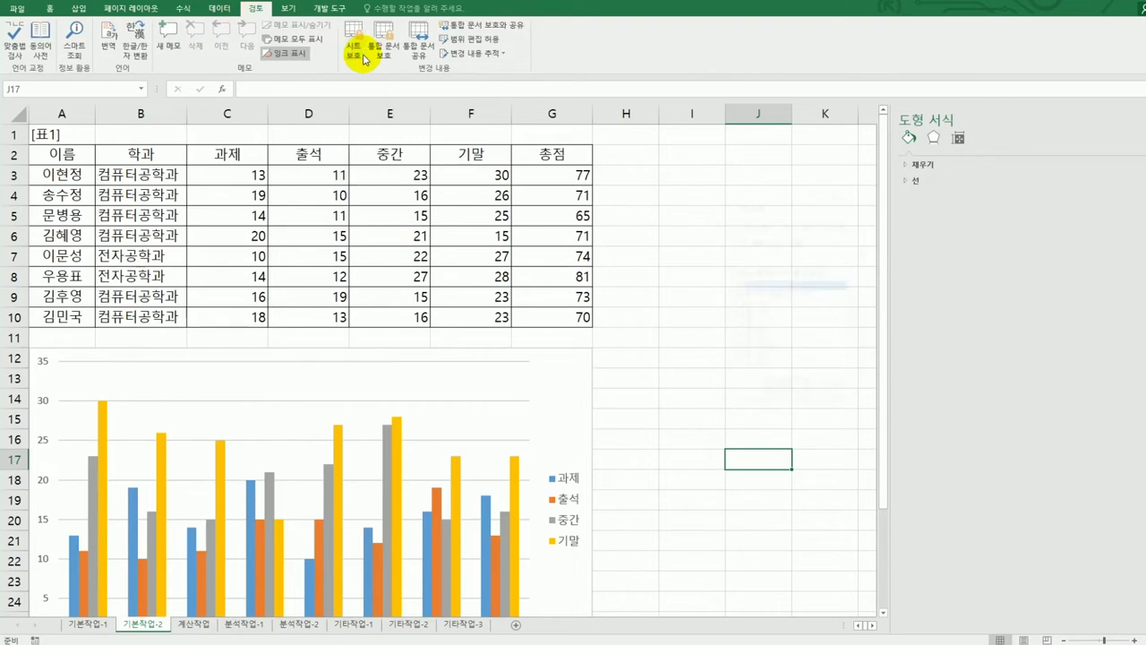
left_click_drag(780, 213, 756, 208)
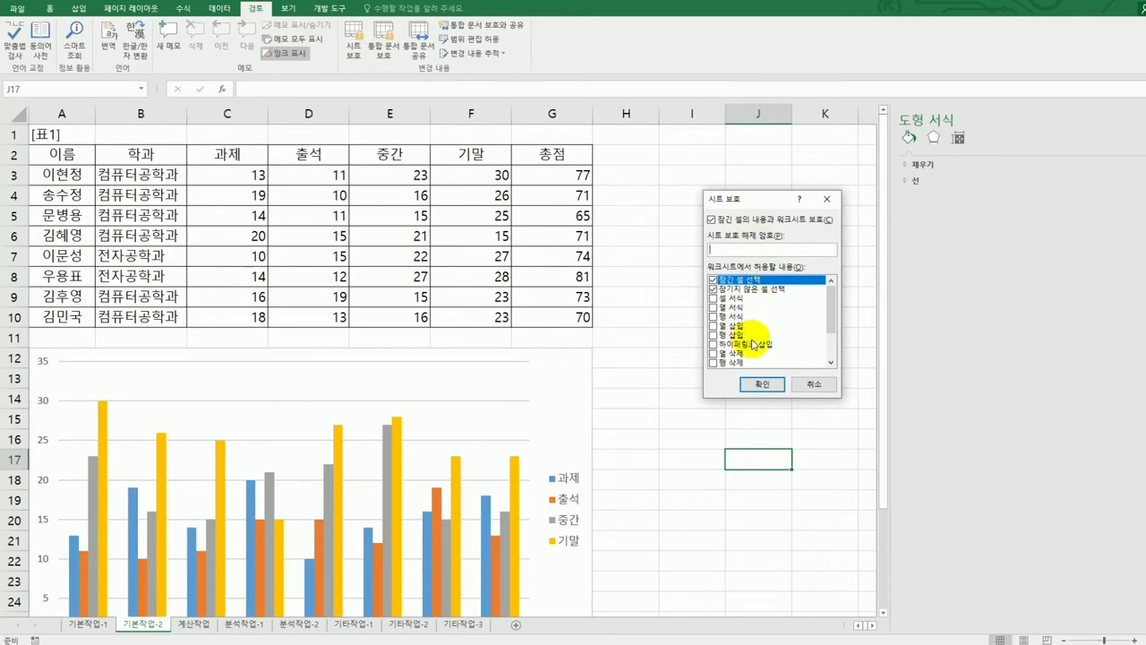
scroll(754, 344, "down", 1)
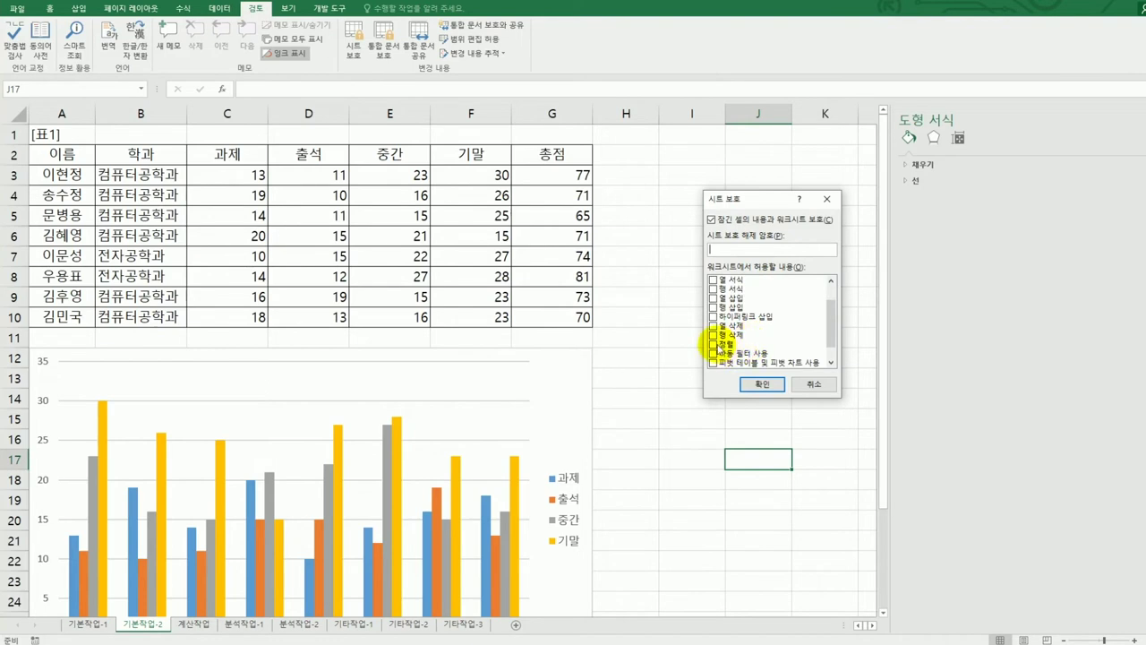
left_click(715, 344)
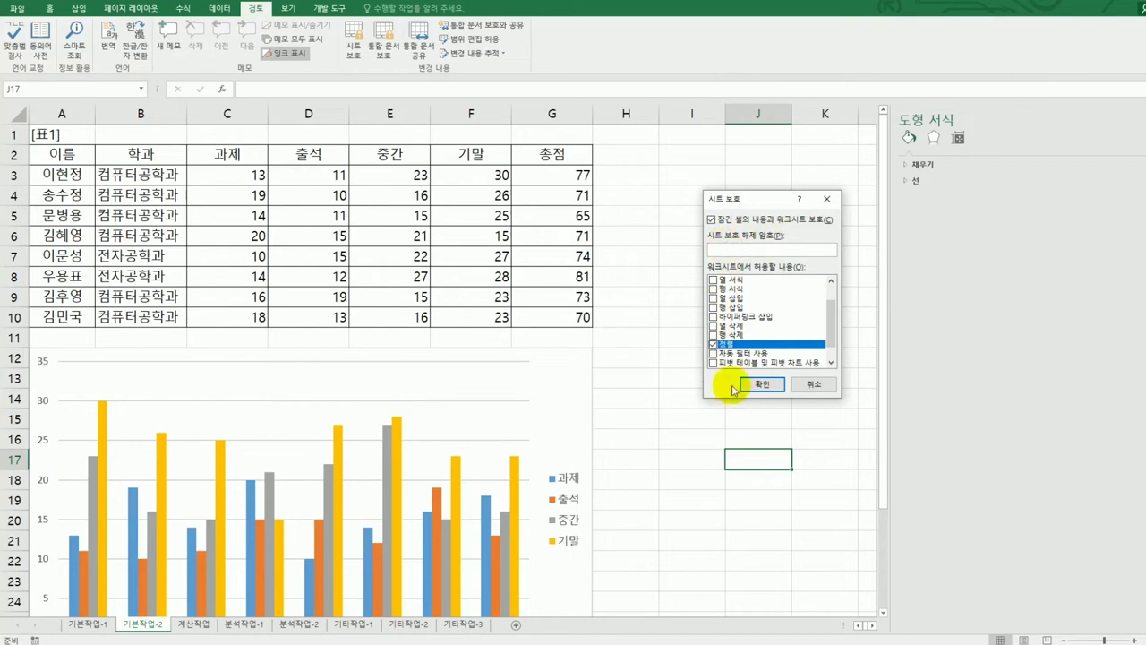
left_click(762, 384)
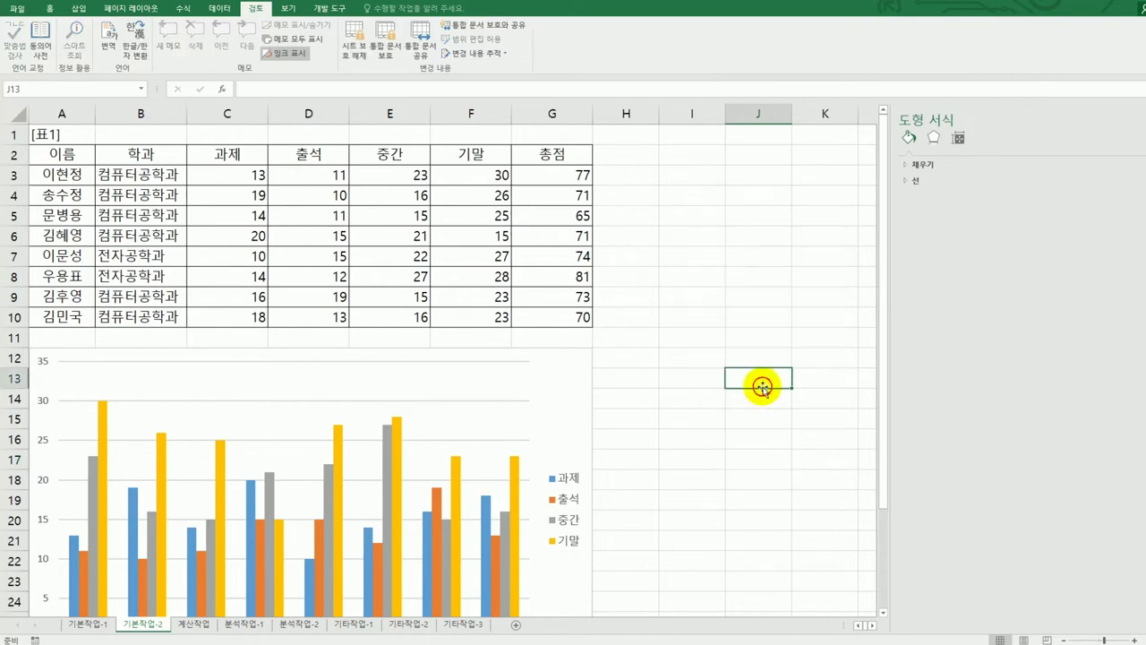
Check cells G3, G7 and G9 in the 총점 column for hidden formulas.
left_click(563, 177)
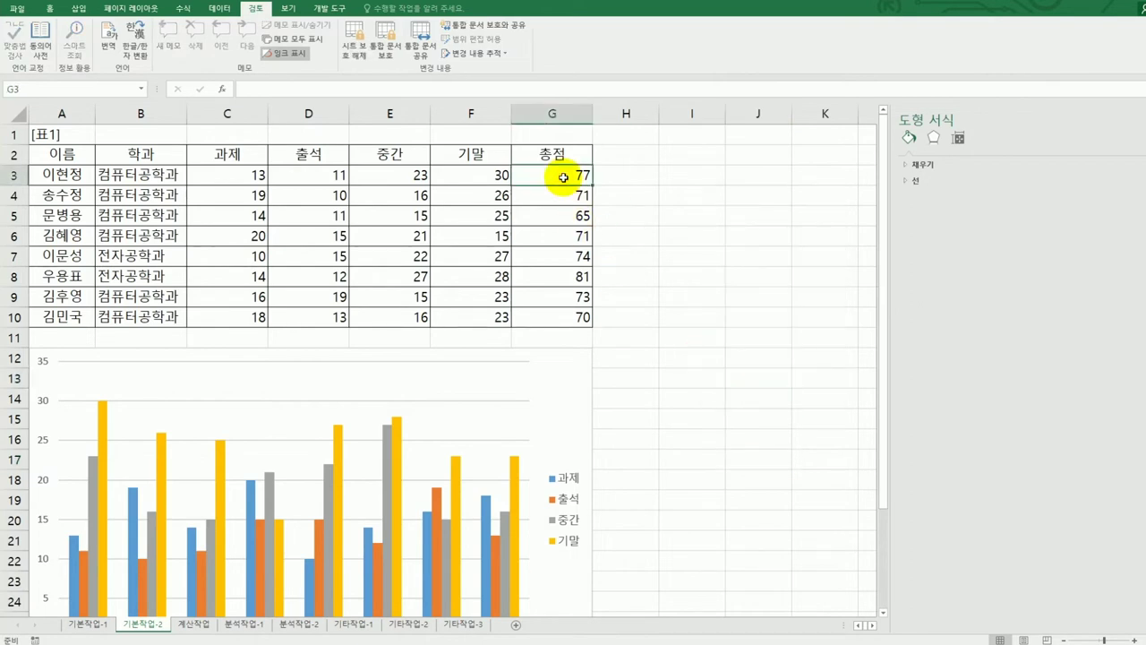
left_click(573, 256)
left_click(582, 297)
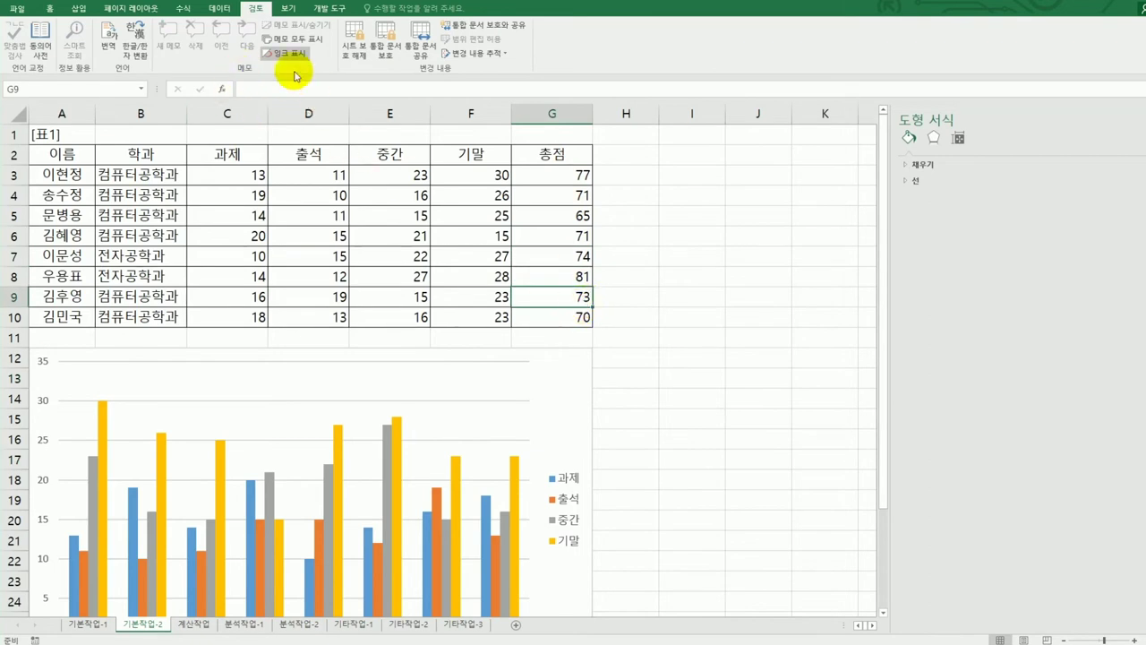
Close the shape formatting pane beside the score sheet.
left_click(673, 420)
scroll(565, 421, "down", 2)
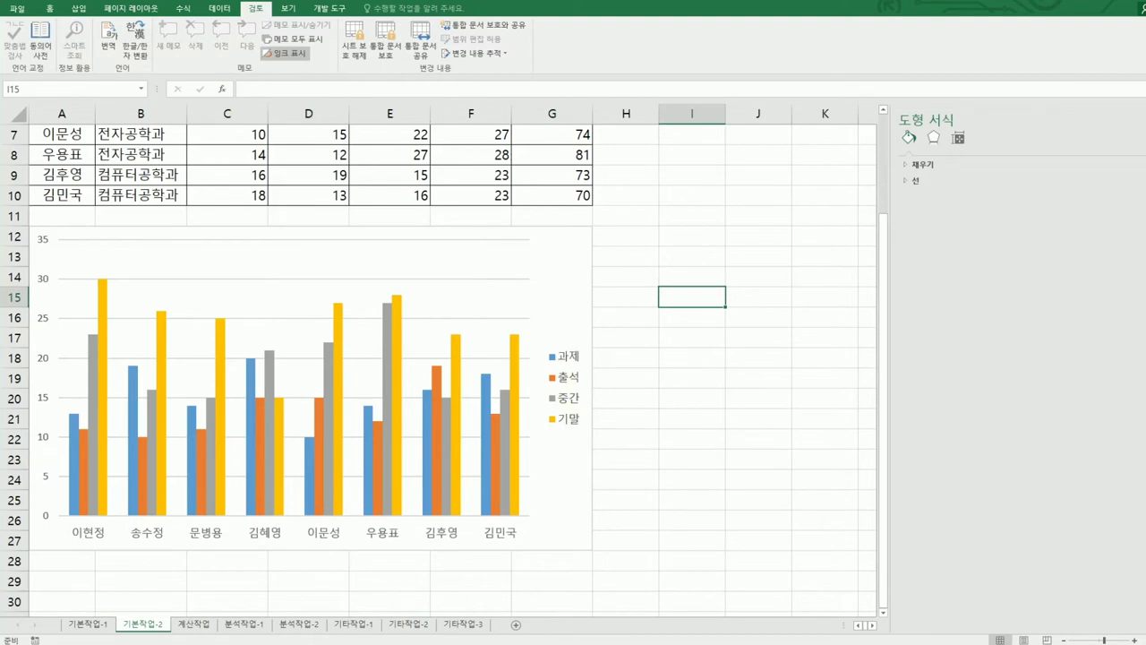
left_click(1134, 119)
left_click(801, 339)
scroll(798, 347, "up", 2)
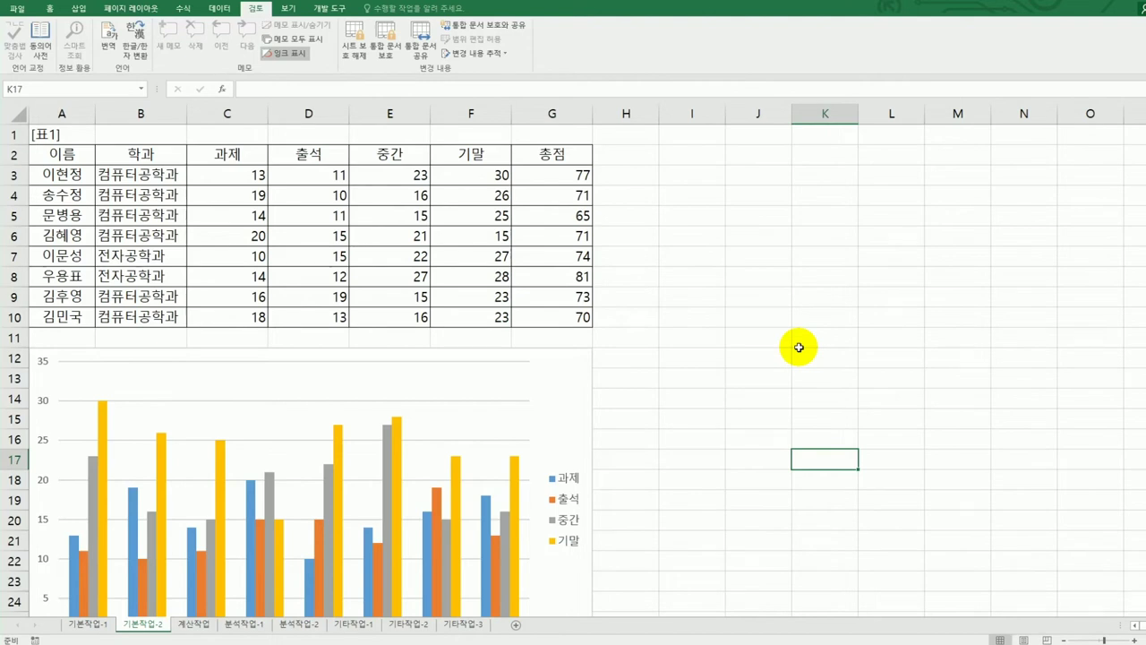
On sheet 계산작업, select 총점 cell H3 and insert a new module in the Visual Basic editor.
left_click(195, 625)
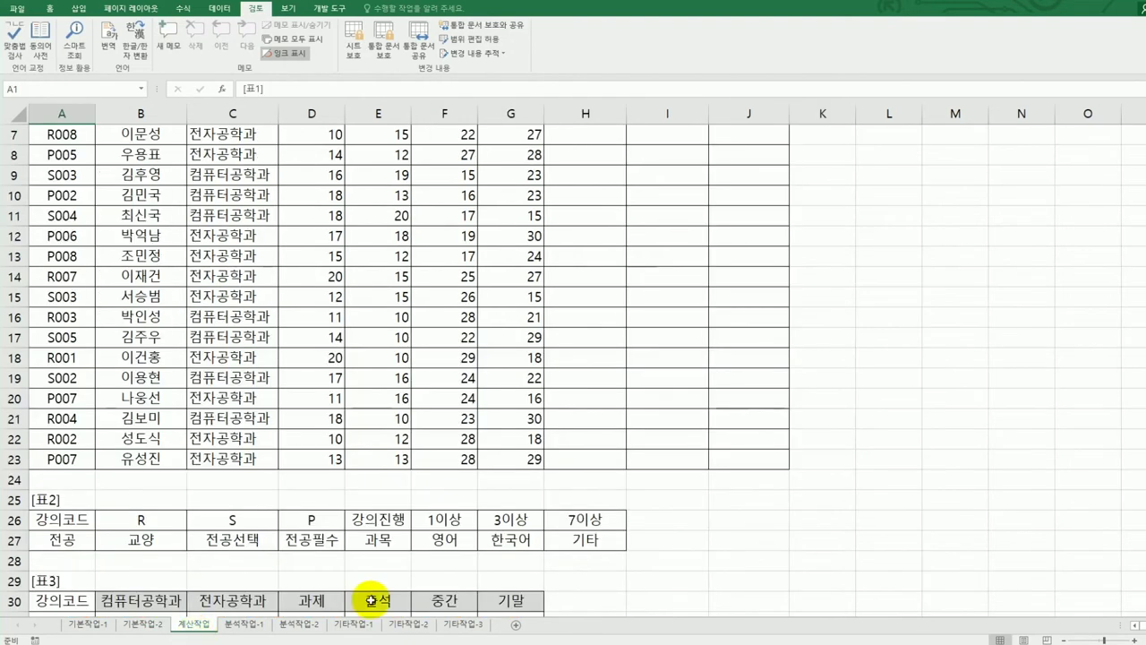
scroll(406, 573, "up", 2)
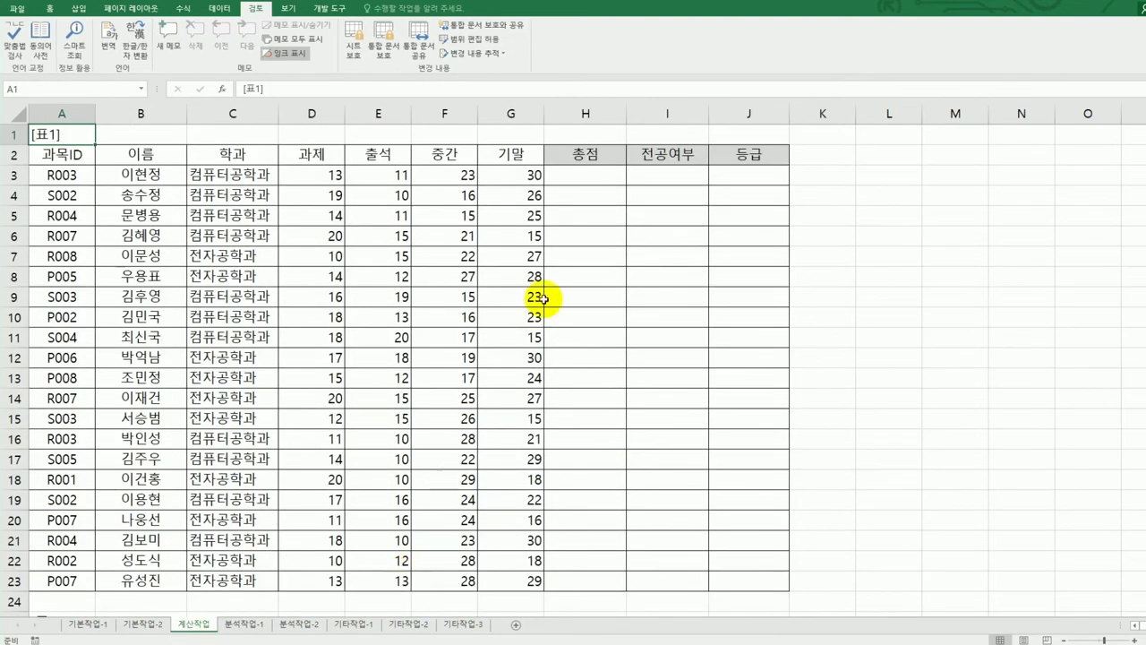
left_click(622, 177)
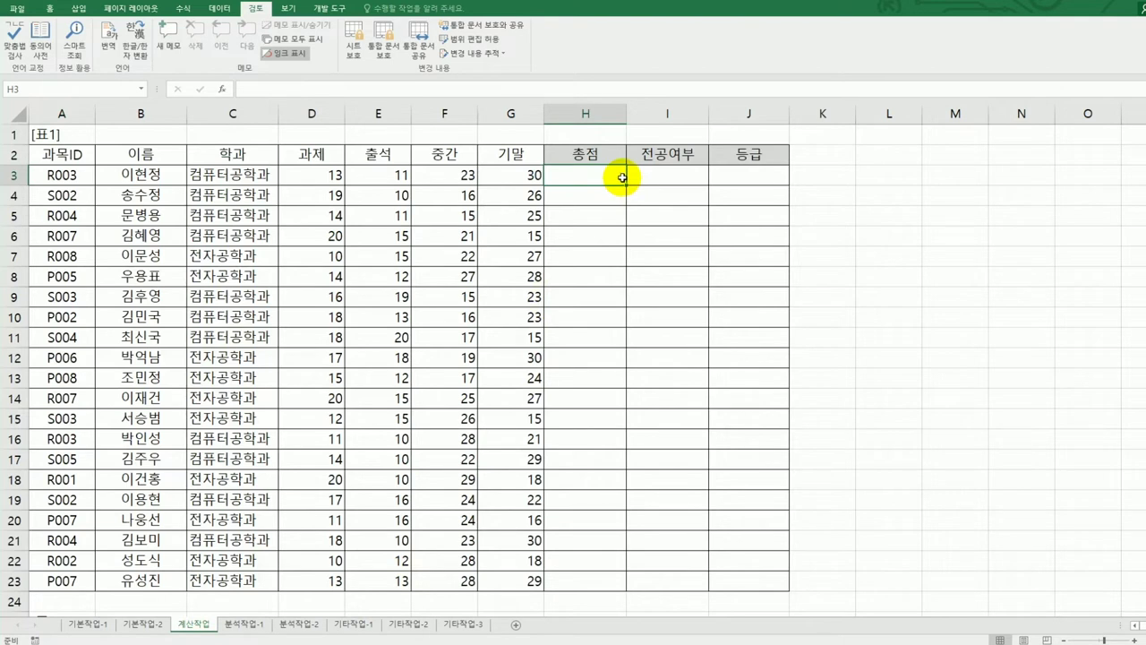
left_click(315, 11)
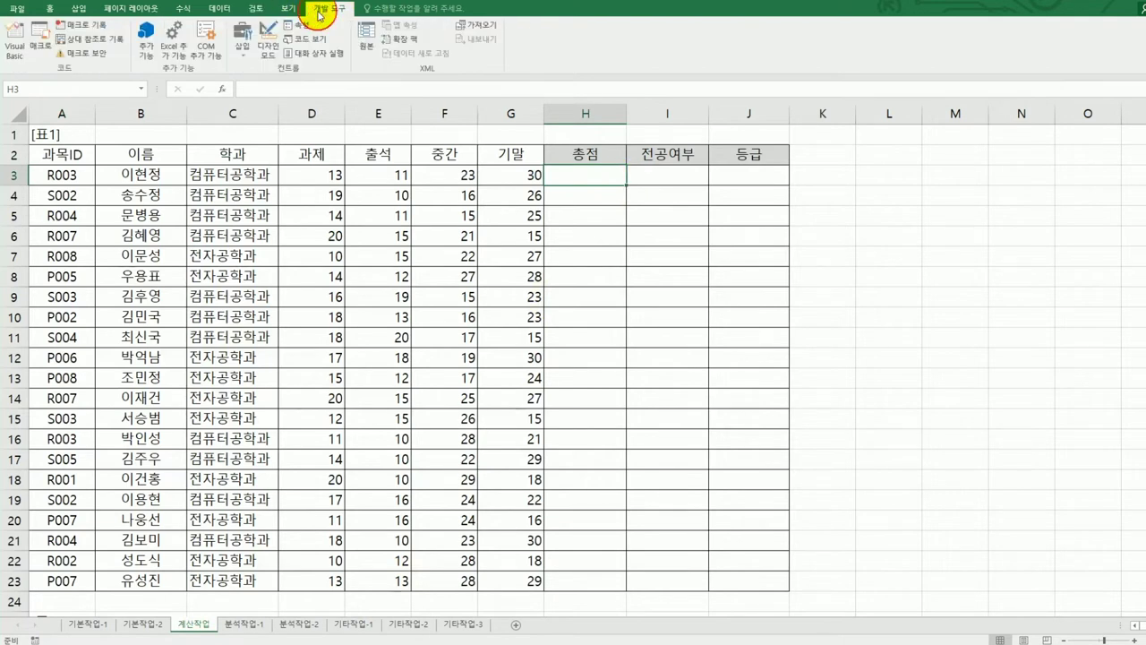
left_click(13, 45)
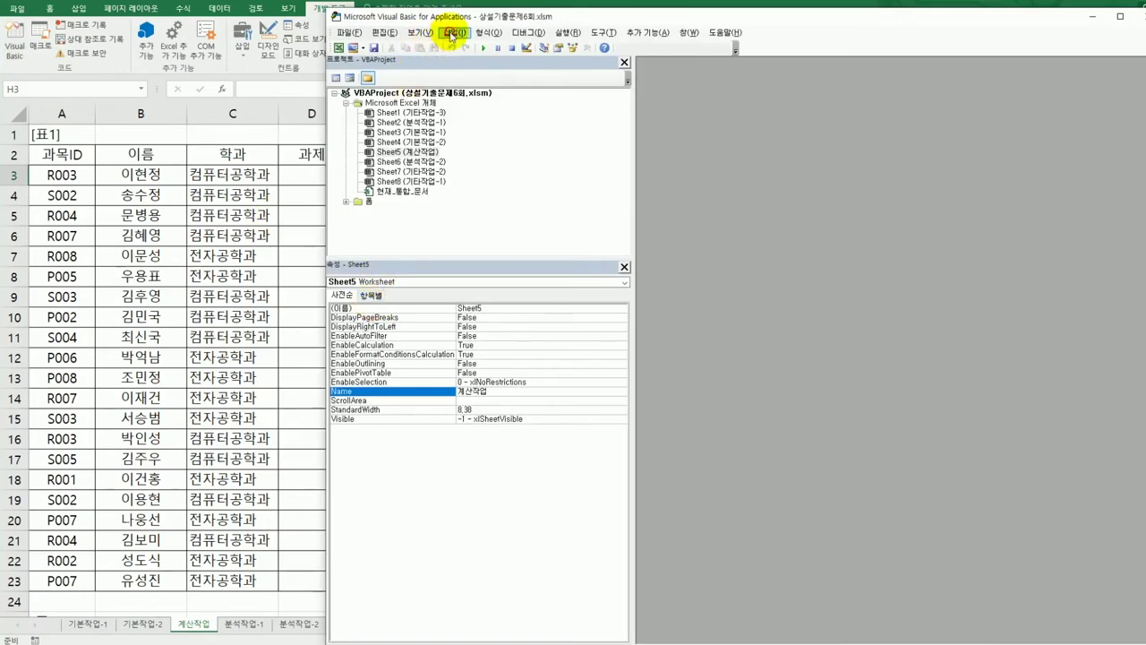
left_click(454, 32)
left_click(440, 74)
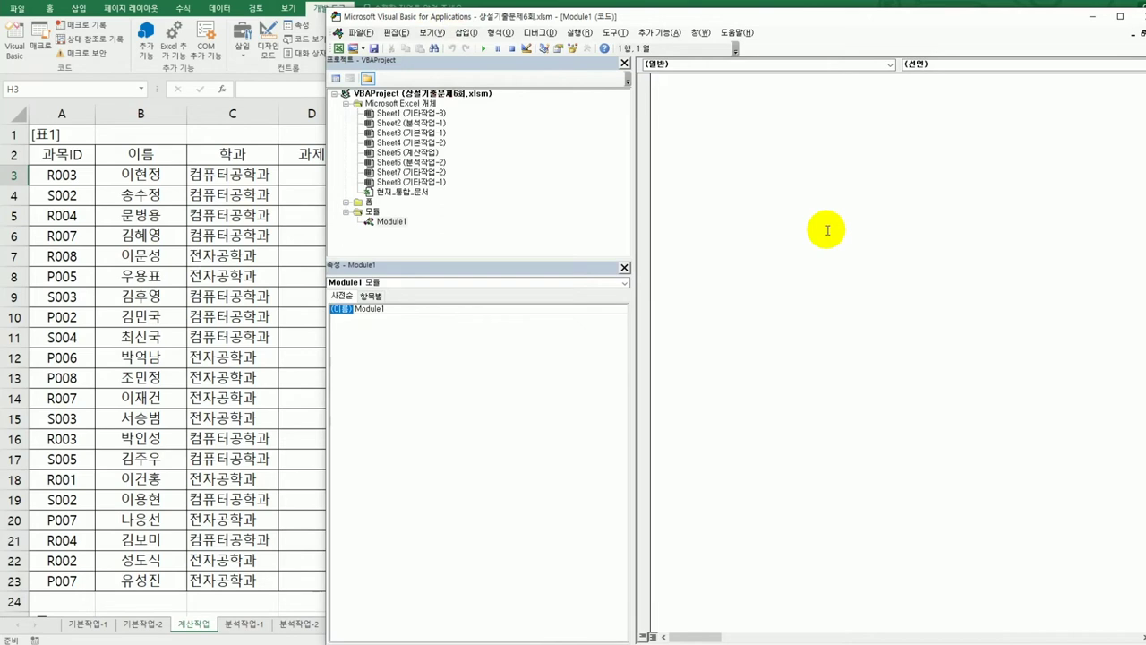
Declare the public function fn총점 with the arguments 과제, 출석, 중간 and 기말.
type("public function fn")
key("BackSpace")
type("ㅂ")
type("총점(과제")
type(", ")
type("출석, 중간, ")
type("기말)")
key("Return")
key("Return")
key("Tab")
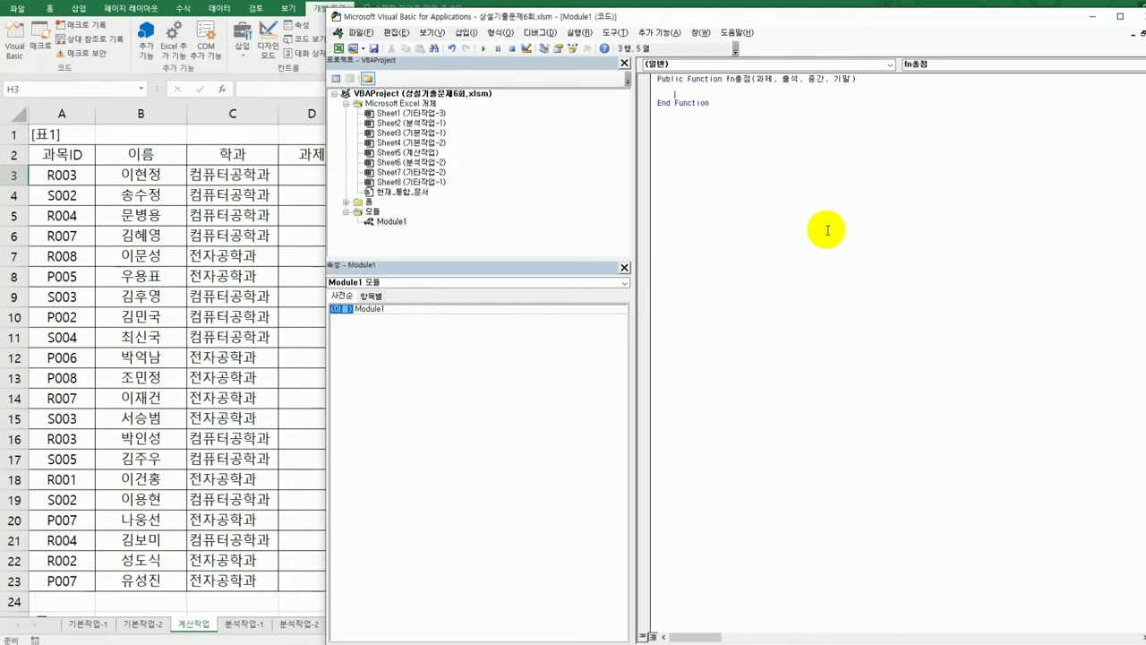
Write the function body line fn총점 = 과제 + 출석 + 중간 + 기말.
type("fnㅊ")
type("총점 = ㄱ")
type("과제 + ")
type("출석 + ")
type("중간 + 기")
type("말")
Above the assignment line, add the condition If 중간 >= 20 And 기말 >= 20 Then.
key("Return")
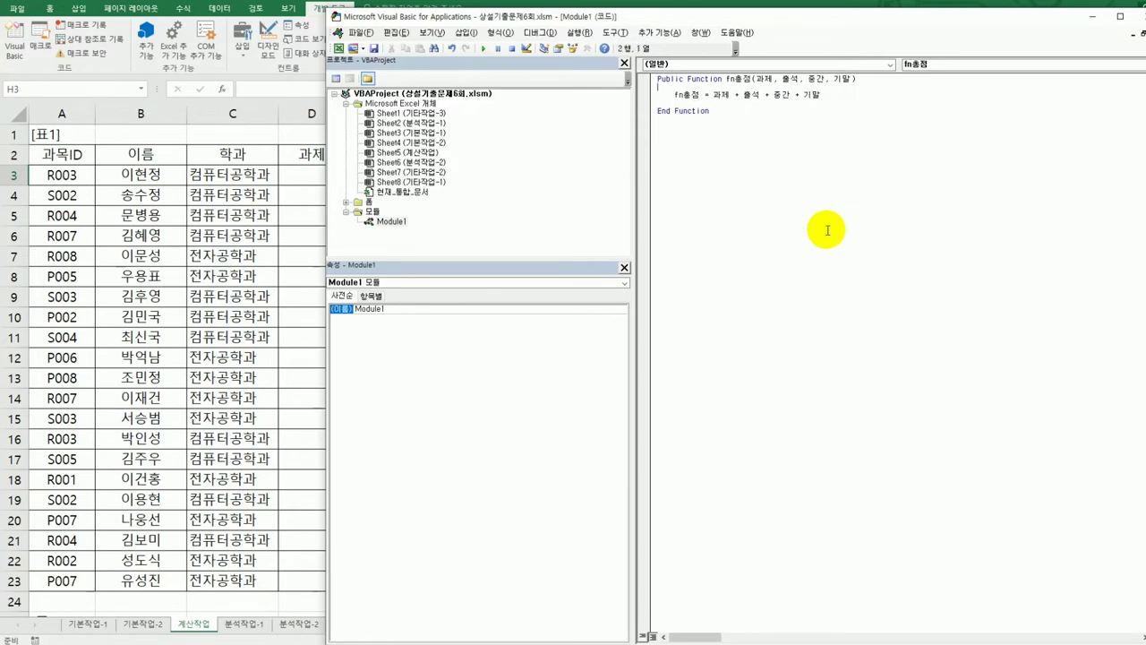
key("Return")
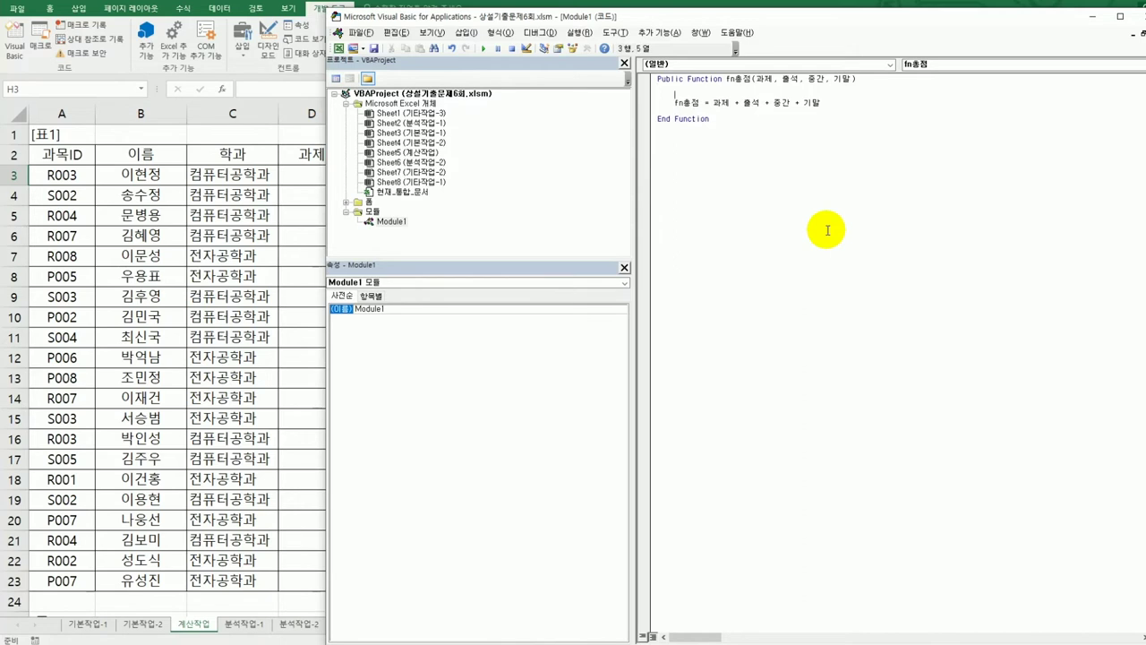
type("If")
type("출")
type("간 >=")
type(" 20")
type(" and ")
type("기말 ")
type(">=20")
type(" then")
Indent the fn총점 assignment directly beneath the If line and append + 3 to its sum.
key("Down")
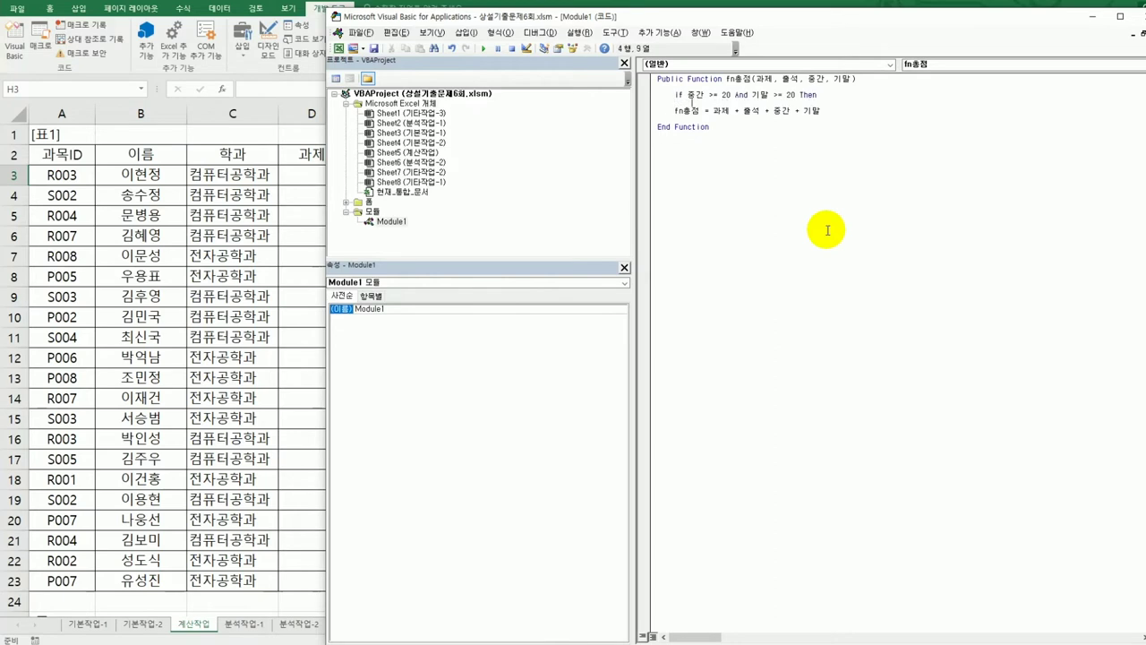
key("Home")
key("Tab")
key("Delete")
key("Delete")
key("Delete")
key("Delete")
key("End")
type("+ 20")
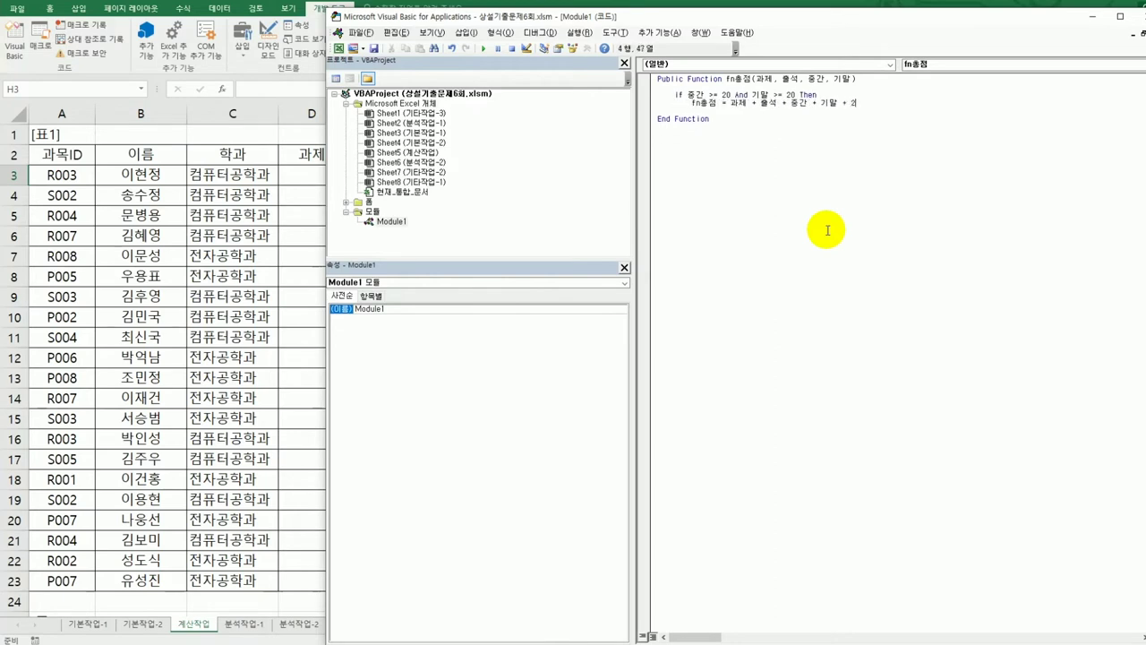
key("BackSpace")
key("BackSpace")
type("3")
Add an Else clause and copy the fn총점 assignment line beneath it.
key("Return")
key("BackSpace")
type("else")
key("shift+End")
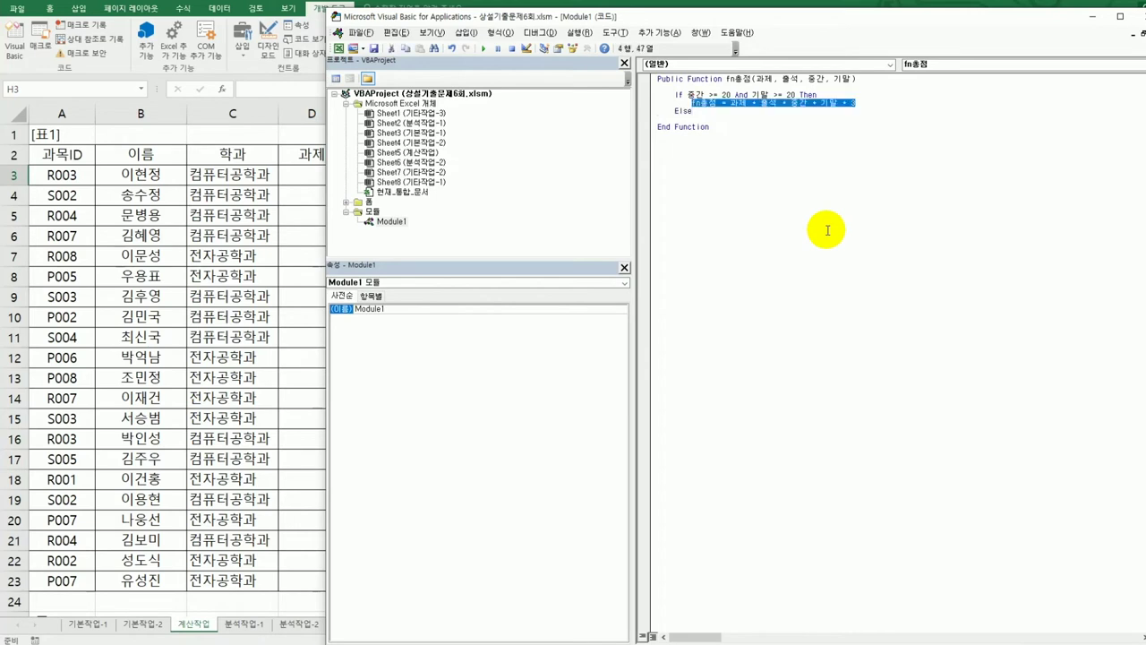
key("ctrl+c")
key("Down")
key("ctrl+v")
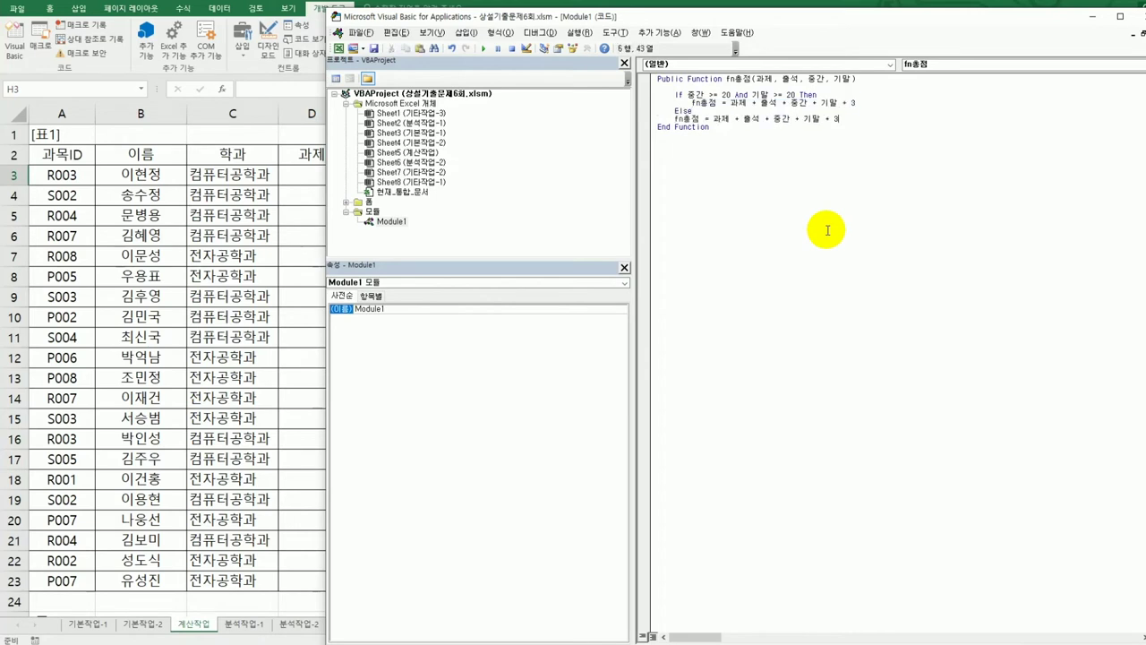
Indent the copied assignment under Else and remove its + 3.
key("Home")
key("Tab")
key("End")
key("BackSpace")
key("BackSpace")
key("BackSpace")
Finish the conditional block with End If and close the Visual Basic editor.
key("Return")
type("End If")
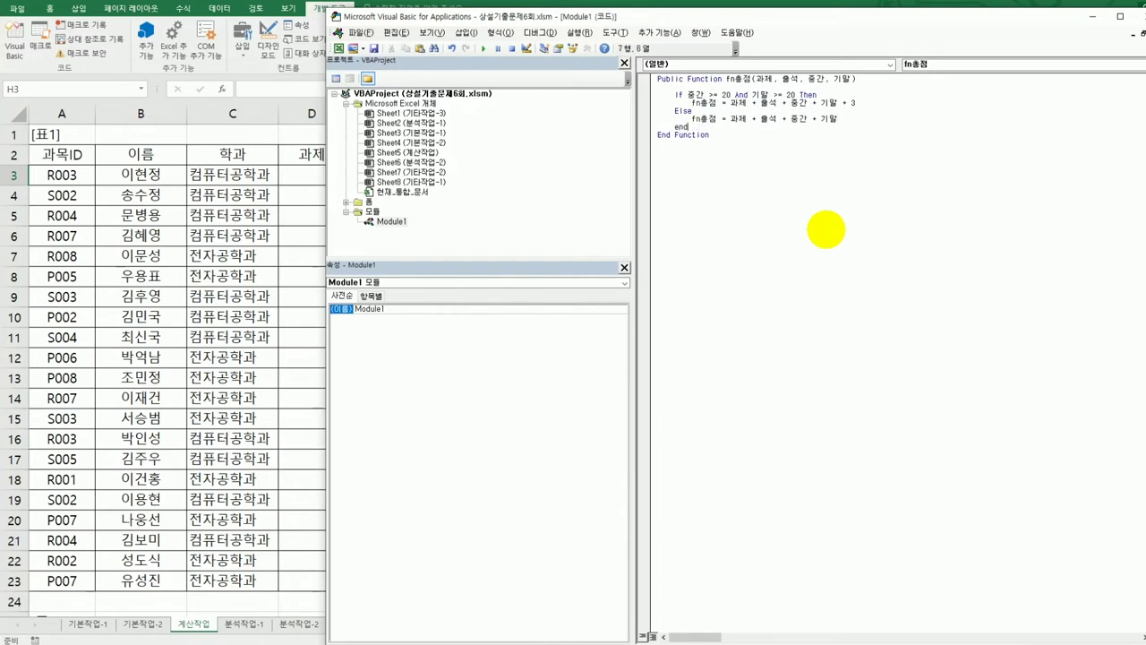
key("Return")
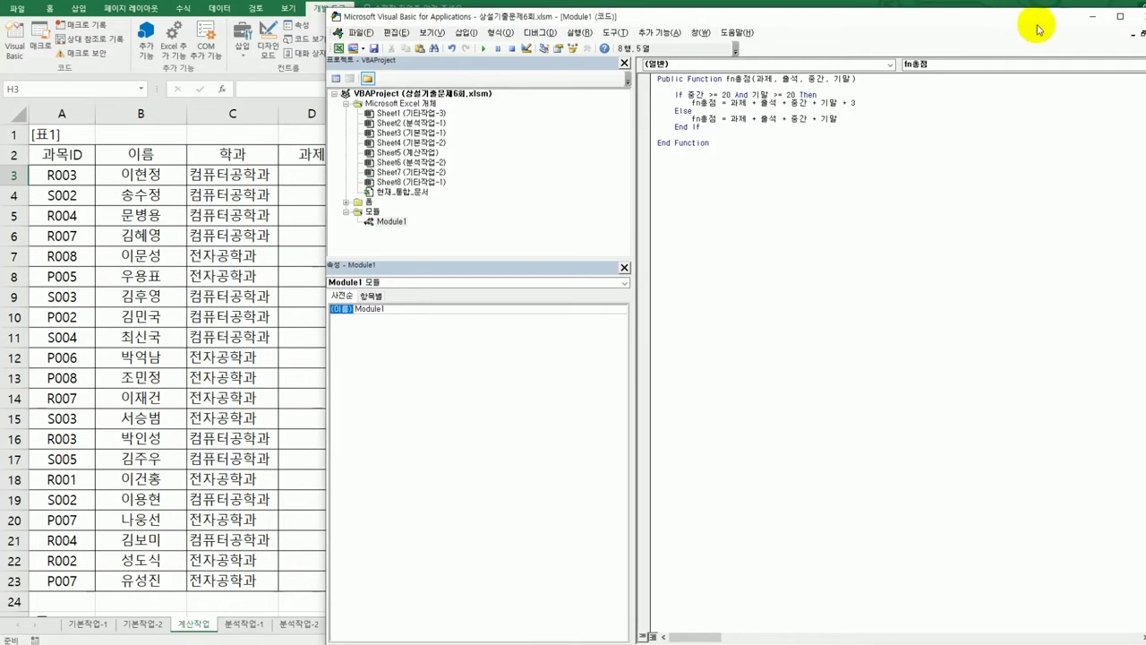
left_click(1140, 20)
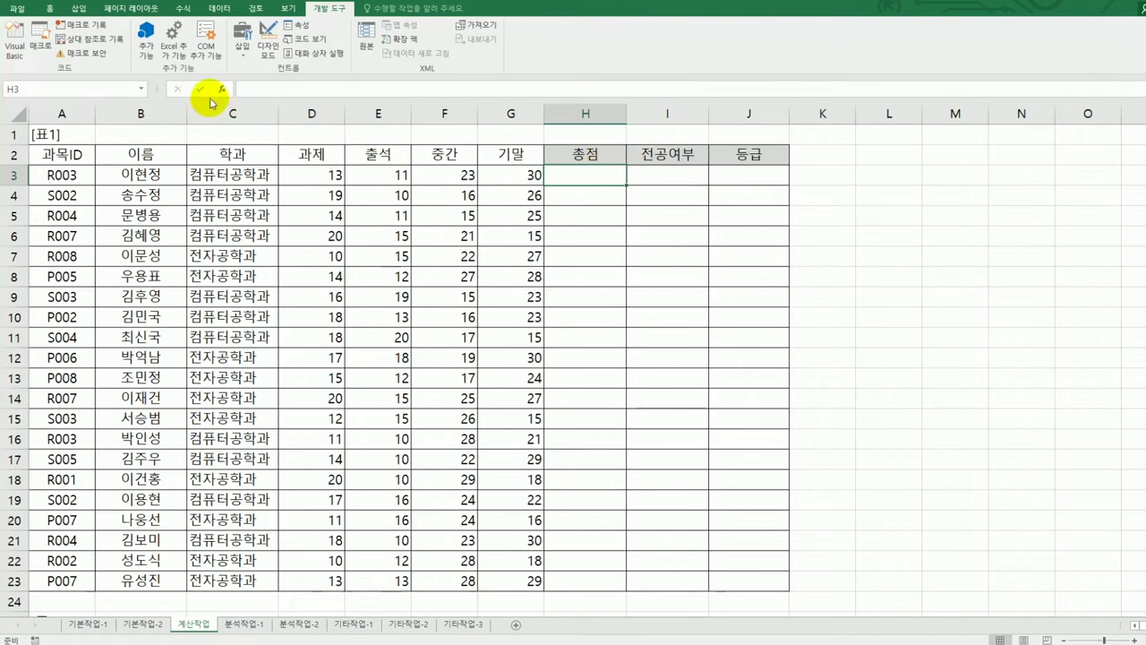
Insert the user-defined function fn총점 into cell H3 and bring up its arguments.
left_click(222, 90)
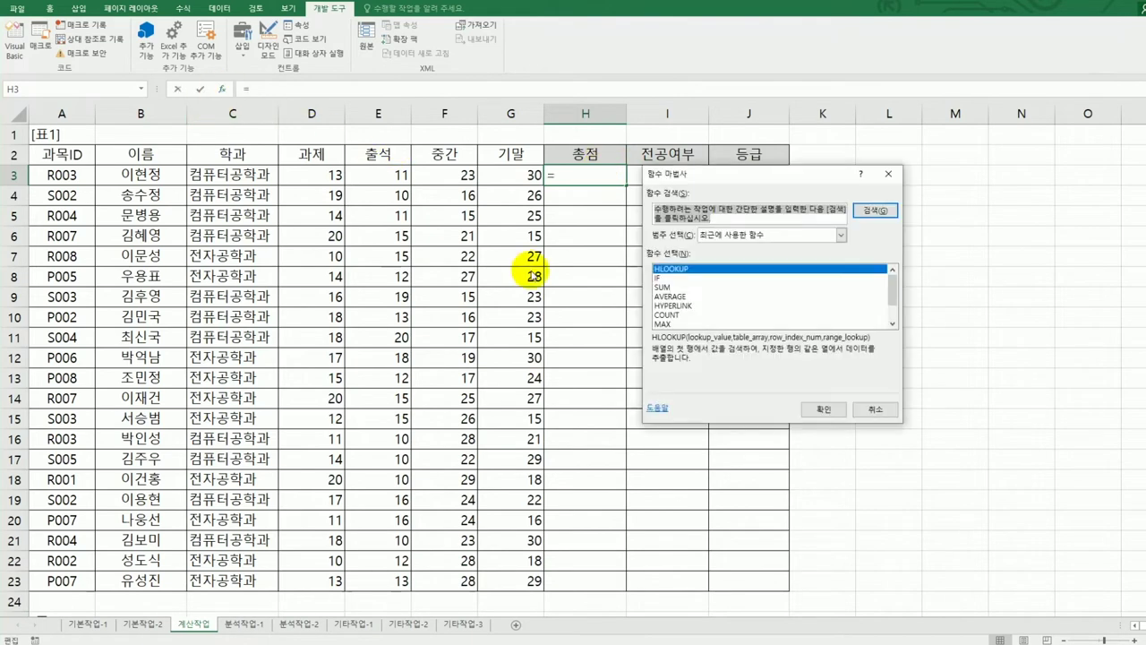
left_click(763, 234)
left_click(750, 348)
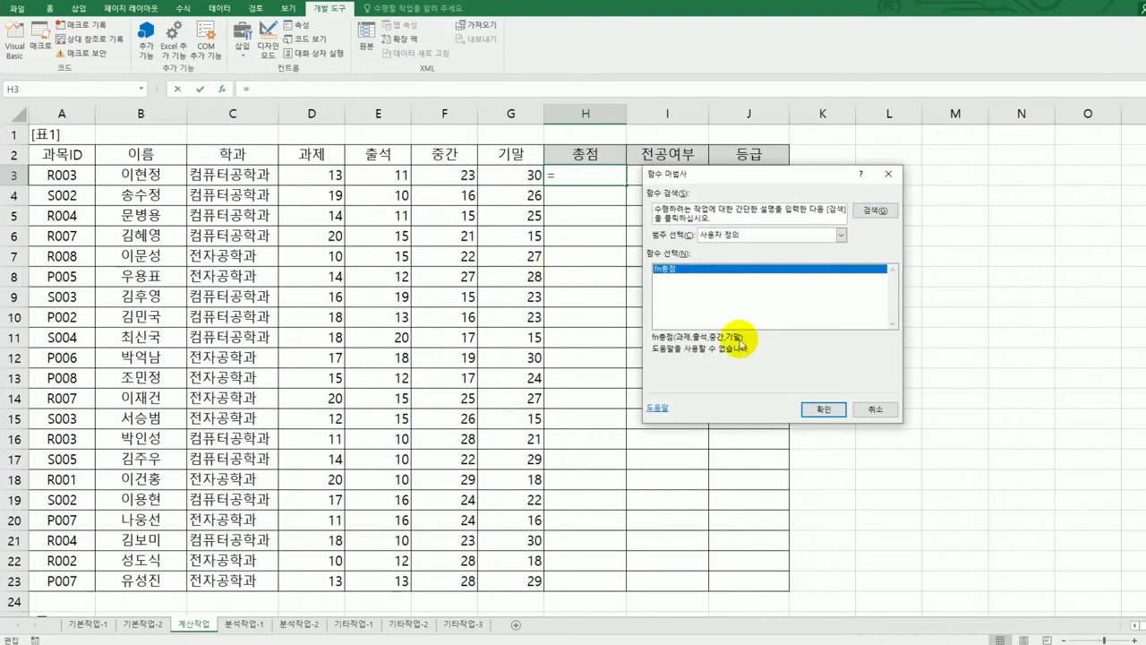
left_click(821, 408)
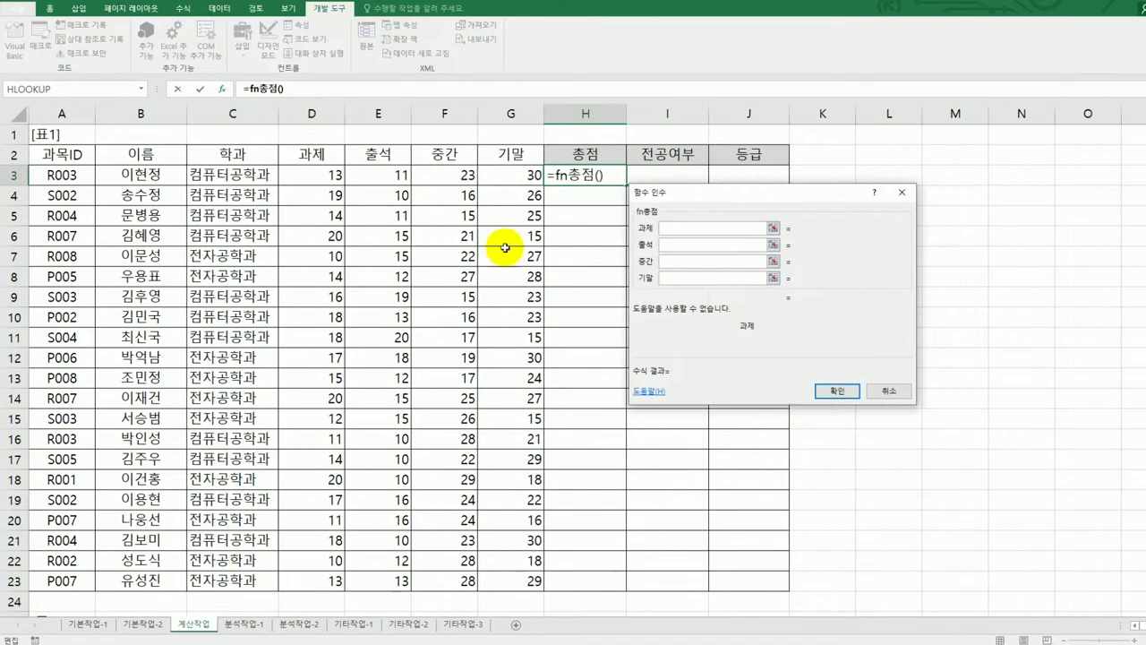
Set the fn총점 arguments to D3, E3, F3 and G3, confirm the formula, and fill it down through H23.
left_click(325, 174)
left_click(674, 242)
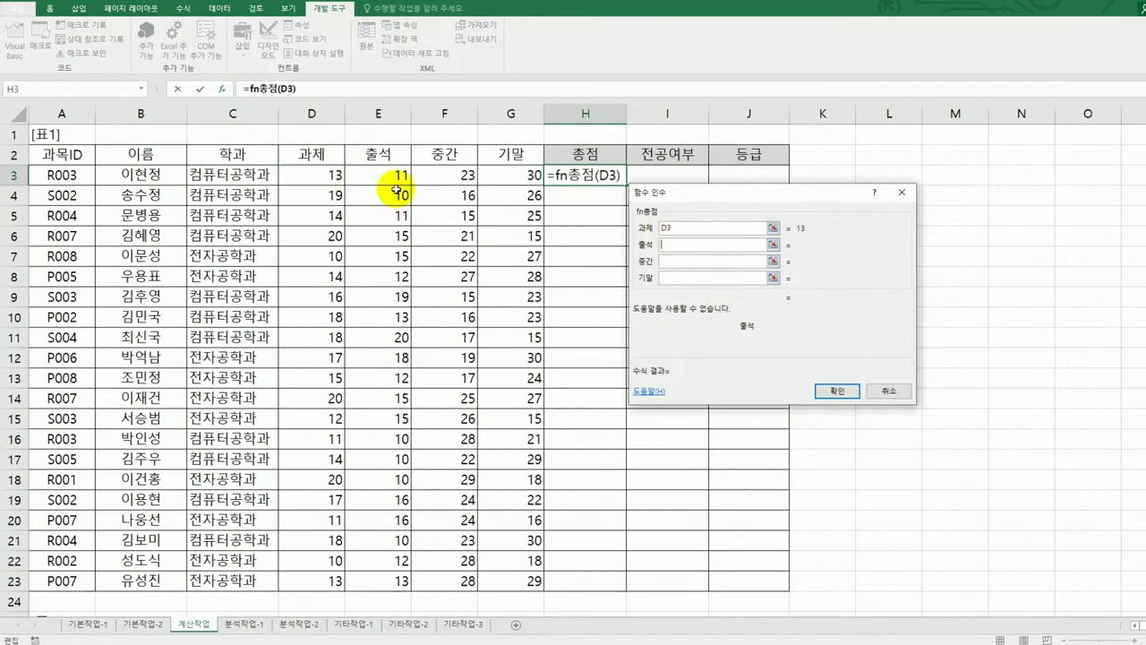
left_click(377, 177)
left_click(678, 260)
left_click(437, 177)
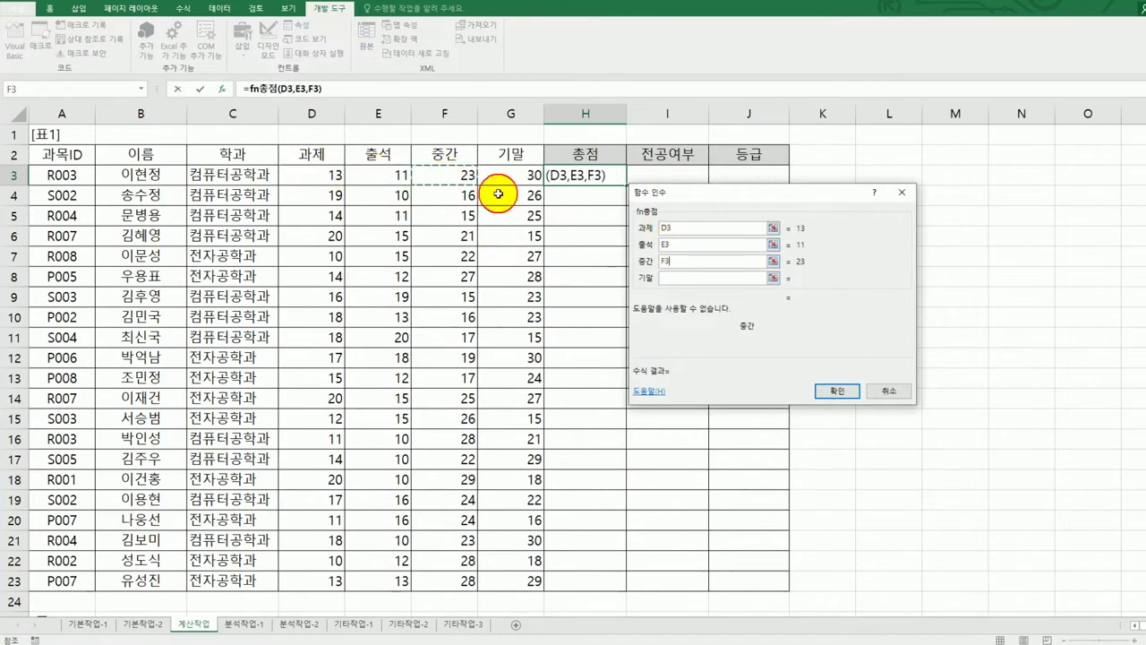
left_click(680, 278)
left_click(524, 177)
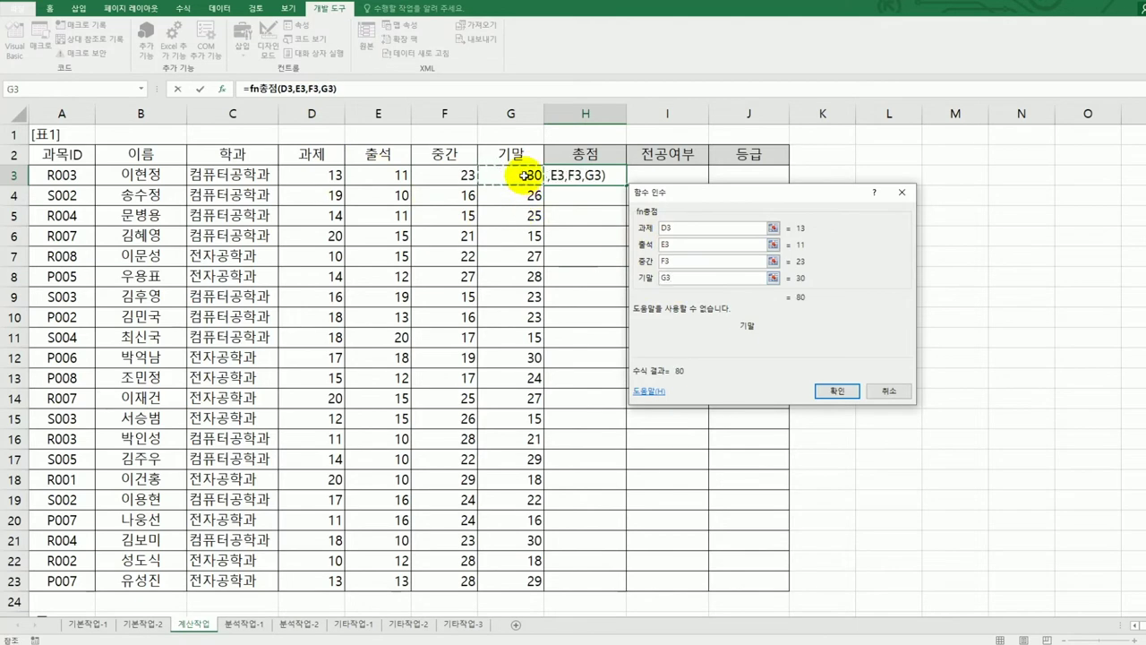
left_click(835, 390)
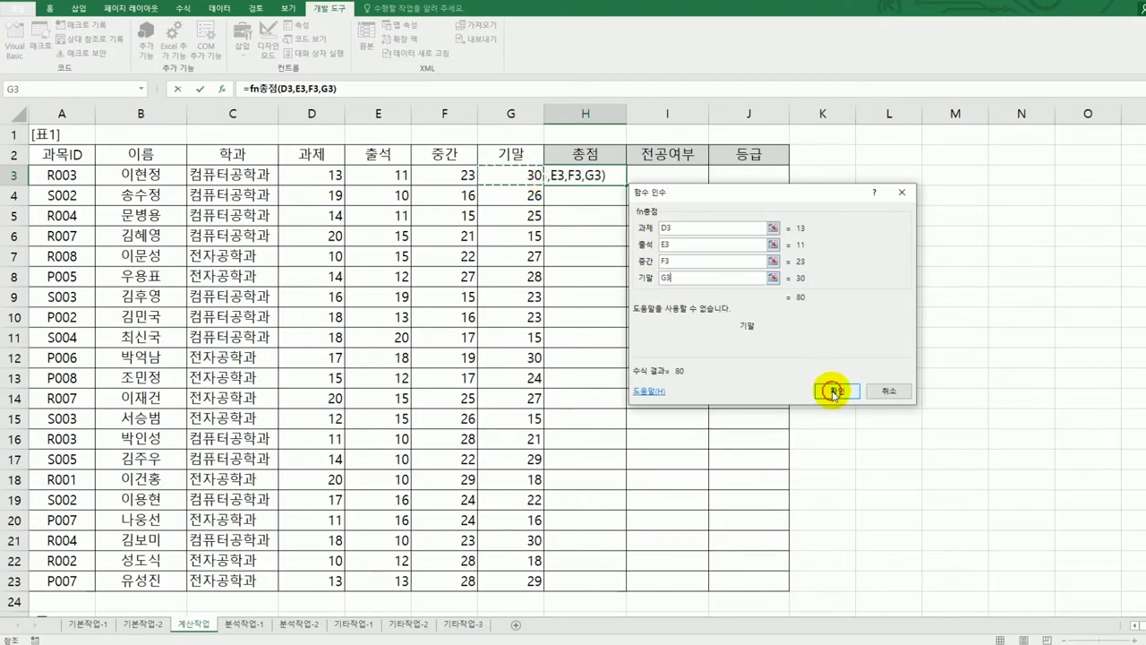
double_click(627, 187)
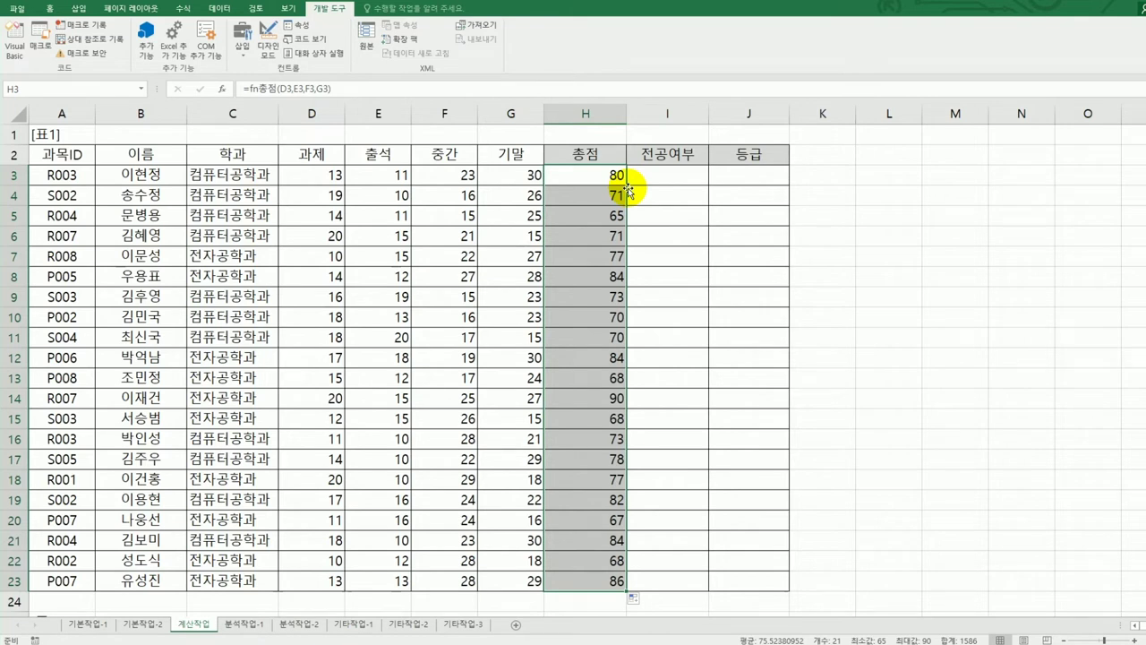
Compare the 과목ID codes in 표1 with the 강의코드 and 전공 entries in B26:D27 of 표2.
left_click(672, 190)
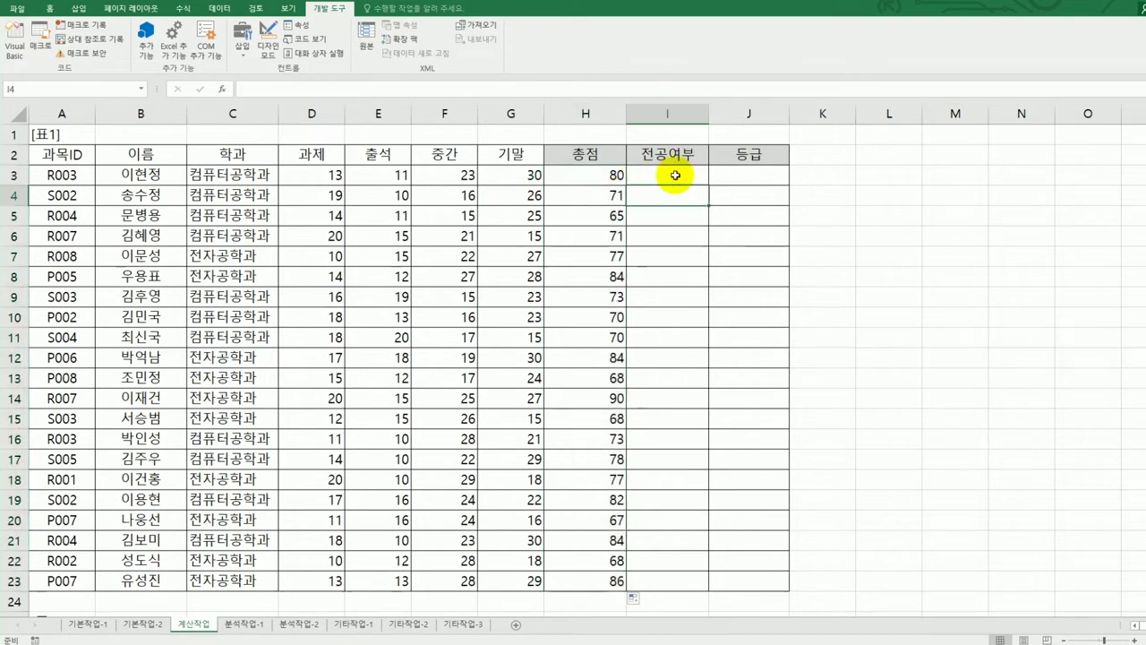
left_click(674, 177)
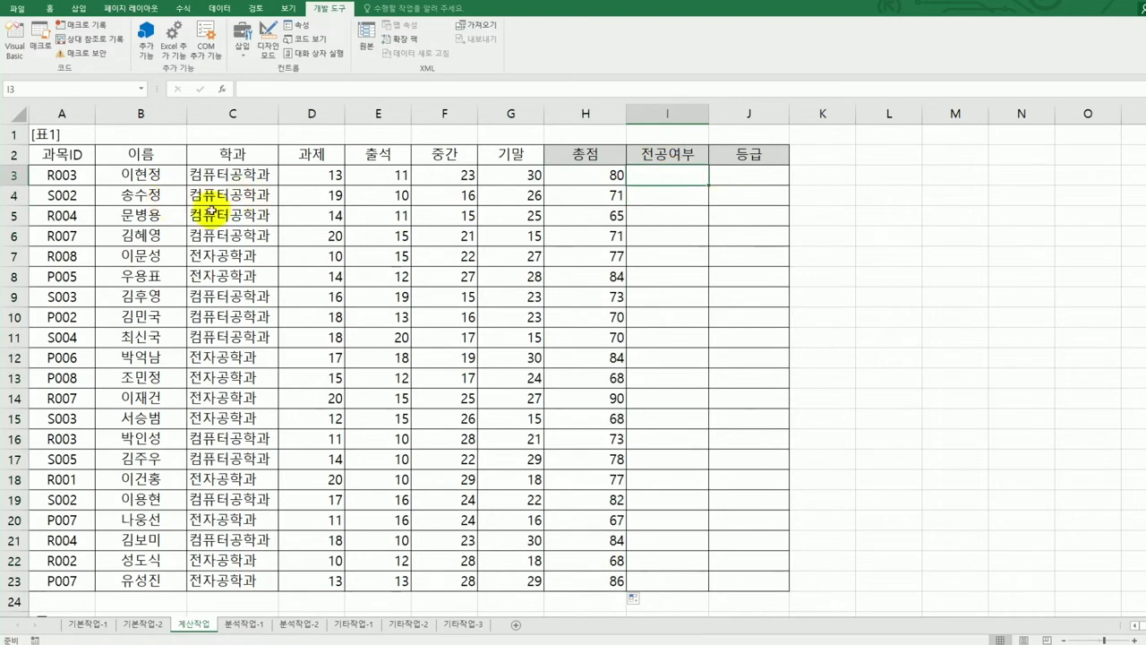
scroll(637, 257, "down", 3)
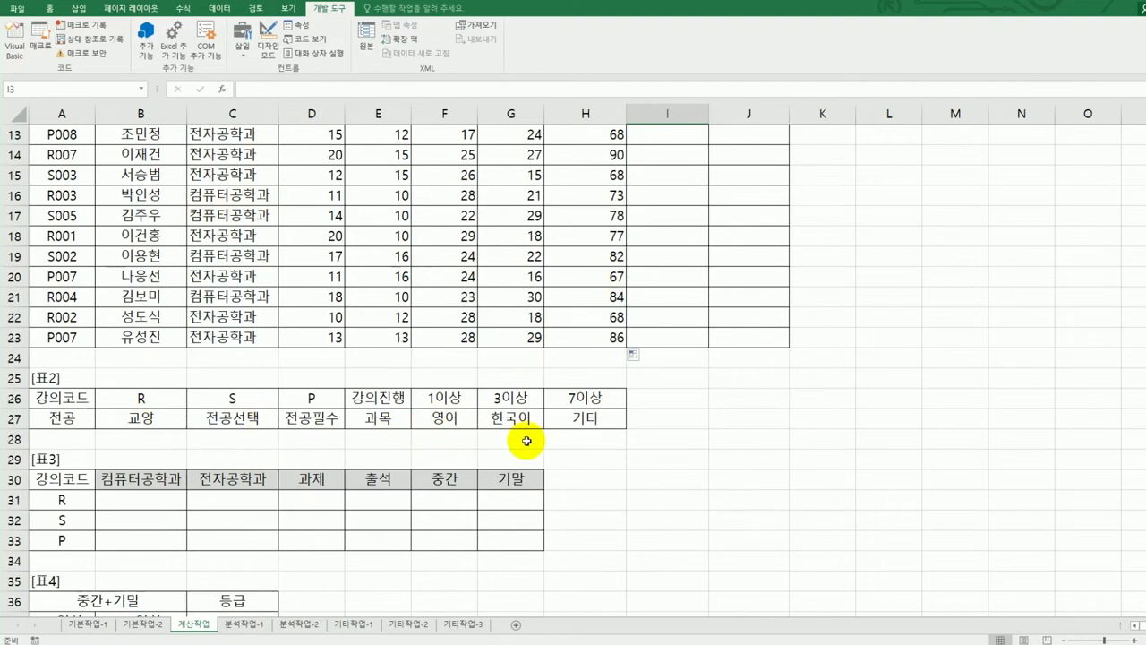
scroll(619, 383, "up", 4)
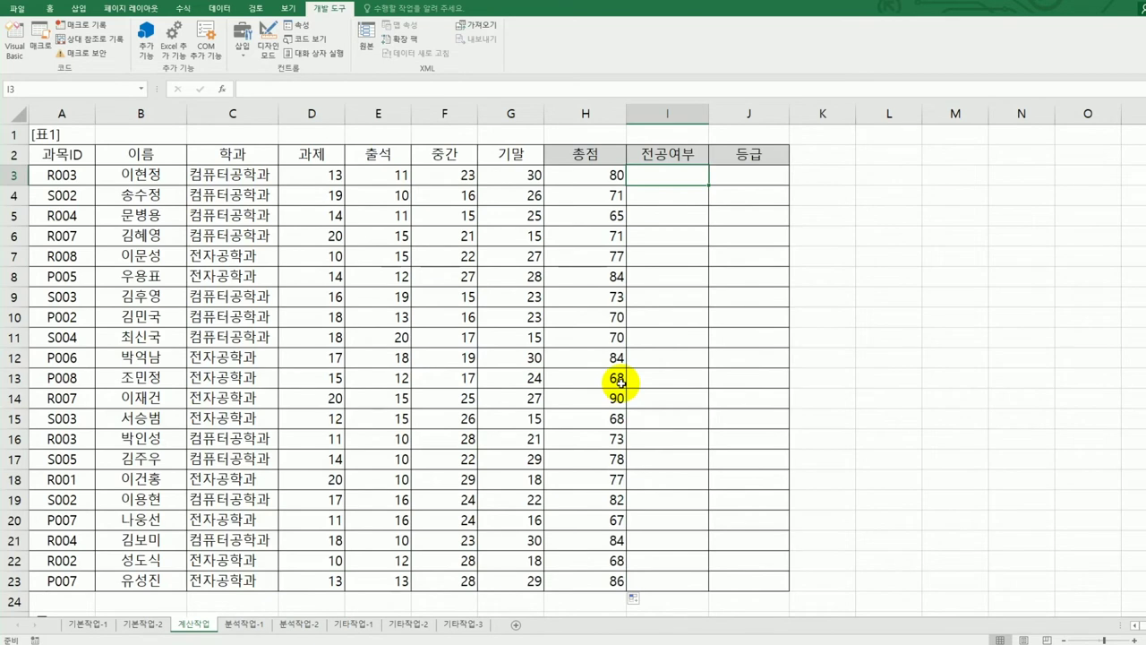
scroll(620, 383, "down", 3)
left_click(148, 486)
left_click_drag(147, 486, 304, 484)
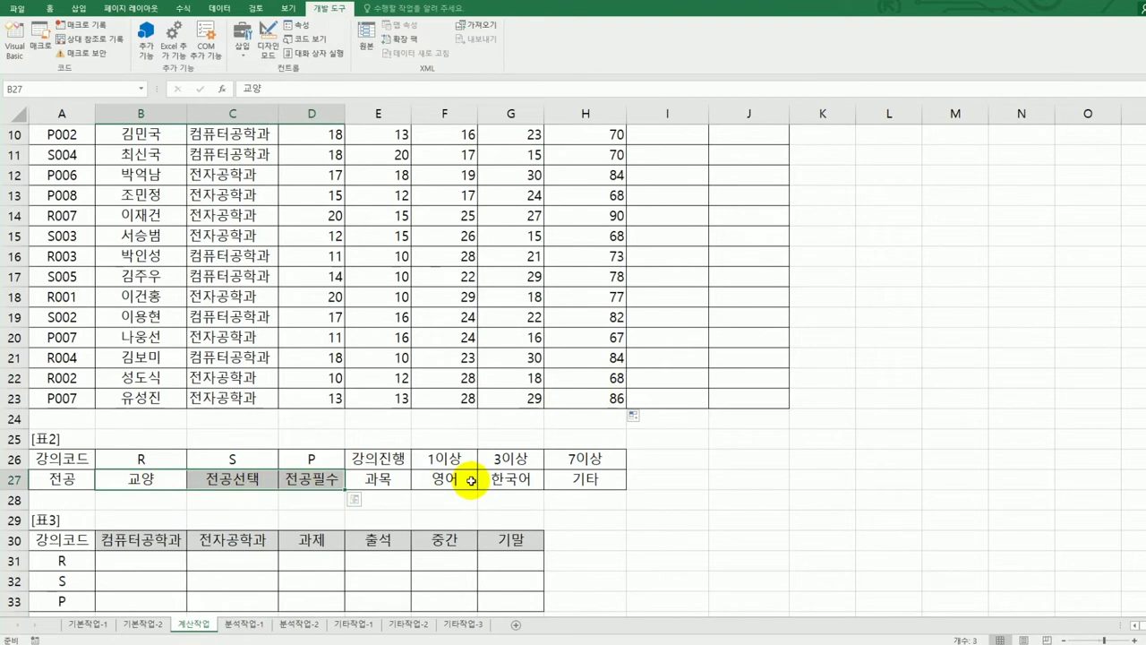
scroll(524, 470, "up", 3)
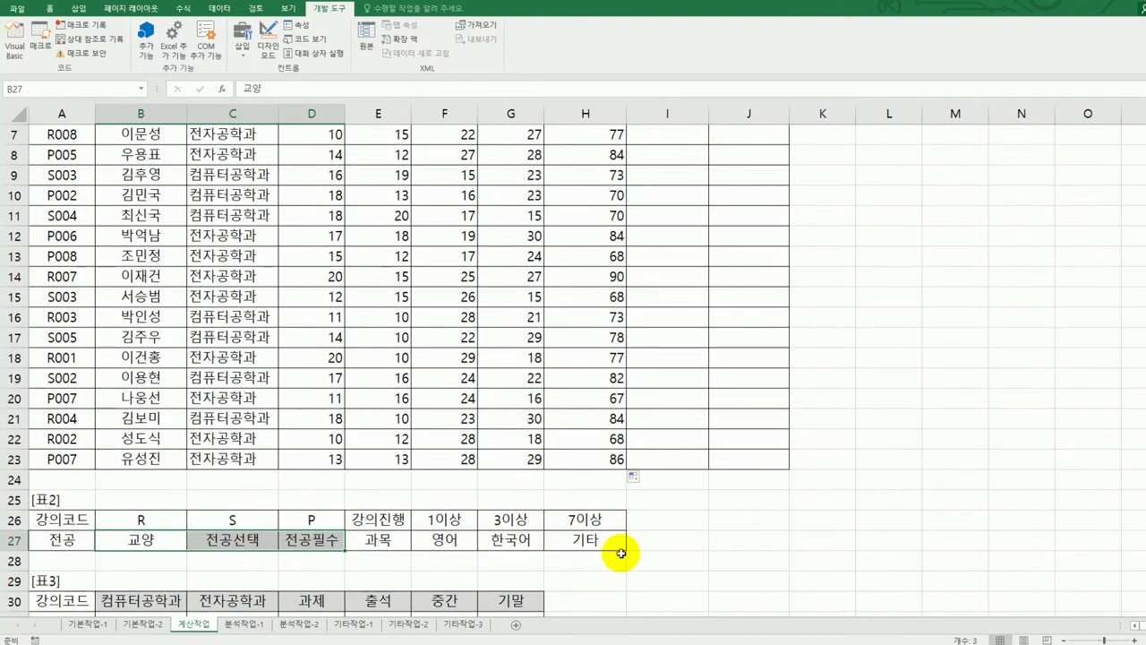
scroll(621, 552, "up", 1)
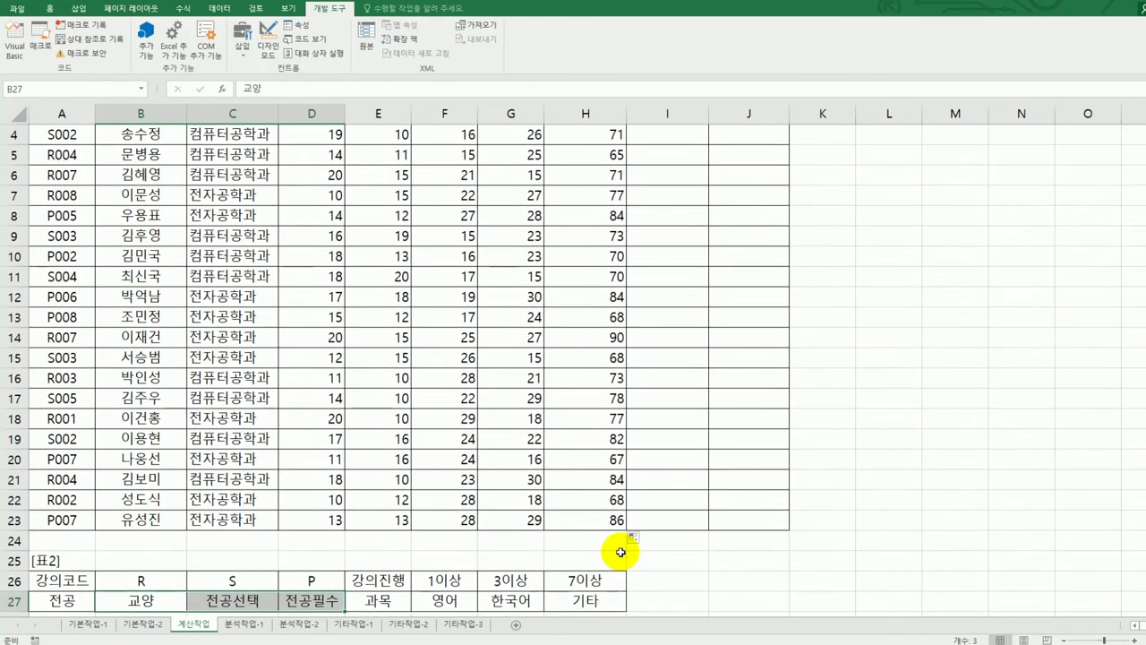
scroll(620, 553, "down", 1)
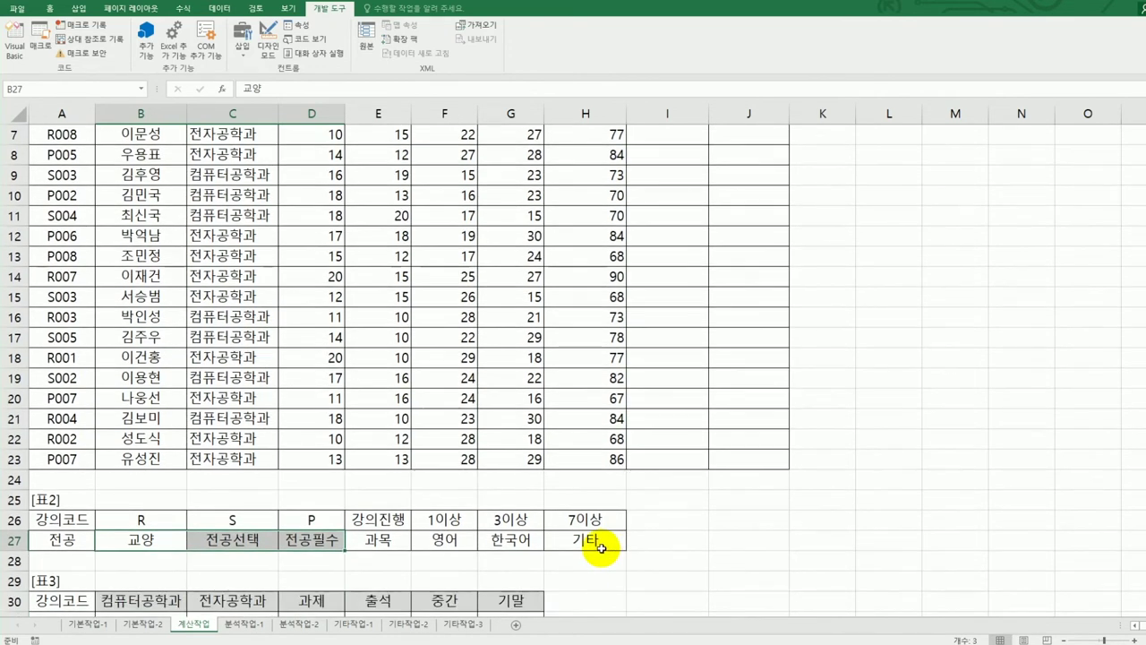
scroll(257, 378, "up", 2)
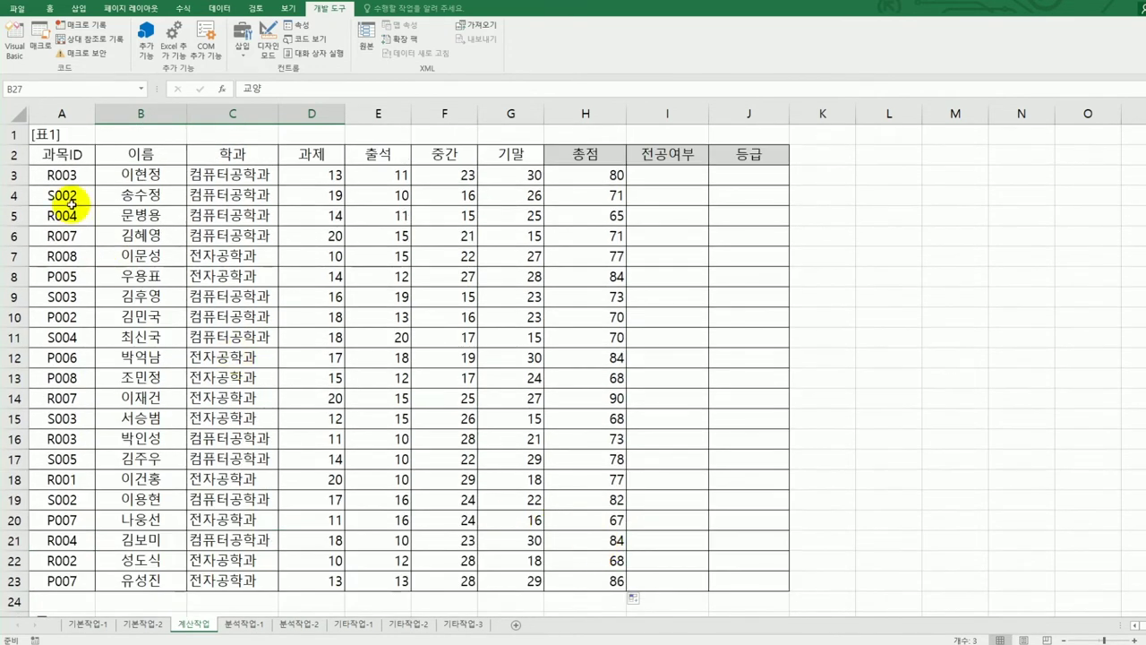
scroll(121, 328, "down", 3)
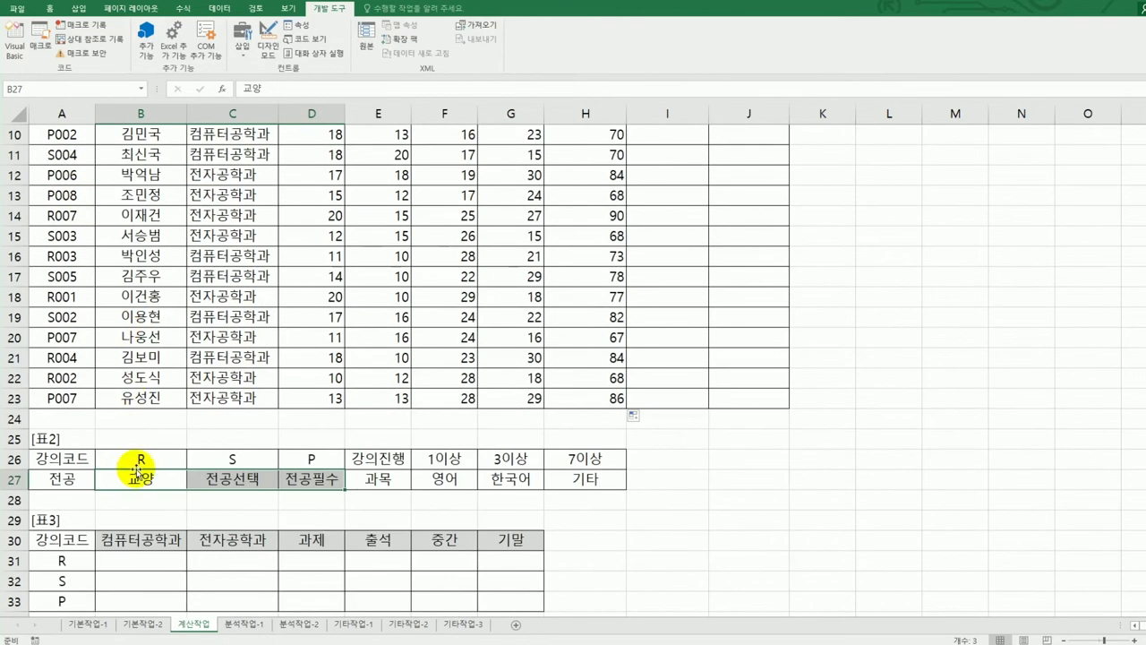
left_click(296, 458)
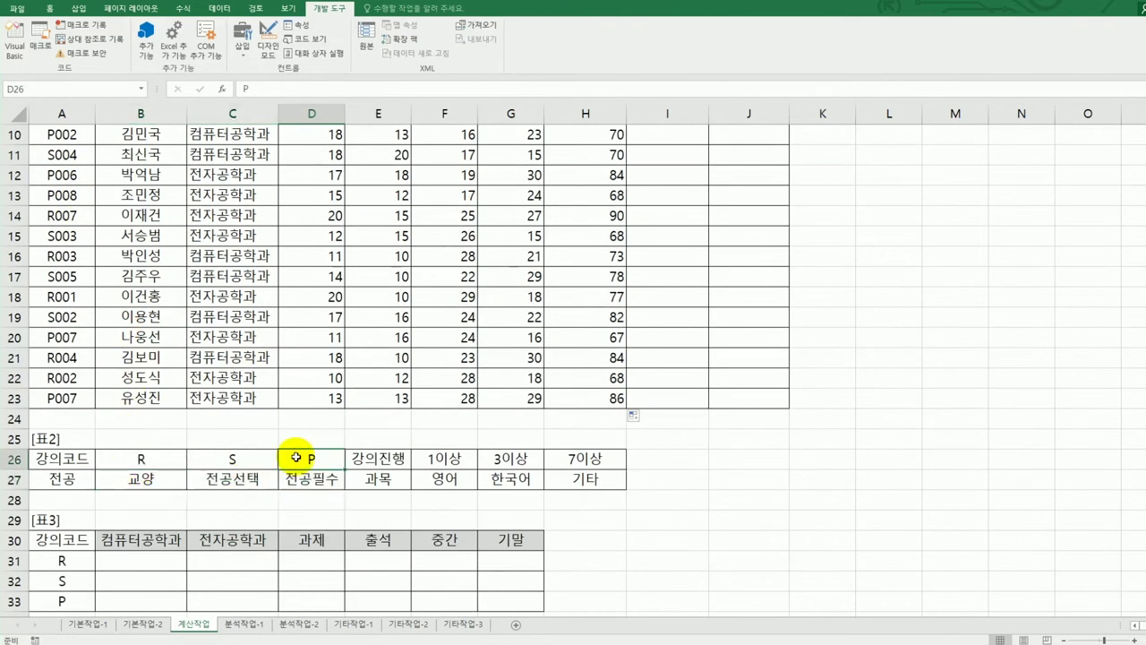
left_click_drag(126, 455, 304, 479)
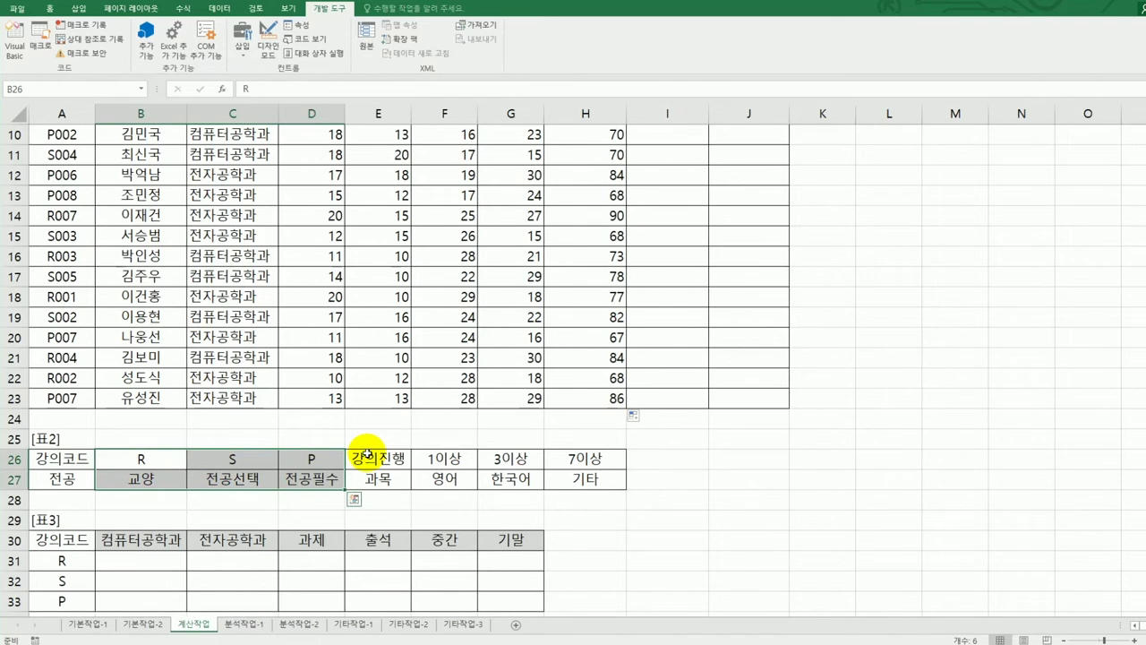
scroll(368, 453, "up", 3)
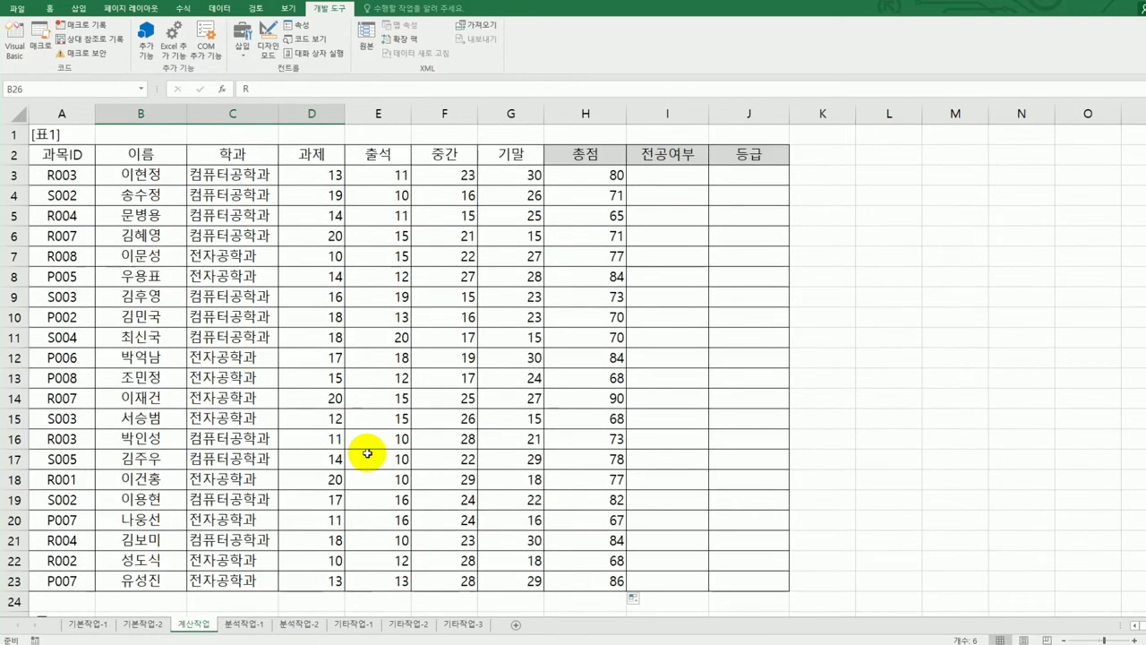
left_click(61, 176)
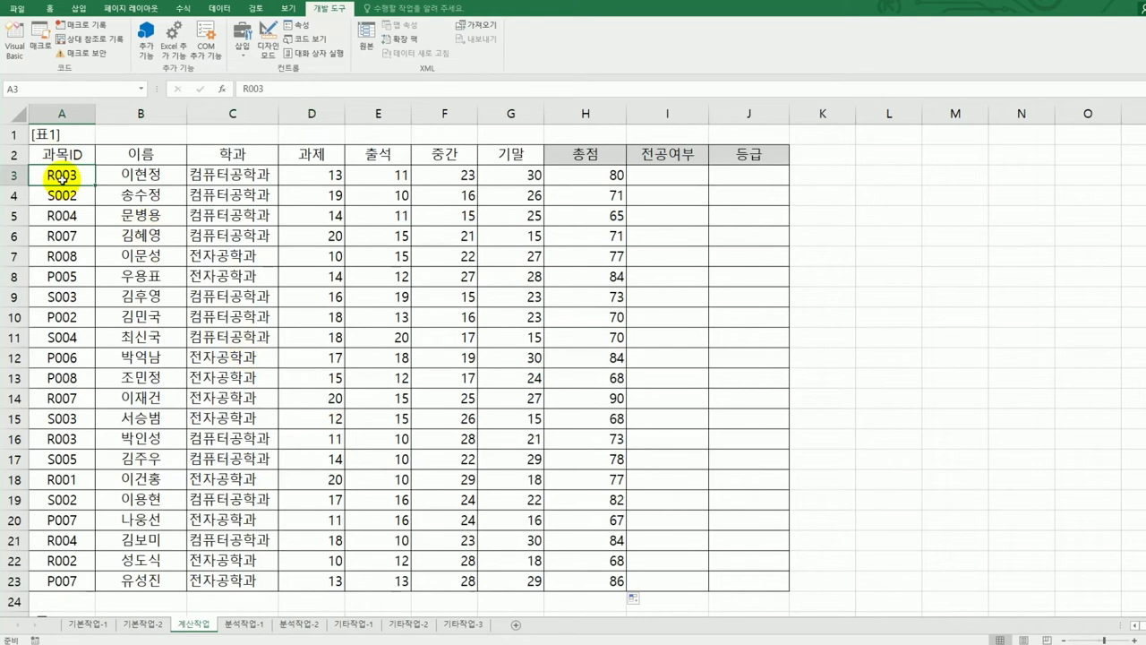
Begin an HLOOKUP formula in I3 with LEFT(A3,1) as its lookup value.
left_click(662, 174)
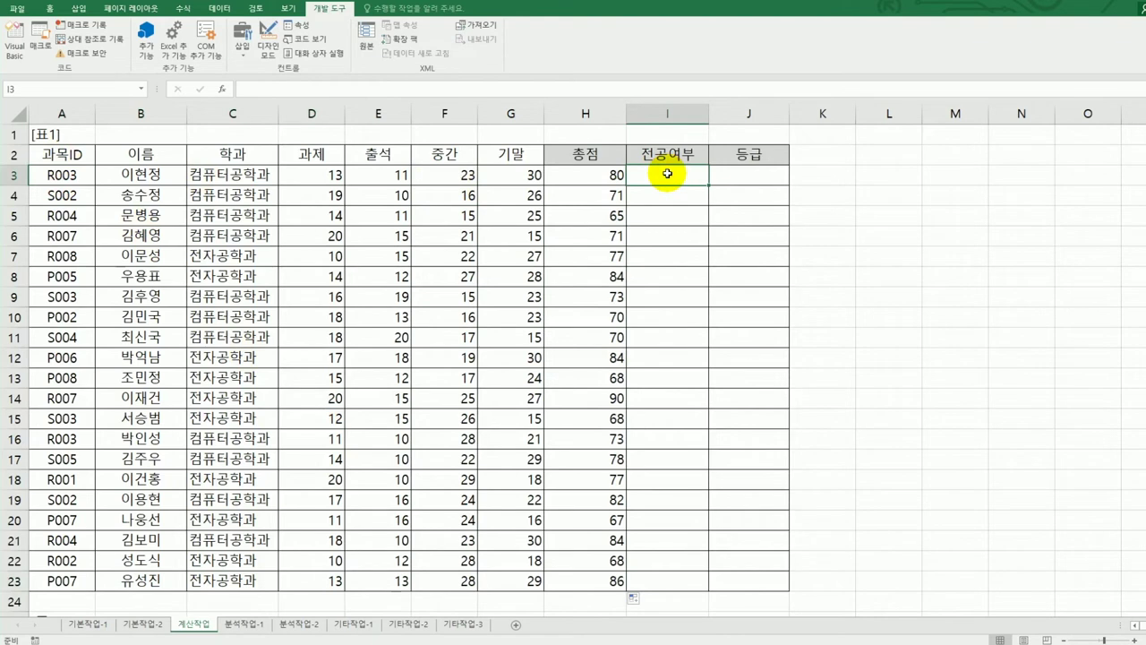
type("=")
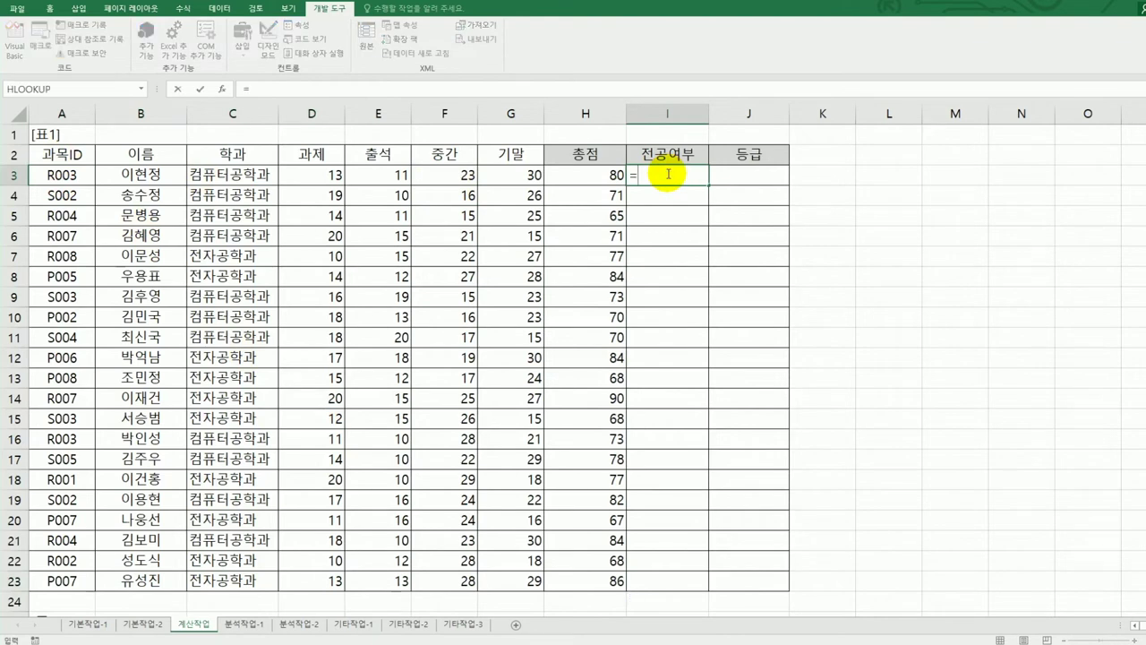
type("HL")
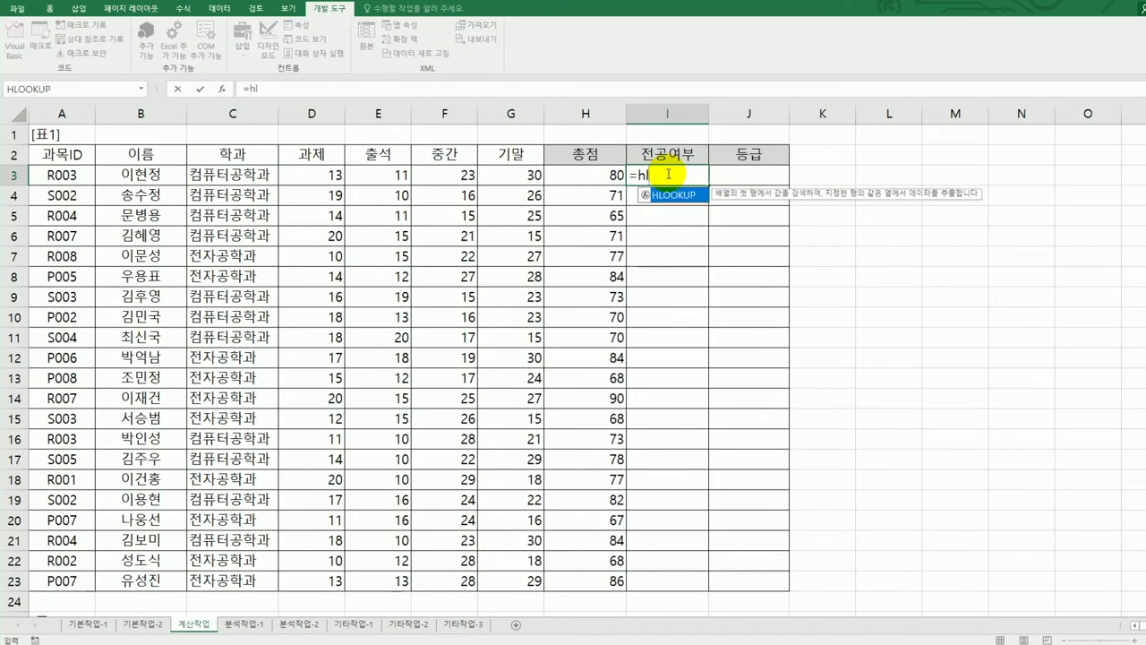
key("Tab")
type("left(")
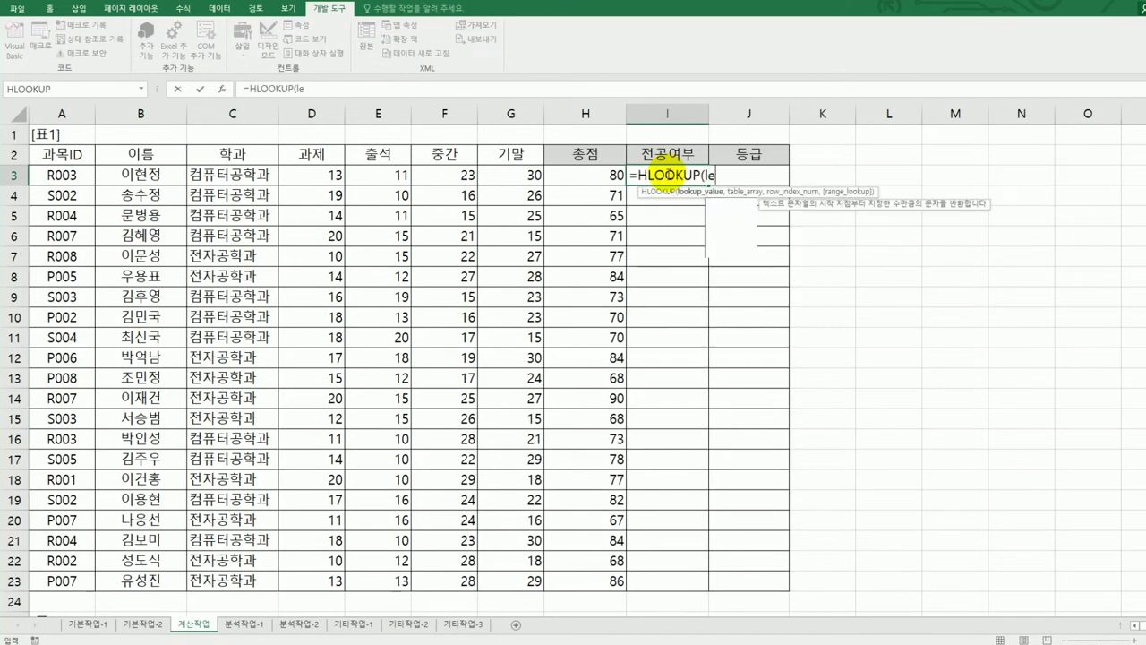
key("Left")
key("Left")
key("Left")
key("Left")
key("Left")
key("Left")
key("Left")
key("Left")
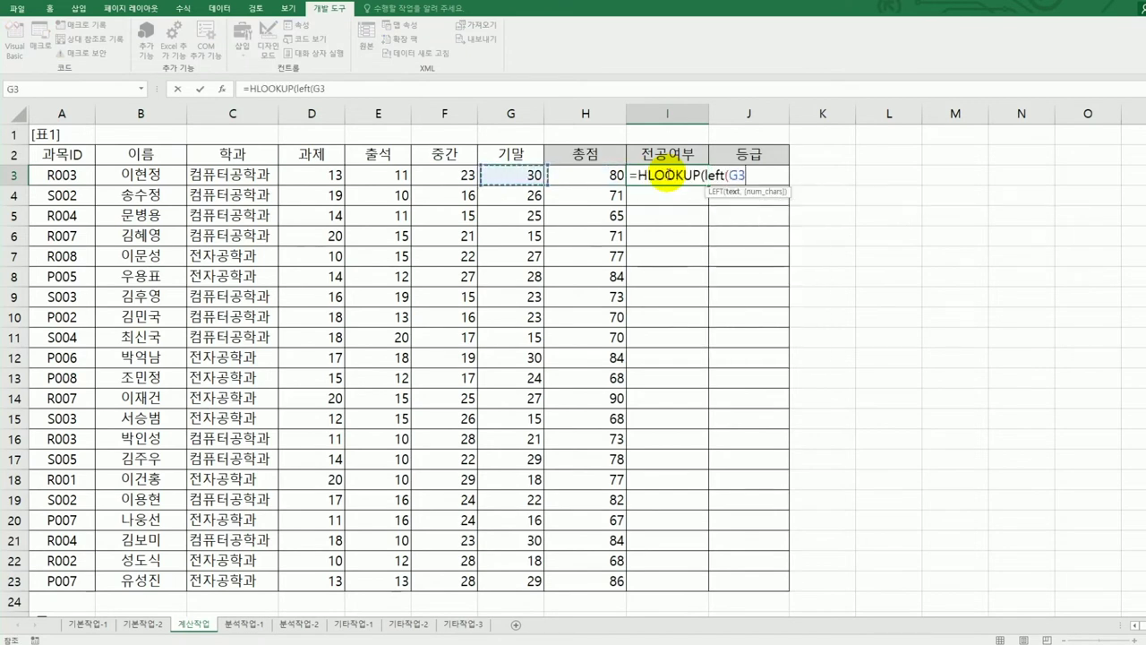
type(",1),")
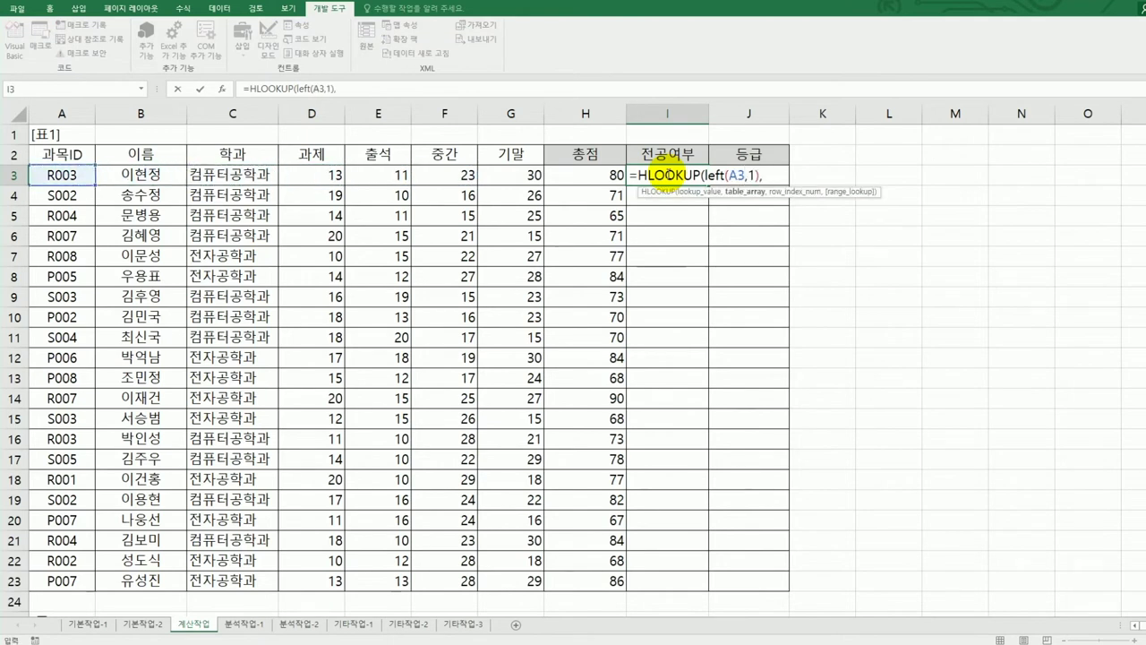
Add the 표2 range B26:D27 as the HLOOKUP table, locked as the absolute reference $B$26:$D$27.
scroll(671, 179, "down", 3)
left_click_drag(162, 459, 319, 479)
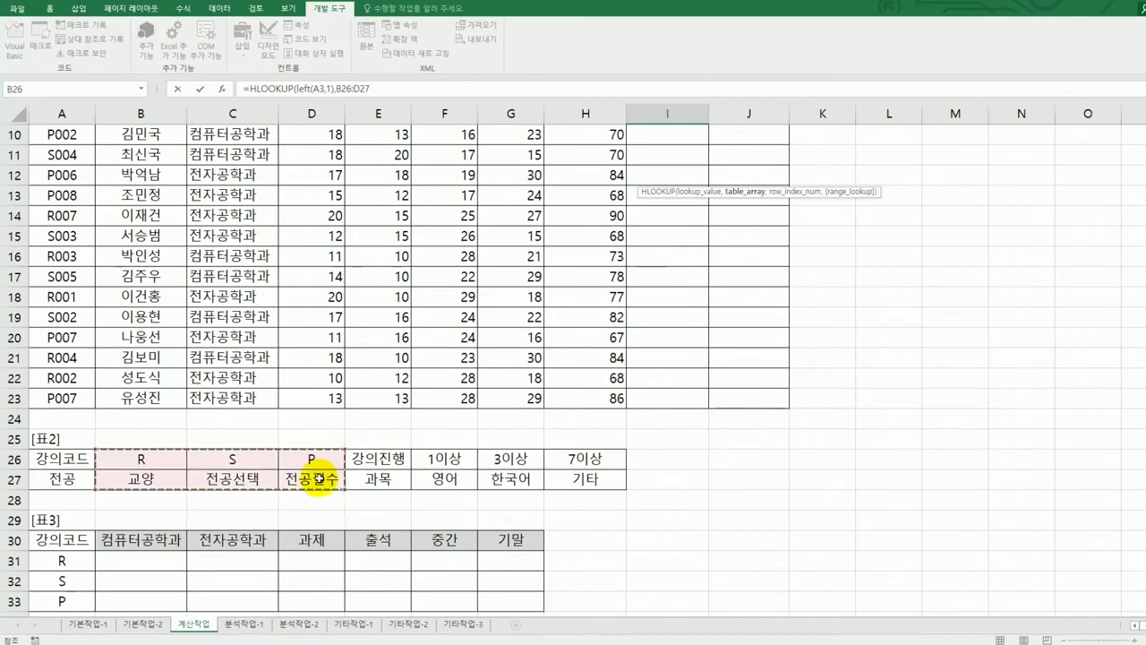
key("F4")
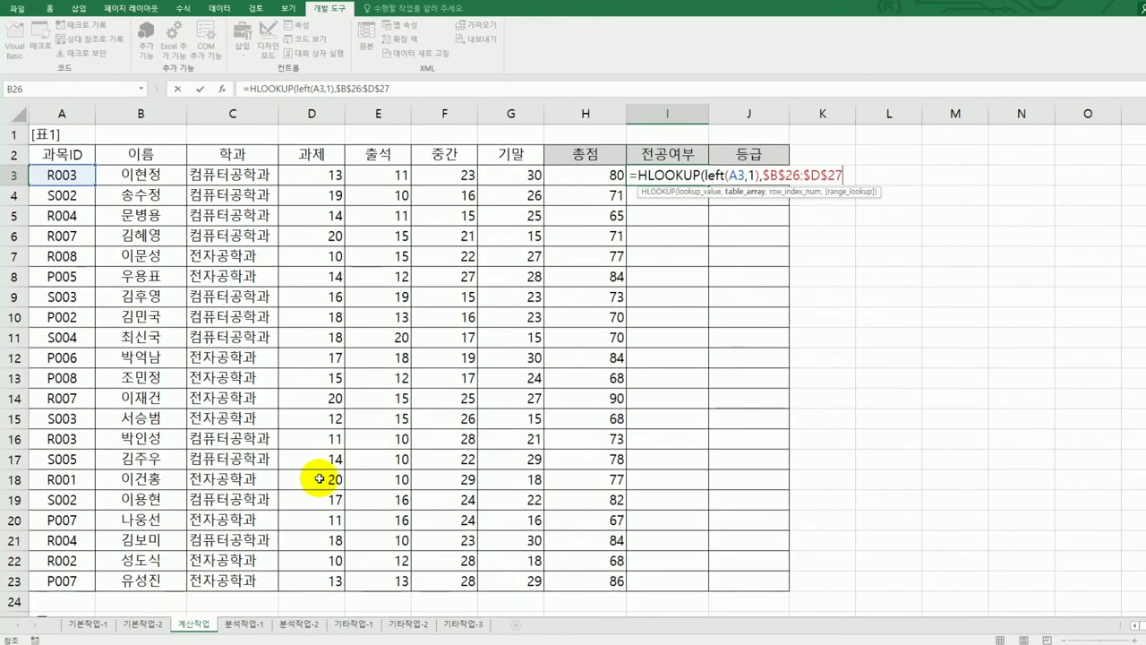
type(",")
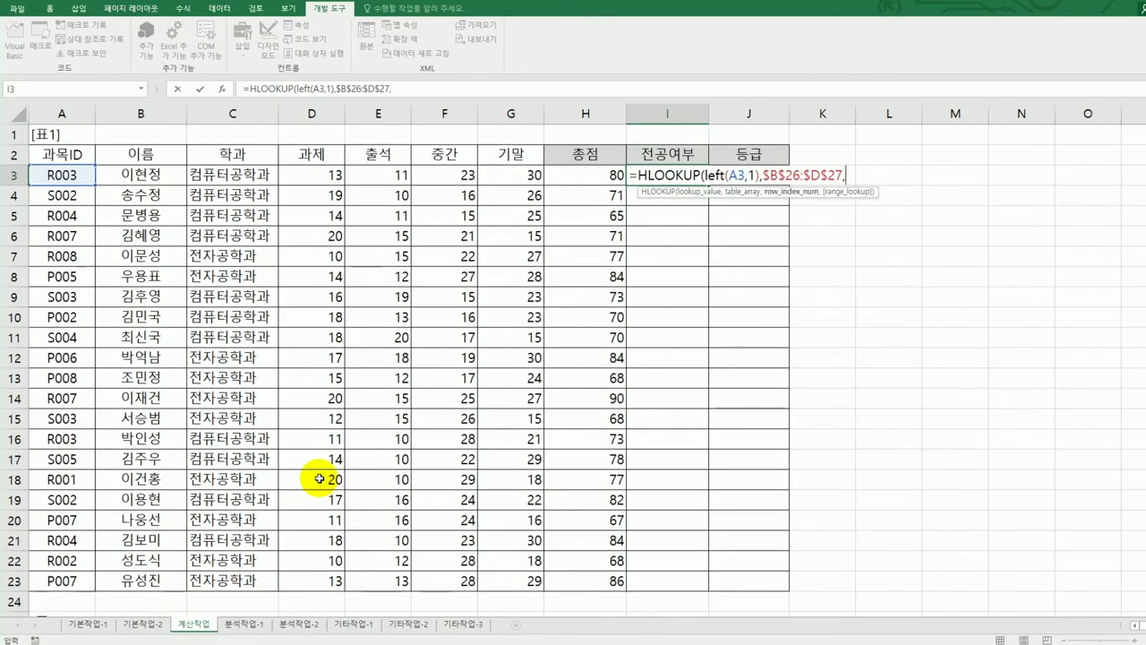
Complete the HLOOKUP formula with row index 2 and exact match 0, then enter it and reselect I3.
type("2")
type(",0")
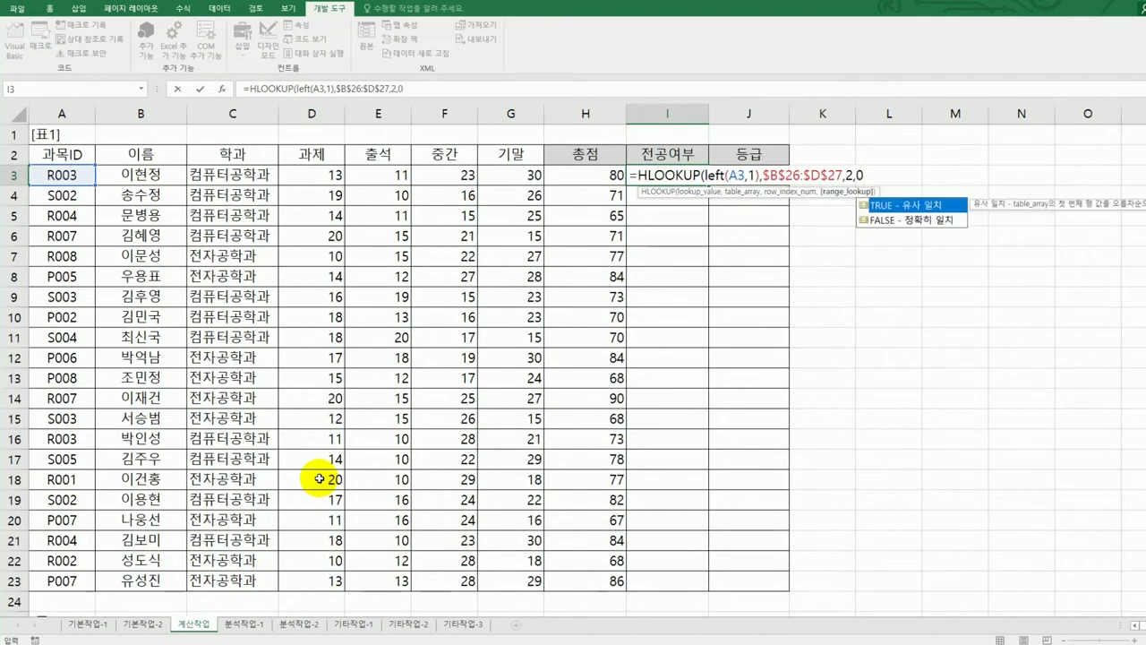
type(")")
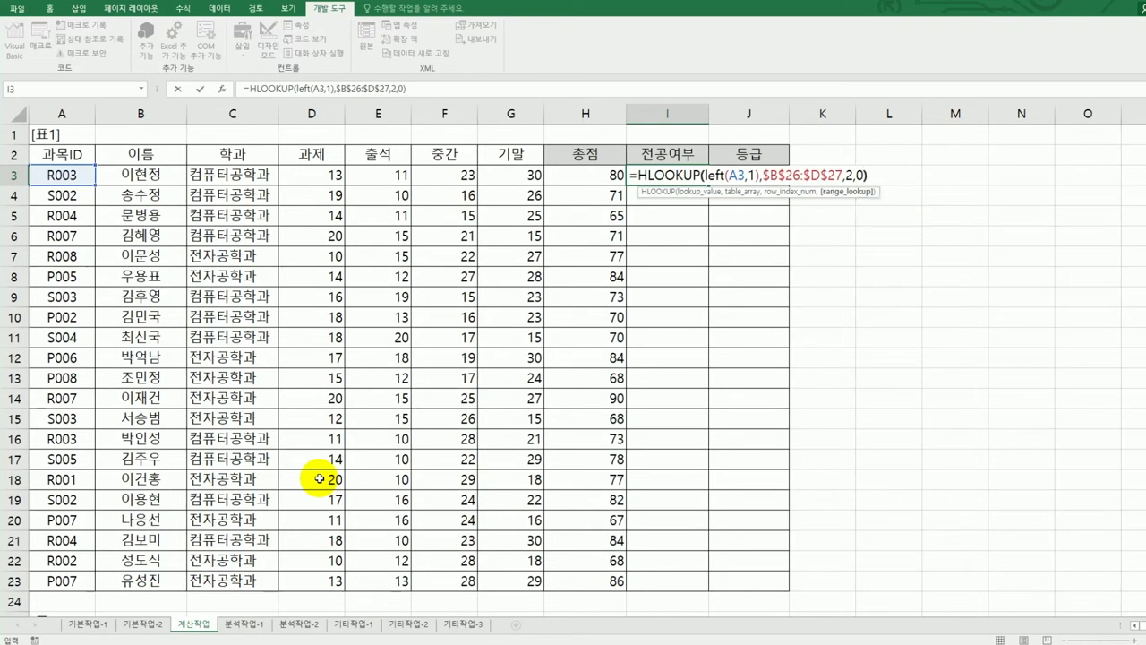
key("Return")
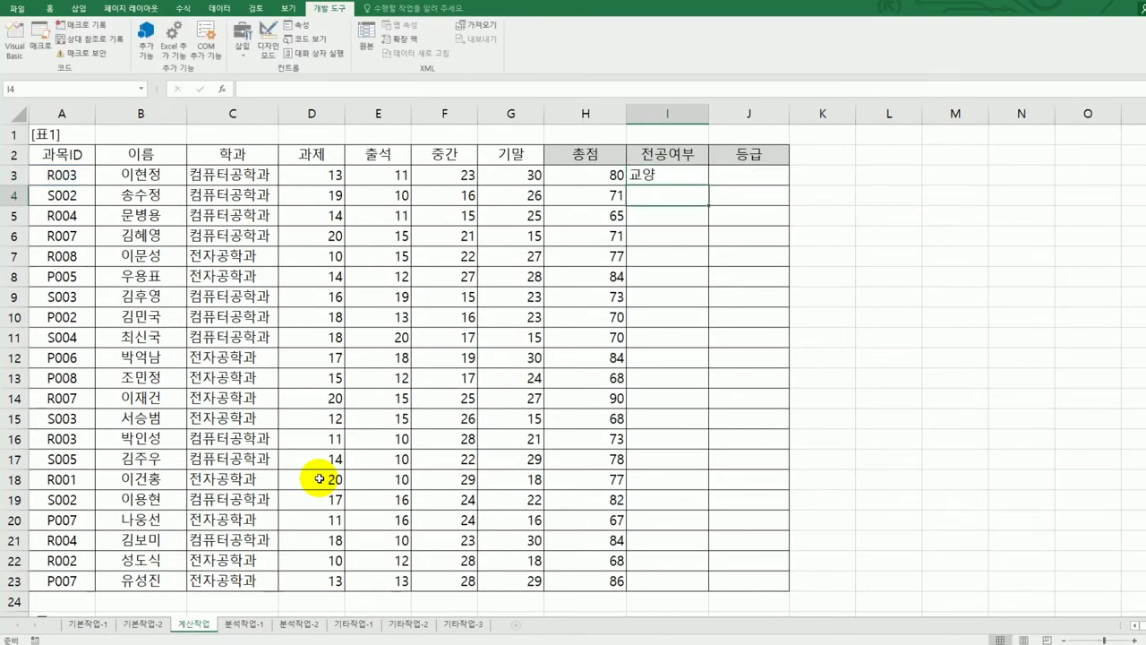
left_click(679, 175)
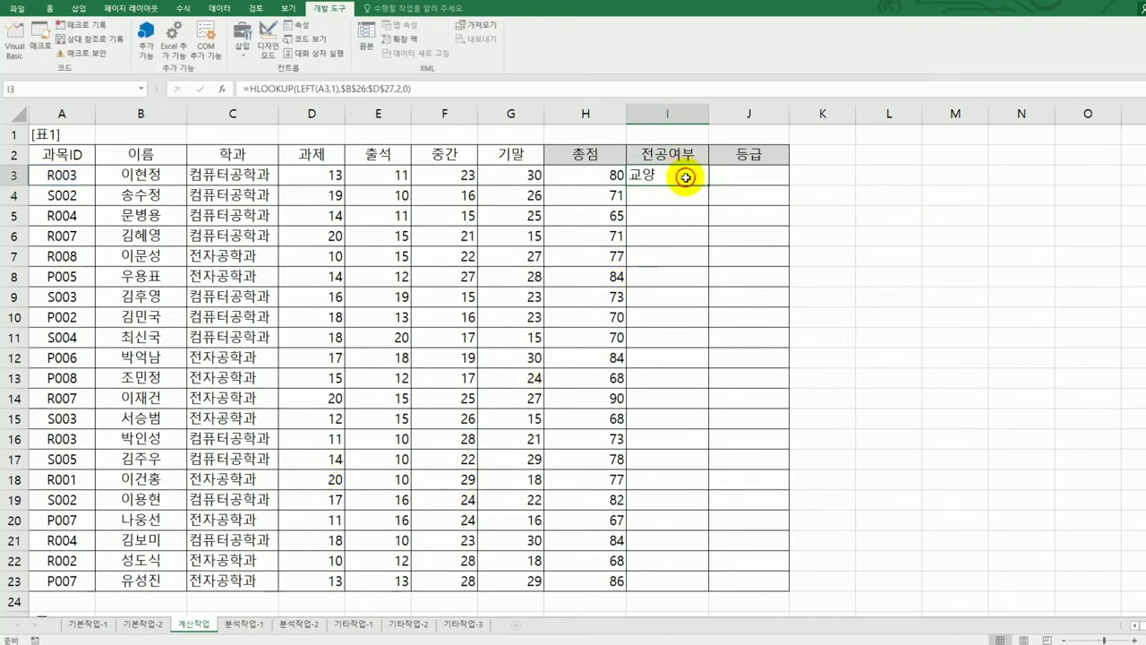
Fill the 전공여부 HLOOKUP formula from I3 down to I23 and check it against 표2.
double_click(709, 190)
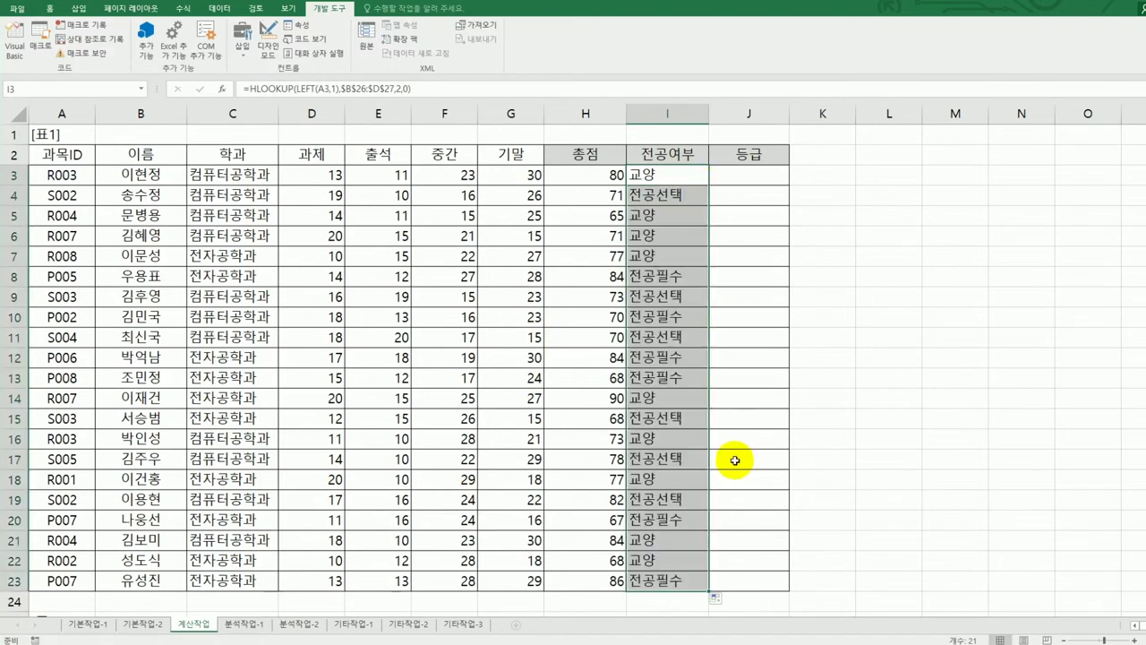
scroll(734, 460, "down", 2)
scroll(734, 461, "down", 1)
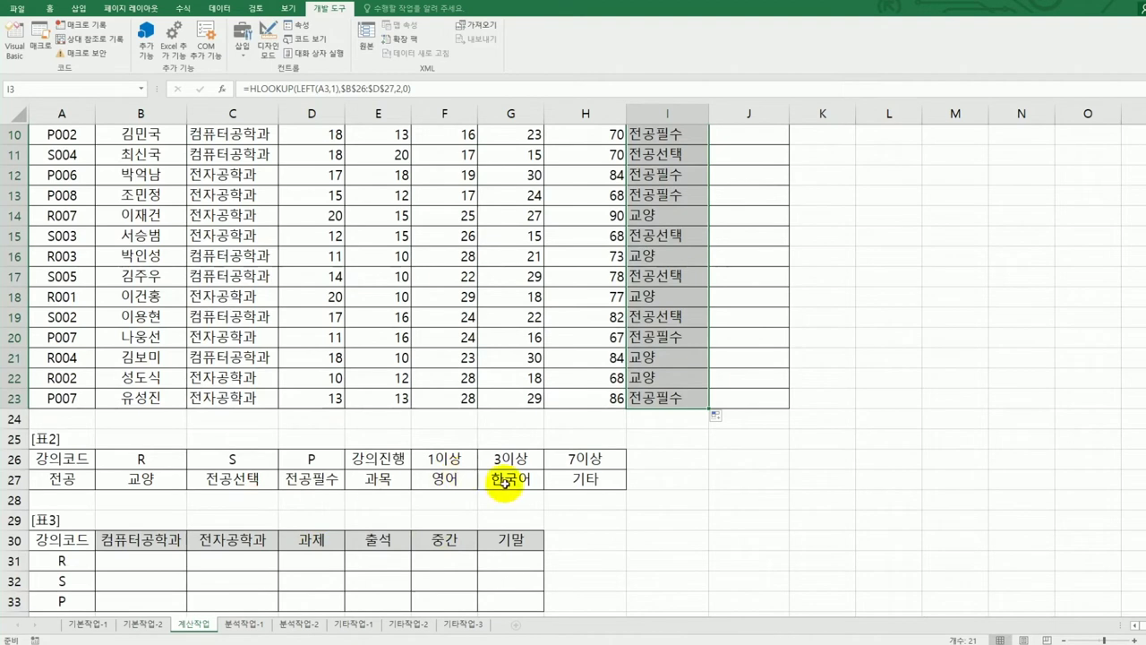
scroll(505, 484, "up", 3)
Extend the I3 formula by concatenating an opening parenthesis, adding &"("& after the existing HLOOKUP.
left_click(657, 178)
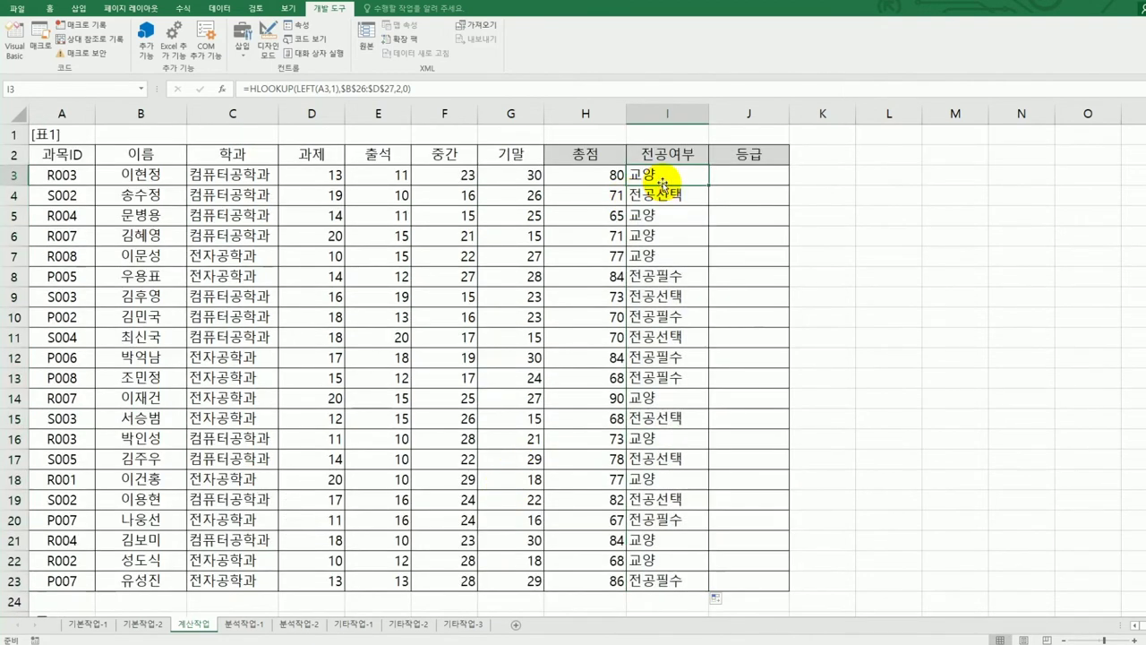
left_click(417, 85)
type("&")
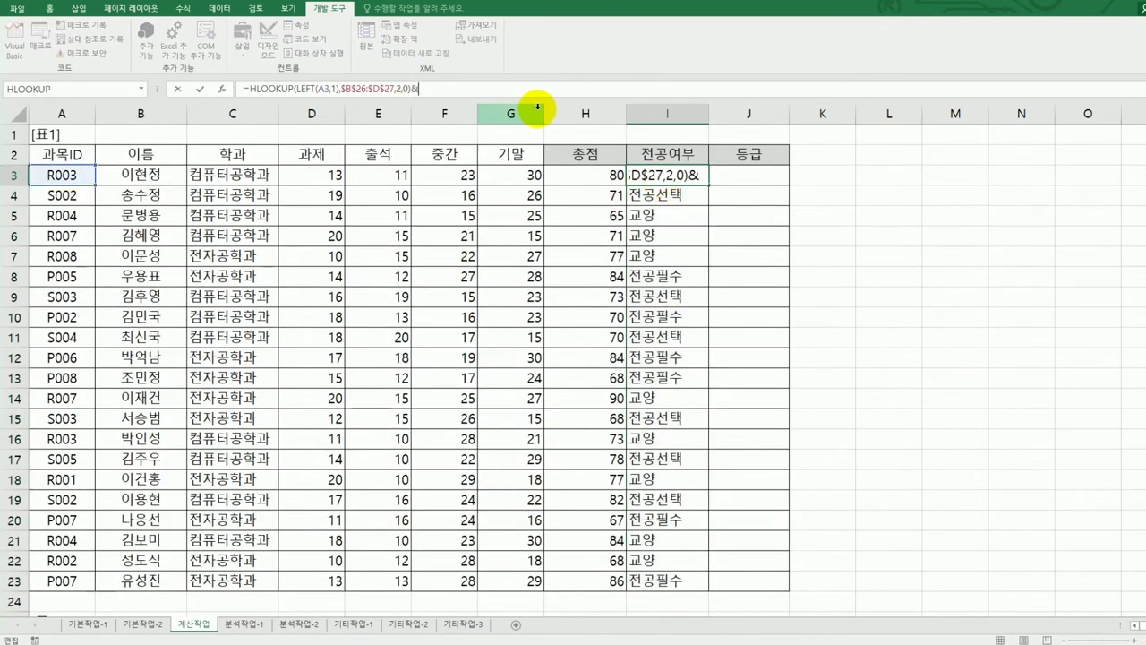
type("\"(")
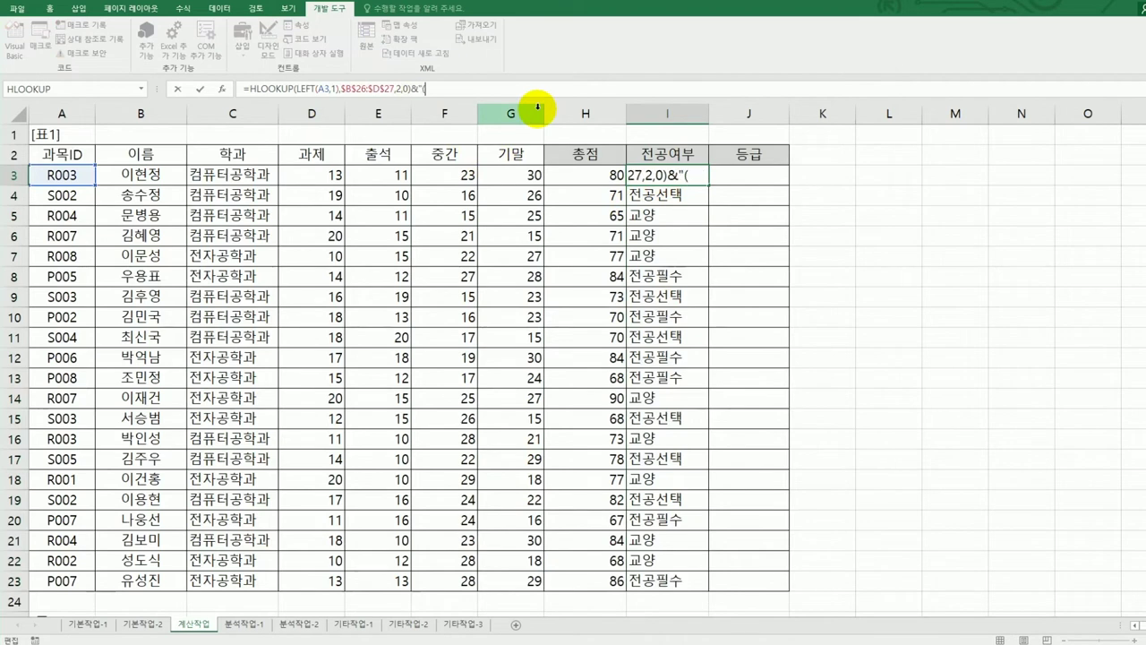
type("\"&")
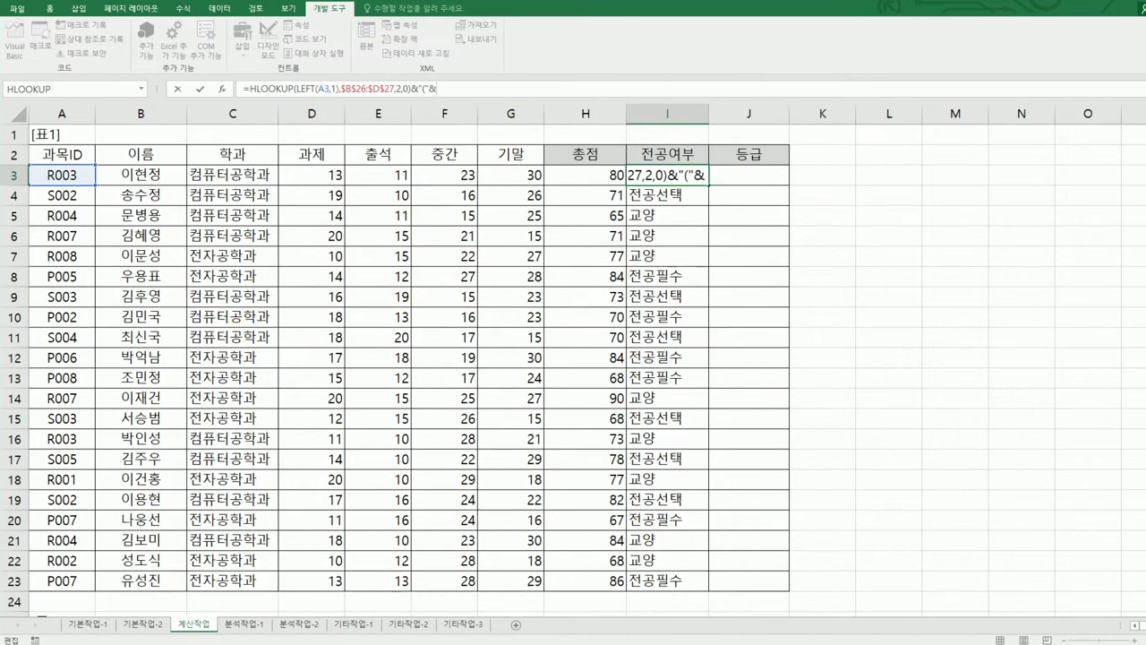
Append a second HLOOKUP to the I3 formula and begin its lookup value with RIGHT(.
scroll(574, 358, "down", 3)
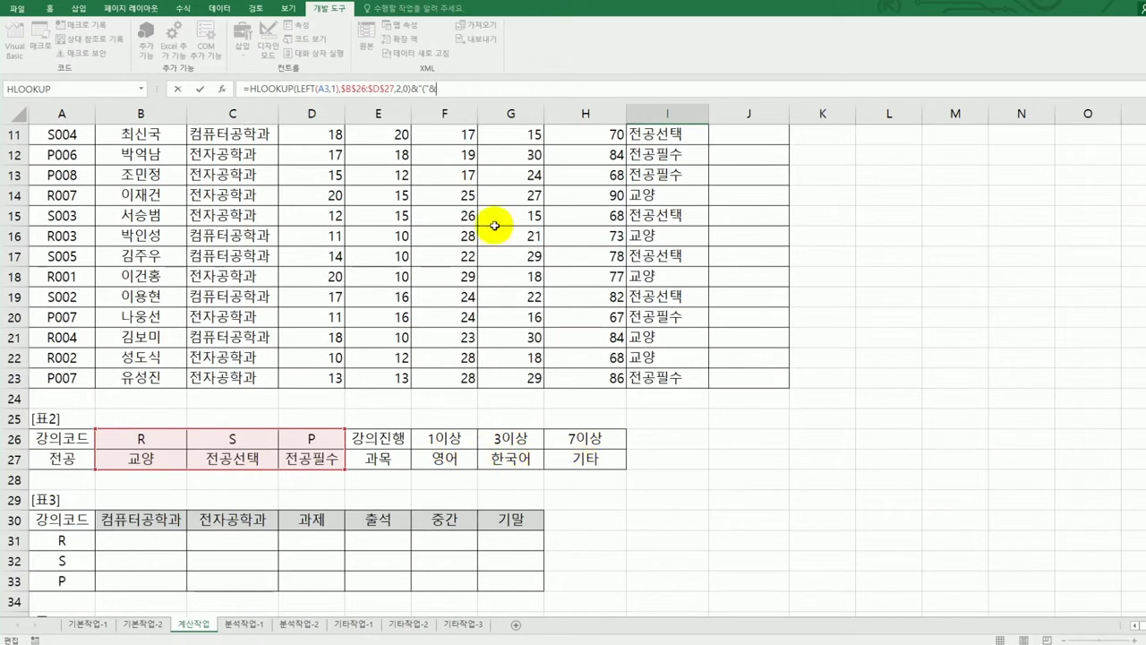
type("hl")
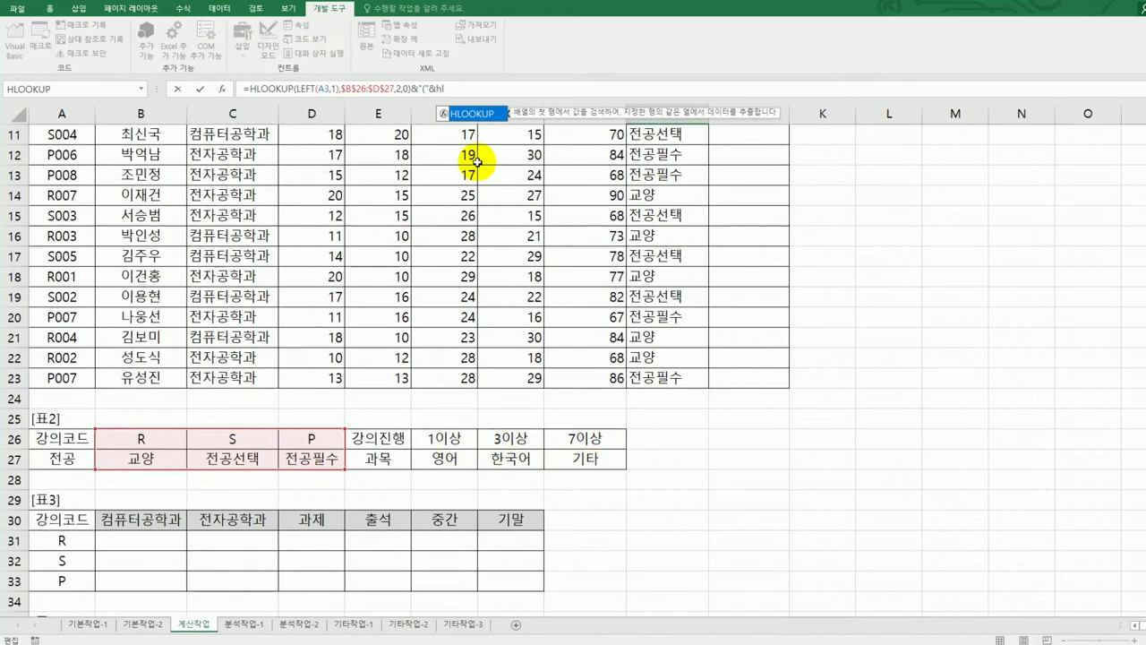
key("Tab")
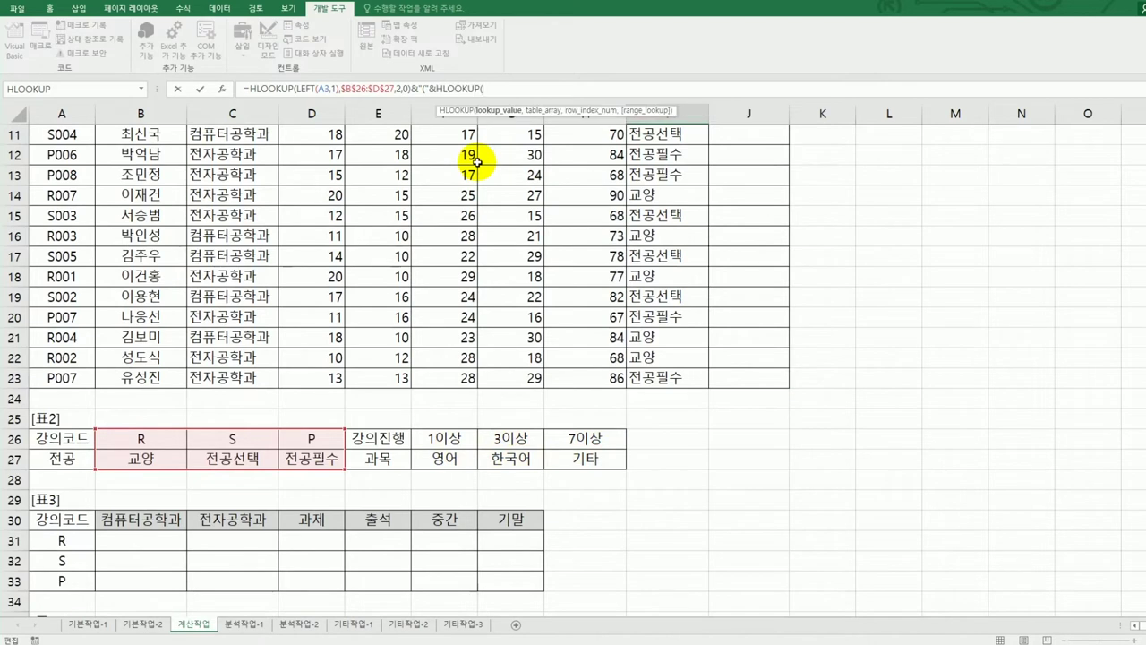
type("right")
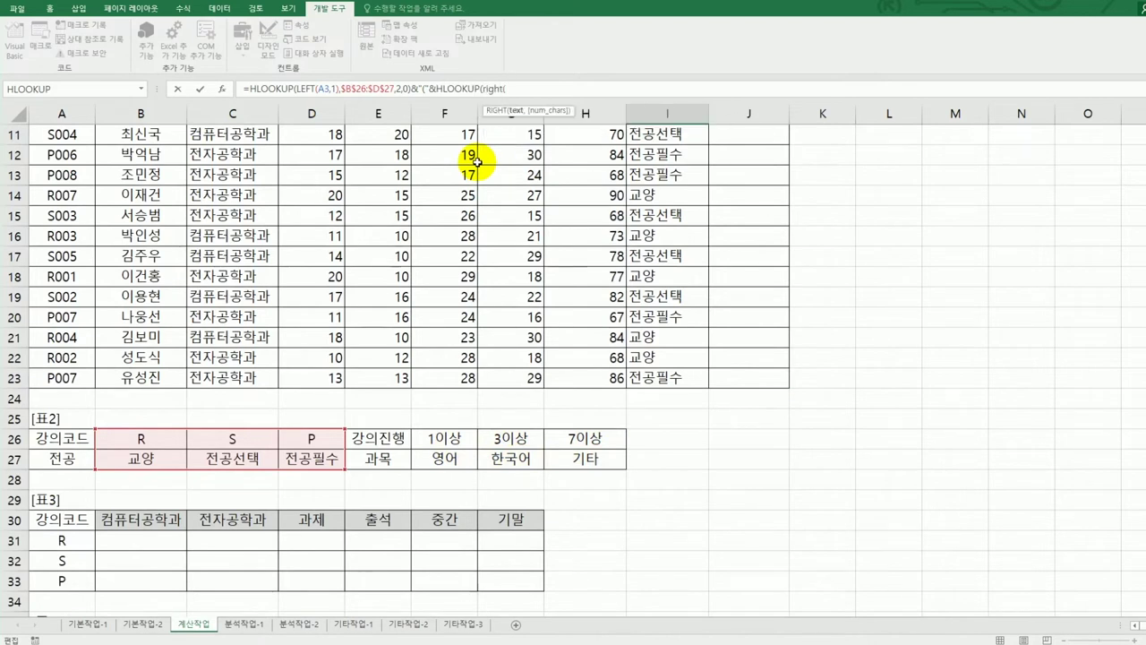
type("(")
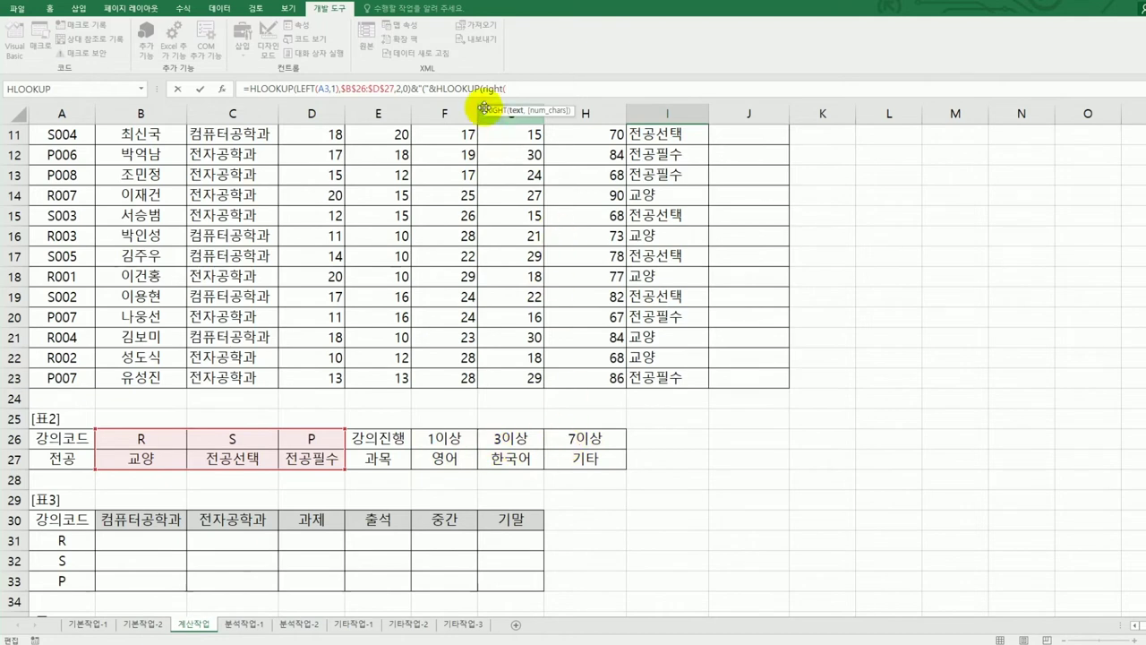
Replace the second HLOOKUP's started RIGHT( with VALUE(RIGHT(A3,1)) as its lookup value.
left_click_drag(483, 90, 520, 90)
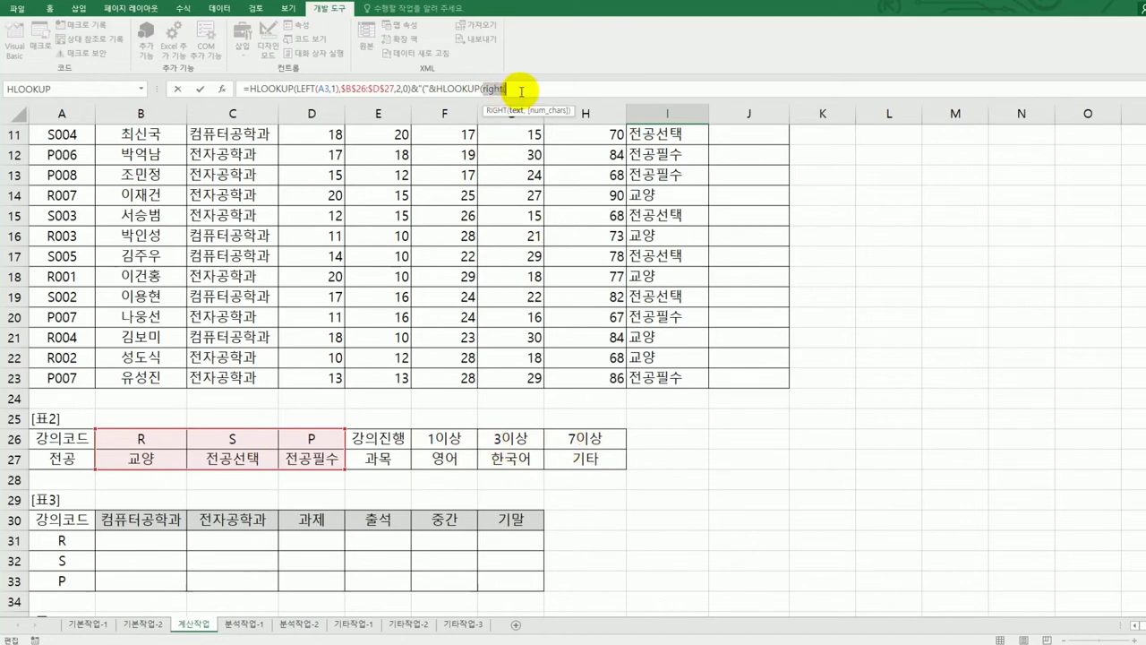
type("val")
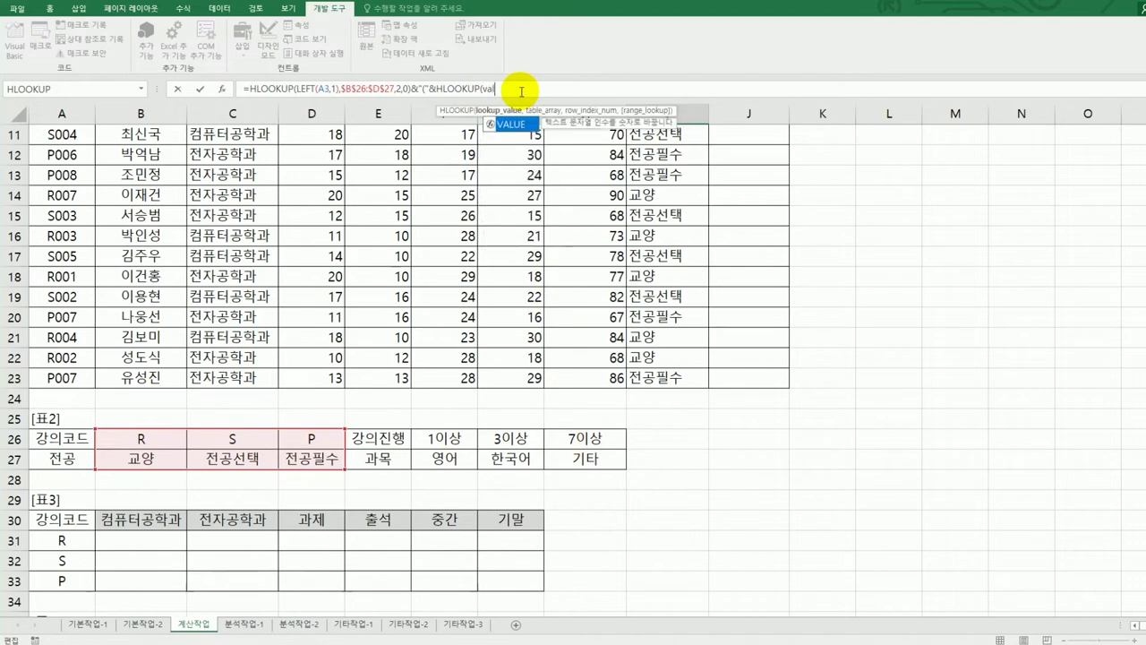
type("ue(")
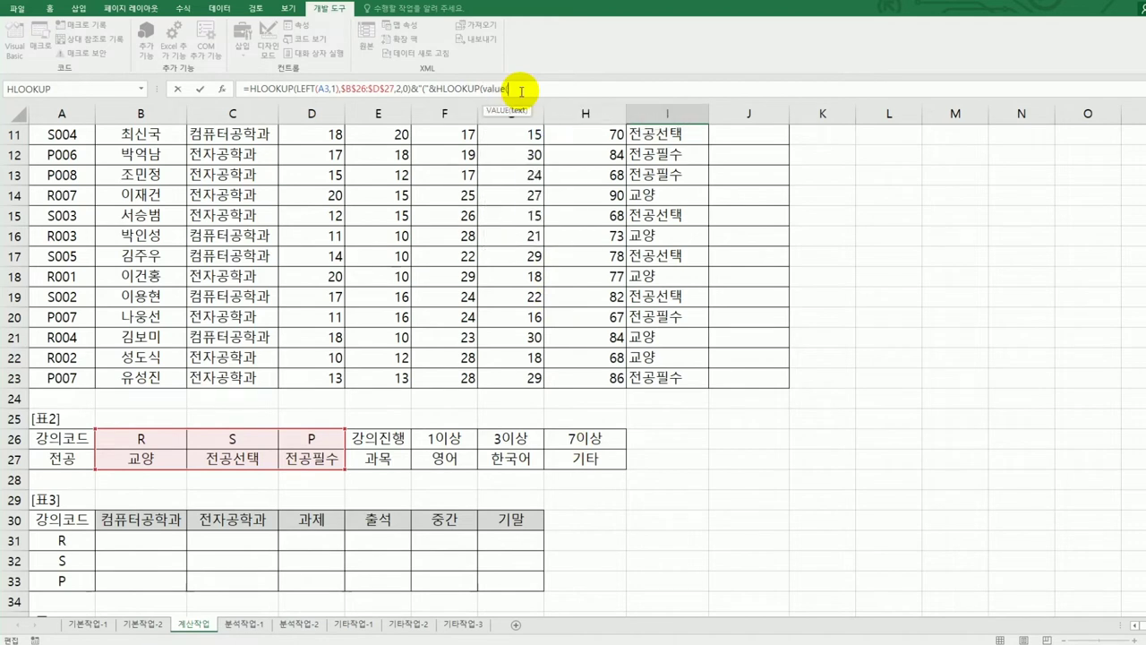
type("right(")
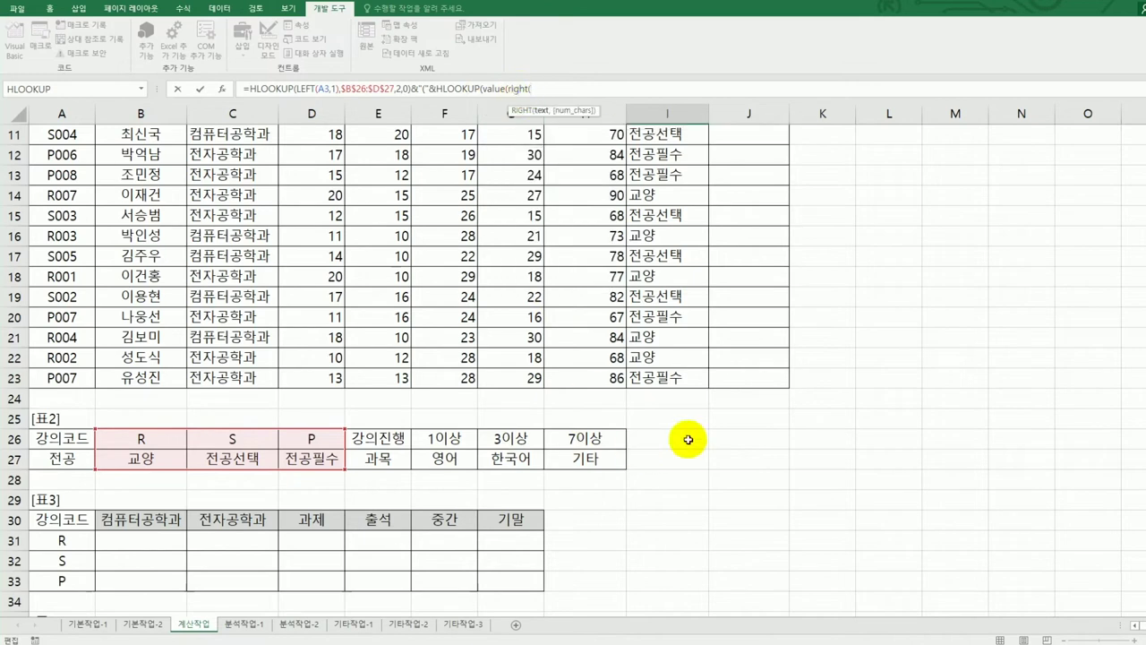
scroll(351, 238, "up", 4)
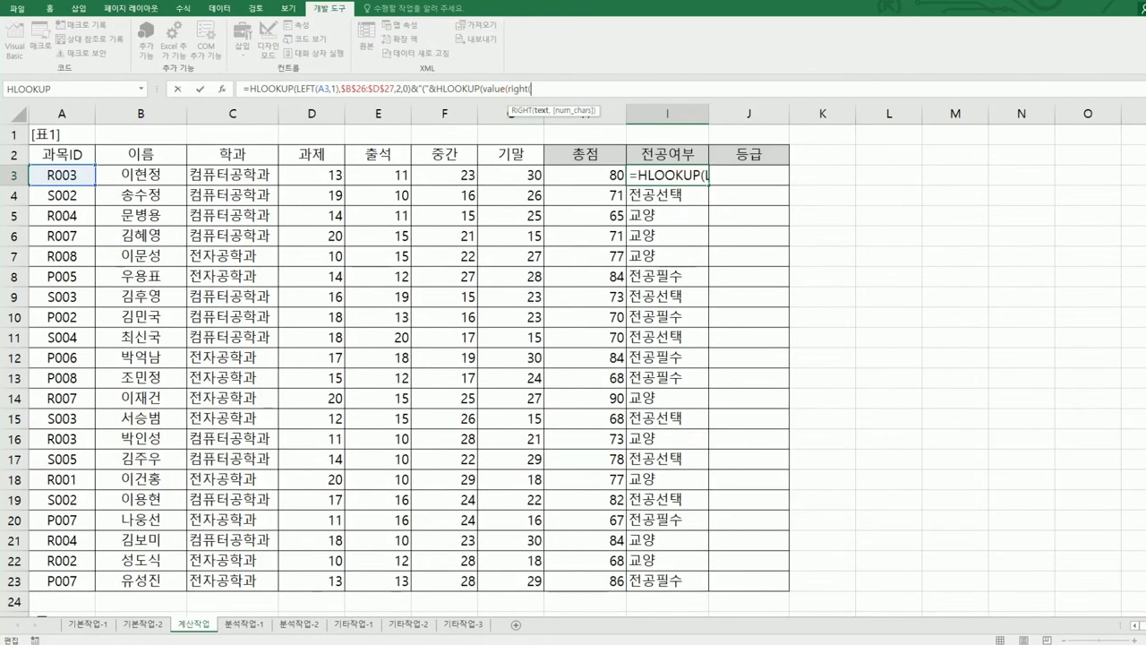
left_click(72, 176)
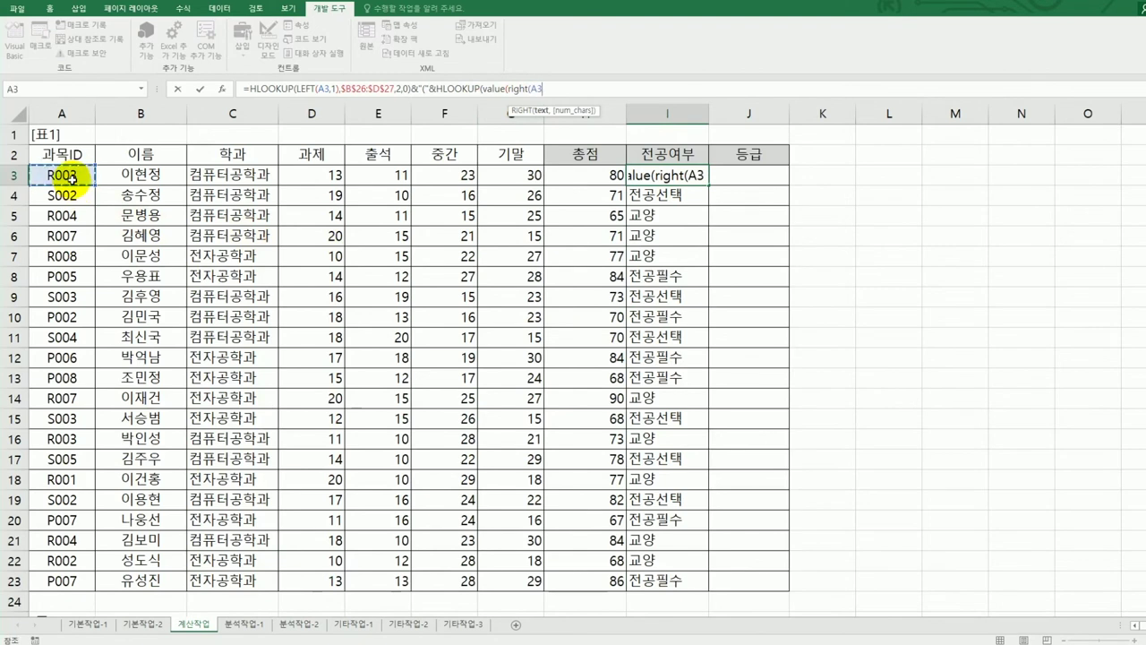
type(",1)")
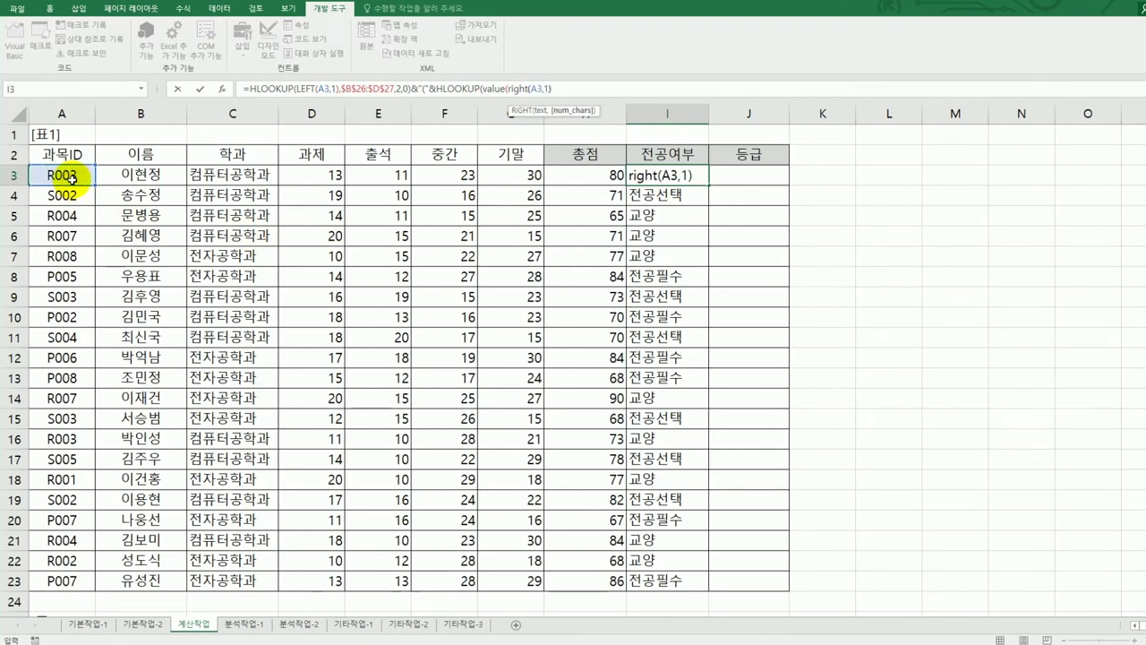
type("))")
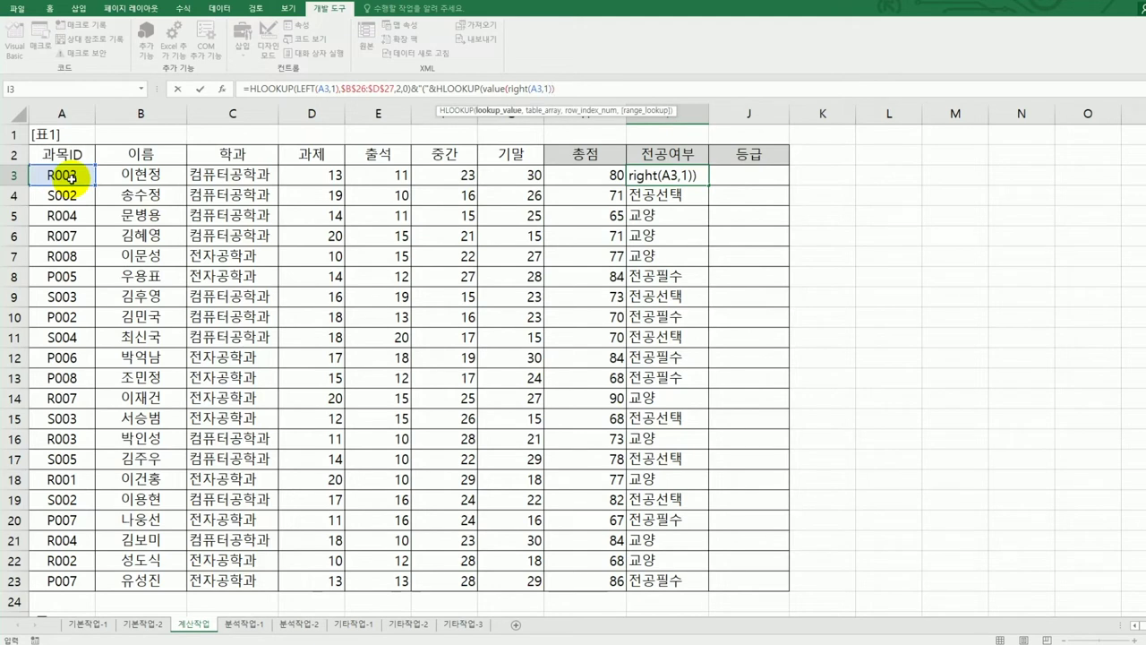
Add the 표2 range F26:H27 as the second HLOOKUP's table, locked as the absolute reference $F$26:$H$27.
type(",")
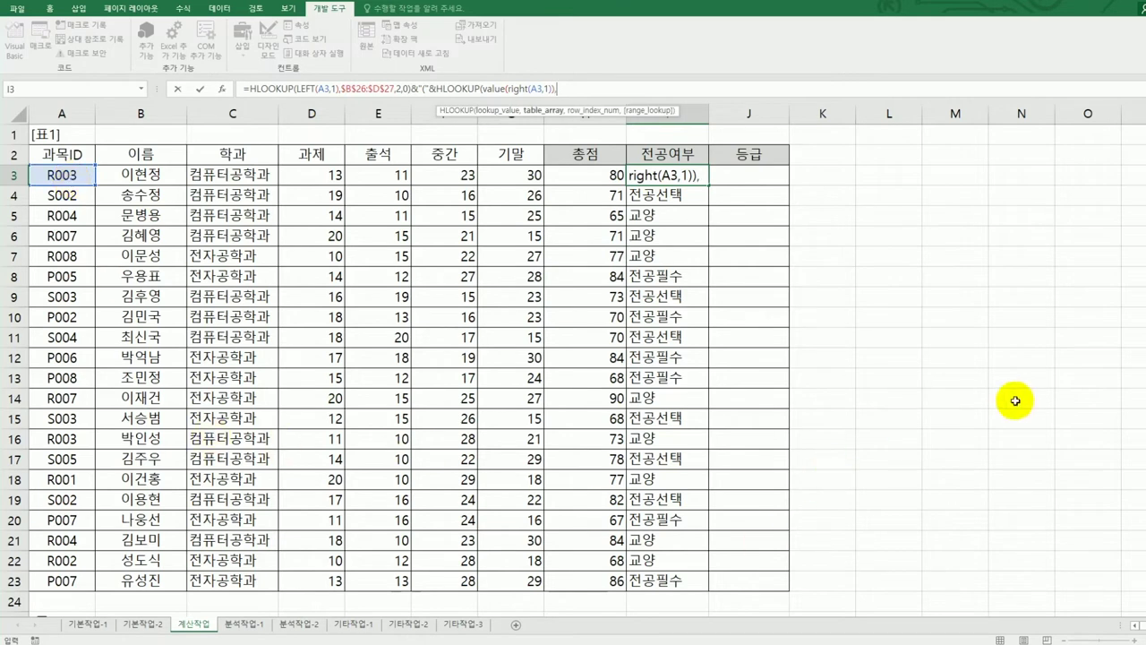
left_click_drag(1143, 310, 1143, 461)
left_click_drag(448, 378, 571, 403)
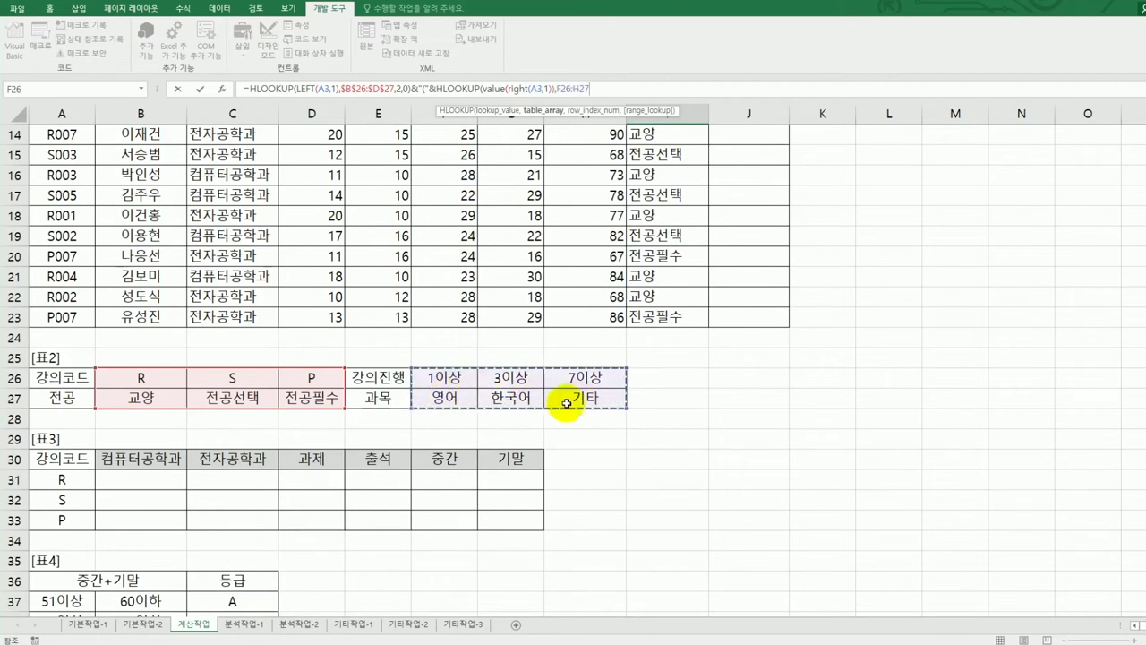
key("F4")
scroll(510, 419, "up", 1)
scroll(510, 420, "up", 3)
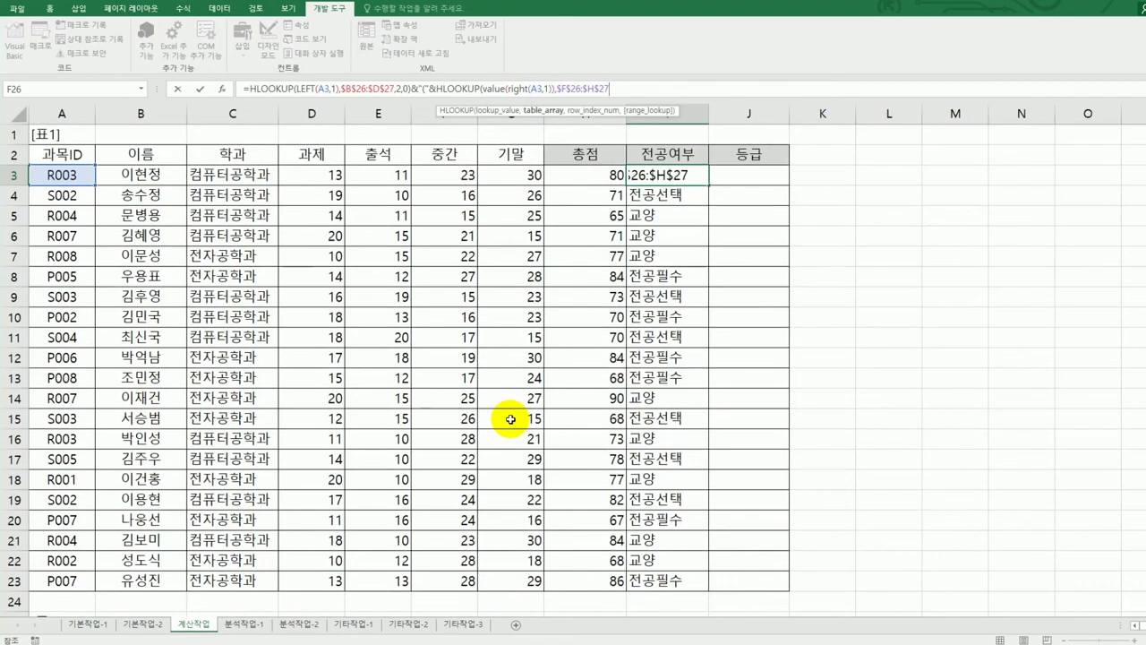
Finish the second HLOOKUP with row index 2 and no match-type argument, append &")", and enter the formula.
type(",")
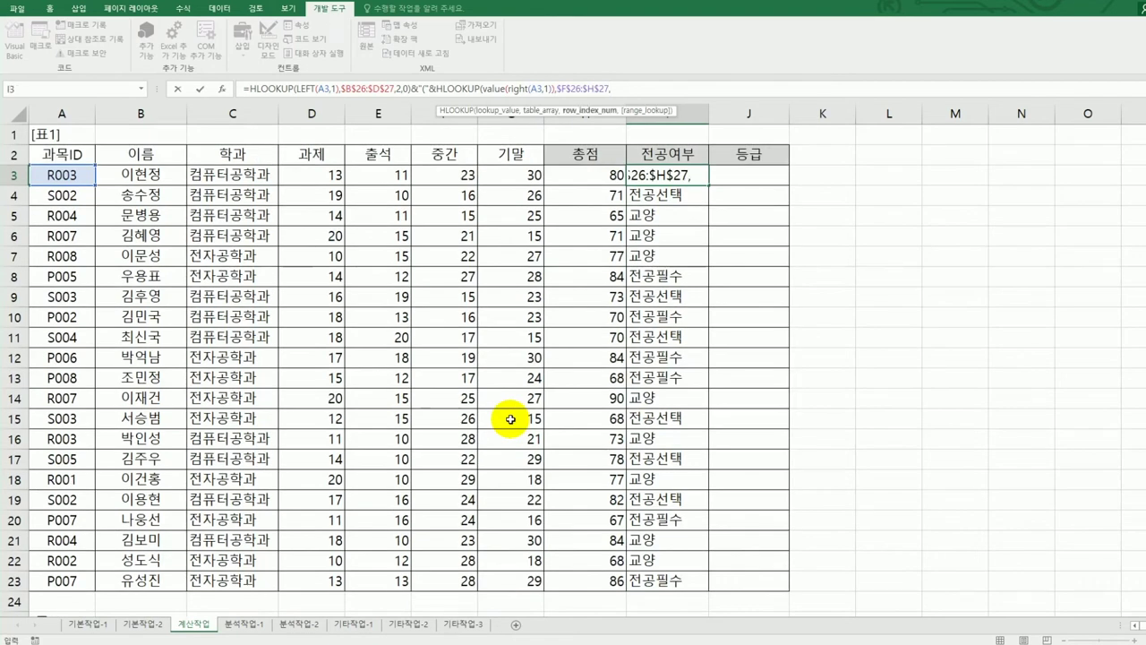
type("2,")
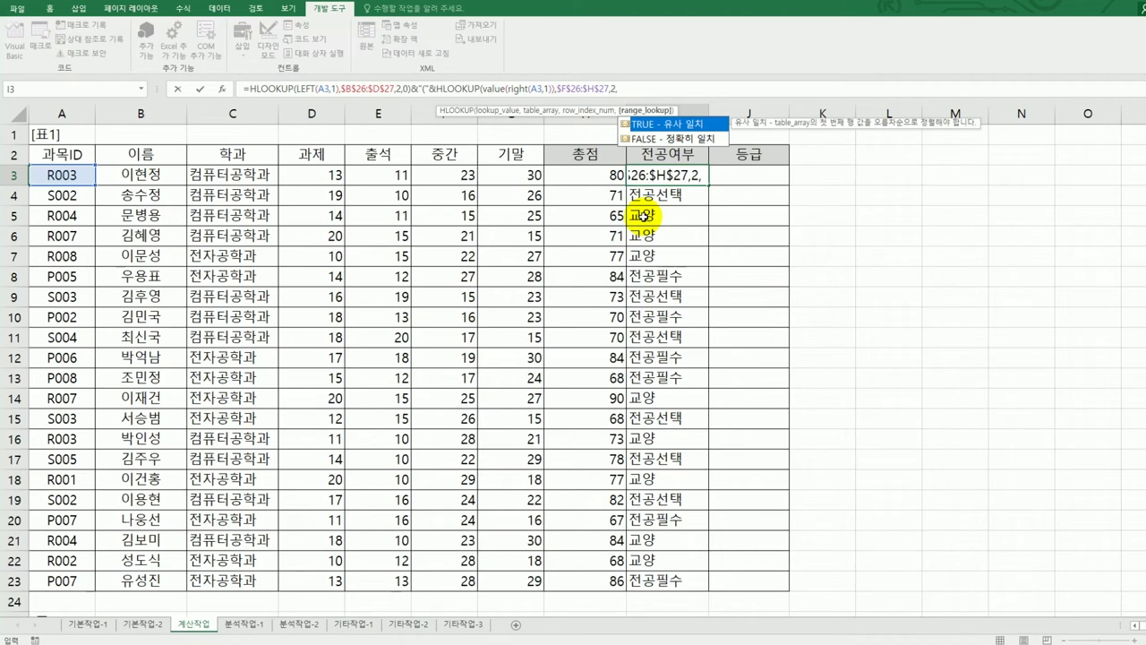
key("BackSpace")
type(")&\")")
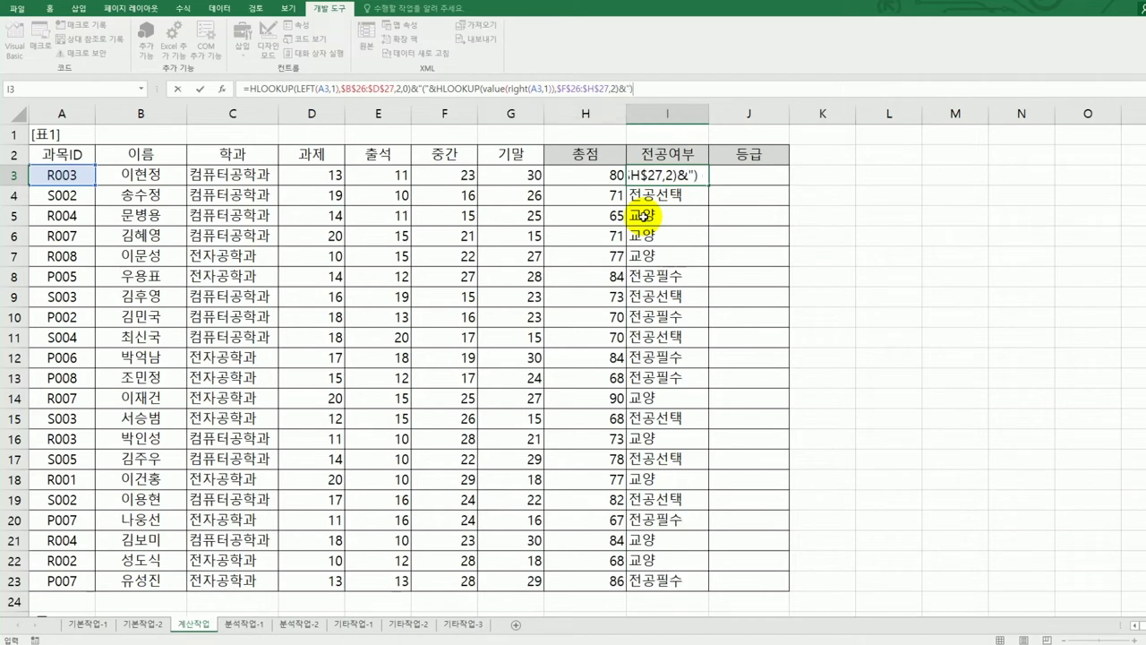
type("\"")
key("Return")
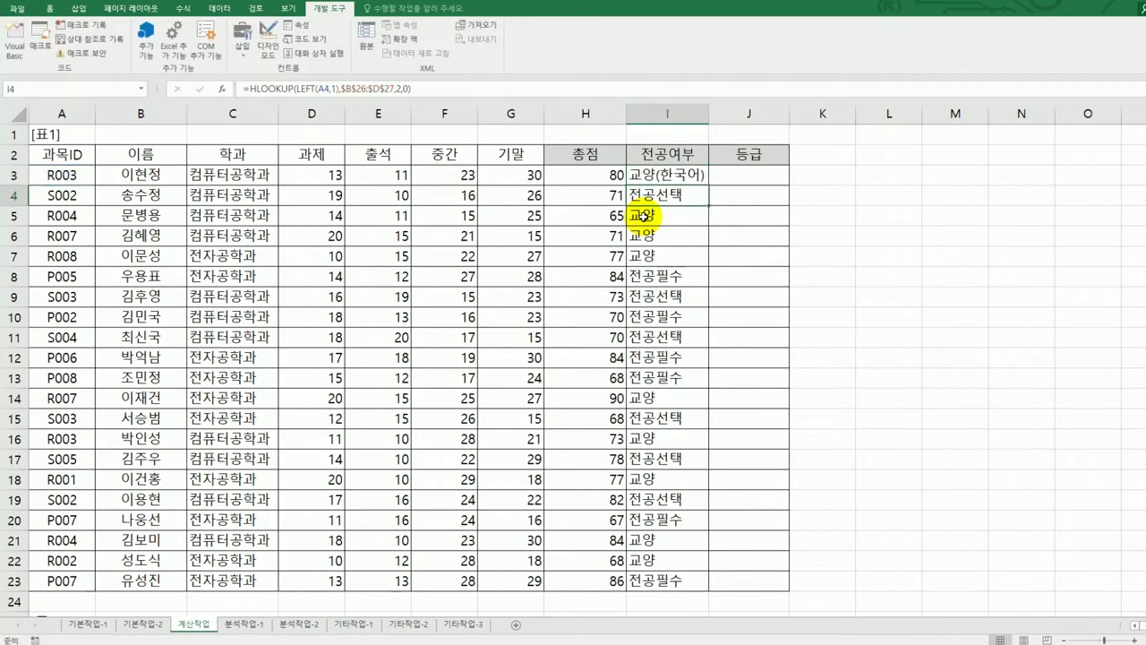
Fill the combined 전공여부 formula from I3 down to I23 and fit column I's width to its contents.
left_click(676, 175)
left_click_drag(712, 186, 712, 185)
double_click(712, 185)
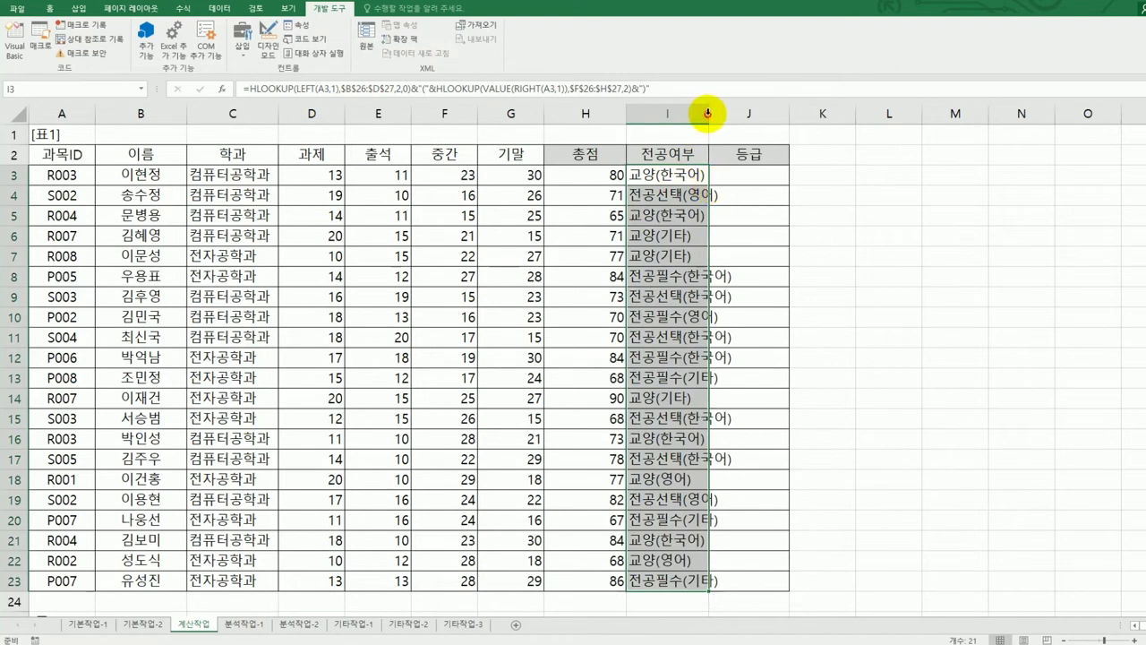
double_click(707, 113)
Compare the 과목ID codes in A3:A23 and the 전공여부 entries with the 강의진행 thresholds in F26:H27 of 표2.
scroll(708, 376, "down", 2)
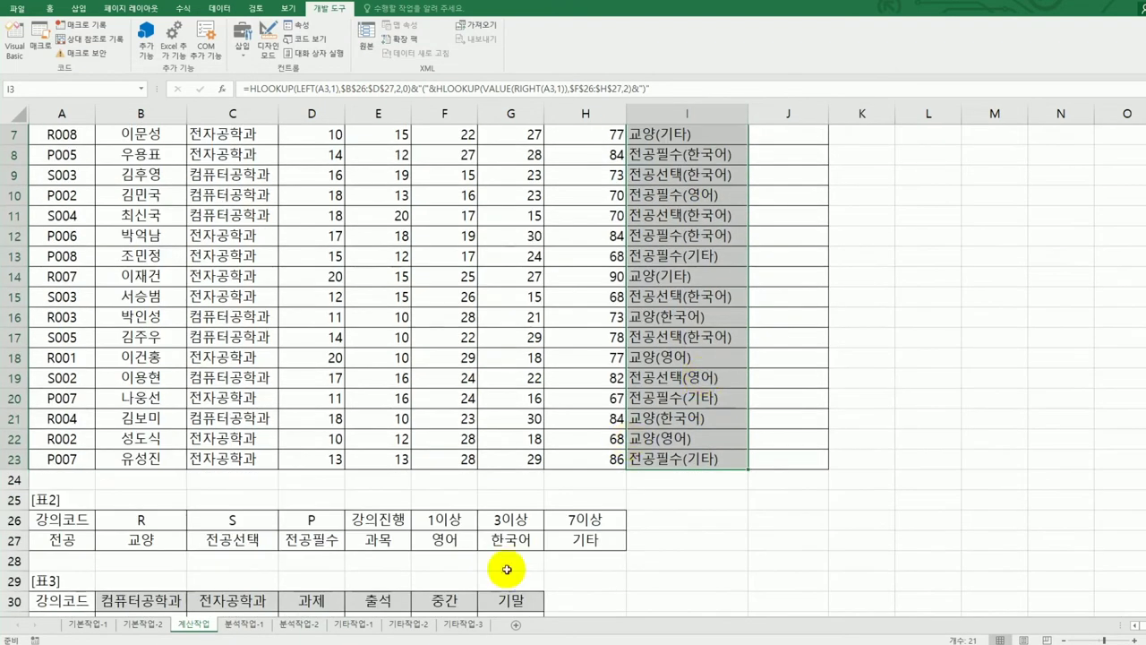
left_click(450, 522)
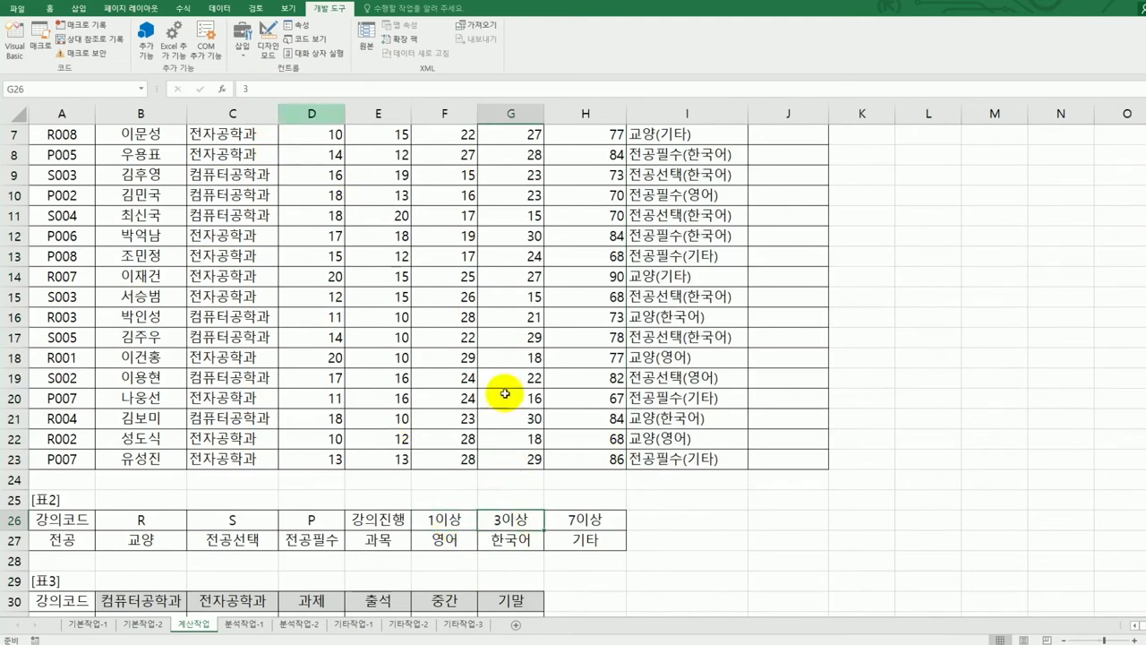
left_click(574, 520)
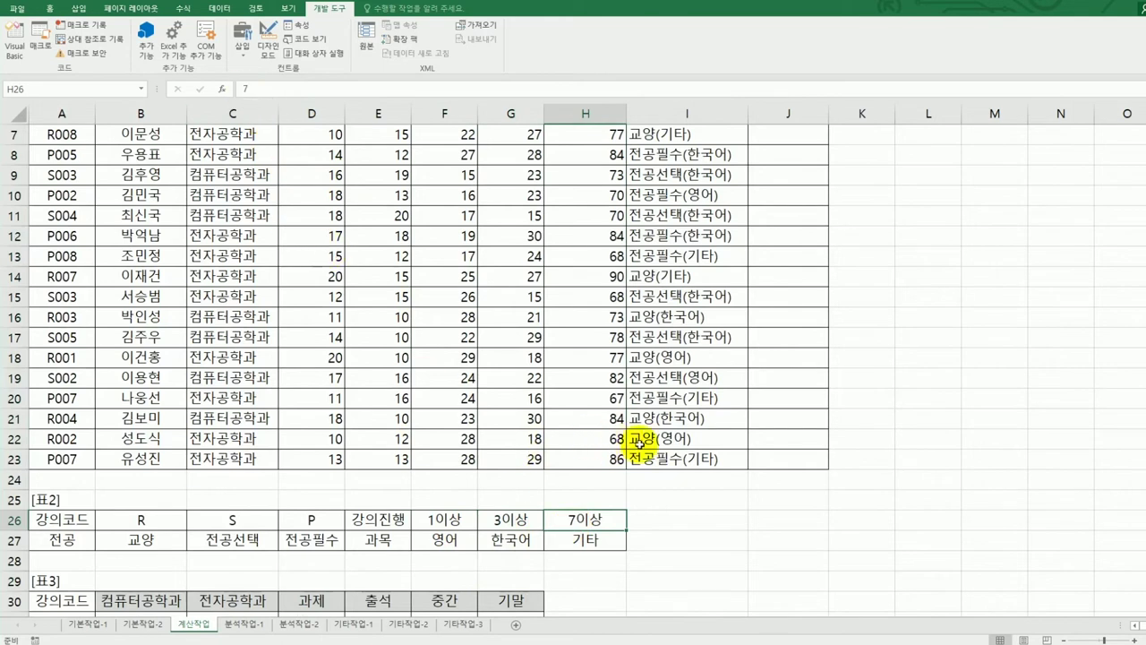
scroll(639, 441, "up", 2)
left_click_drag(76, 178, 61, 574)
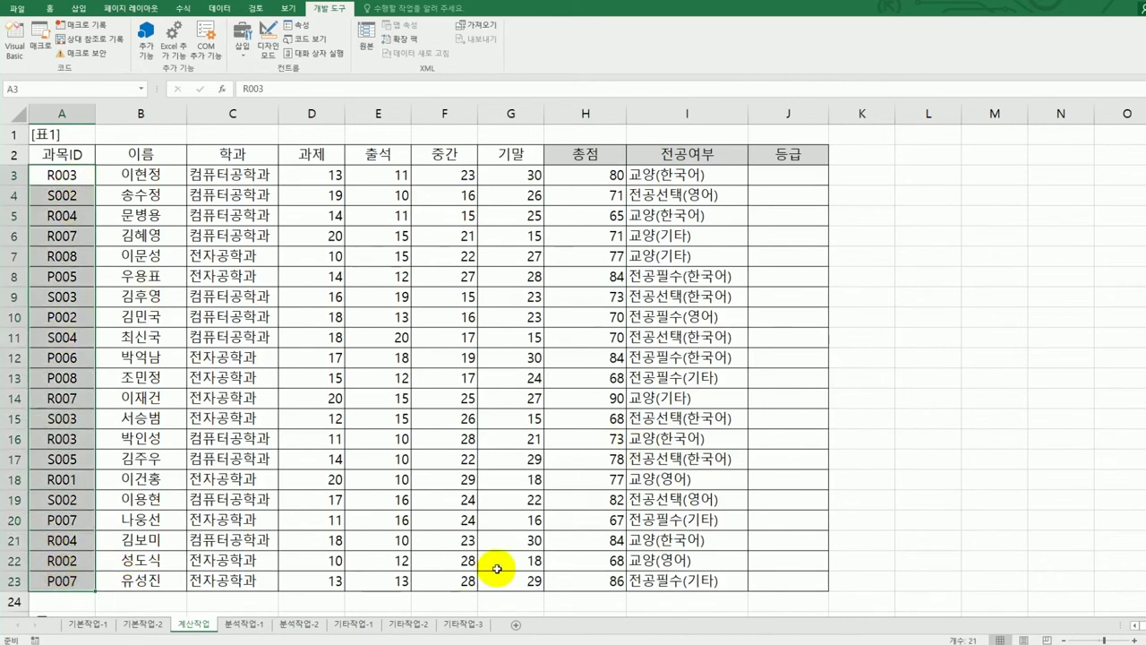
scroll(439, 524, "down", 2)
left_click_drag(451, 517, 569, 543)
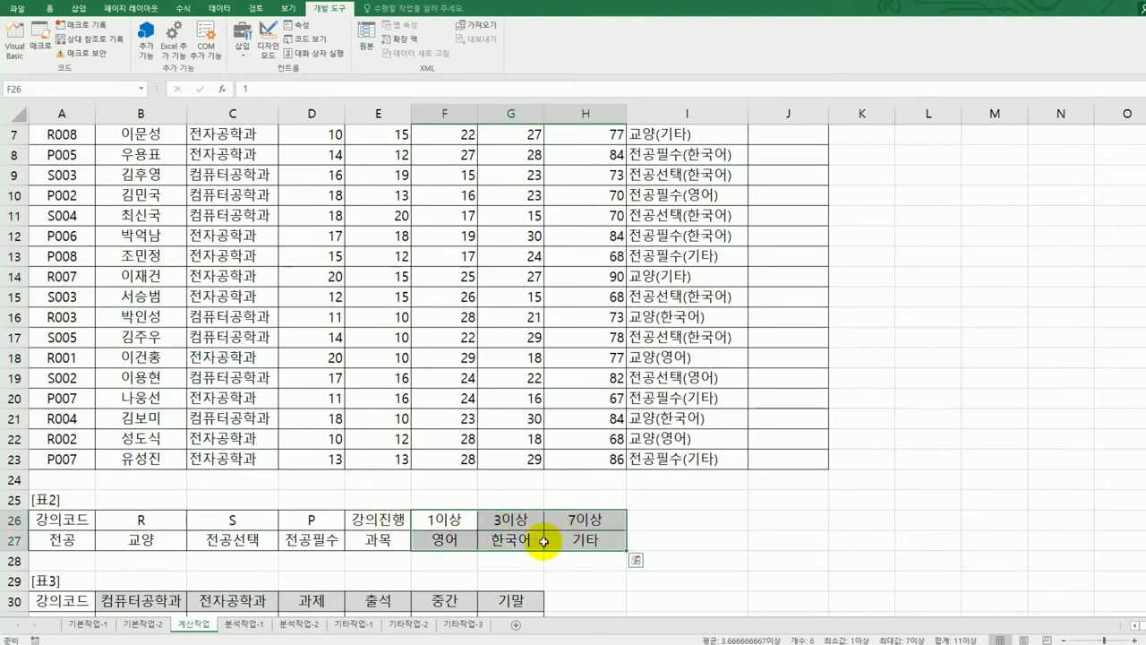
scroll(734, 468, "up", 1)
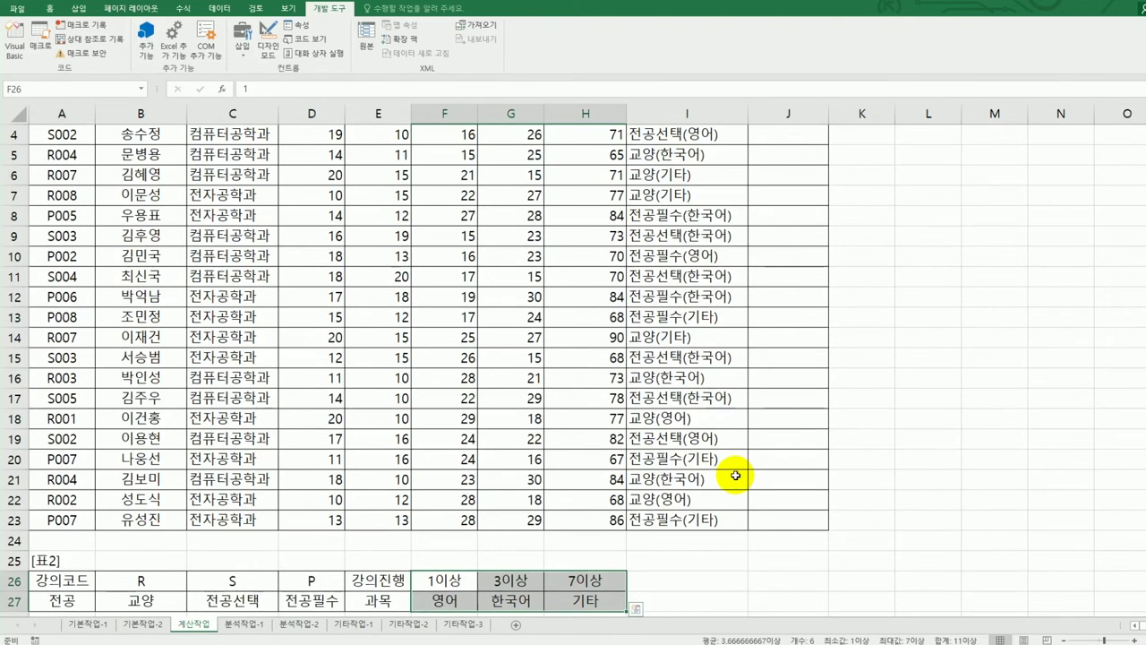
scroll(735, 475, "up", 1)
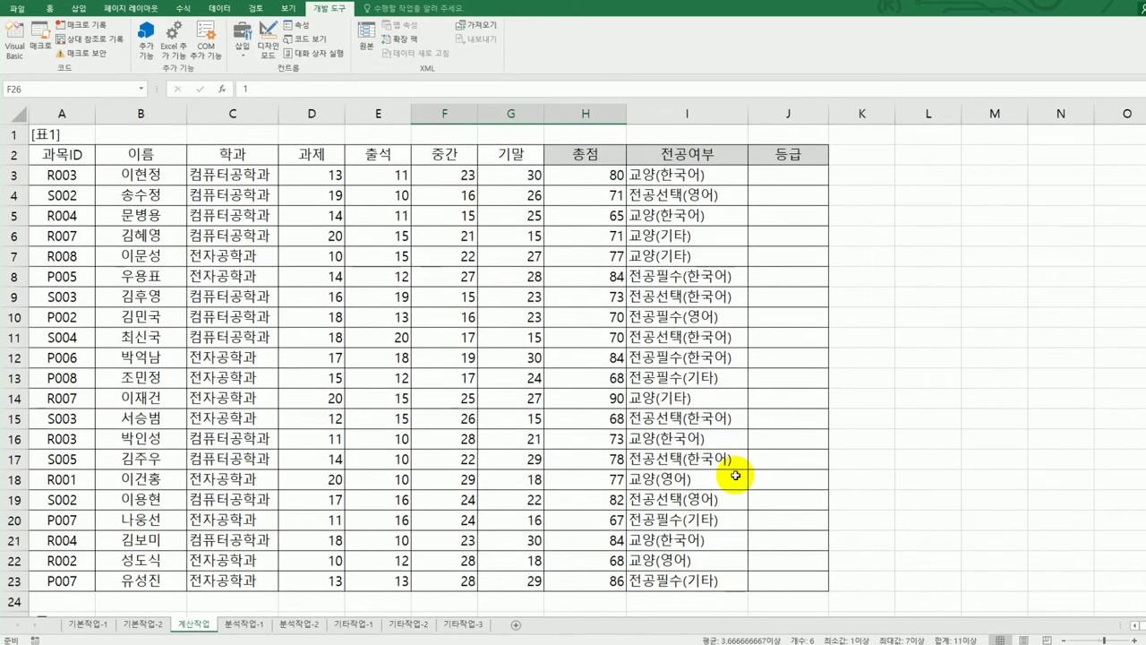
Compare the first student's 중간 and 기말 scores in F3:G3 with the 등급 grades in C37:C42 of 표4.
left_click(781, 174)
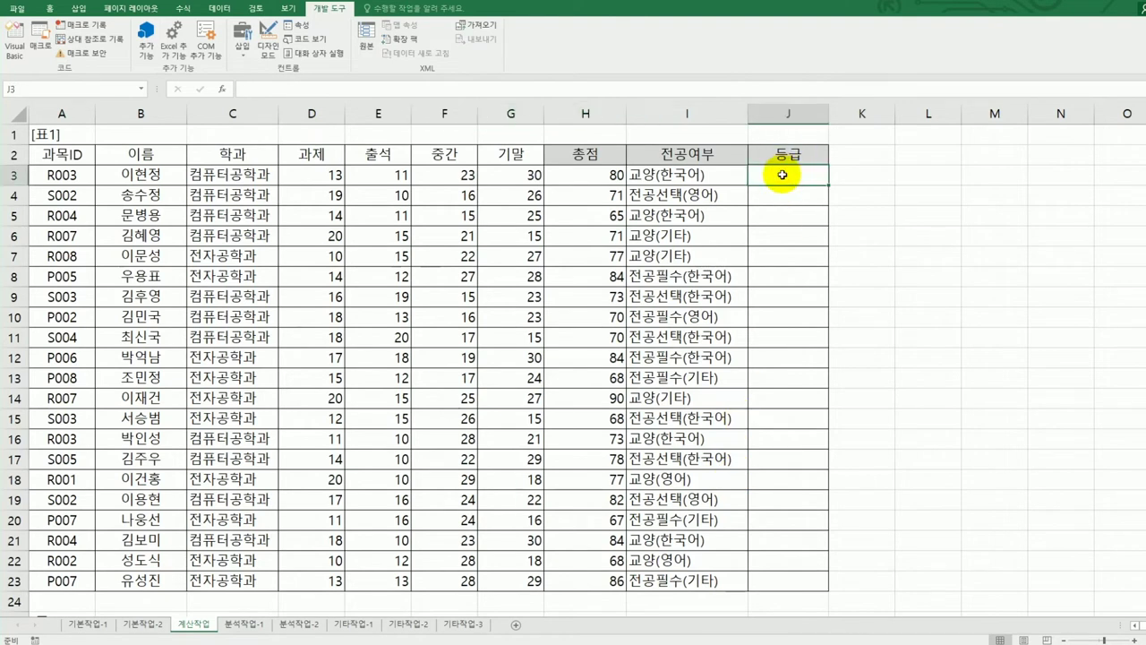
left_click_drag(450, 176, 492, 177)
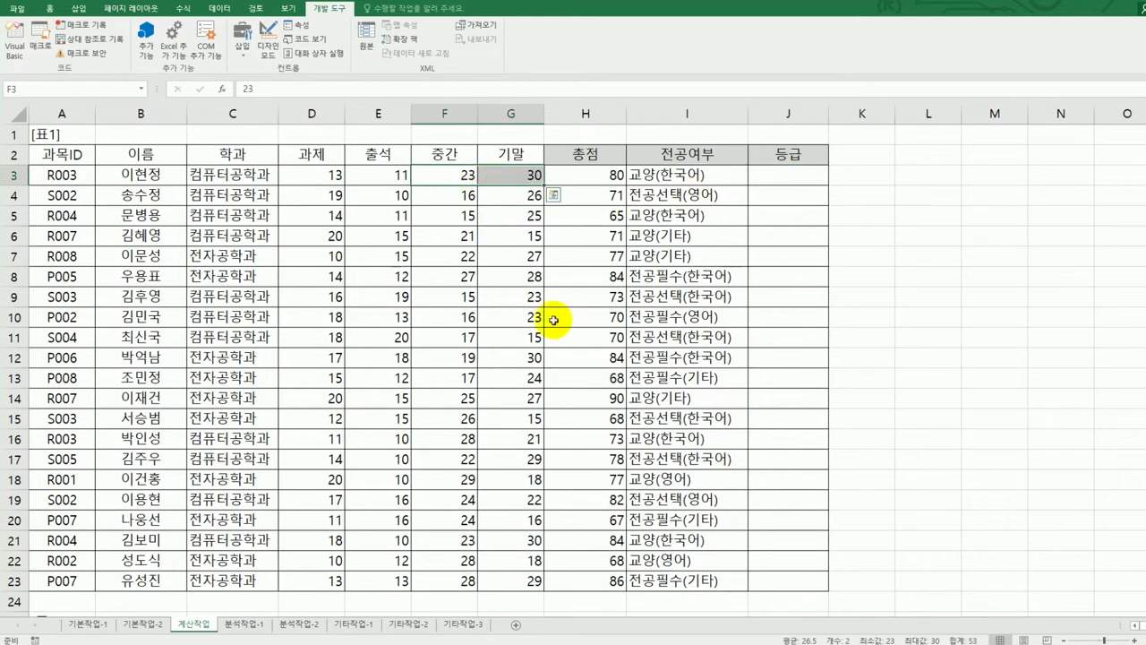
scroll(555, 333, "down", 5)
scroll(556, 335, "down", 2)
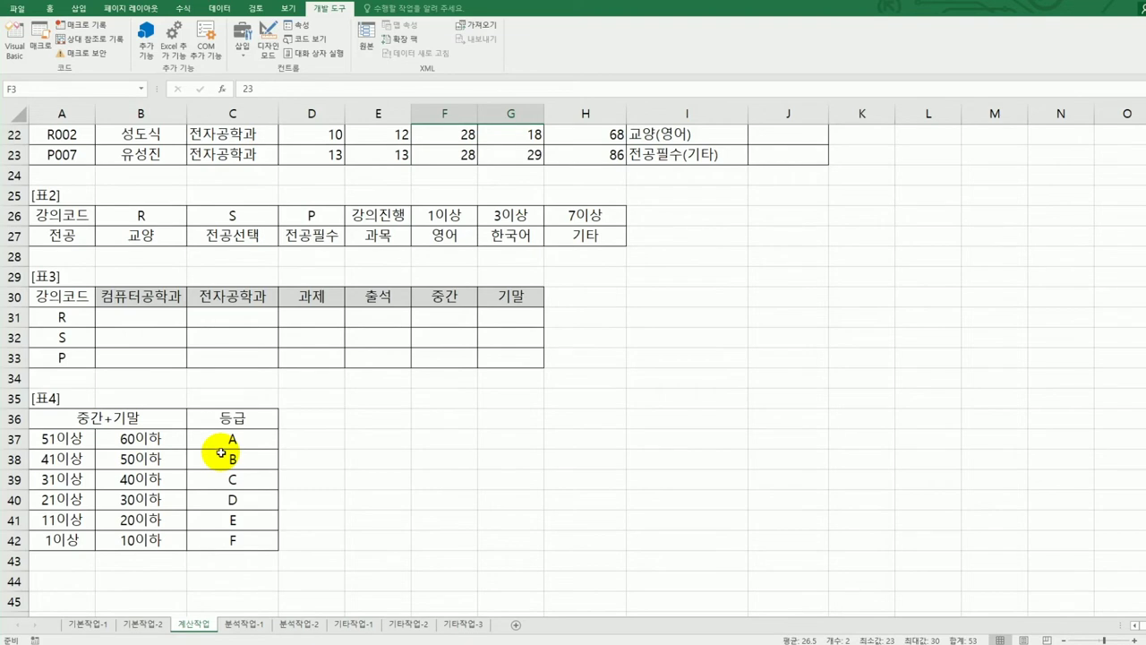
left_click_drag(216, 436, 222, 539)
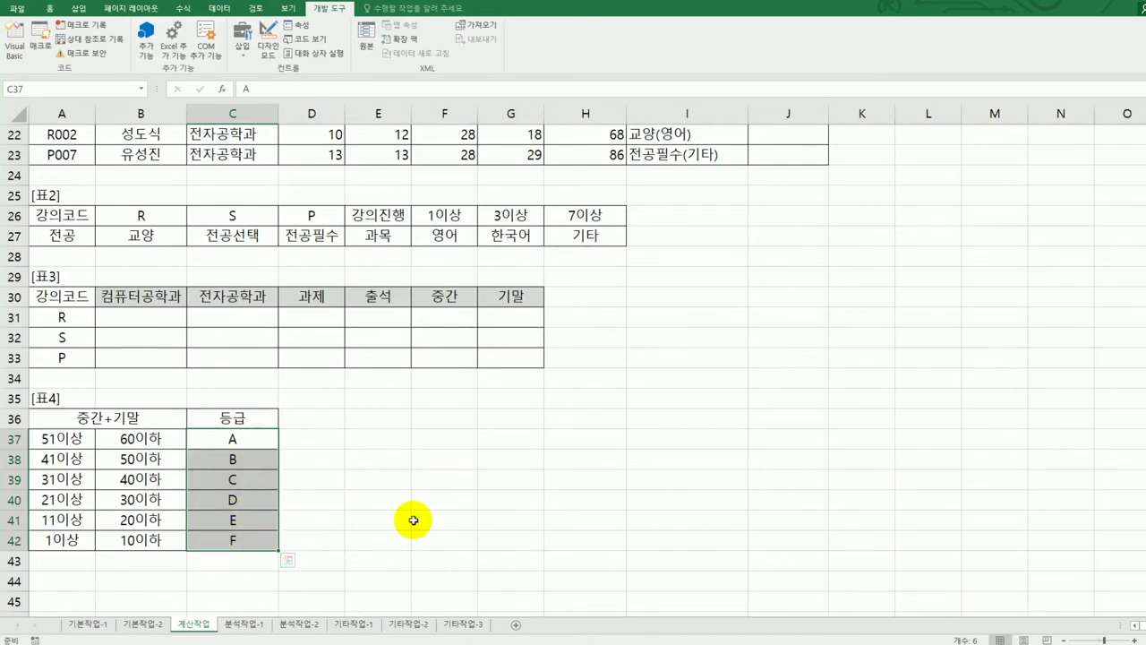
scroll(413, 520, "up", 7)
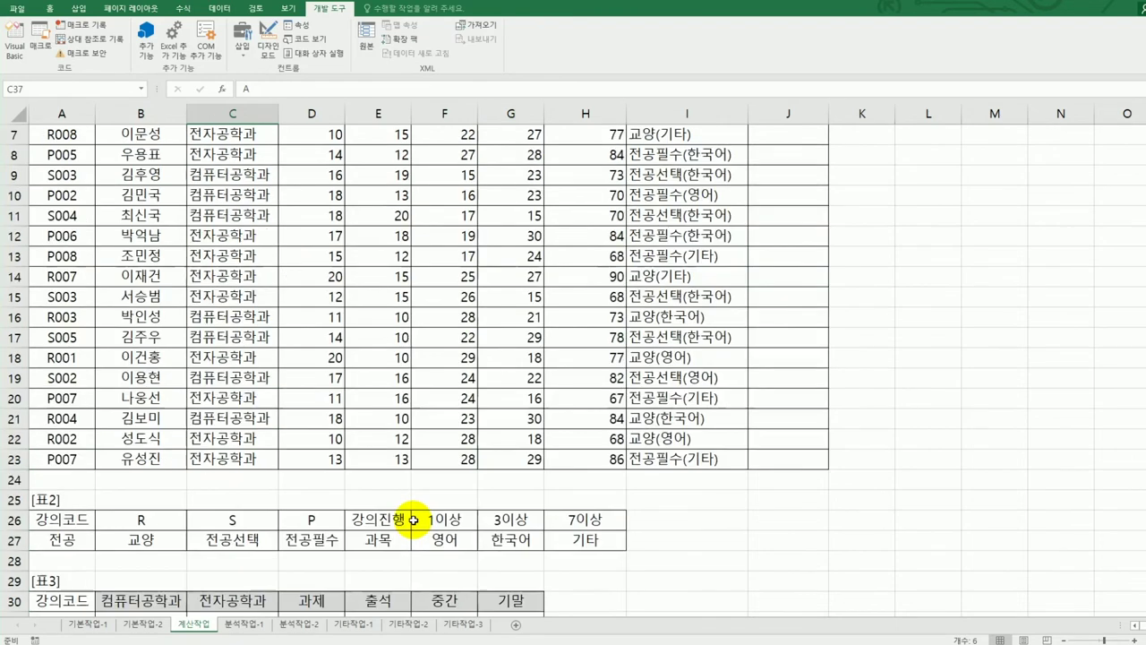
Start an INDEX formula in the first 등급 cell, J3, using the 표4 grades as the absolute array $C$37:$C$42.
left_click(789, 180)
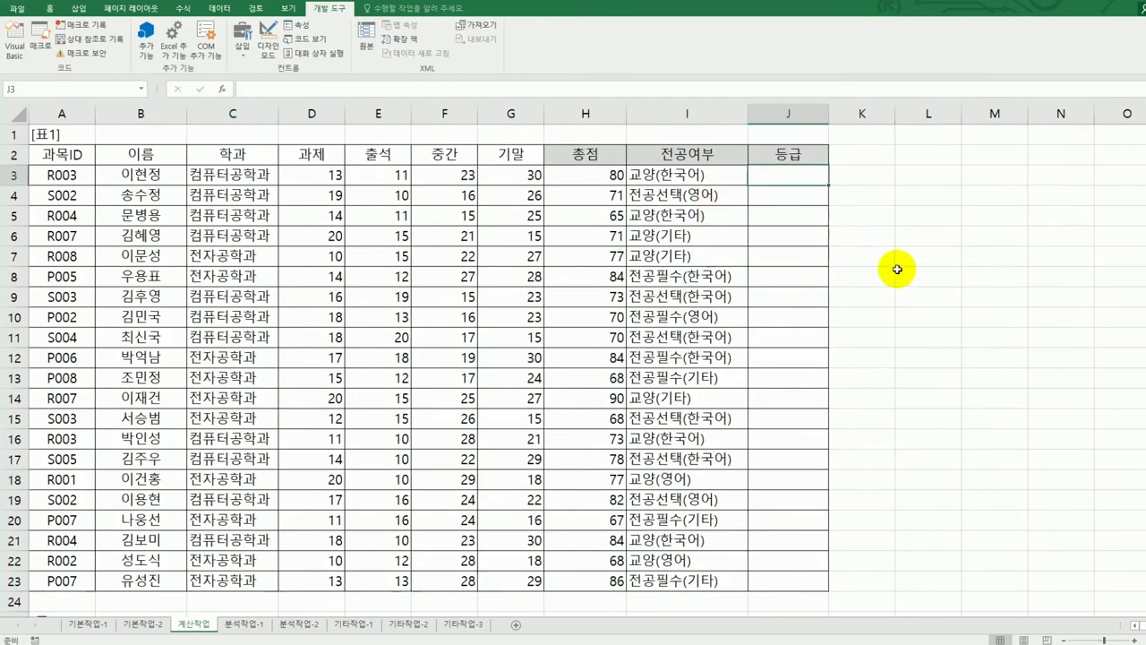
type("=INDEX(")
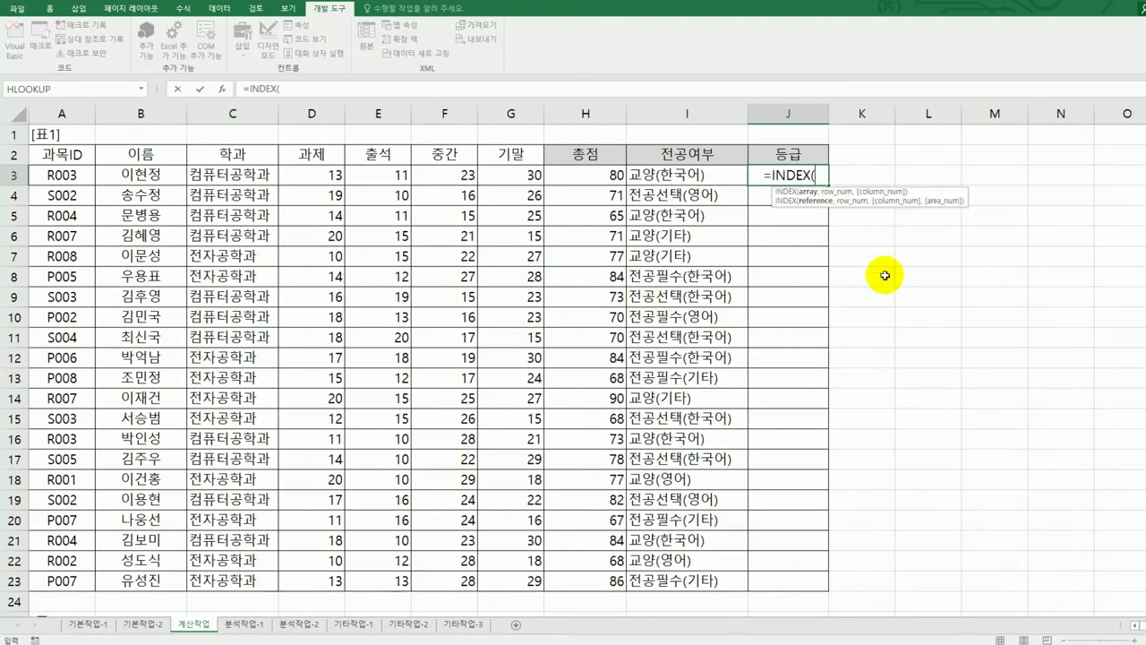
scroll(749, 325, "down", 6)
left_click_drag(254, 503, 253, 598)
scroll(368, 573, "down", 1)
scroll(368, 573, "down", 1)
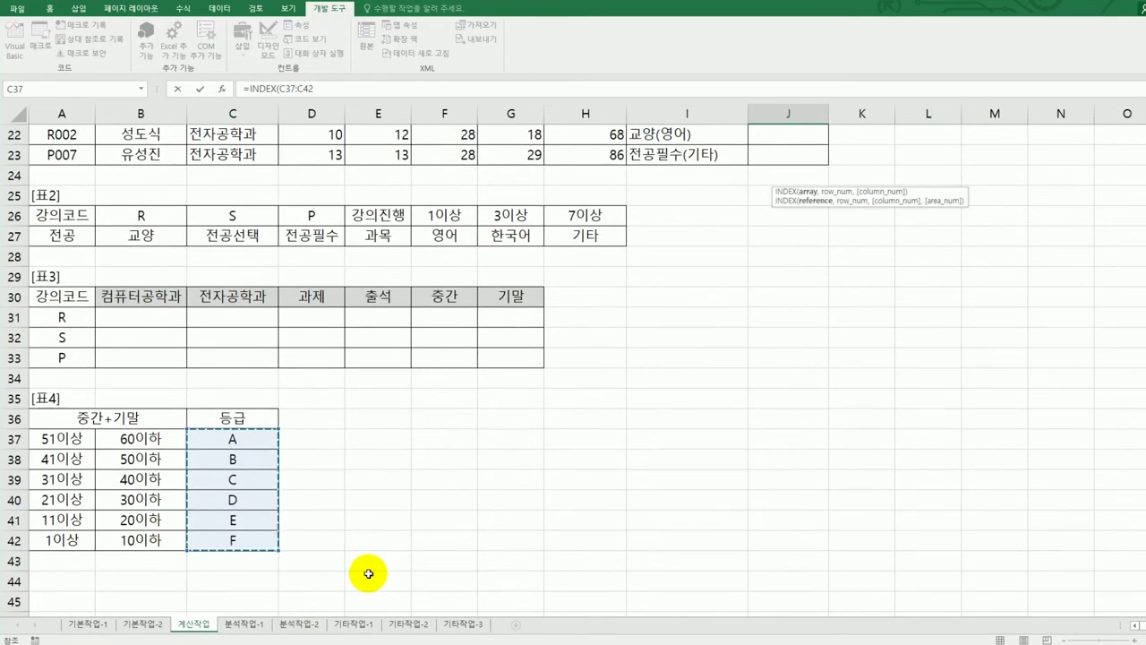
key("F4")
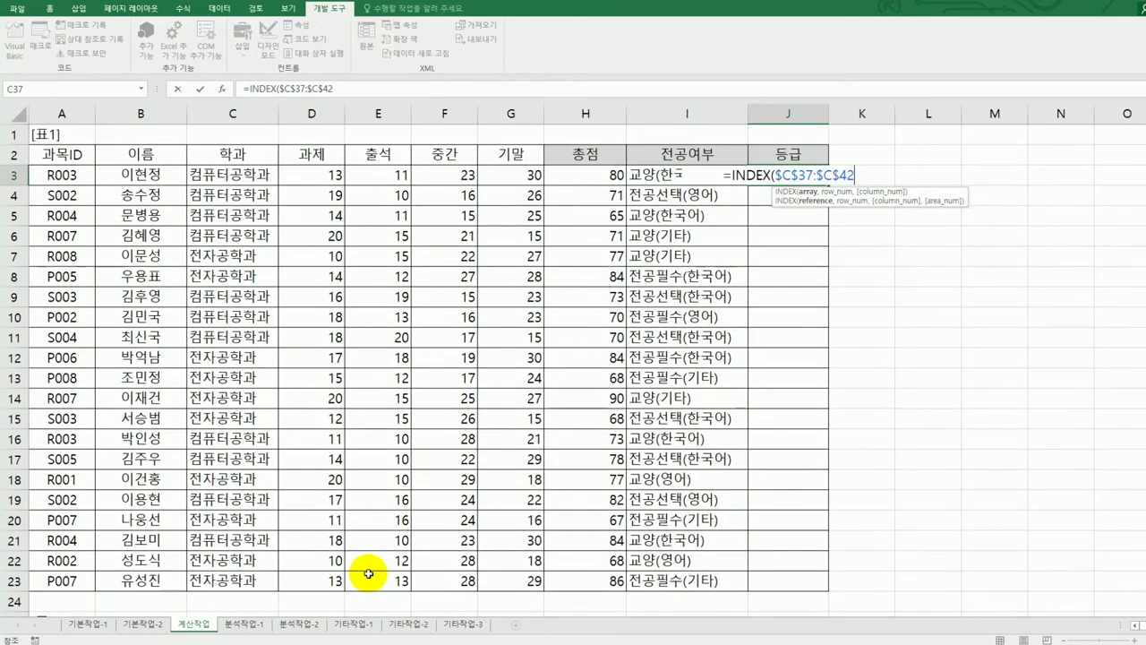
type(",")
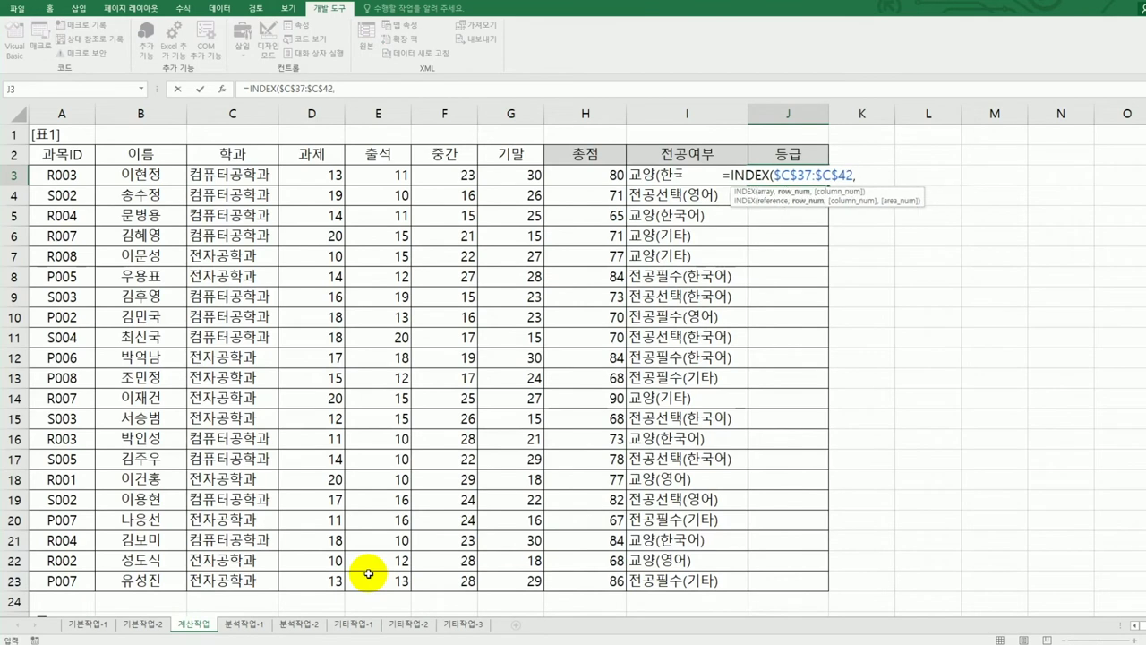
Nest a MATCH as the INDEX row number, looking up F3+G3 in the absolute 표4 range $B$37:$B$42.
type("mat")
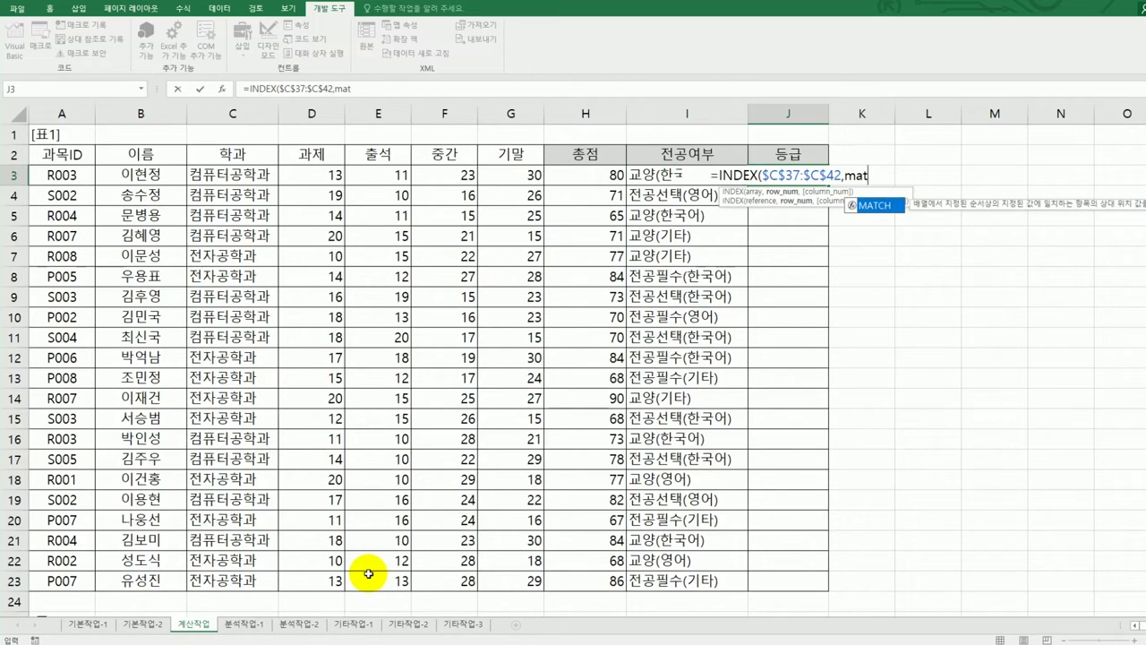
key("Tab")
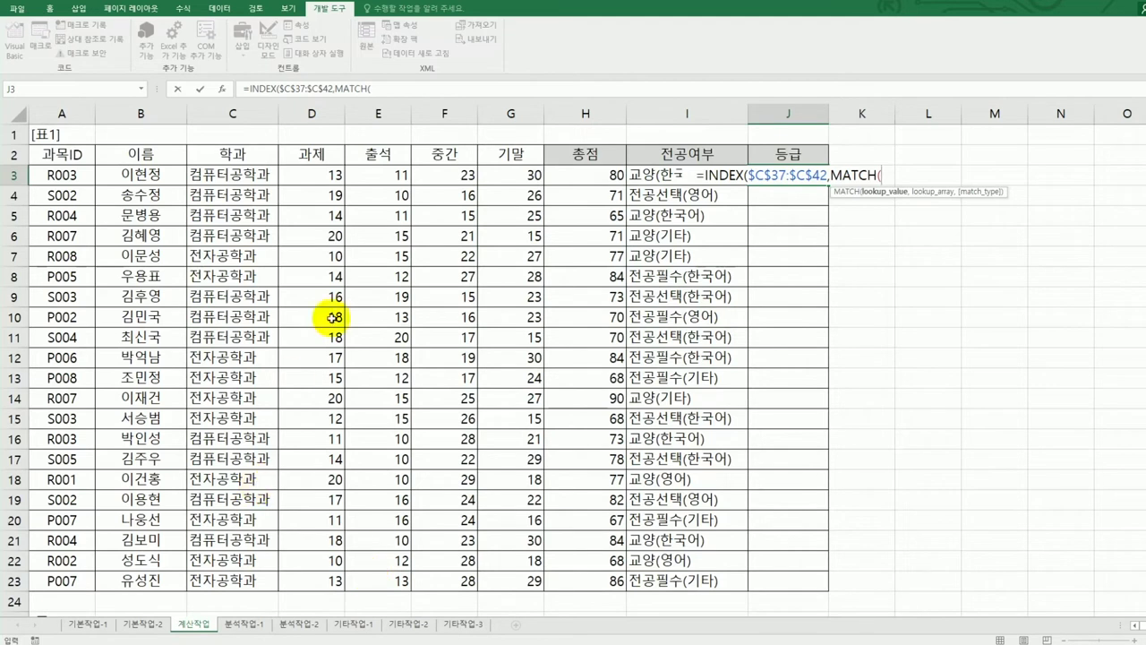
left_click(443, 179)
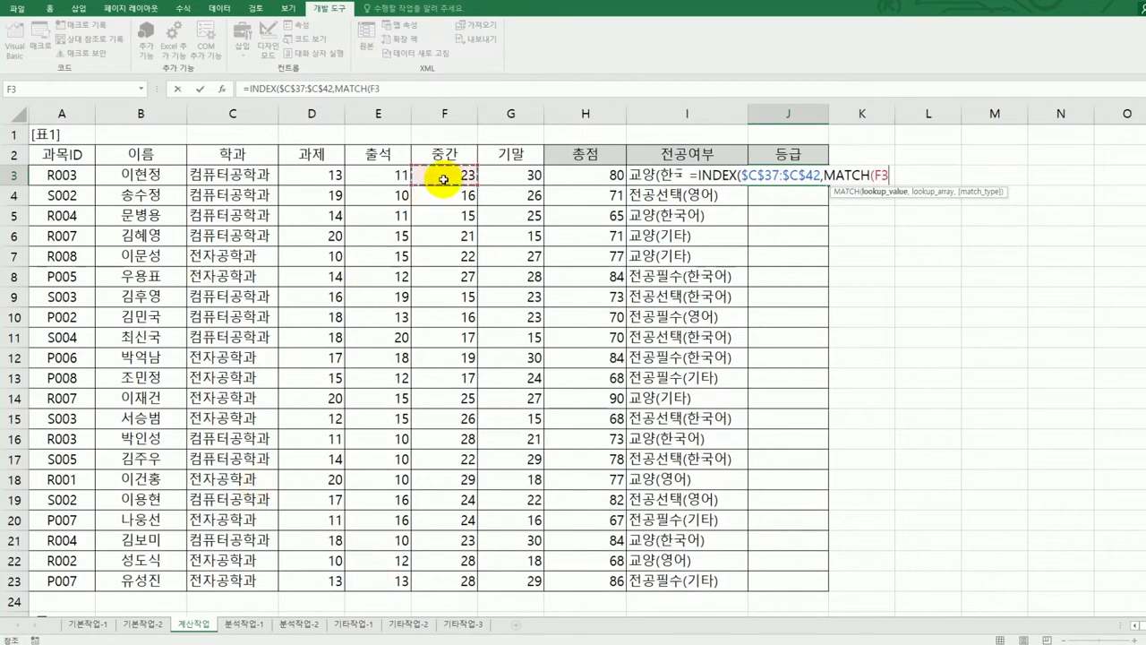
type("+")
left_click(507, 175)
type(",")
scroll(564, 381, "down", 7)
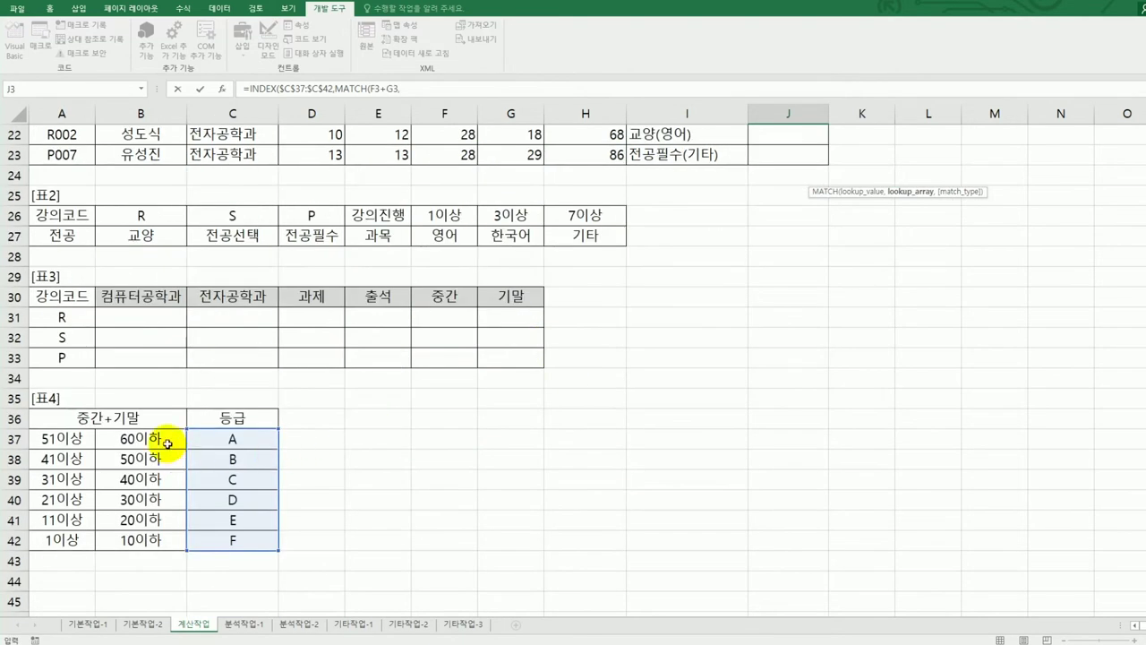
left_click_drag(167, 443, 164, 535)
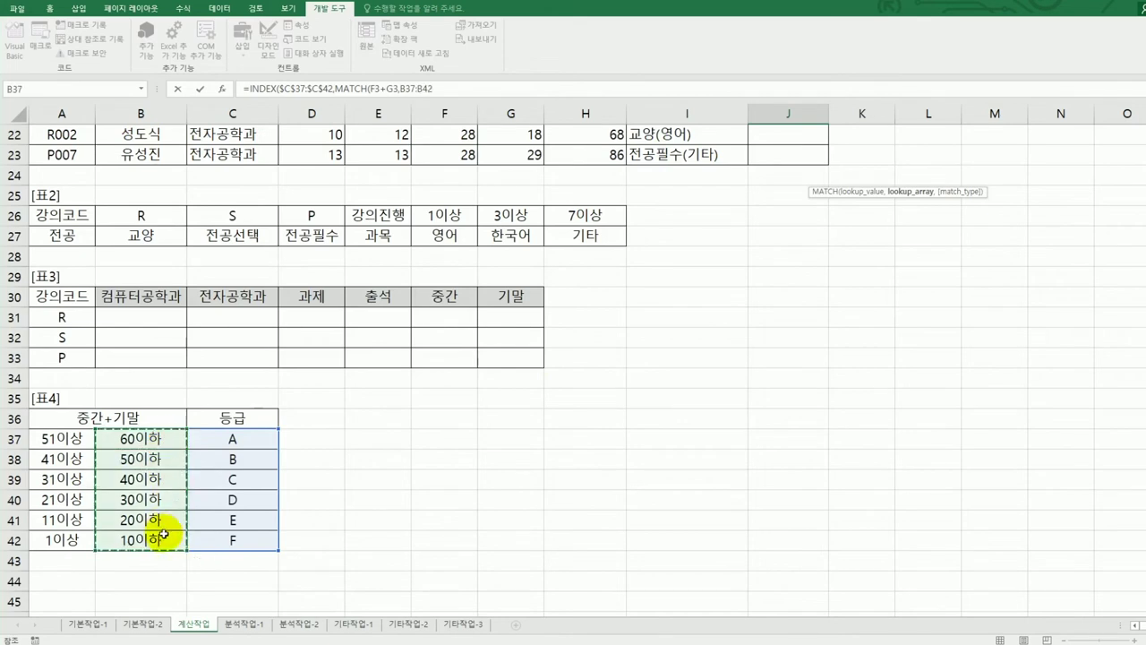
key("F4")
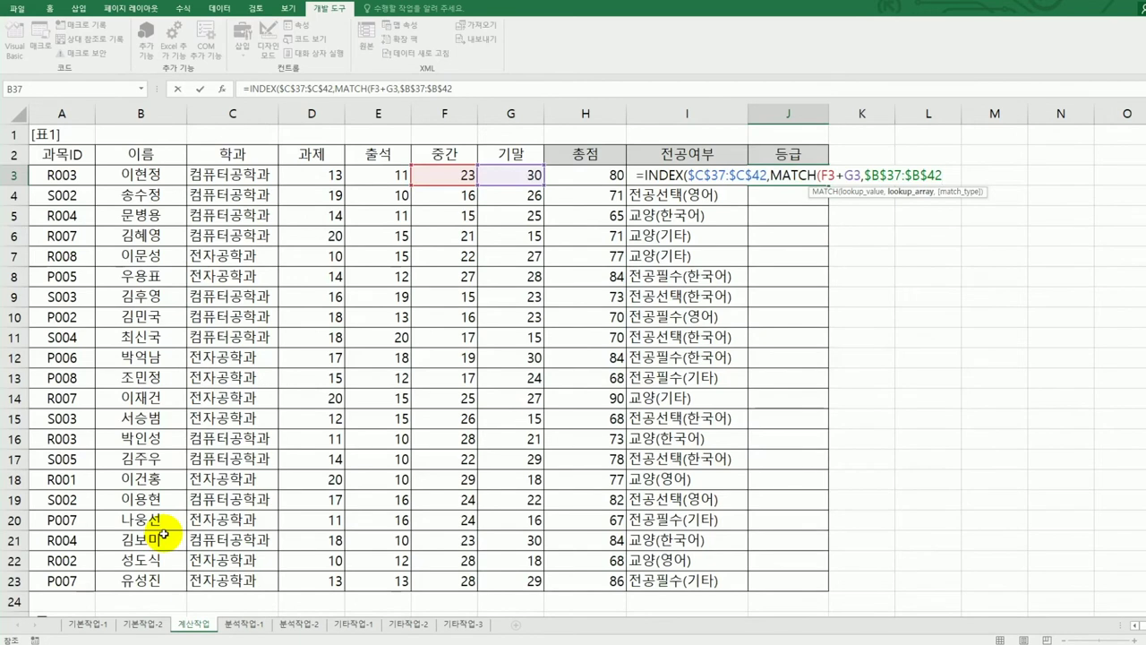
Set the MATCH type to -1, close and enter the 등급 formula, and fill it from J3 down to J23.
type(",")
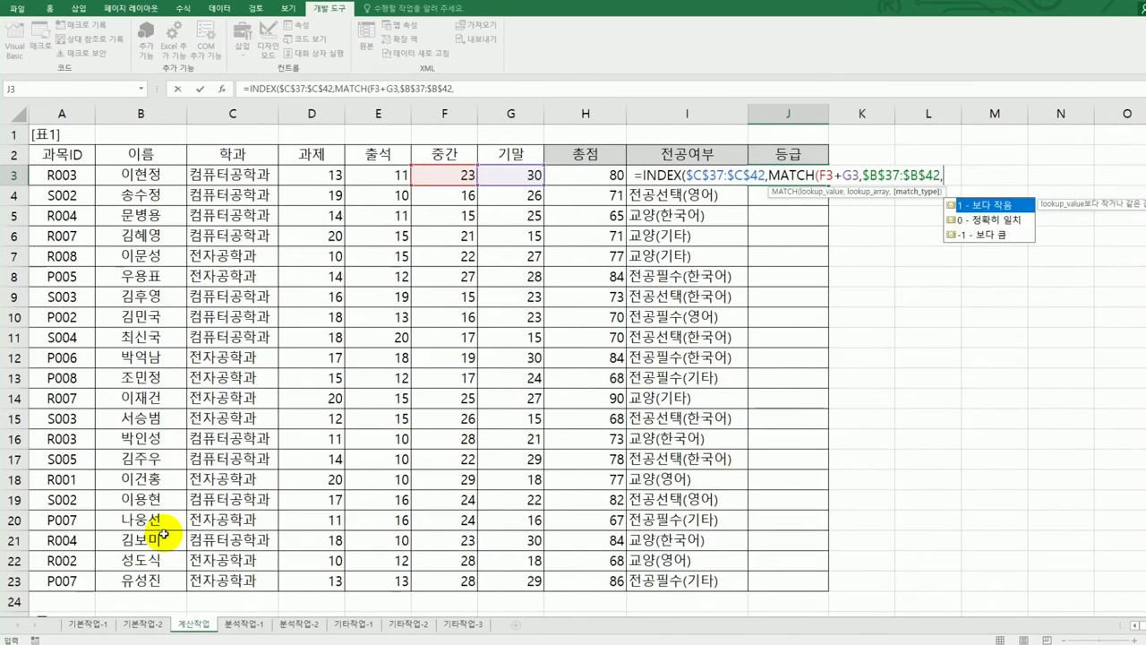
type("-1")
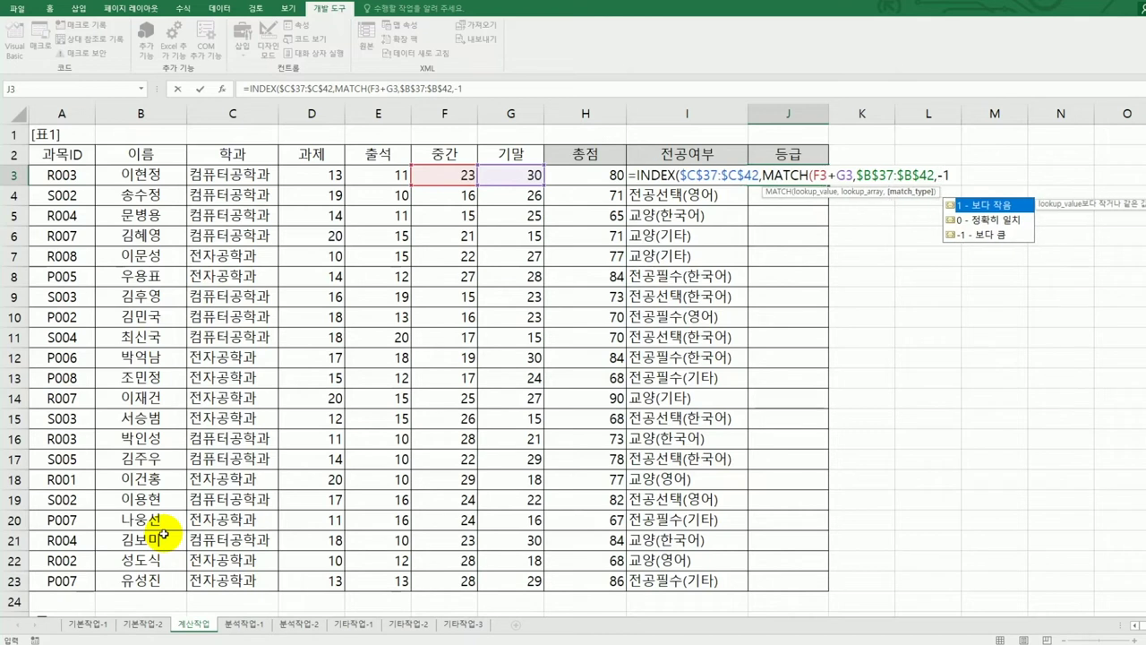
type(")")
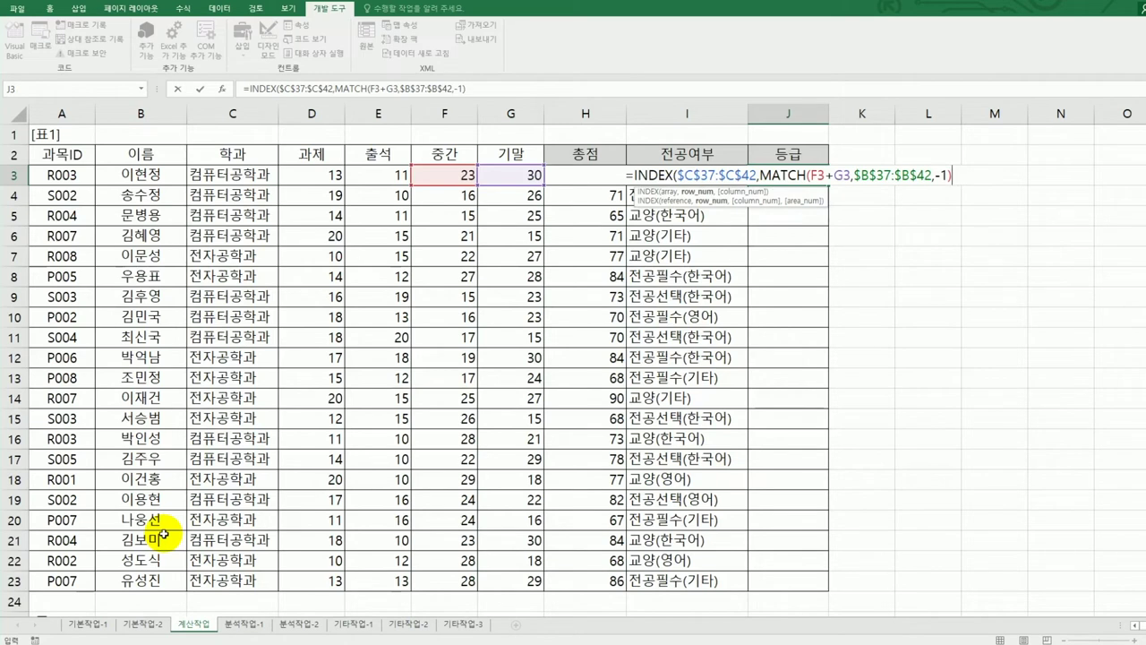
type(")")
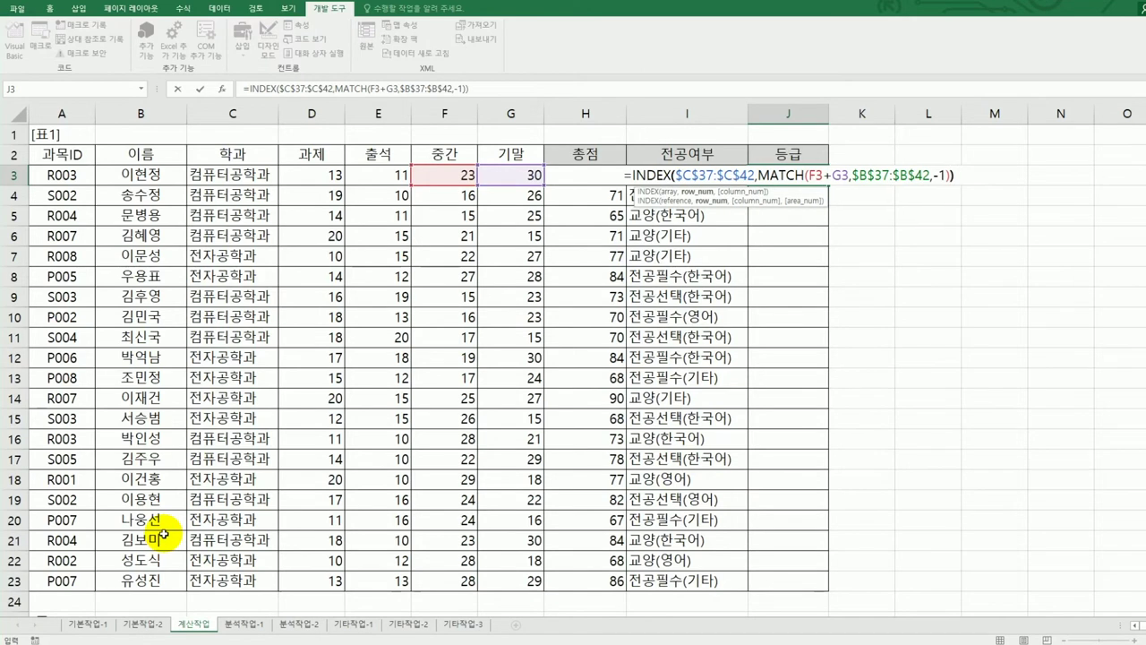
key("ctrl+Return")
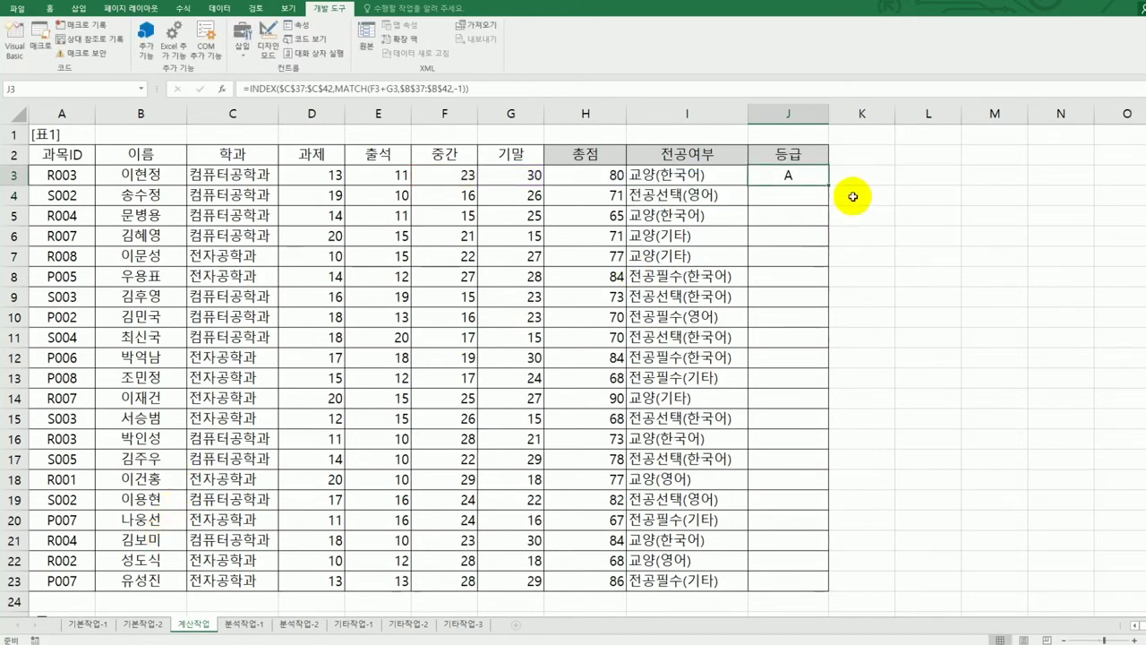
left_click_drag(832, 185, 781, 584)
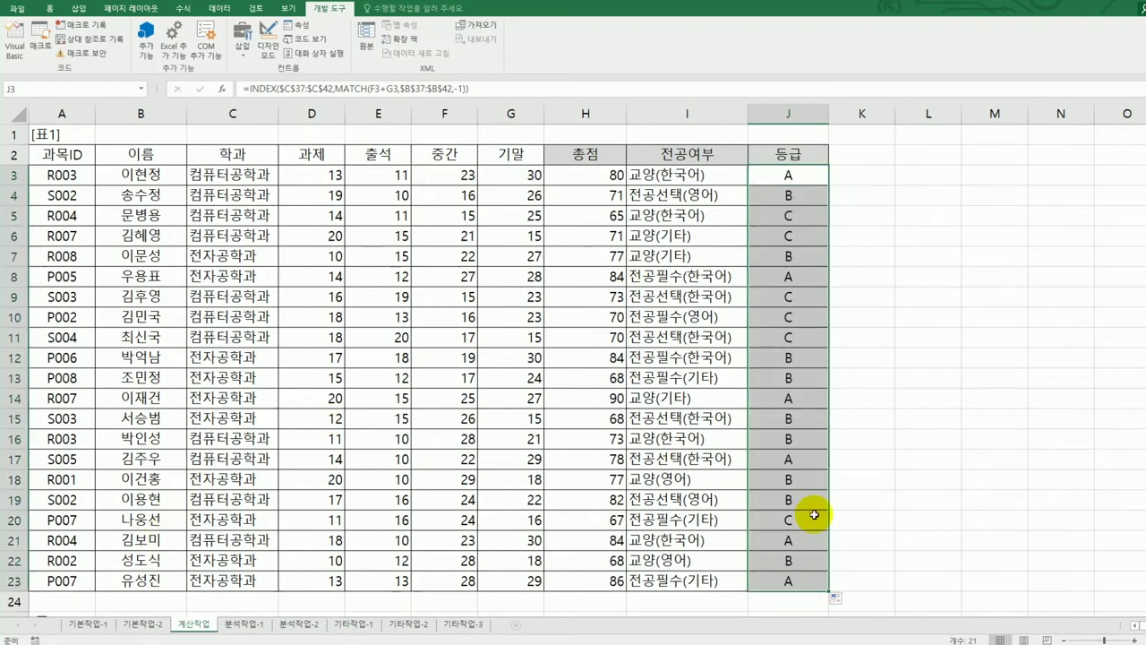
Review the 표4 grades in C37:C42 against the 등급 column, and the department cells B31:C33 of 표3.
scroll(814, 514, "down", 3)
scroll(814, 514, "down", 5)
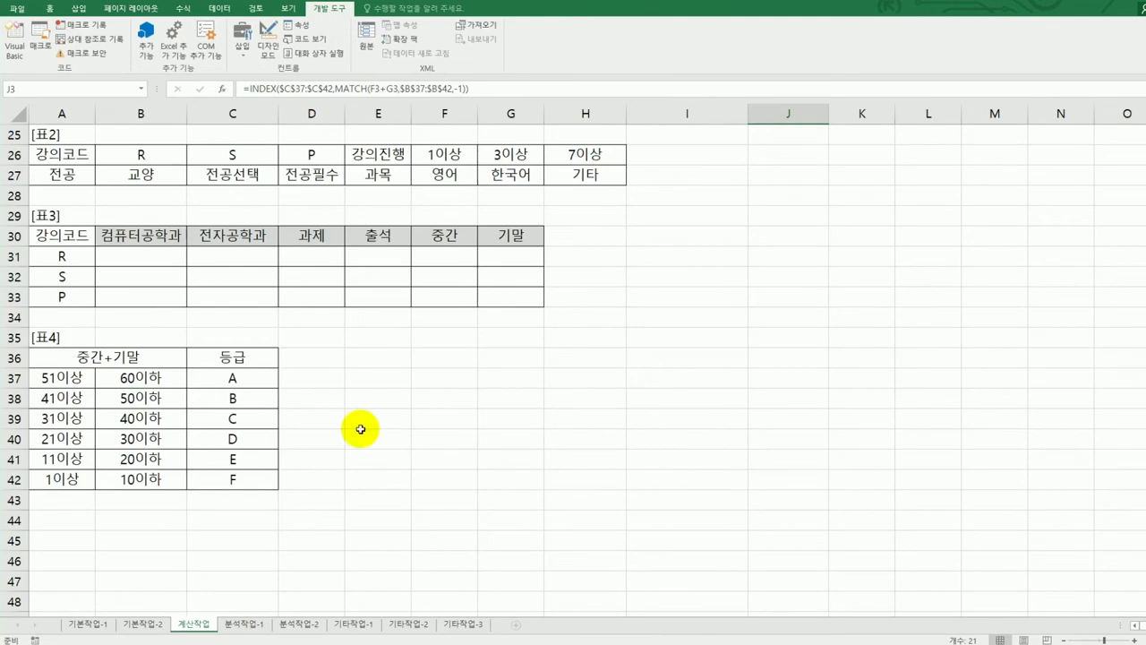
left_click_drag(254, 376, 256, 478)
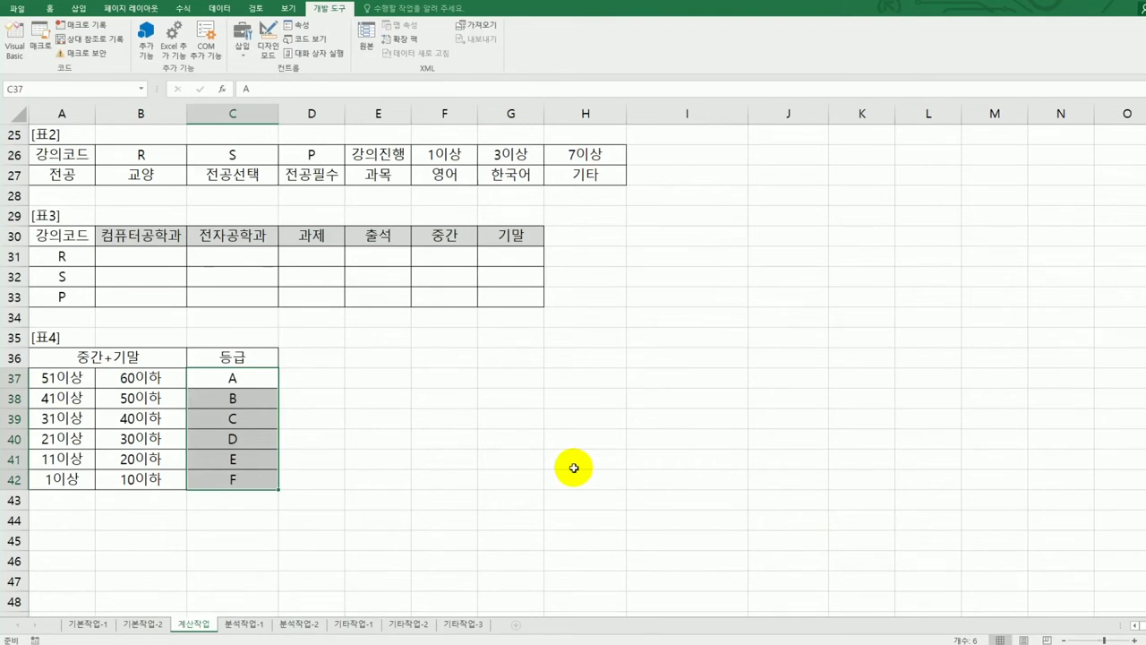
scroll(573, 467, "up", 8)
scroll(574, 468, "down", 4)
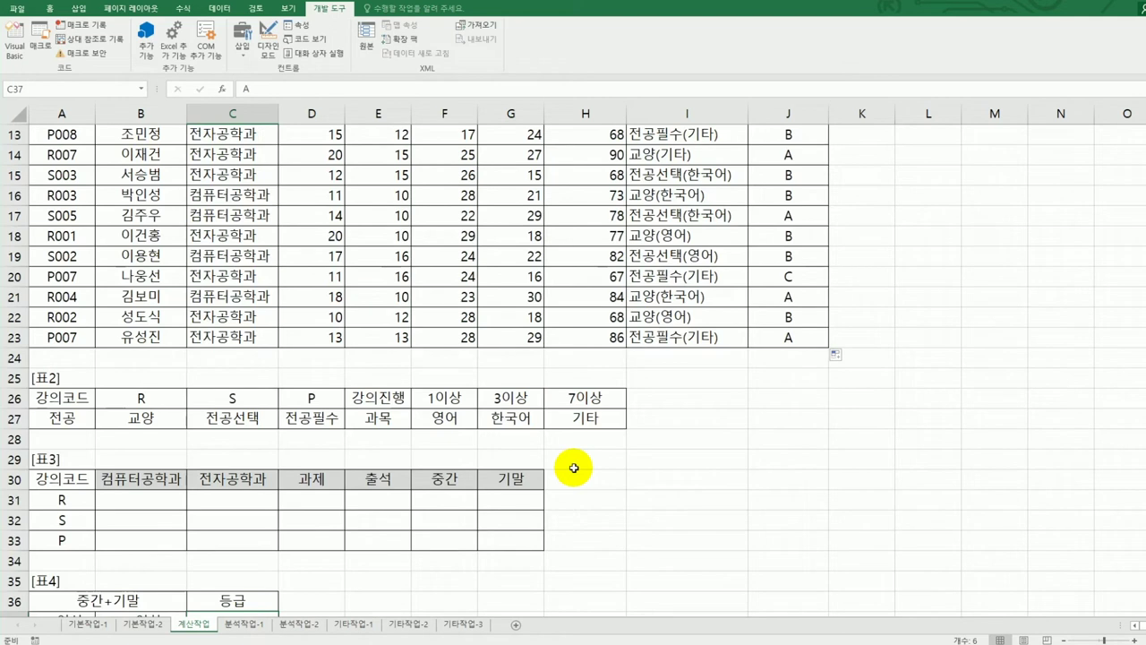
left_click(166, 508)
left_click_drag(166, 504, 266, 540)
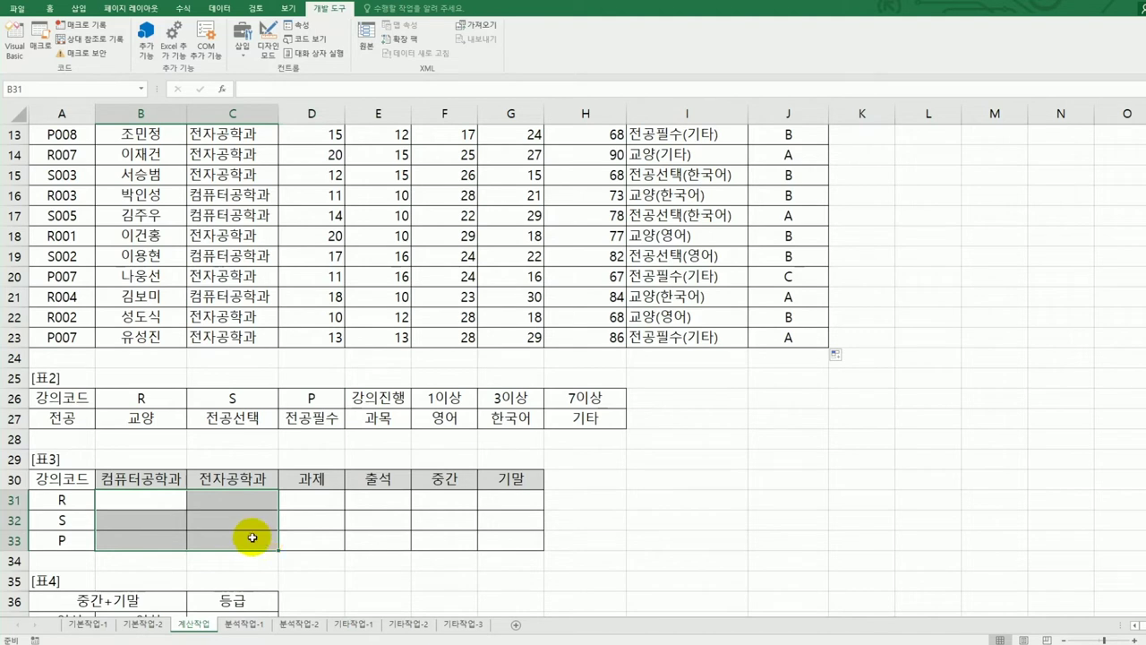
Start a COUNT formula with a nested IF in B31, the 컴퓨터공학과 cell for code R in 표3.
left_click(171, 501)
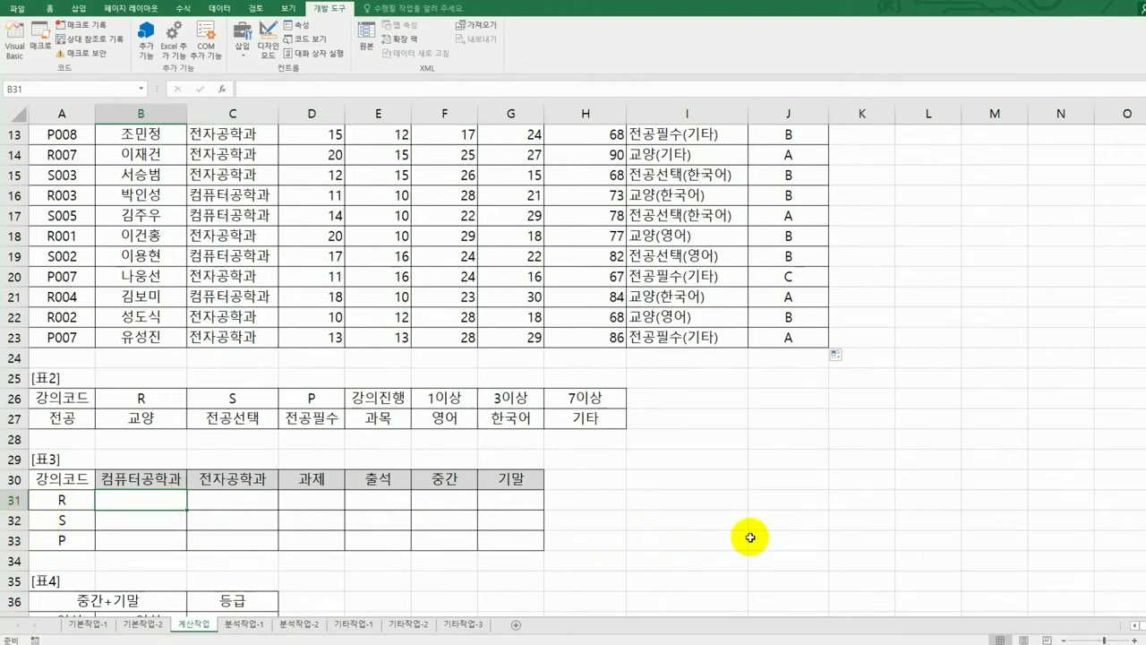
type("=")
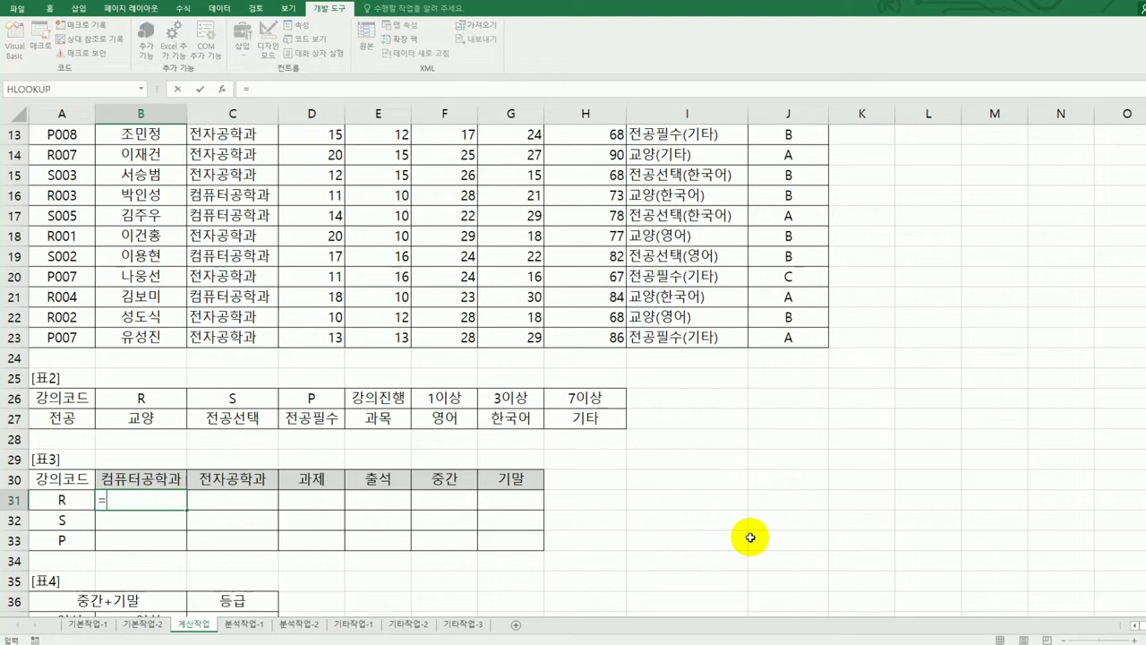
type("cou")
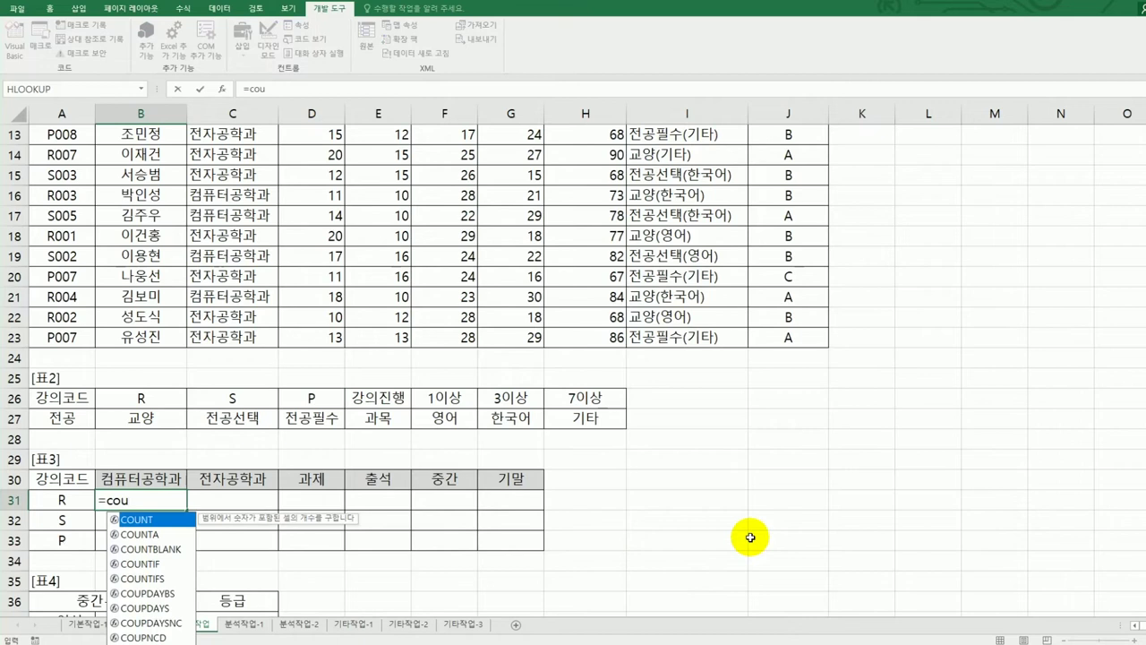
key("Tab")
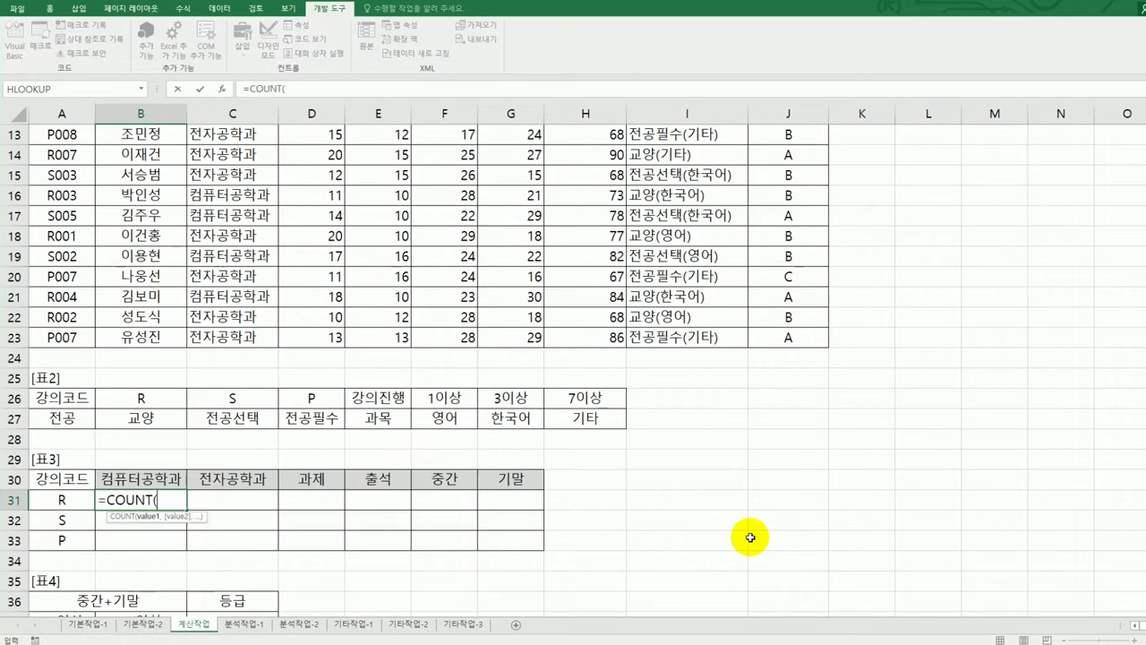
type("if")
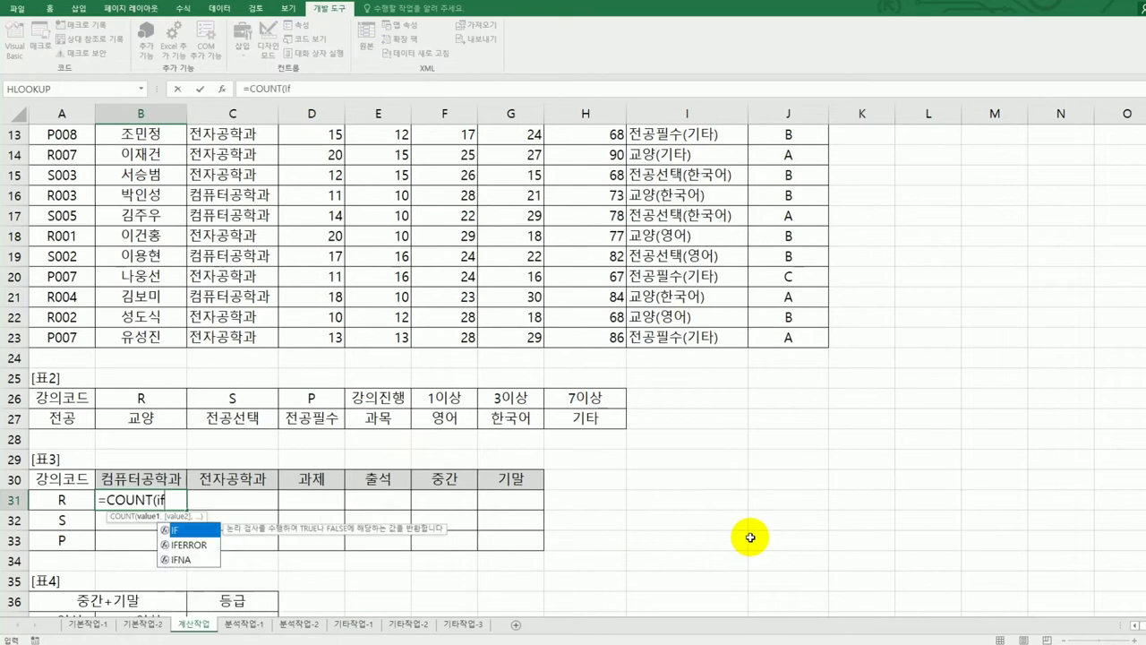
type("(")
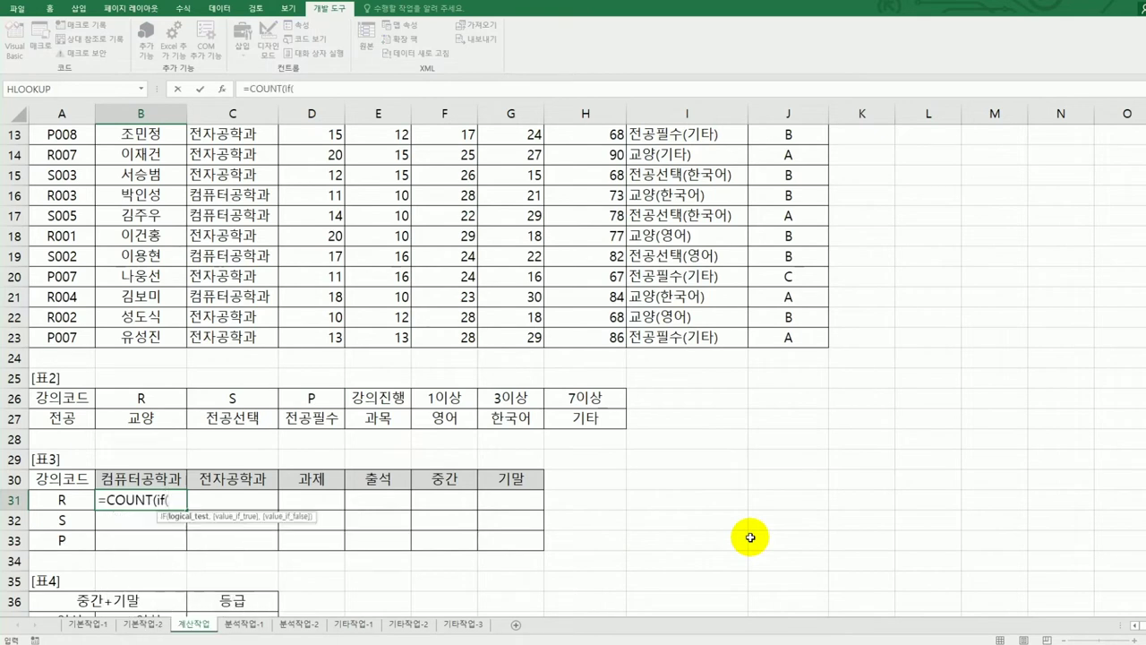
Begin the IF's first condition with a LEFT taking 1 character from the absolute 과목ID range $A$3:$A$23, followed by an equals comparison.
type("(")
type("le")
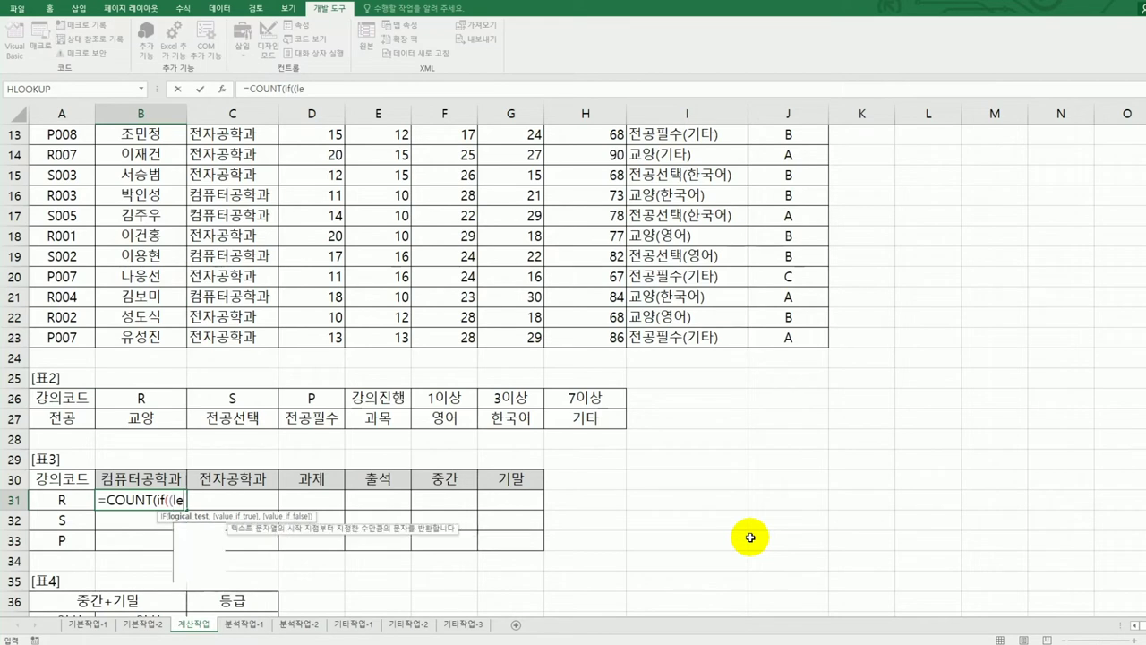
type("ft(")
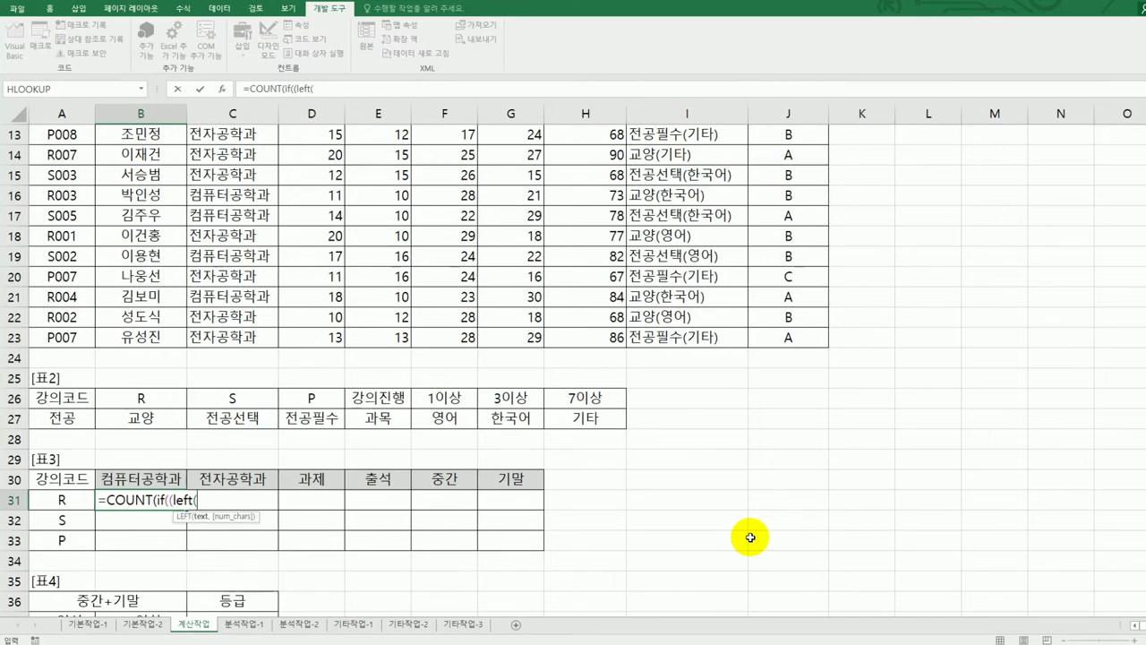
scroll(728, 379, "up", 1)
scroll(728, 379, "up", 4)
left_click(77, 177)
left_click_drag(77, 233, 82, 585)
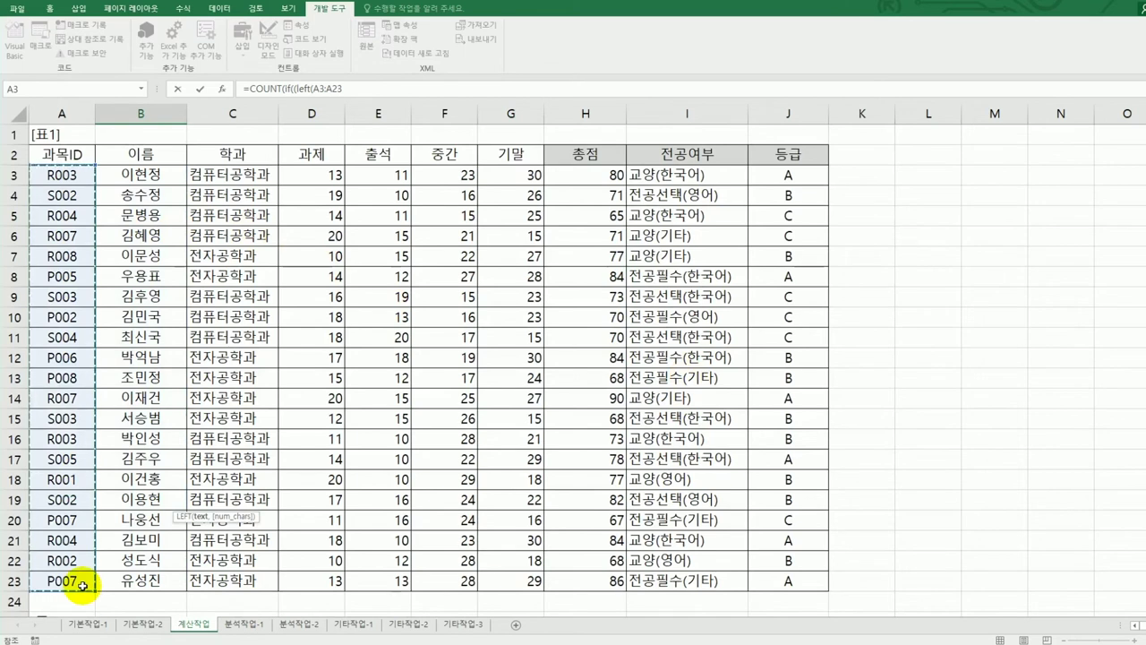
scroll(83, 586, "down", 6)
key("F4")
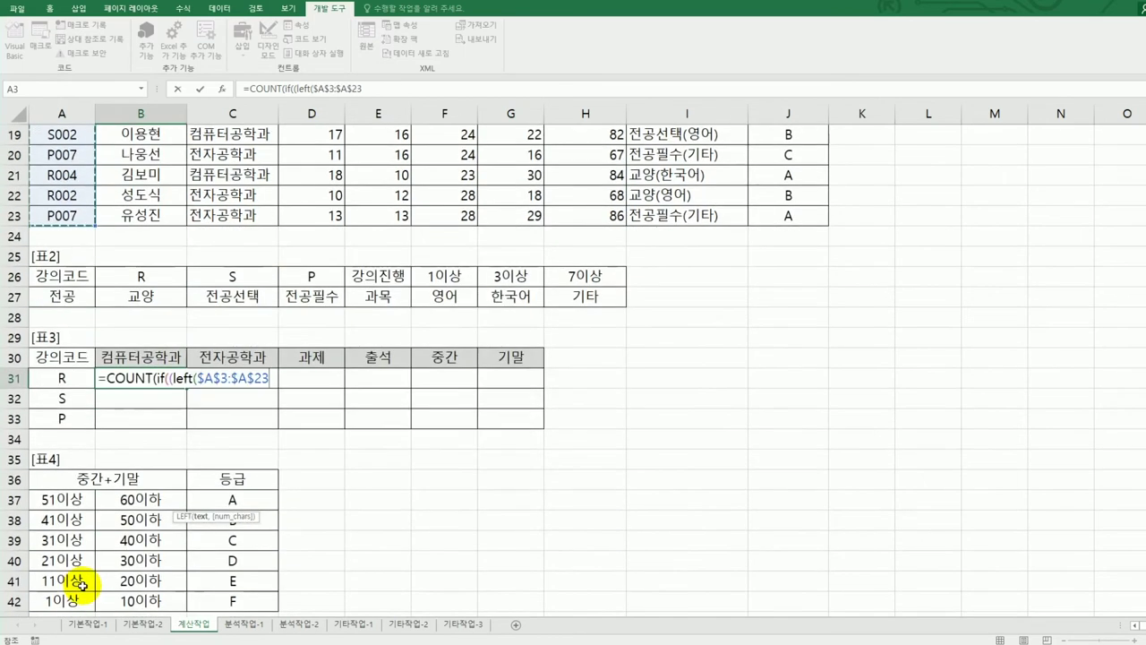
type(",")
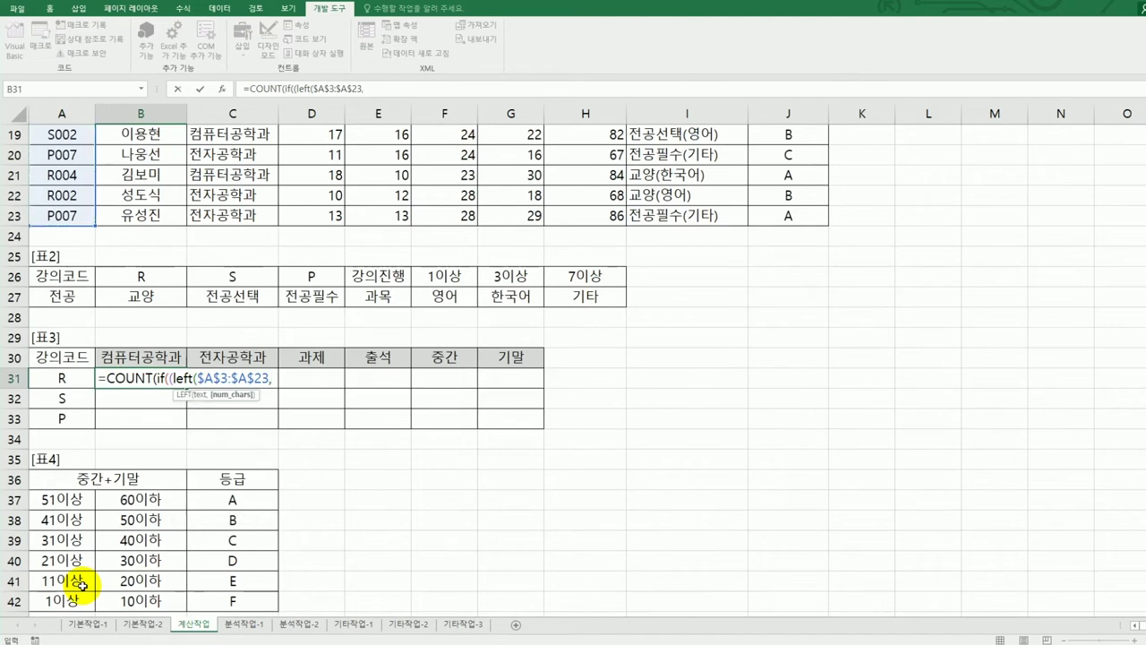
type("1)=")
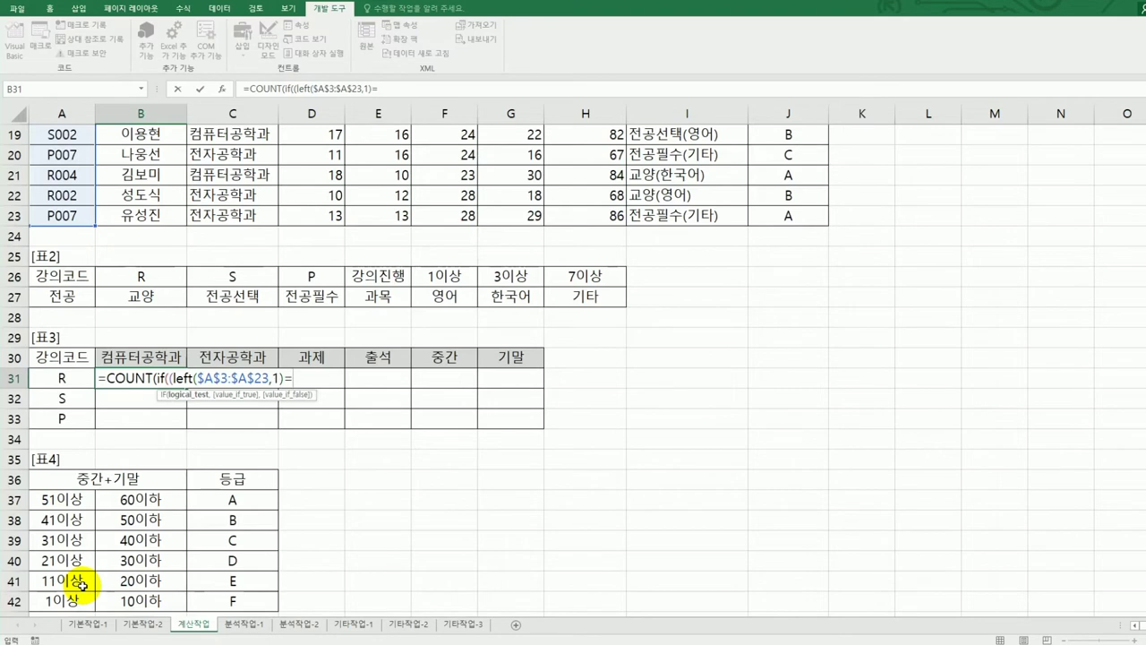
Compare the LEFT result with the column-locked code cell $A31, close this condition and open a second one multiplied with it.
left_click(56, 380)
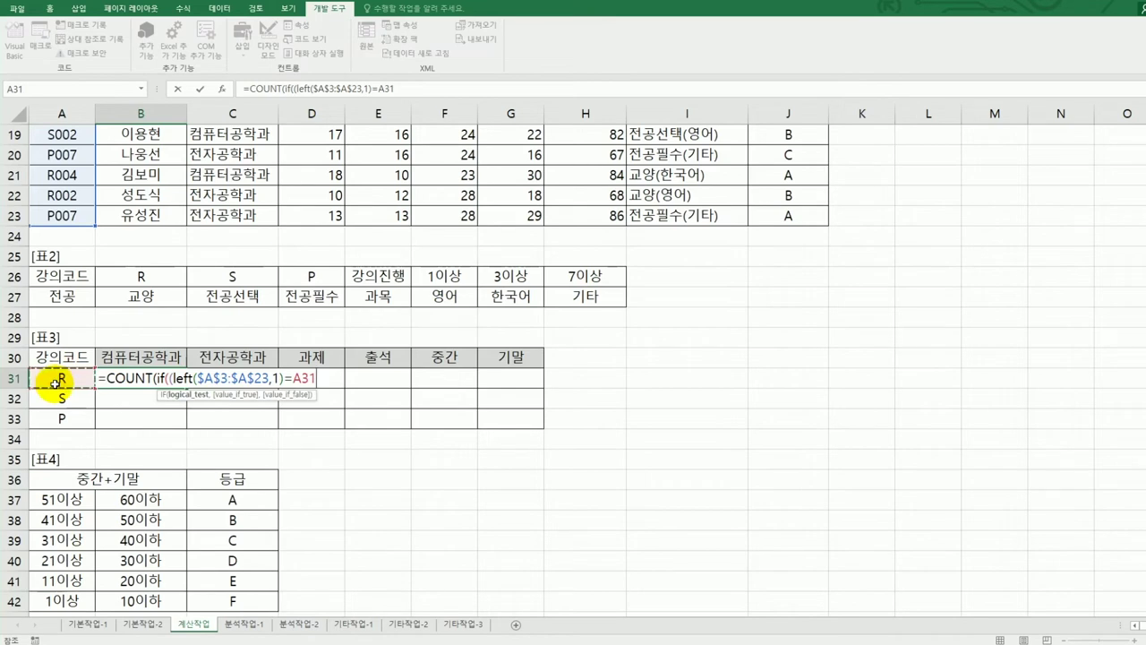
key("F4")
key("F4")
key("F4")
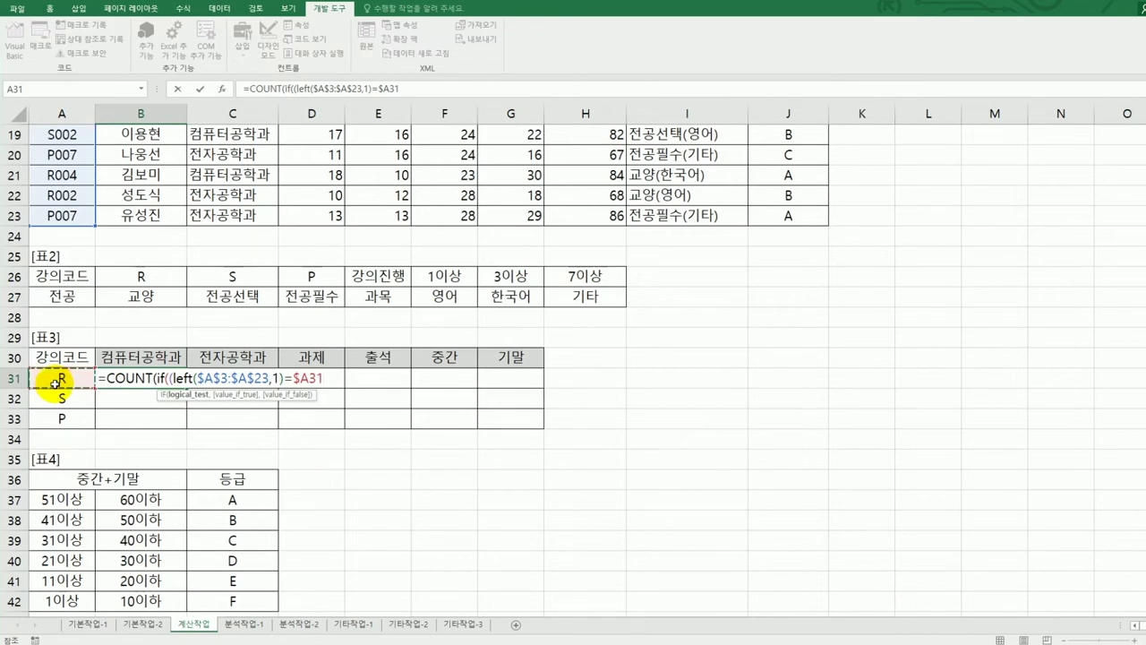
type(")*(")
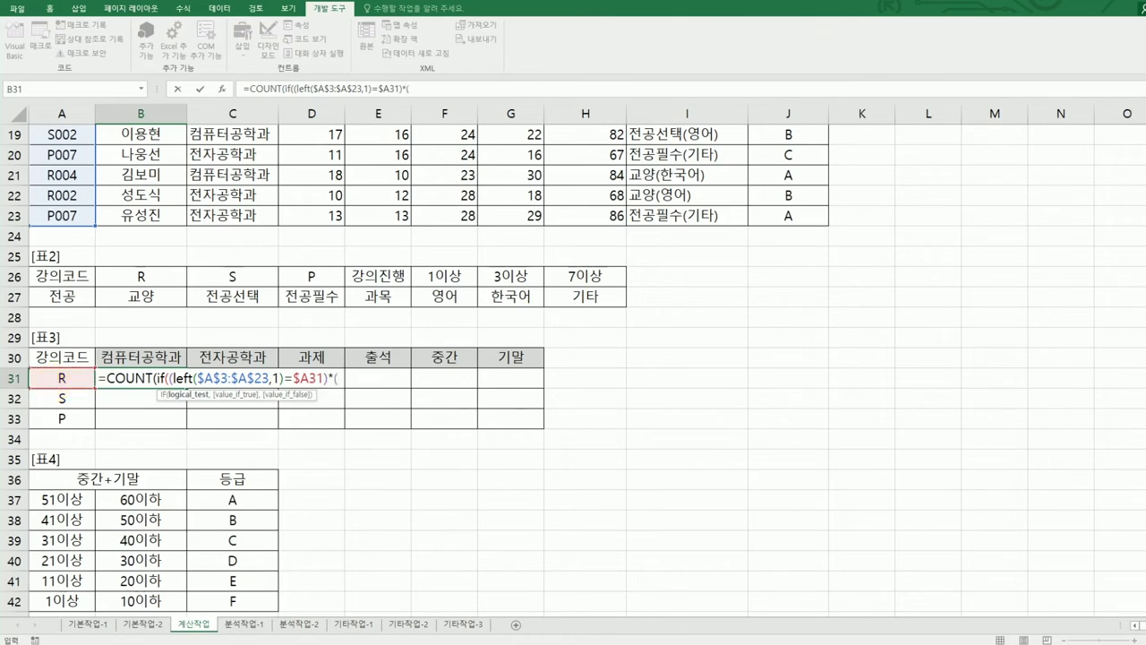
Set the second condition to compare the absolute 학과 range $C$3:$C$23 with the row-locked 컴퓨터공학과 header B$30.
scroll(394, 560, "up", 6)
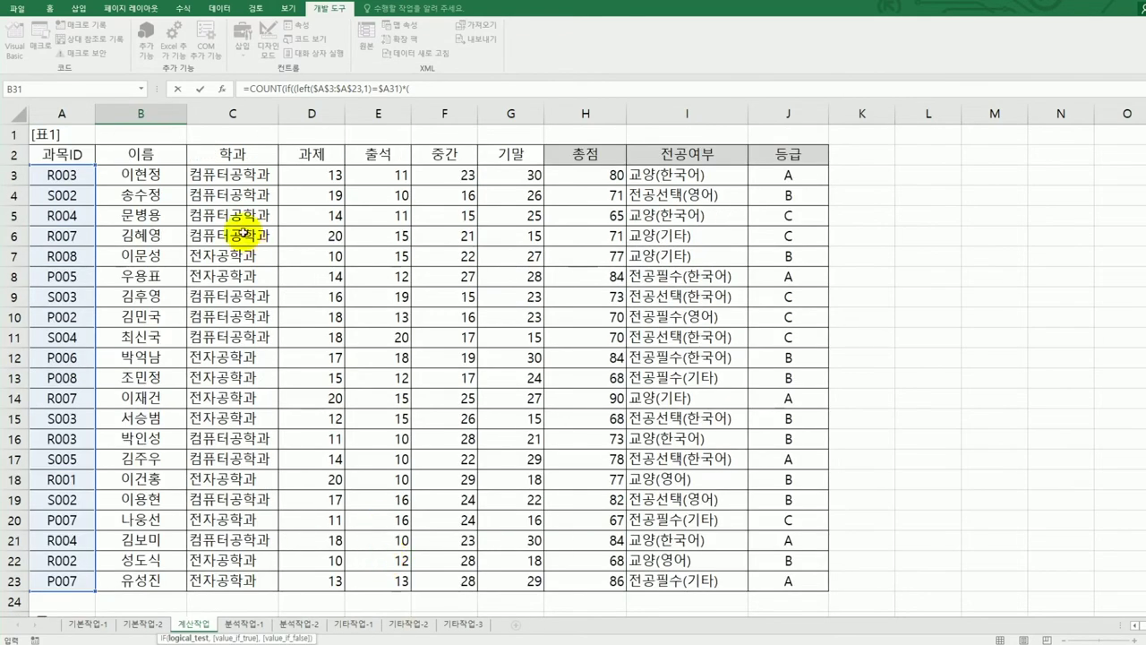
left_click_drag(231, 172, 224, 579)
key("F4")
scroll(224, 577, "down", 5)
type("=")
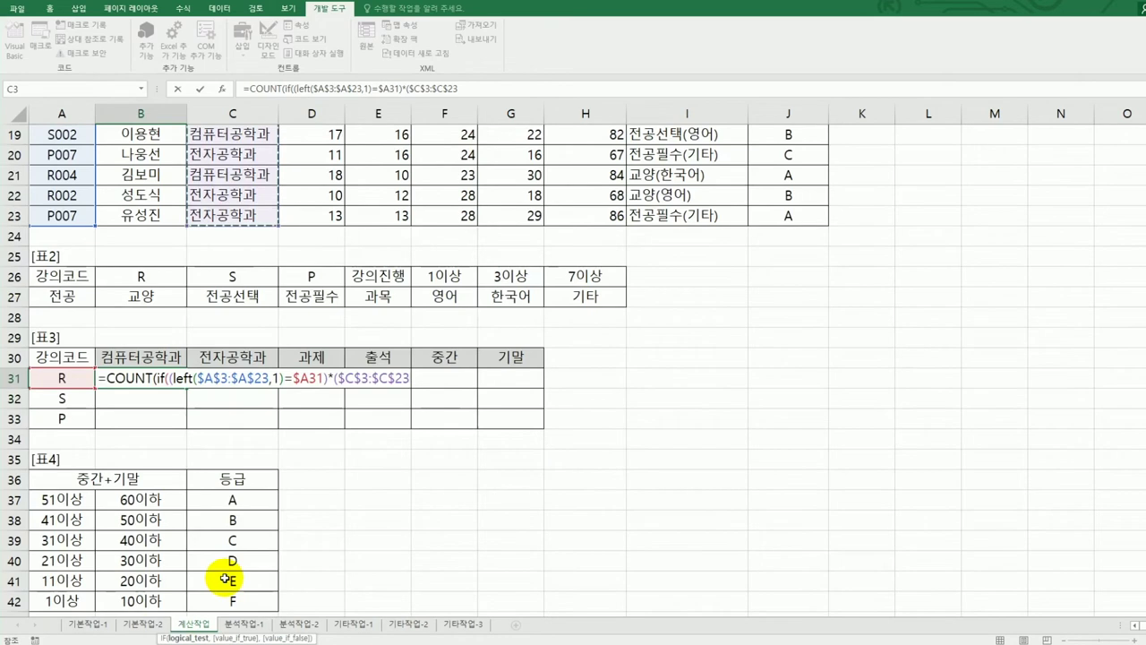
left_click(169, 361)
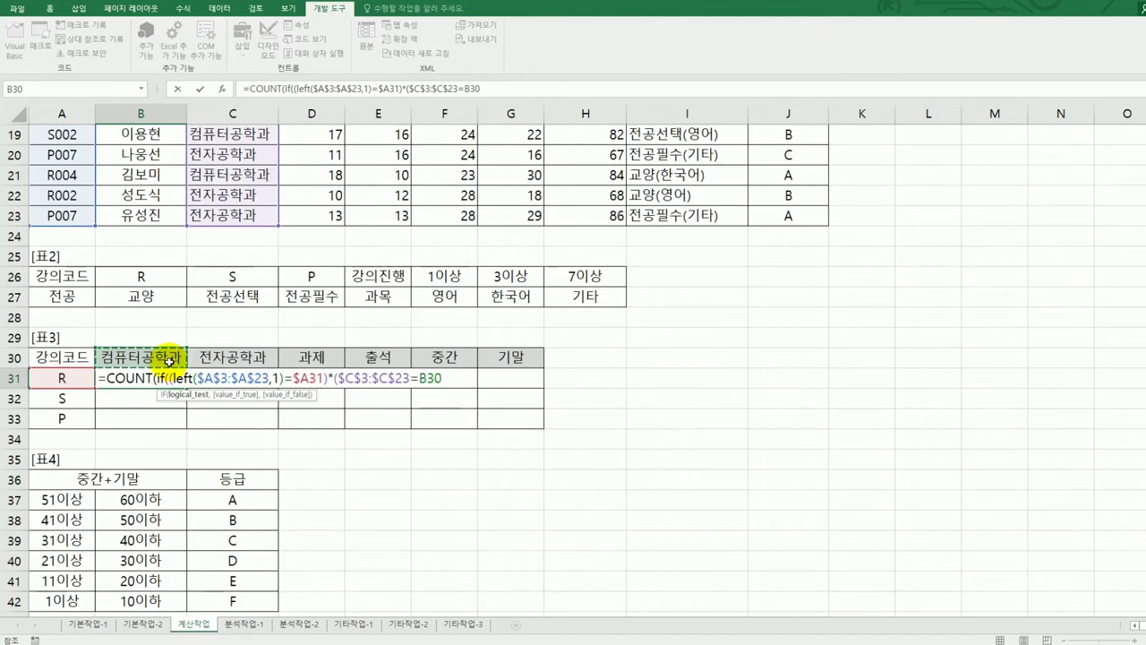
key("F4")
key("F4")
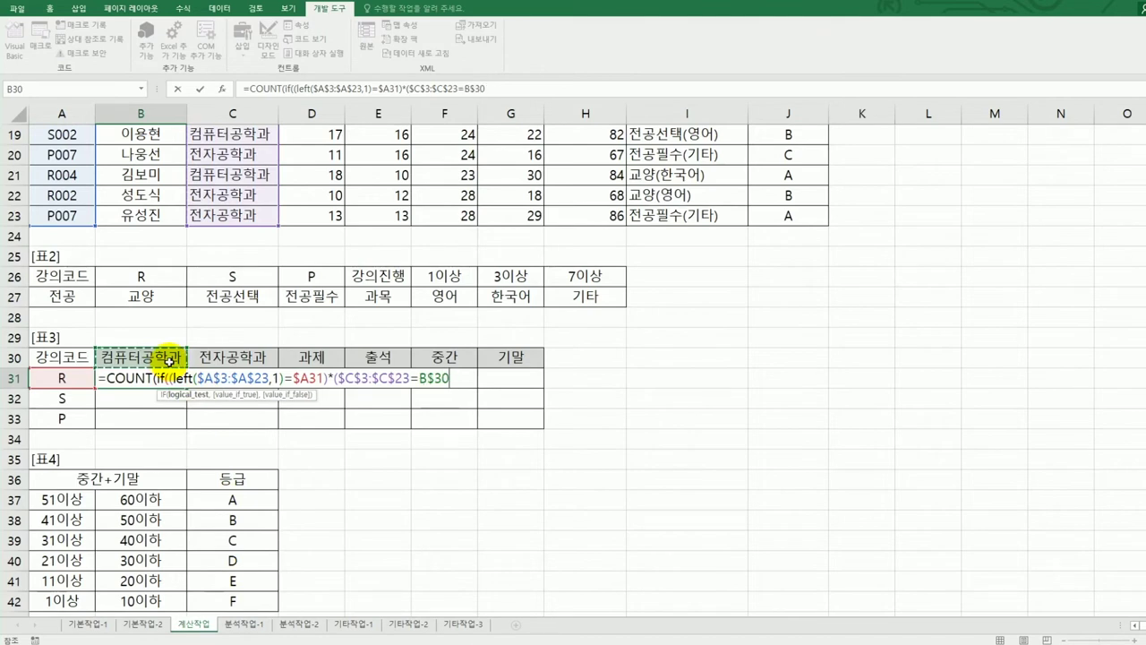
Return 1 when both conditions hold, enter the COUNT formula as an array formula, and fill it across B31:C33.
type("),")
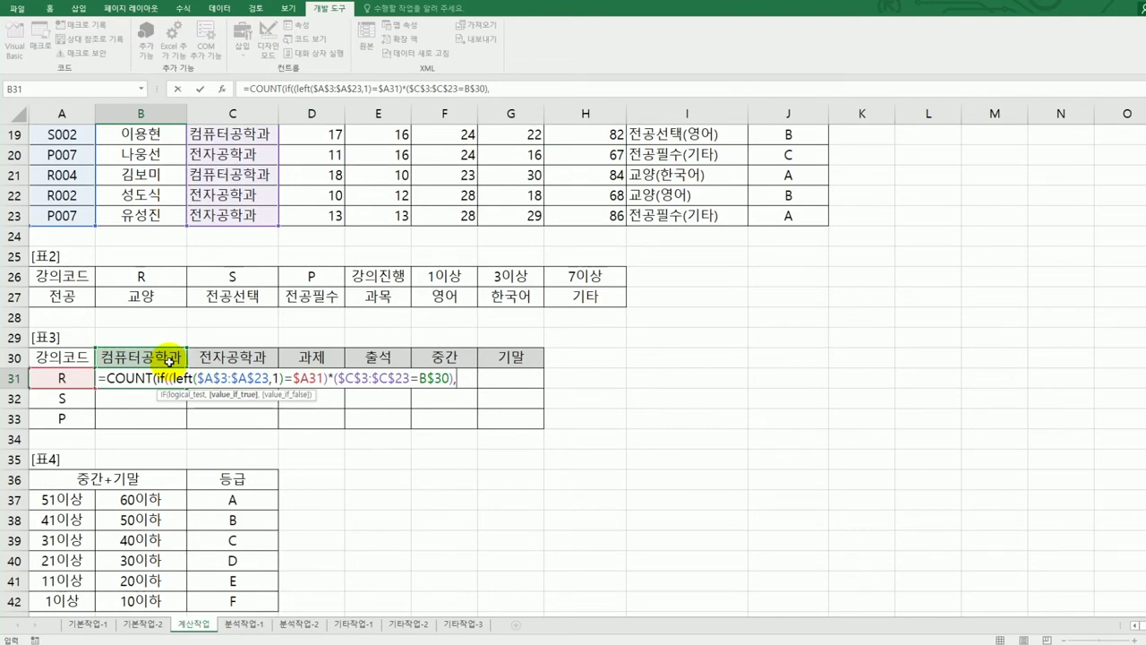
type("1)")
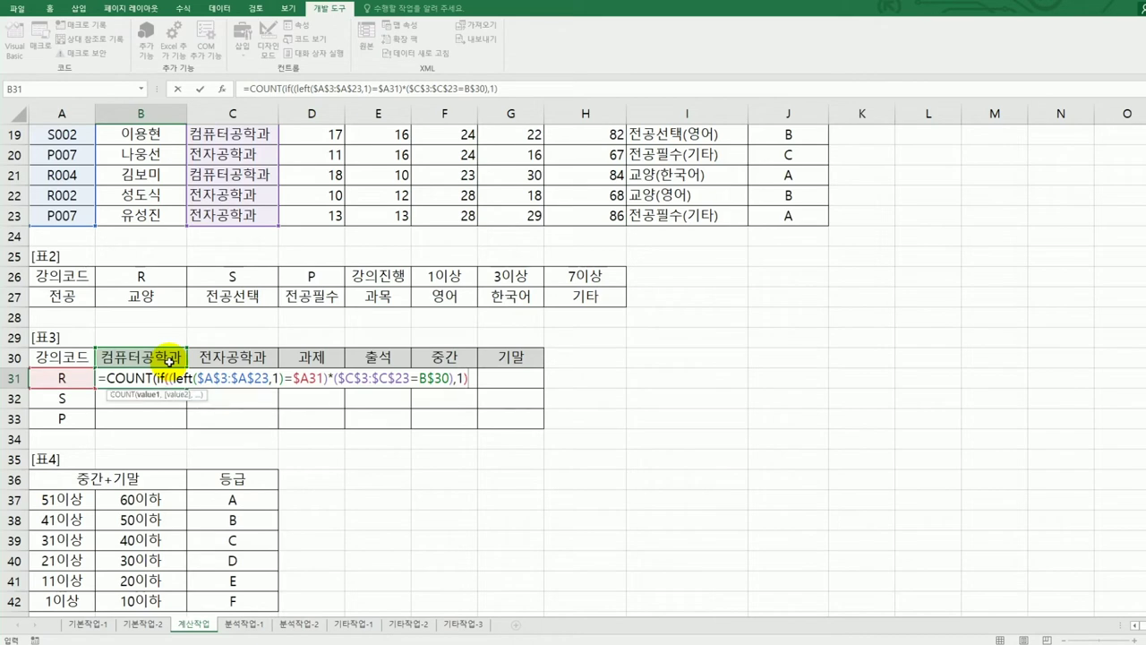
type(")")
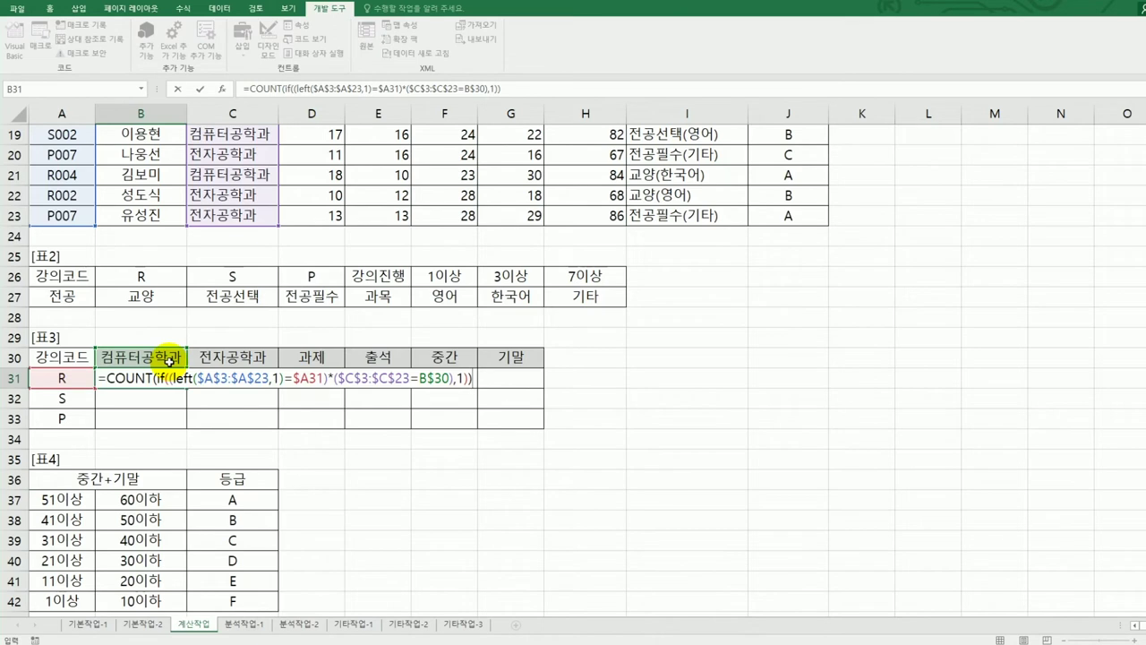
key("ctrl+shift+Return")
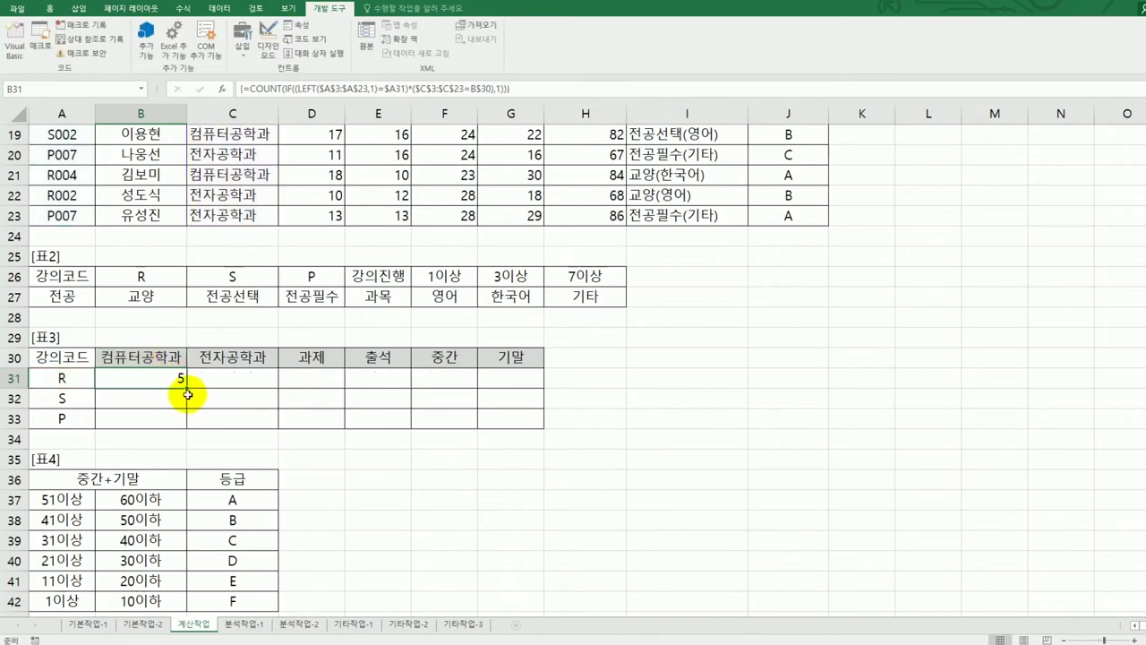
left_click_drag(185, 388, 252, 433)
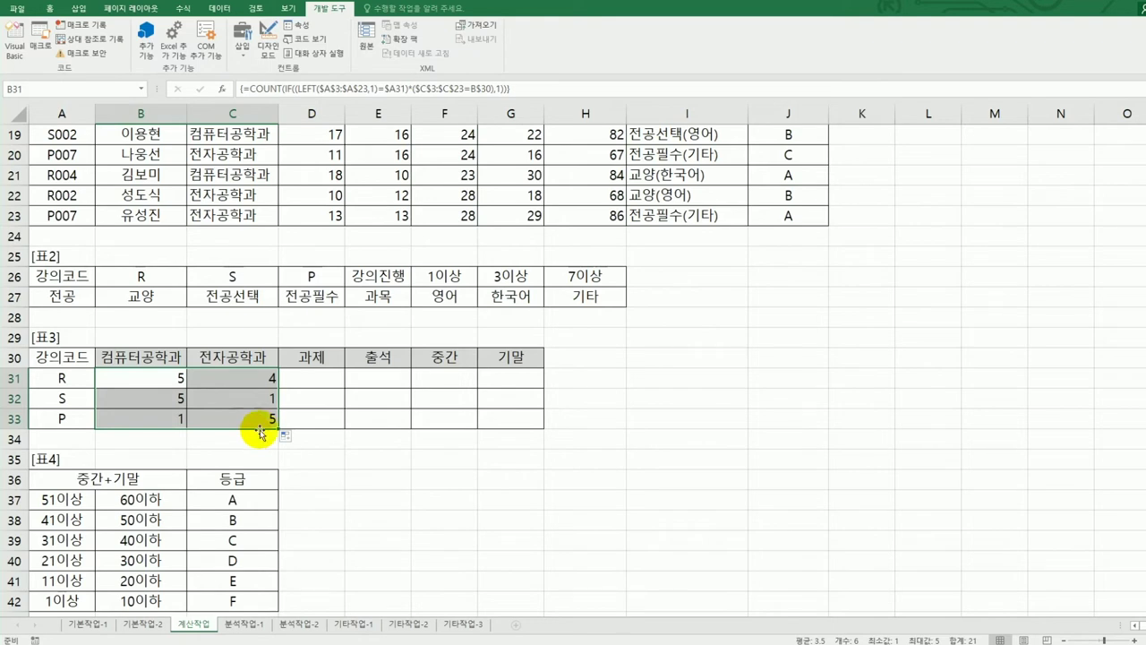
Start a MAX formula with a nested IF and a parenthesized LEFT in D31, the 과제 cell for code R in 표3.
left_click(304, 380)
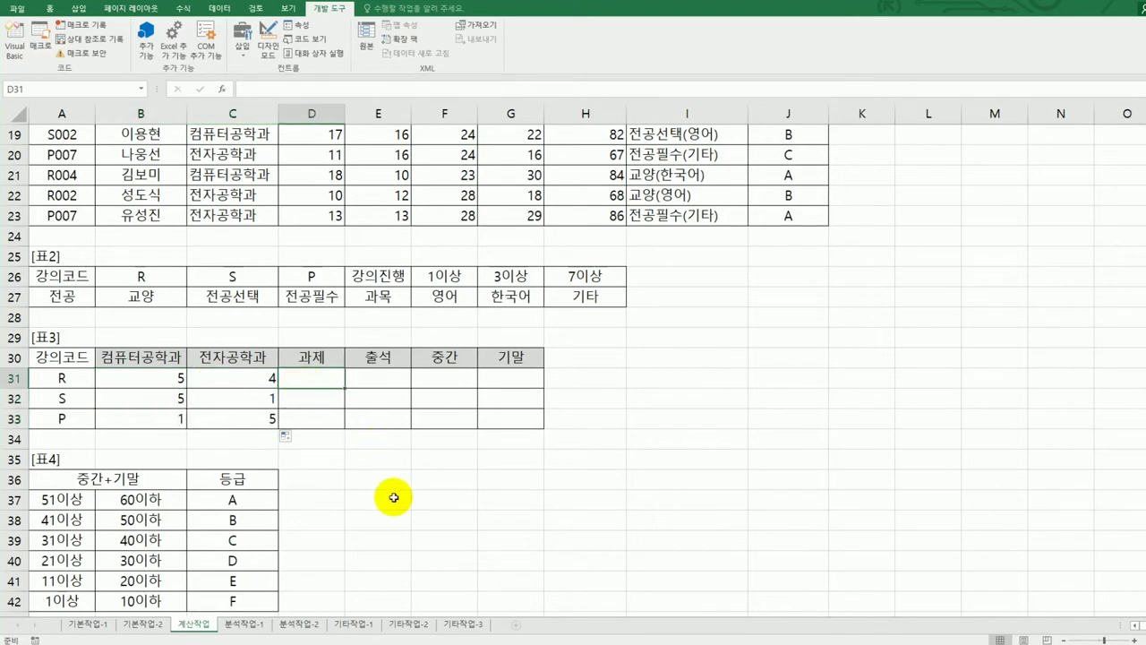
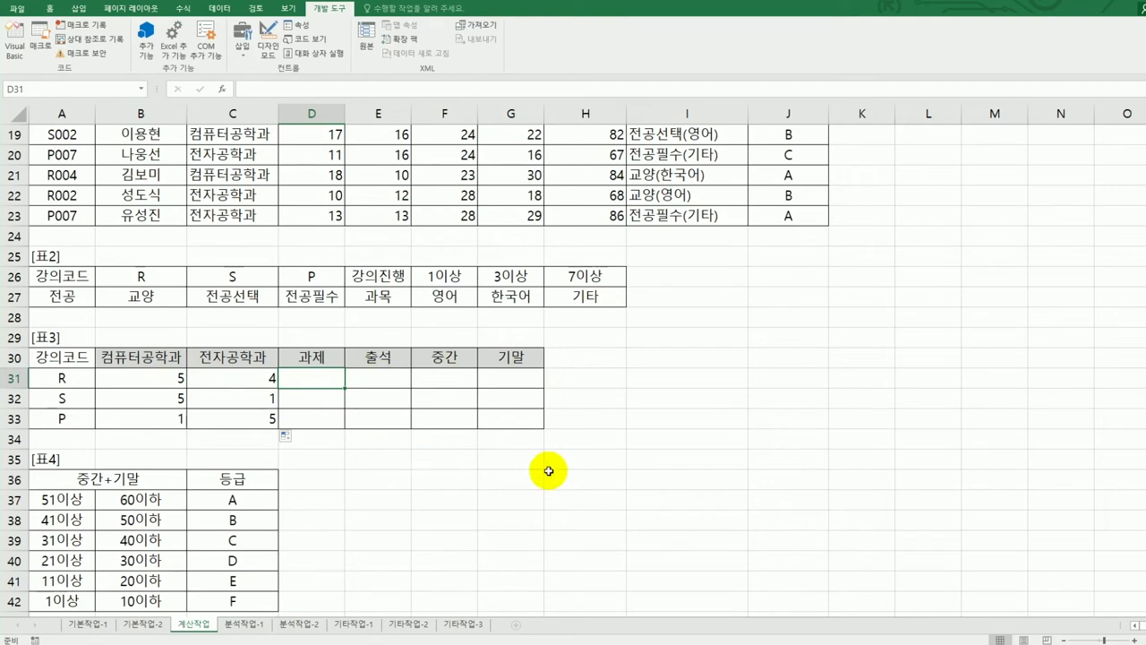
type("=")
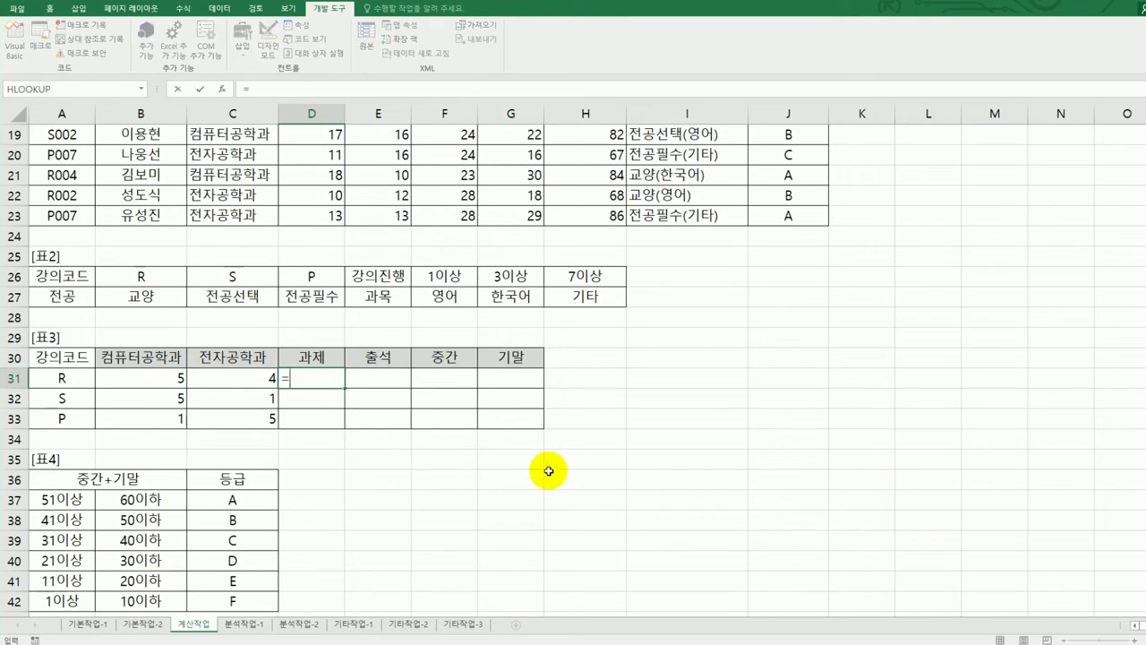
type("max")
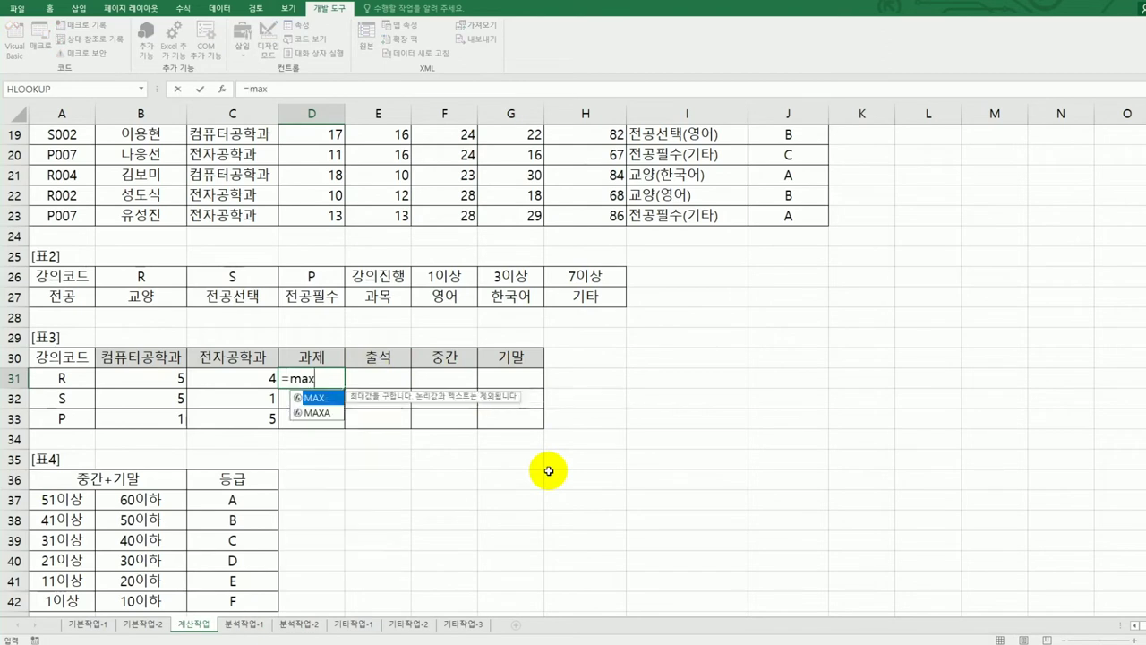
type("(i")
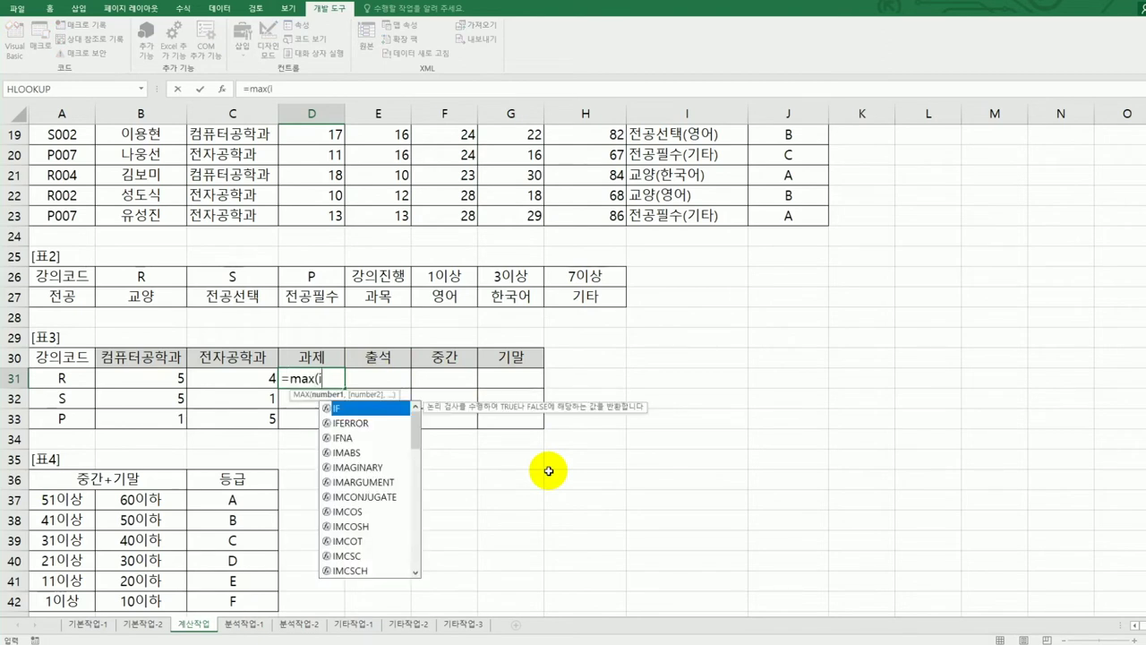
type("f(")
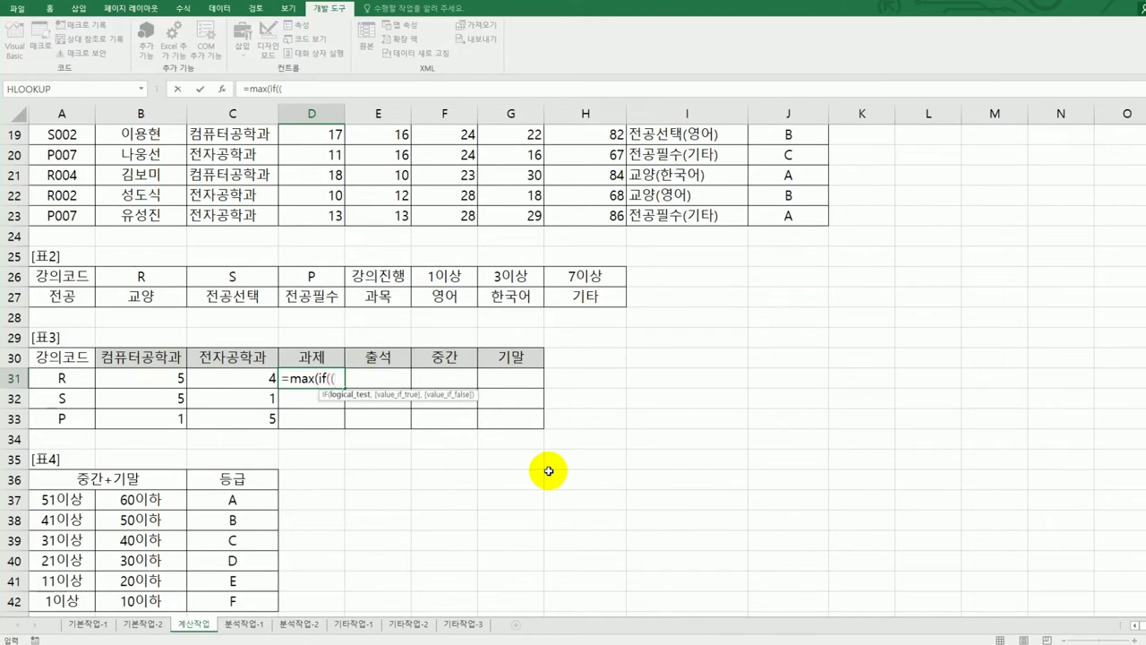
type("(left(")
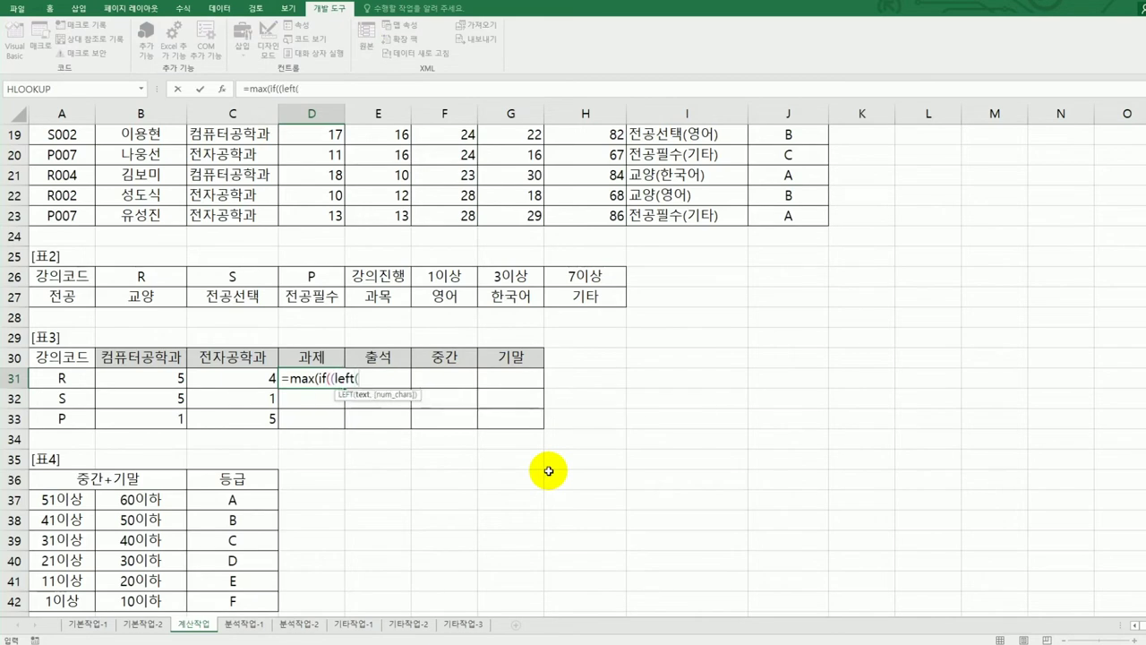
Make the LEFT take 1 character from the absolute 과목ID range $A$3:$A$23 and add an equals comparison.
scroll(90, 269, "up", 6)
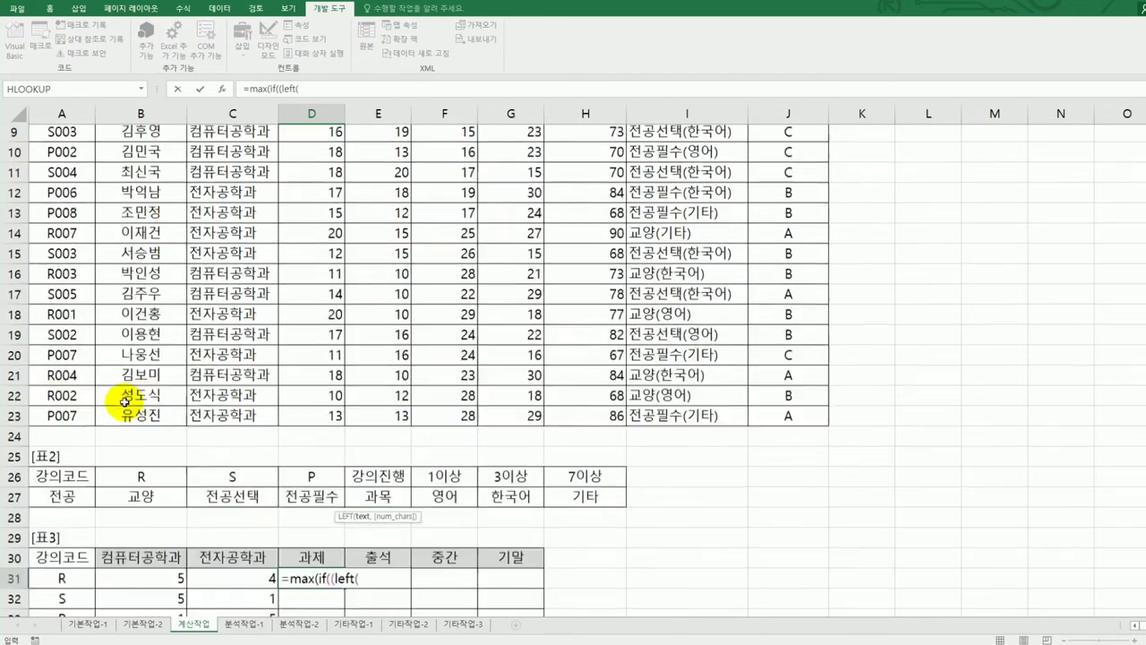
left_click_drag(62, 179, 65, 577)
scroll(64, 578, "down", 6)
key("F4")
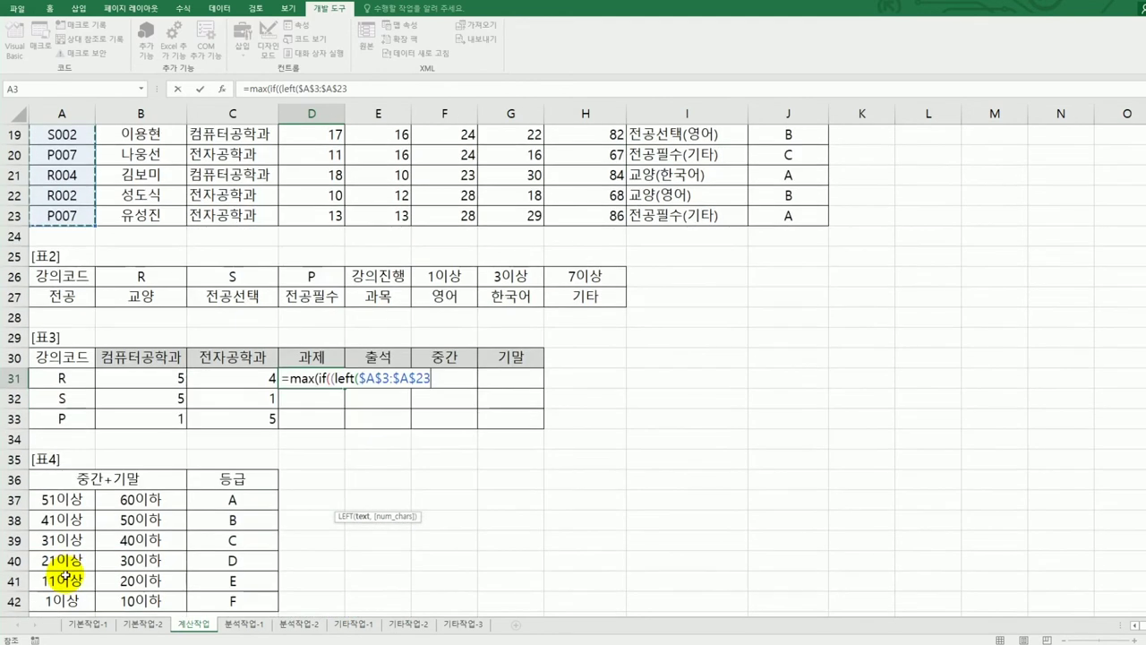
type(",1")
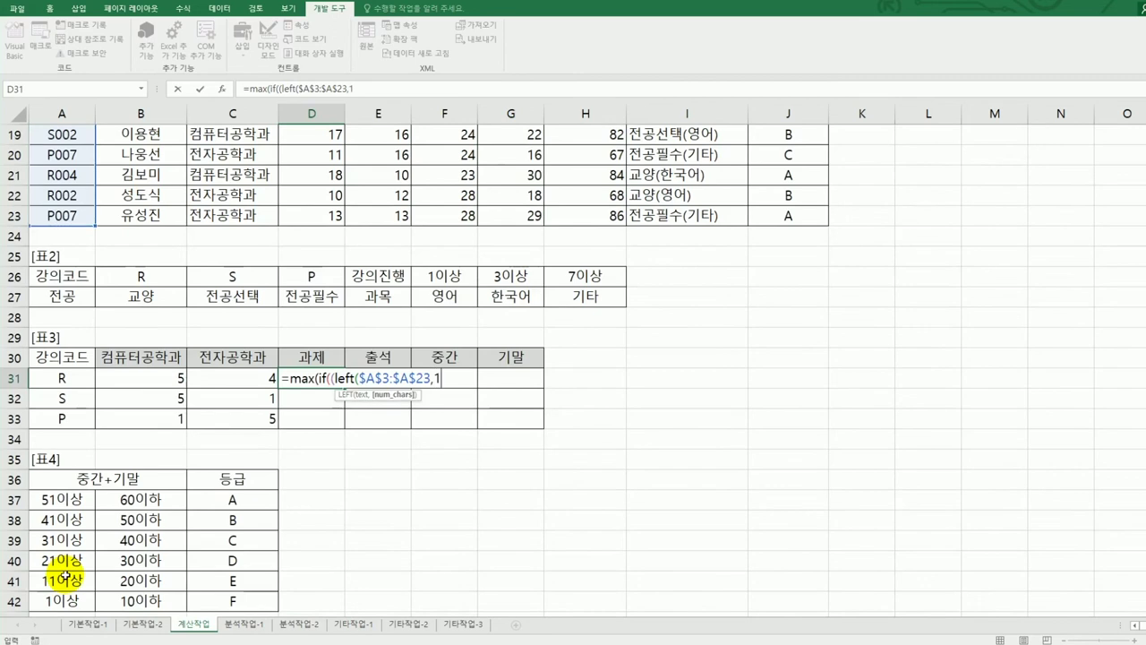
type(")=")
Complete the MAX formula's condition by comparing with the column-locked code cell $A31 and close its parenthesis.
key("Left")
key("Left")
key("Left")
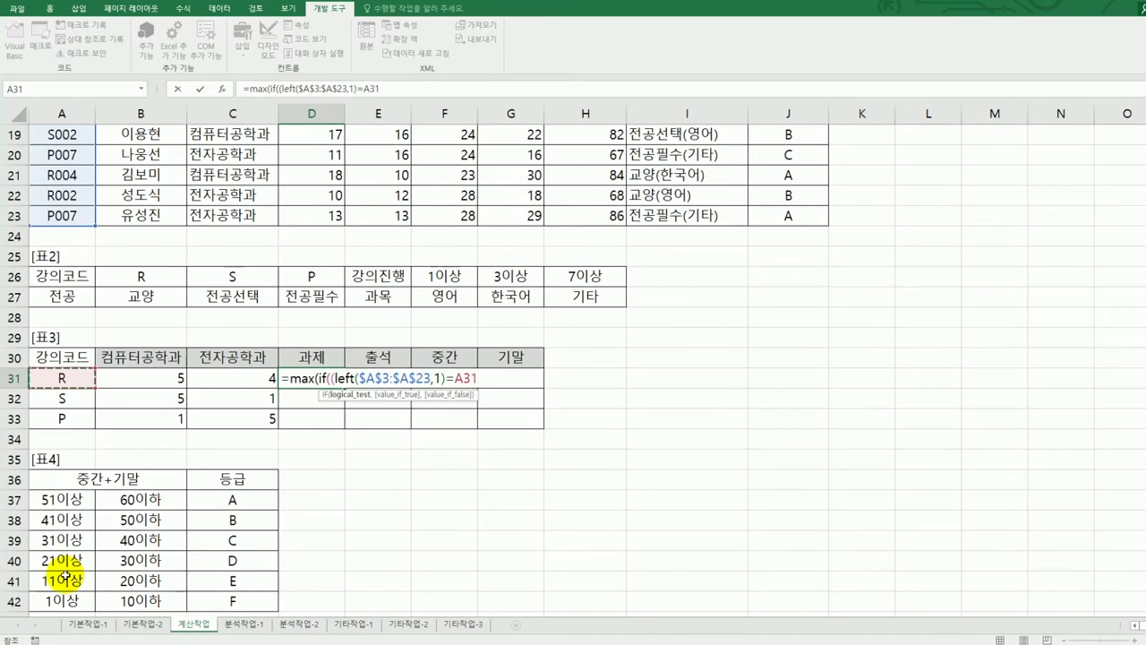
key("F4")
key("F4")
key("F4")
type(")")
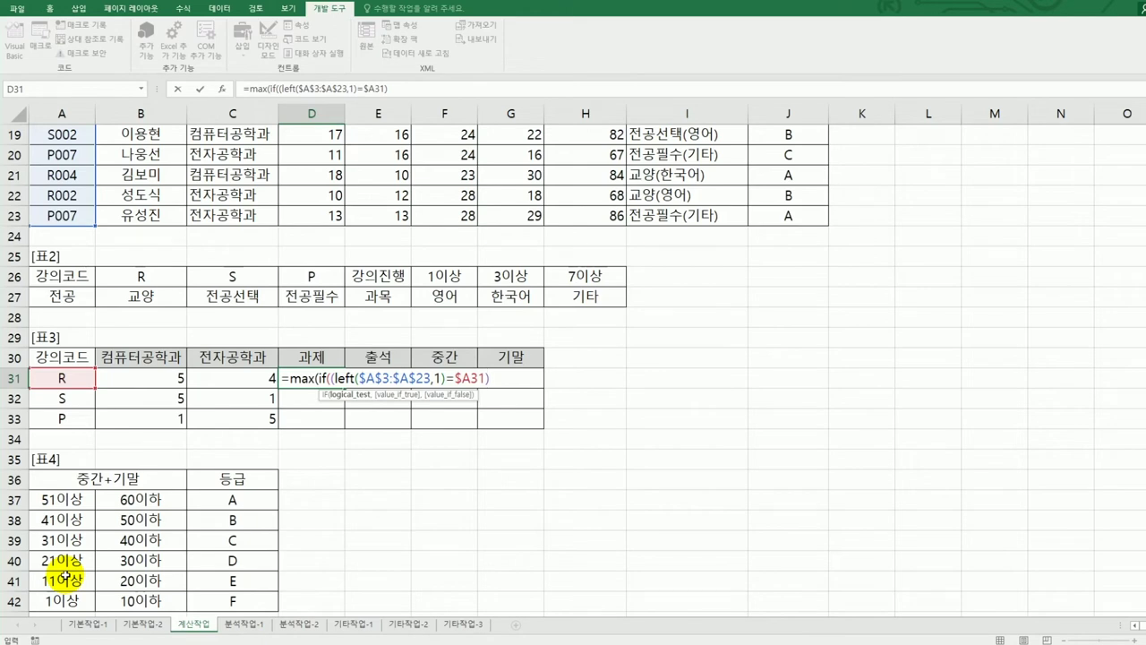
Remove the redundant opening and closing parentheses around the LEFT comparison in D31's MAX formula.
key("BackSpace")
left_click(327, 380)
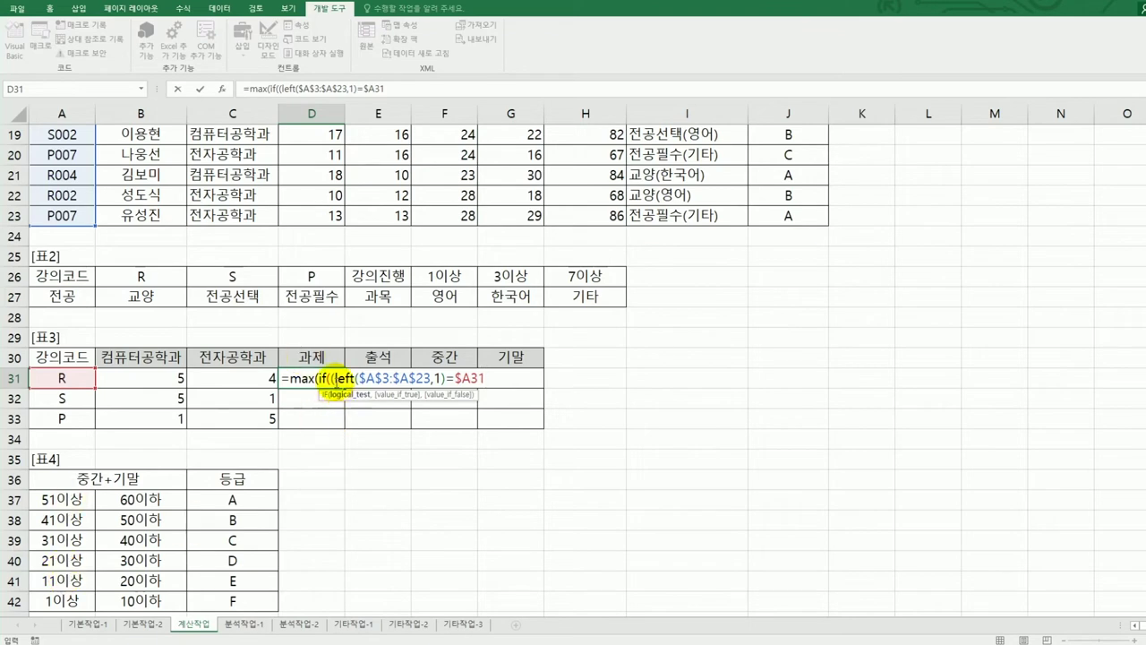
key("BackSpace")
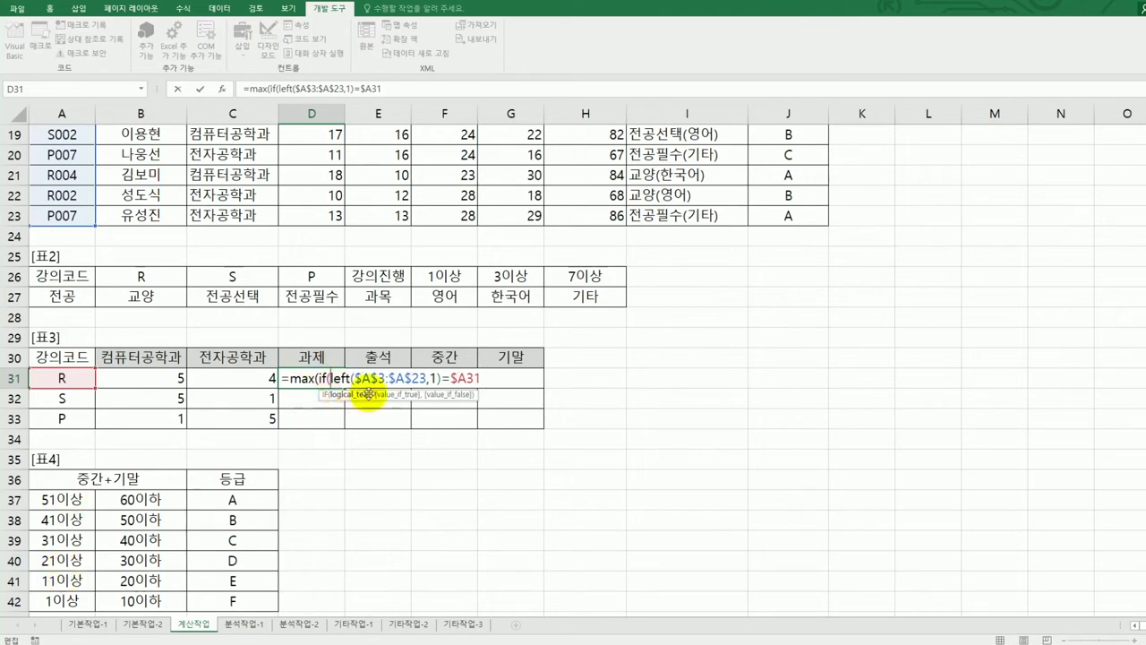
left_click(483, 378)
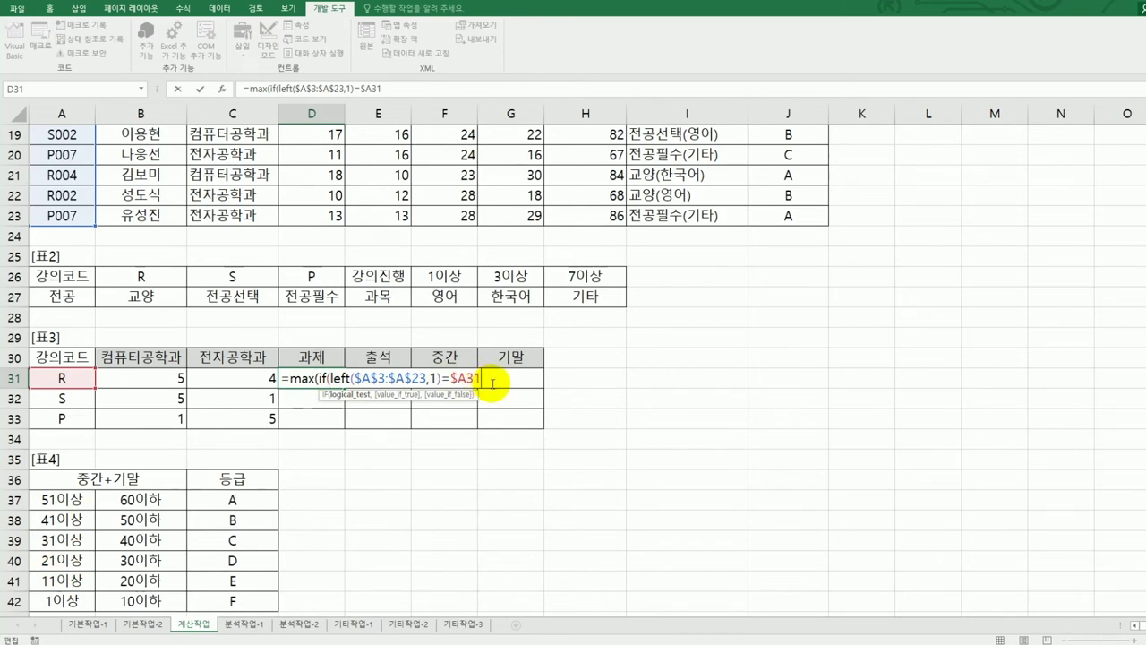
Make the IF return 표1's 과제 scores, referenced as the row-locked range D$3:D$23.
type(",")
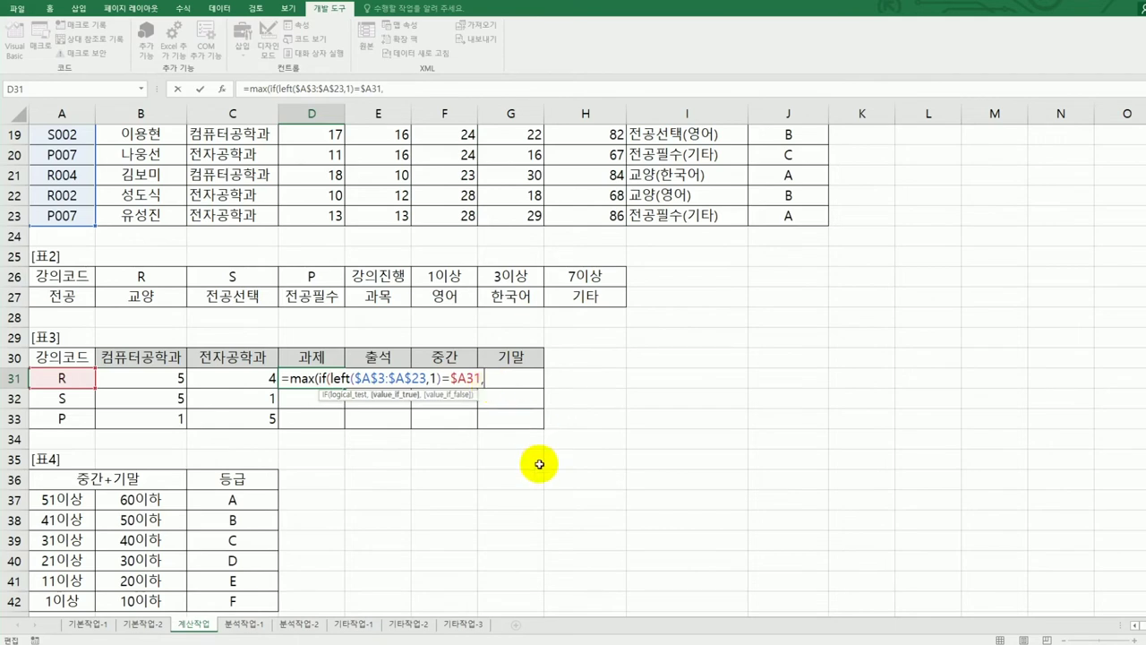
scroll(527, 496, "up", 6)
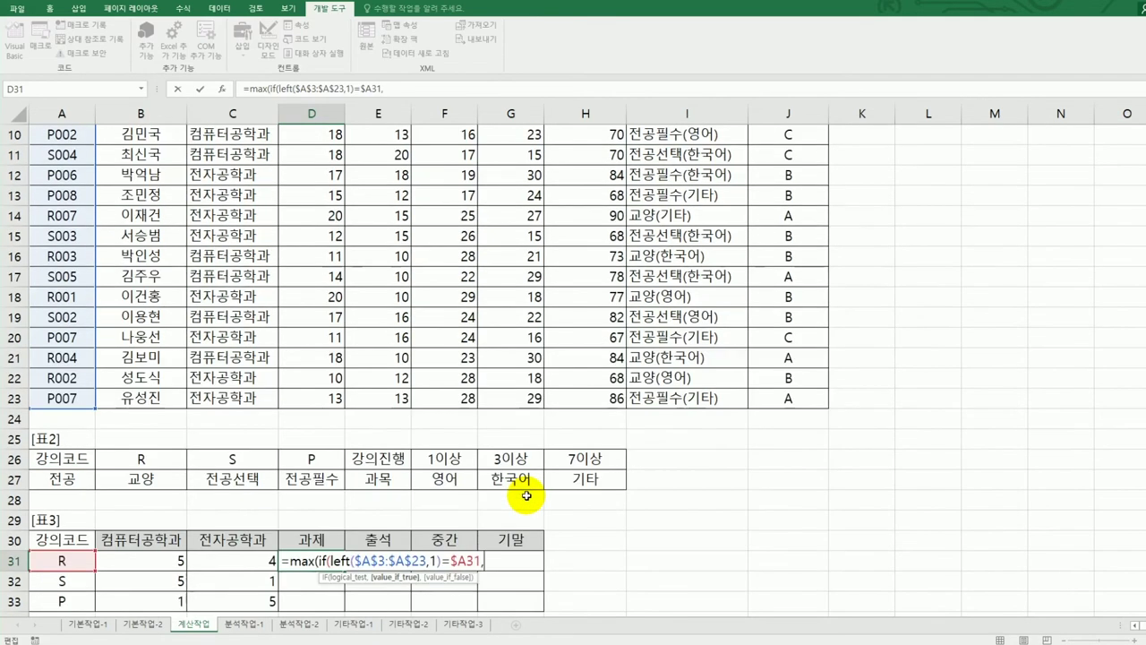
left_click_drag(320, 176, 301, 577)
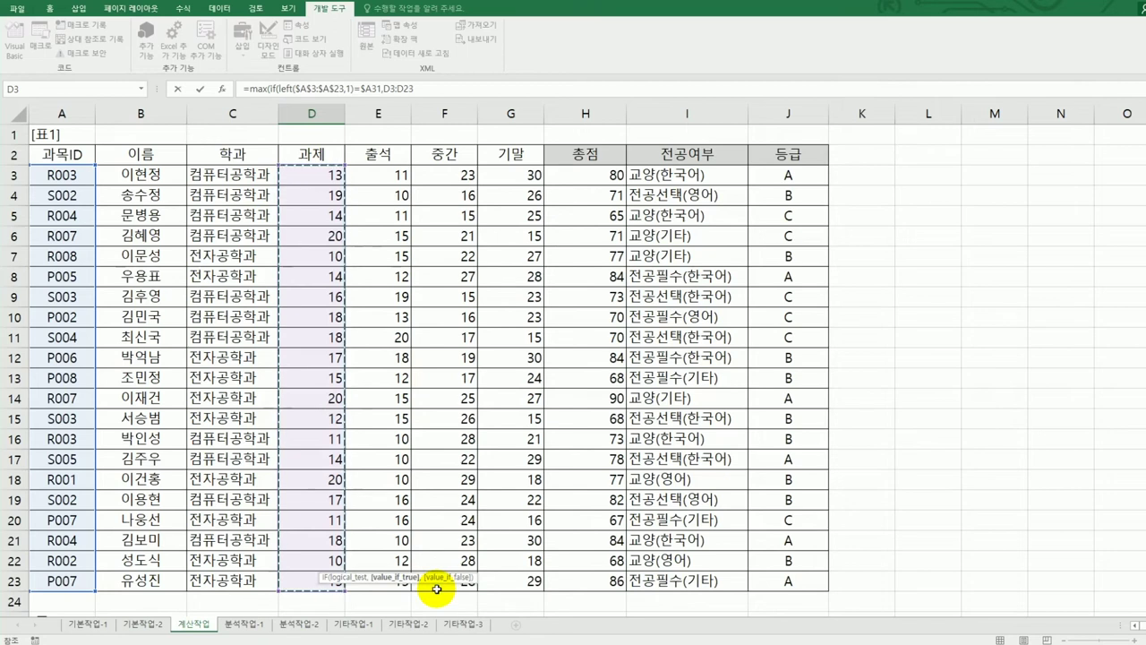
scroll(443, 578, "down", 2)
scroll(448, 571, "down", 3)
key("F4")
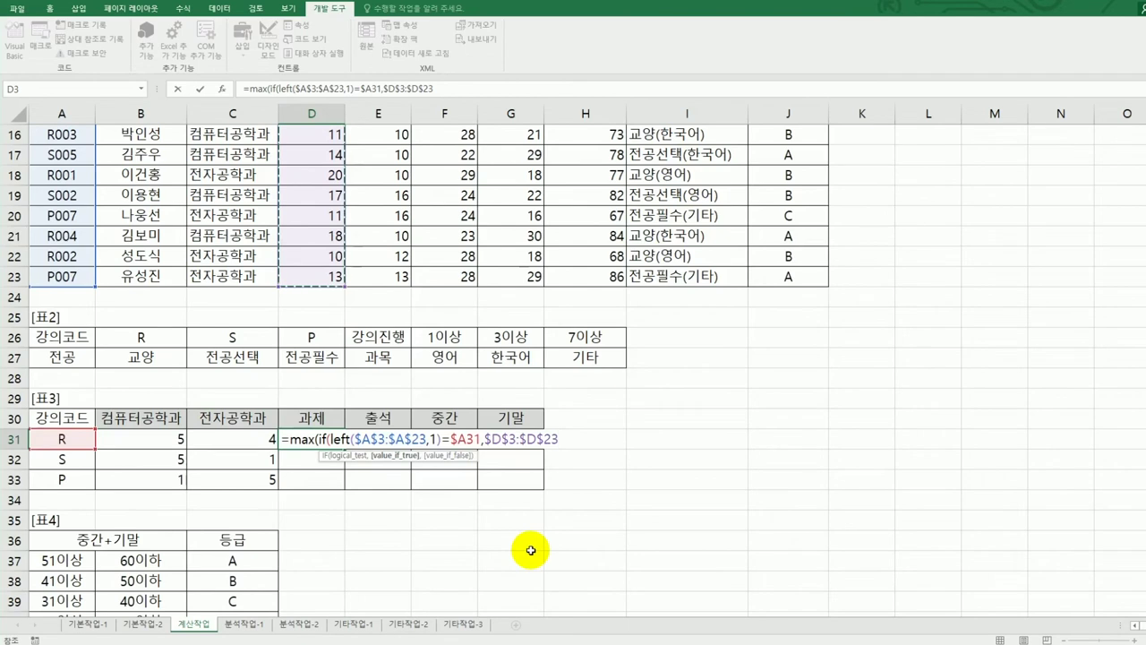
key("F4")
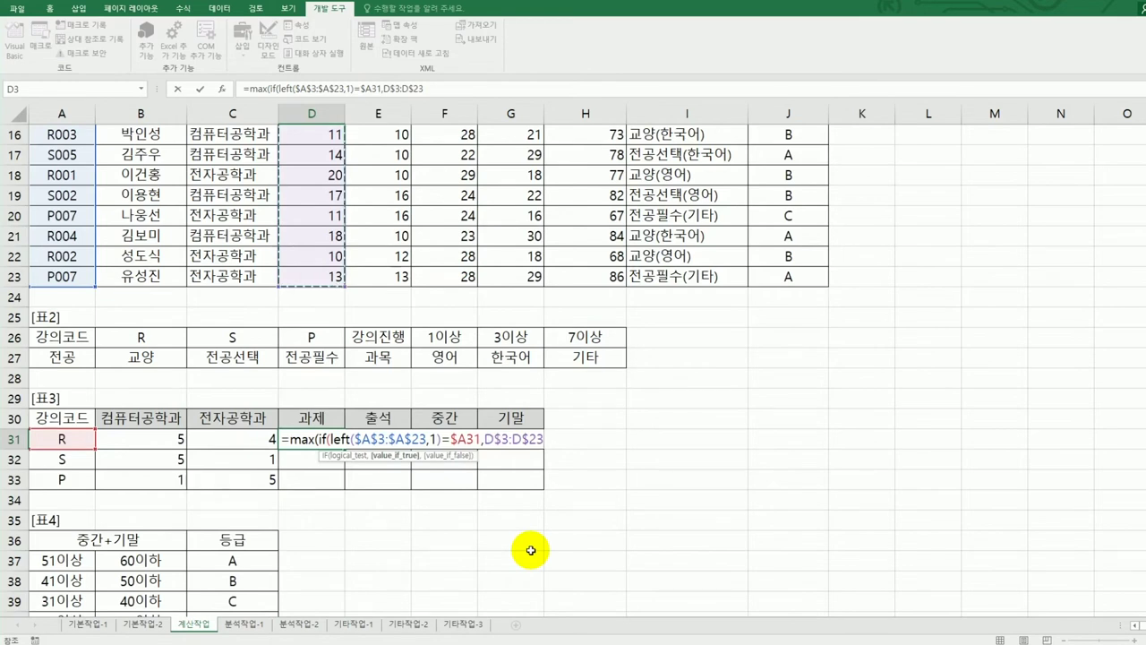
Close the IF and MAX, enter D31 as an array formula, and fill it across D31:G33.
type("))")
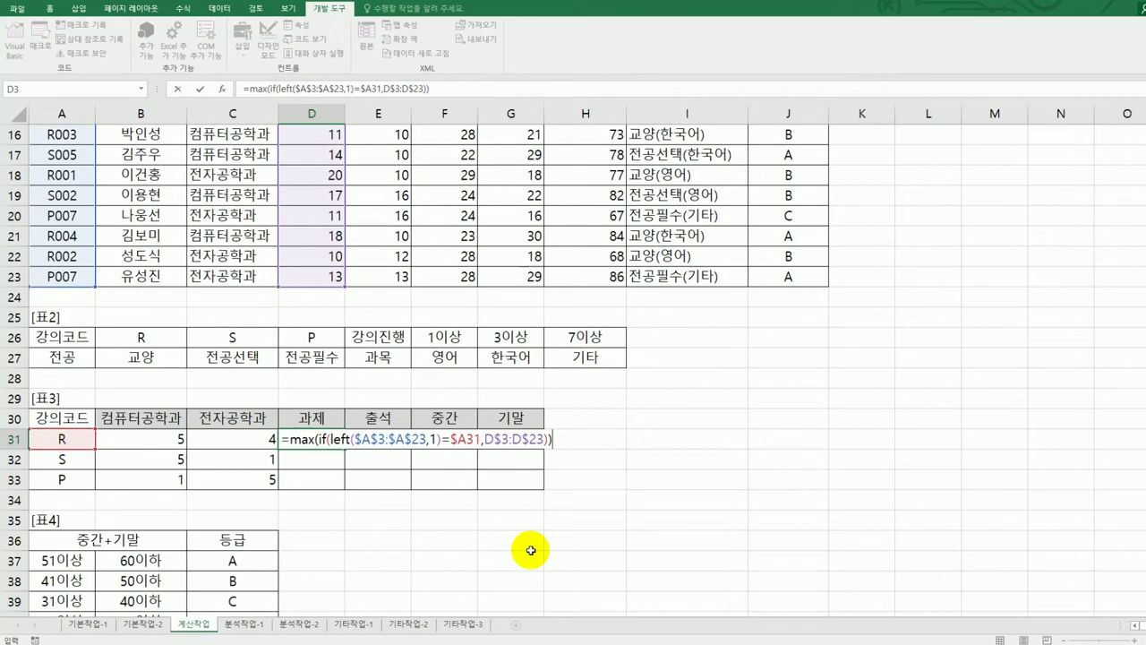
key("ctrl+shift+Return")
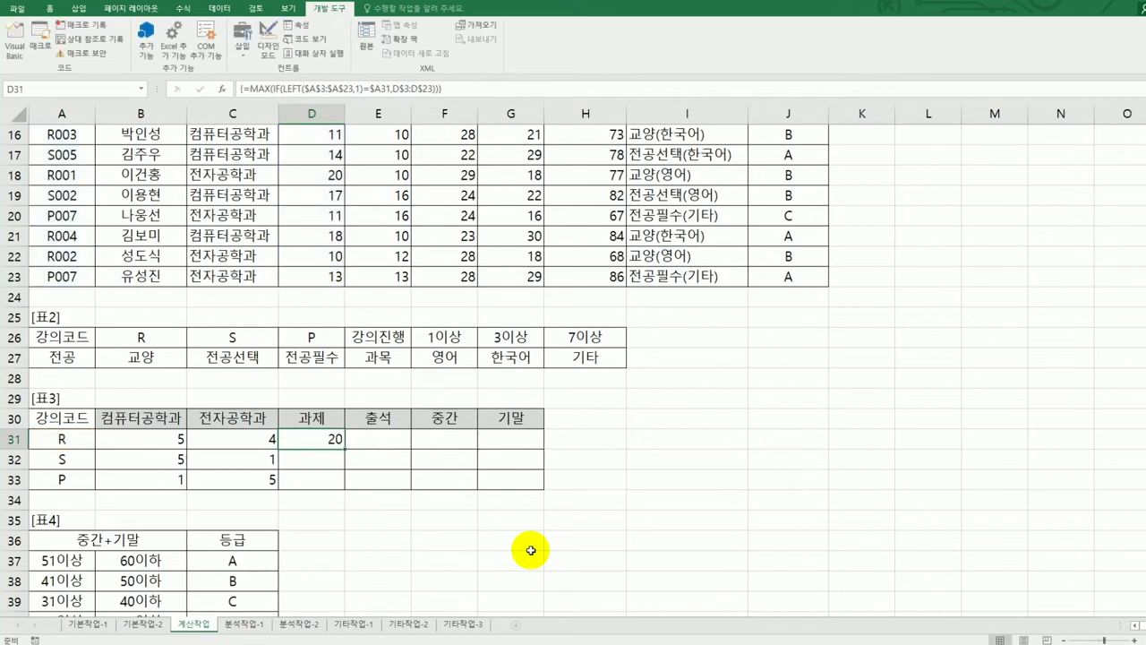
left_click_drag(345, 449, 531, 494)
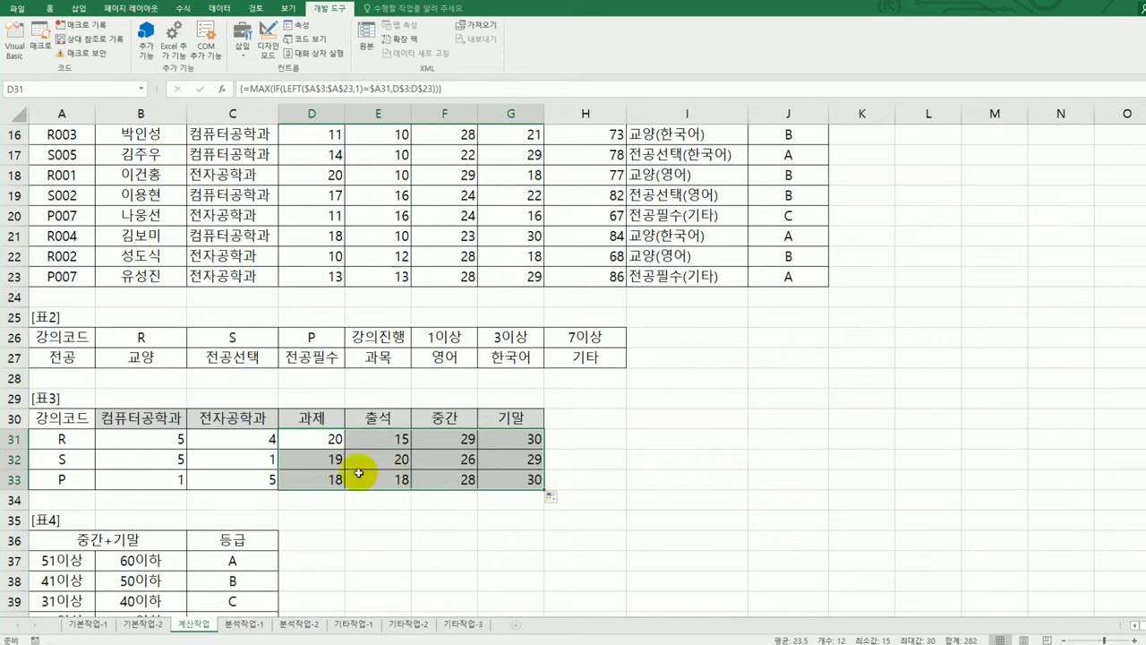
left_click(337, 441)
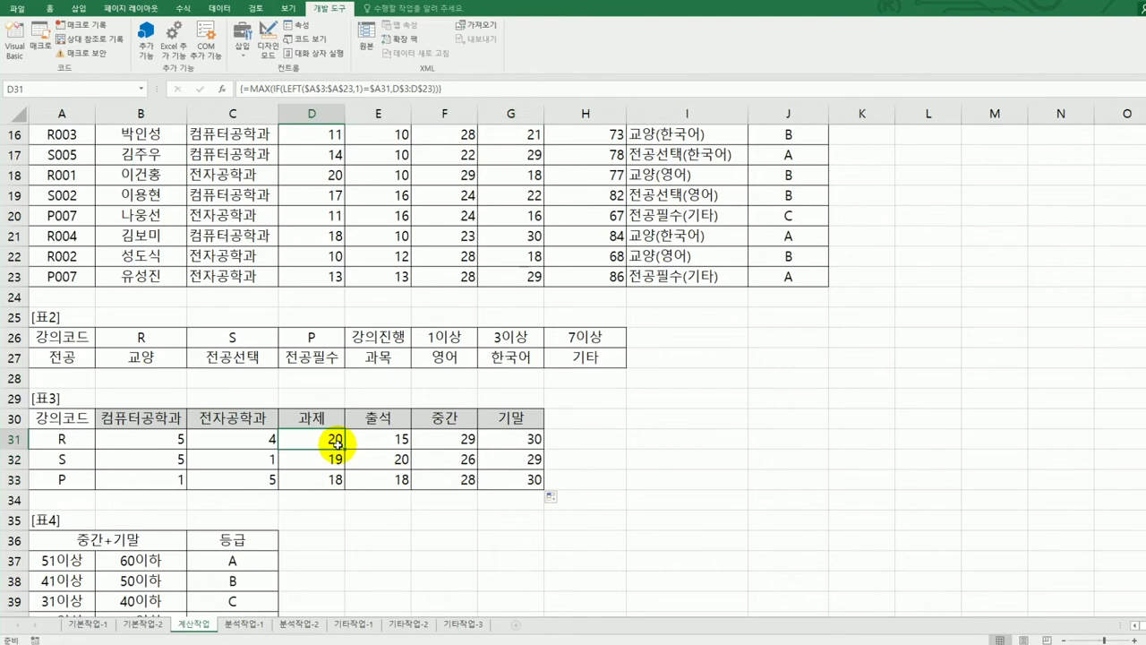
scroll(337, 442, "up", 5)
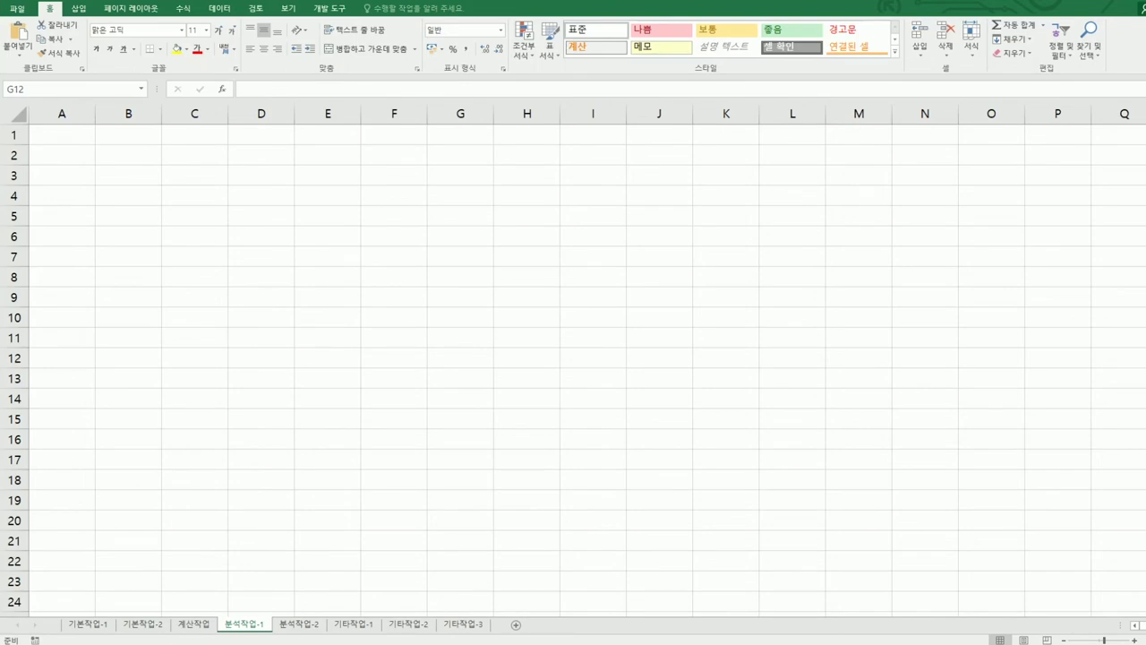
Start a Microsoft Query import at cell B4 of the 분석작업-1 sheet, with MS Access Database as the data source.
left_click(142, 160)
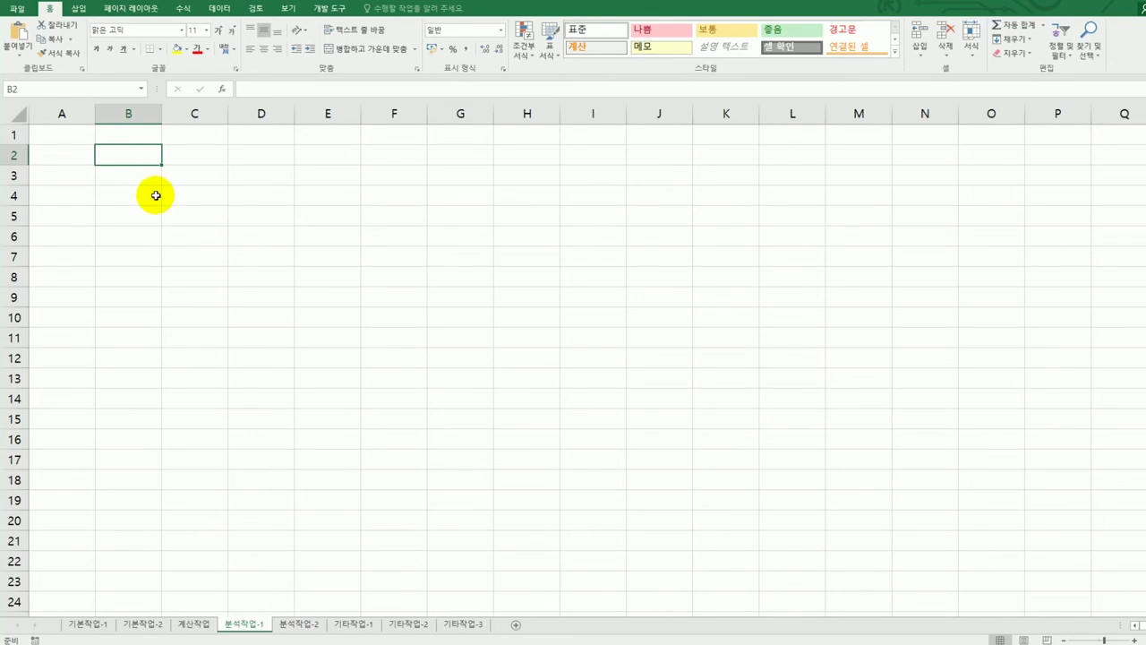
left_click(154, 196)
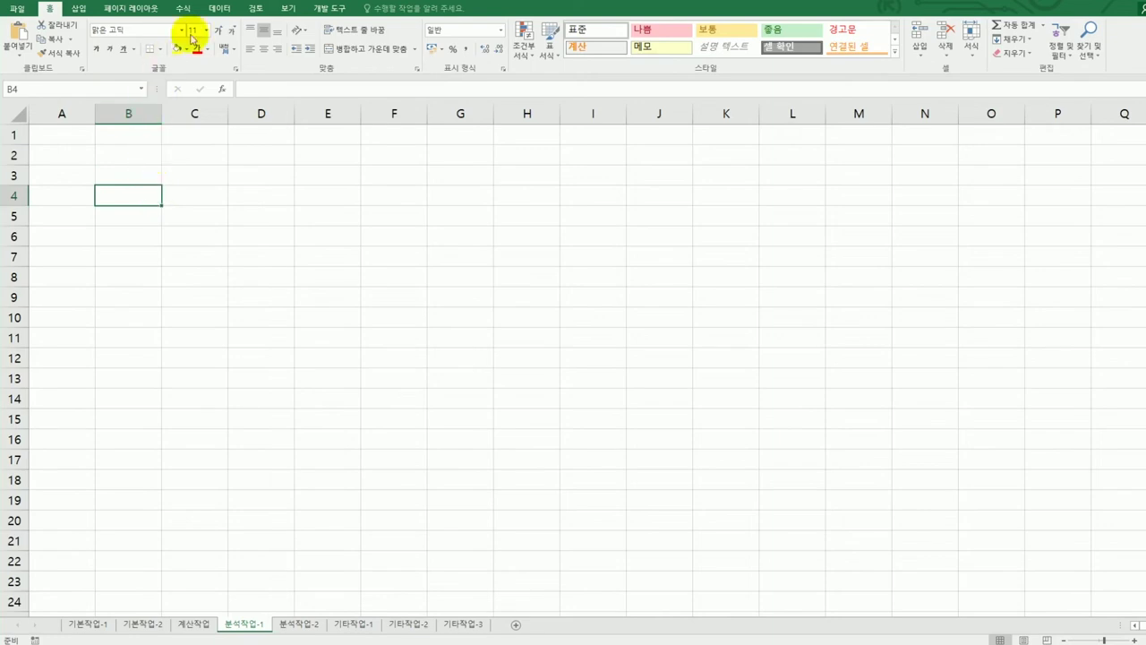
left_click(217, 9)
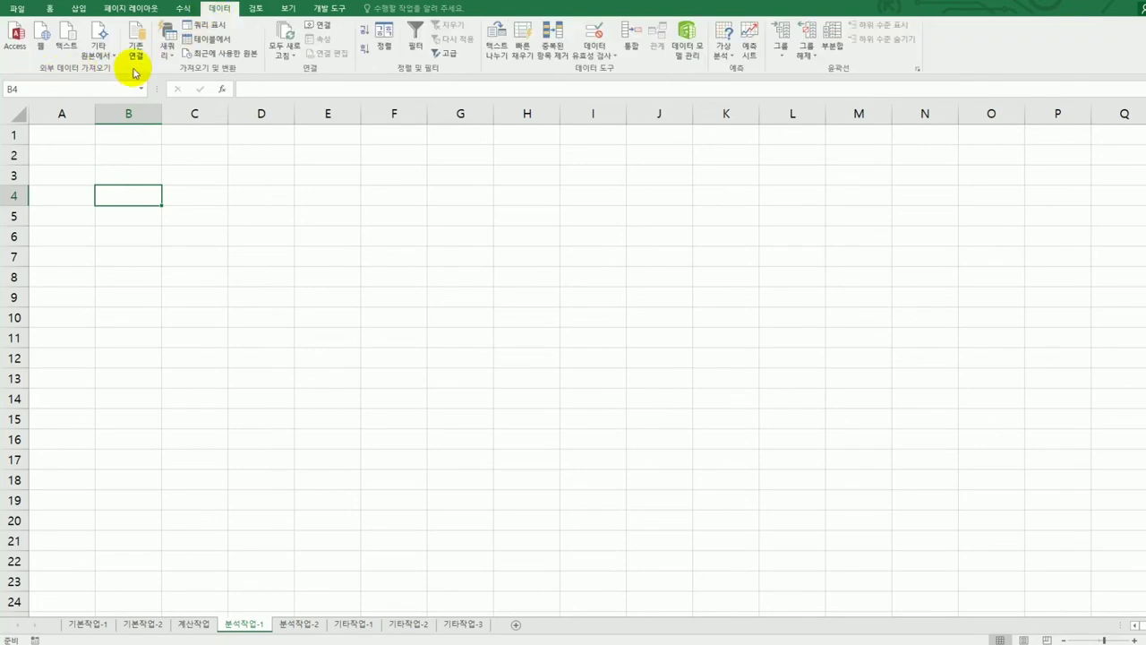
left_click(101, 49)
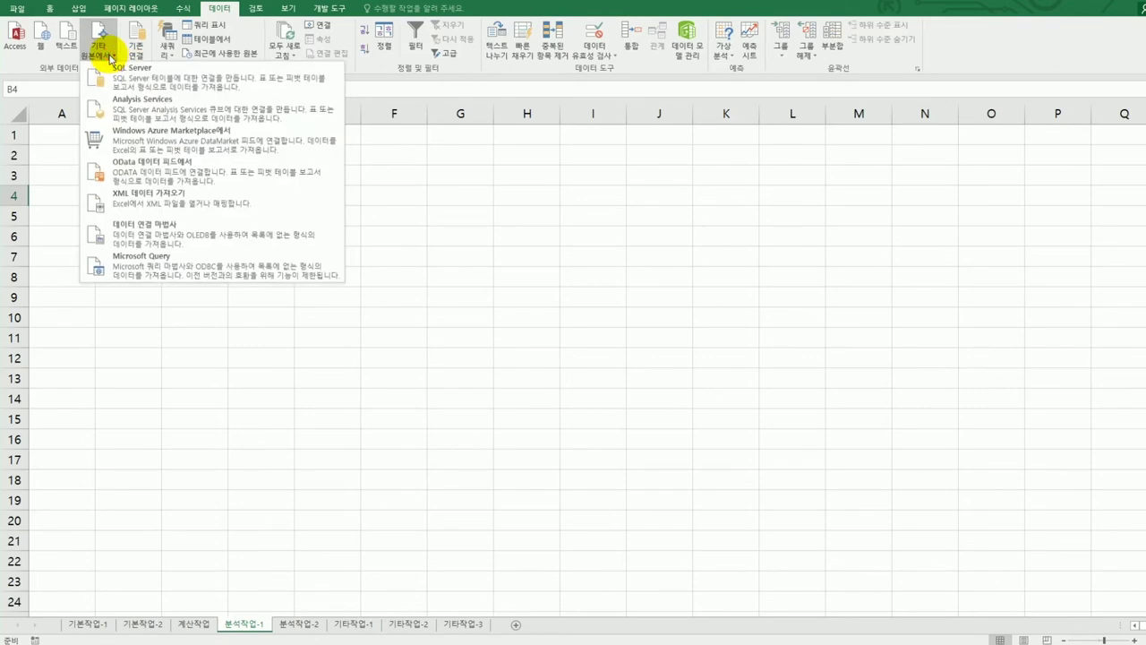
left_click(174, 277)
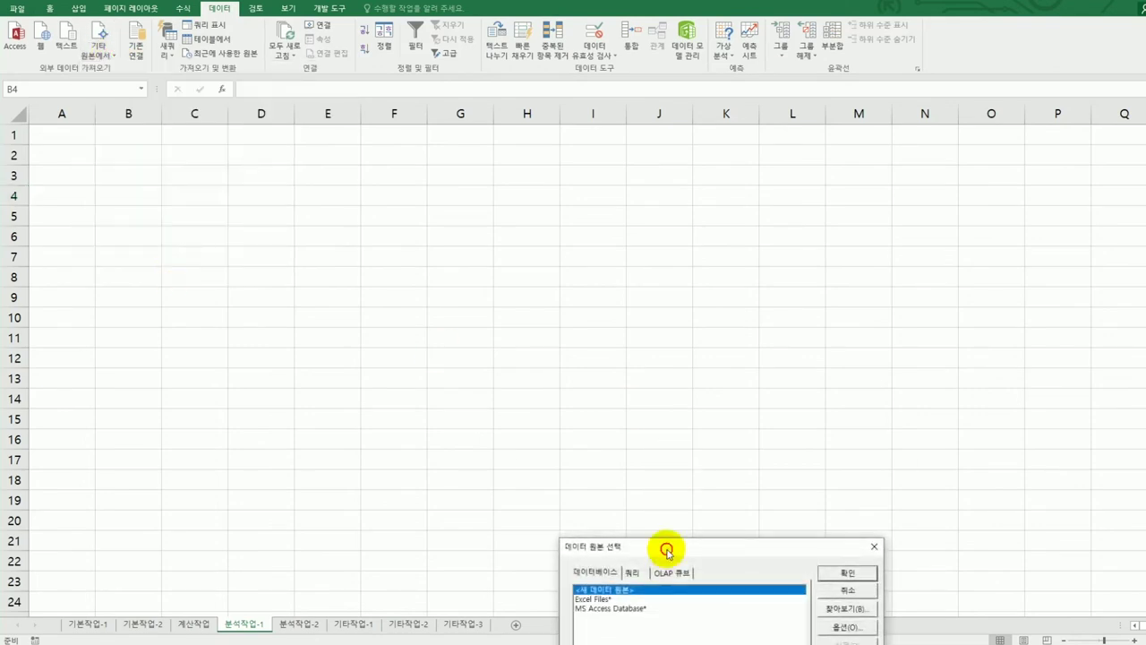
left_click_drag(667, 553, 574, 258)
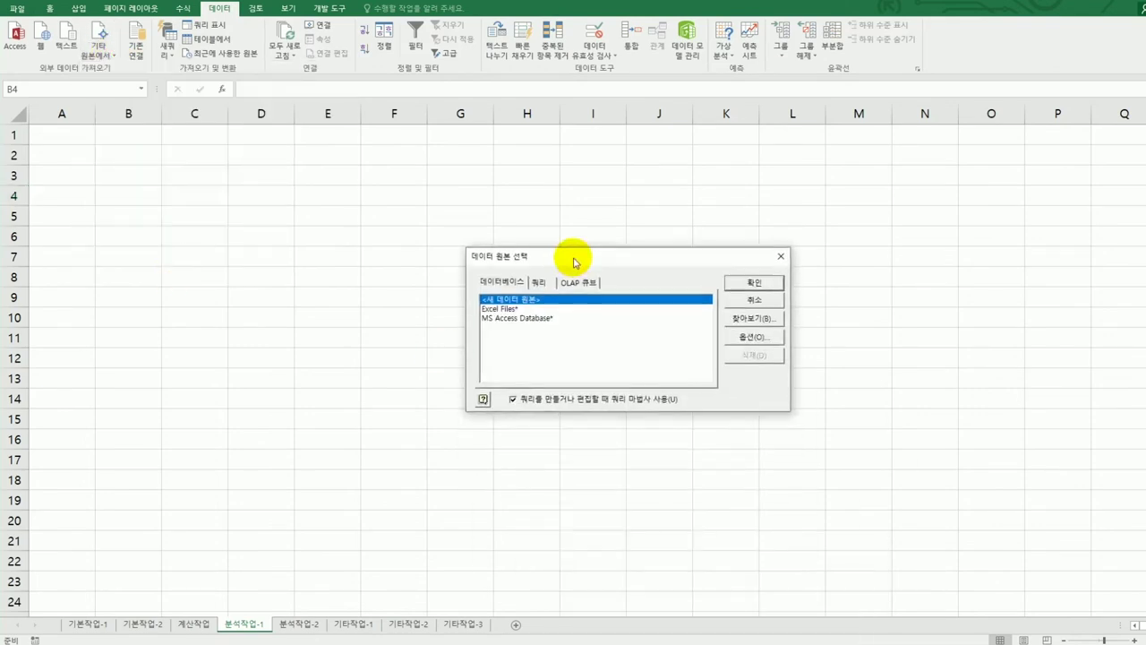
left_click(521, 315)
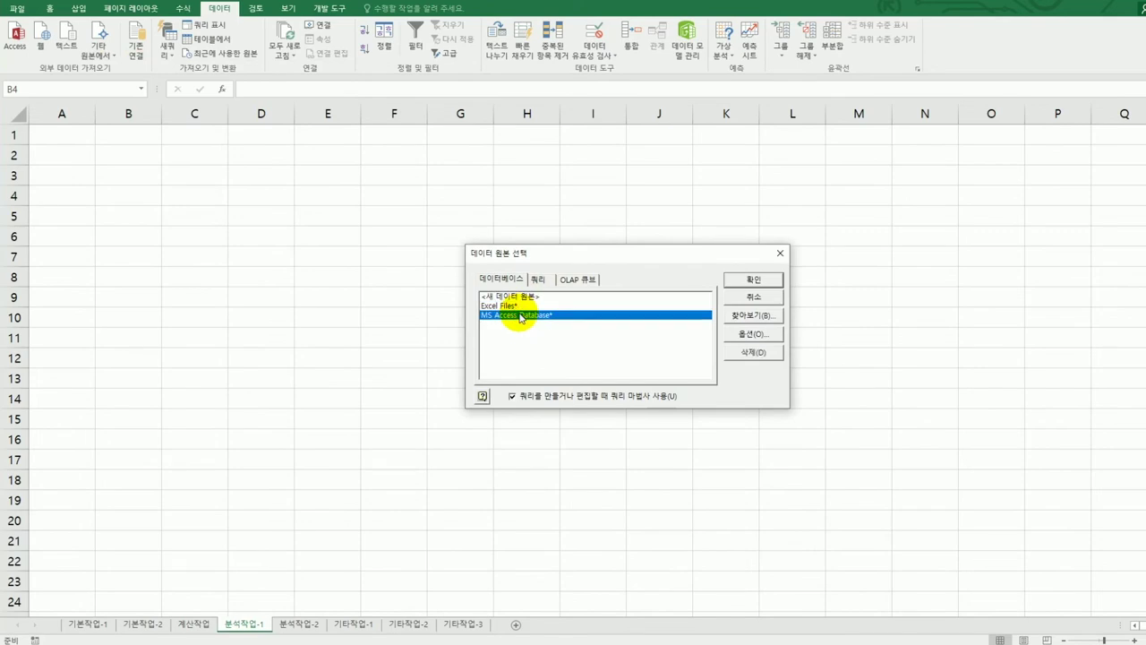
left_click(736, 279)
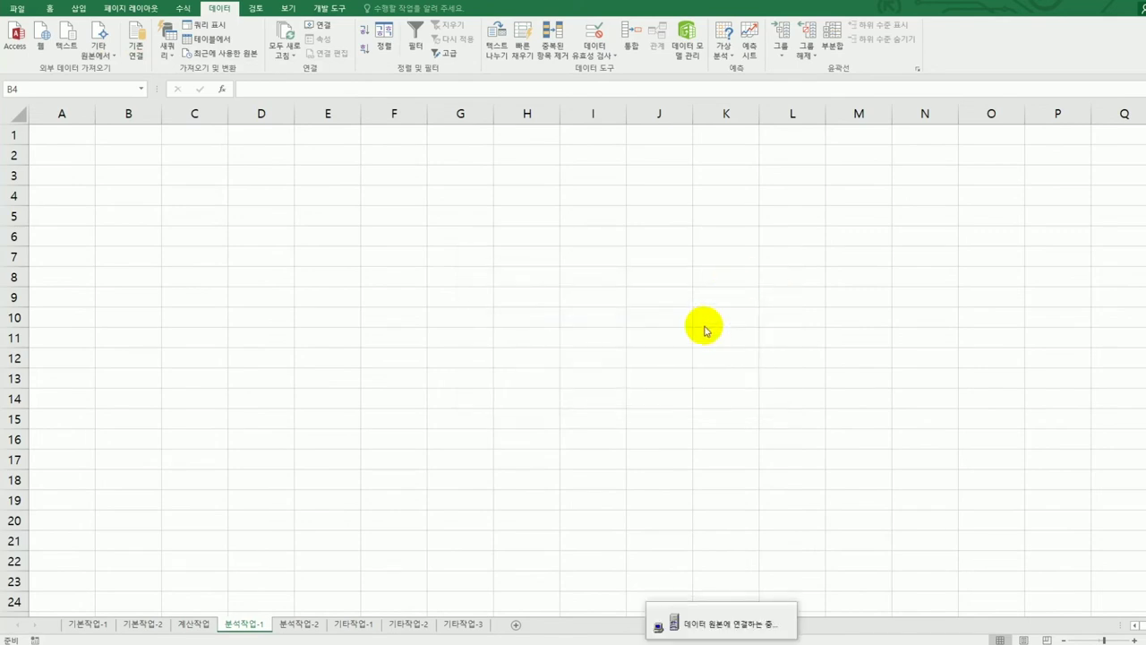
Choose DVD목록.accdb from the 상설기출문제 folder as the query's database.
left_click_drag(249, 107, 591, 185)
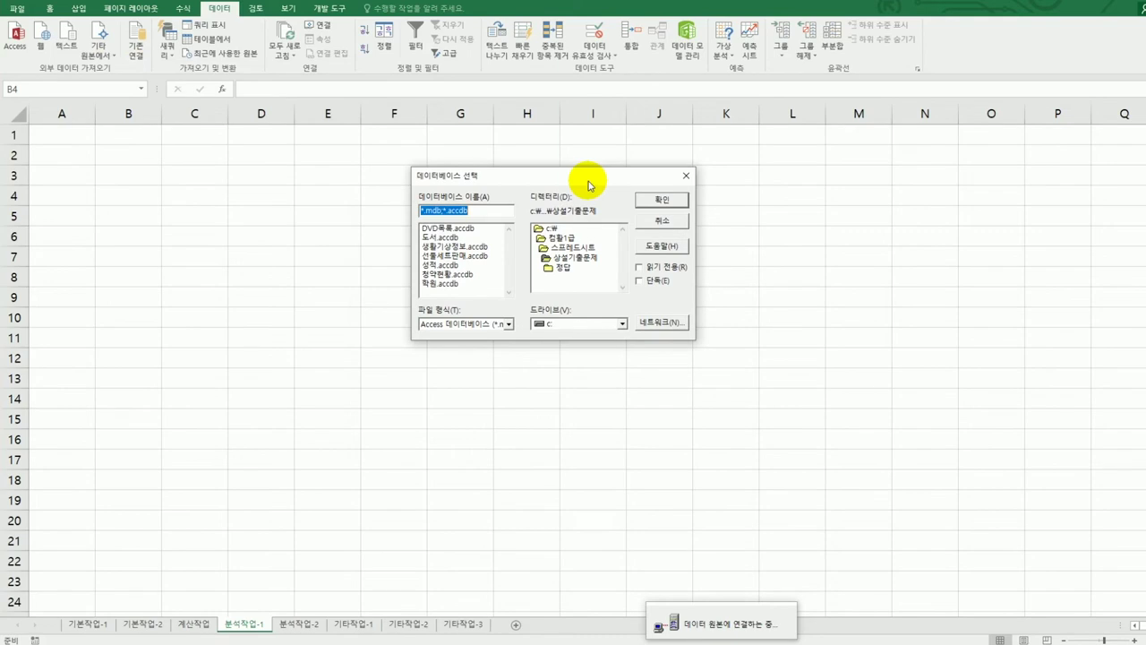
left_click(470, 230)
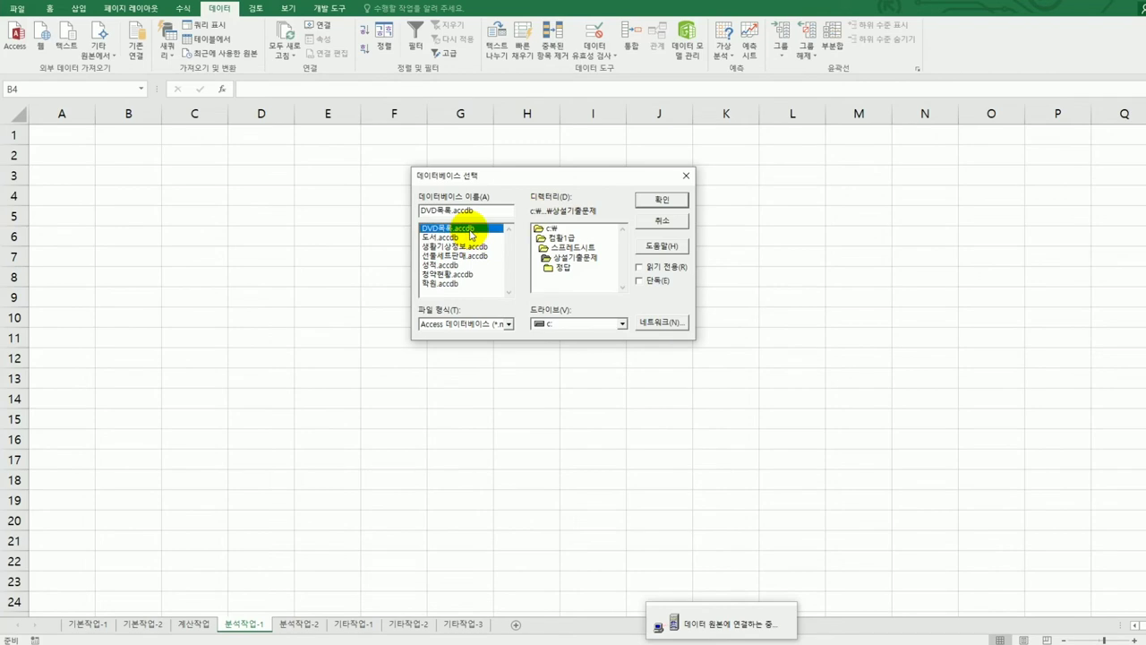
left_click(662, 199)
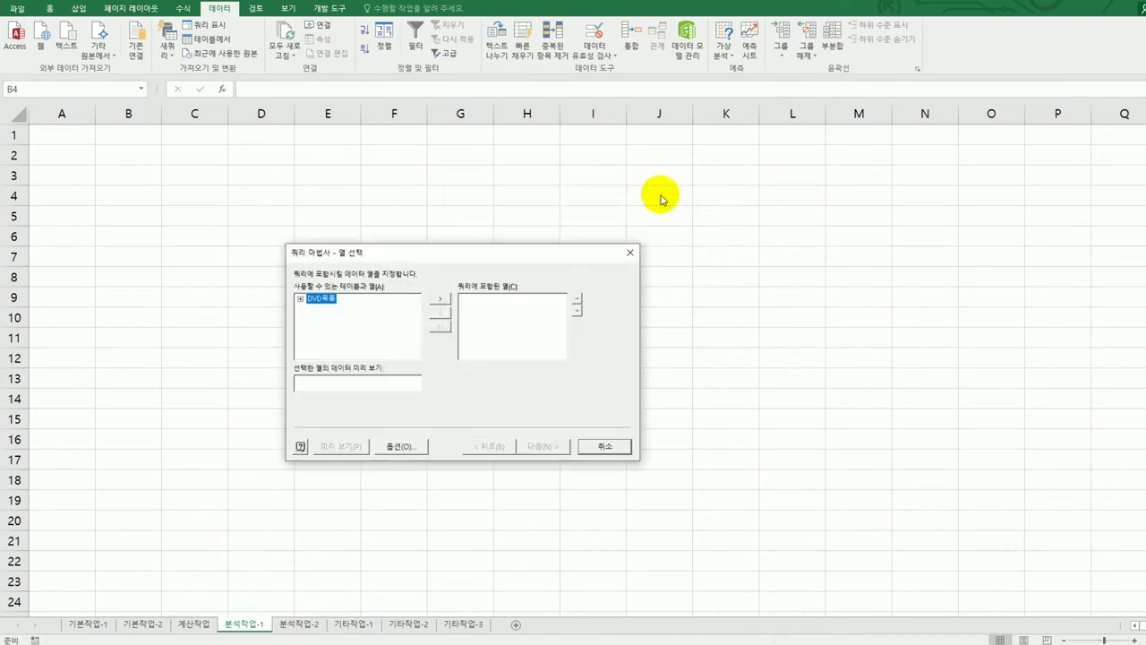
Expand the DVD목록 table in the query wizard and add its 제작년도 column to the query.
double_click(320, 300)
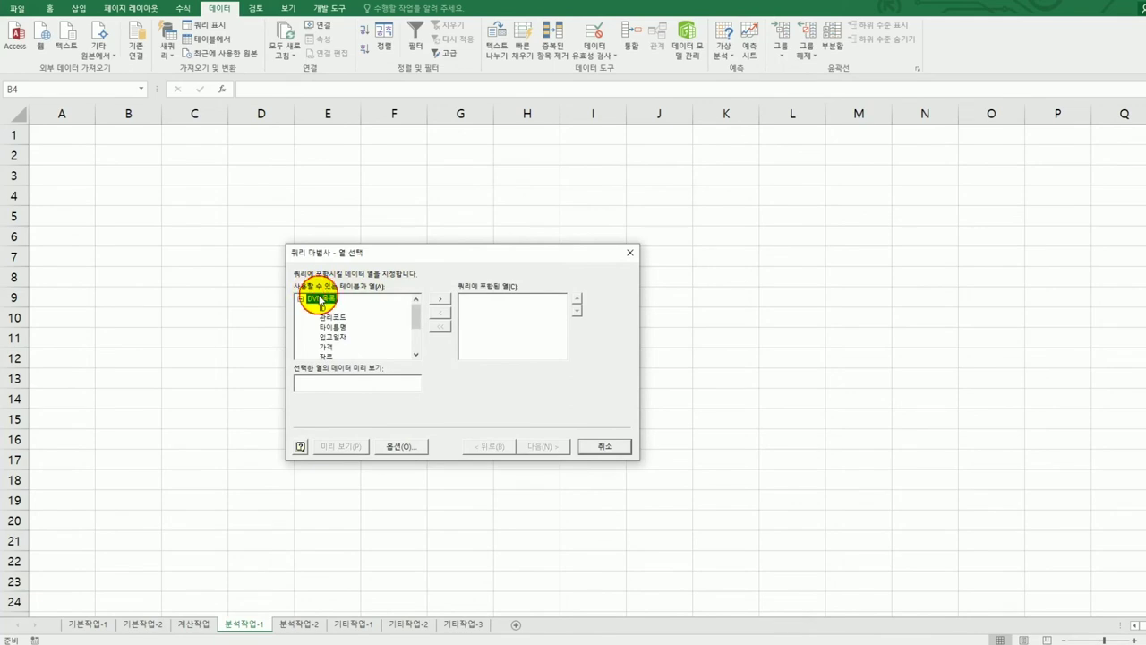
left_click_drag(343, 258, 360, 210)
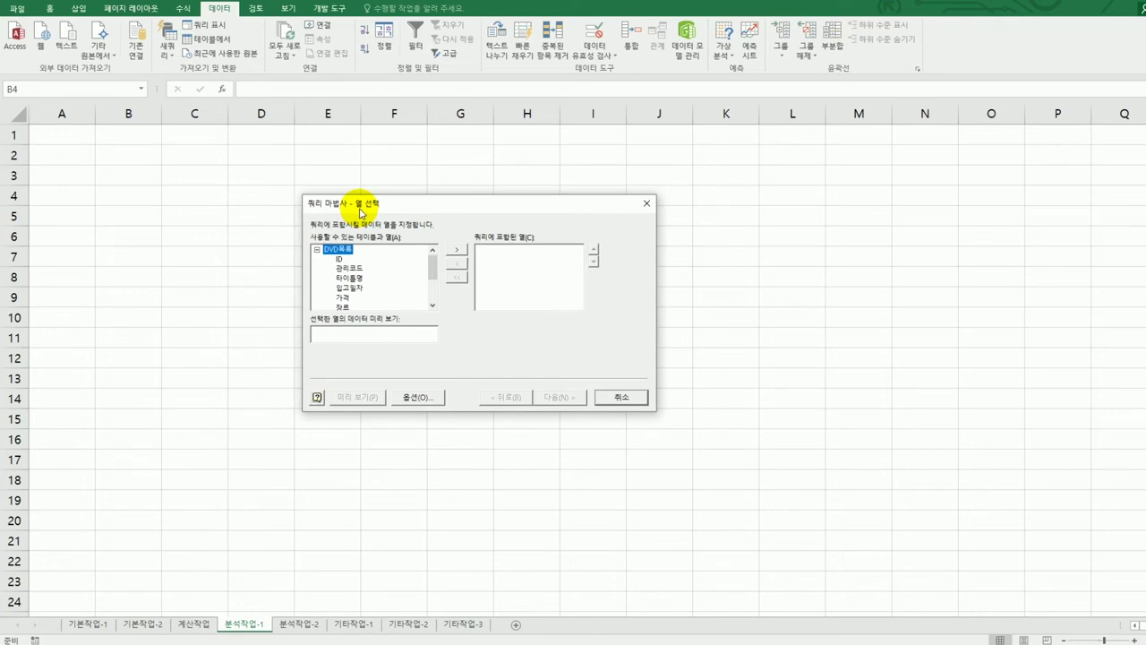
left_click_drag(430, 258, 368, 317)
double_click(349, 298)
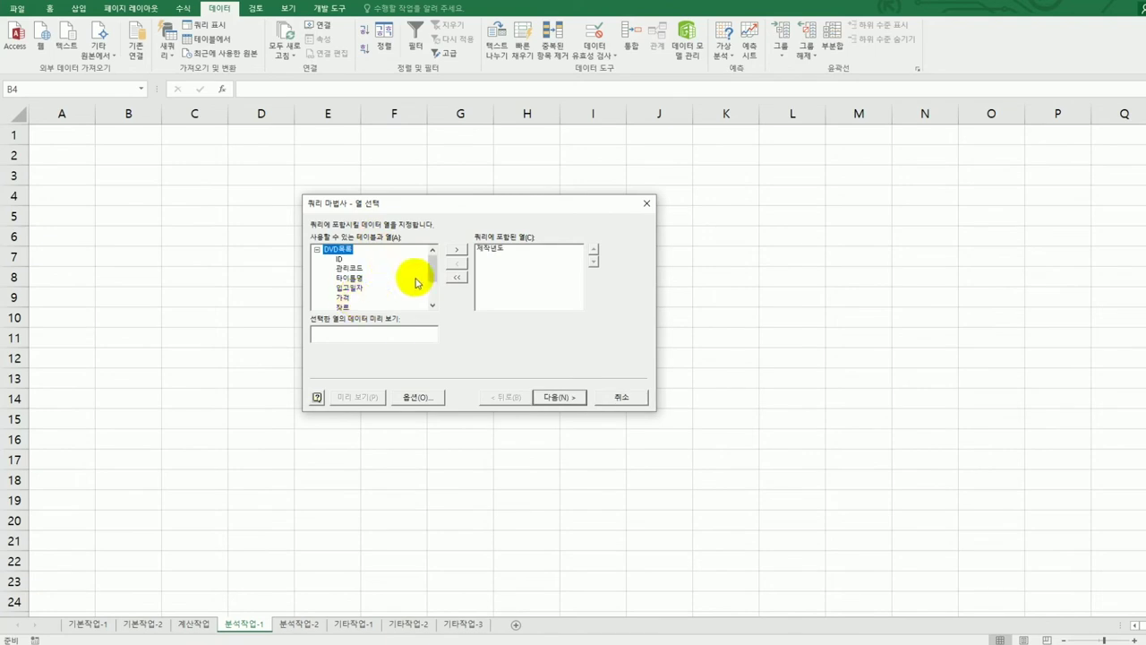
Add the 장르, 입고일자, 타이틀명 and 시간 columns of the DVD목록 table to the query.
double_click(345, 308)
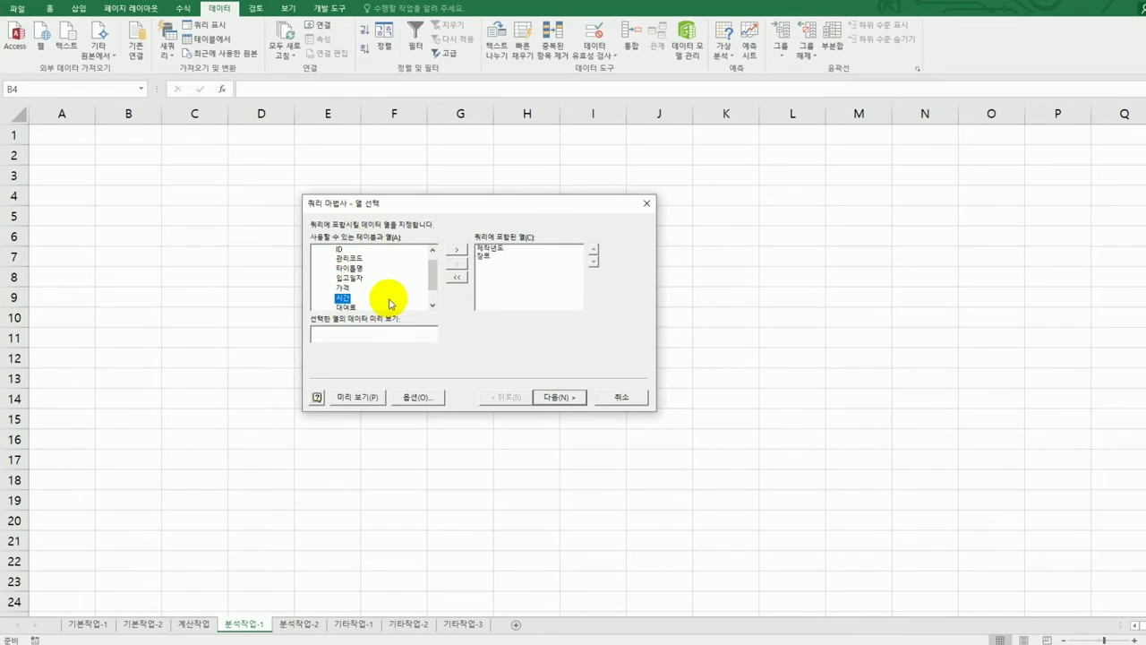
double_click(350, 278)
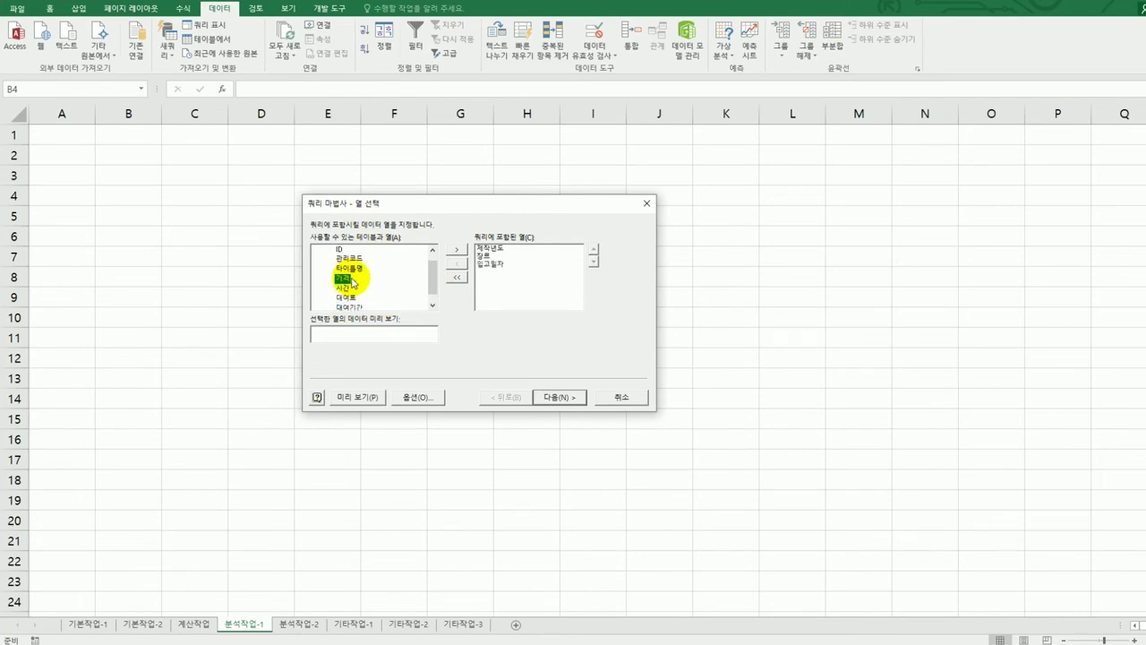
left_click(355, 269)
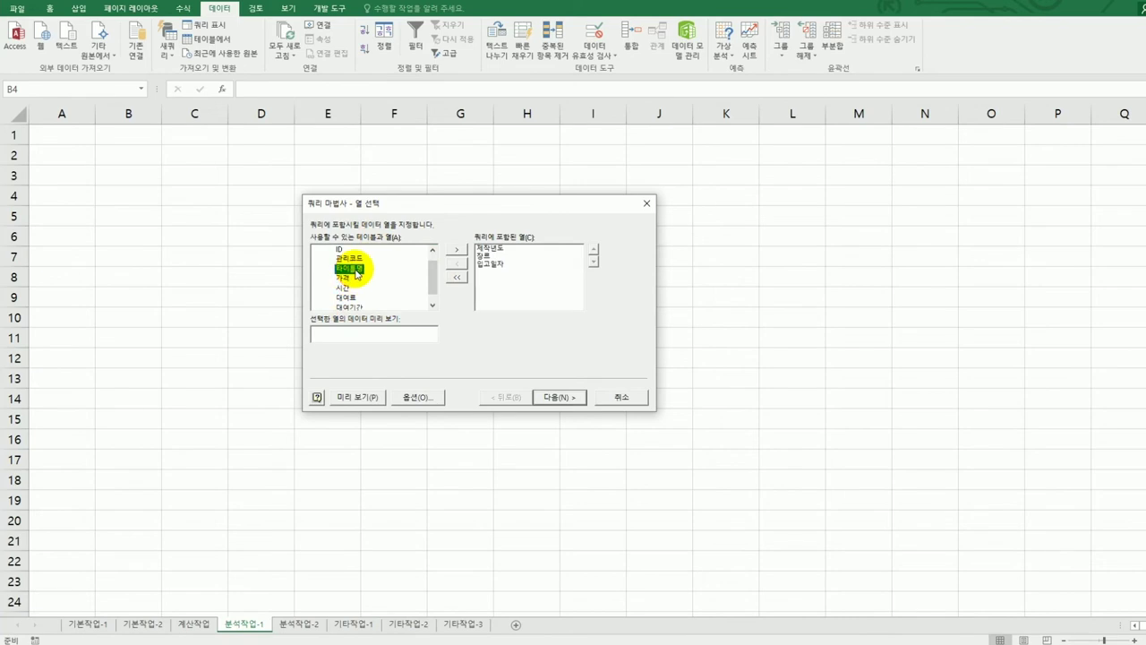
double_click(354, 268)
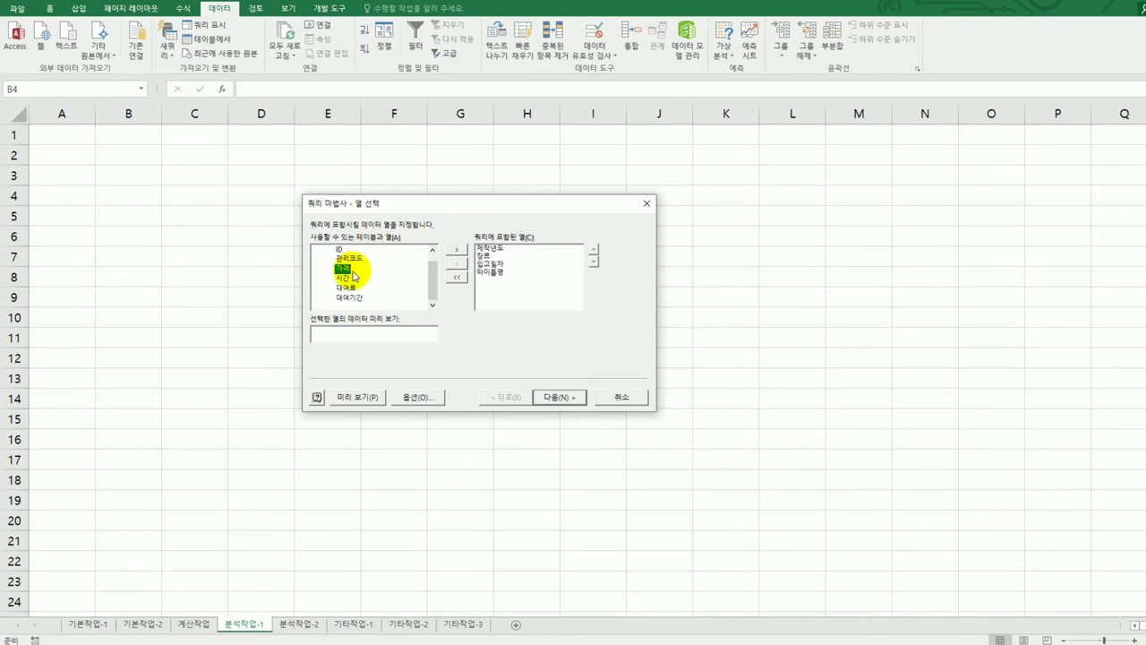
double_click(347, 279)
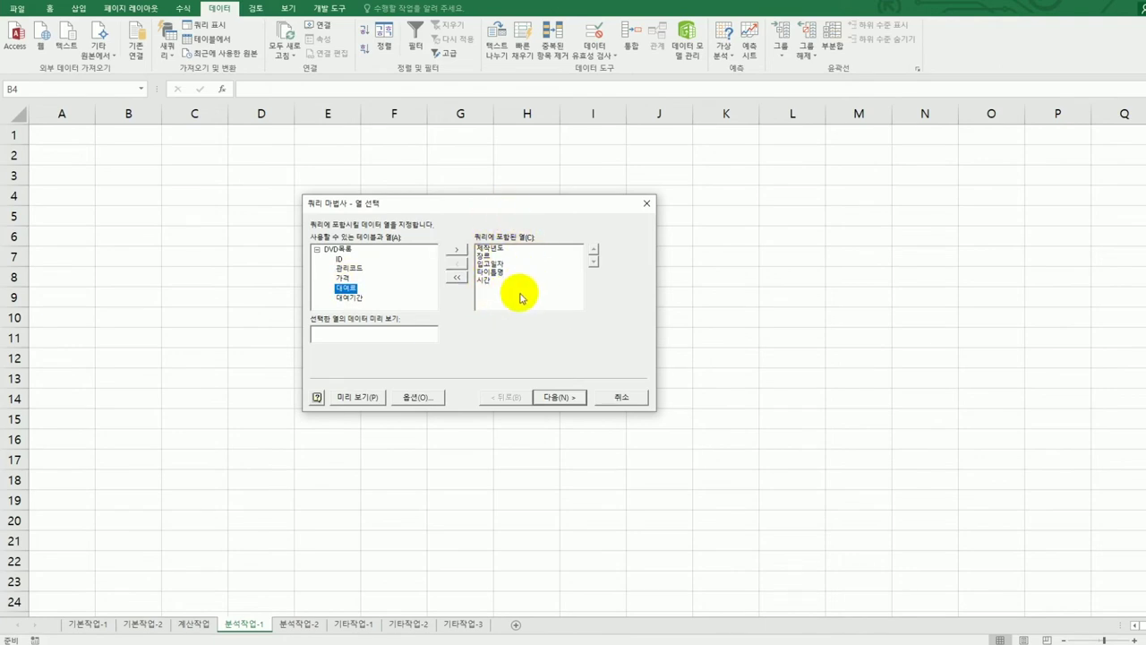
Complete the query without any filter or sort order and return the data to Microsoft Excel.
left_click(556, 396)
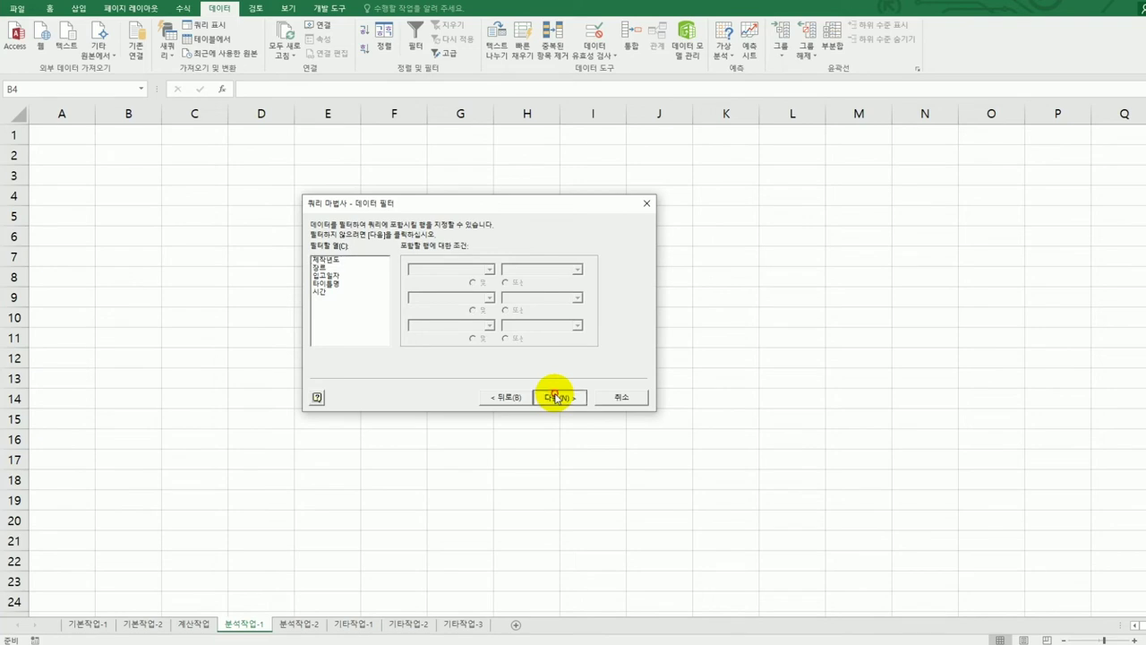
left_click(557, 398)
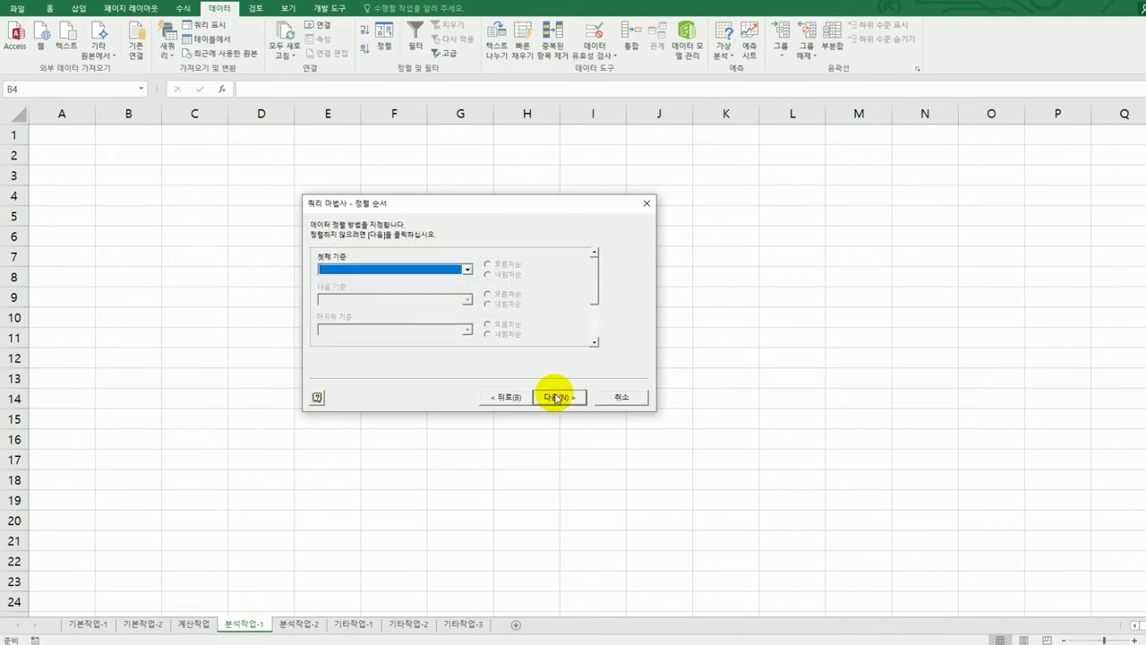
left_click(556, 398)
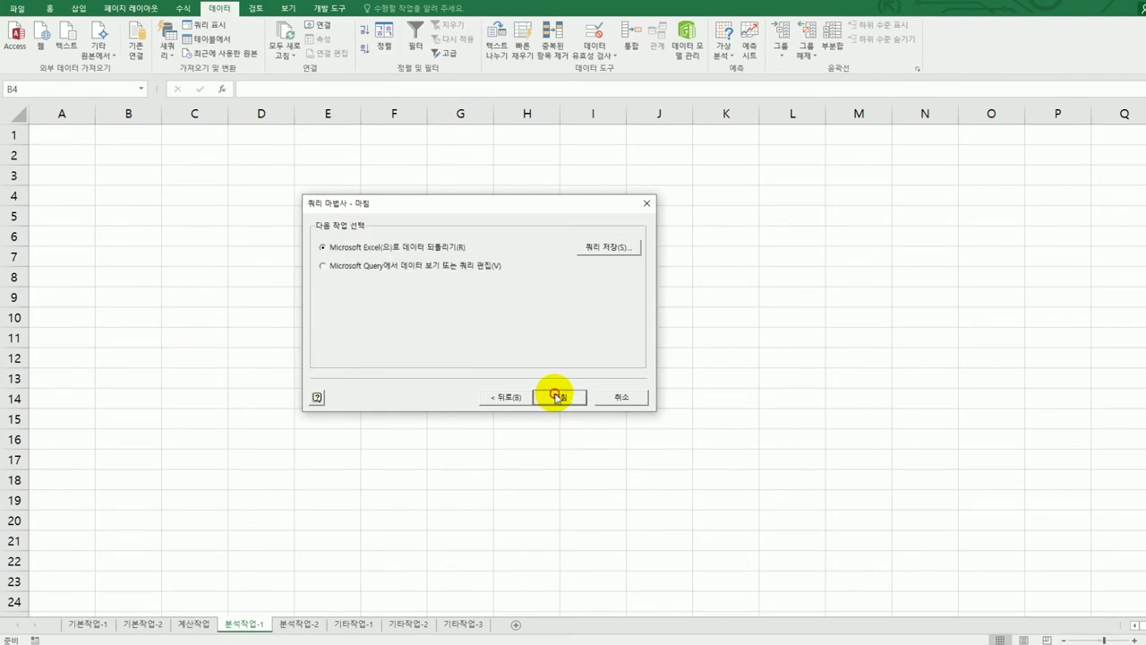
left_click(556, 398)
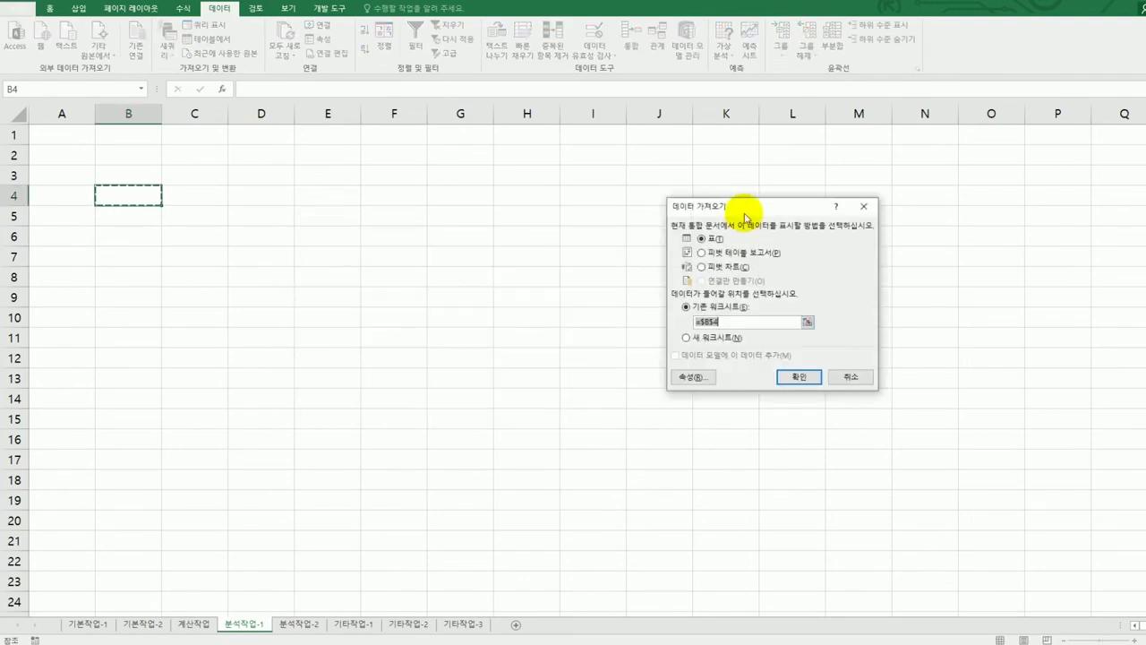
Import the query data as a PivotTable report at cell B4 of the existing worksheet.
left_click_drag(742, 205, 577, 236)
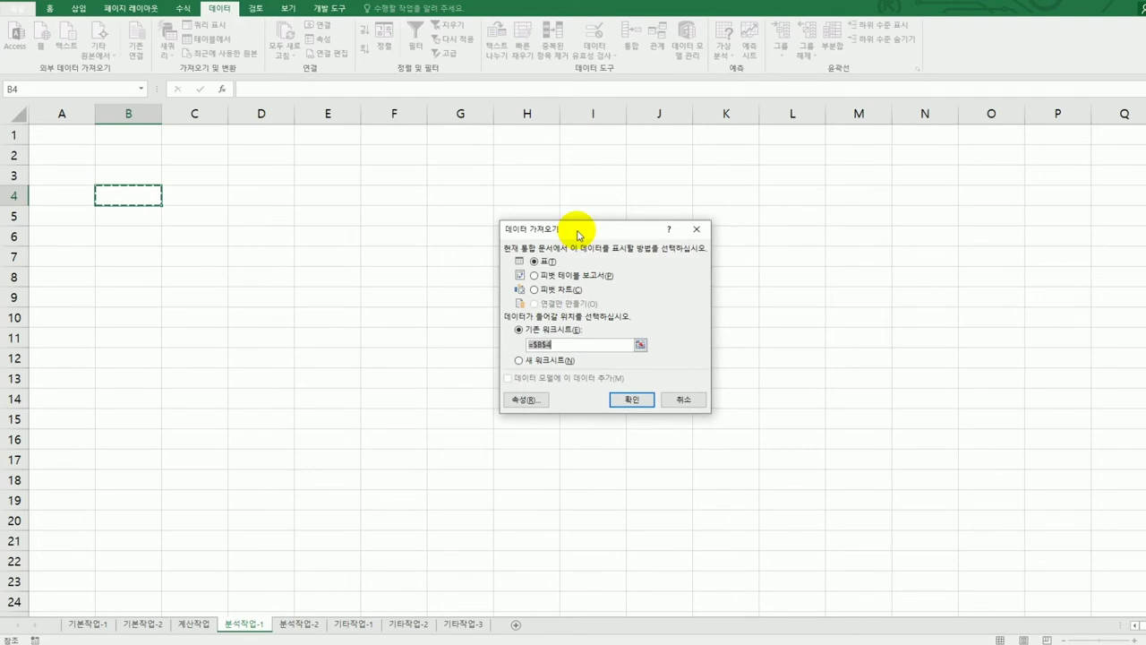
left_click(569, 277)
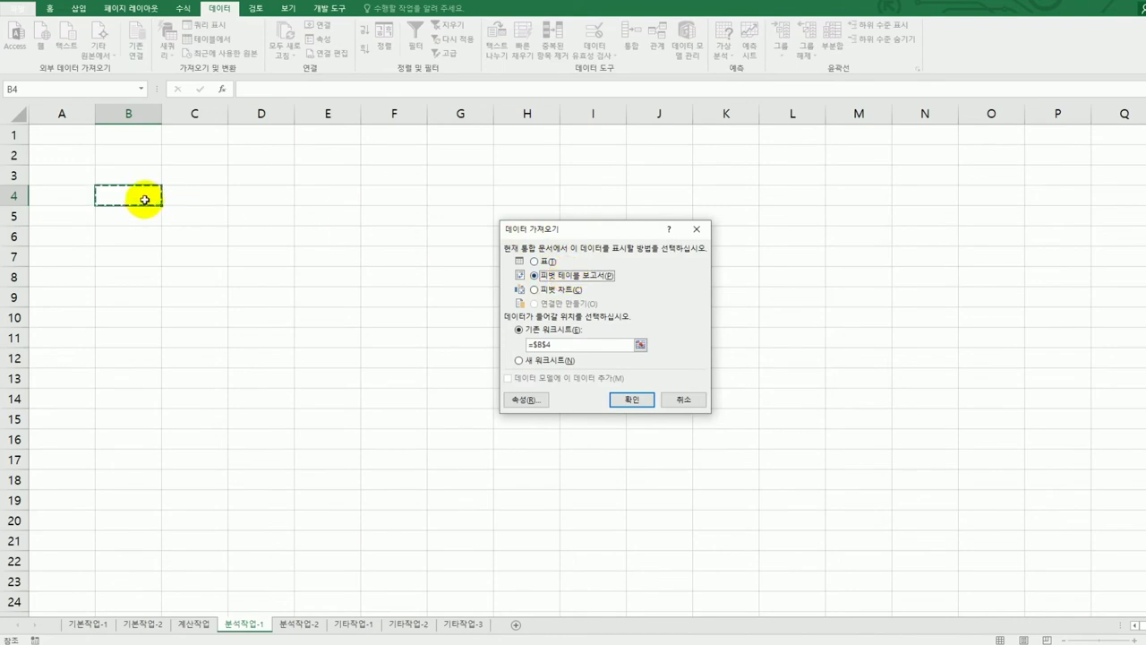
left_click(616, 399)
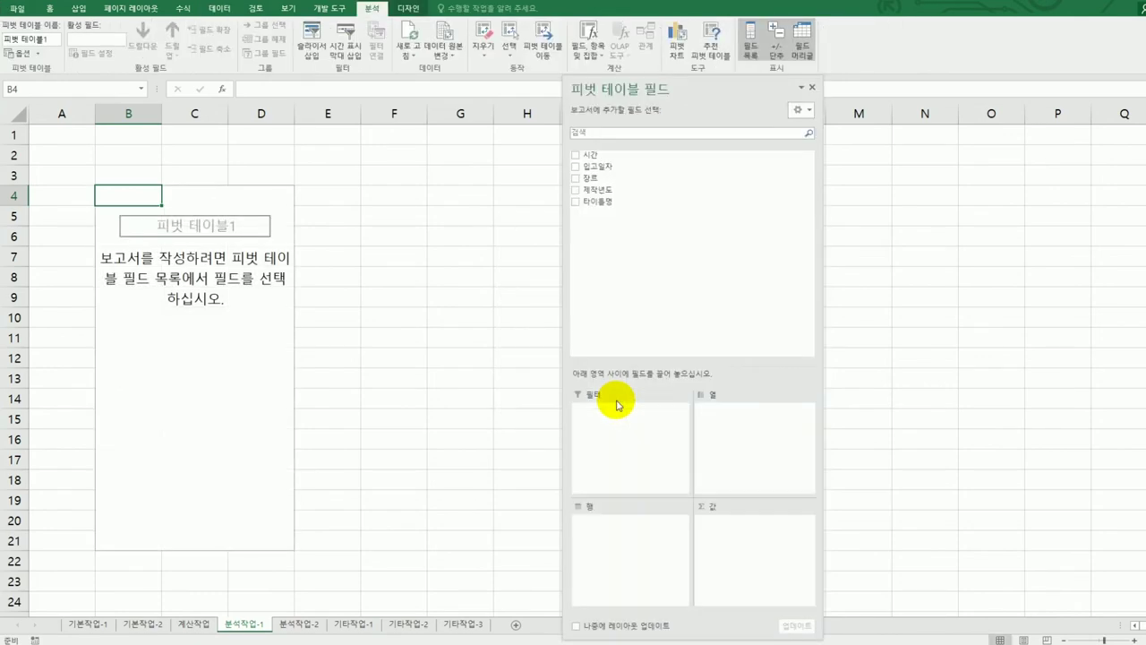
Lay out the PivotTable with 제작년도 as filter, 장르 as rows, 입고일자 as columns, and 타이틀명 and 시간 as values.
left_click_drag(614, 190, 625, 438)
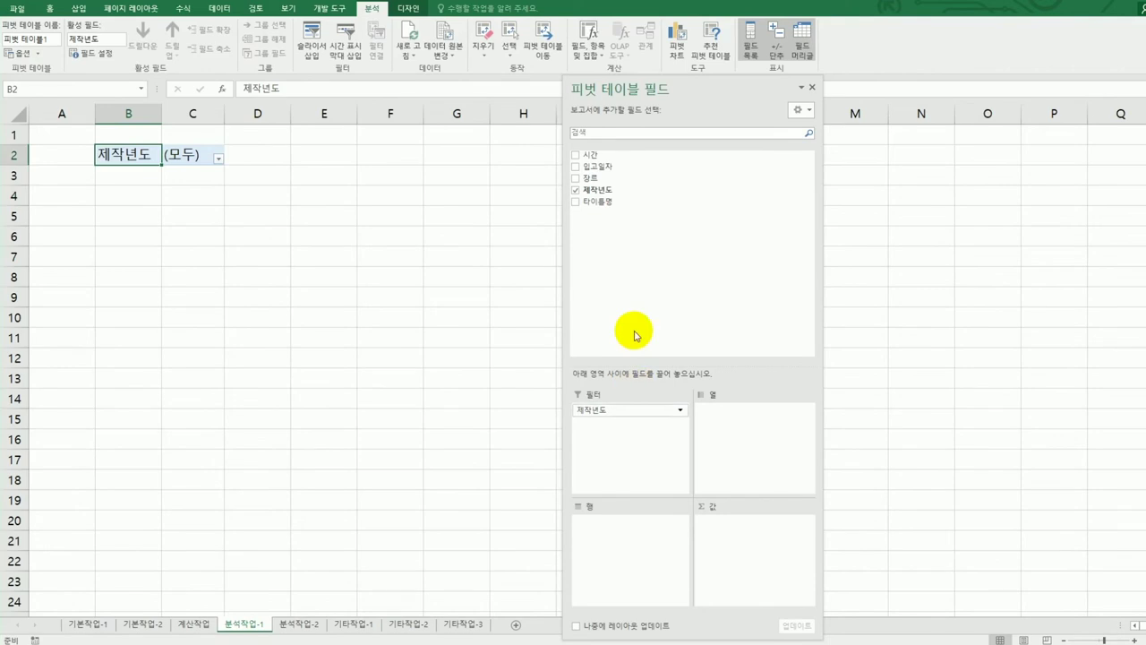
left_click_drag(598, 179, 648, 539)
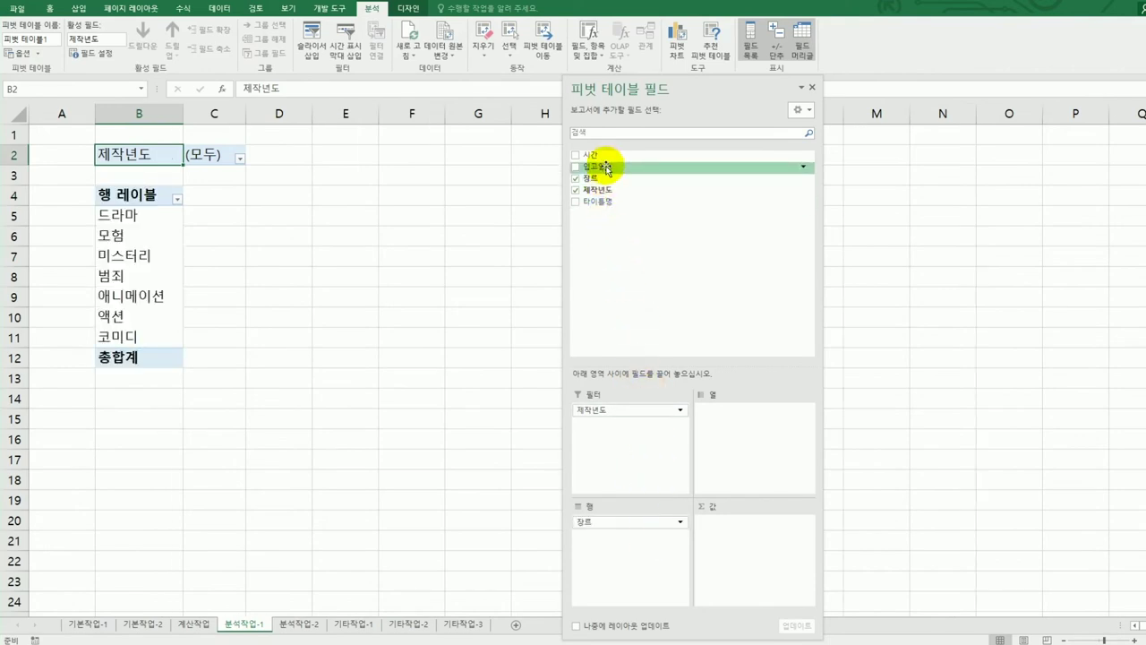
left_click_drag(618, 174, 744, 436)
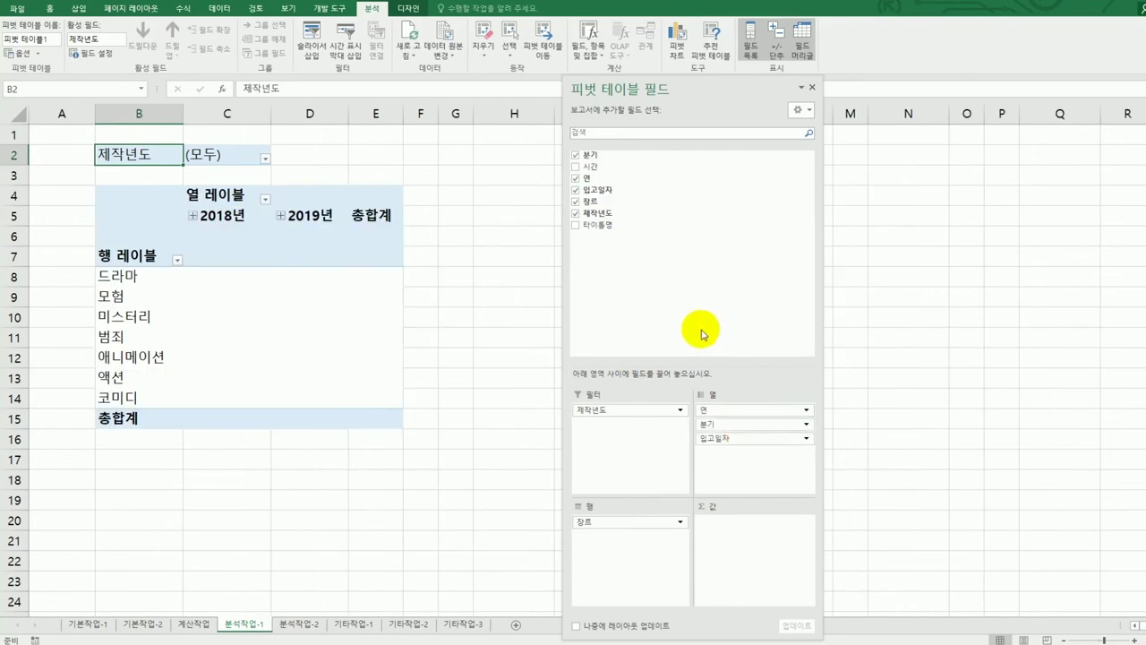
left_click_drag(635, 225, 726, 556)
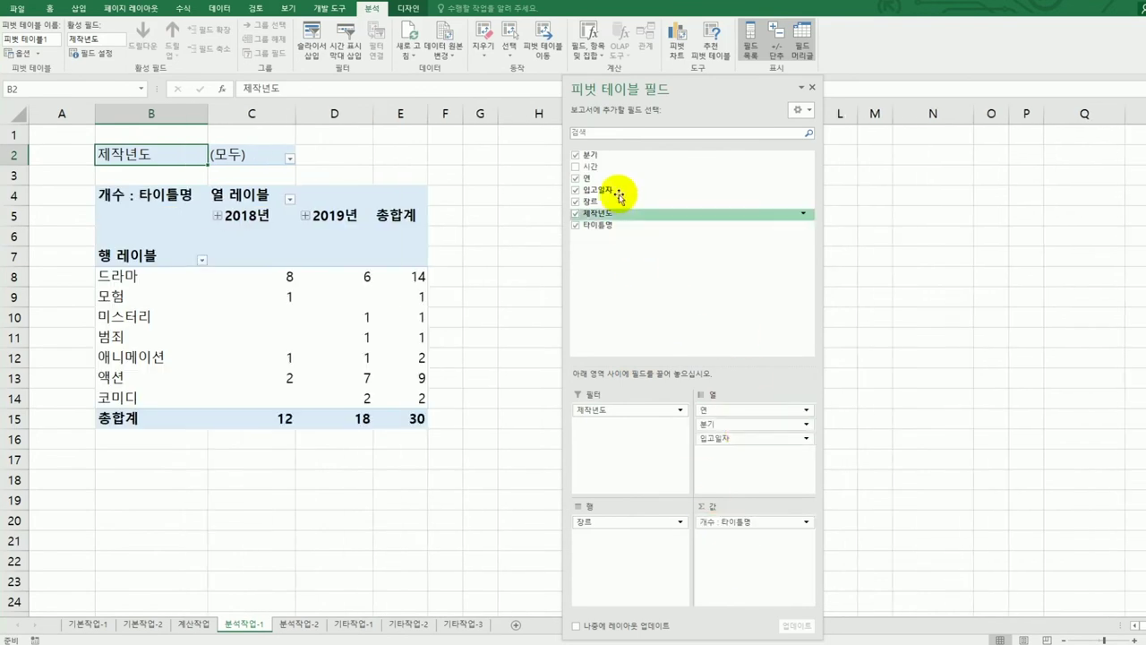
left_click_drag(607, 170, 743, 569)
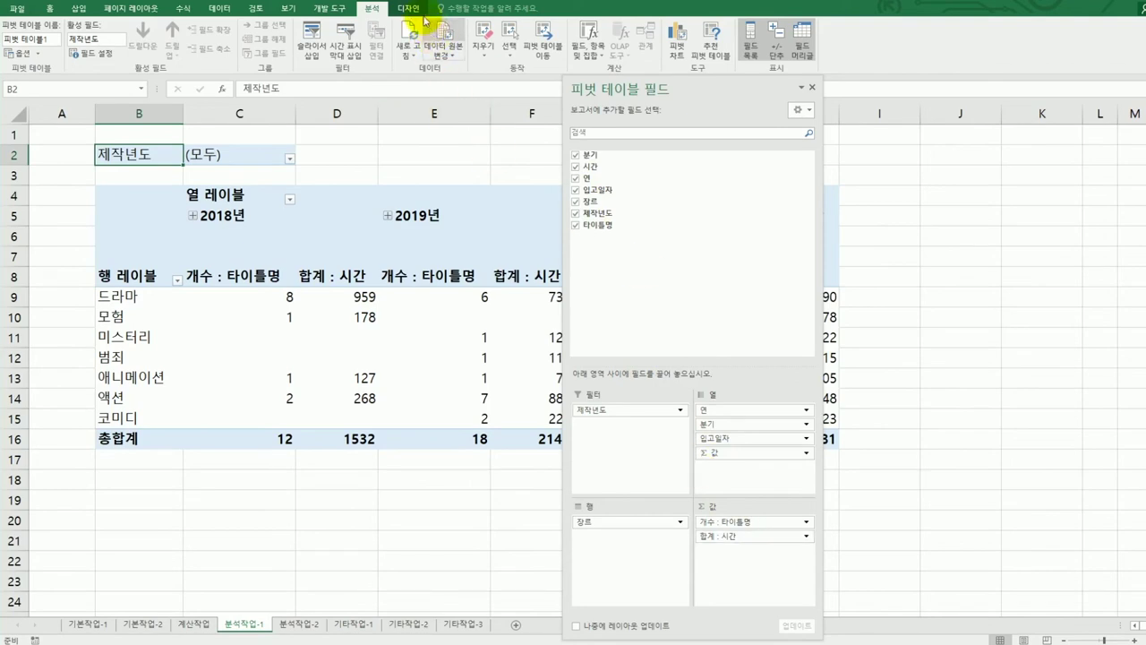
Set the PivotTable's report layout to outline form (개요 형식으로 표시).
left_click(409, 8)
left_click(83, 56)
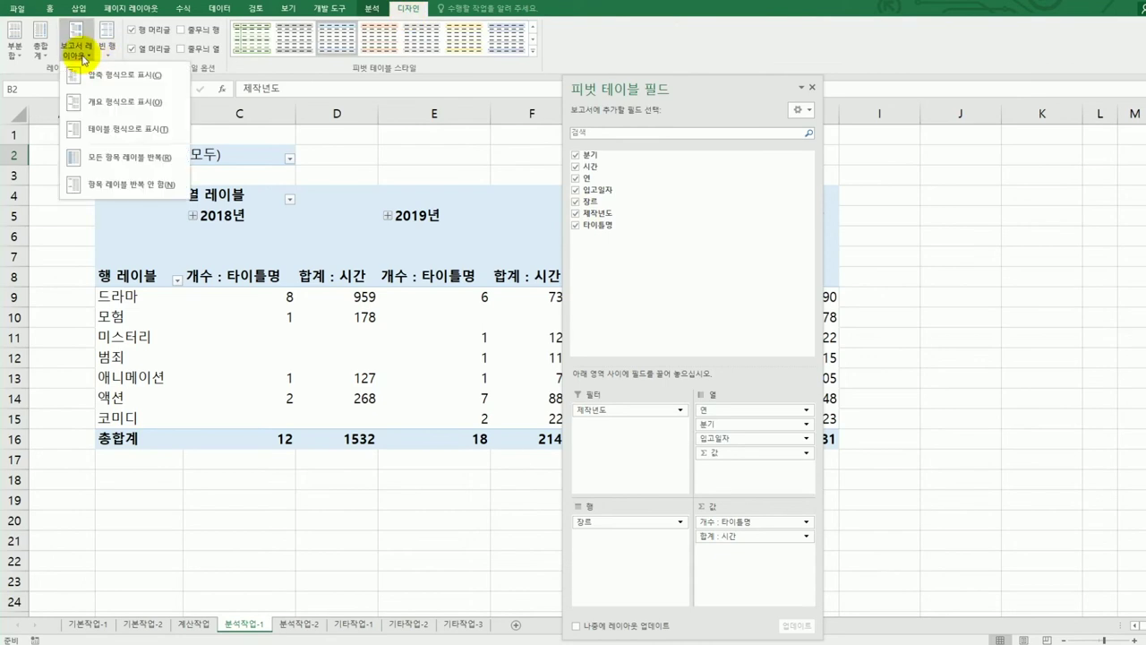
left_click(99, 102)
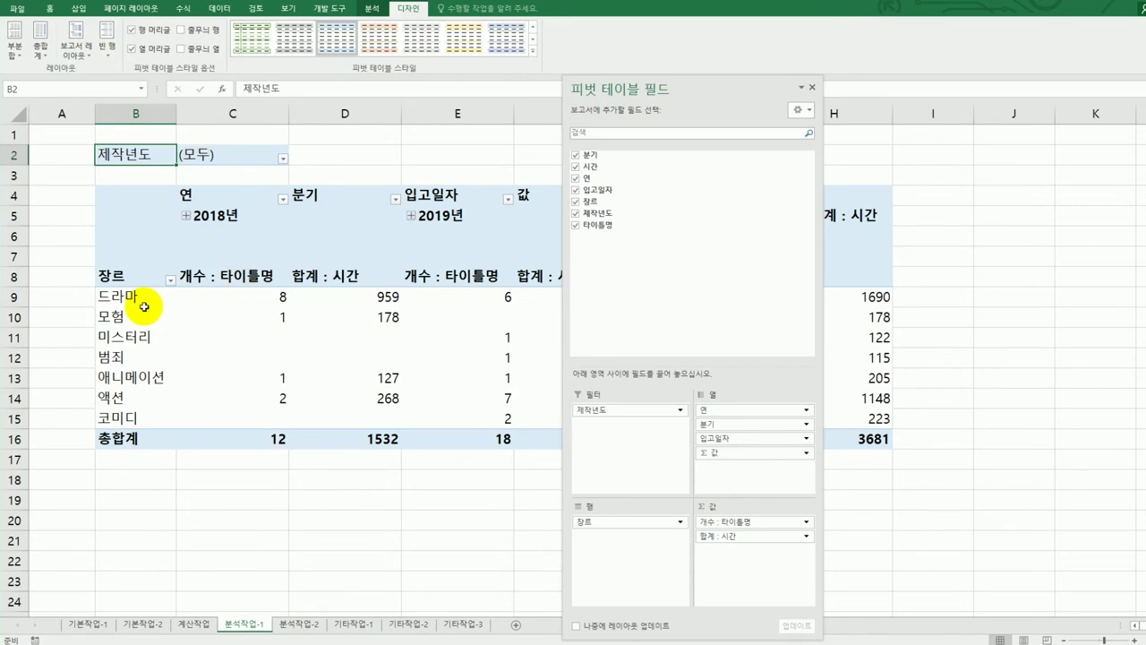
Group the 입고일자 column field by years (연) only, removing the month and quarter units.
left_click_drag(685, 93, 814, 75)
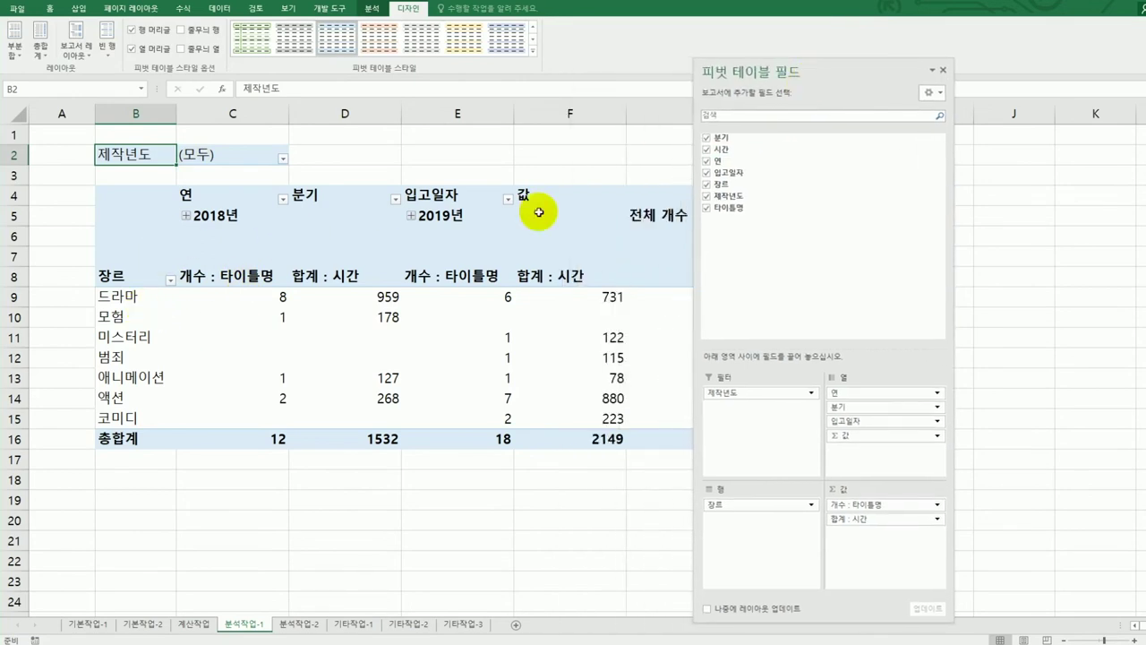
left_click(451, 219)
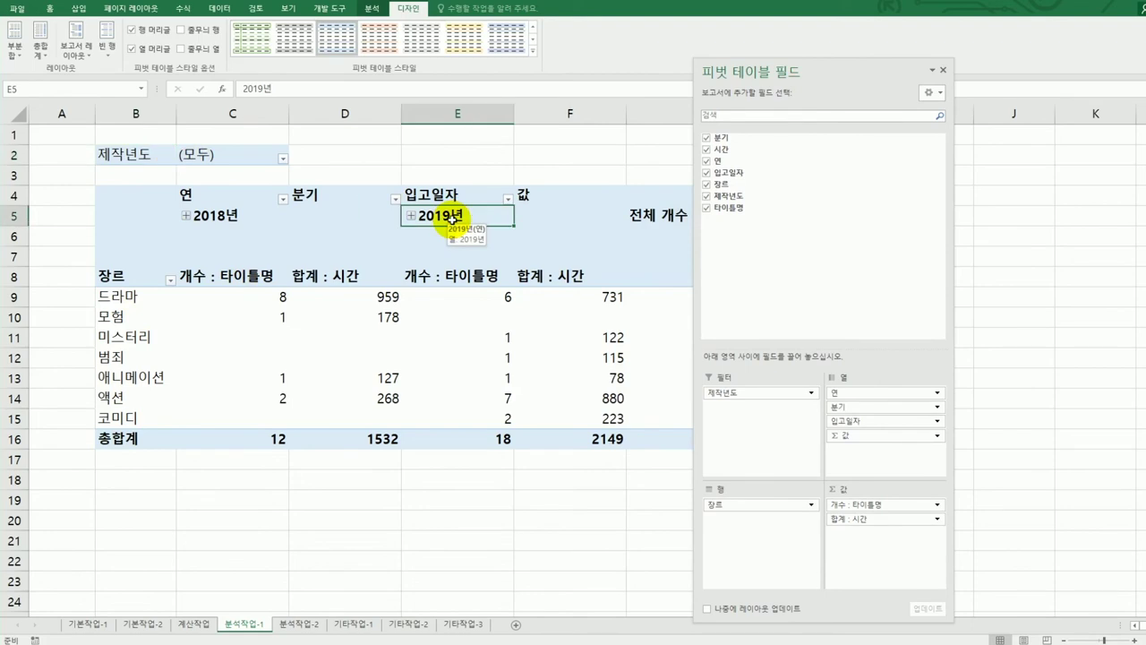
left_click(208, 215)
left_click(431, 217)
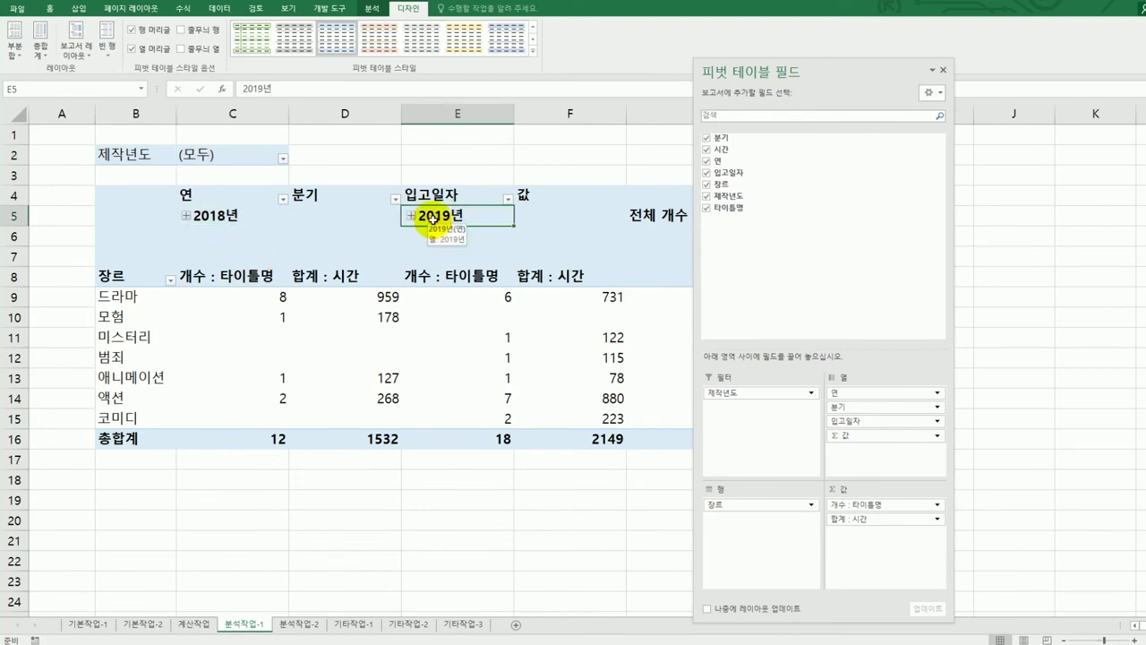
left_click(231, 215)
right_click(230, 216)
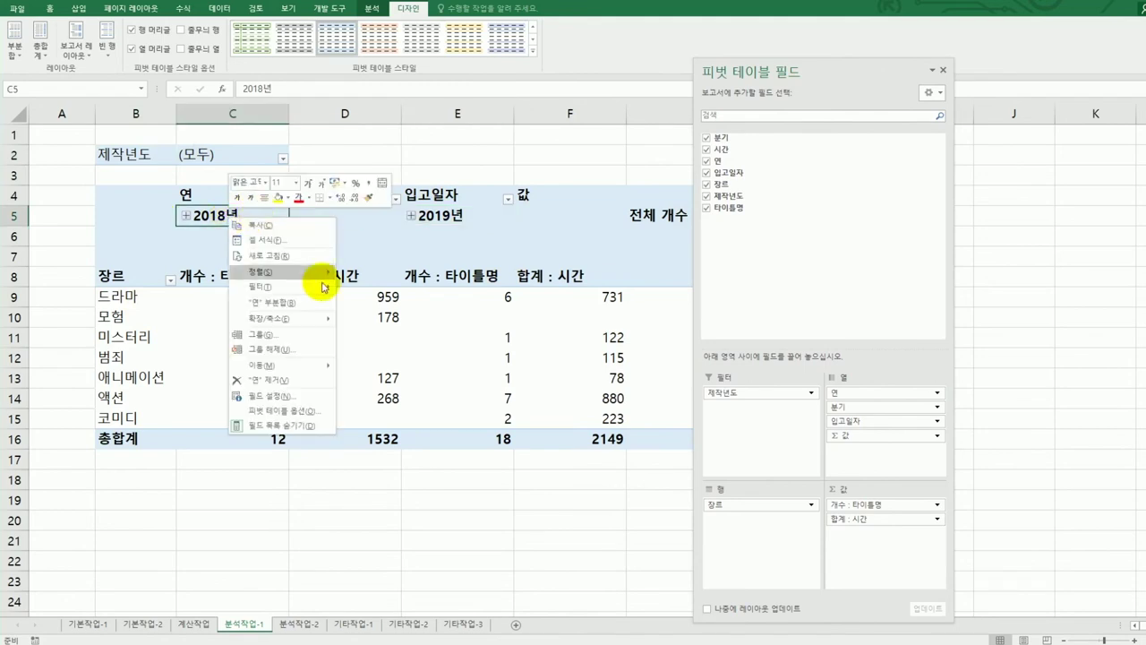
left_click(302, 334)
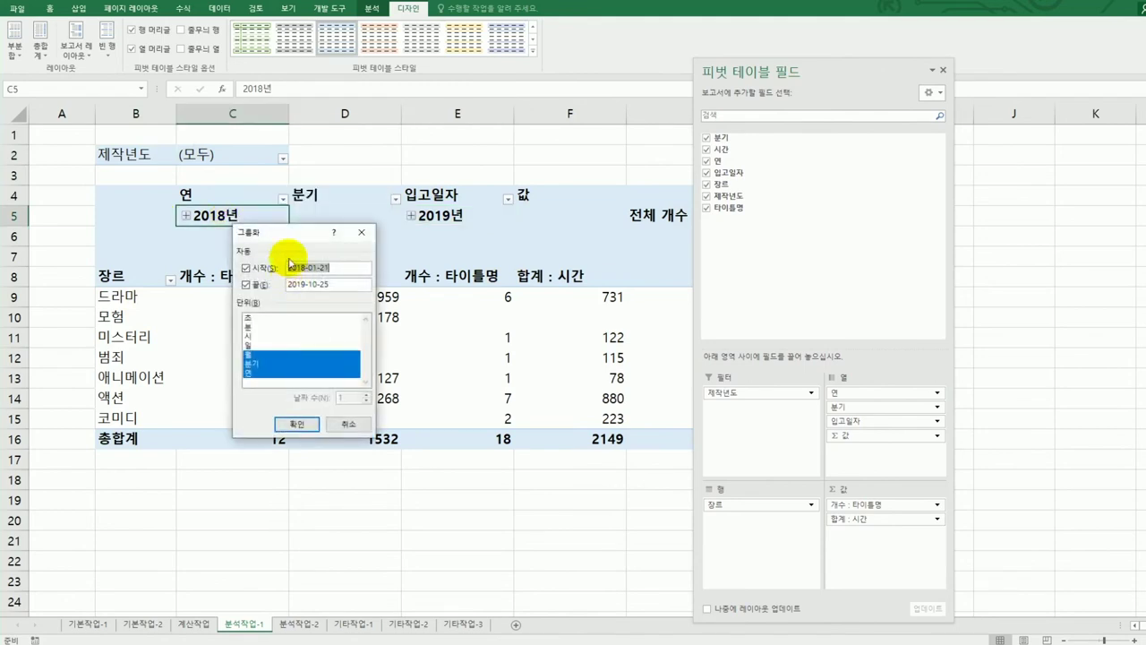
left_click_drag(289, 235, 400, 238)
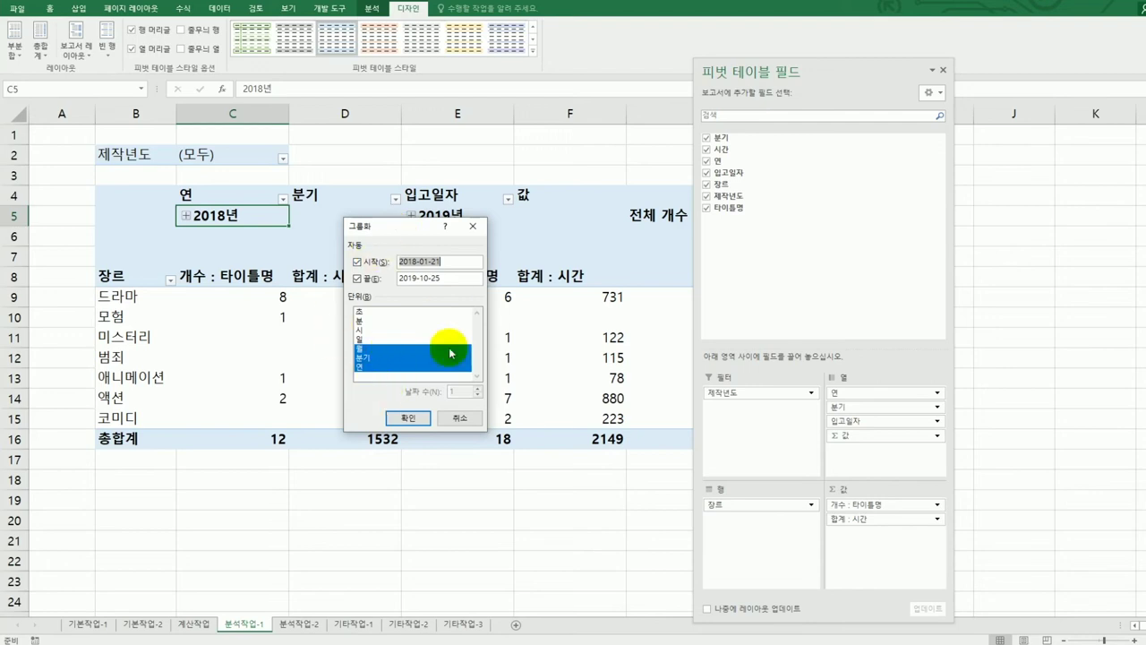
left_click(372, 347)
left_click(370, 358)
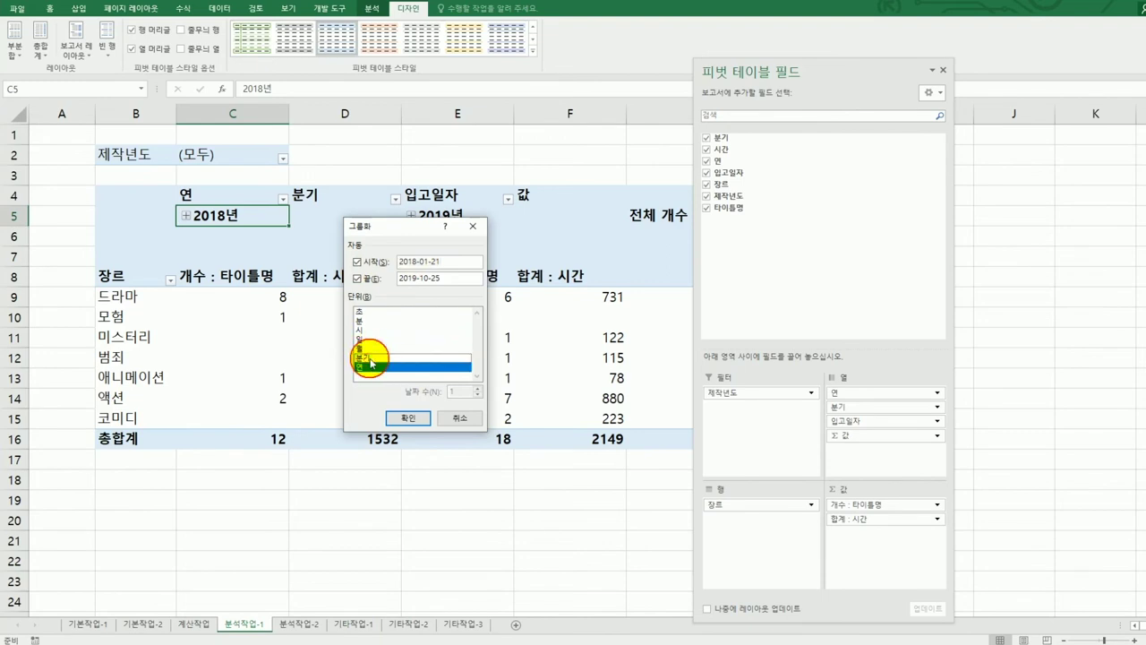
left_click(403, 418)
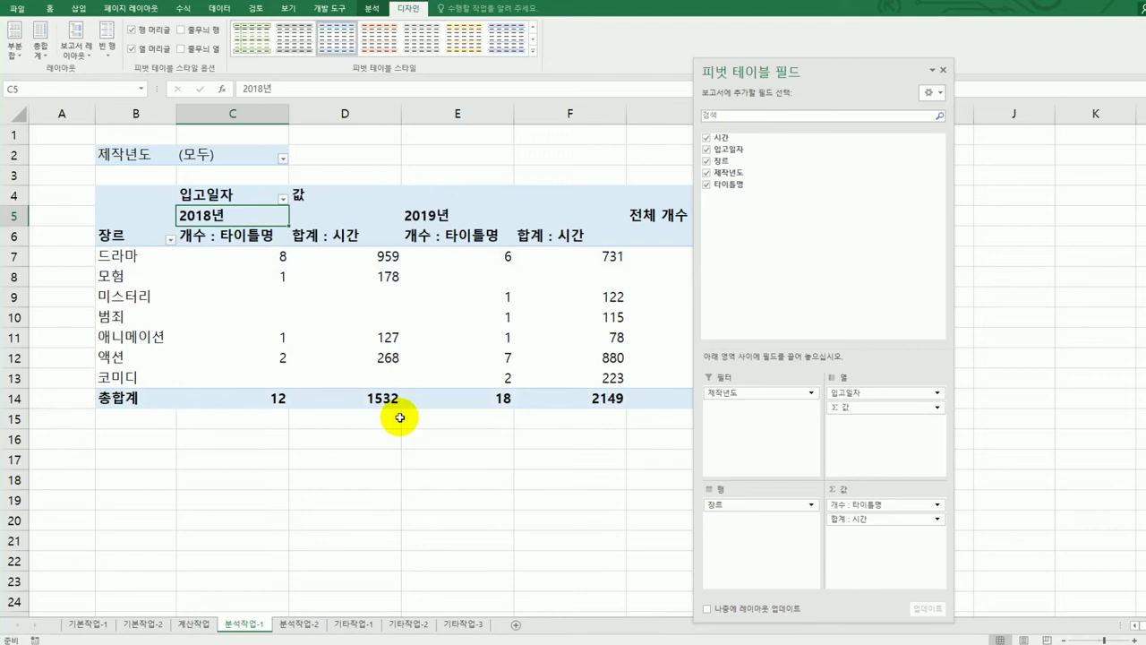
Sort the 장르 row field in descending order and show grand totals for columns only.
left_click(143, 236)
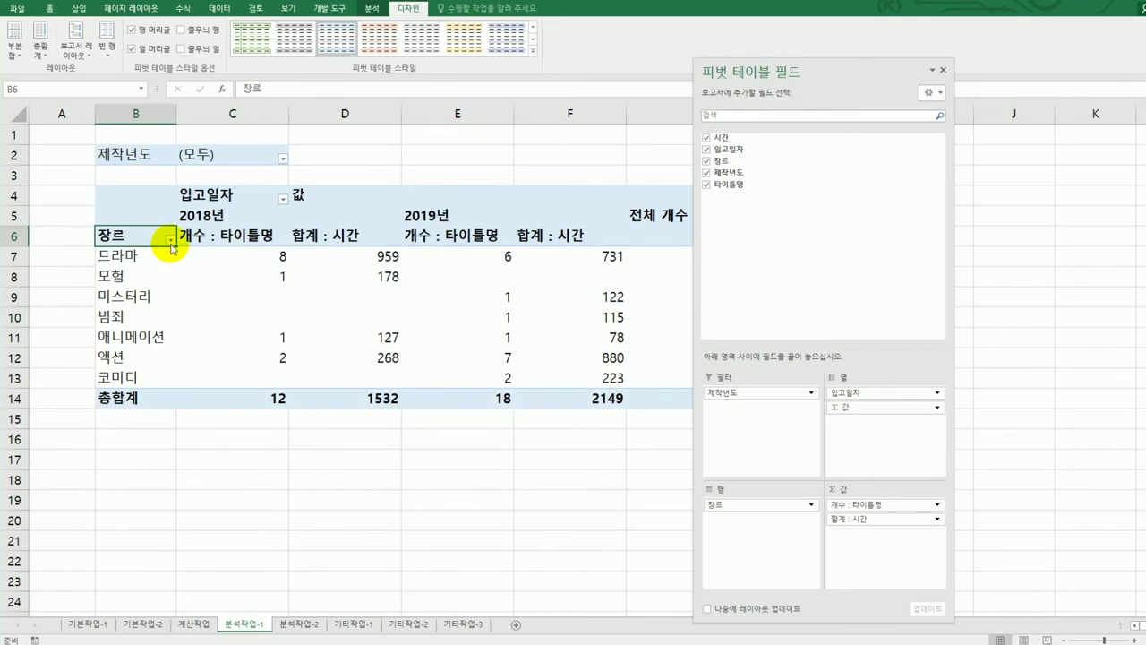
left_click(170, 239)
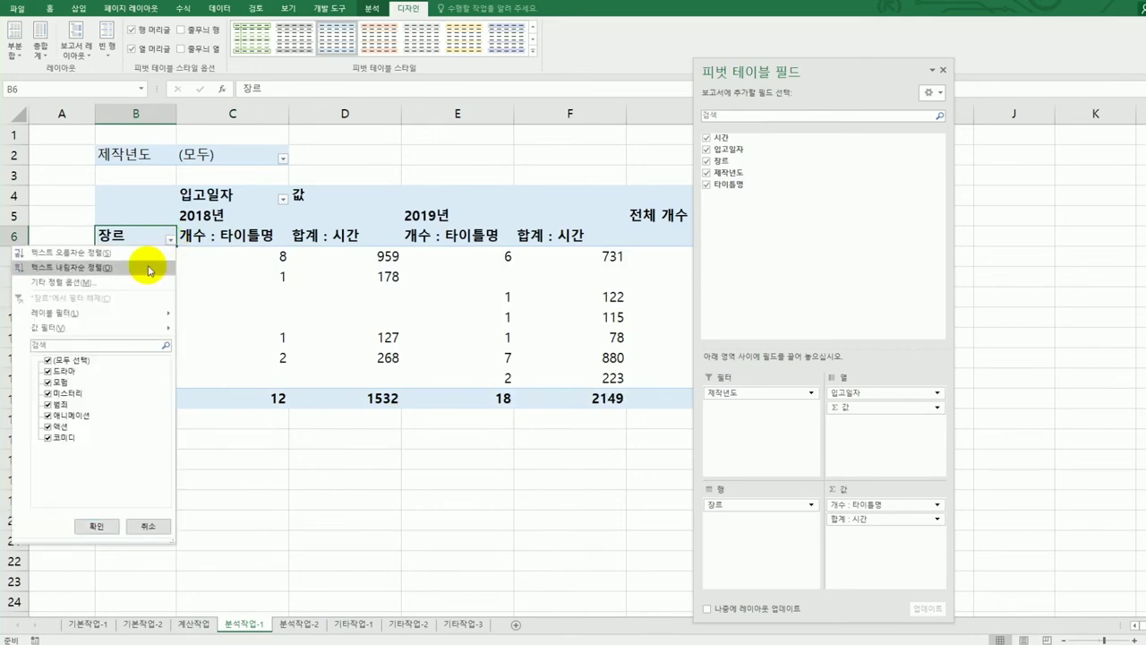
left_click(148, 269)
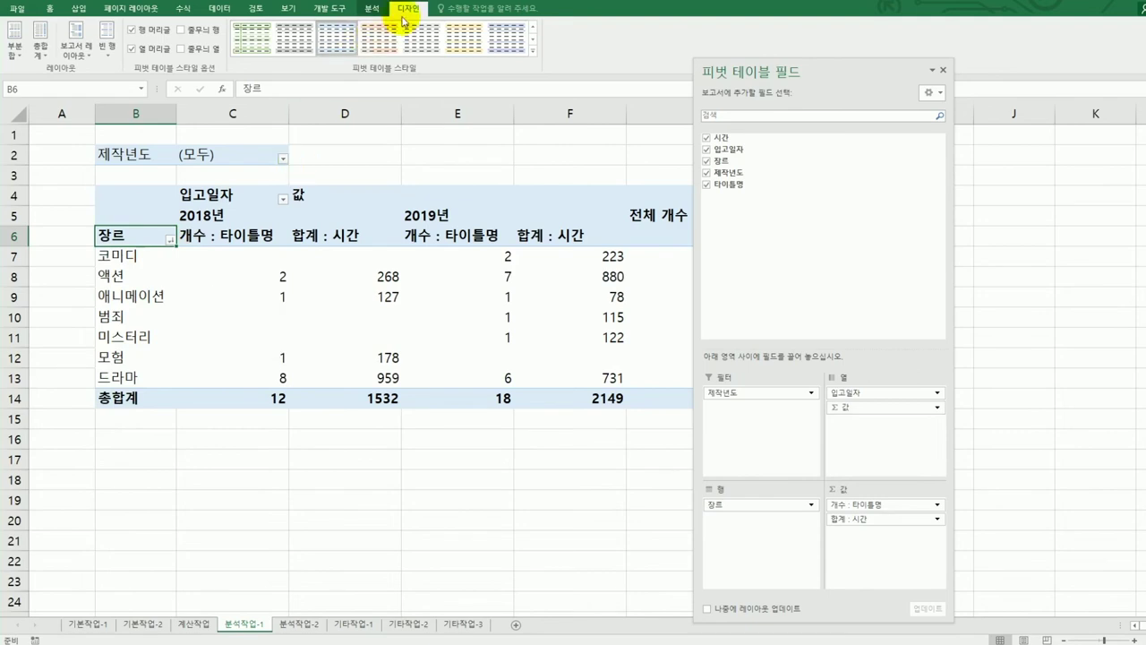
left_click(40, 46)
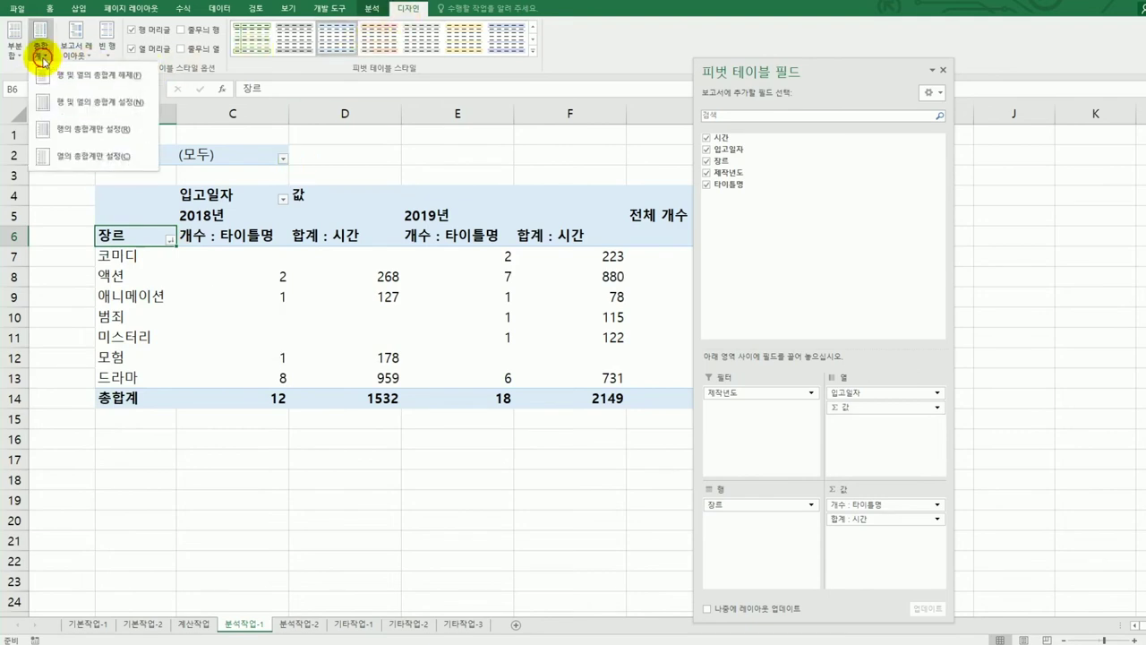
left_click(67, 160)
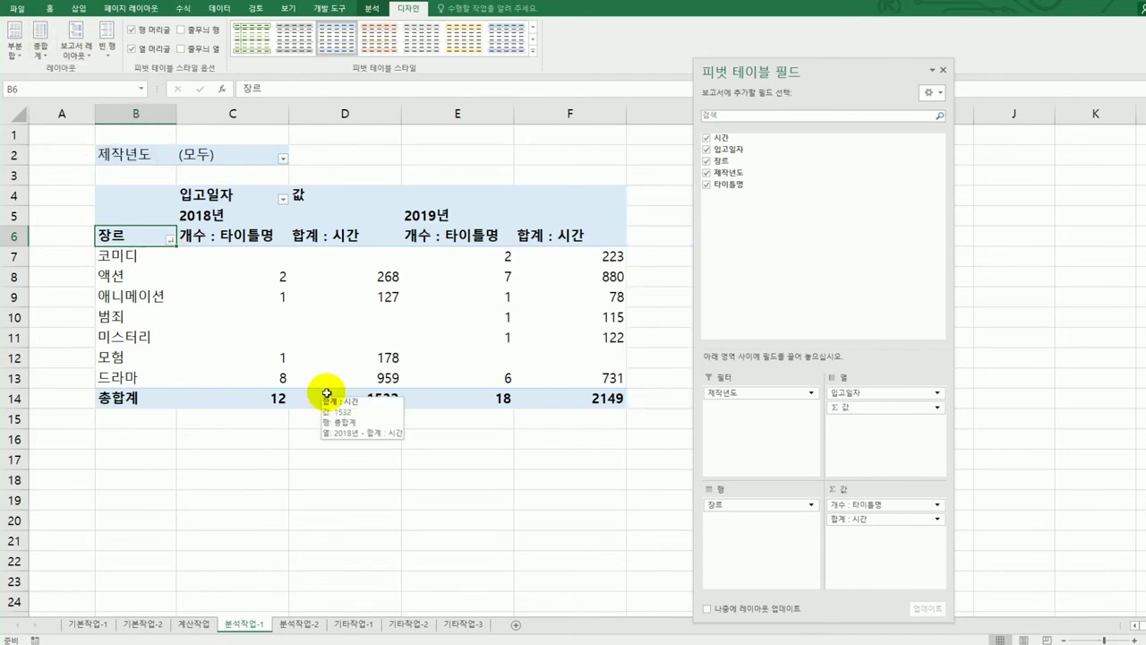
Summarize the 시간 value field by average (평균) and format it as a number with one decimal place.
left_click(318, 245)
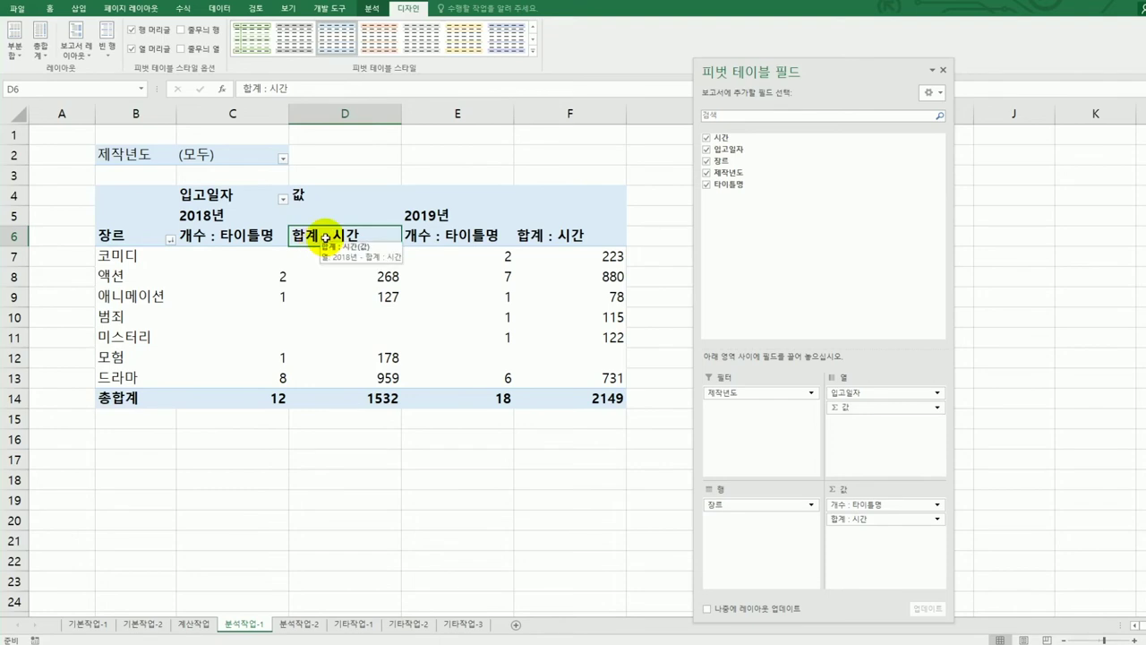
double_click(324, 236)
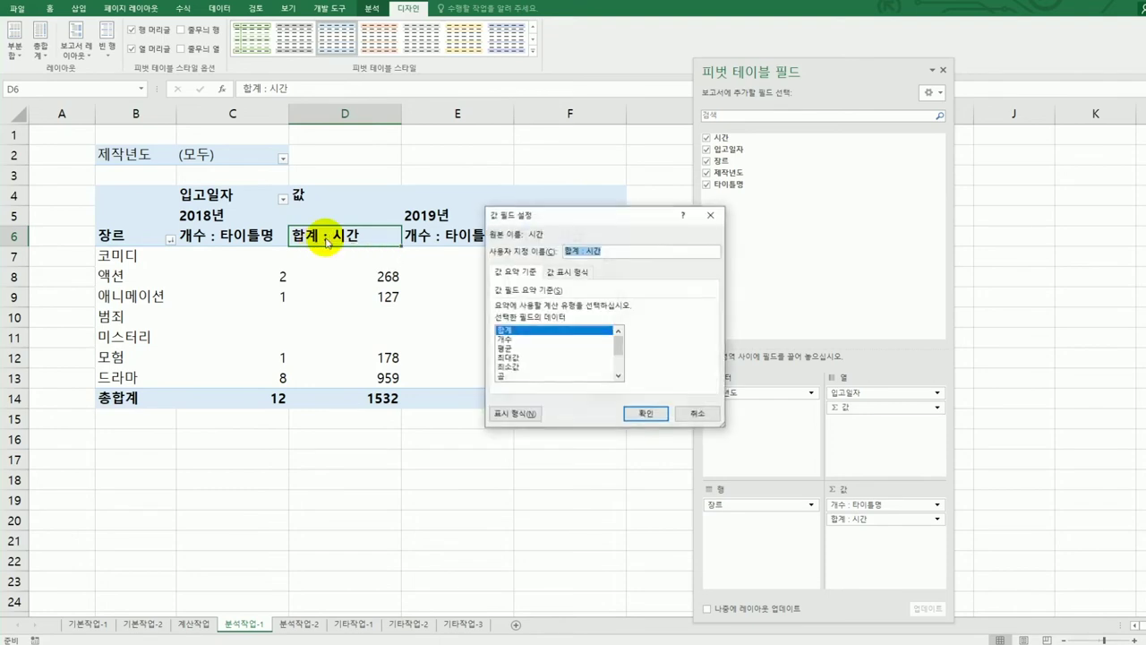
left_click(524, 350)
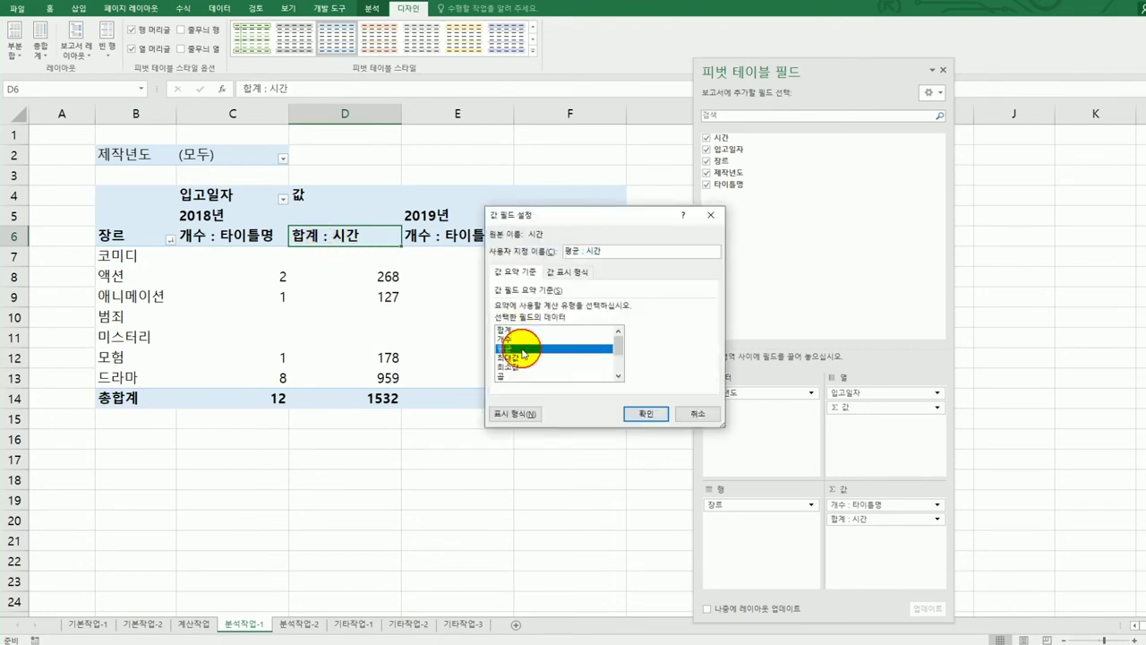
left_click(519, 414)
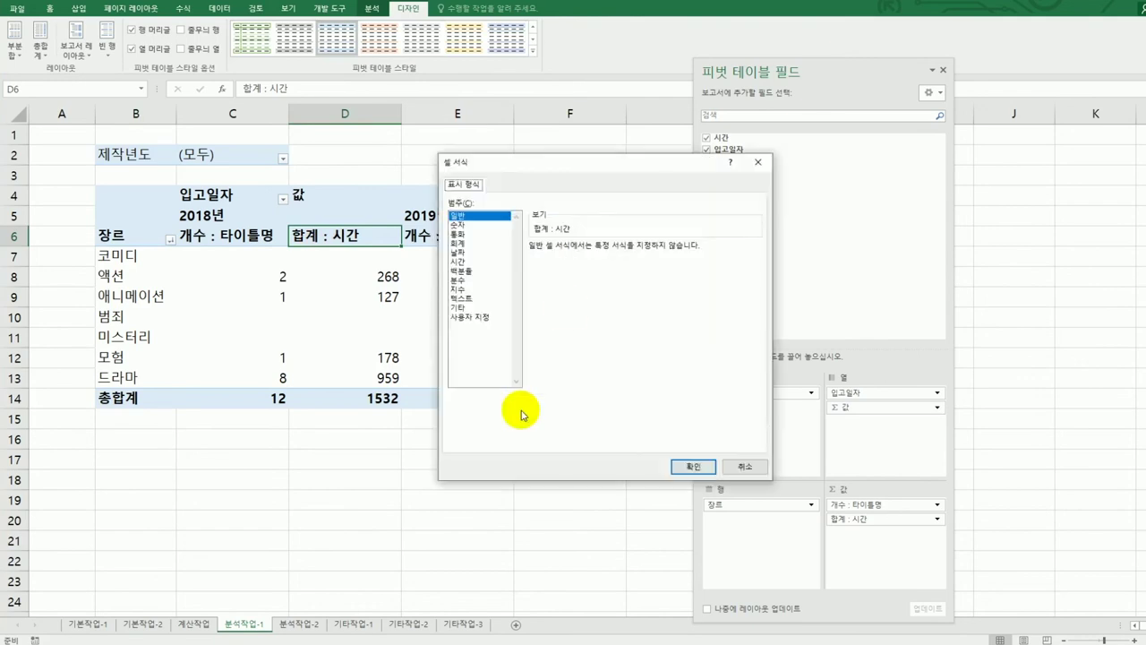
left_click_drag(584, 165, 726, 164)
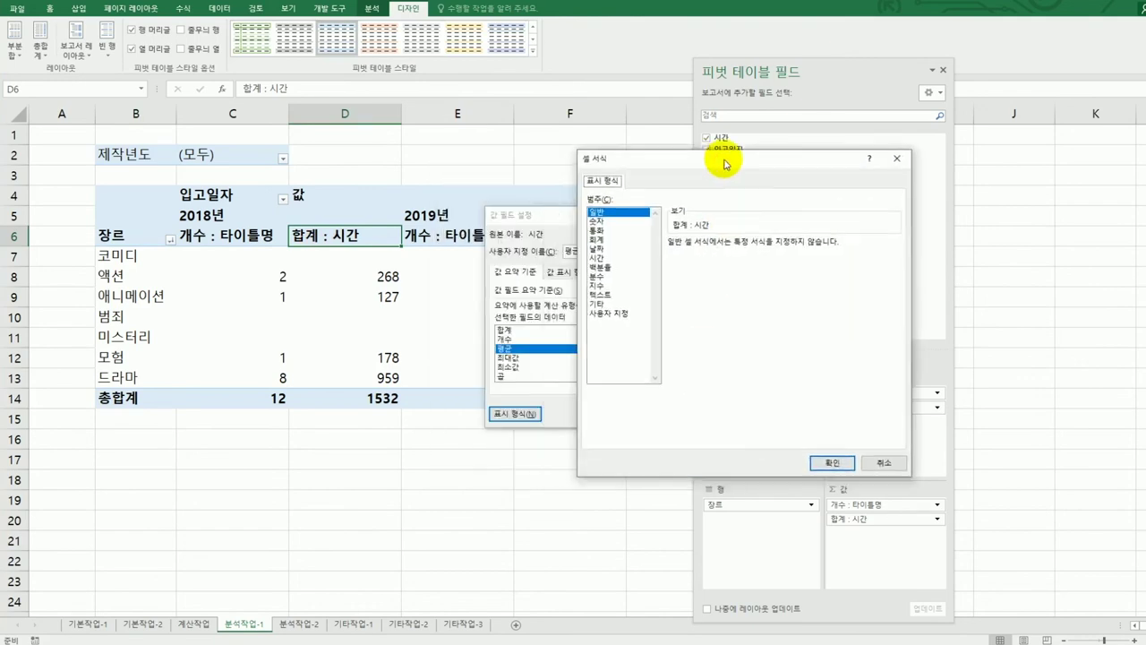
left_click(596, 220)
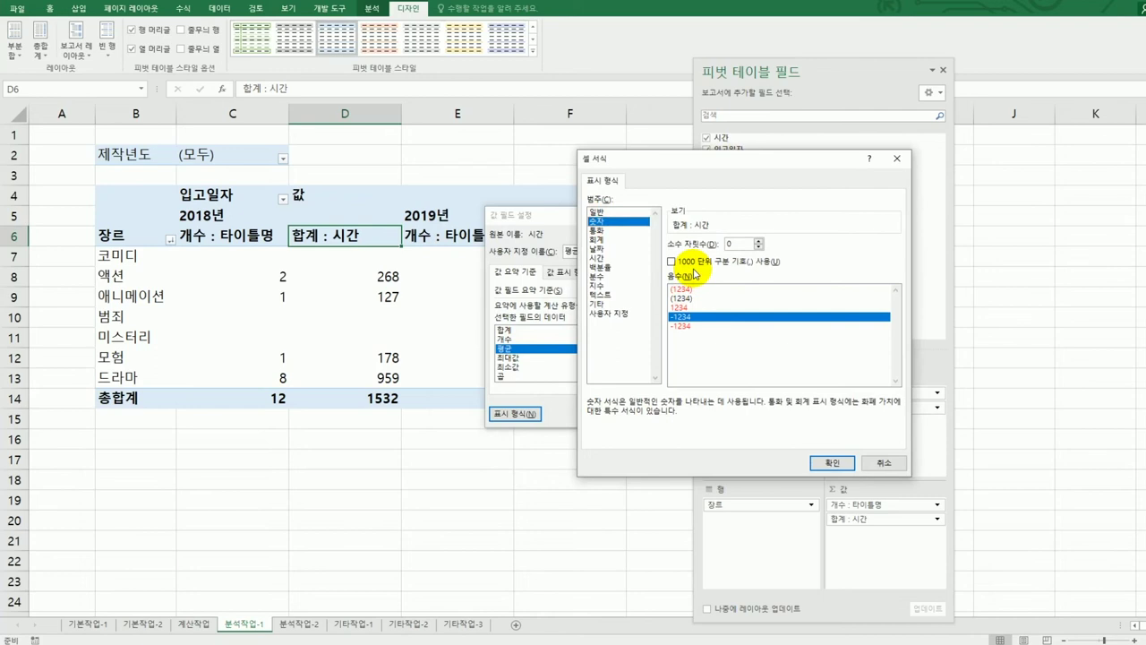
left_click(758, 240)
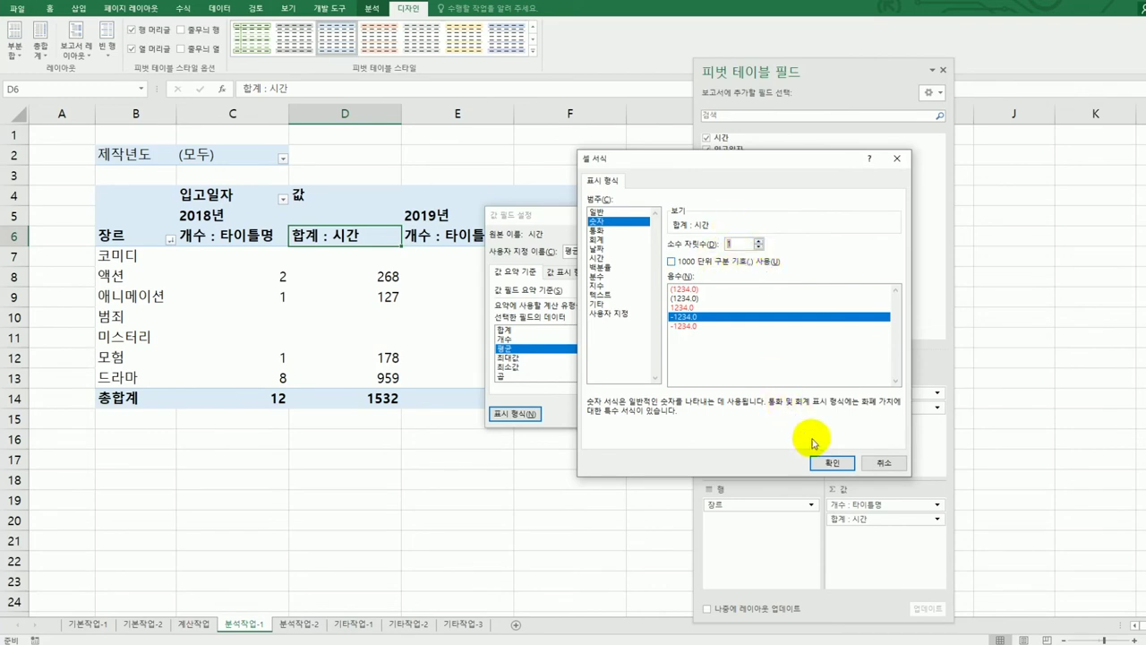
left_click(822, 463)
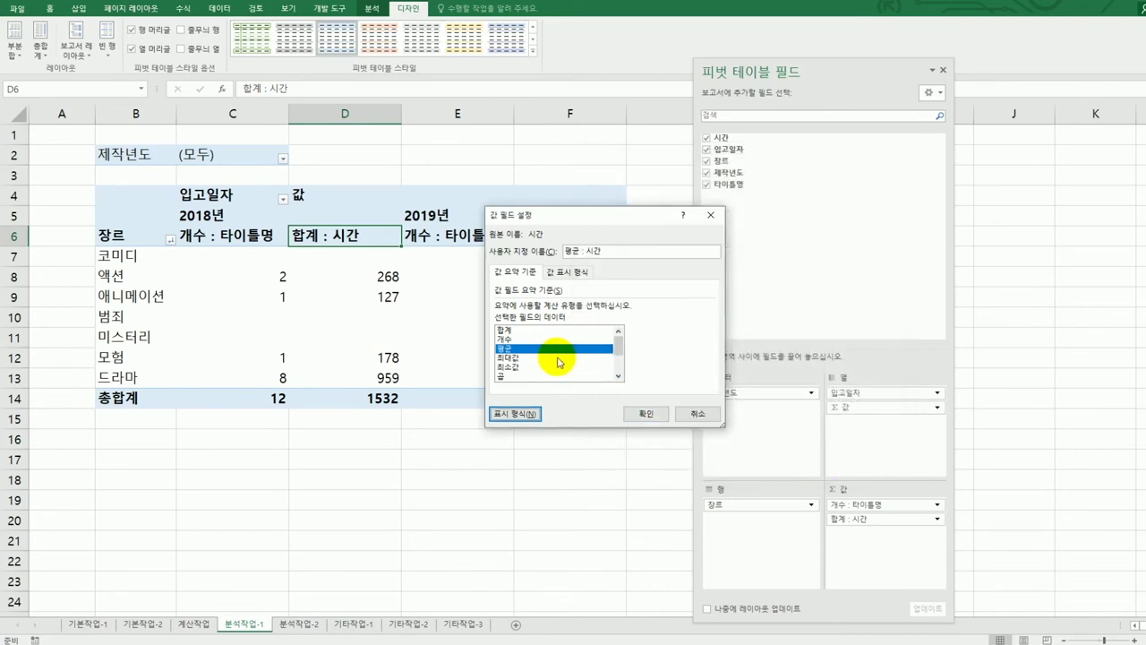
left_click(644, 416)
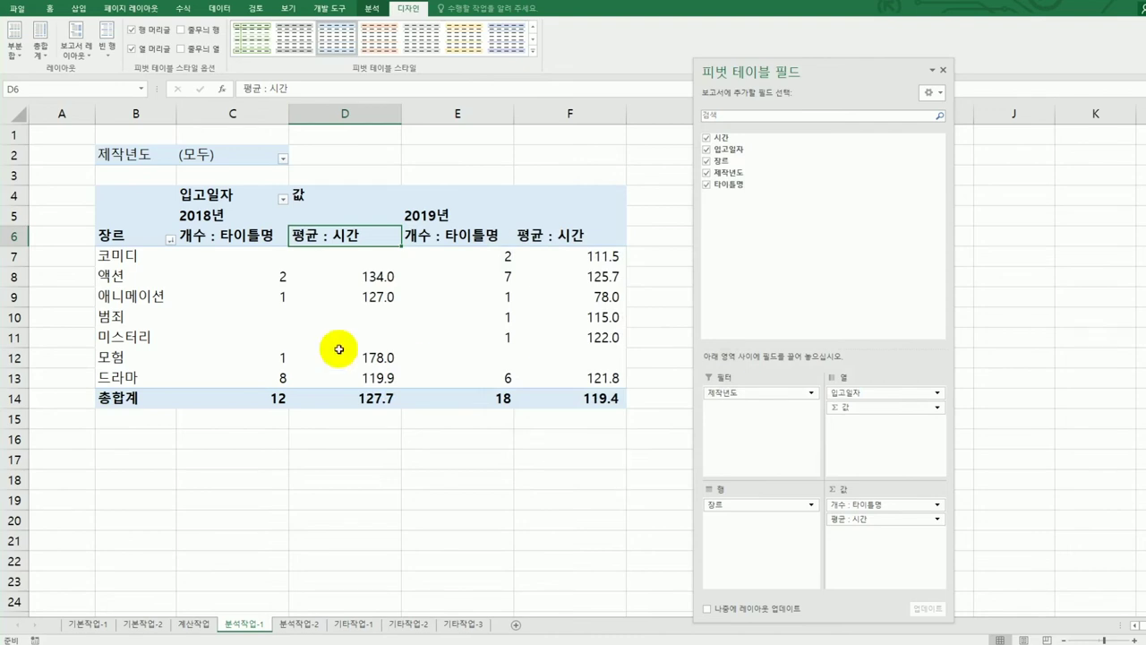
Review the PivotTable's row and column grand total settings, including those in the PivotTable options.
mouse_move(347, 337)
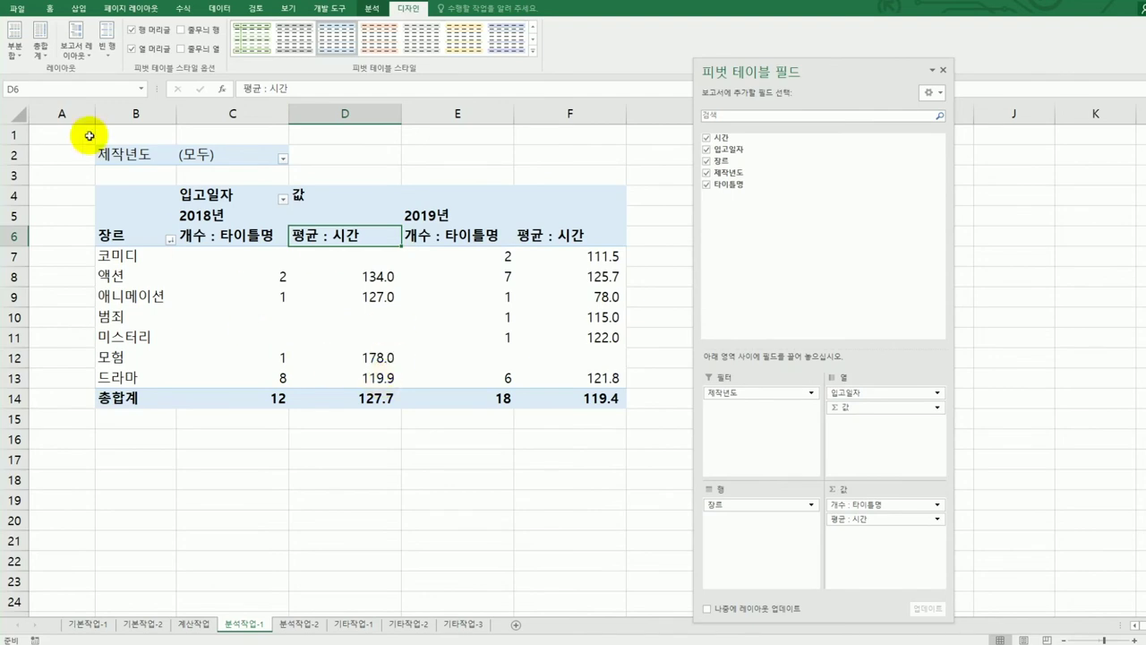
left_click(50, 59)
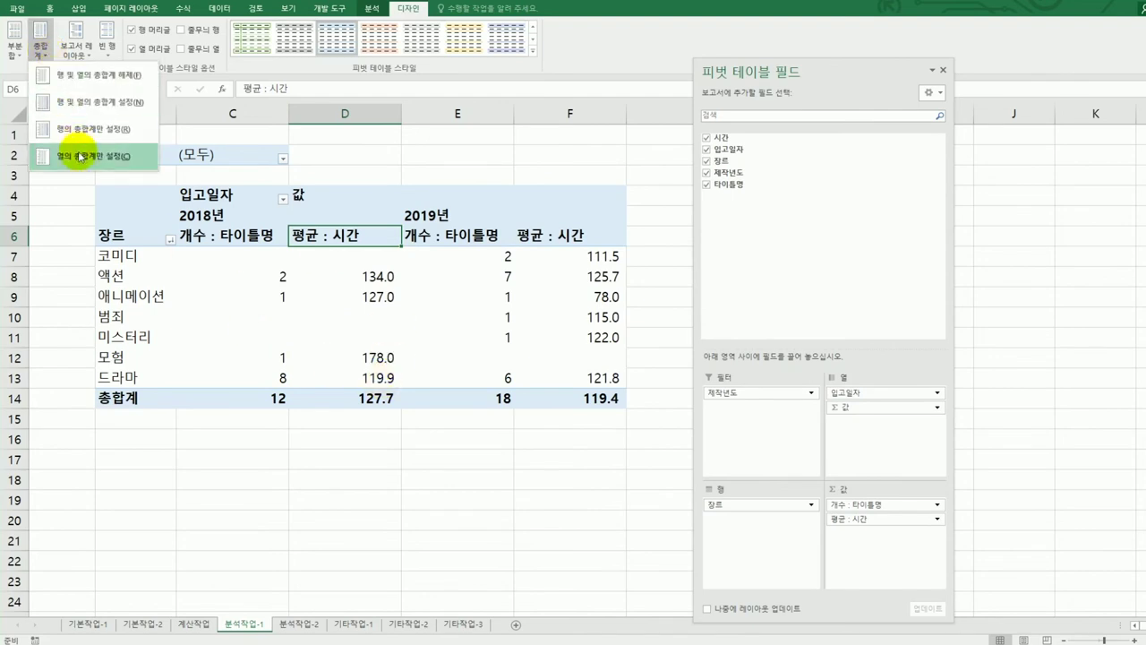
left_click(377, 256)
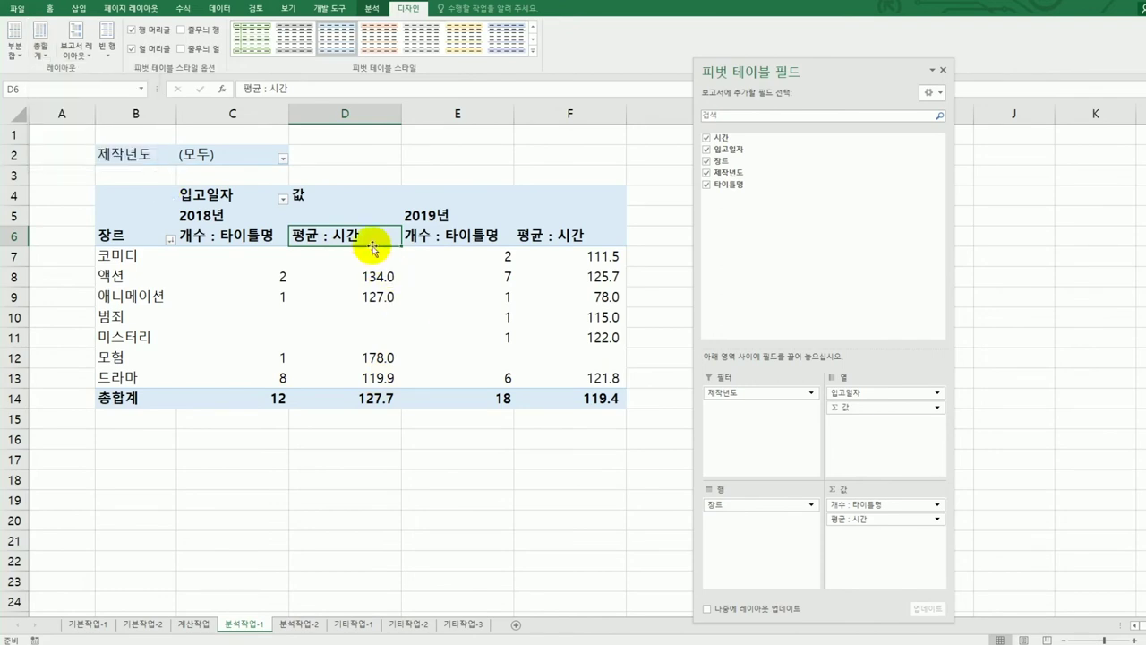
right_click(372, 237)
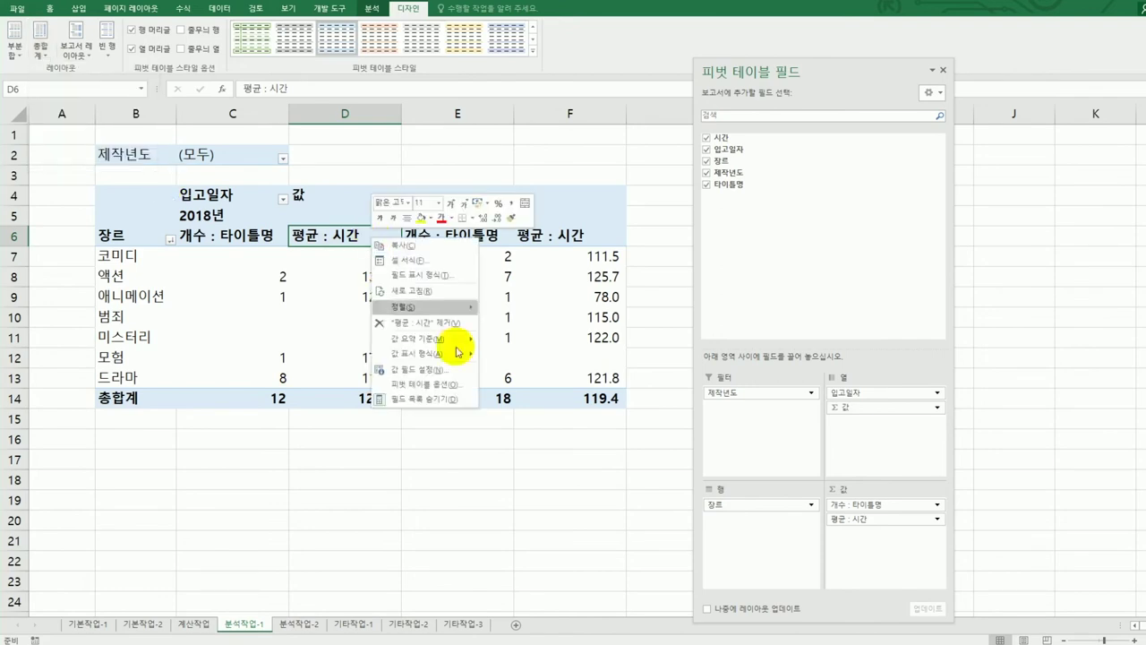
left_click(438, 384)
left_click(386, 269)
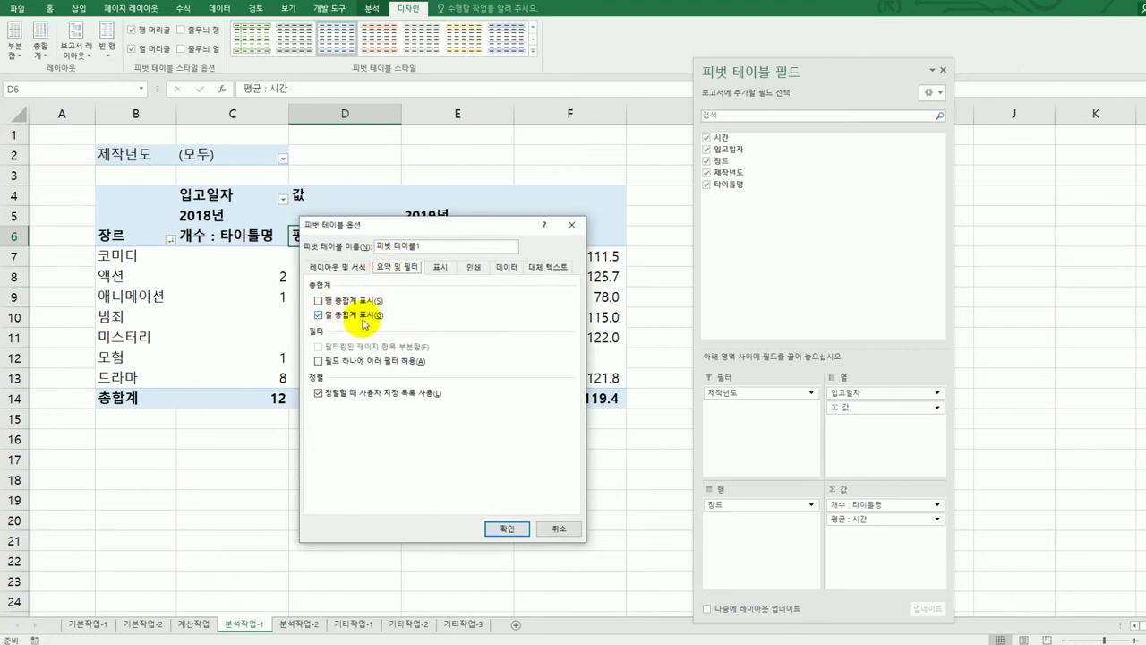
left_click(559, 530)
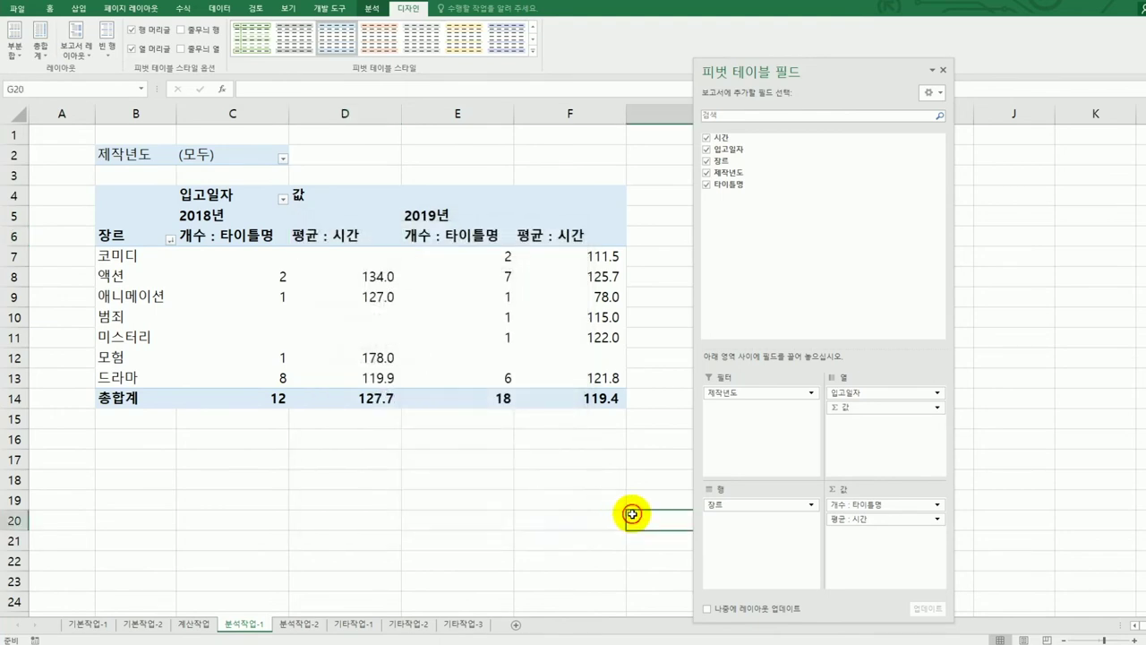
left_click(632, 514)
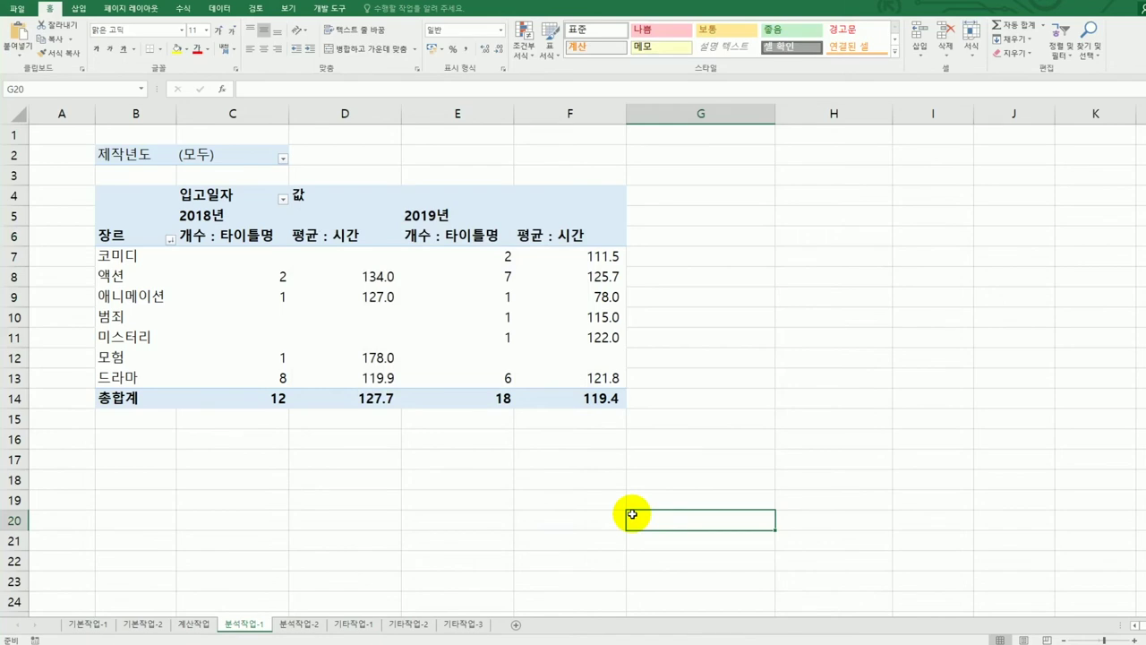
On sheet 분석작업-2, start a data validation rule for the 판매가 values in C14:C19 with a custom (사용자 지정) criterion.
left_click(320, 625)
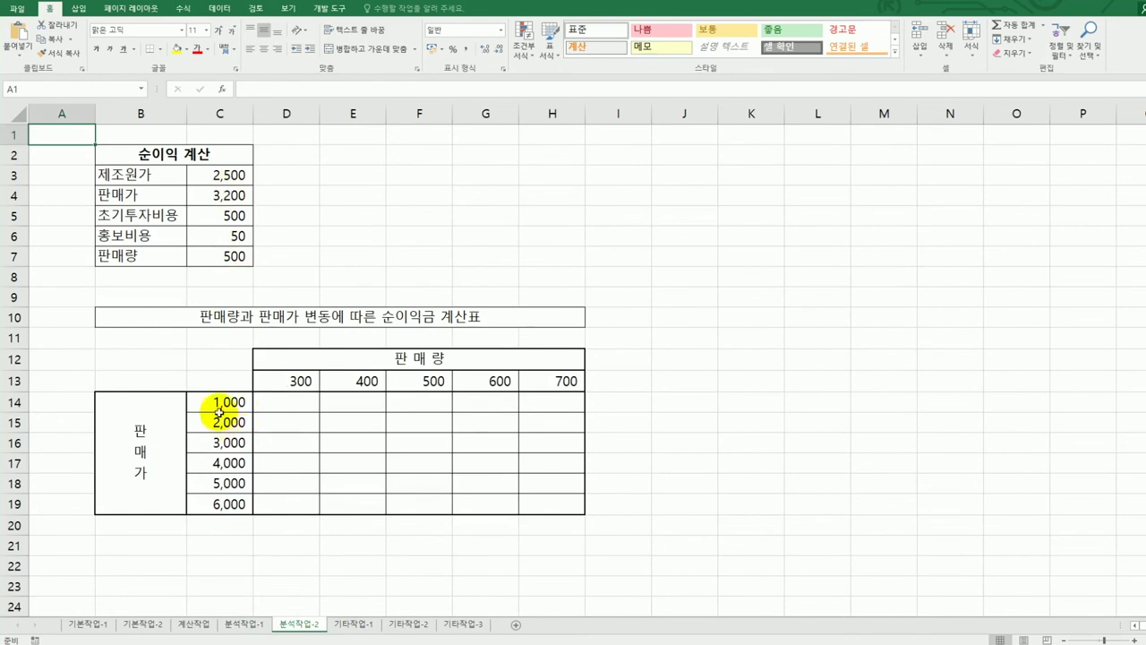
left_click_drag(224, 402, 225, 504)
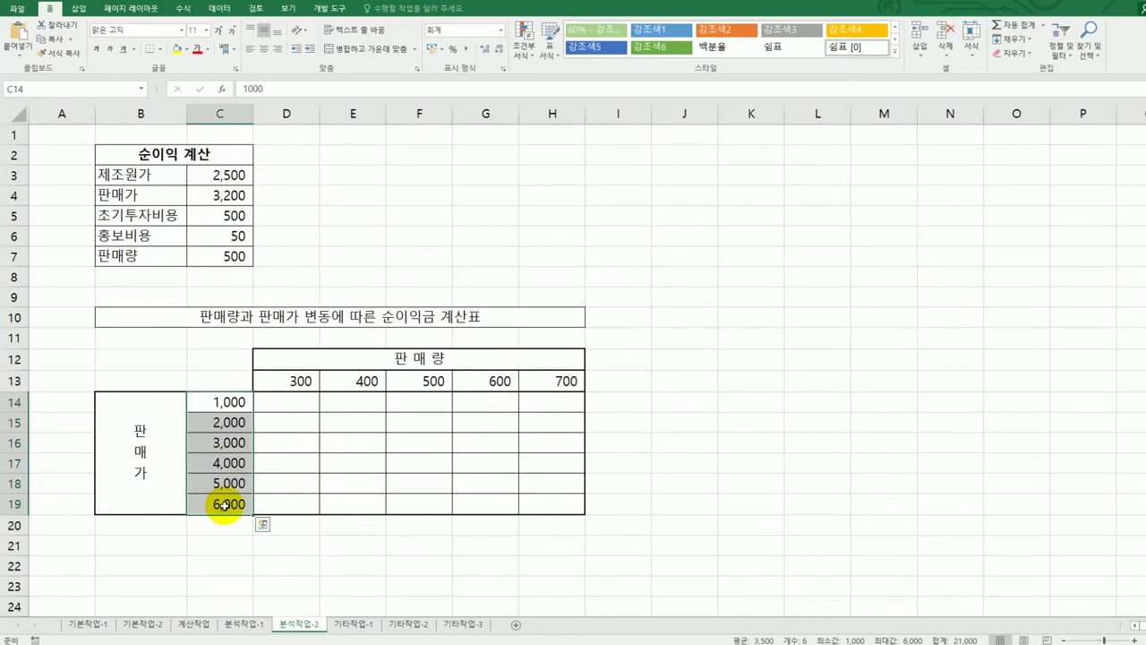
left_click(219, 8)
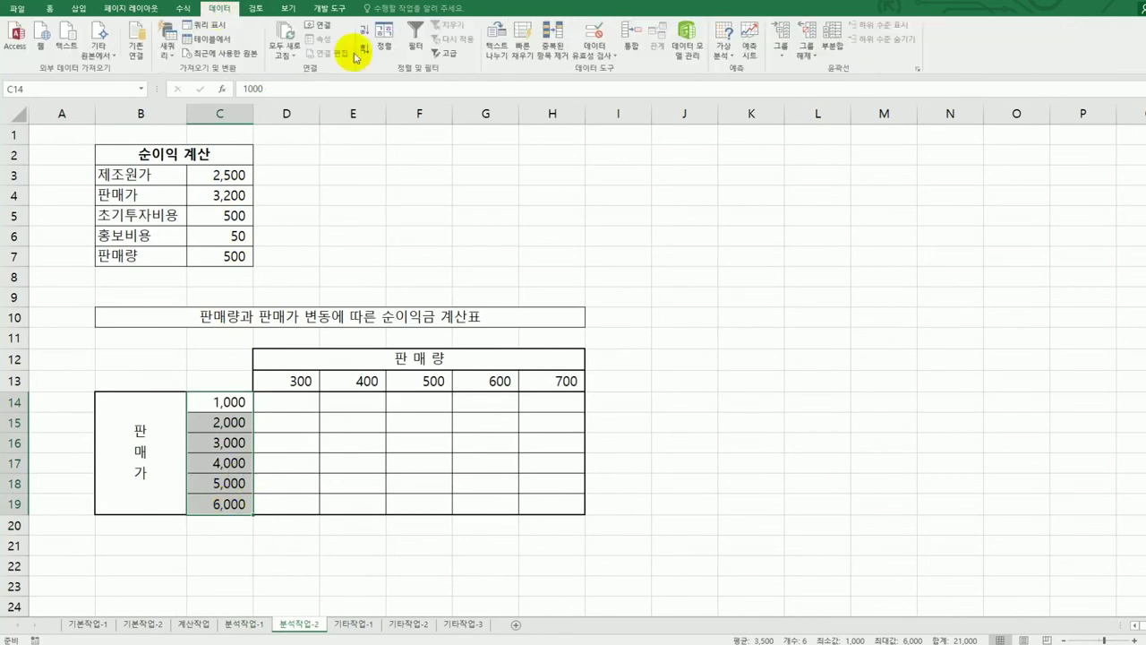
left_click(598, 47)
left_click(607, 68)
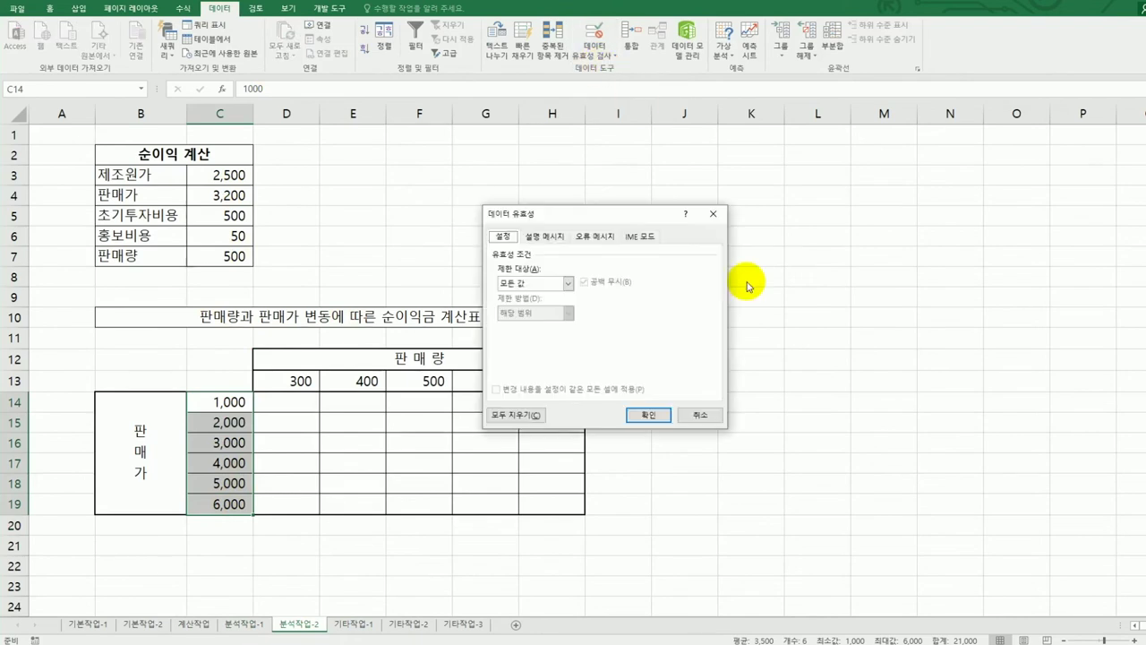
left_click_drag(606, 211, 729, 205)
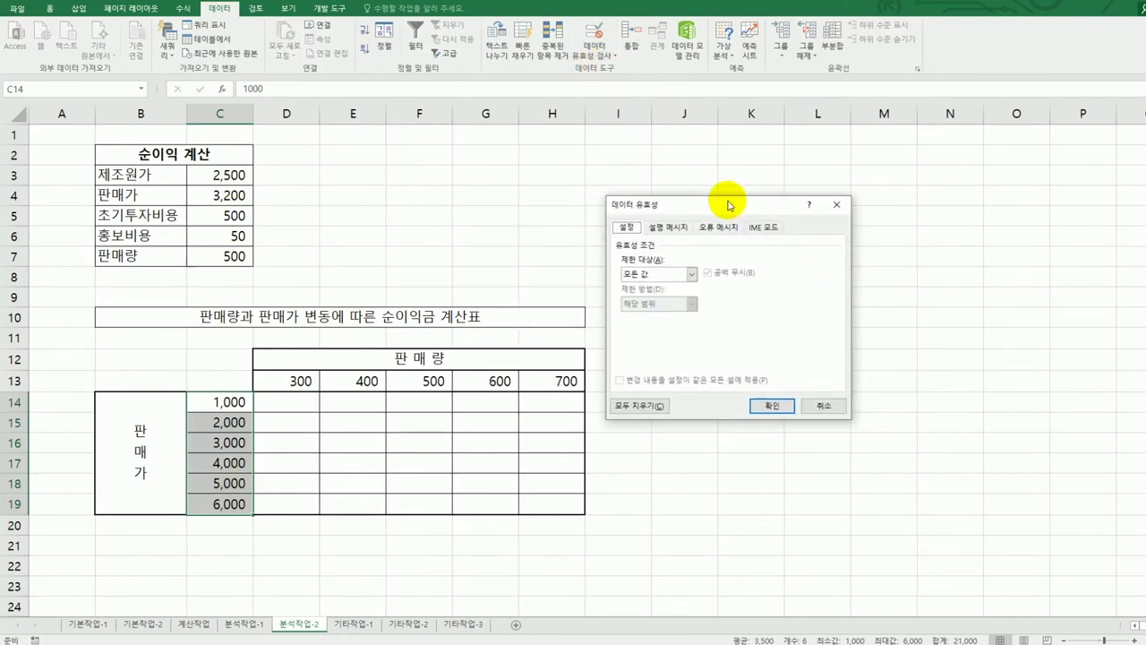
left_click(686, 273)
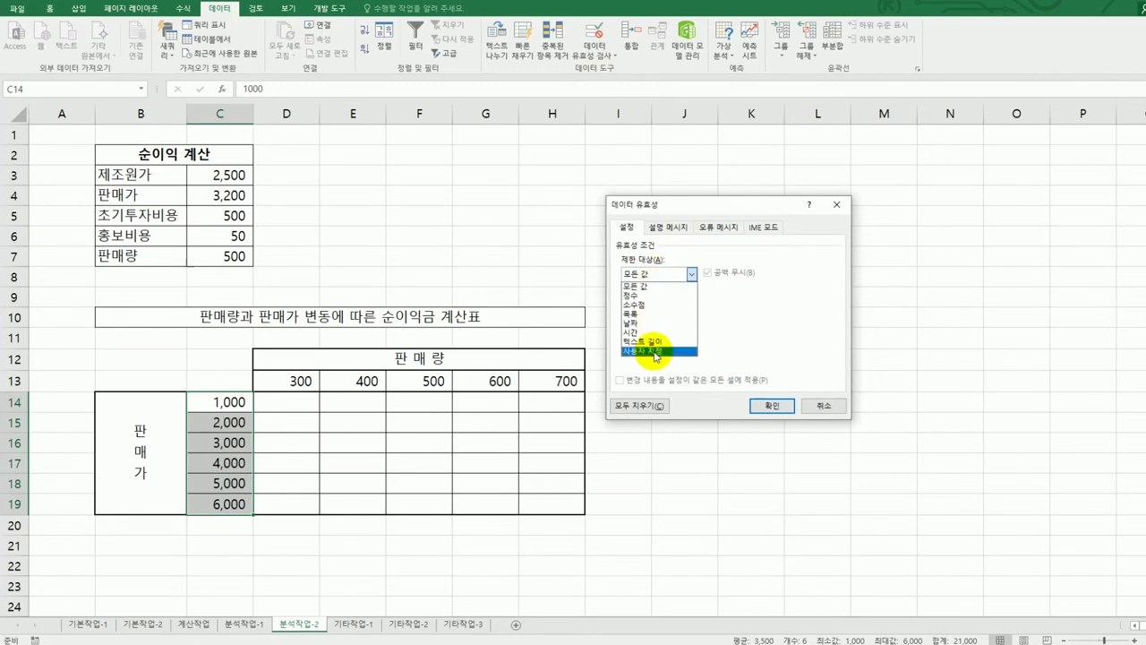
left_click(656, 351)
Enter the validation formula =mod(C14,1000)=0 so that only multiples of 1000 are accepted.
left_click(650, 332)
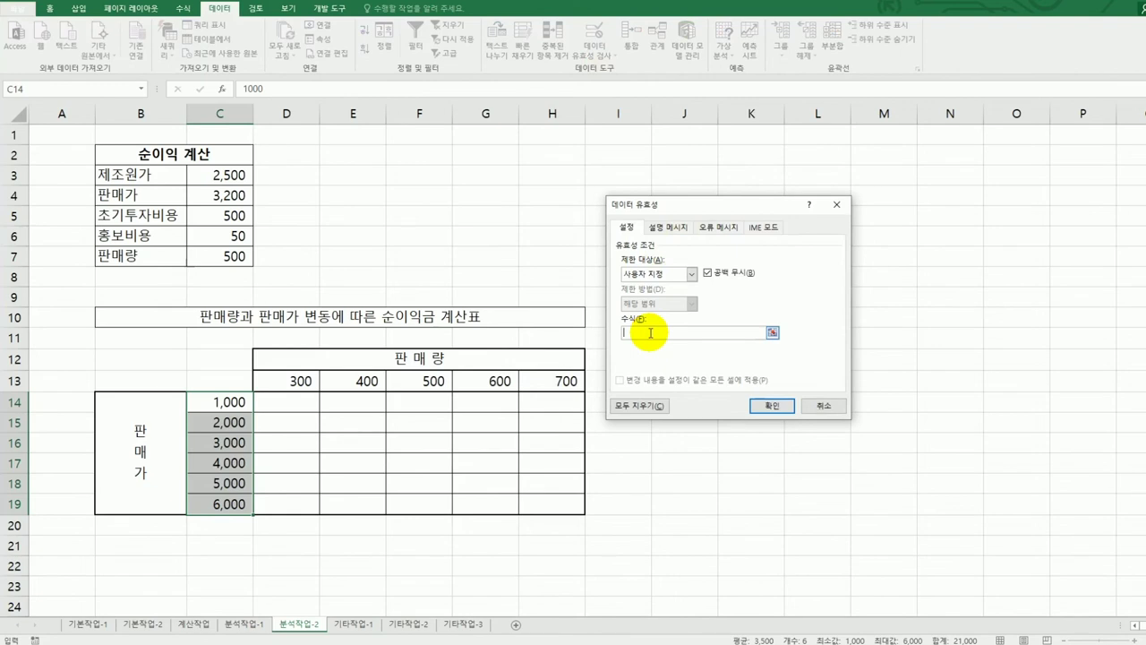
type("=mod(")
left_click(227, 403)
type(",")
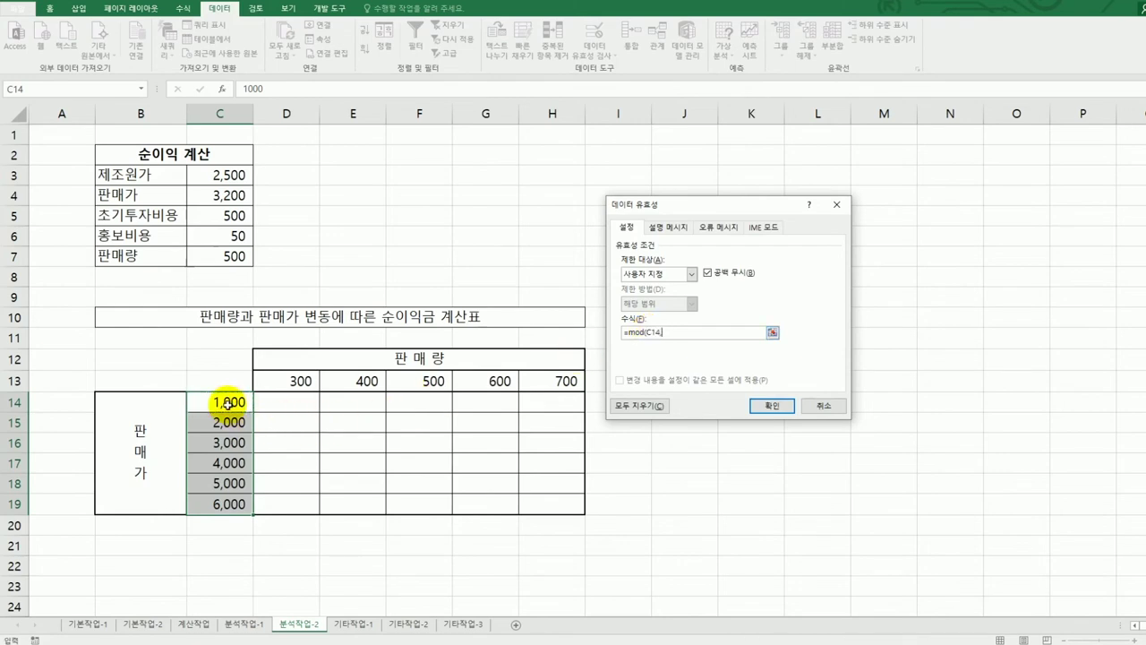
type("1000)=")
type("0")
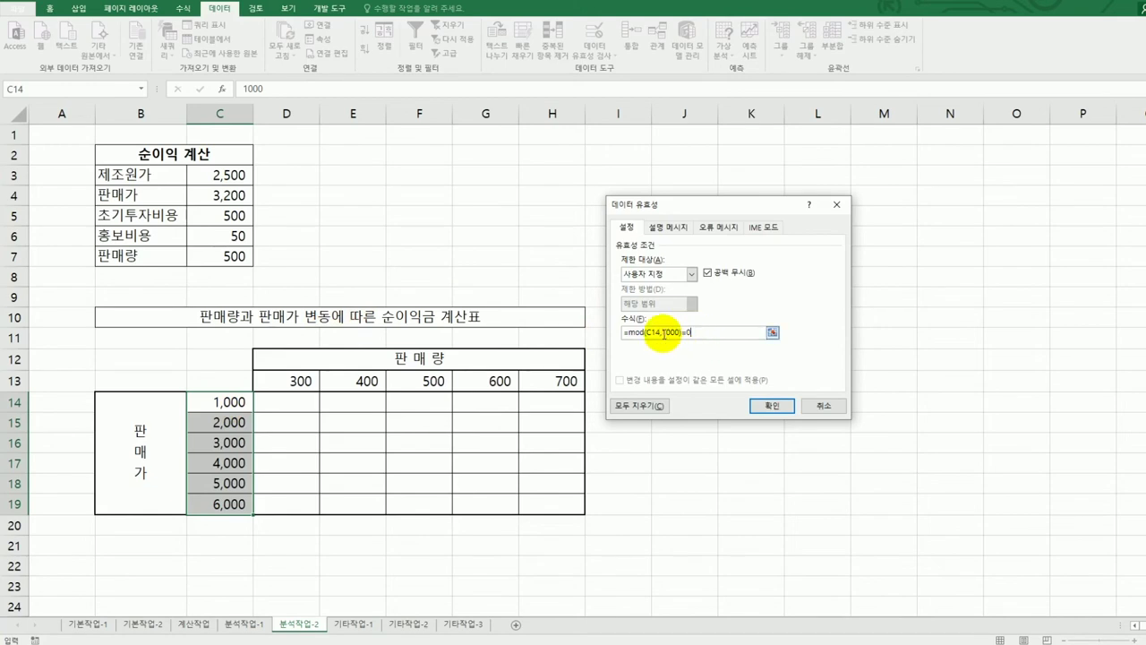
left_click(665, 334)
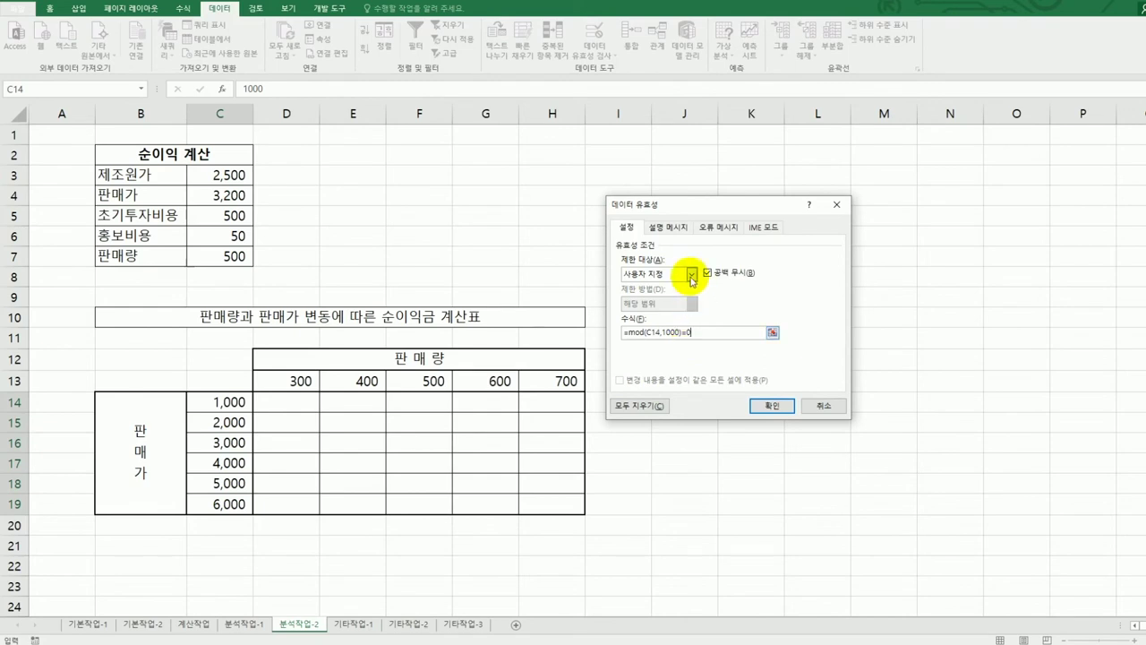
Give the validation an input message titled 판매가 입력 with the text 1000 단위 입력.
left_click(663, 226)
left_click(660, 293)
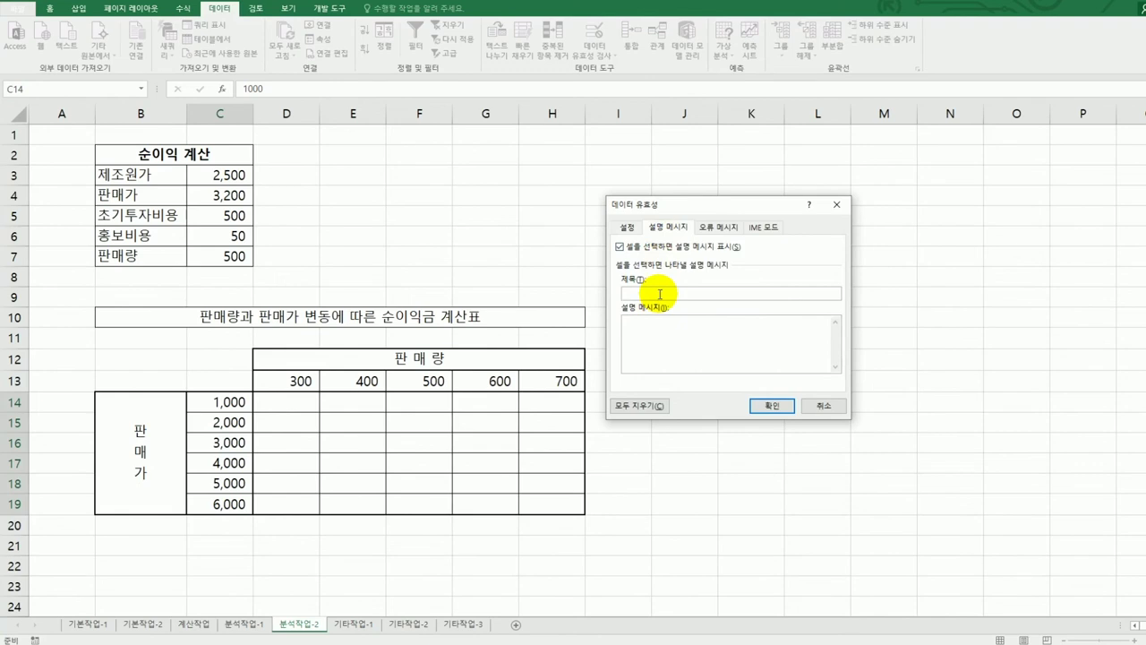
type("판매가 입력")
key("Tab")
type("1000 단위 입력")
Add an error alert titled 입력오류 with the message 1000단위로 입력하세요. and apply the validation rule.
left_click(719, 226)
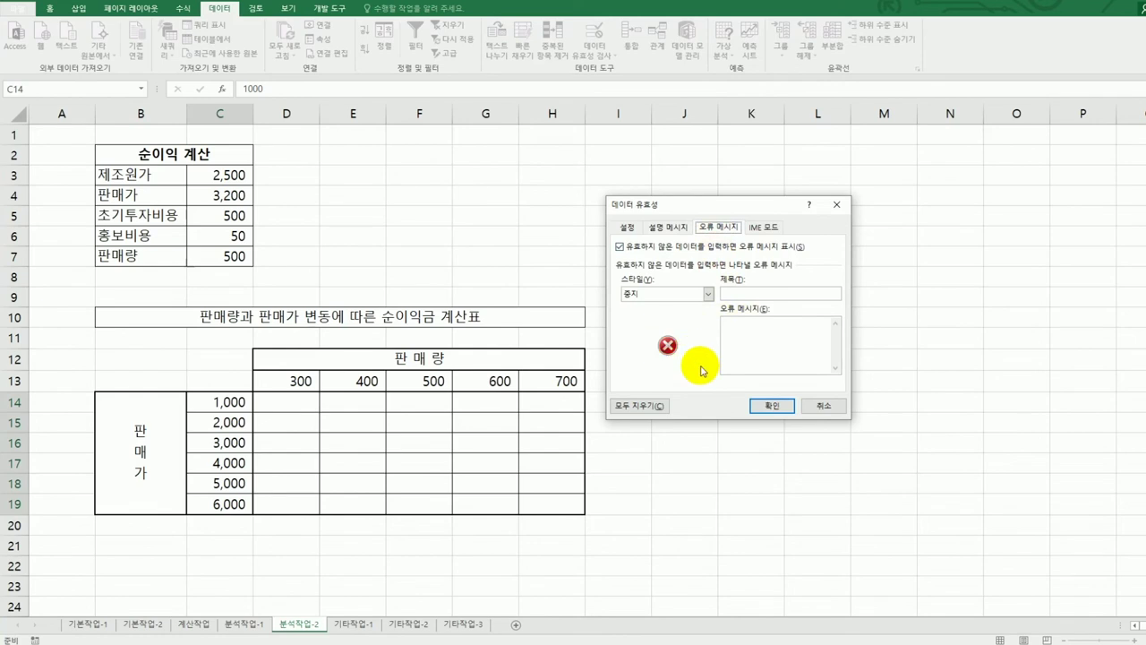
left_click(761, 291)
type("입력")
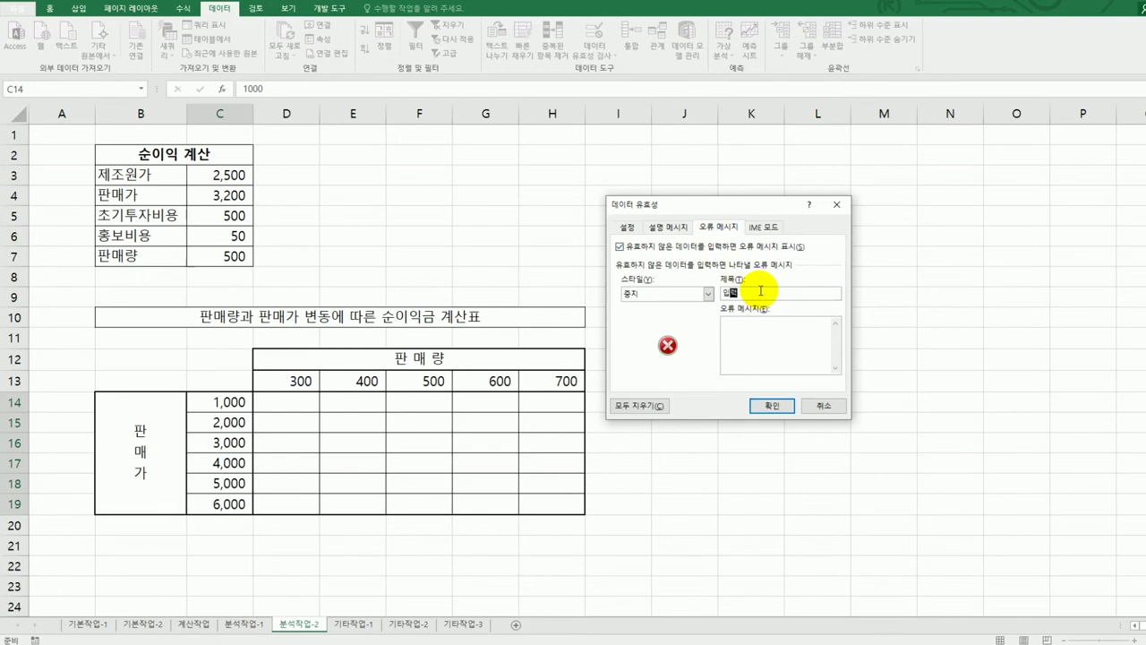
type(" 오류")
key("Tab")
type("1000단위로 입력하세요.")
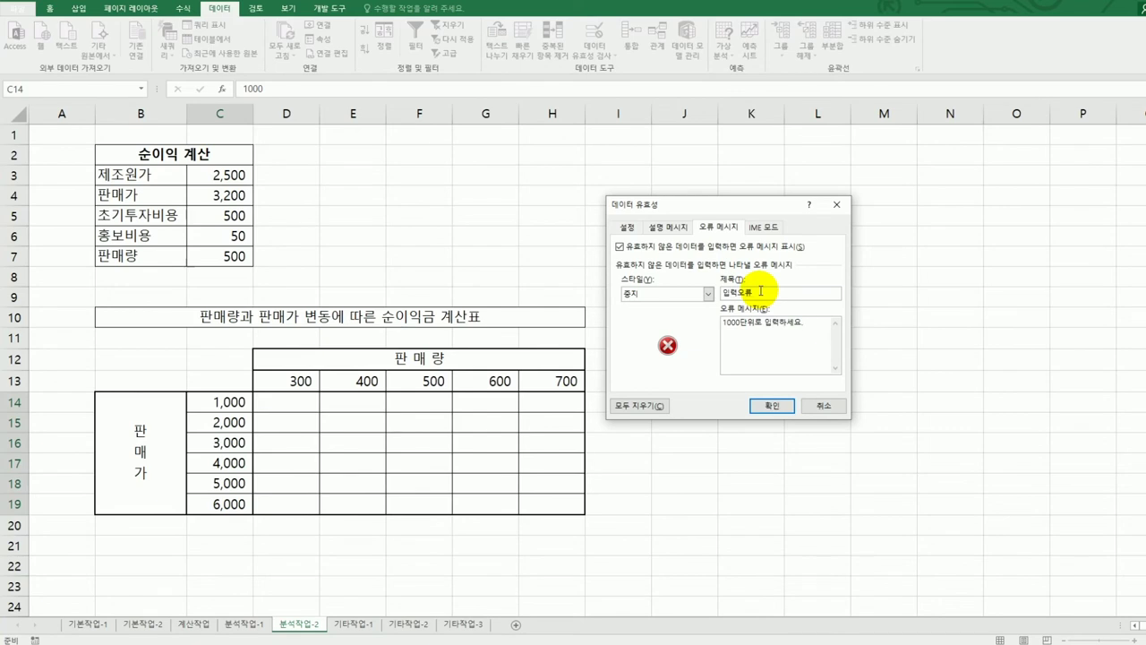
left_click(767, 407)
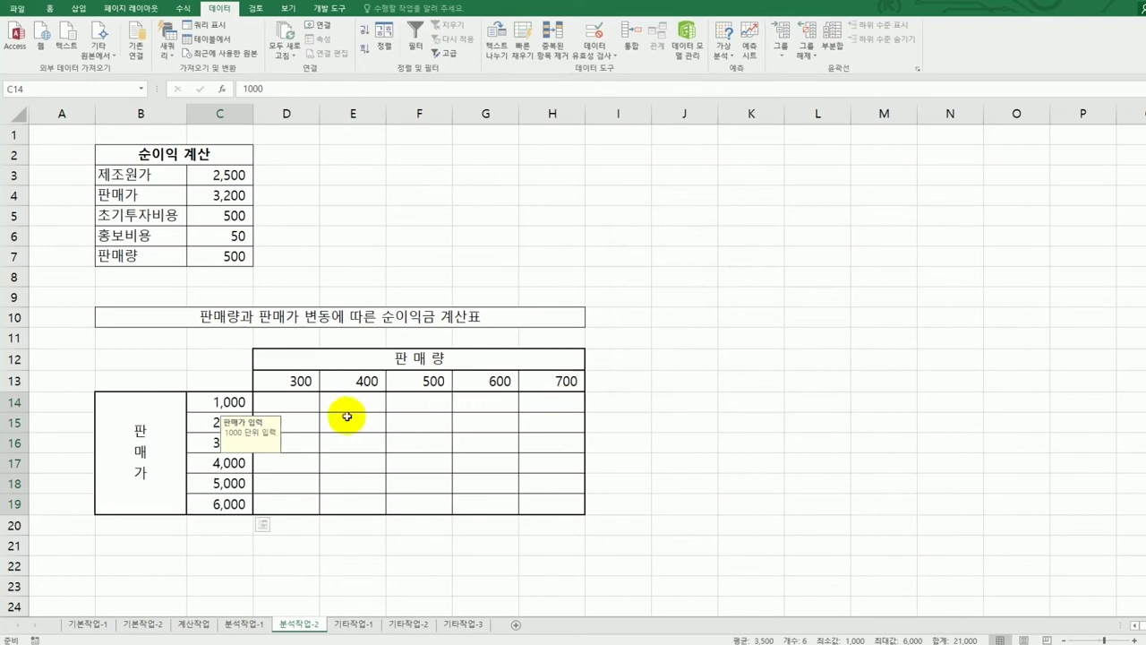
Examine how the 판매량 row D13:H13 and 판매가 column C14:C19 relate to the source values in the 순이익 계산 table.
left_click(242, 384)
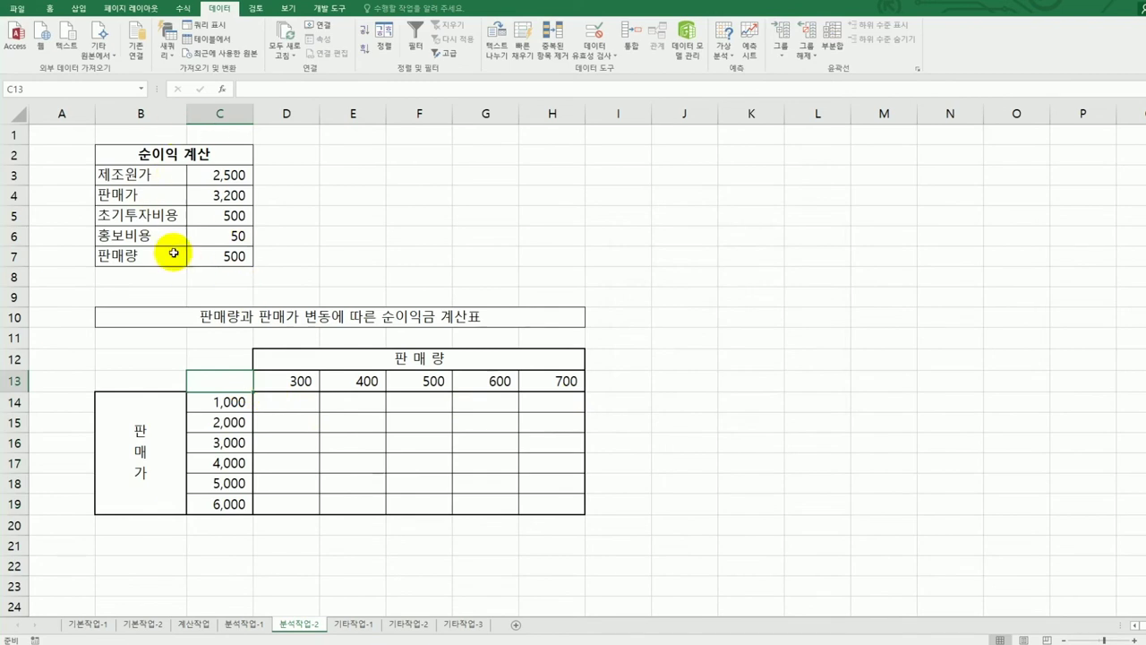
left_click_drag(300, 380, 563, 379)
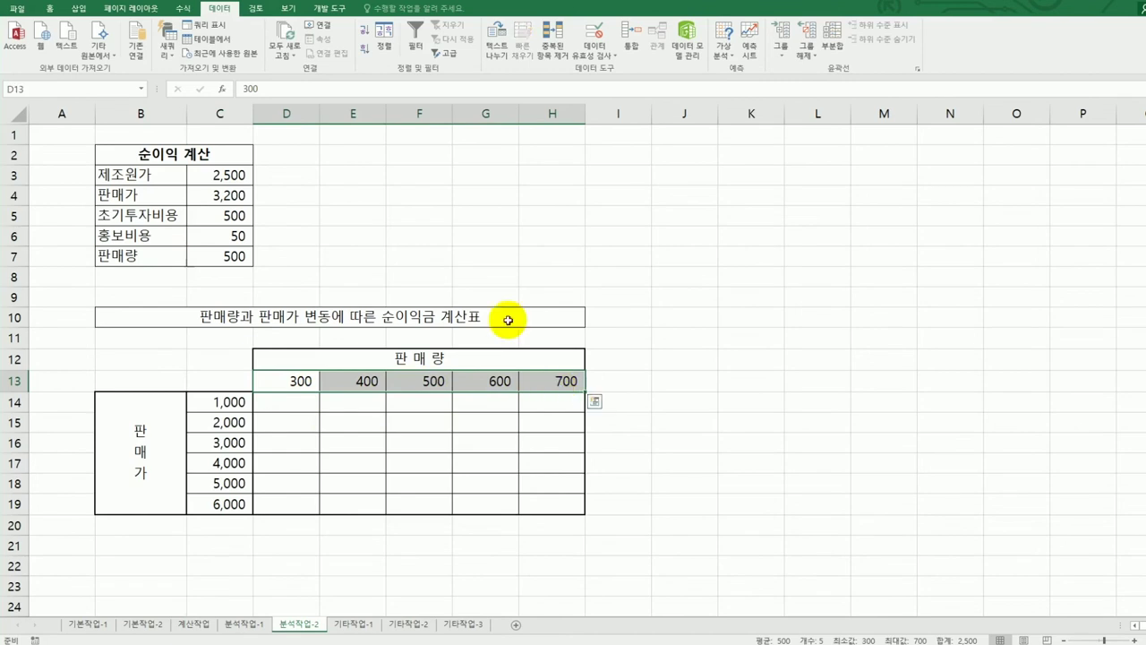
left_click(223, 258)
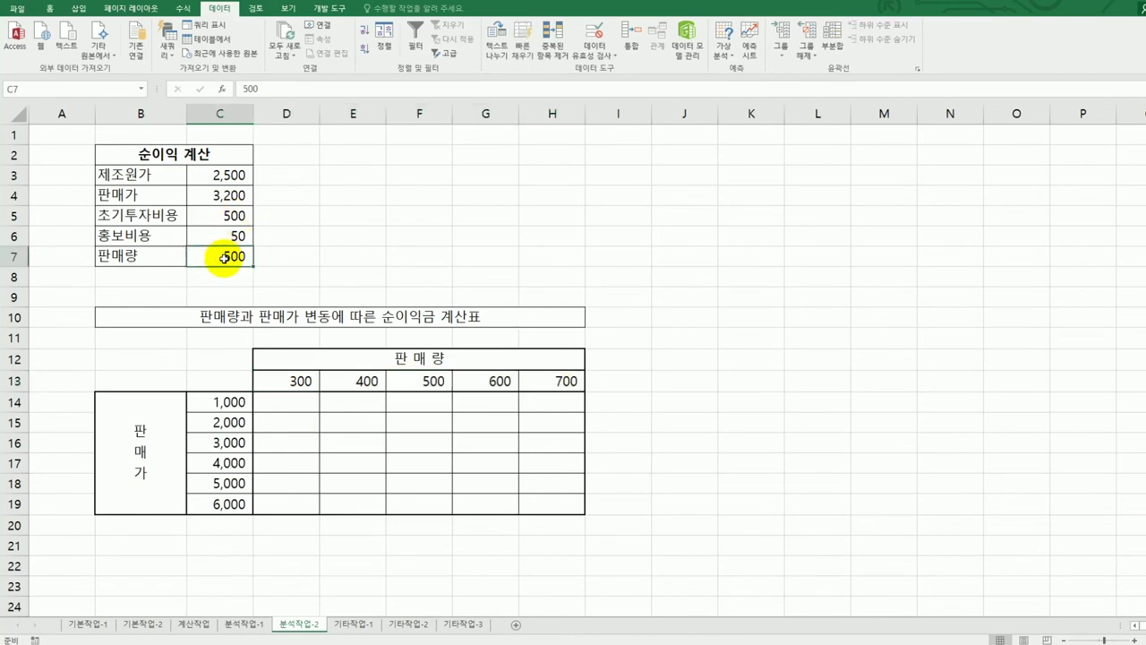
left_click(229, 400)
left_click_drag(229, 399, 224, 502)
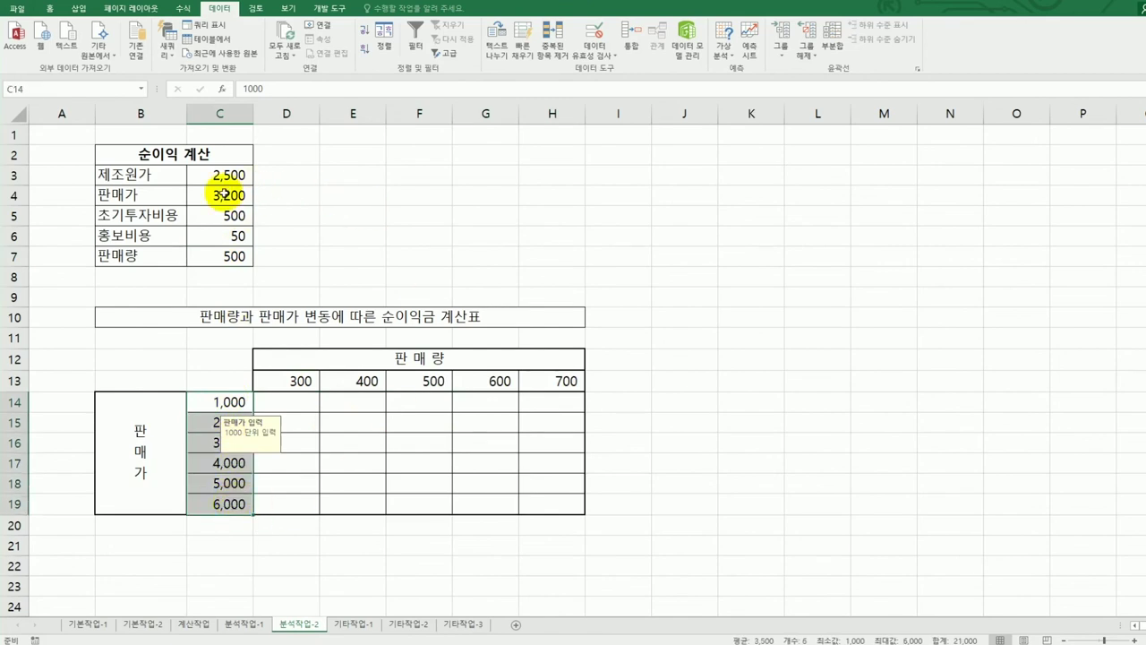
left_click(221, 195)
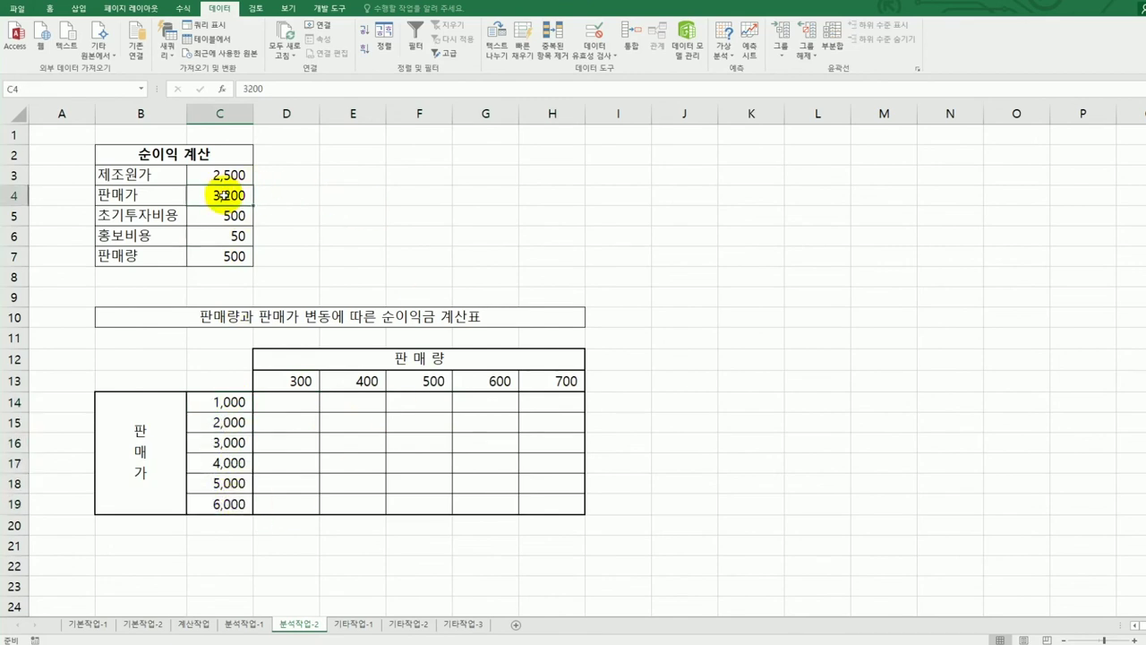
left_click(223, 382)
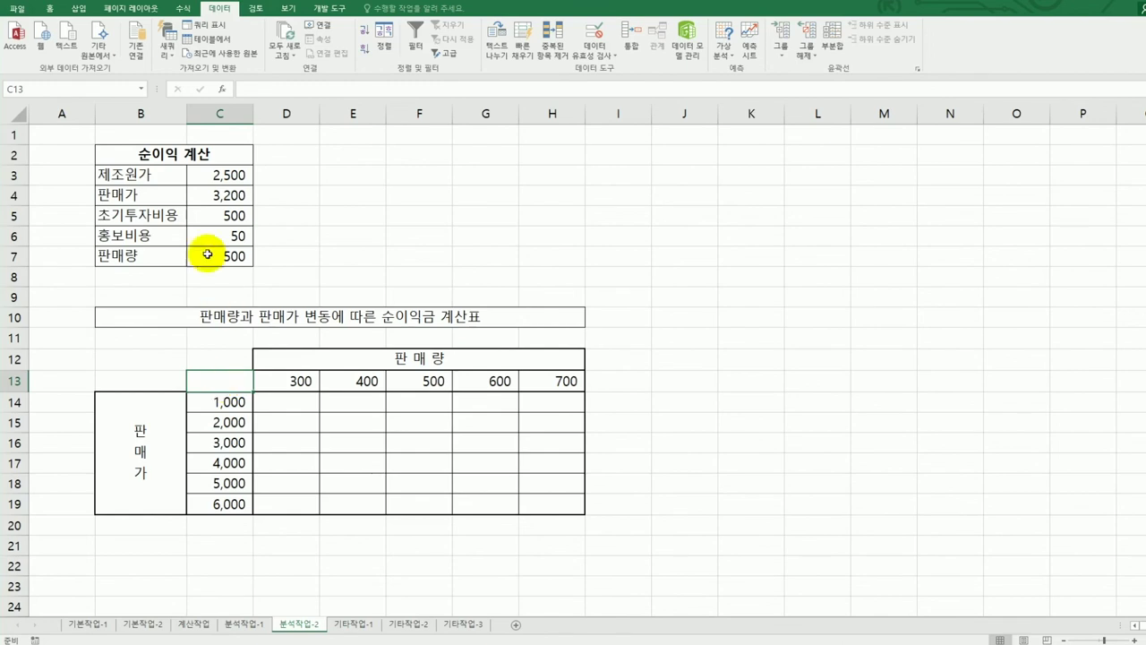
left_click_drag(215, 172, 207, 256)
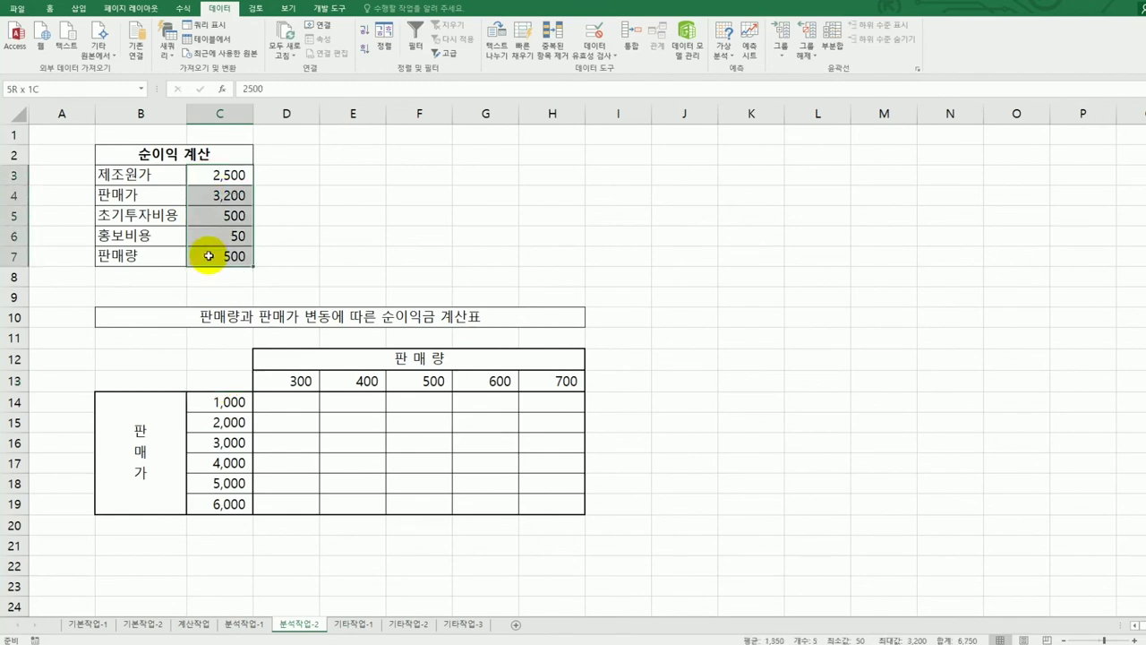
left_click(209, 279)
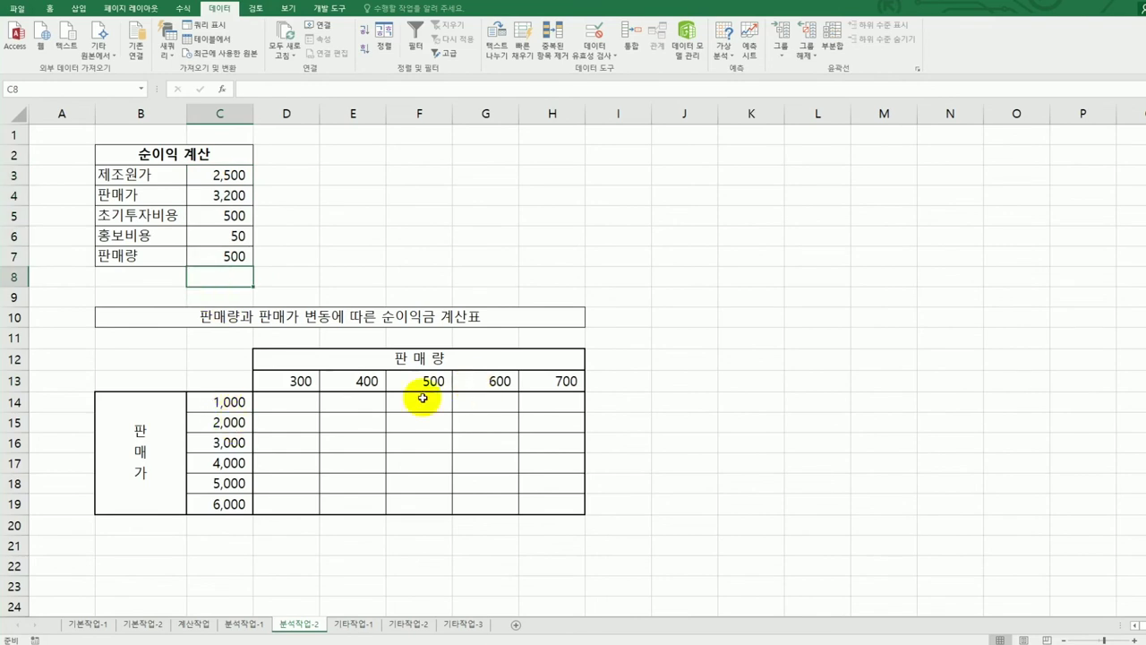
Enter the net-profit formula =(C4-C3)*C7-C5-C6 in cell C13, the corner of the 판매량/판매가 table.
left_click(228, 374)
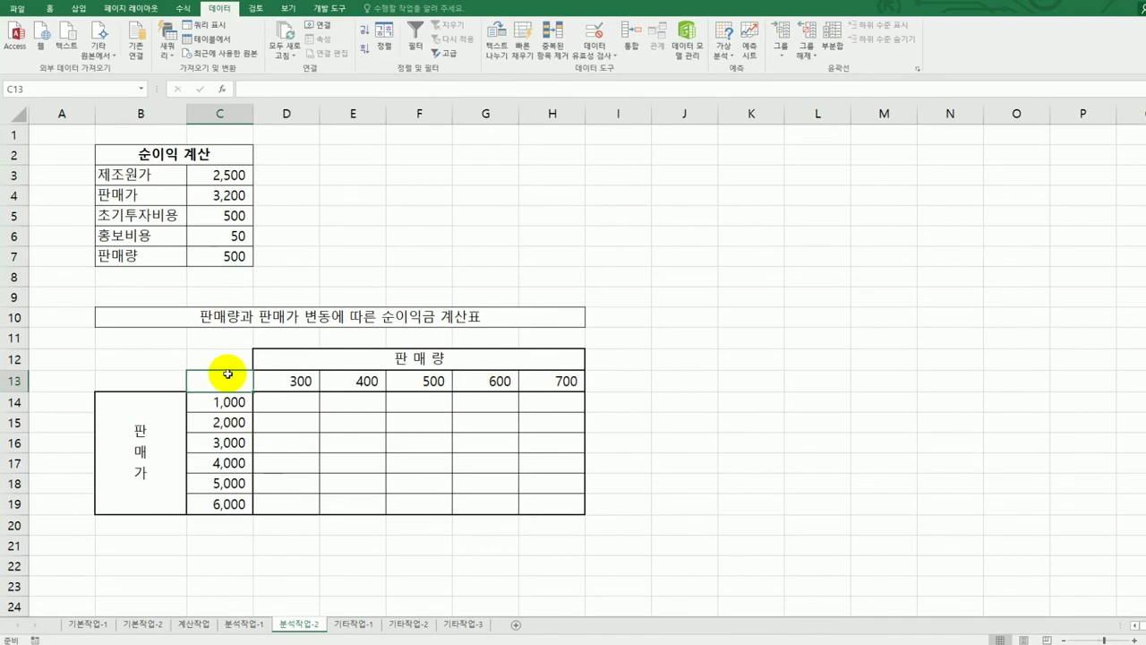
type("=(")
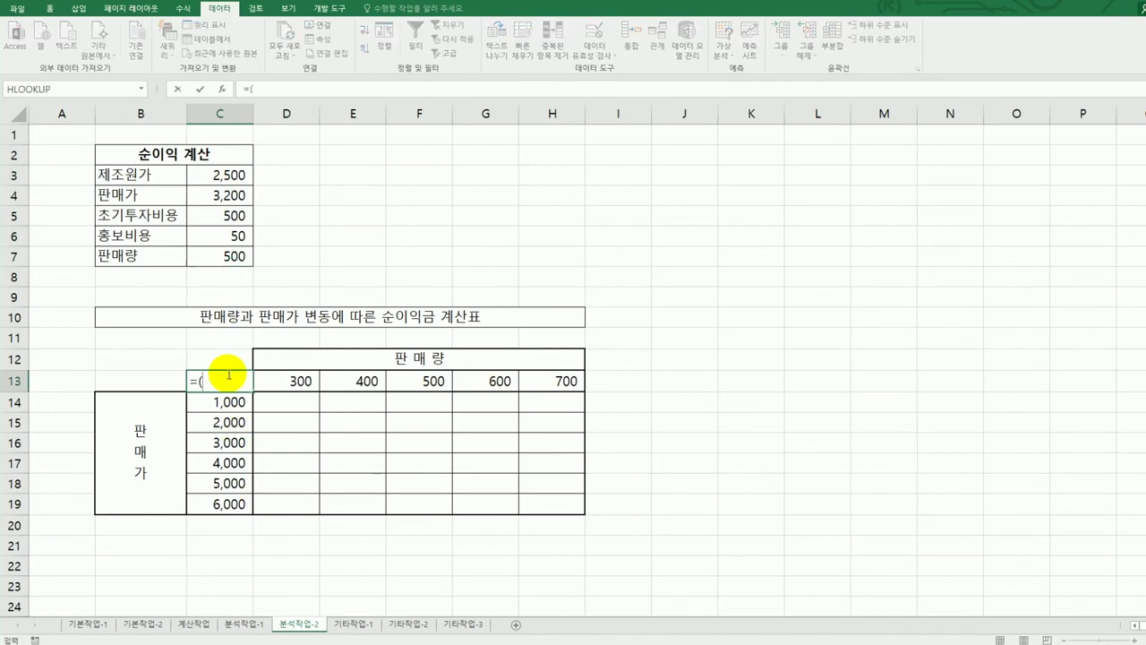
left_click(205, 195)
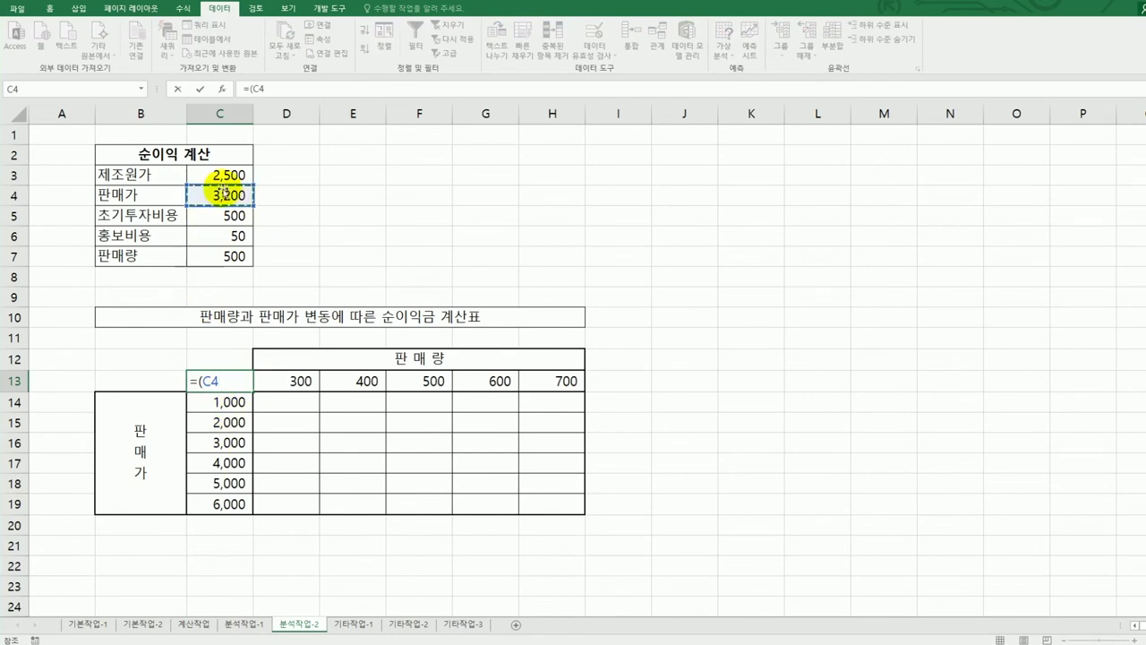
type("-")
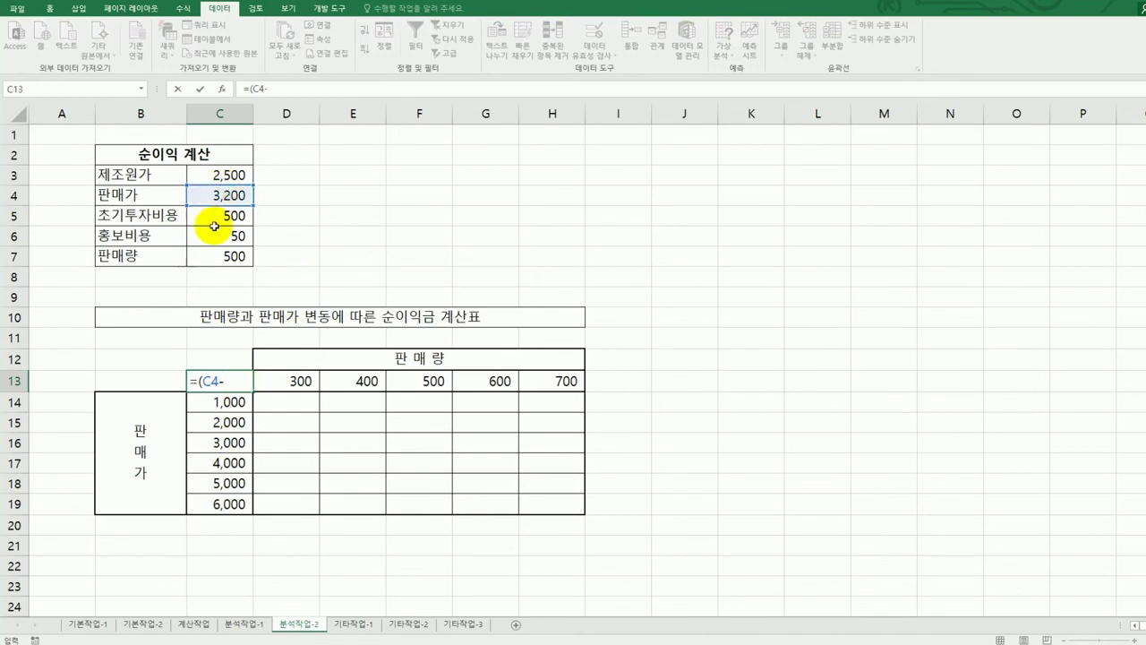
left_click(218, 173)
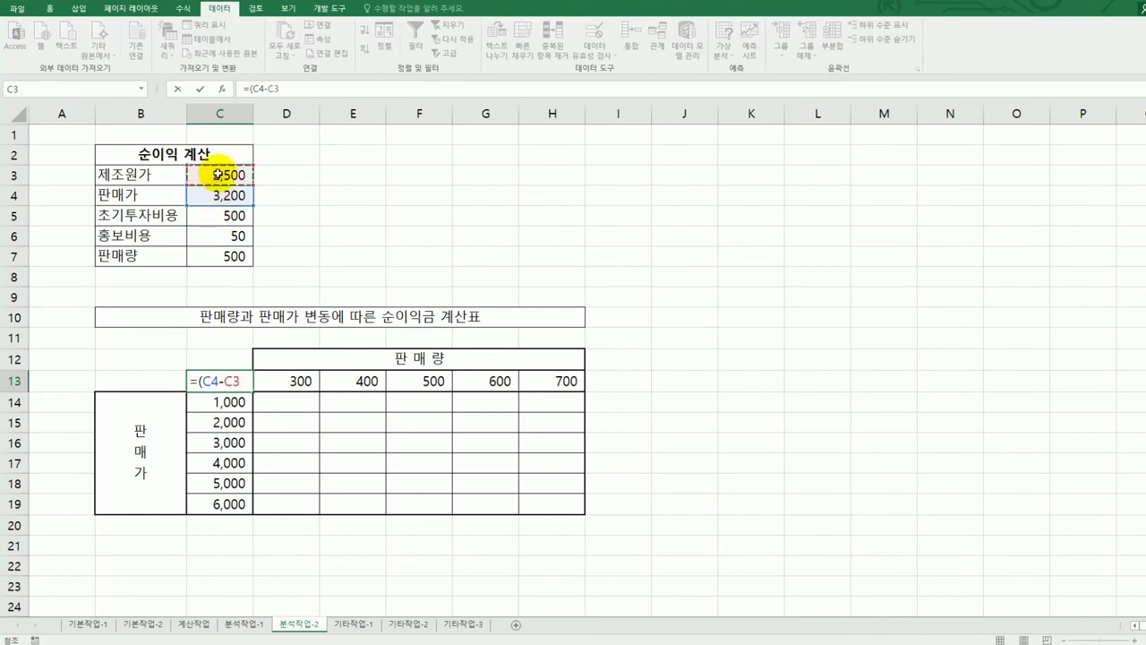
type(")*")
left_click(222, 257)
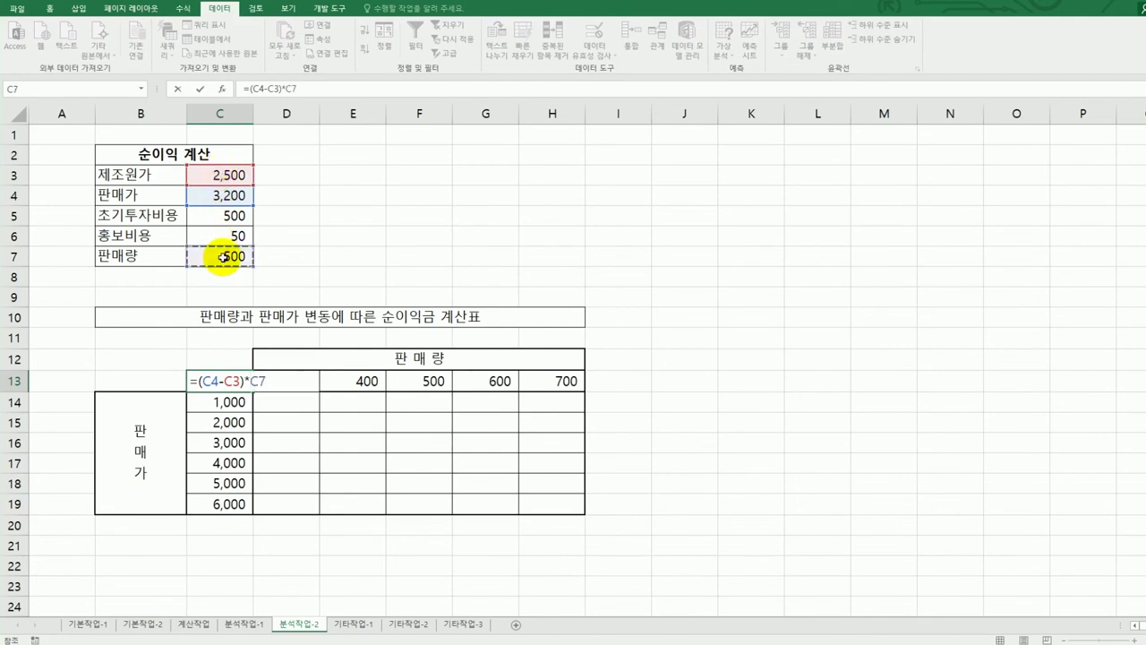
type("-")
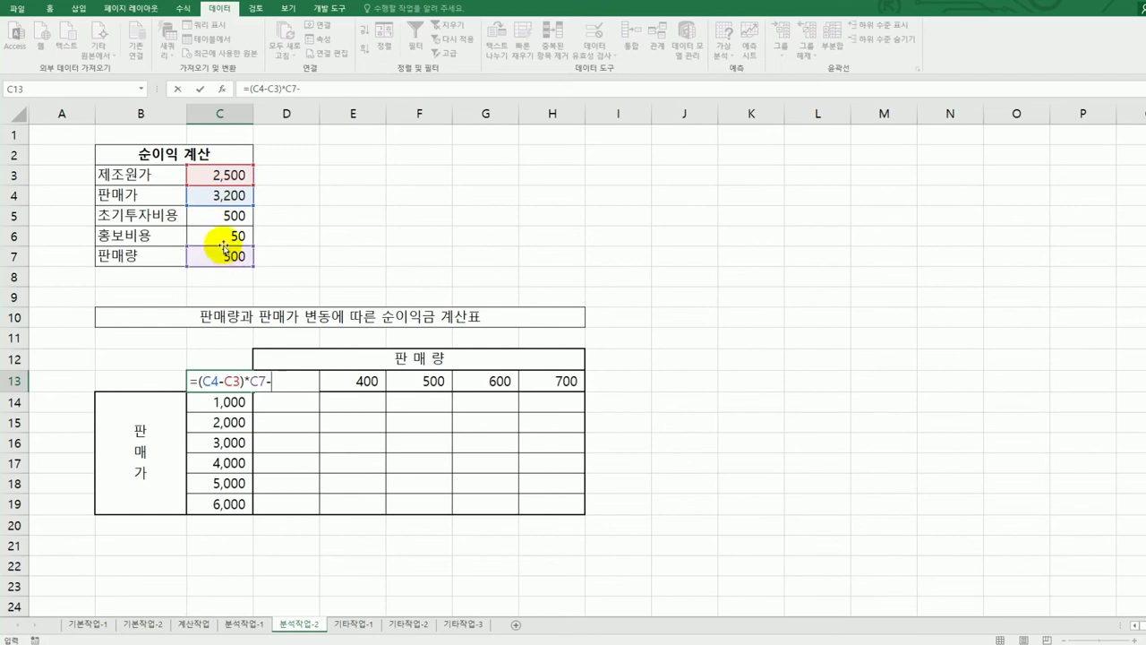
left_click(224, 233)
left_click(223, 215)
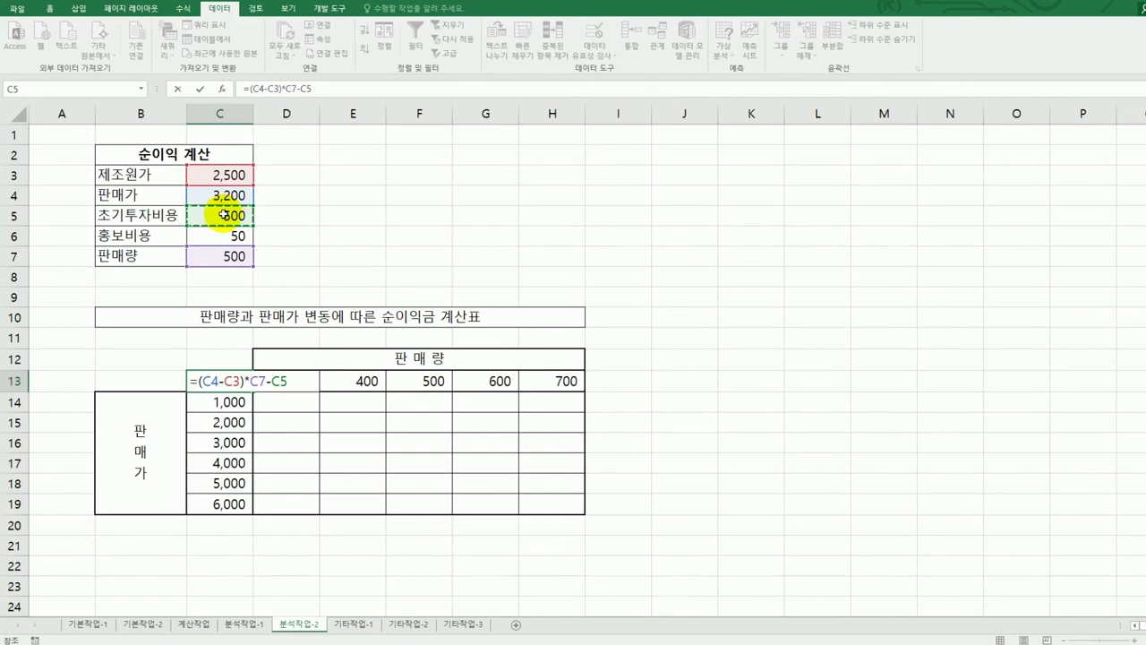
type("-")
left_click(223, 236)
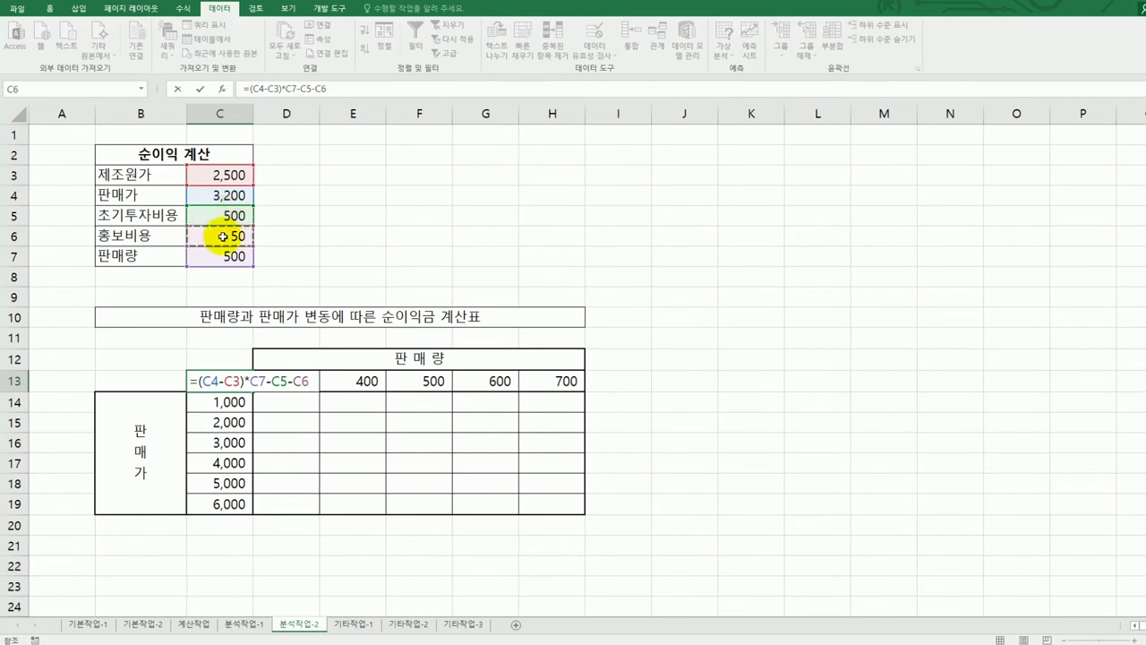
key("Return")
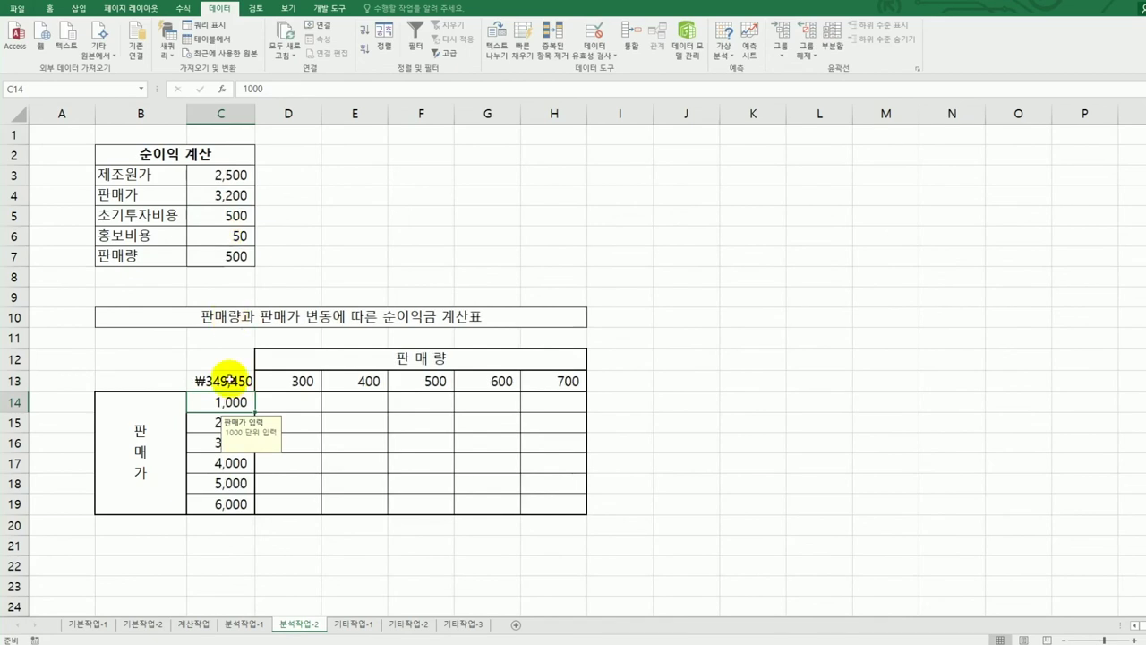
Create a What-If data table over C13:H19 with C7 as the row input cell and C4 as the column input cell.
left_click(221, 381)
left_click_drag(223, 176, 230, 259)
left_click(208, 378)
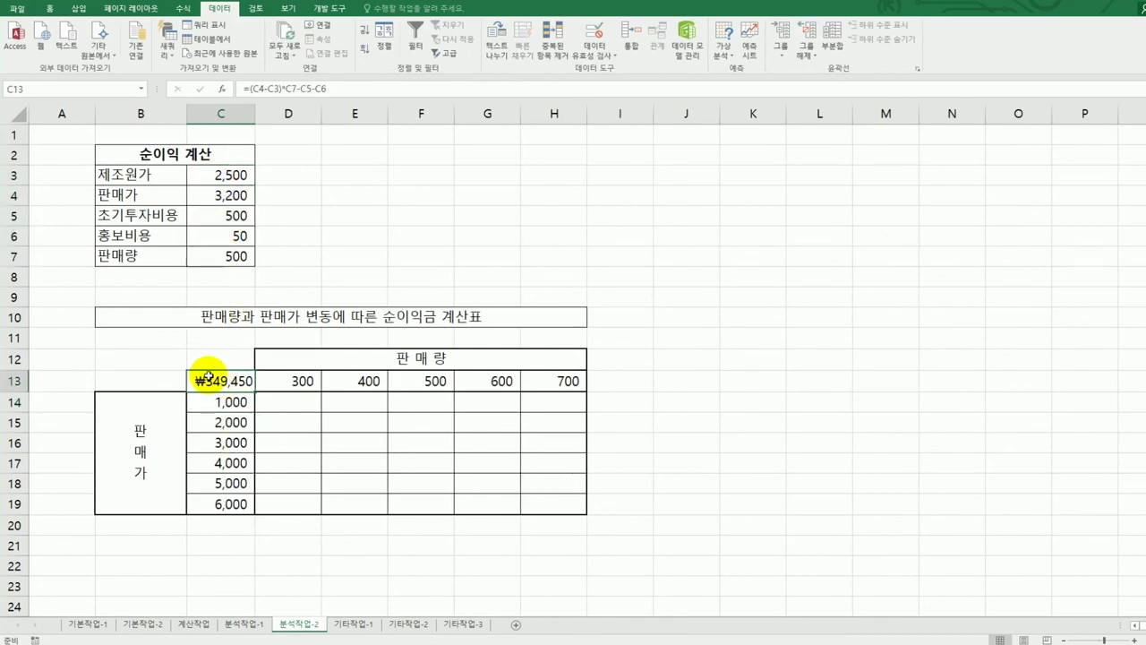
mouse_move(207, 378)
left_mouse_down()
mouse_move(409, 415)
mouse_move(530, 495)
left_mouse_up()
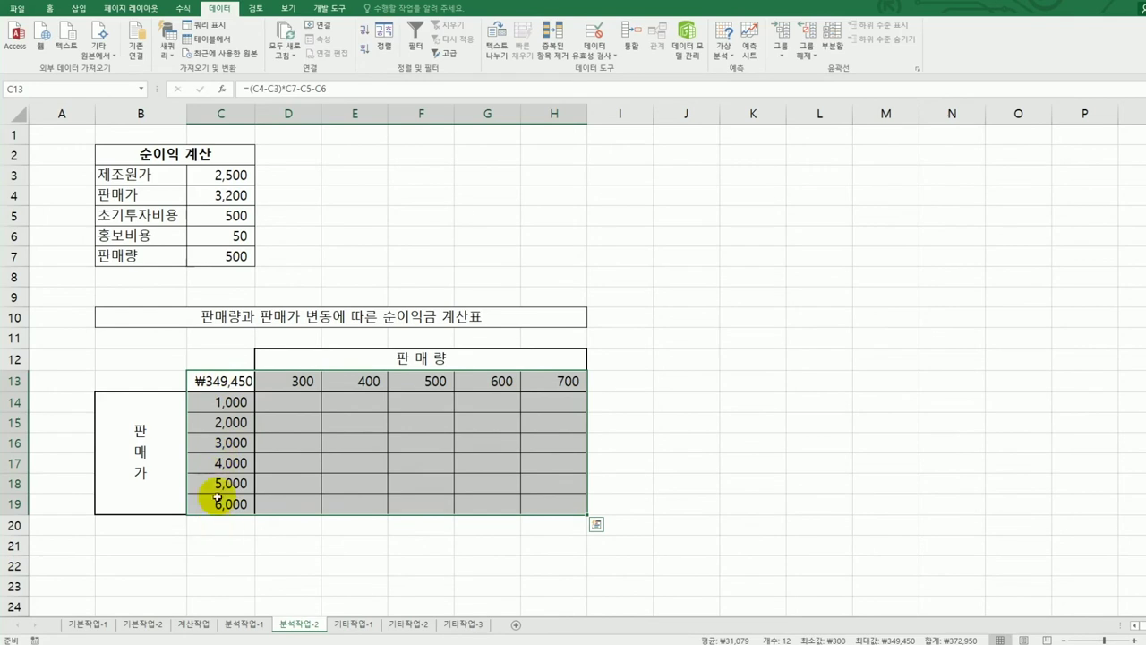
left_click(220, 9)
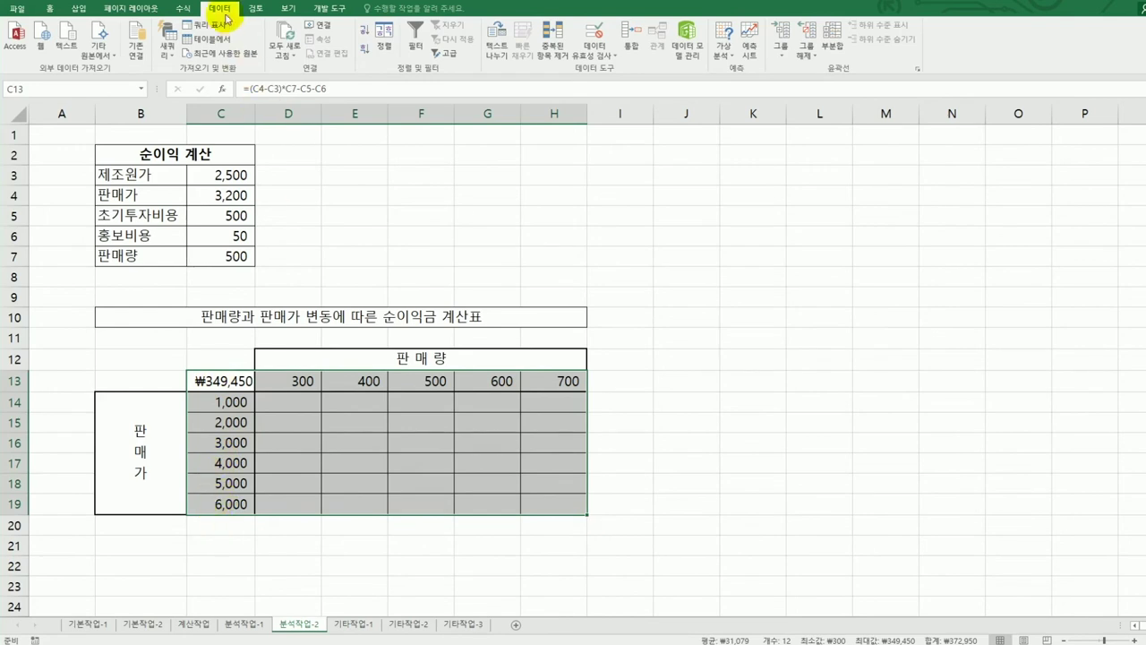
left_click(723, 46)
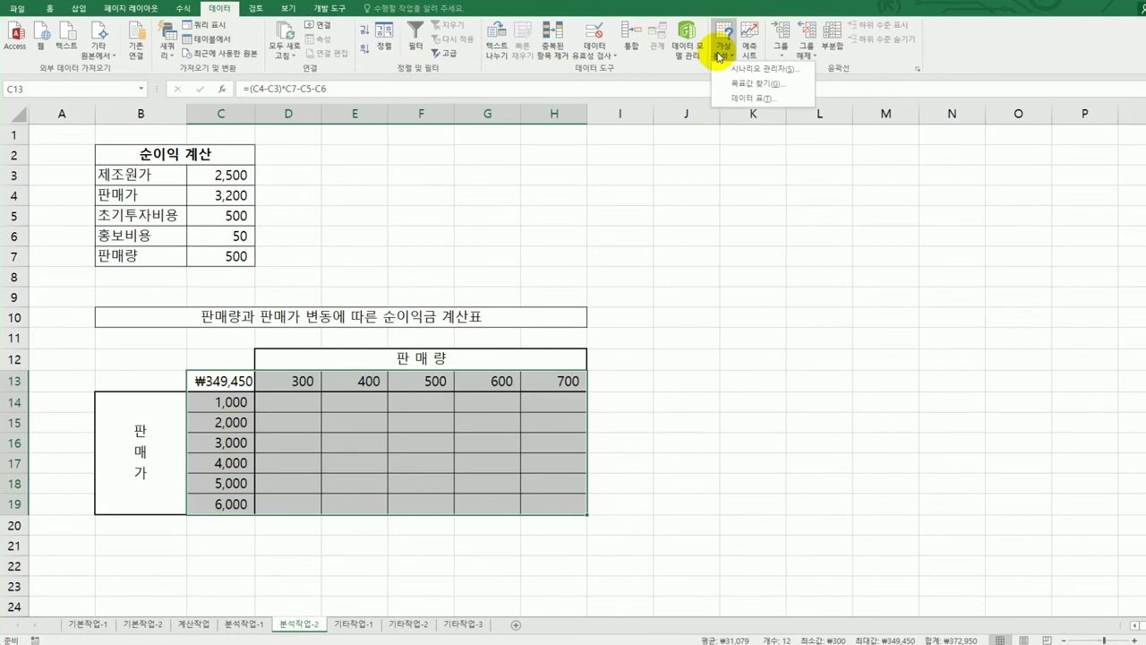
left_click(750, 99)
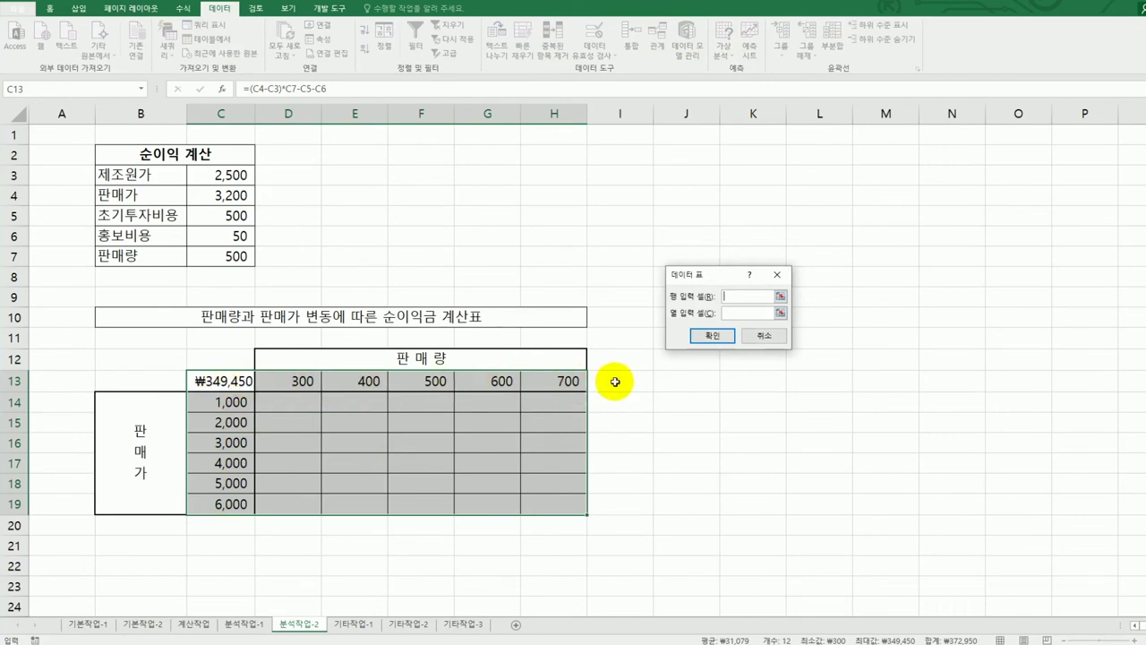
left_click(206, 253)
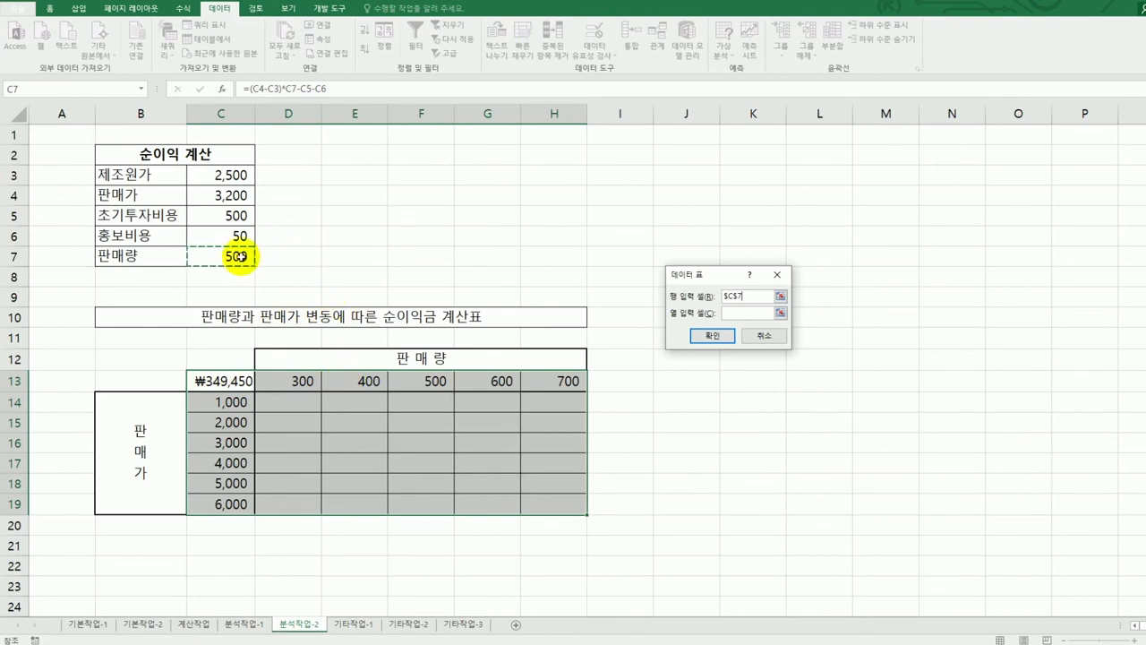
left_click(730, 312)
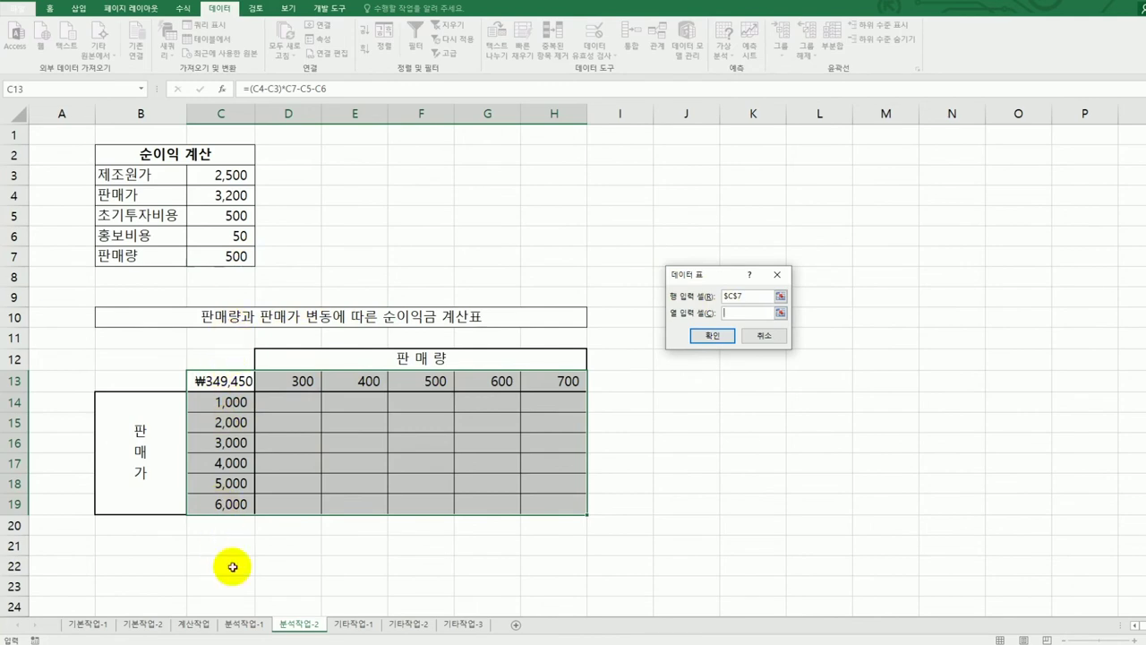
left_click(228, 195)
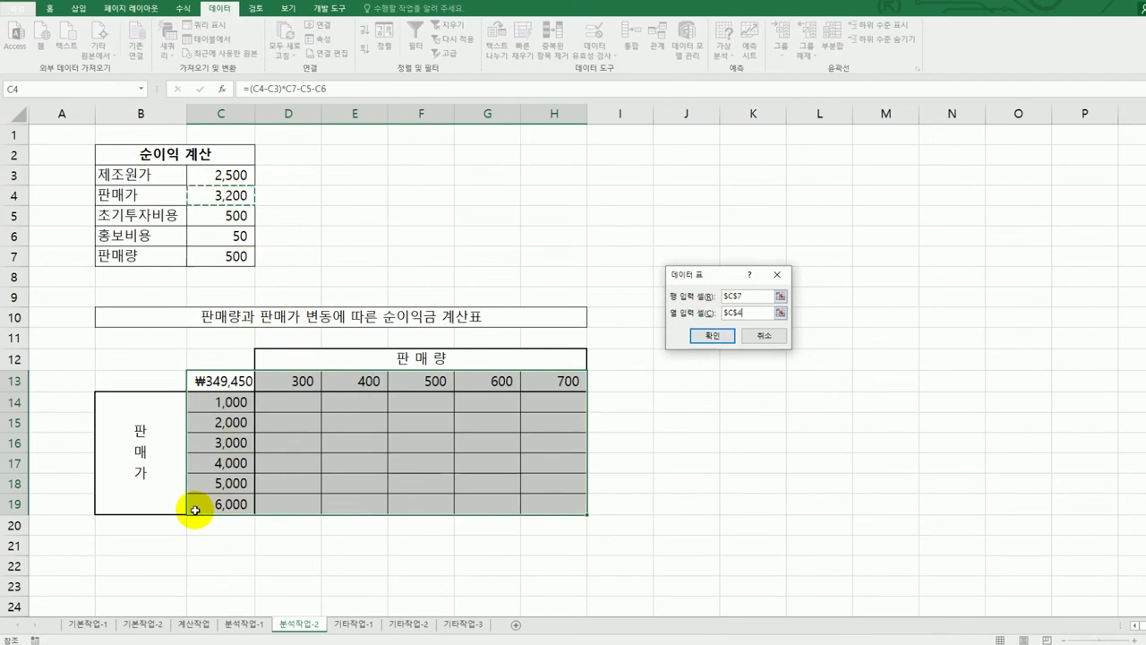
left_click(723, 334)
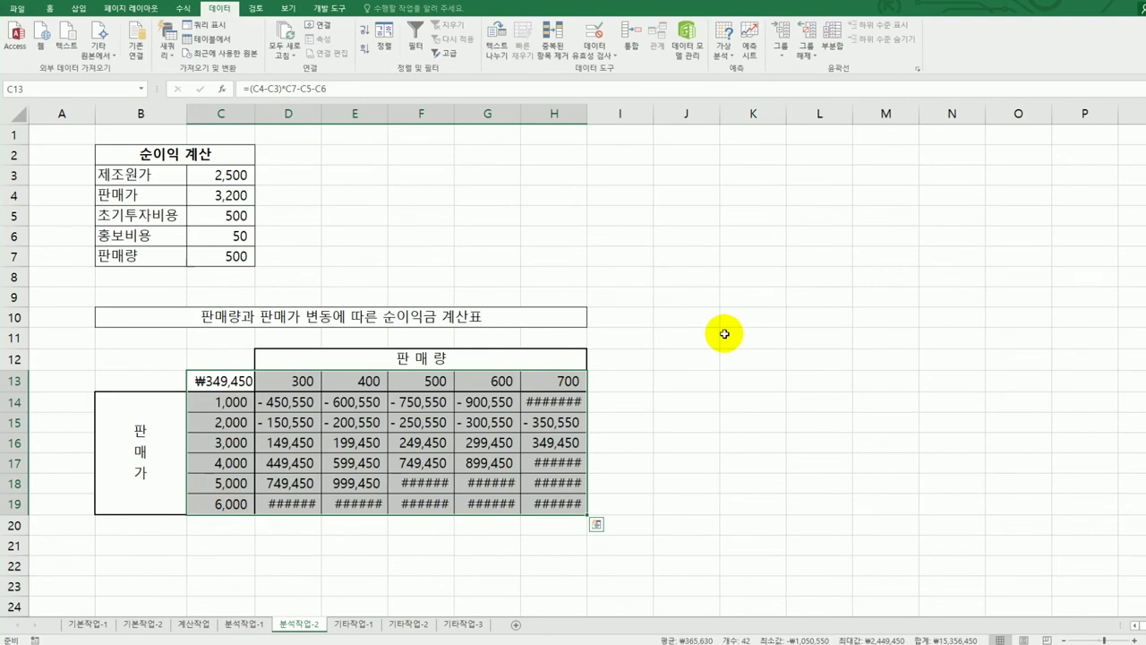
Widen columns D through H equally so the net-profit results fit in their cells.
left_click_drag(296, 114, 584, 119)
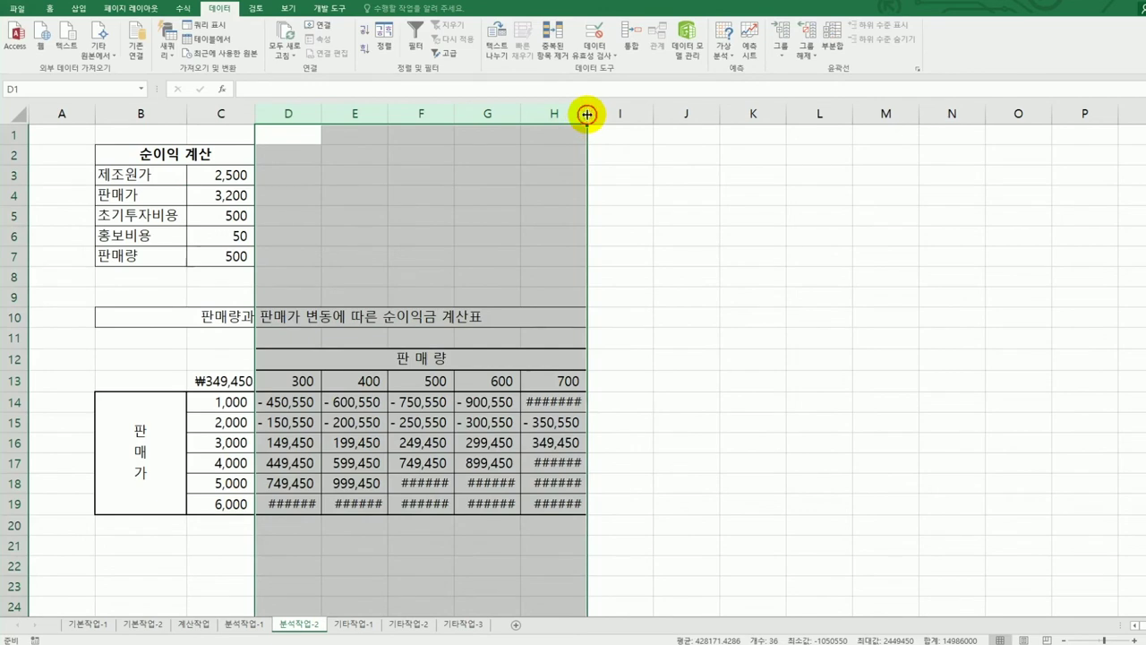
left_click_drag(587, 114, 602, 117)
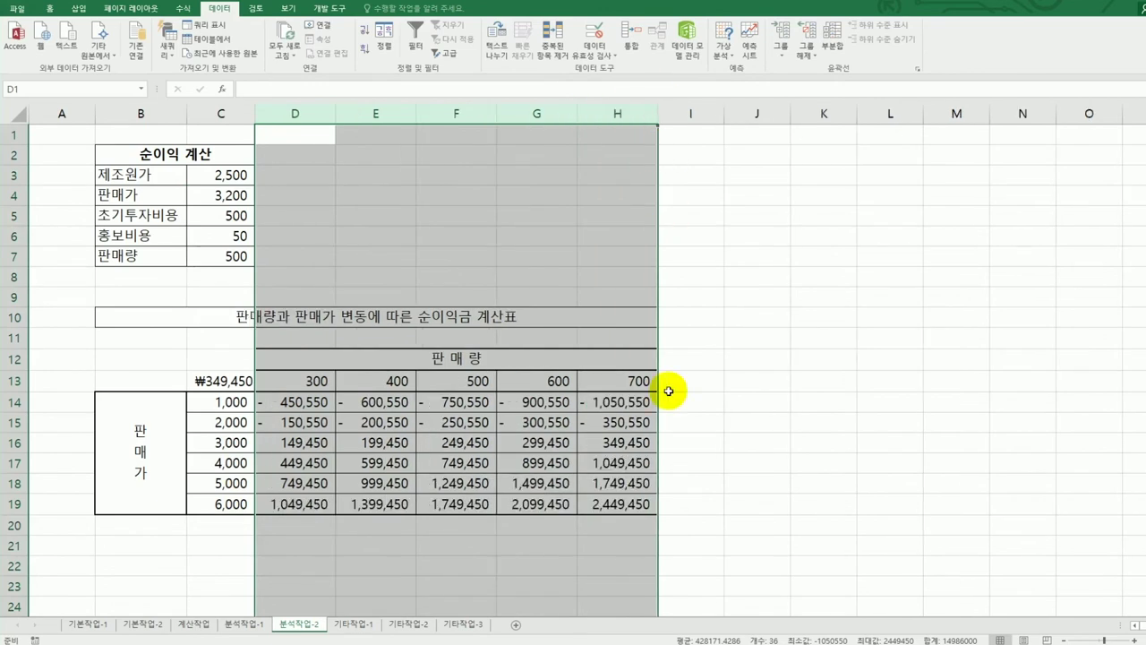
left_click(637, 501)
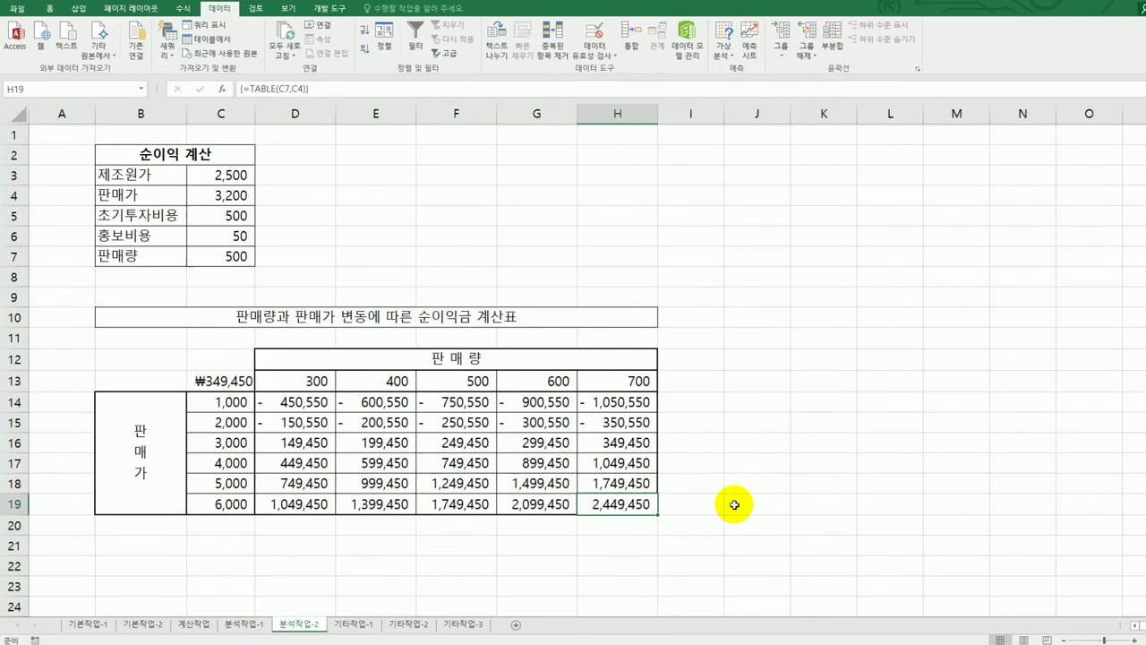
On sheet 기타작업-1, change the bar chart's data range to A3:C8 so that 세탁기 is included.
left_click(363, 624)
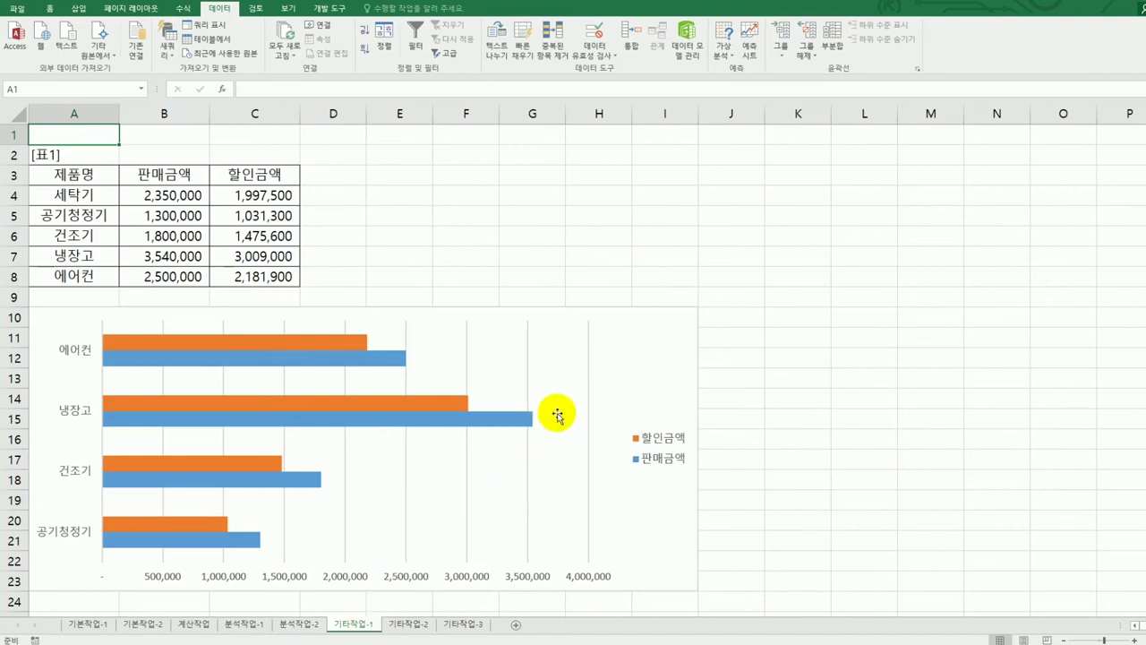
left_click(660, 359)
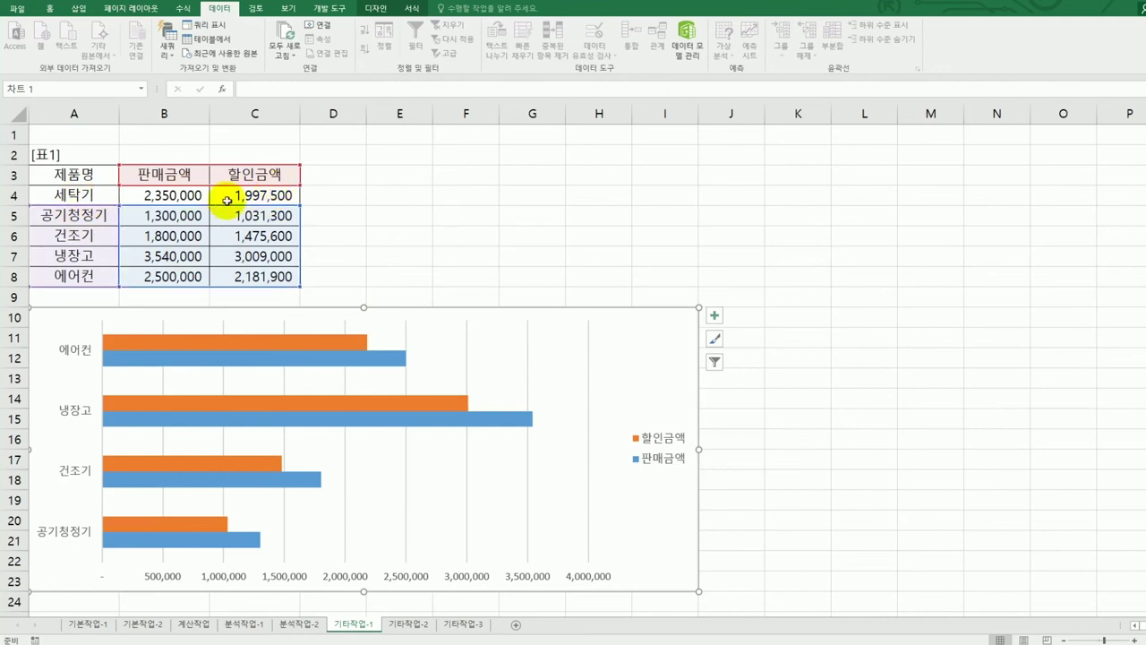
right_click(627, 347)
left_click(716, 476)
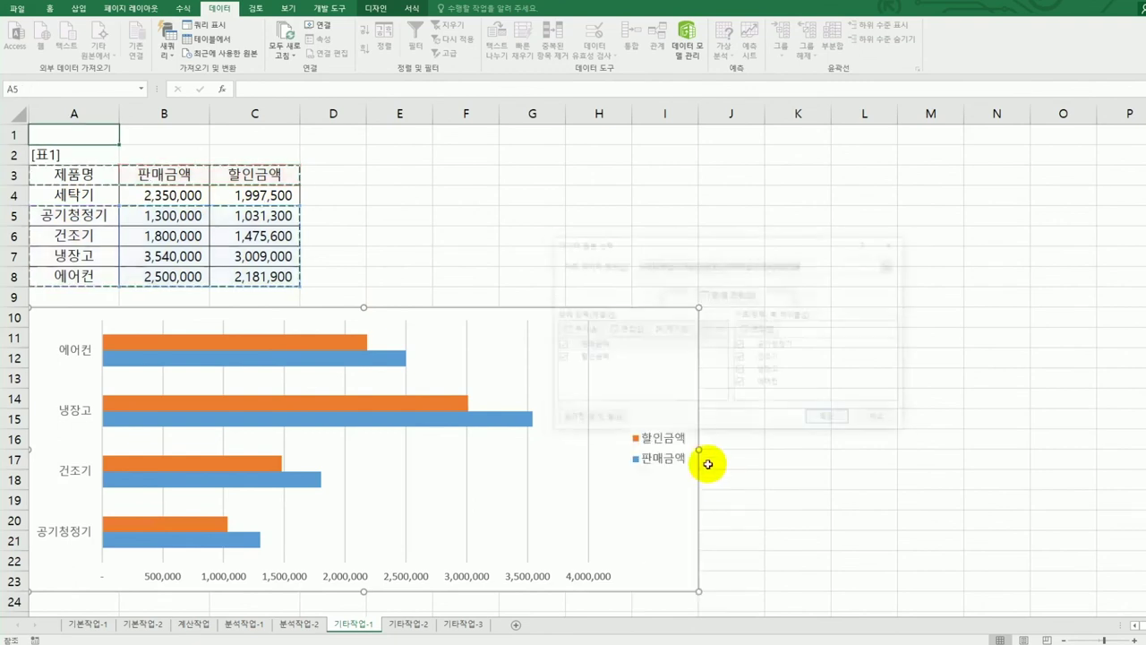
left_click_drag(90, 173, 241, 269)
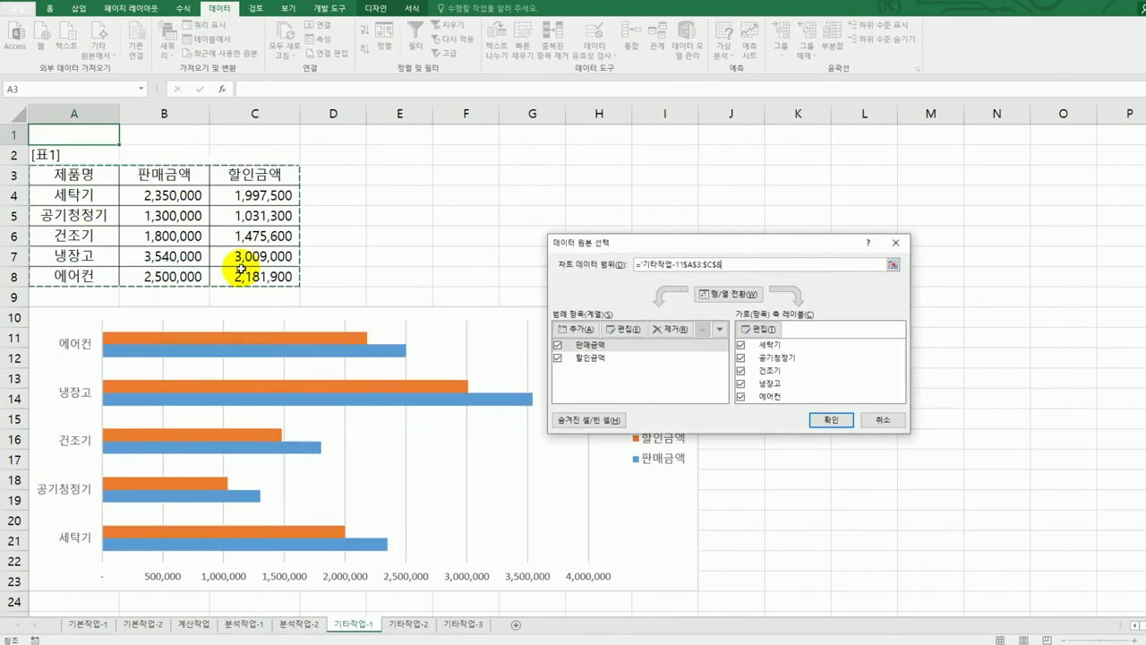
left_click(815, 422)
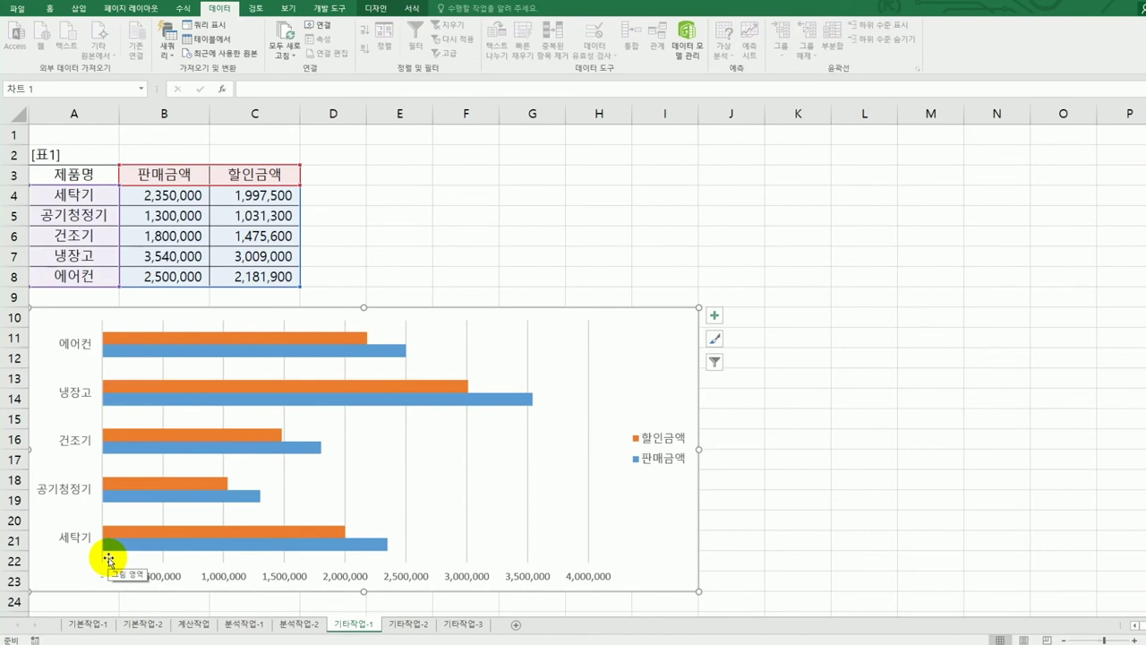
Add a chart title plus primary horizontal and primary vertical axis titles to the bar chart.
left_click(714, 318)
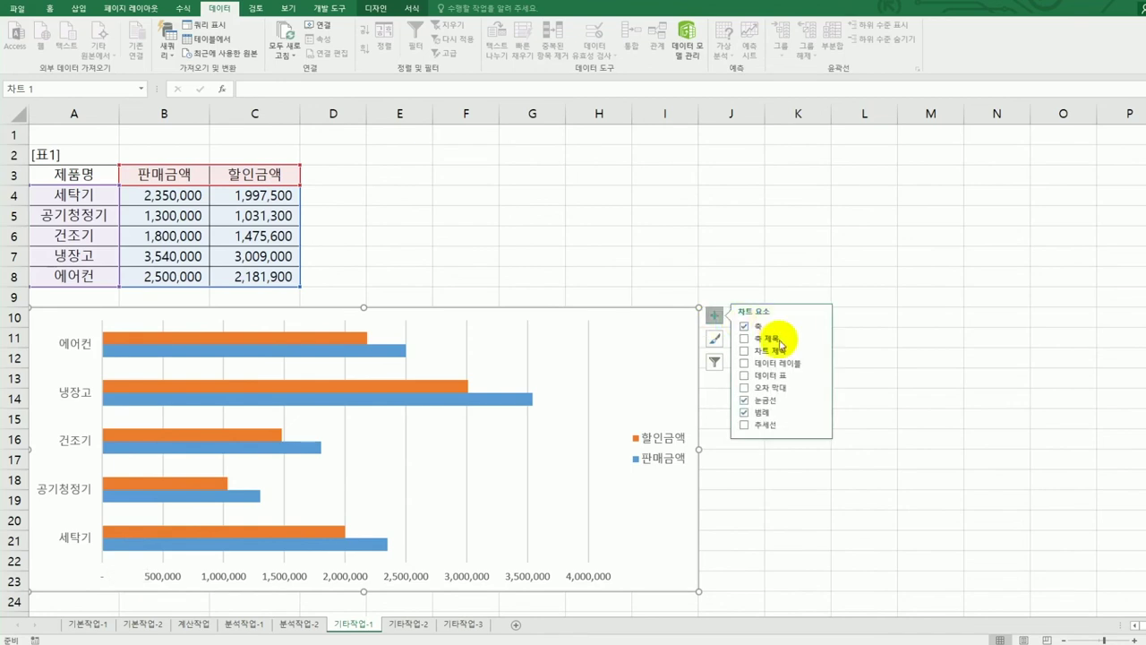
left_click(775, 351)
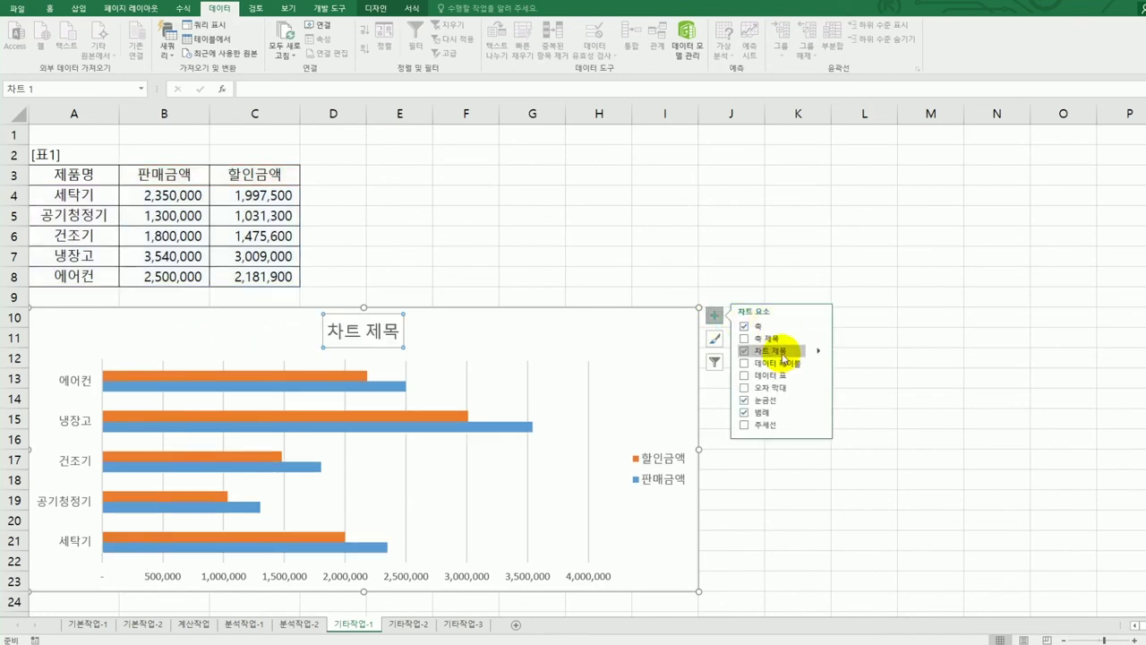
left_click(818, 341)
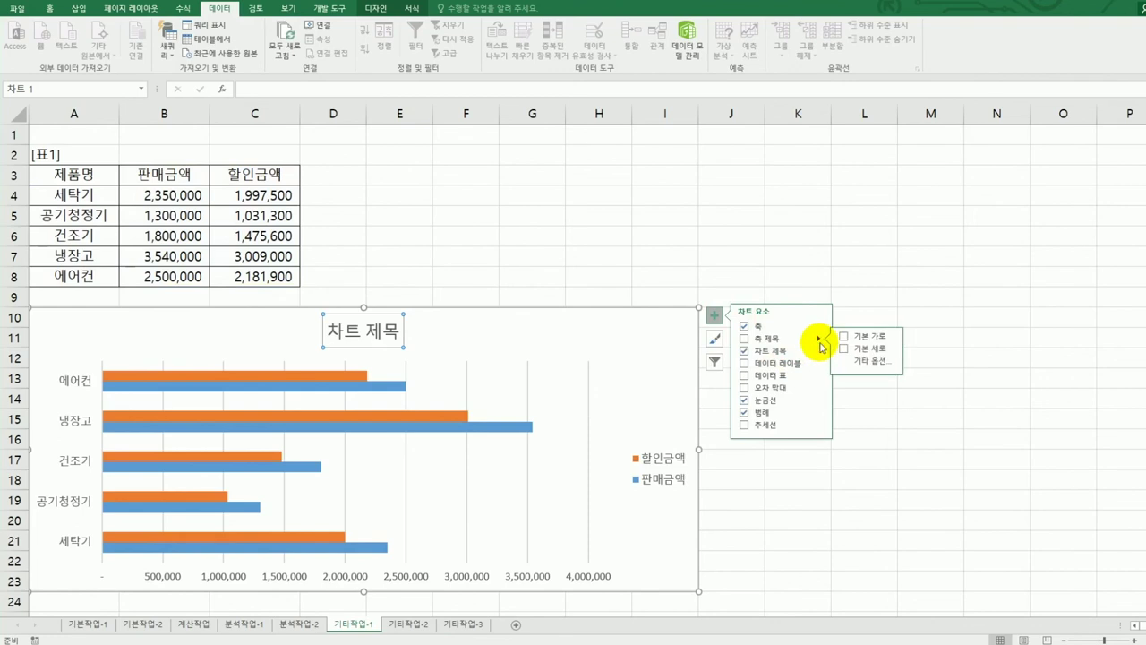
left_click(868, 337)
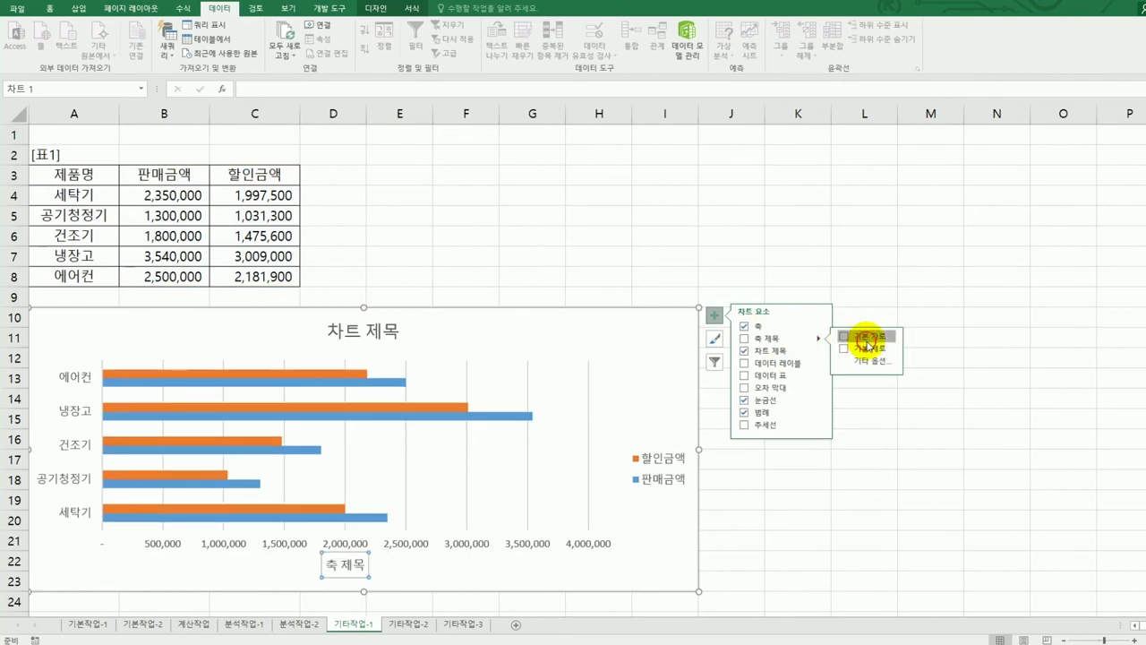
left_click(869, 348)
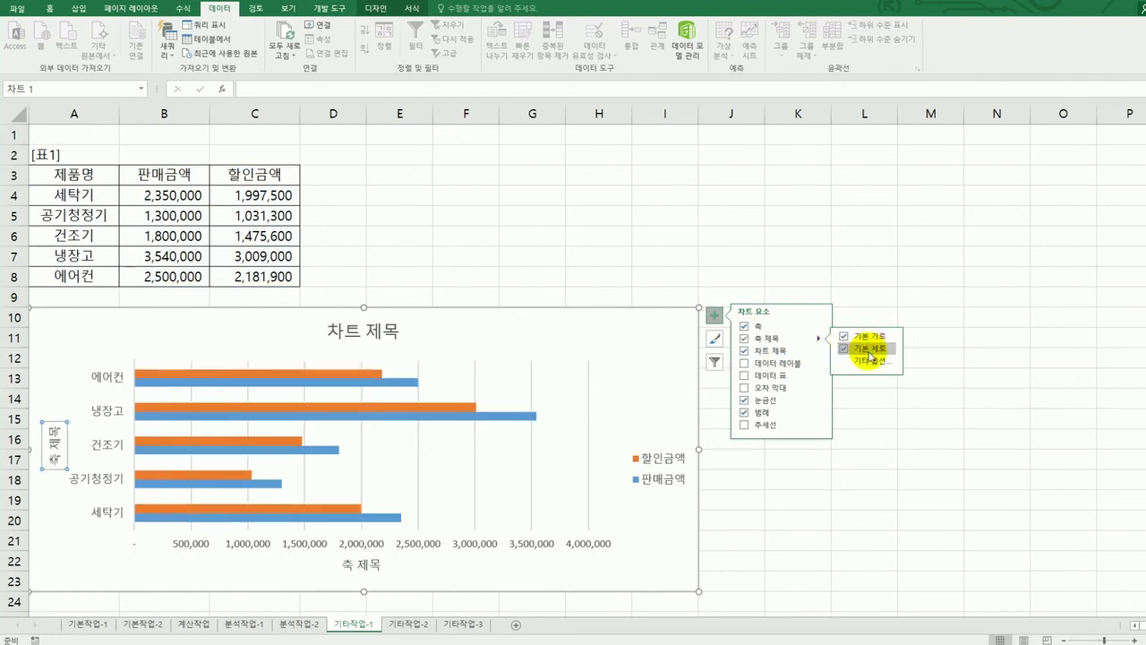
Replace the chart title's placeholder text with 가전제품 판매 현황.
left_click(341, 333)
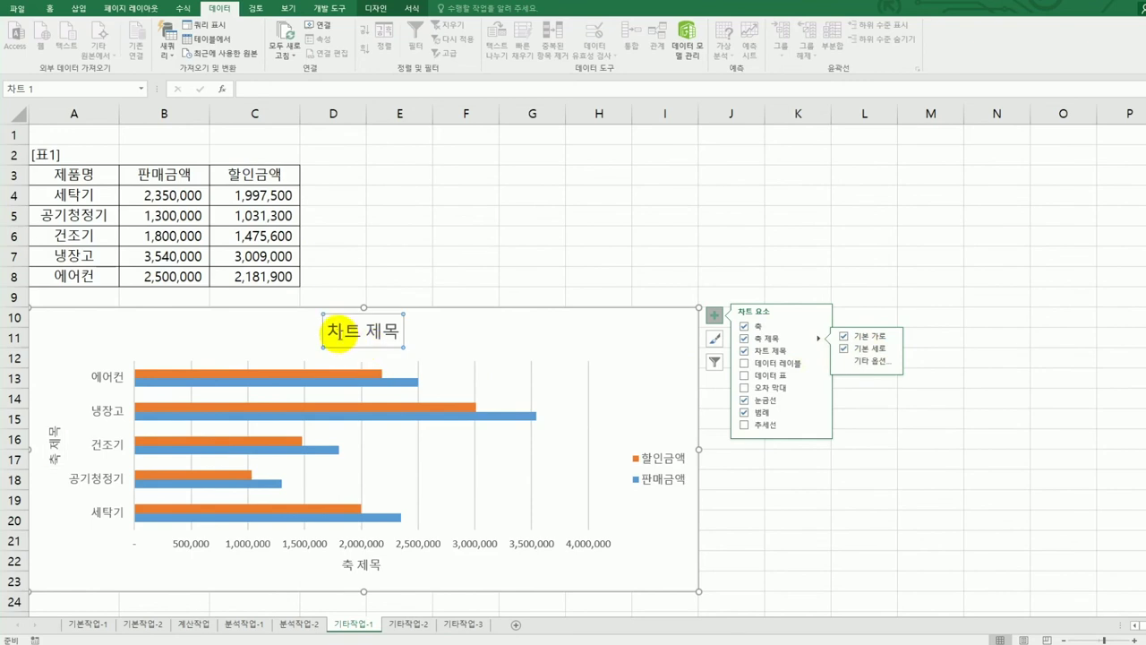
left_click_drag(328, 329, 408, 334)
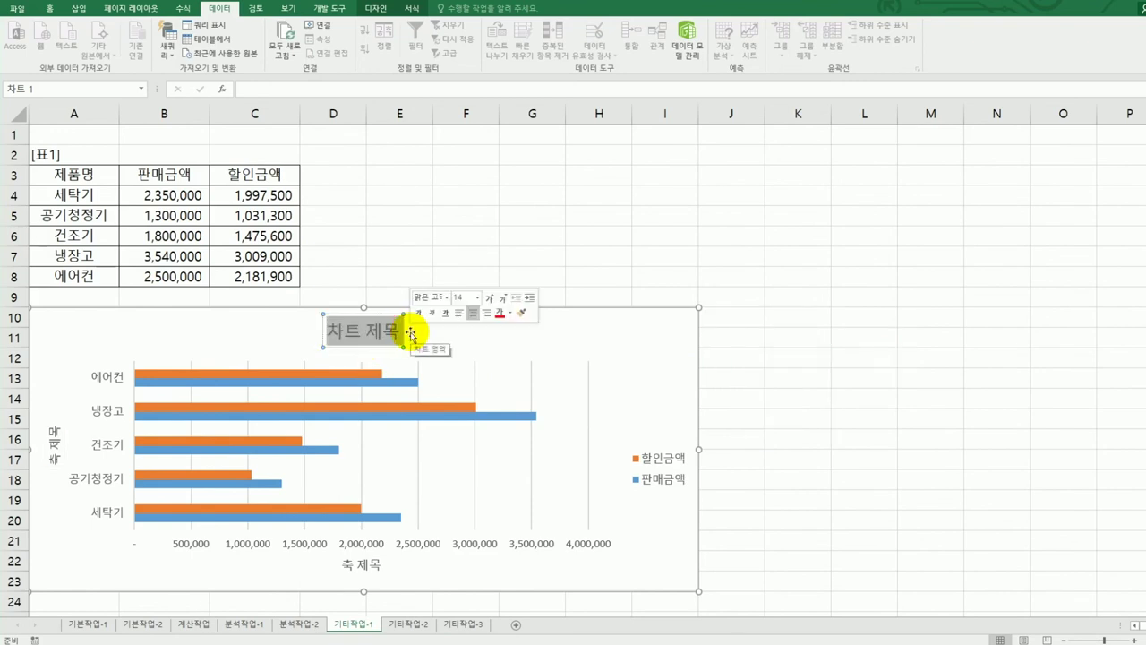
type("가전")
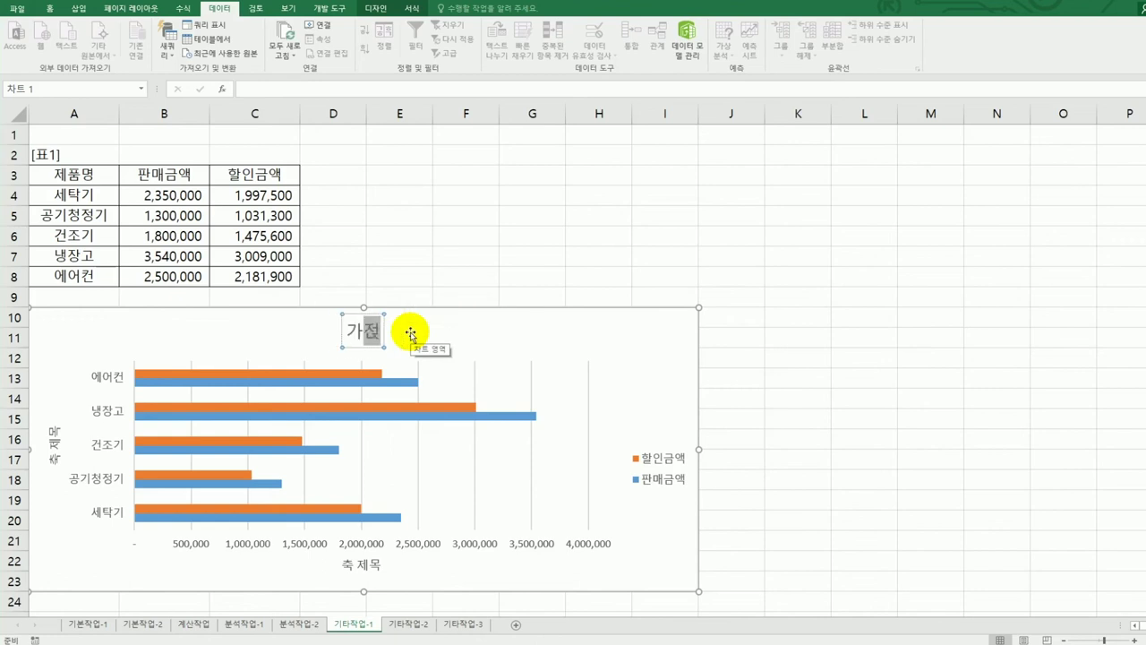
type("제품 판매 현황")
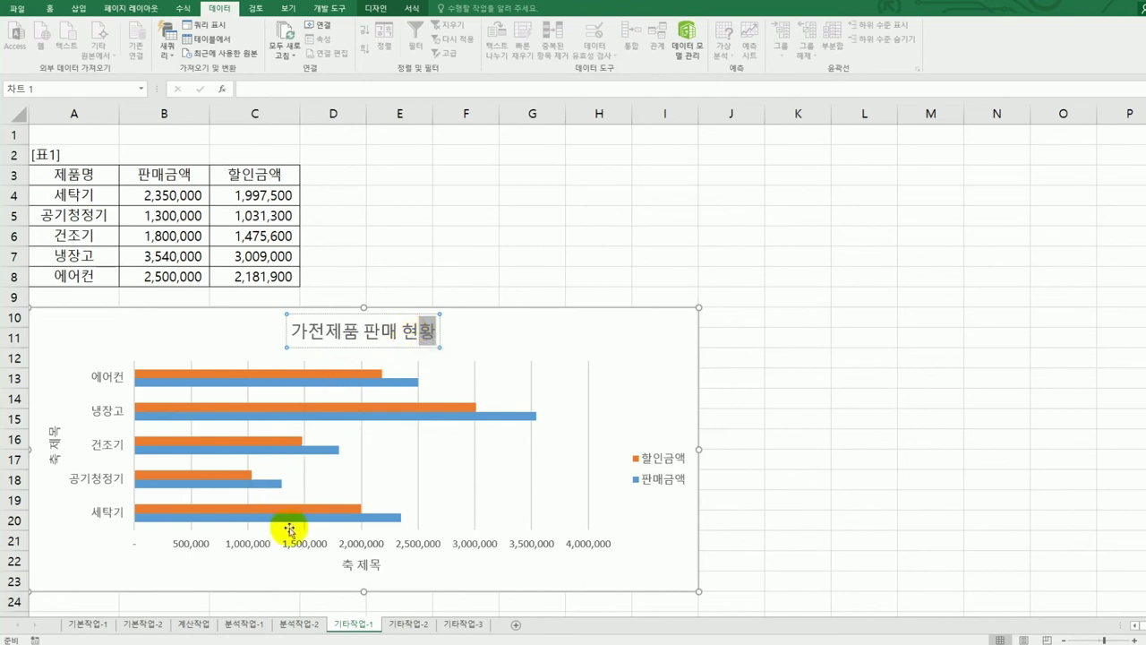
Change the horizontal value axis title's text to 금액.
left_click(361, 564)
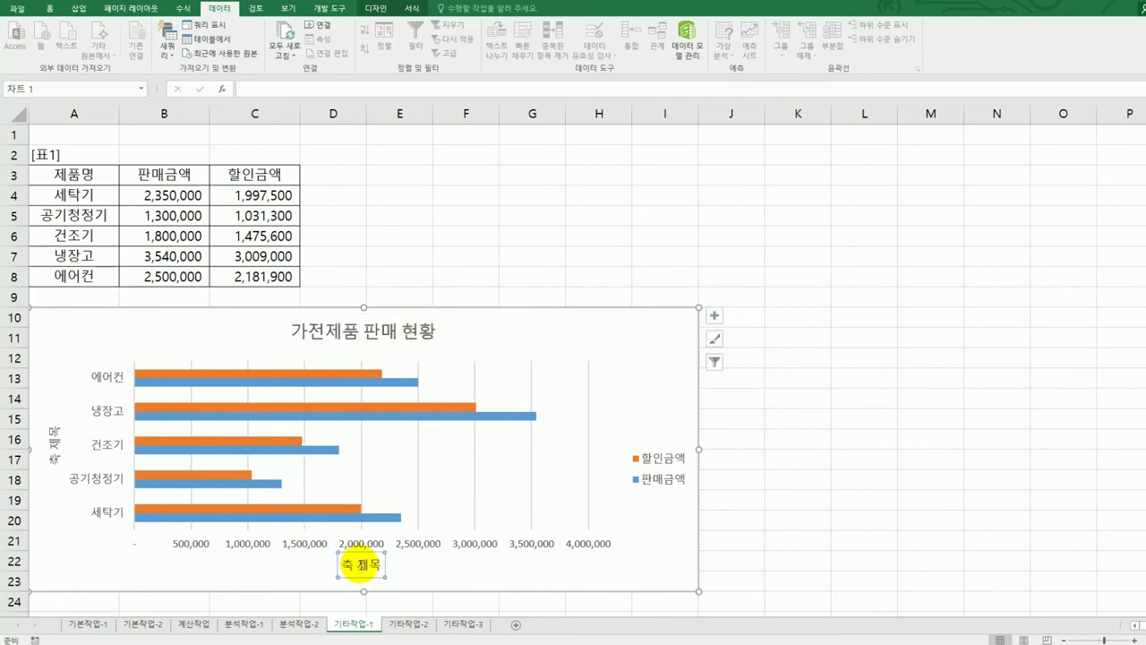
left_click(345, 564)
left_click_drag(345, 564, 385, 566)
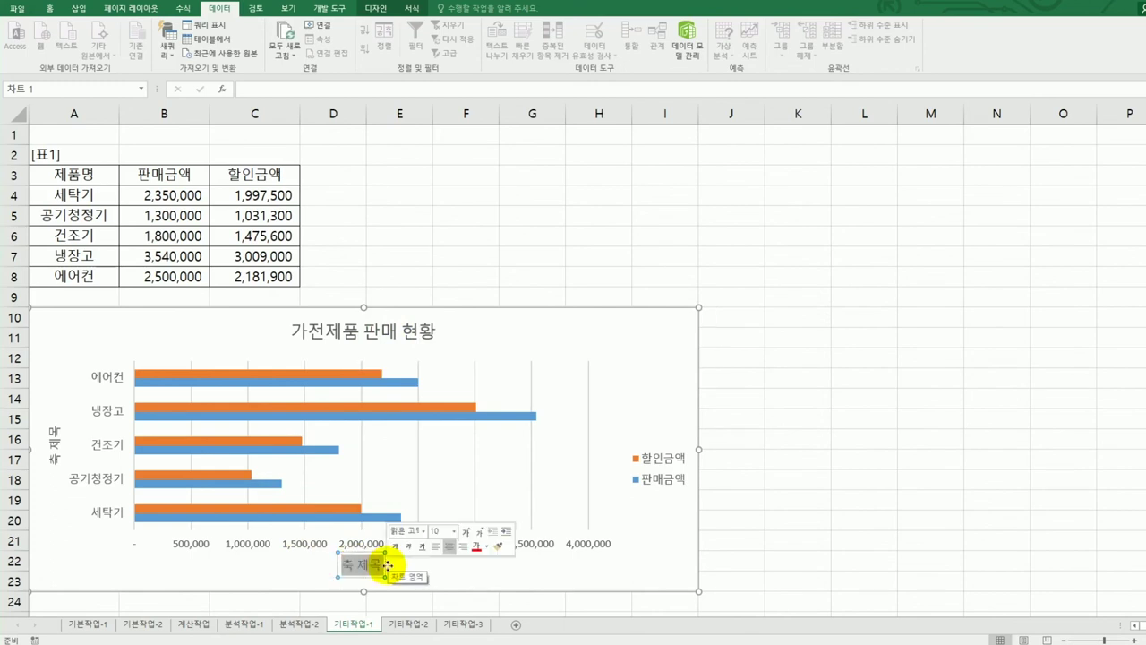
type("ㄱ금액")
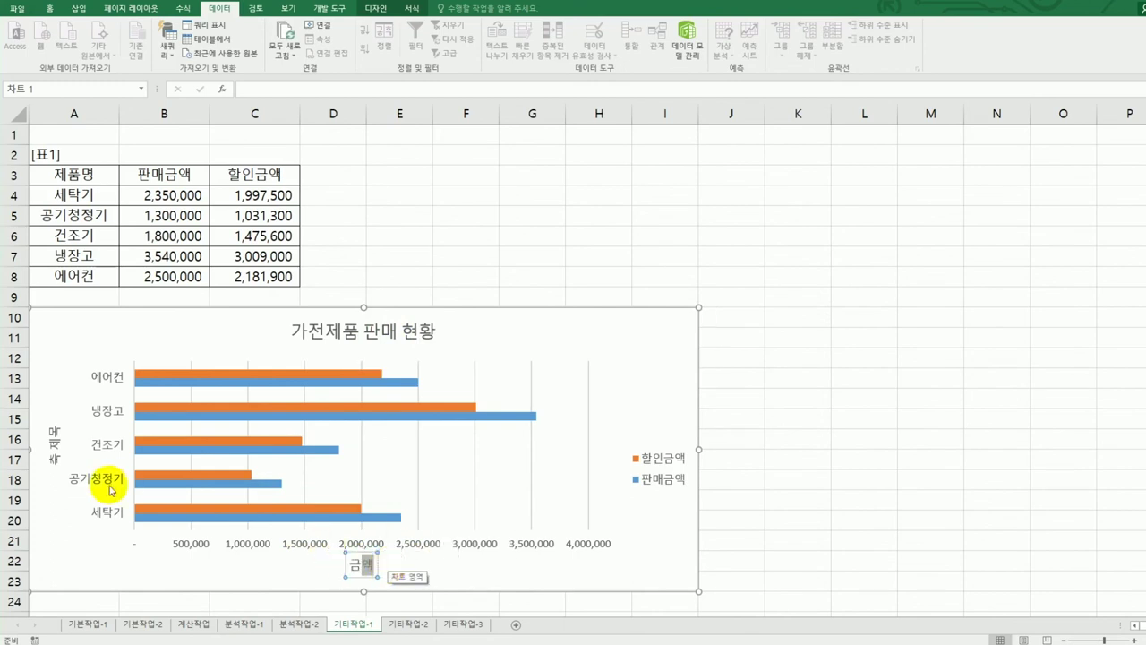
Change the vertical category axis title's text to 제품명.
left_click(50, 434)
left_click_drag(50, 433, 56, 467)
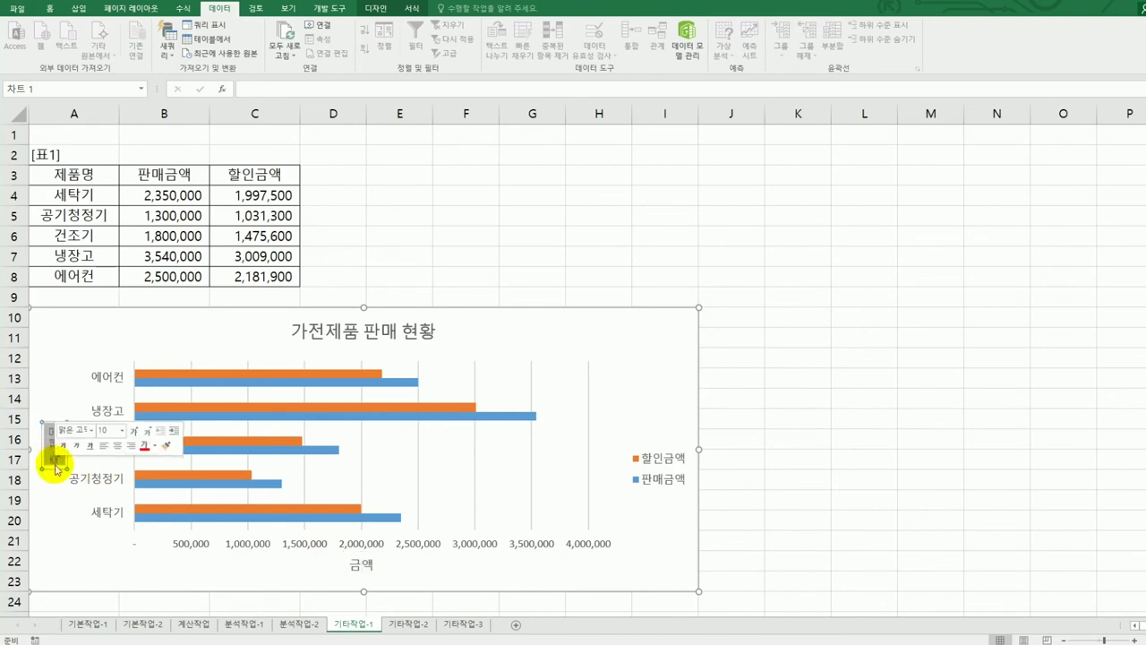
key("Delete")
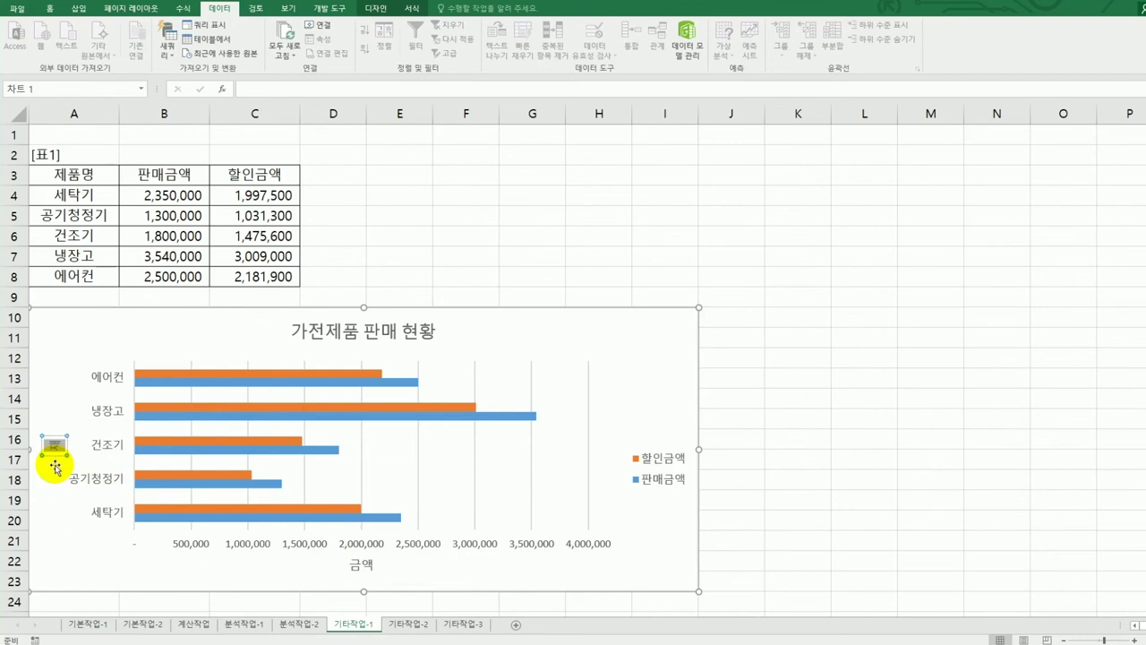
type("ㅈㅔ품명")
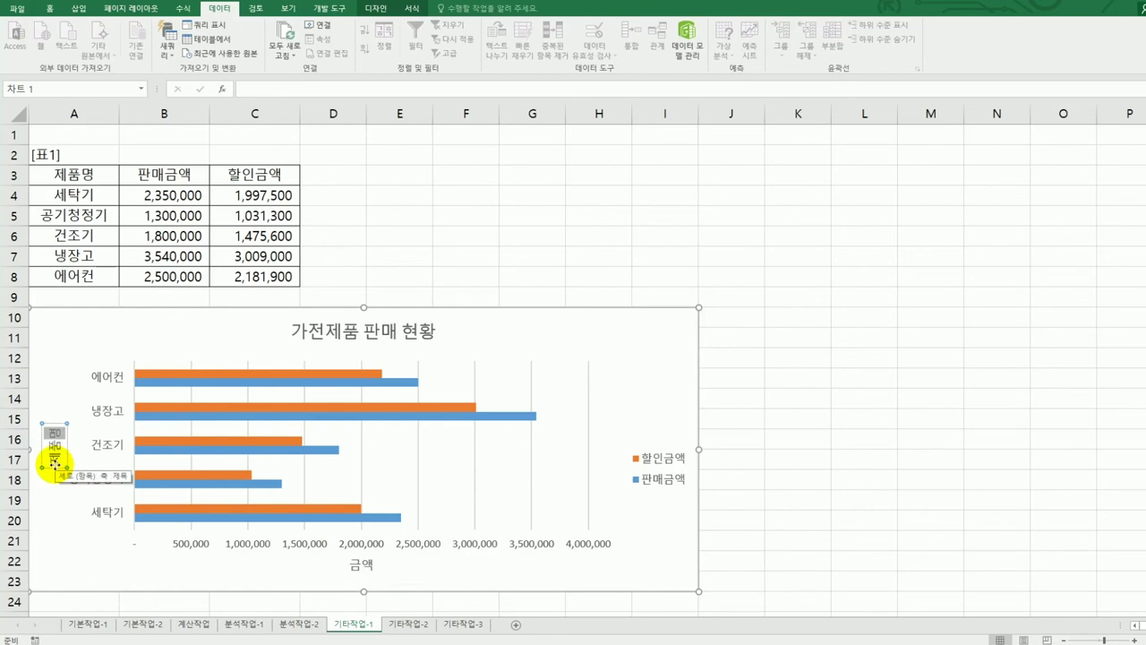
left_click(55, 464)
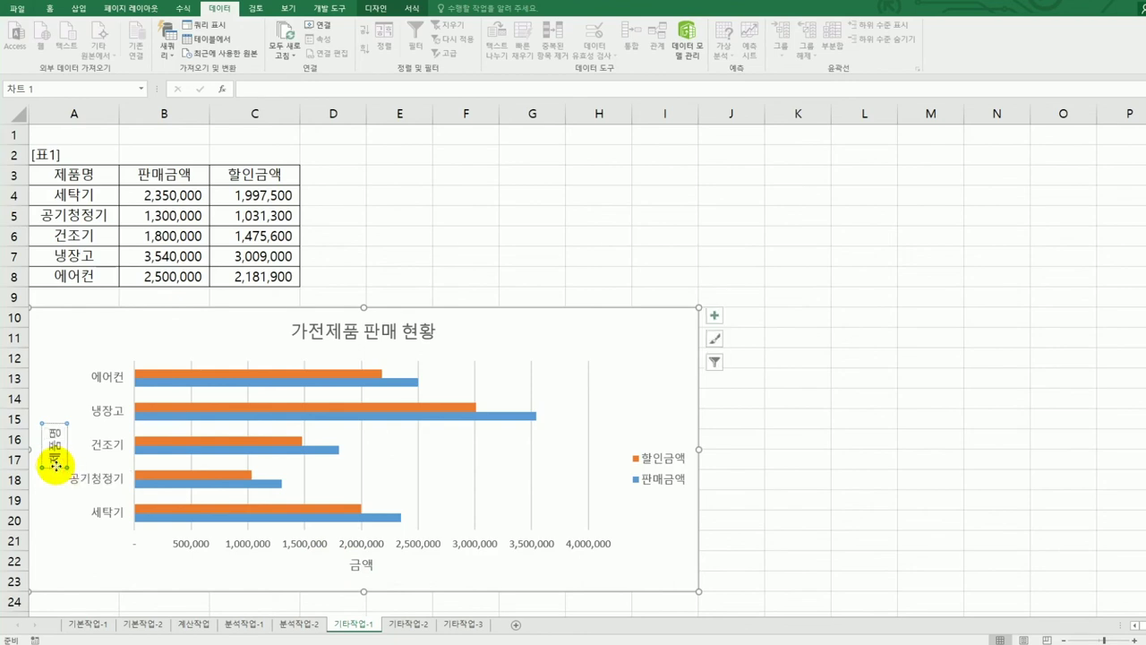
Set the text direction of the 제품명 axis title to 세로 so its characters are stacked.
right_click(55, 464)
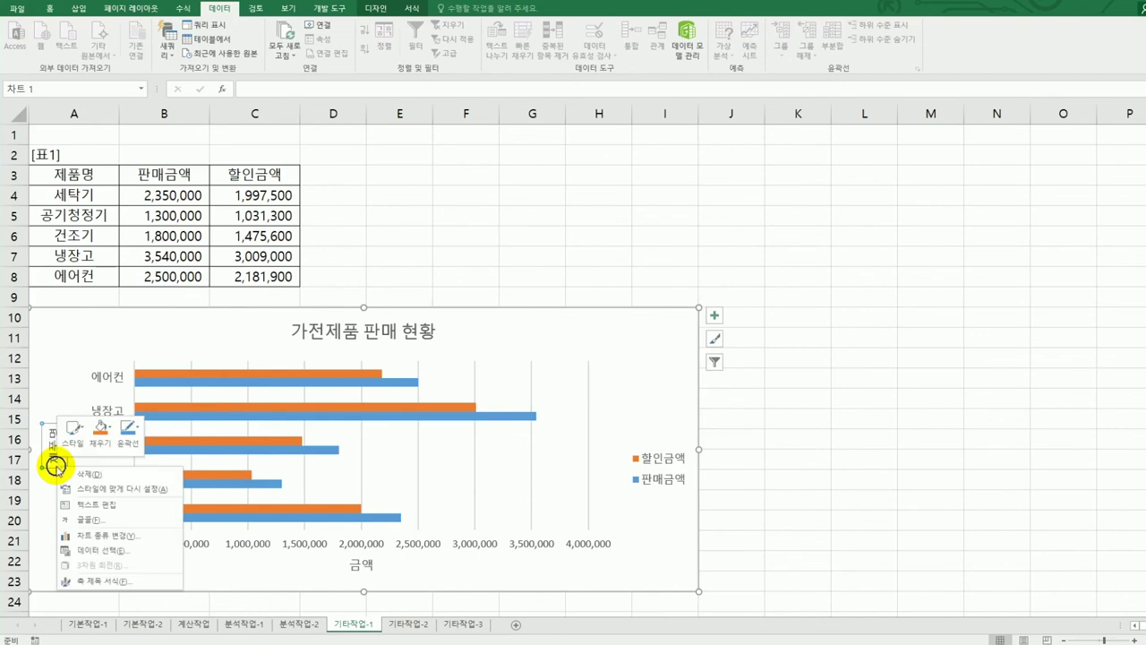
left_click(135, 581)
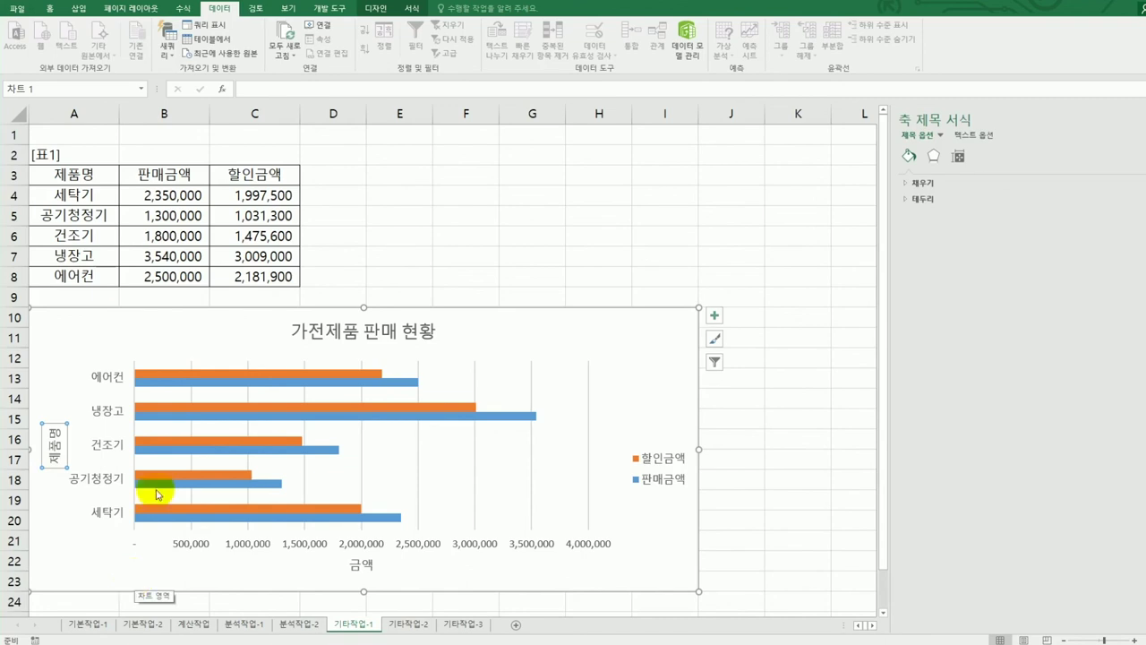
left_click(957, 166)
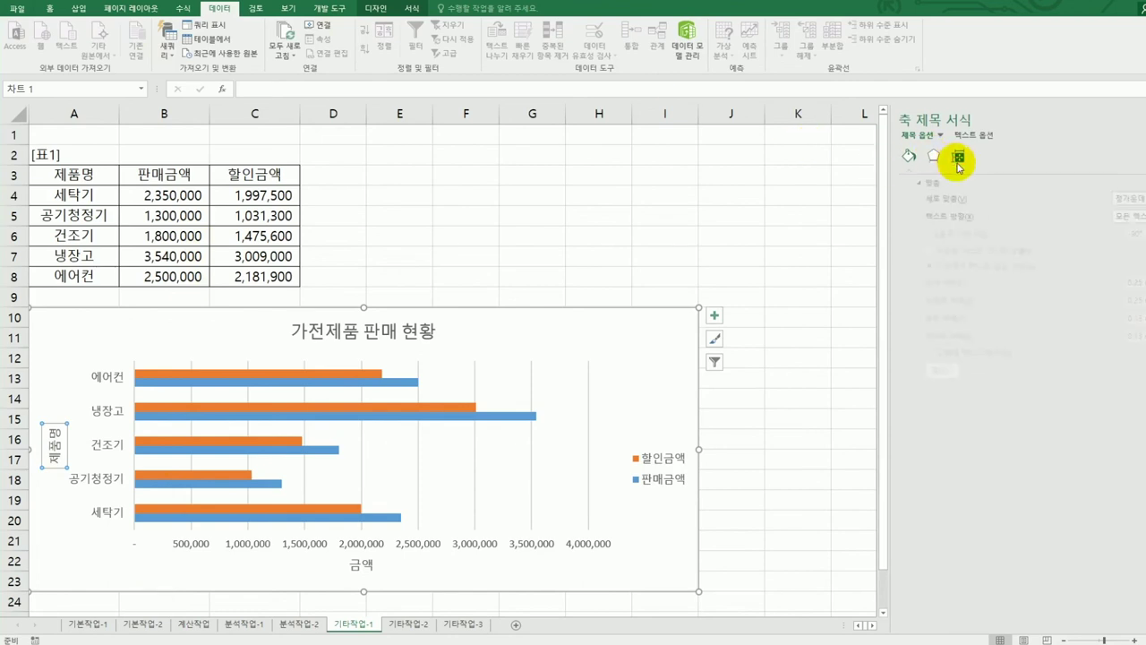
left_click(1142, 219)
left_click(1130, 280)
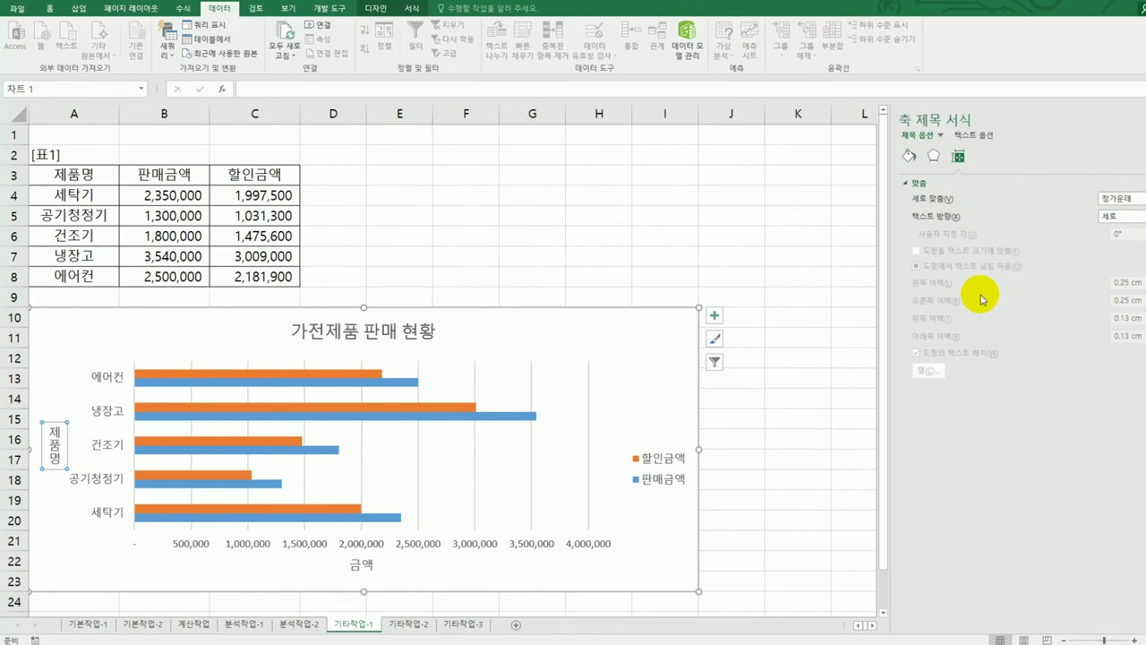
Place the legend at the bottom of the chart (아래쪽) and apply the shape style 미세 효과 - 파랑, 강조 1 to it.
left_click(717, 317)
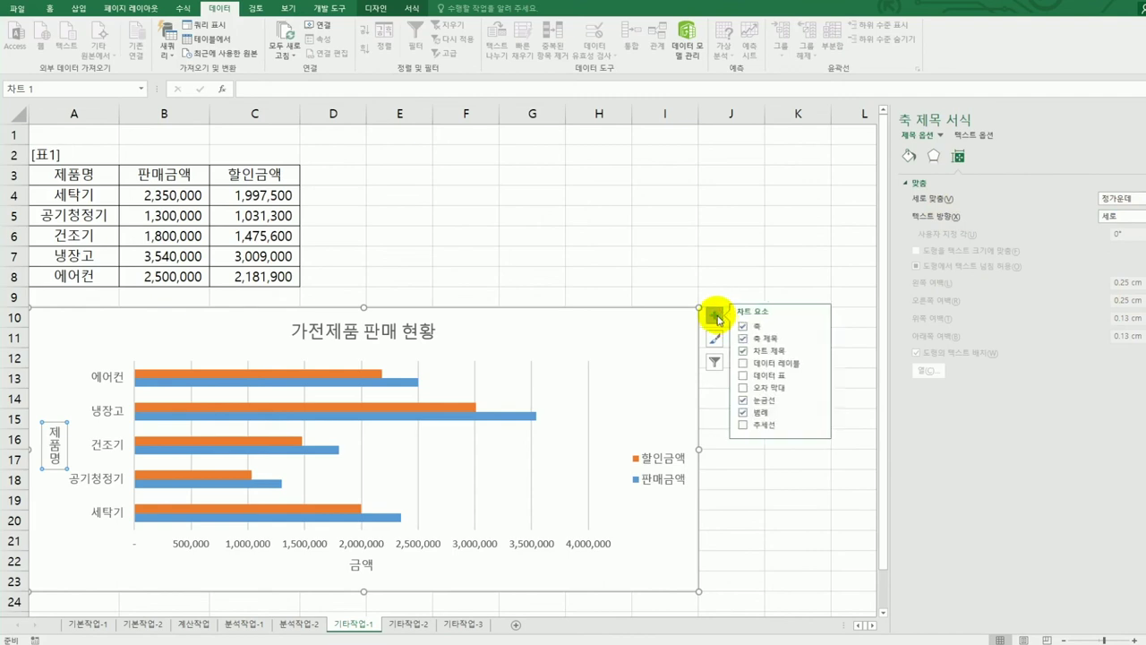
left_click(817, 413)
left_click(855, 456)
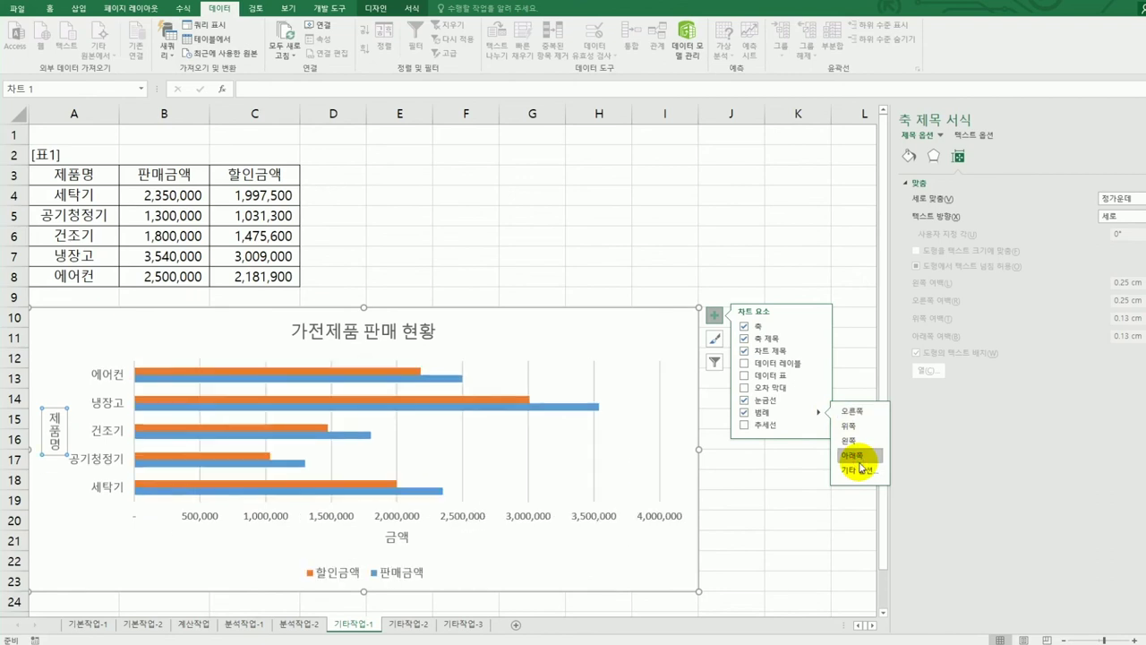
left_click(422, 575)
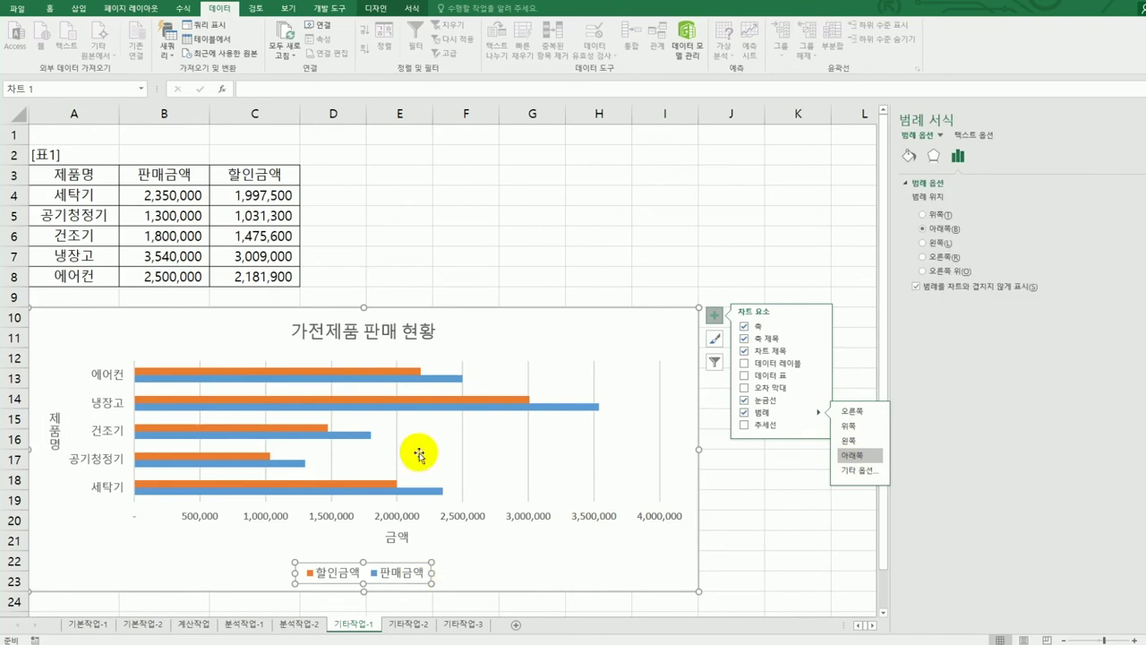
left_click(411, 13)
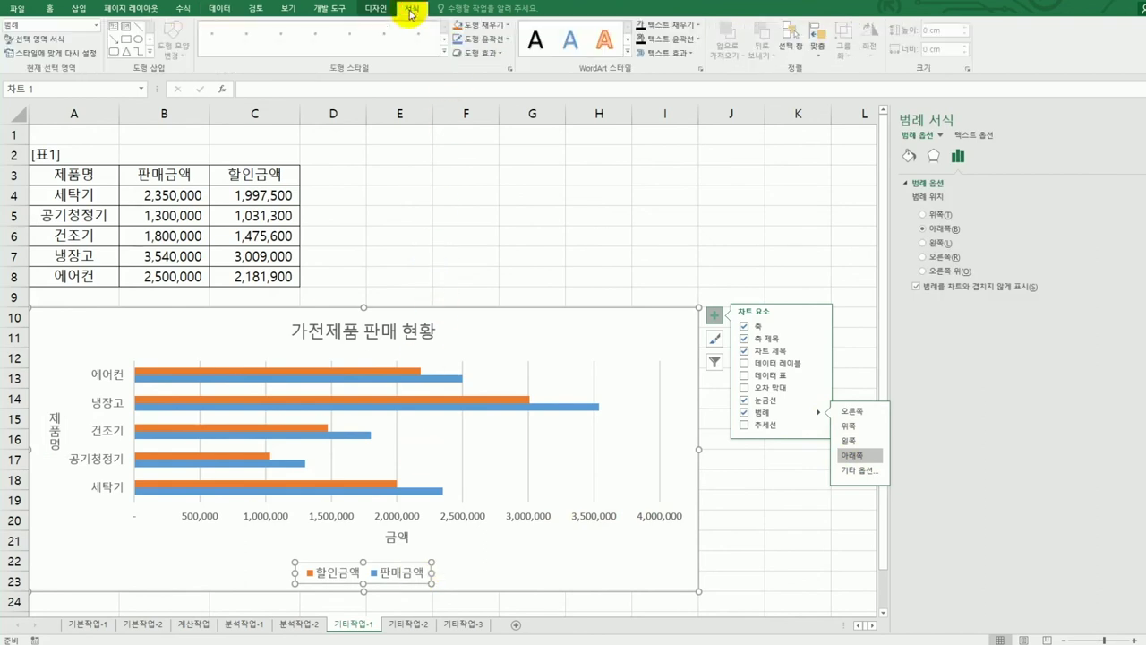
left_click(443, 53)
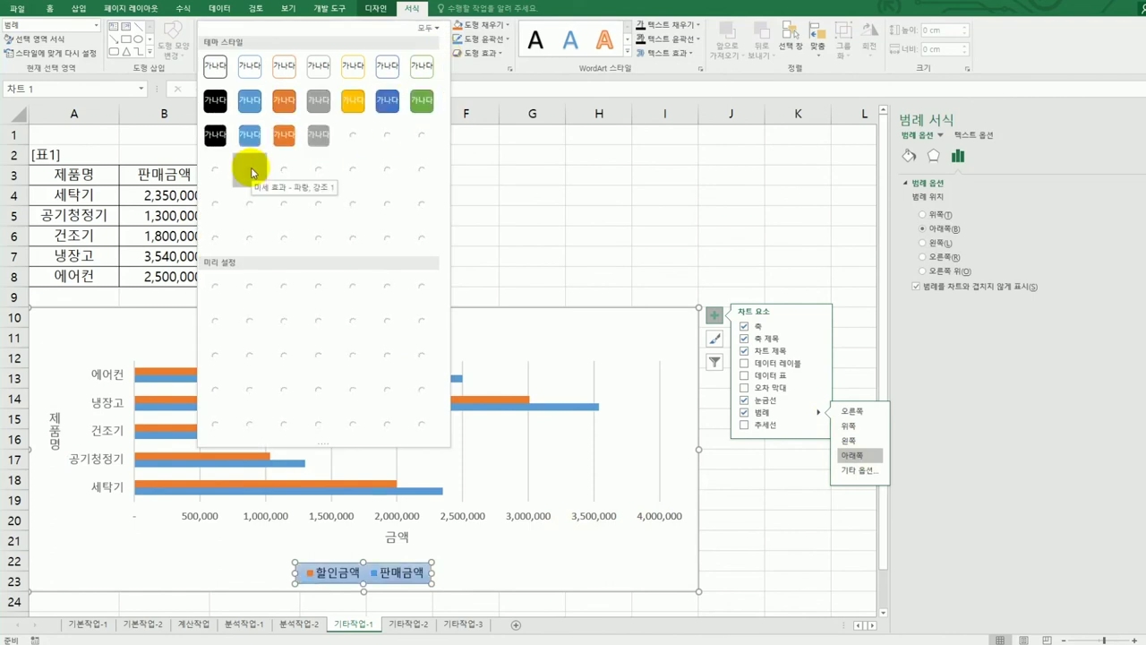
left_click(252, 171)
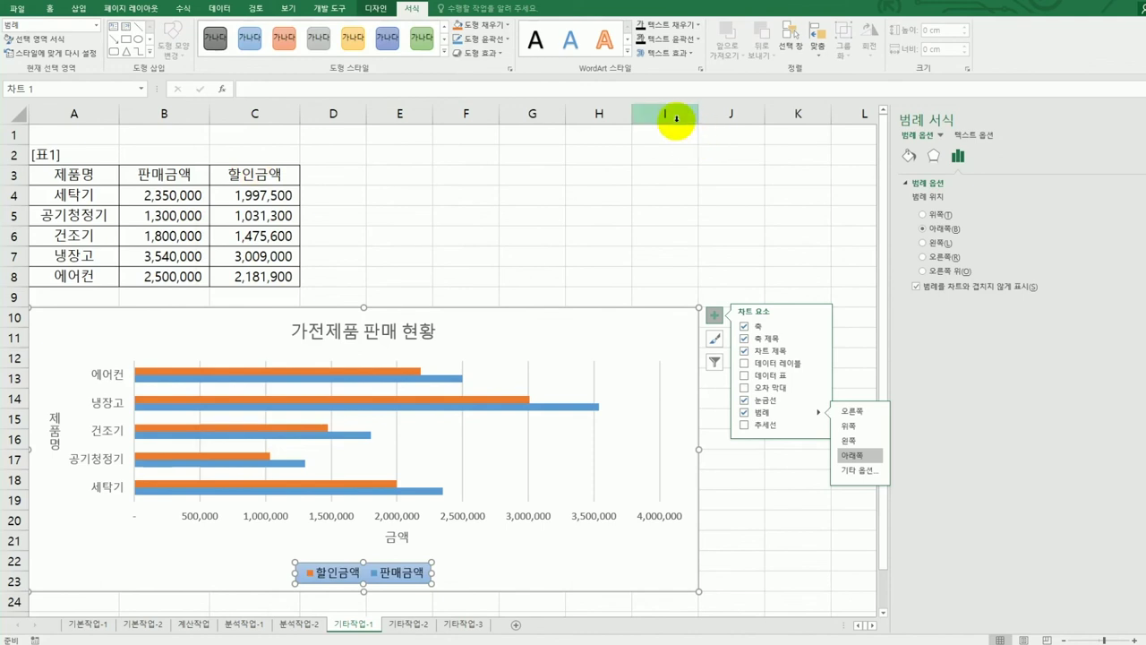
Set the horizontal value axis's major unit to 1000000 and display its values in reverse order (값을 거꾸로).
left_click(285, 518)
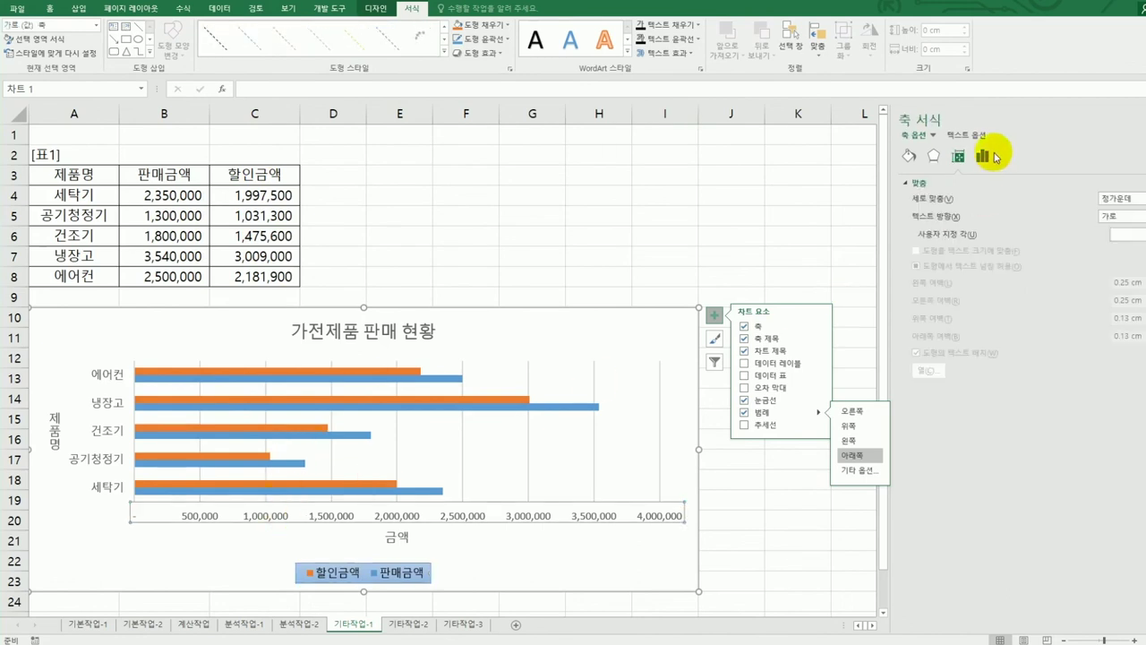
left_click(983, 156)
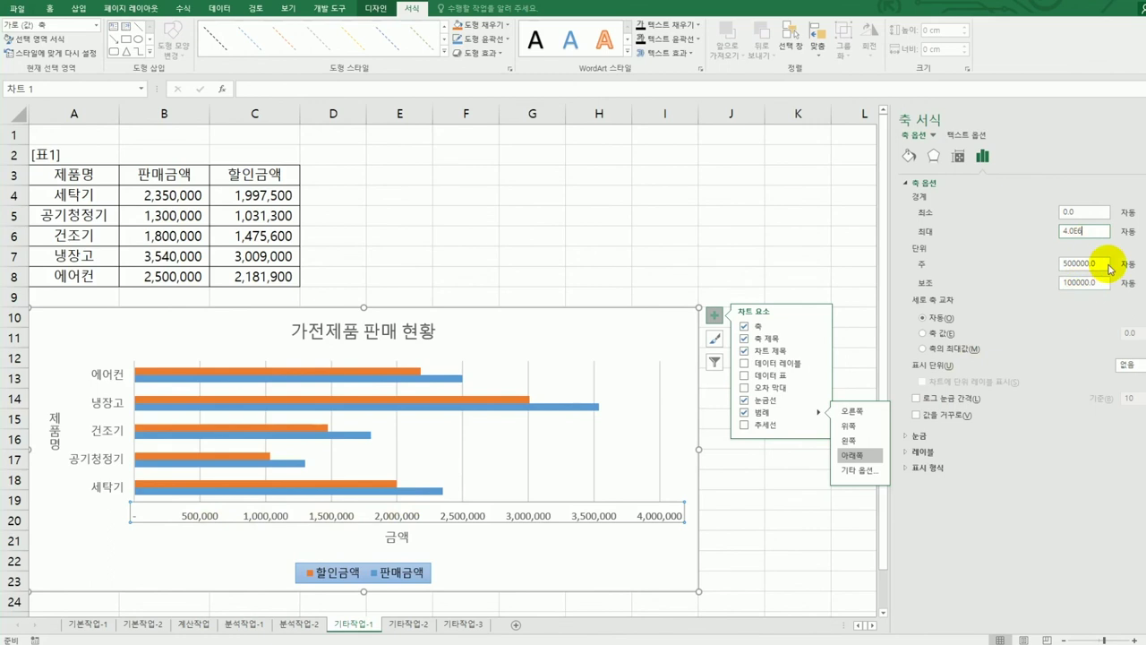
left_click_drag(1106, 265, 1019, 270)
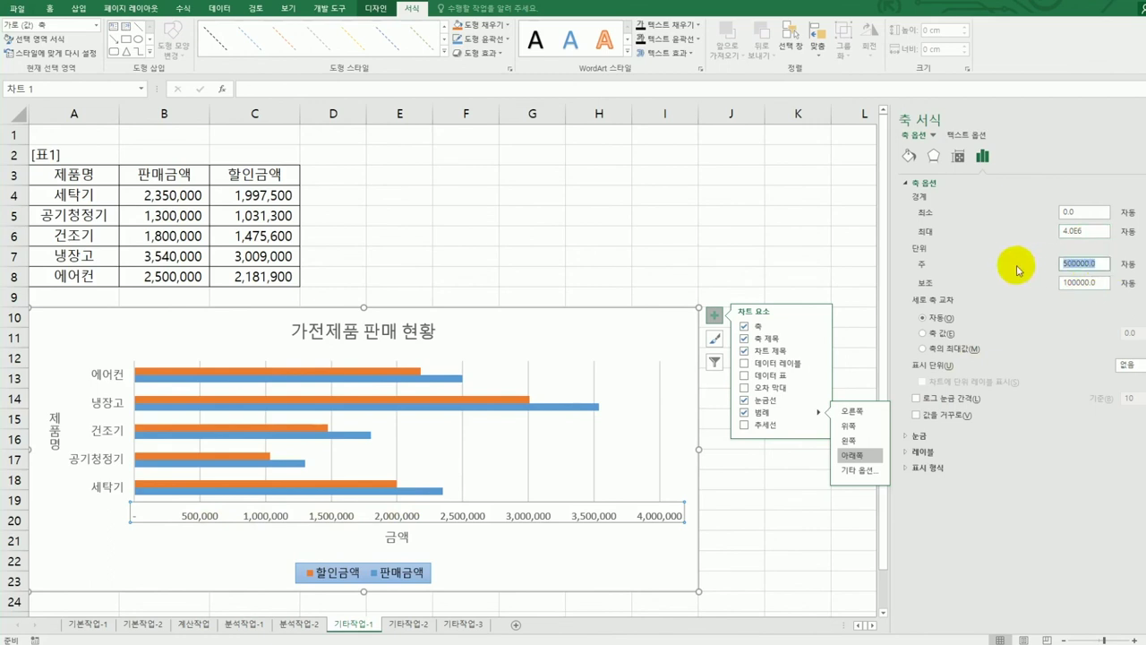
type("1000000")
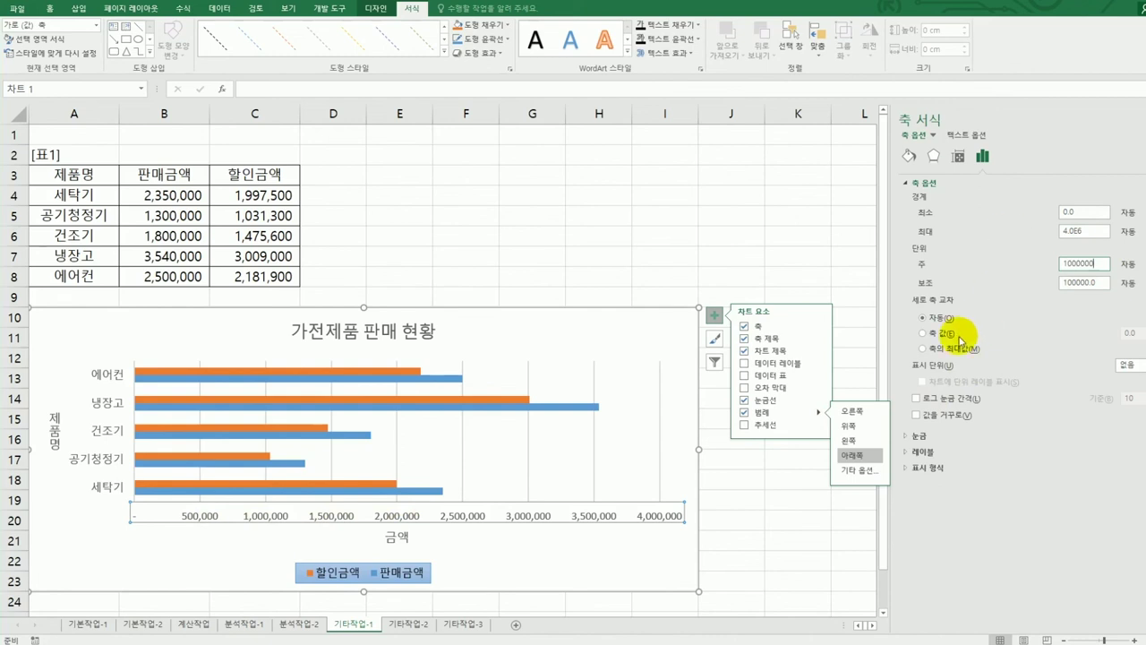
left_click(951, 417)
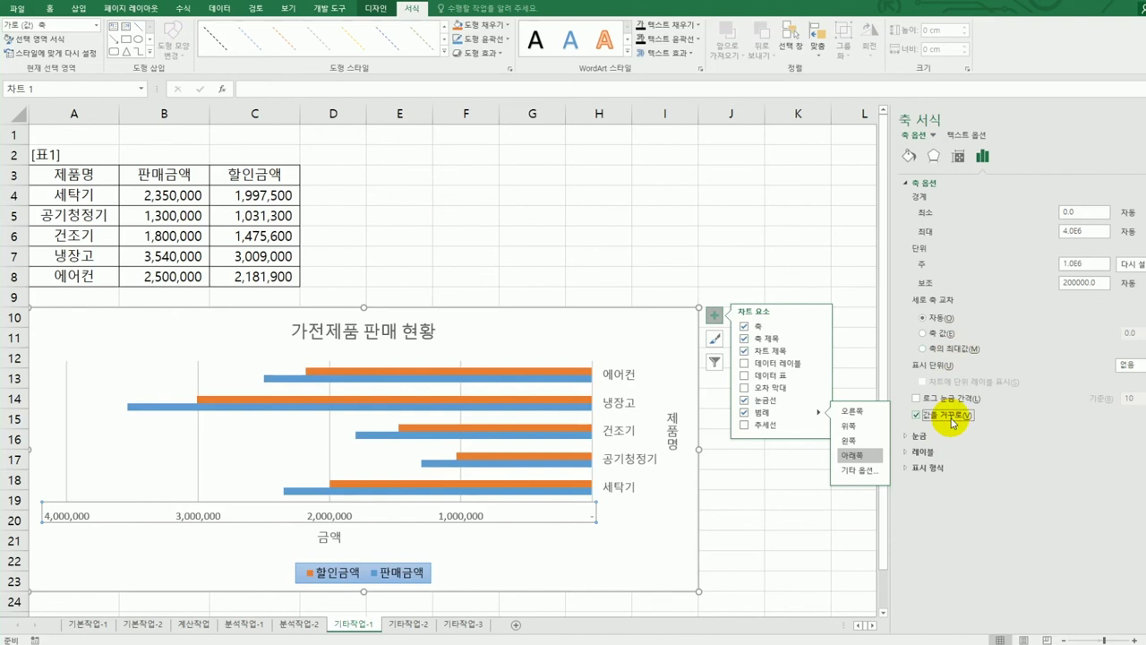
Add data labels to the 판매금액 series only, positioned at the outside end of the bars (바깥쪽 끝에).
left_click(505, 371)
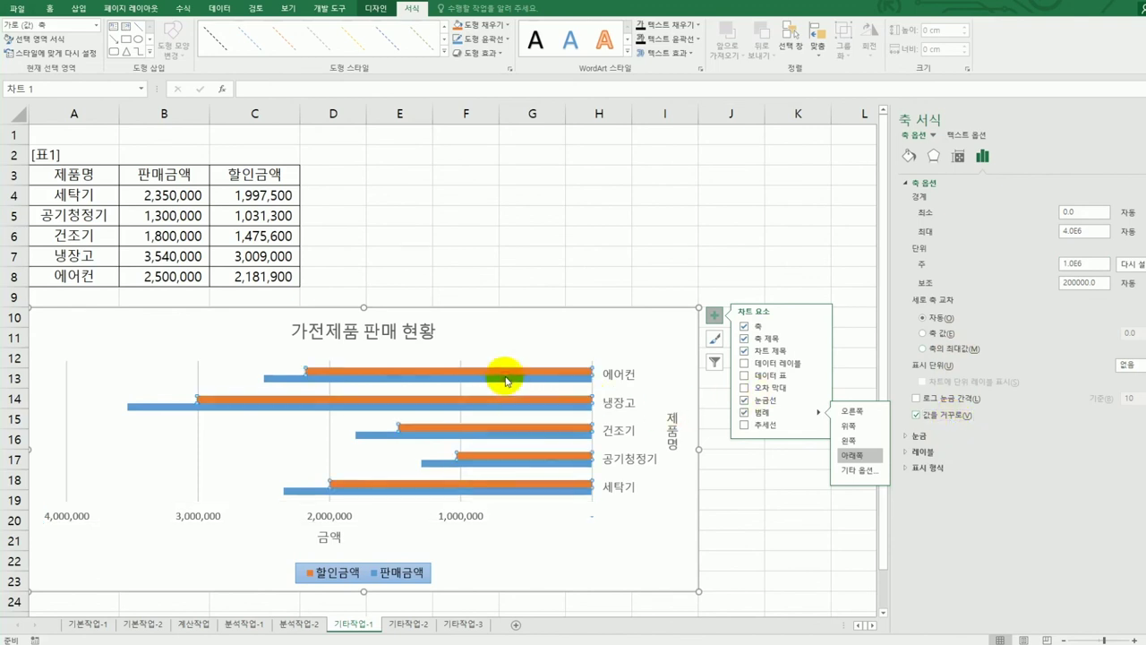
left_click(489, 379)
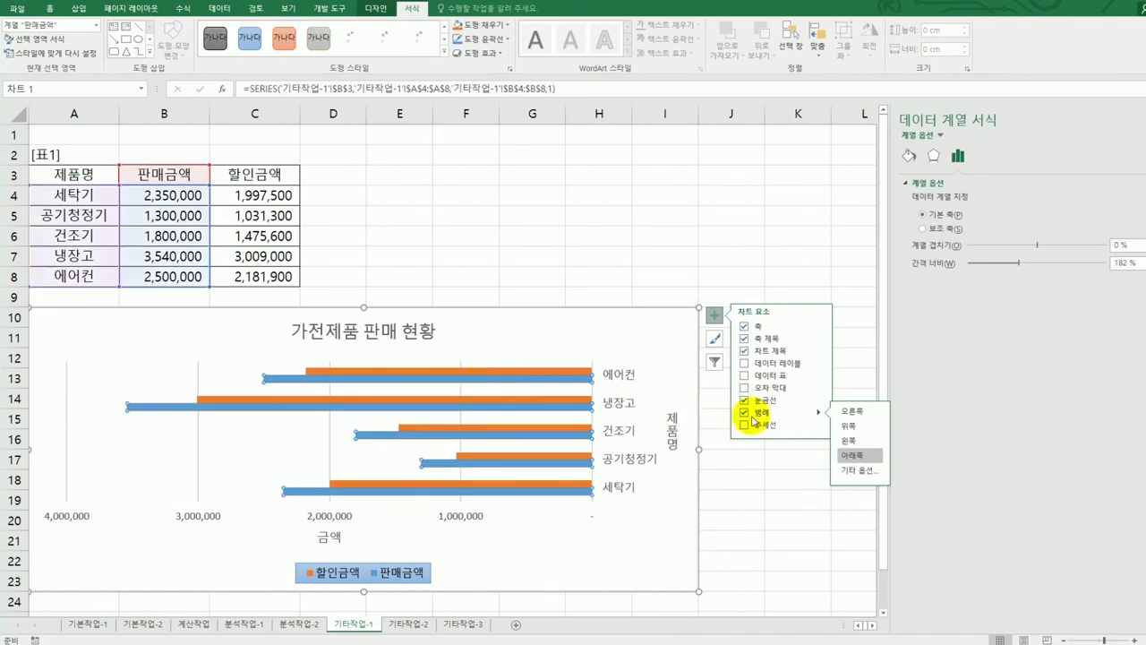
left_click(820, 366)
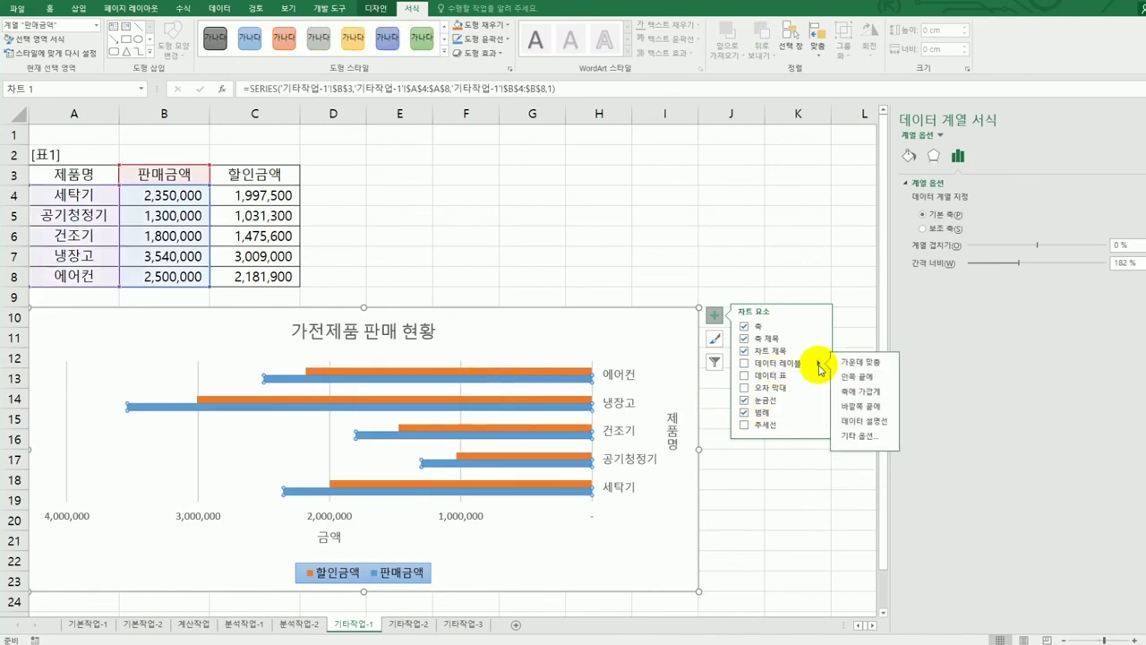
left_click(865, 408)
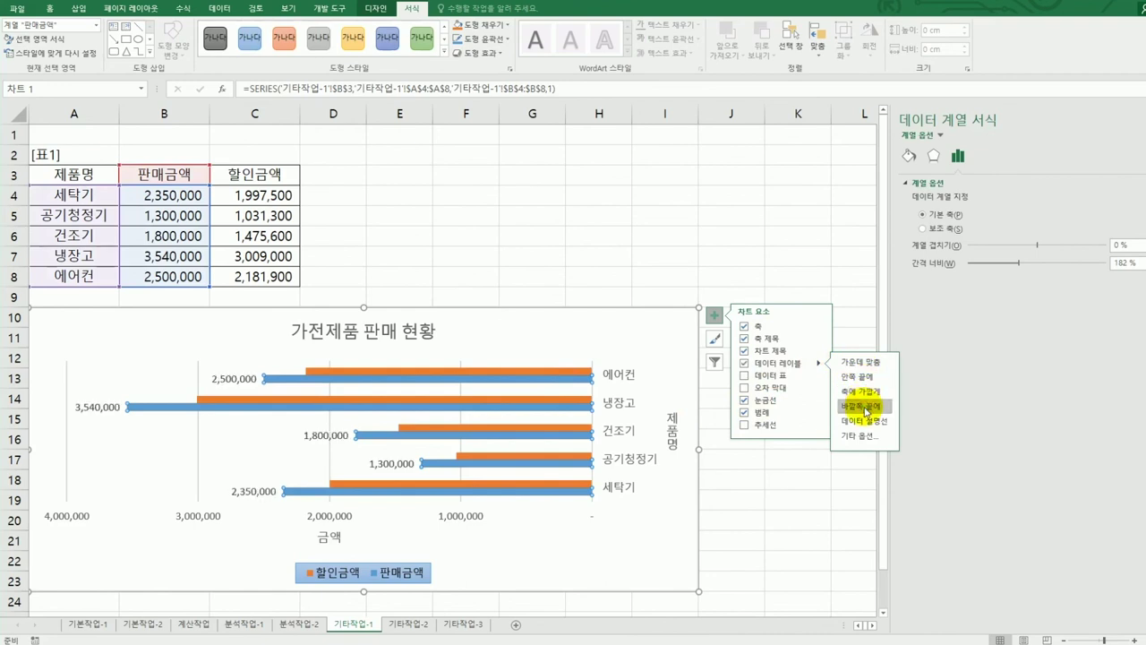
Deselect the finished chart and close the formatting pane.
left_click(650, 280)
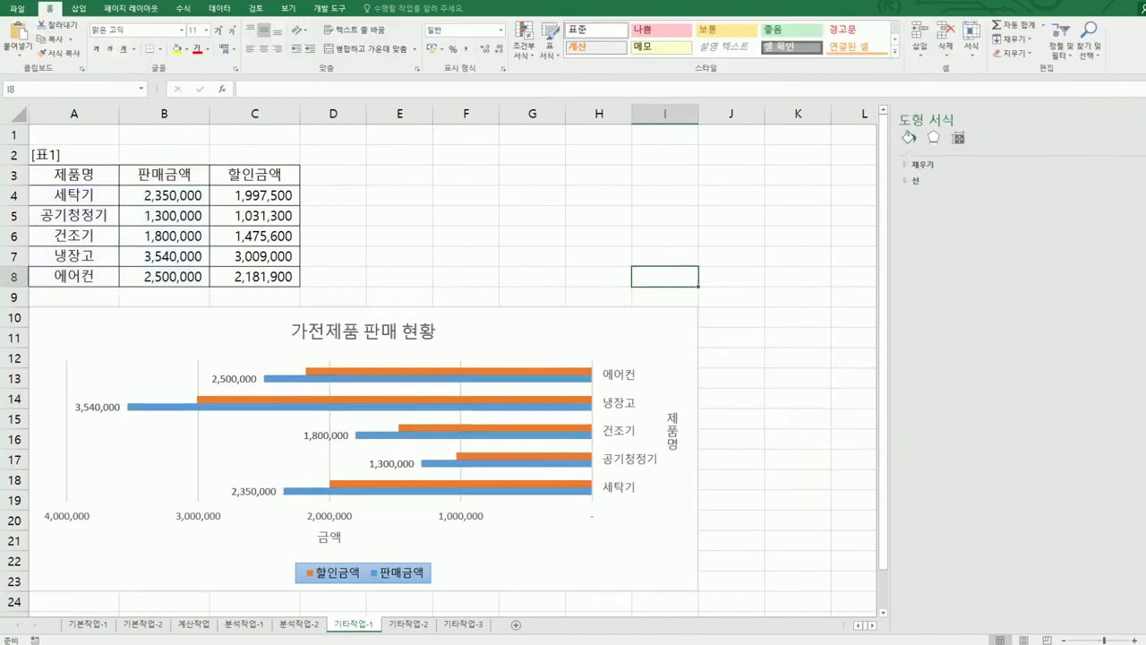
left_click(1133, 119)
left_click(854, 494)
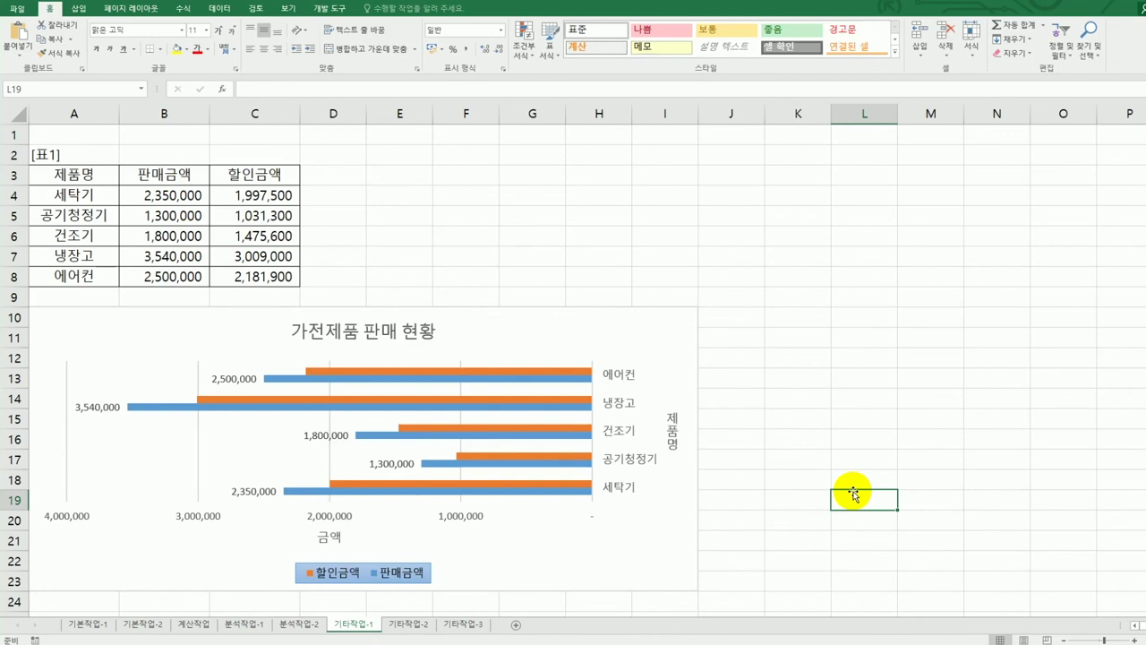
On the 기타작업-2 sheet, start recording a macro named 평점4 in the current workbook.
left_click(414, 624)
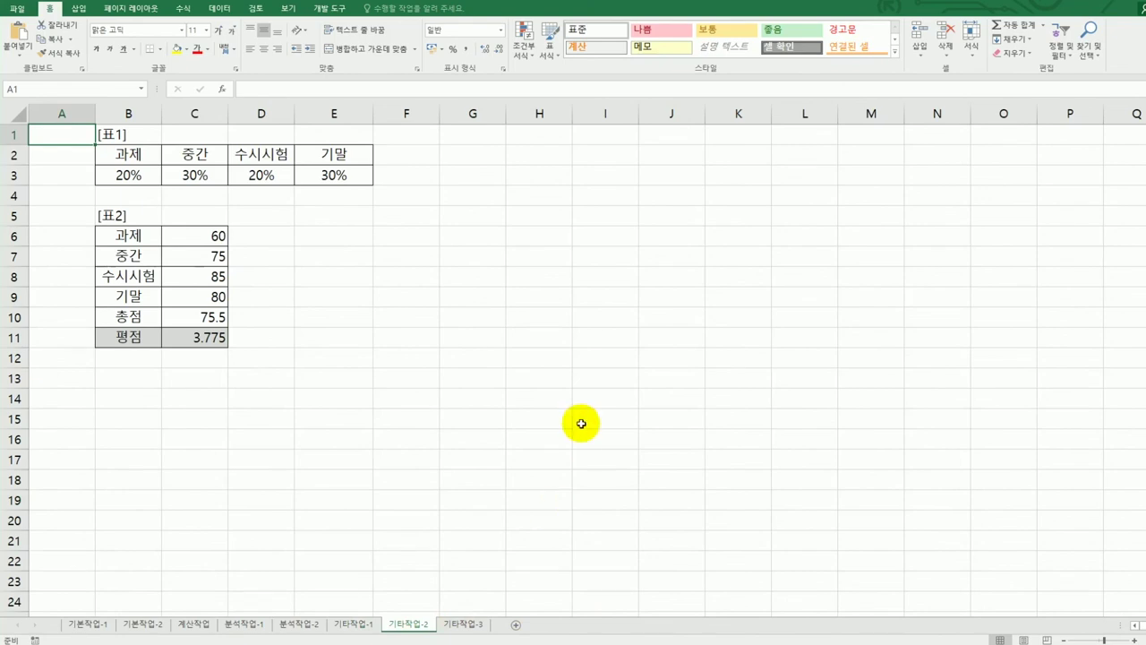
left_click(550, 336)
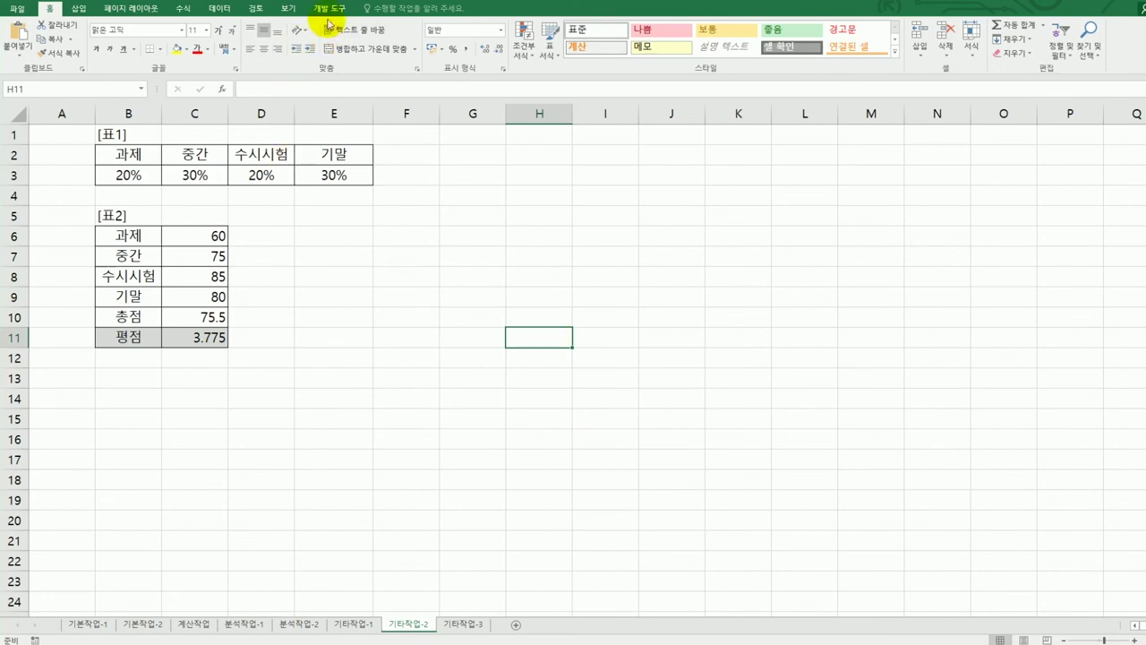
left_click(329, 9)
left_click(82, 24)
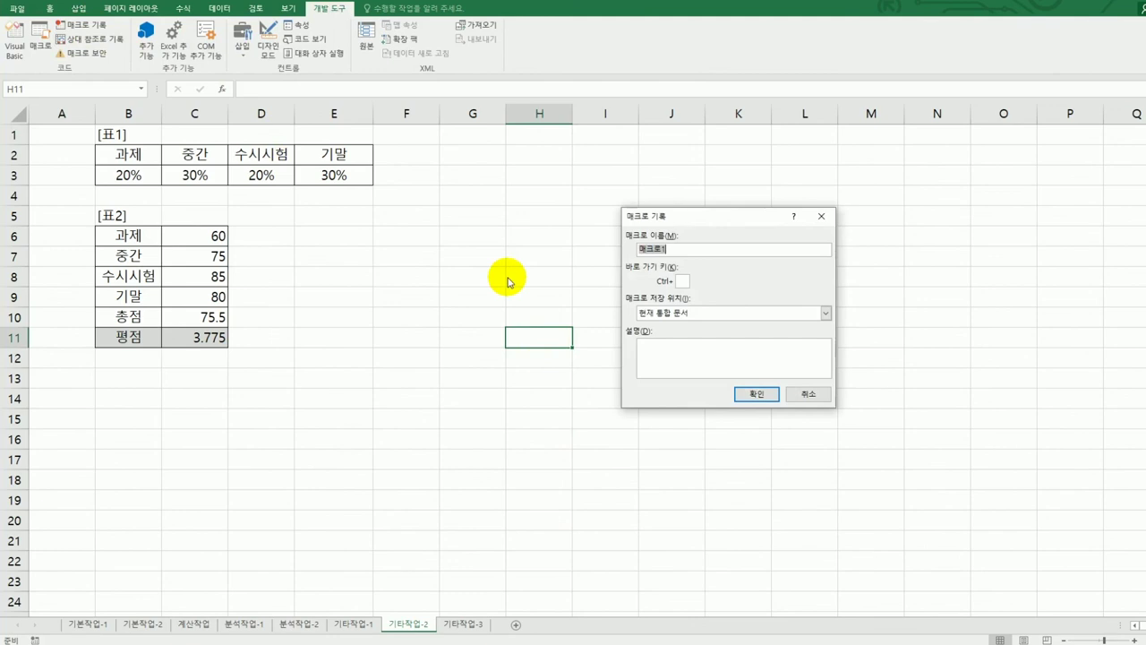
type("평점ㅅ")
left_click(750, 399)
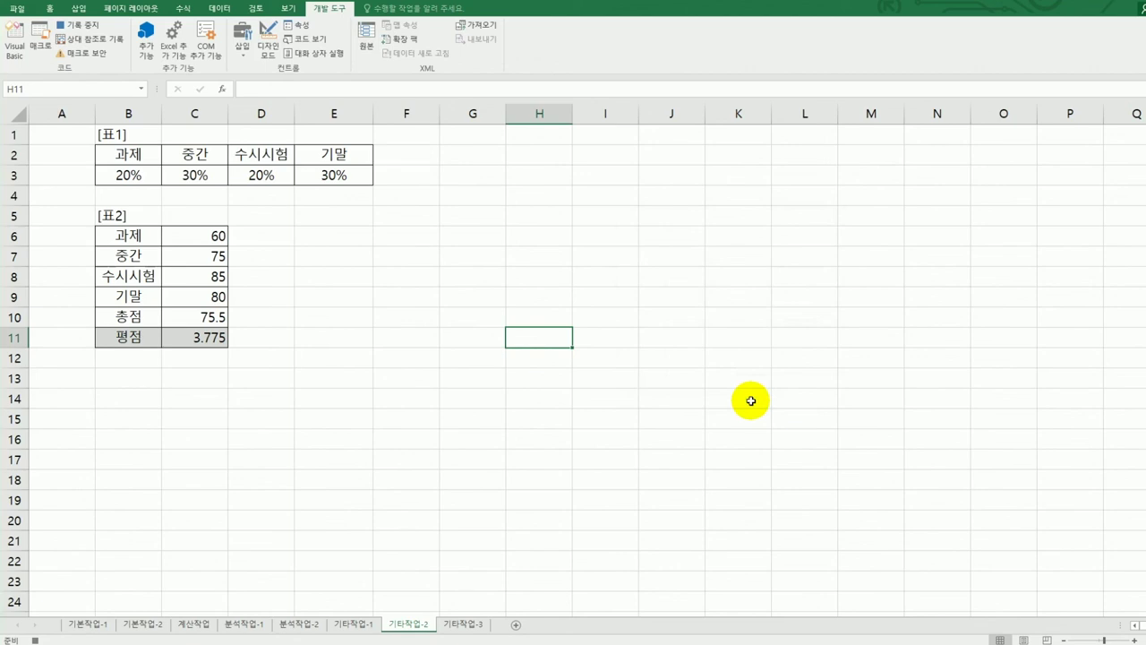
Run Goal Seek (목표값 찾기) so that the 평점 in C11 becomes 4 by changing the 기말 score in C9, and keep the result.
left_click(205, 337)
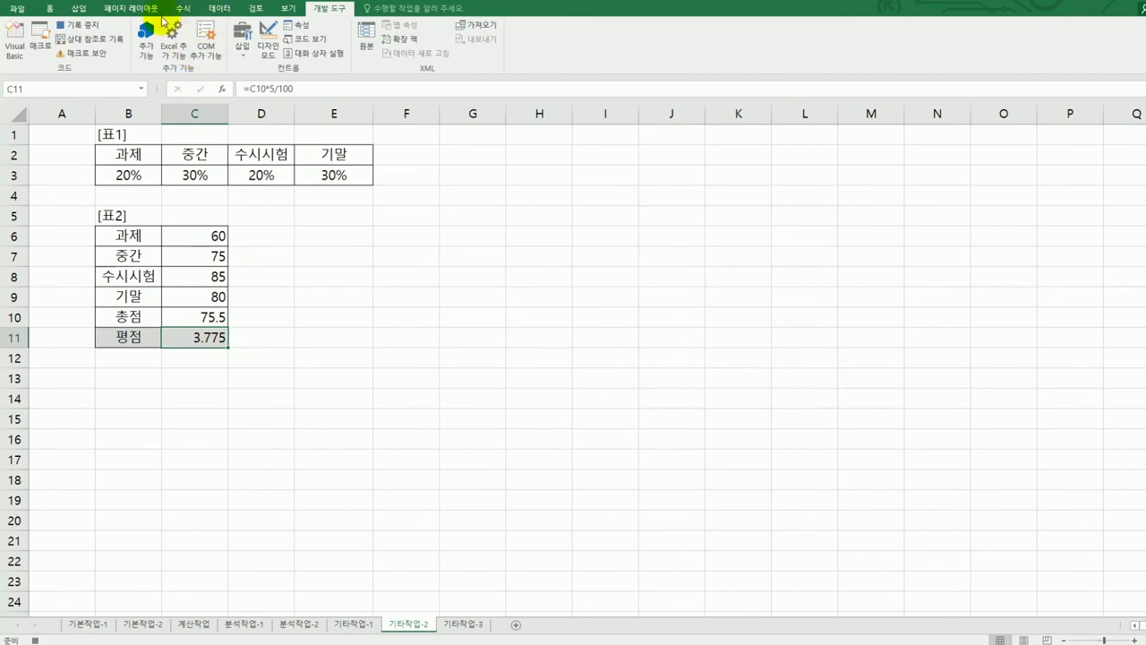
left_click(215, 9)
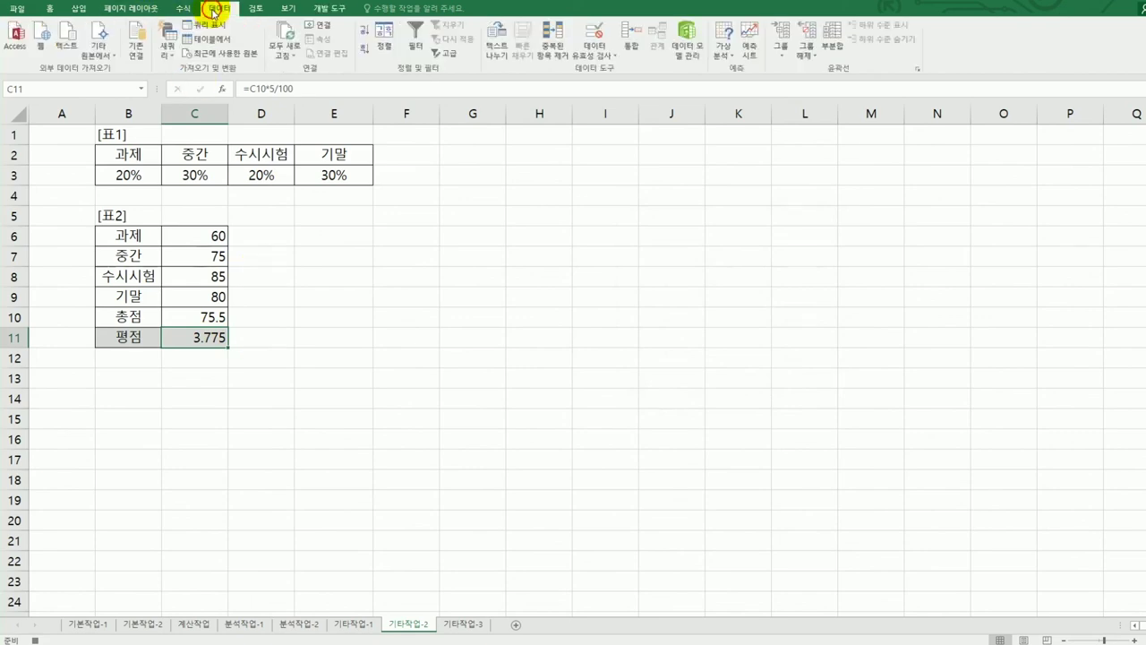
left_click(726, 54)
left_click(739, 79)
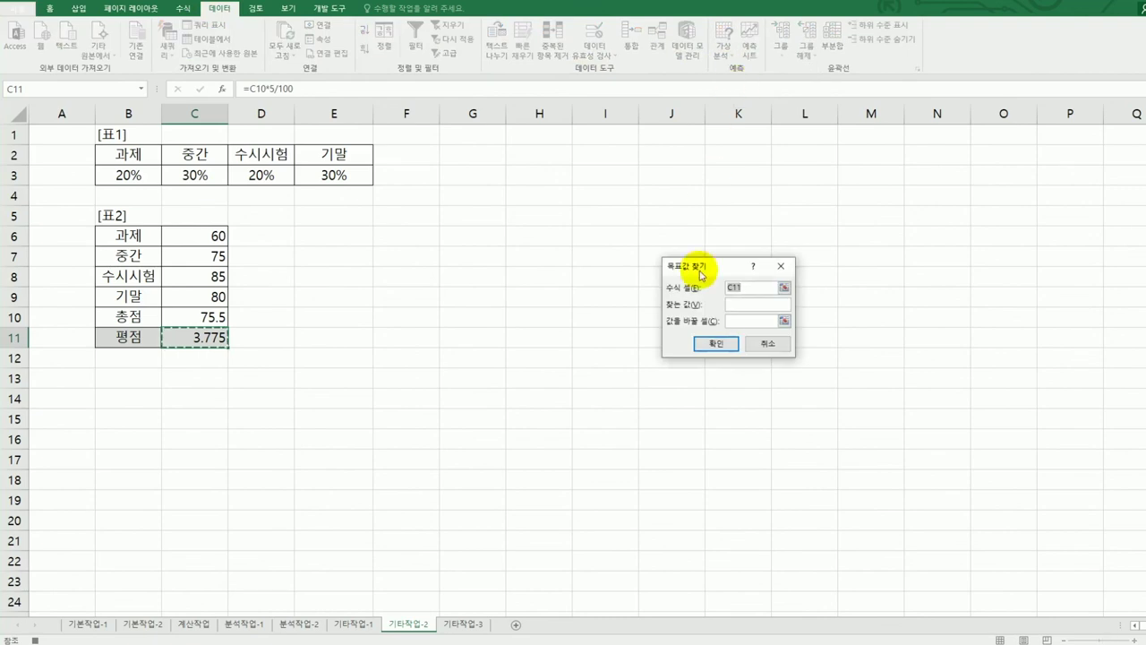
left_click(732, 303)
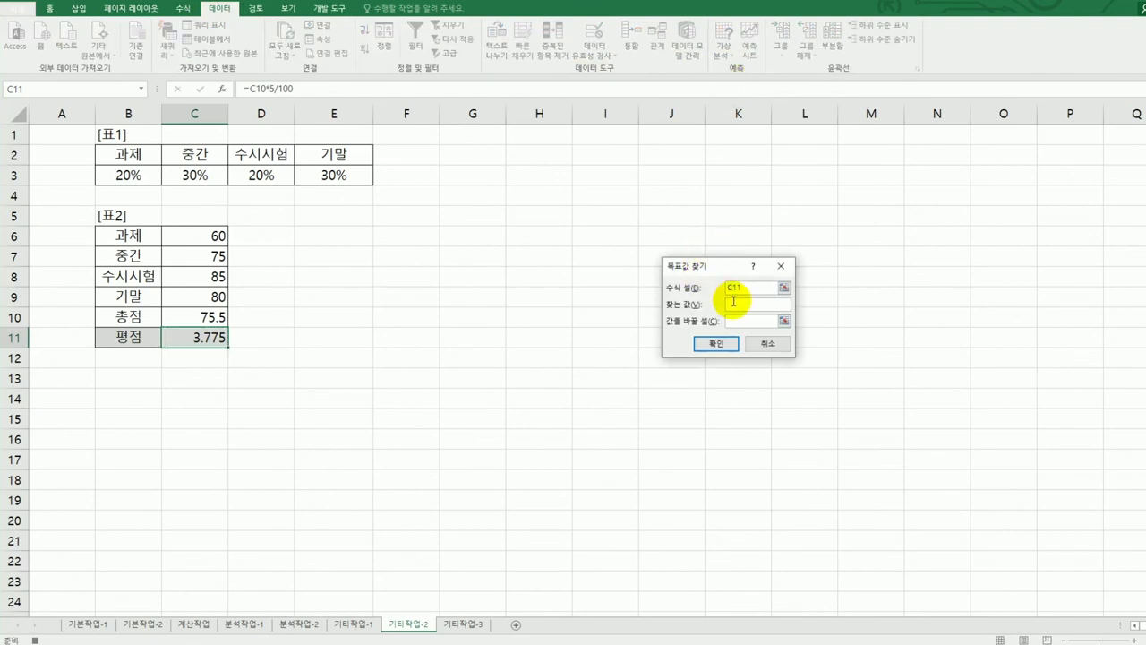
type("4")
left_click(763, 323)
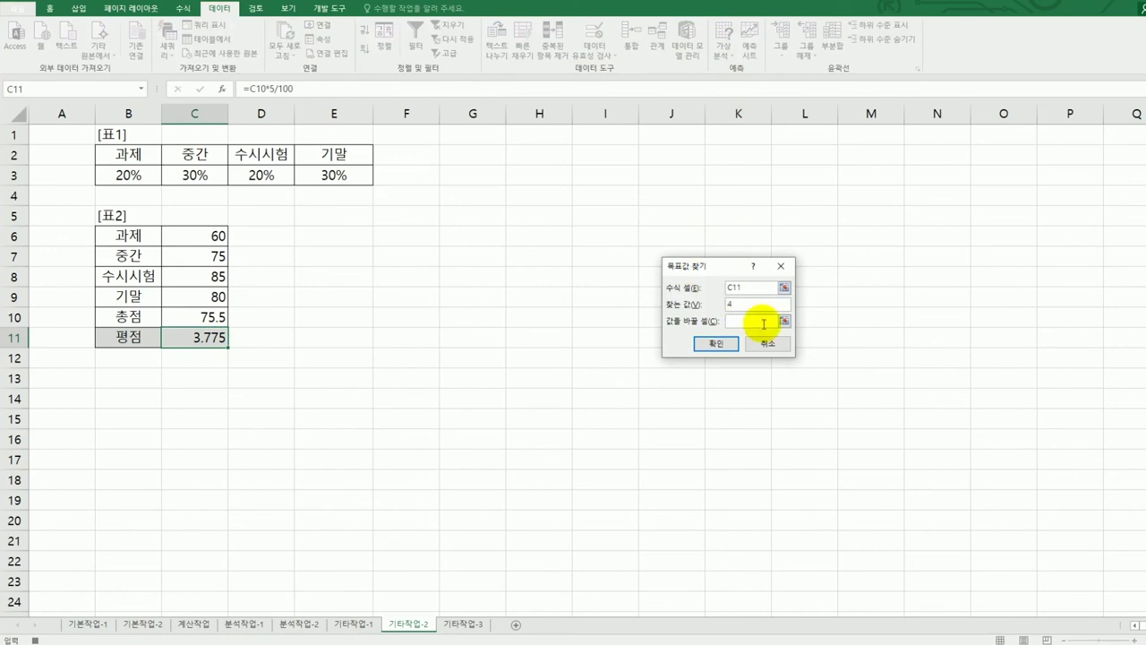
left_click(210, 296)
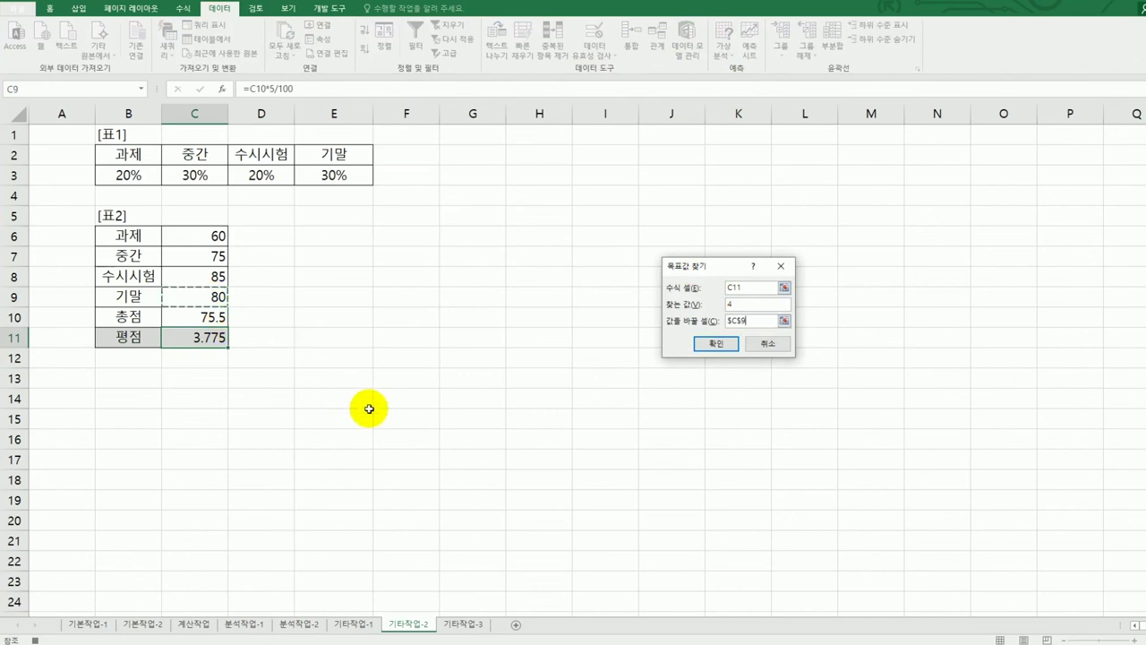
left_click(716, 344)
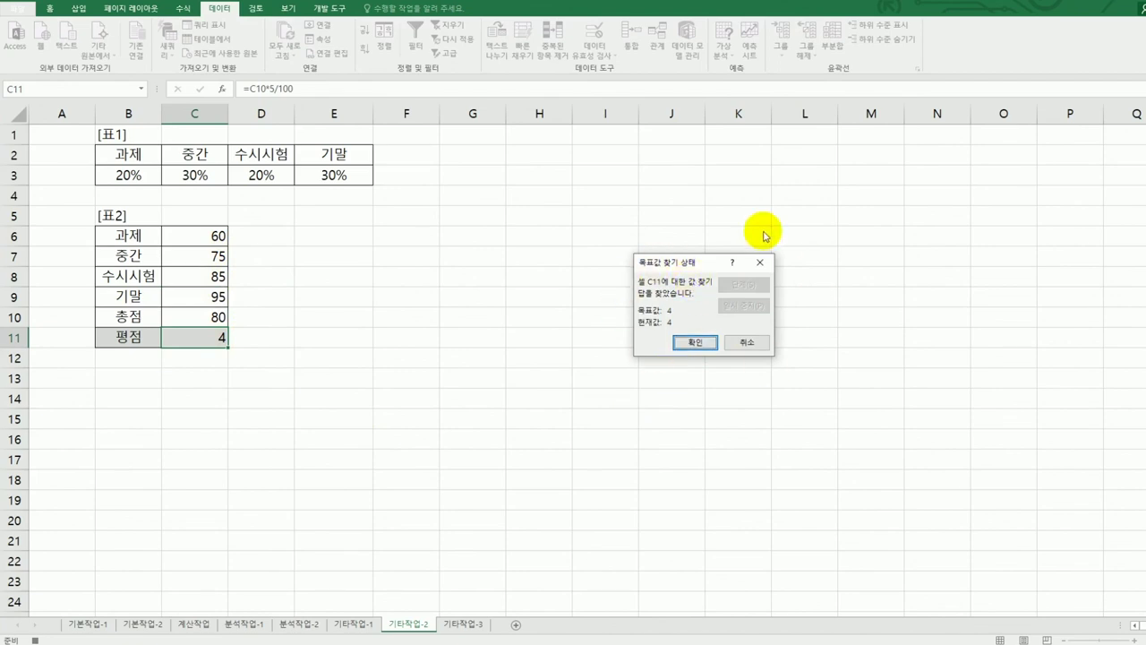
left_click(696, 342)
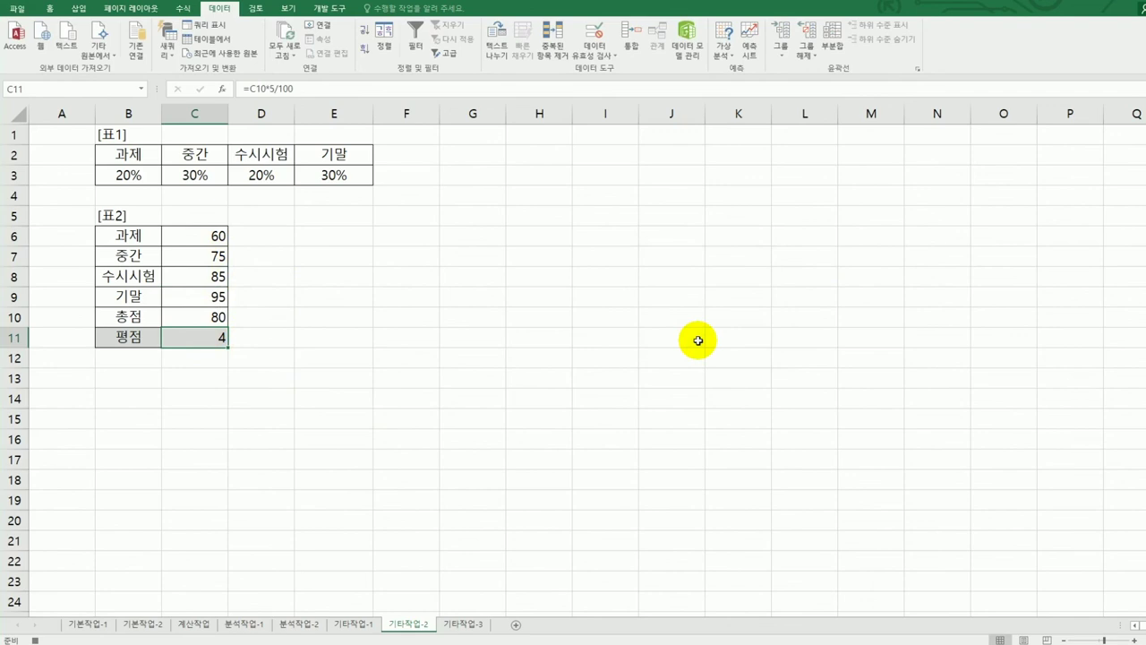
Stop recording the 평점4 macro and deselect the 평점 cell.
left_click(331, 11)
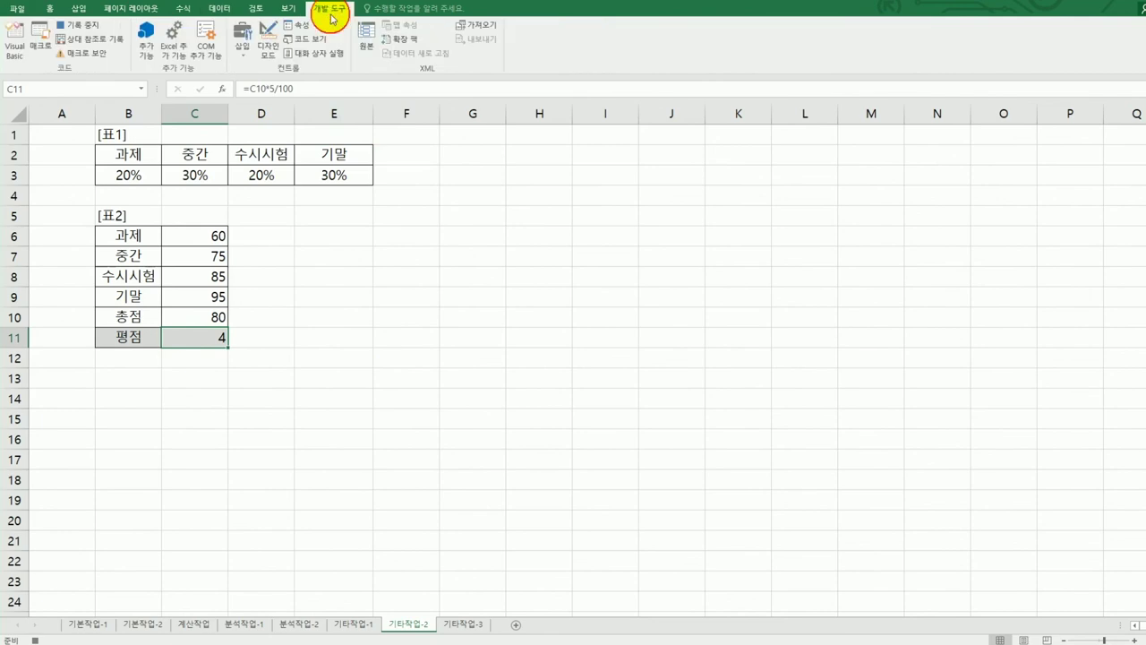
left_click(84, 25)
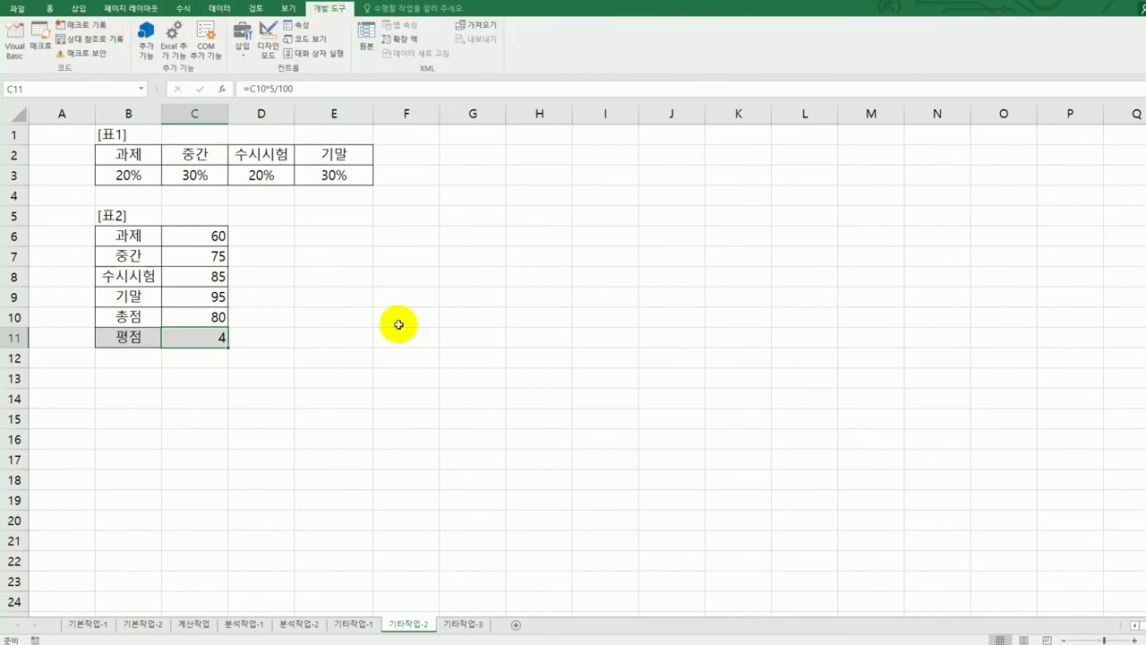
left_click(463, 375)
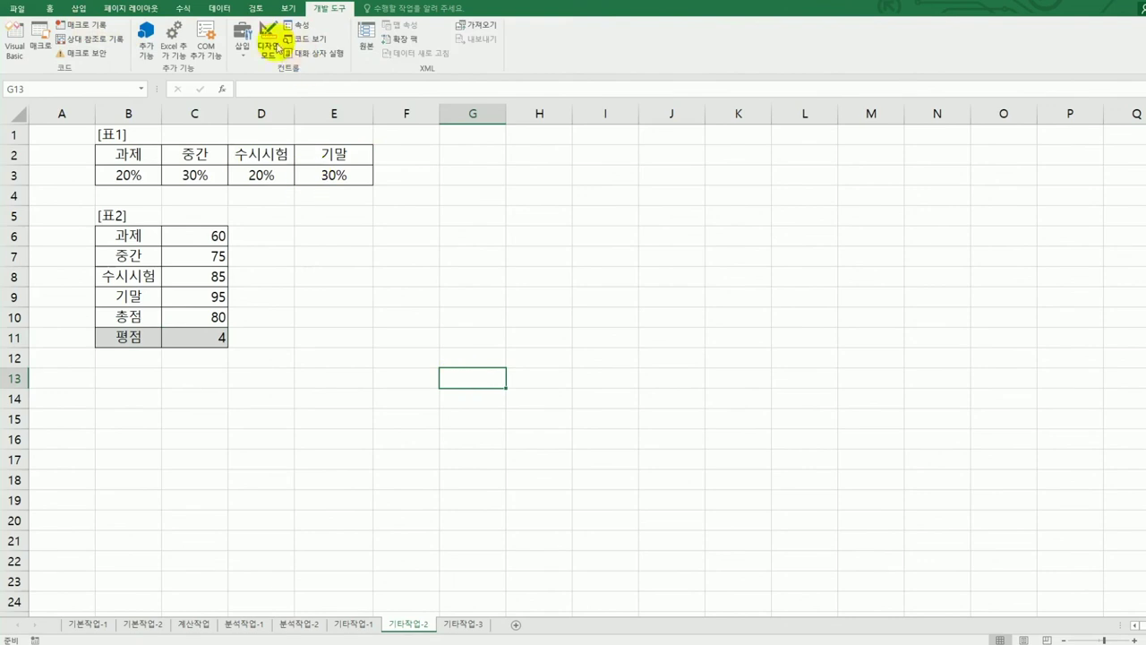
Draw a bevel (빗면) basic shape over cells E6:E7 and label it 평점4.
left_click(79, 9)
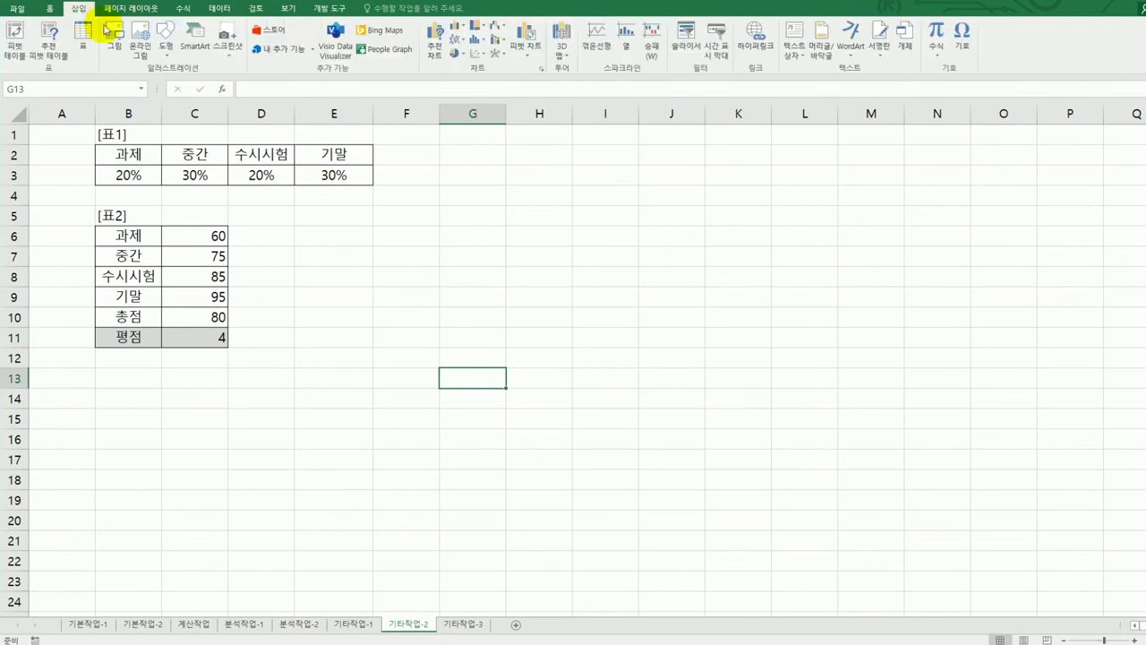
left_click(165, 47)
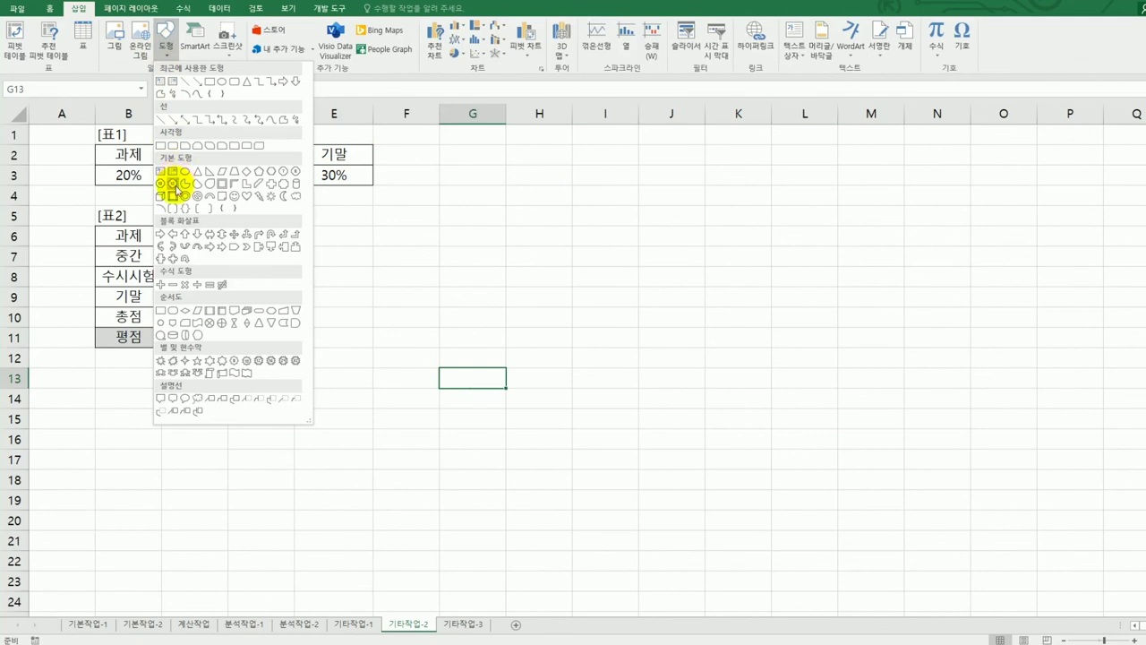
left_click(174, 191)
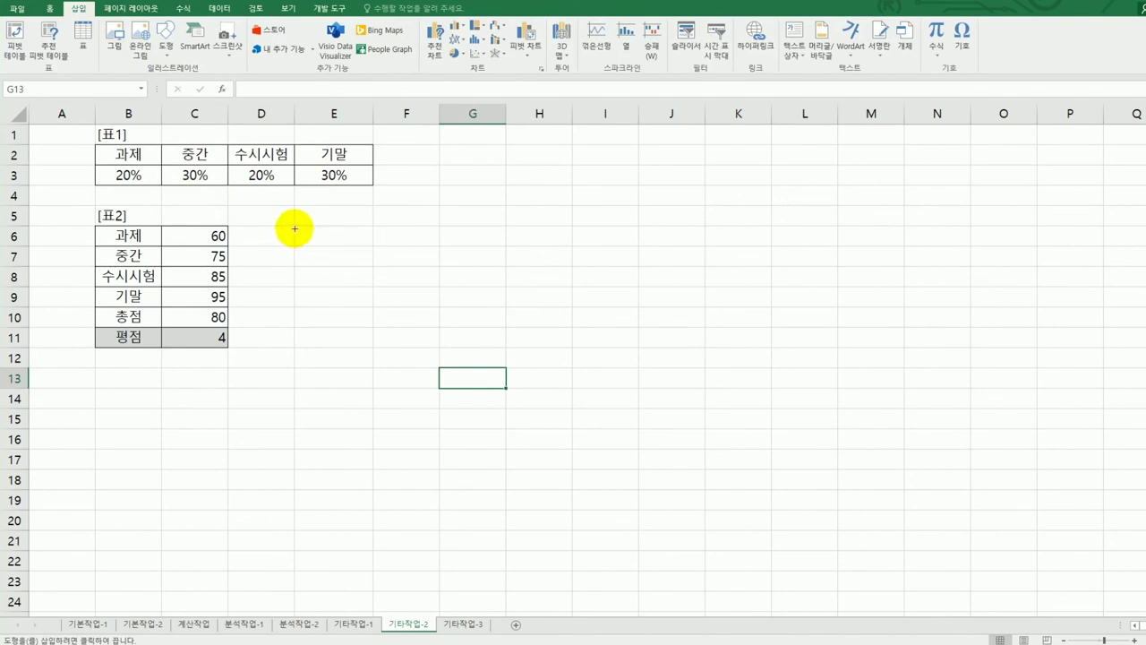
left_click_drag(294, 226, 344, 266)
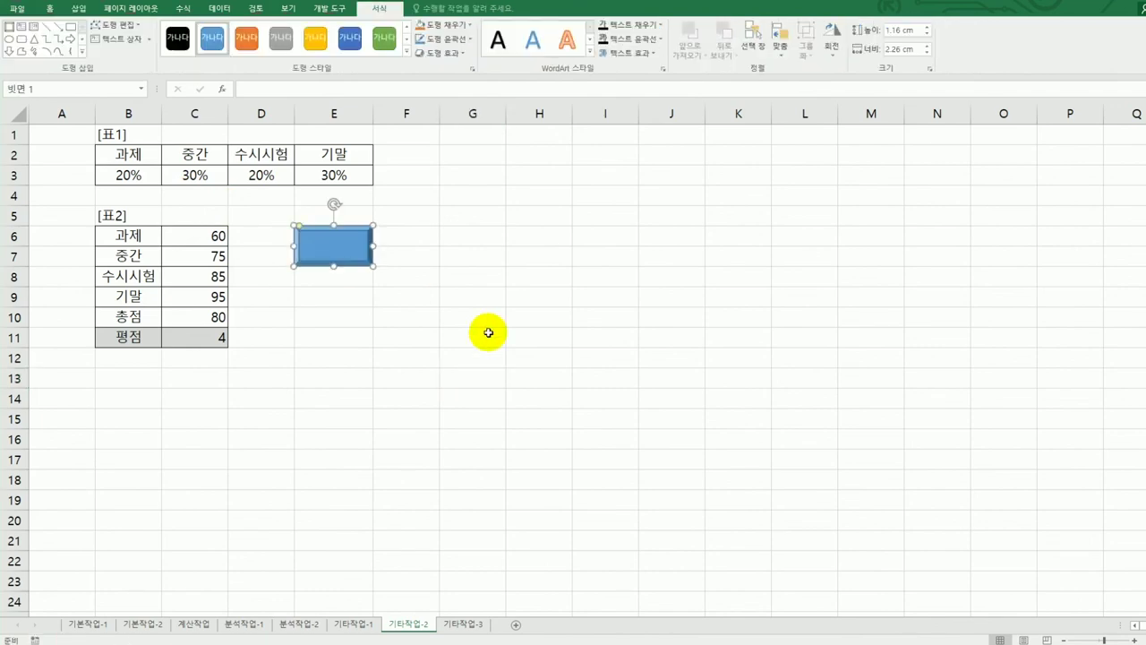
type("평점4")
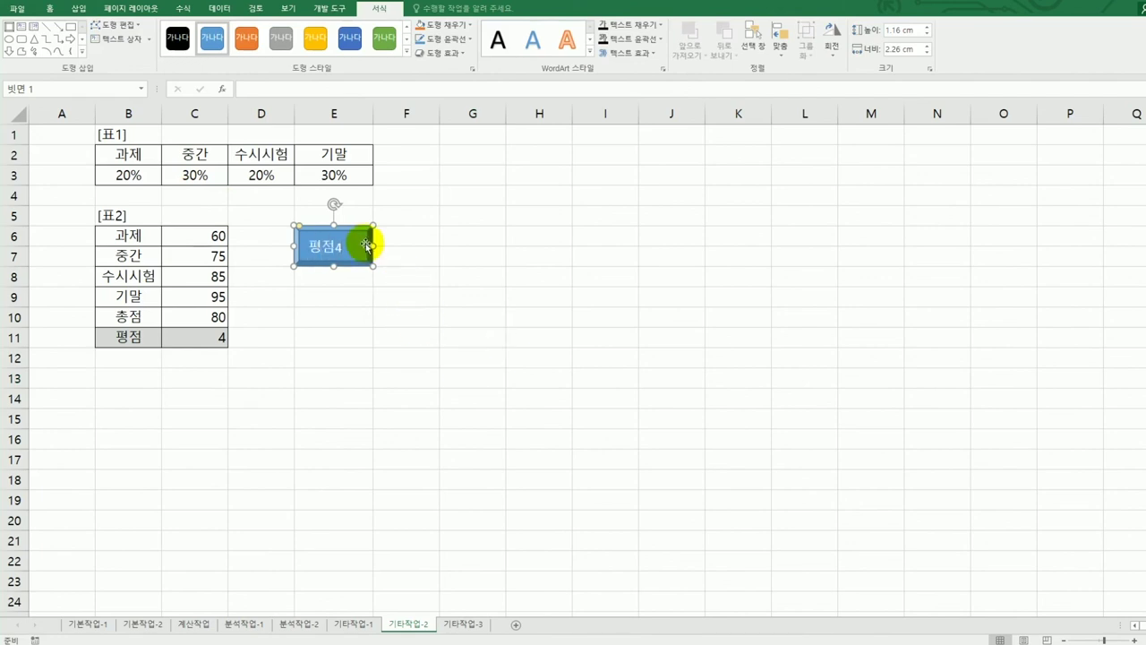
Assign the 평점4 macro to the bevel shape and deselect the shape.
right_click(366, 242)
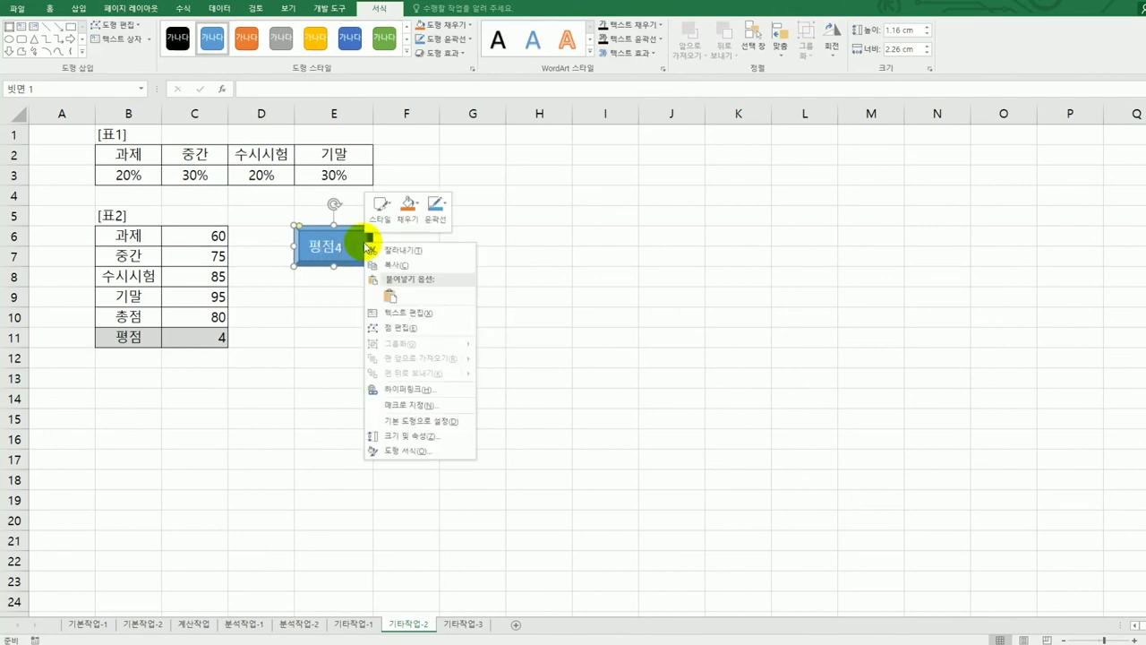
left_click(426, 404)
left_click(327, 323)
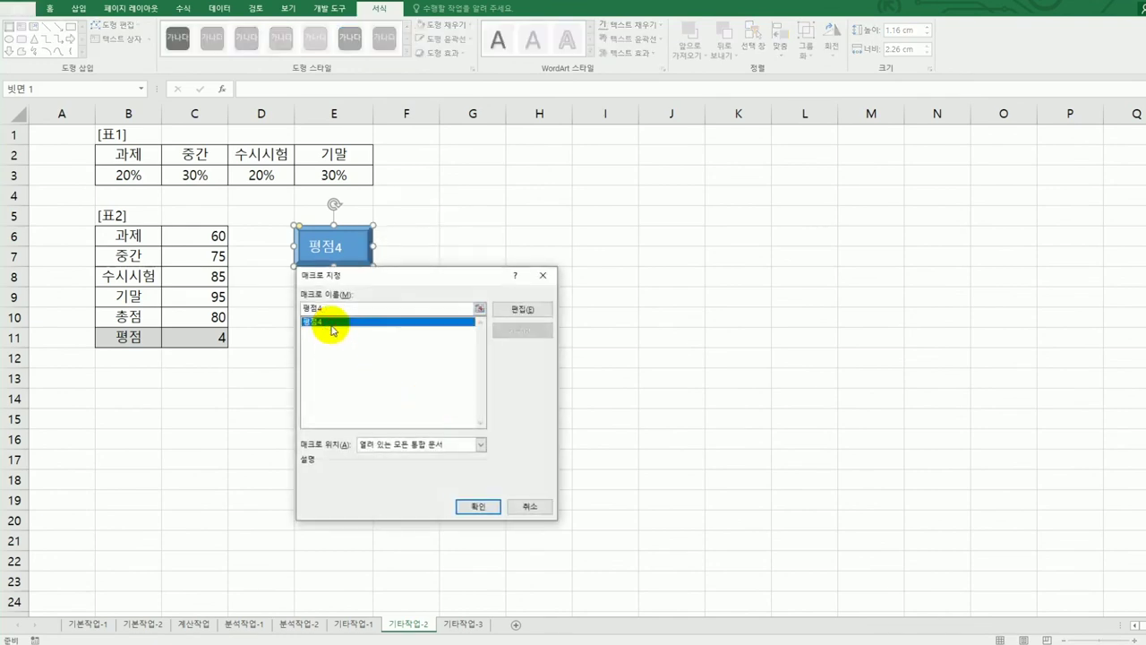
left_click(480, 507)
left_click(559, 456)
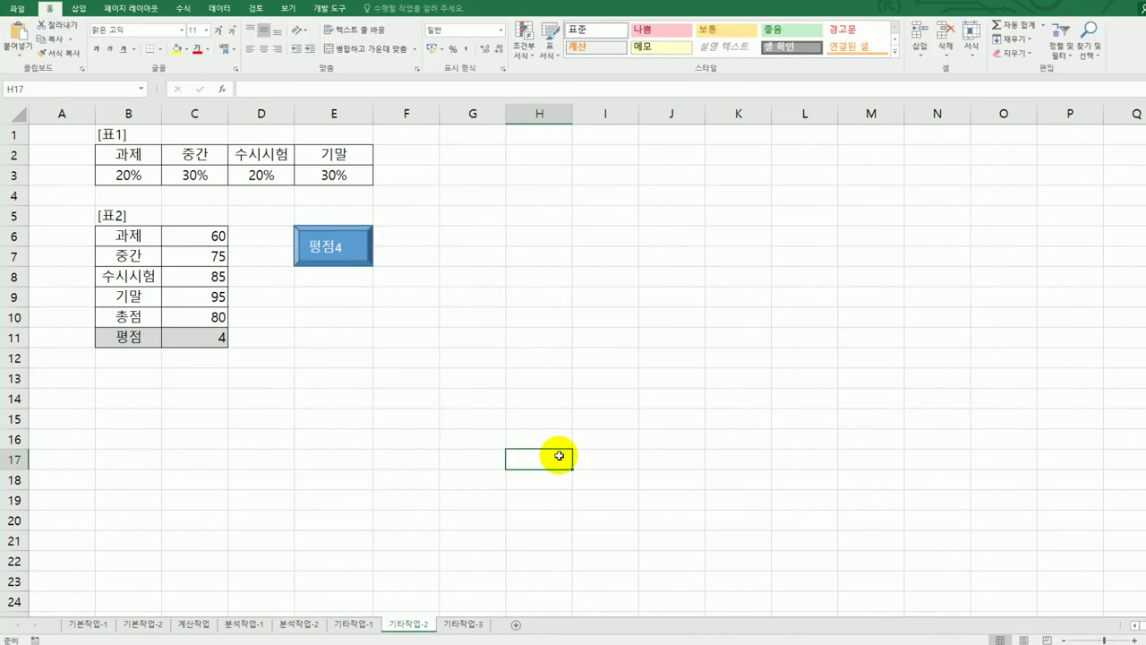
left_click(556, 271)
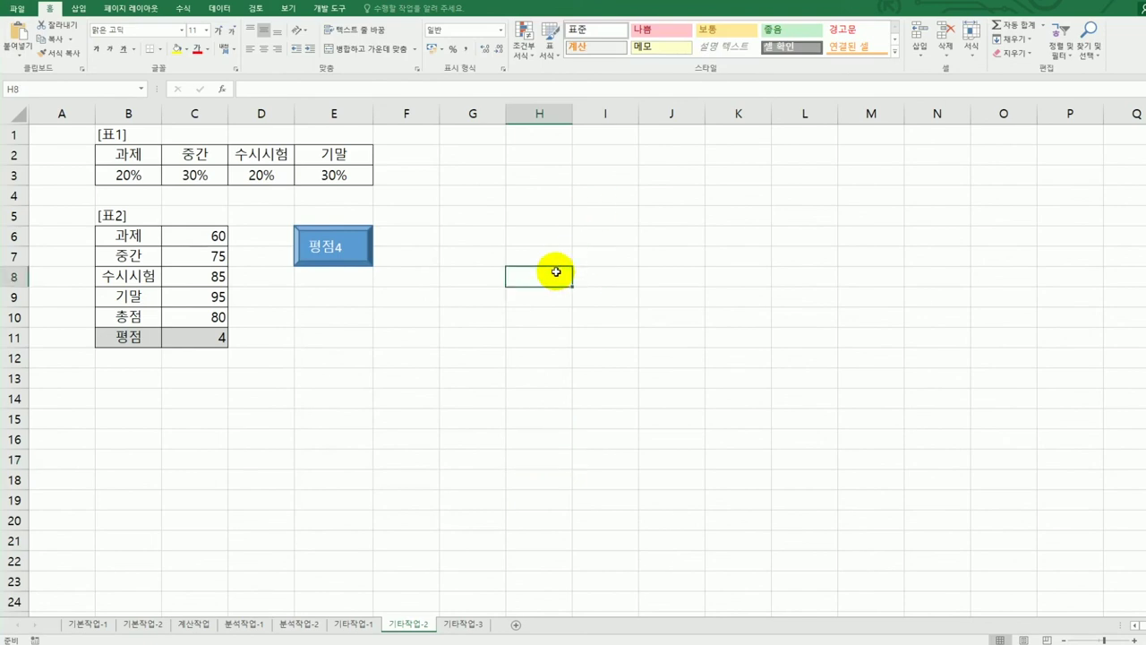
Start recording a second macro with a name beginning with 평점, stored in the current workbook.
left_click(329, 7)
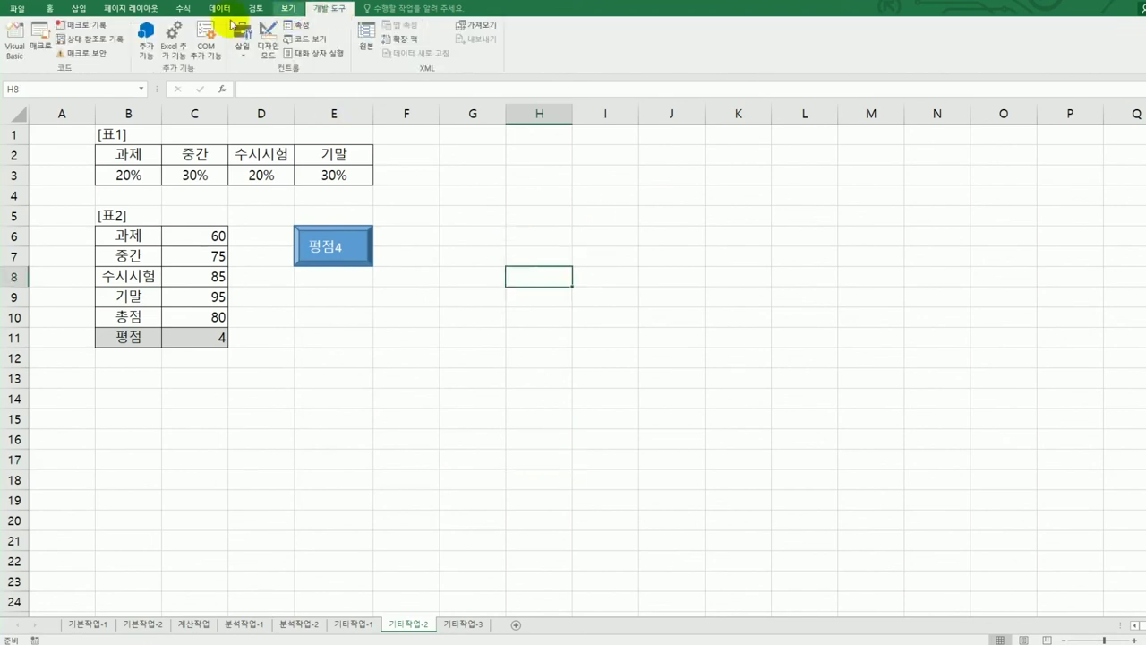
left_click(83, 25)
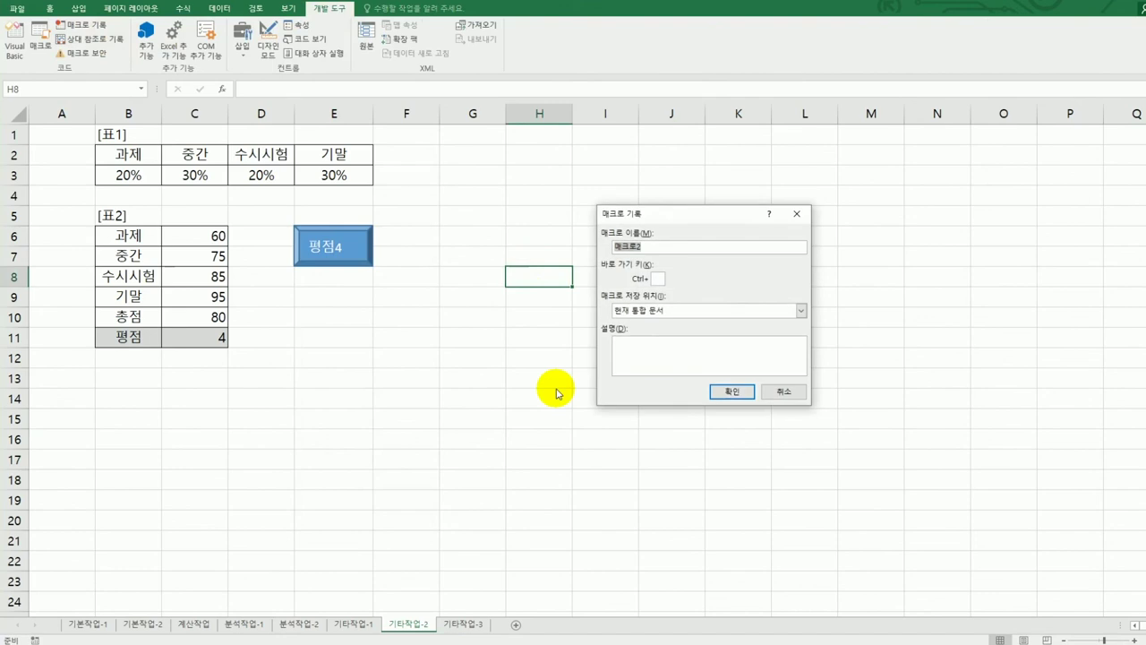
type("평점의_ㄱ")
left_click(732, 392)
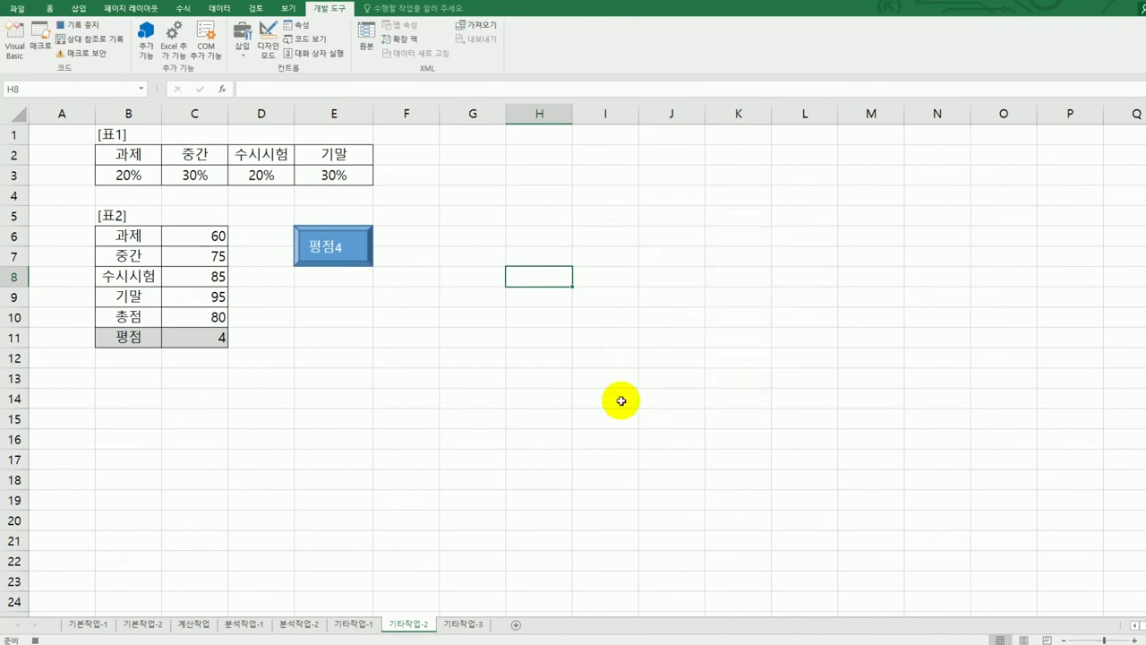
Run Goal Seek on 평점 cell C11 with a target of 3.7, changing the 기말 score in C9, and accept the result.
left_click(203, 340)
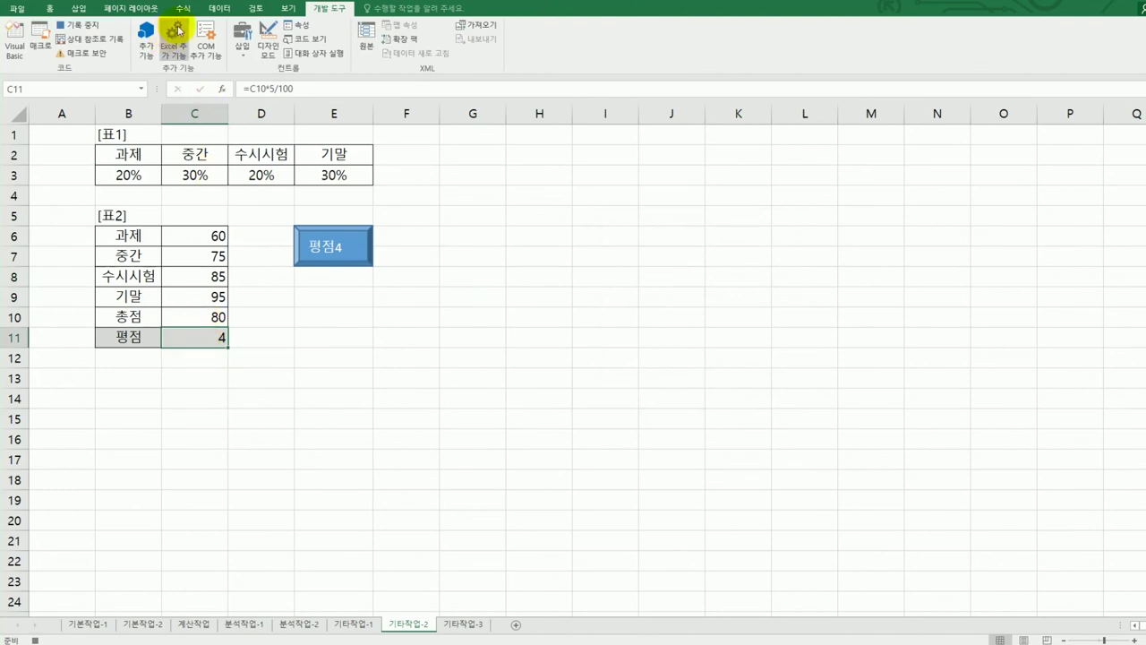
left_click(215, 11)
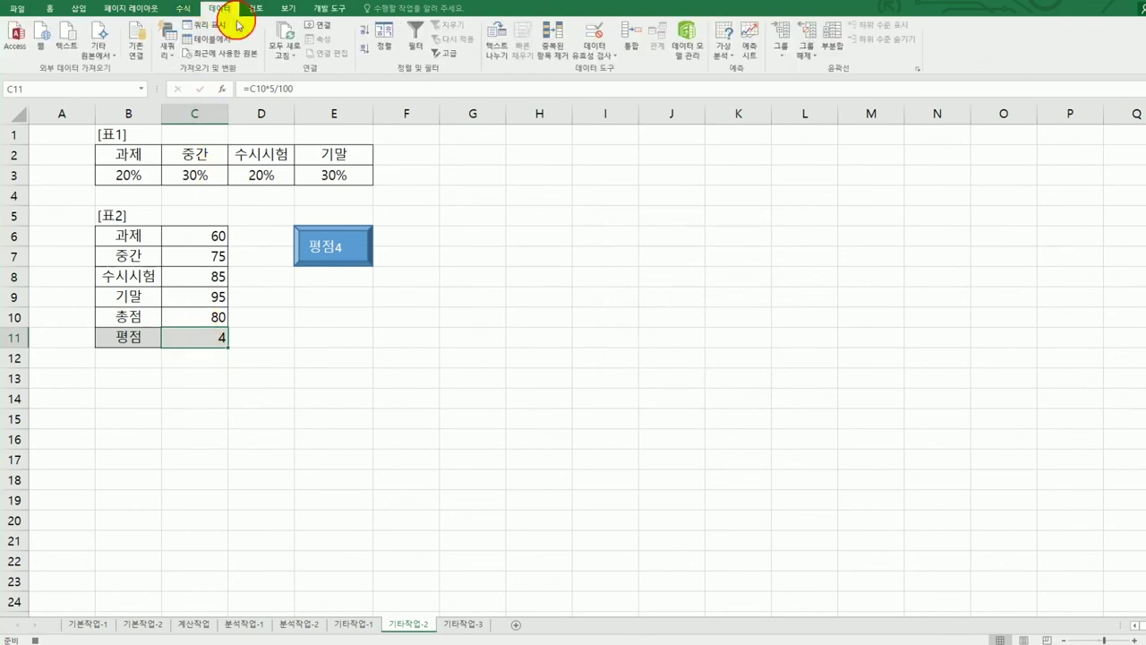
left_click(724, 59)
left_click(729, 83)
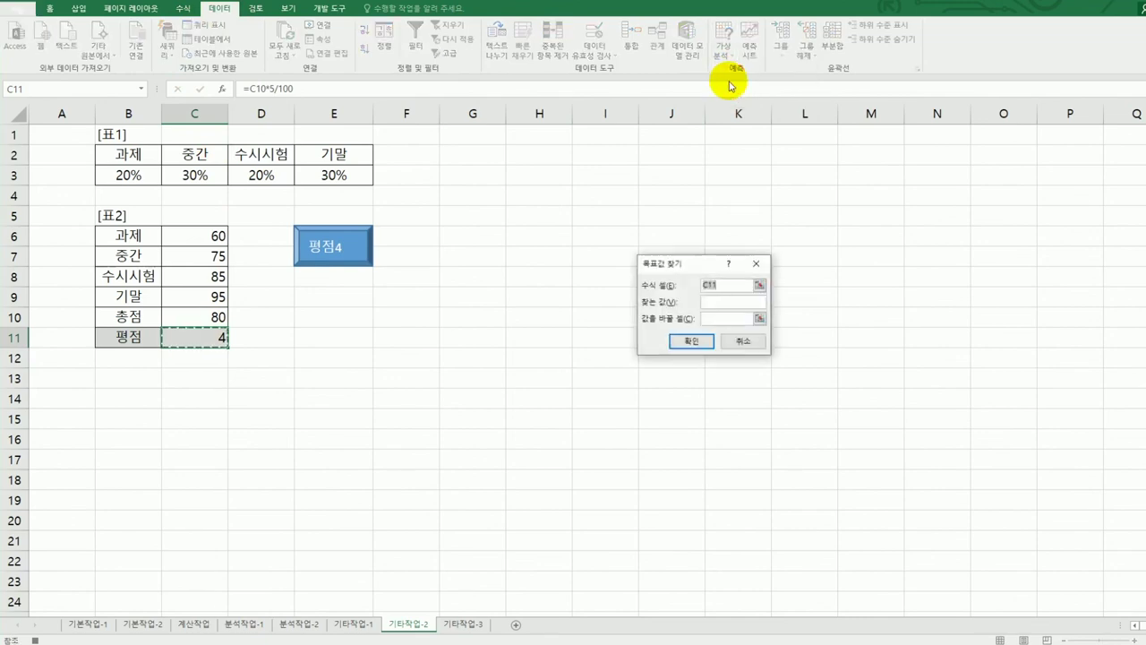
left_click(708, 304)
type("3.7")
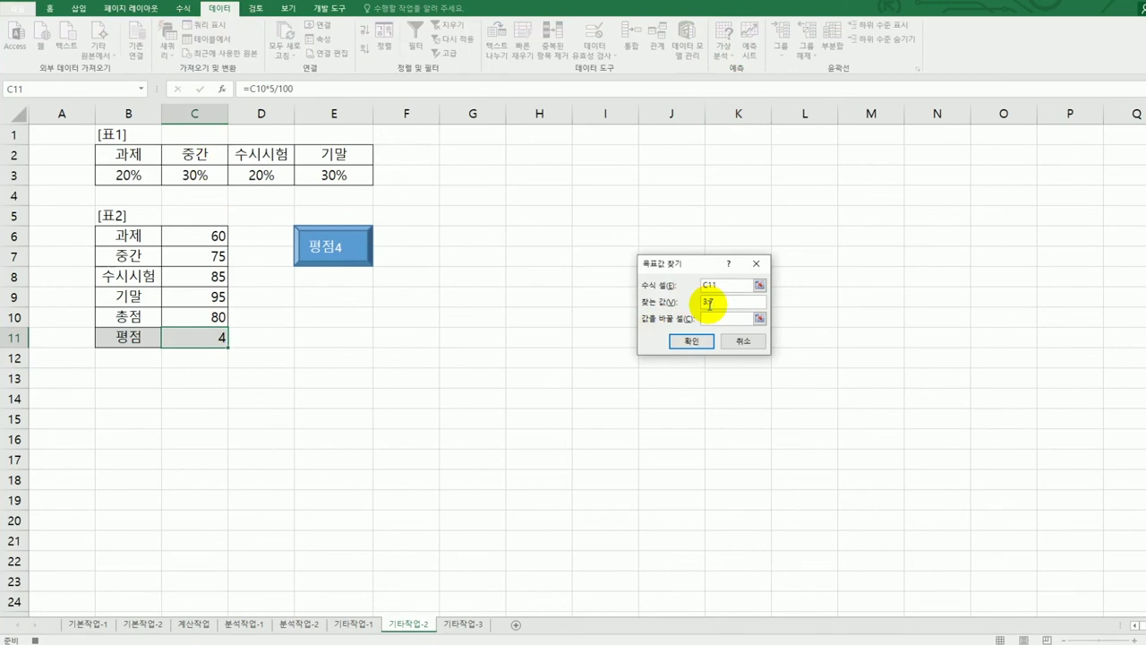
left_click(706, 319)
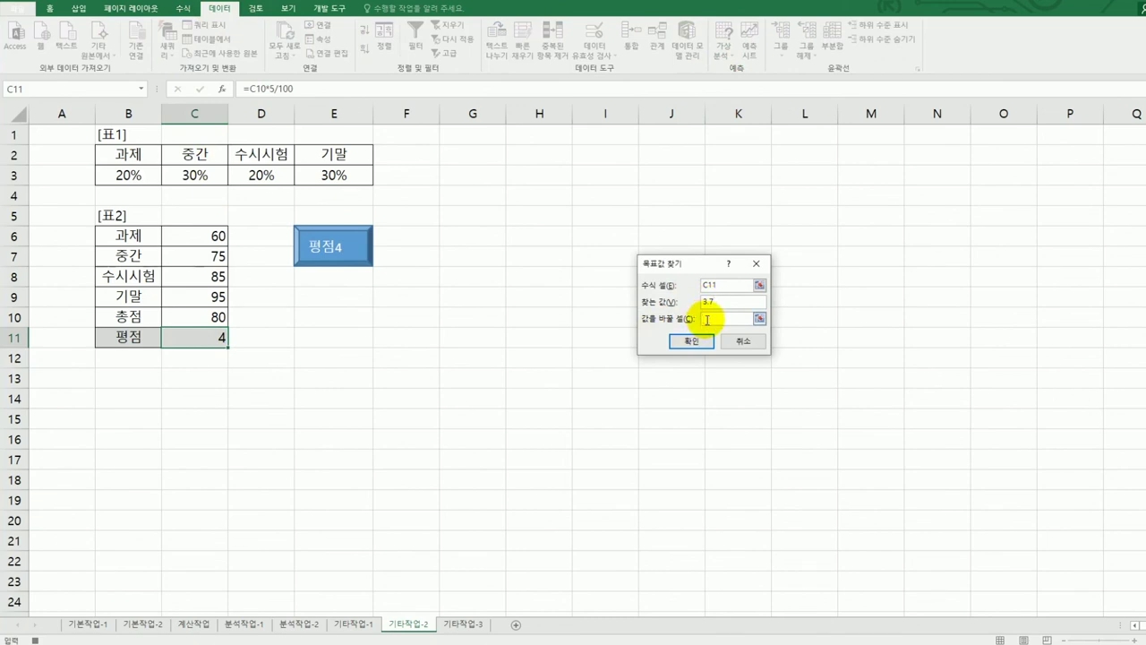
left_click(211, 303)
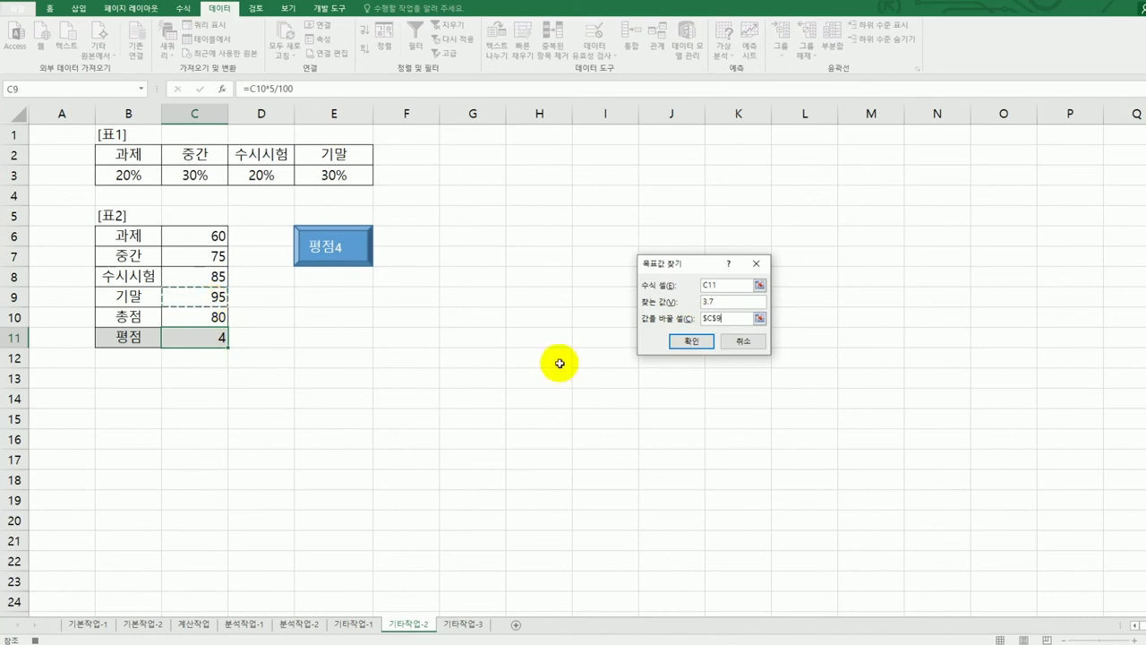
left_click(687, 343)
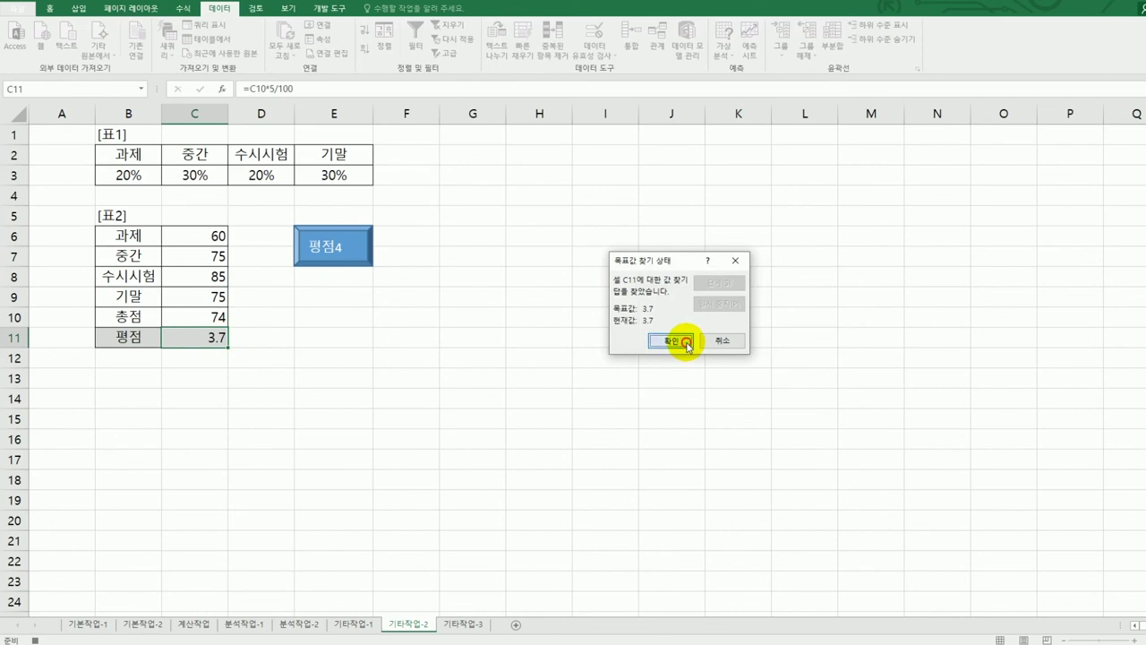
left_click(687, 342)
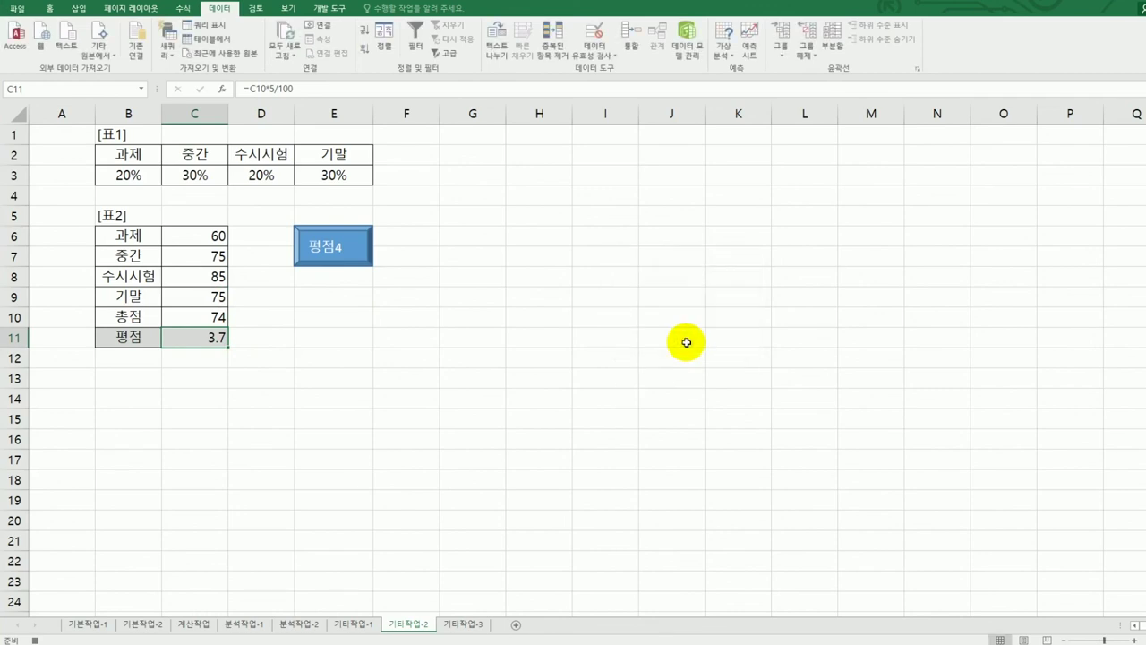
Stop recording the second 평점 macro and deselect the 평점 cell.
left_click(315, 9)
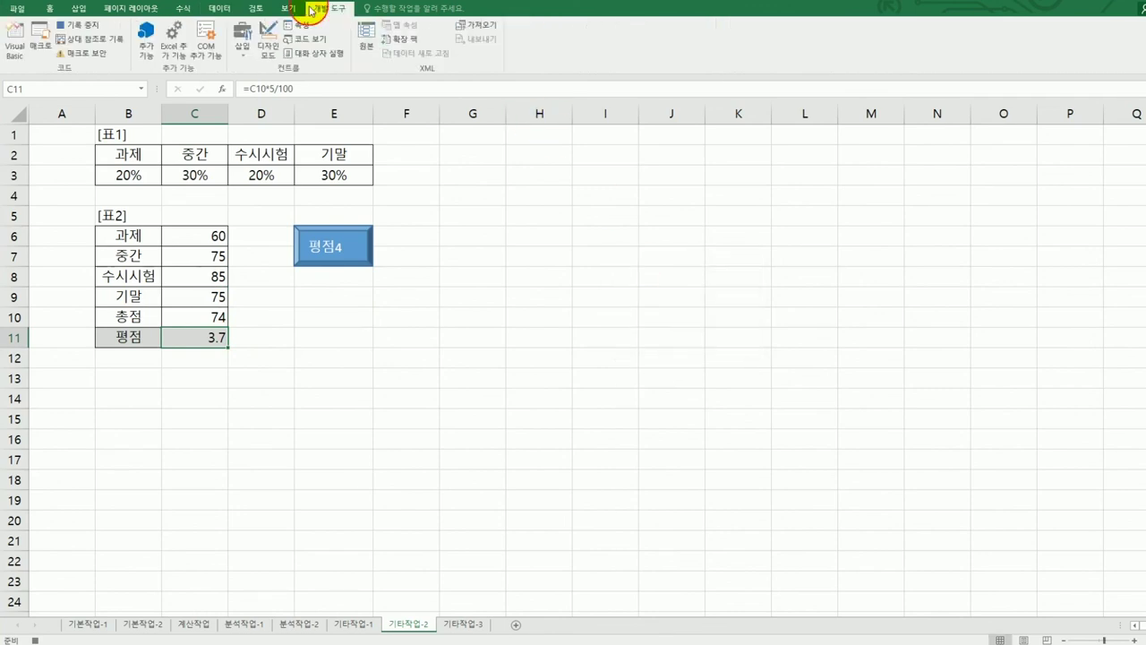
left_click(78, 25)
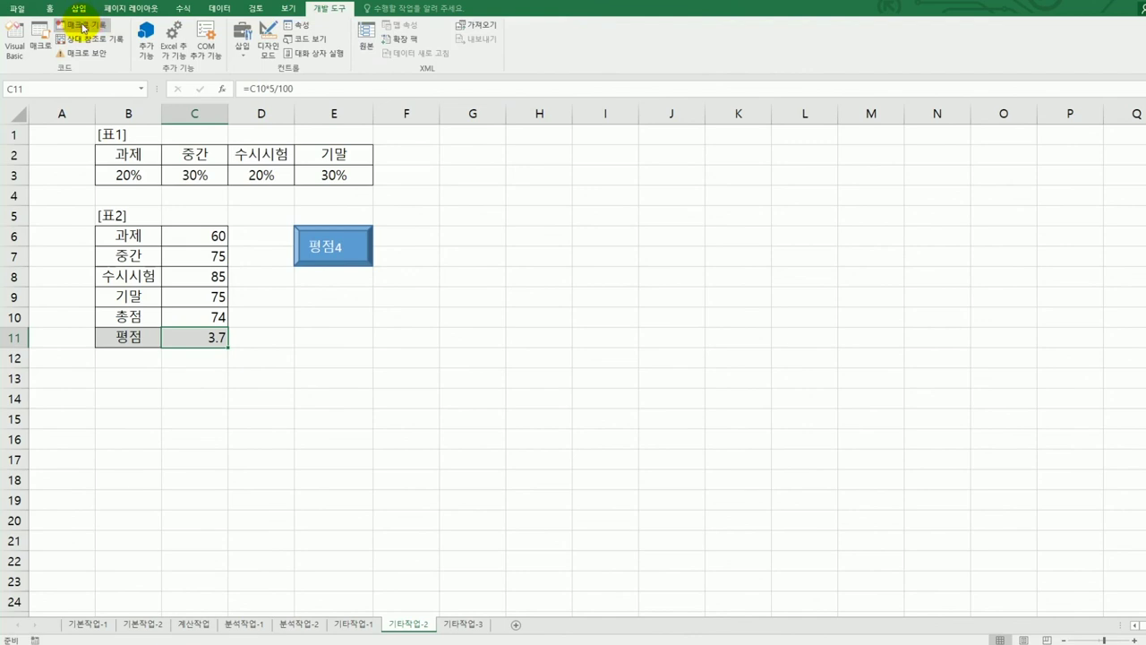
left_click(510, 384)
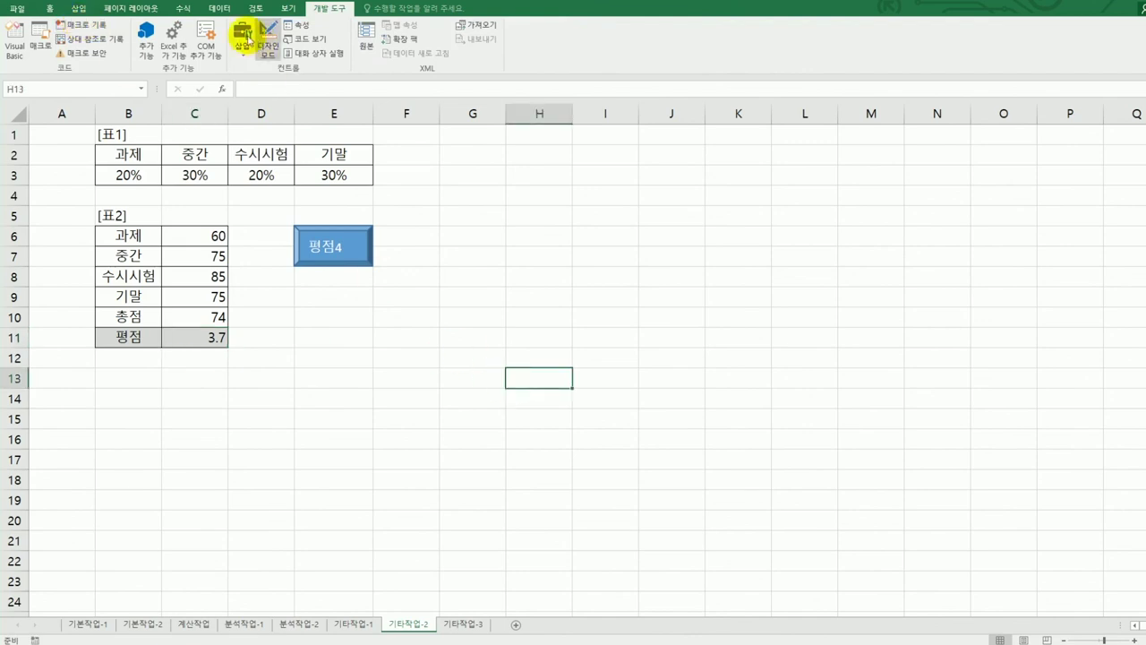
Draw a bevel (빗면) basic shape over cells E9:E10 and label it 평점3.7.
left_click(87, 10)
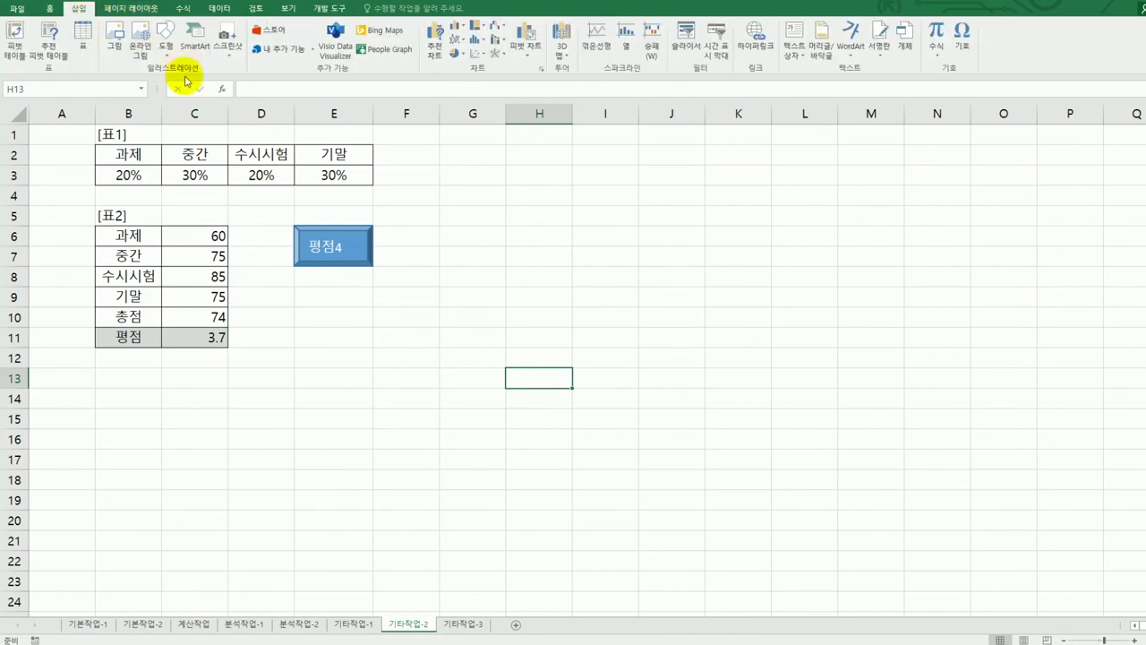
left_click(166, 43)
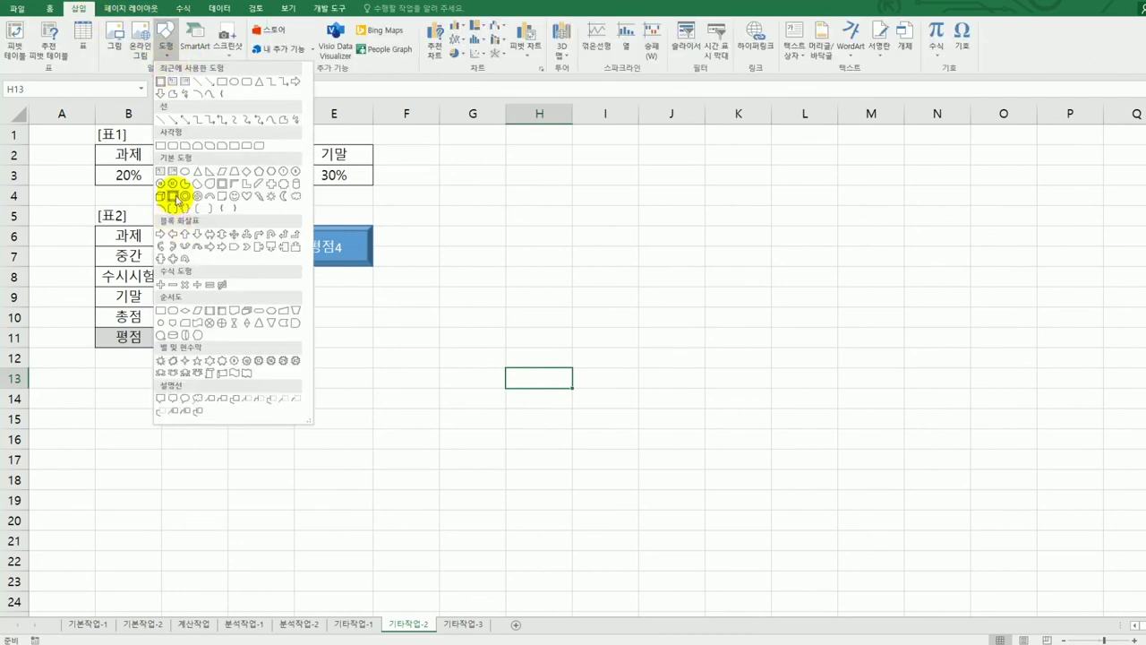
left_click(173, 195)
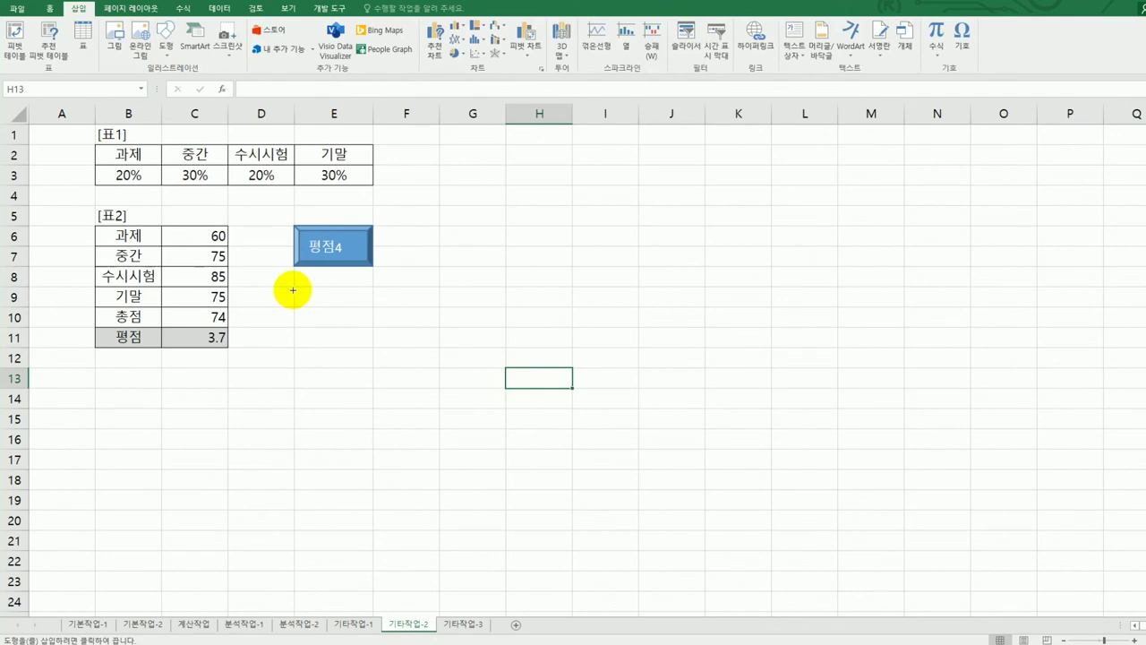
left_click_drag(293, 287, 348, 321)
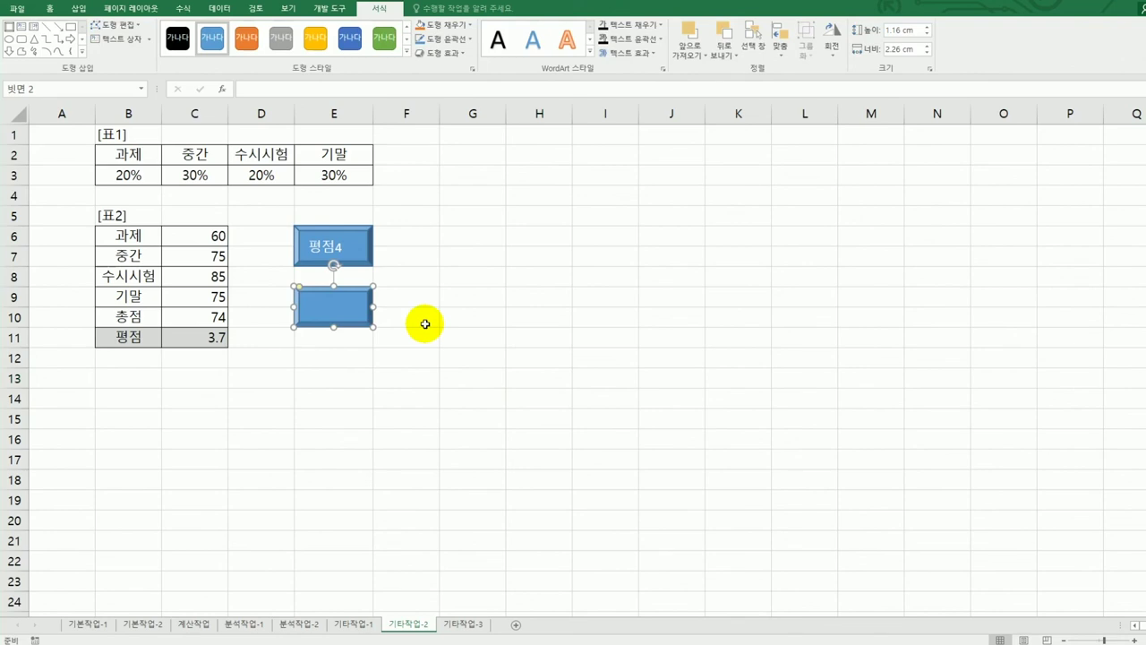
type("평점3.7")
Assign the 평점3_7 macro to the 평점3.7 bevel shape and deselect the shape.
right_click(359, 298)
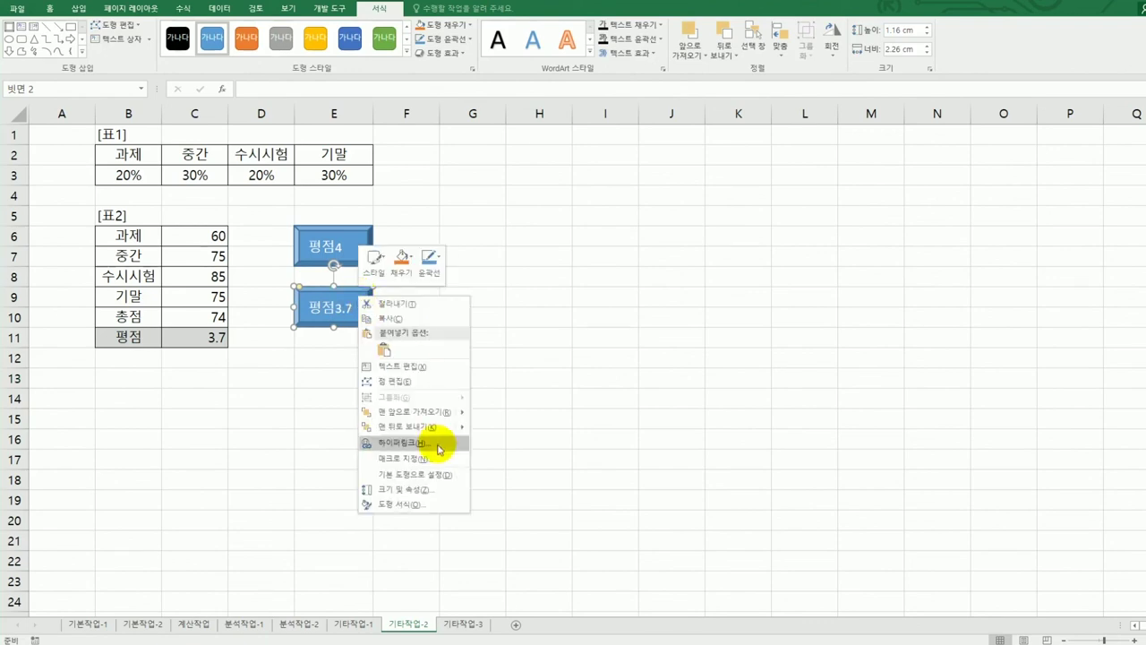
left_click(437, 458)
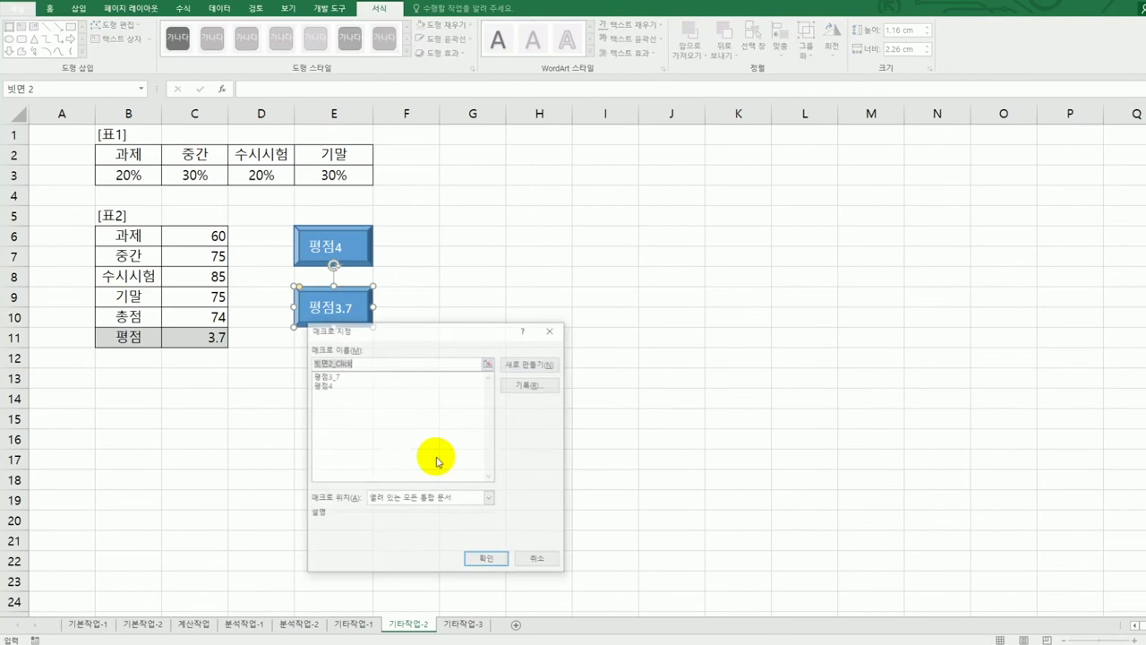
left_click(366, 377)
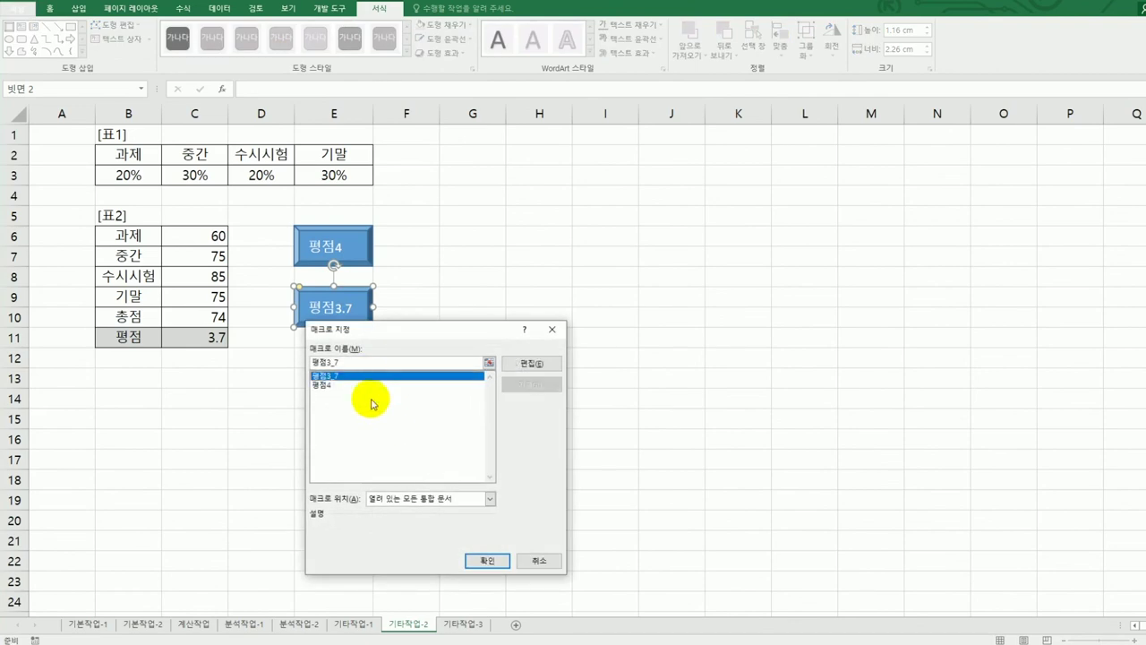
left_click(479, 562)
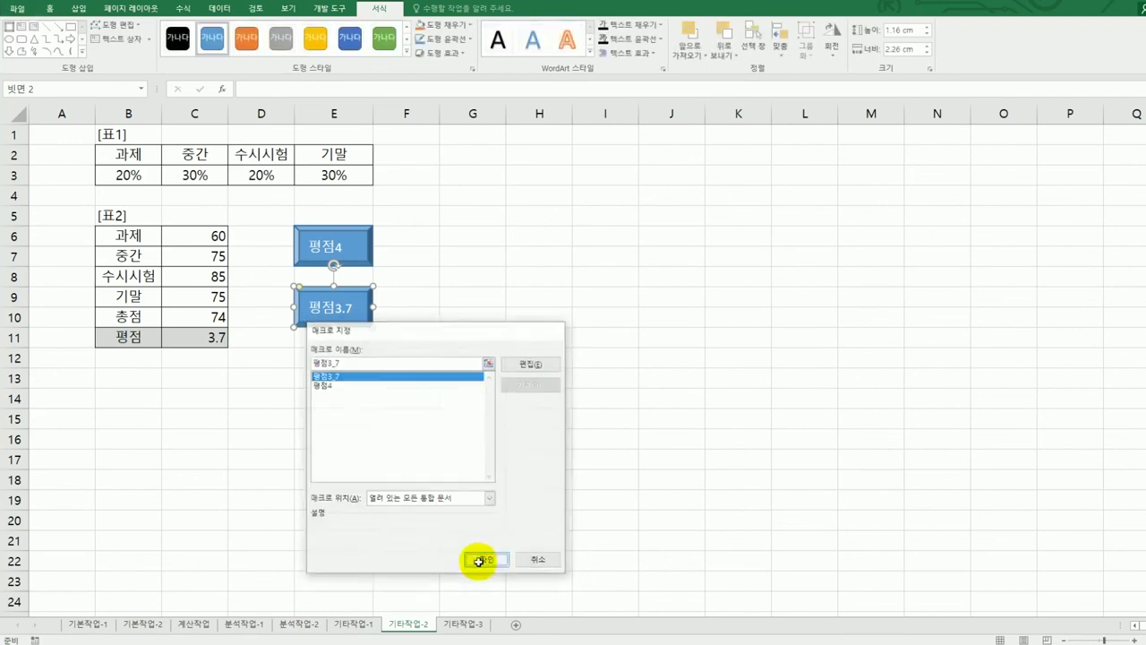
left_click(537, 472)
Test both macros by running the 평점4 shape followed by the 평점3.7 shape, and deselect the 평점 cell.
left_click(315, 242)
left_click(328, 308)
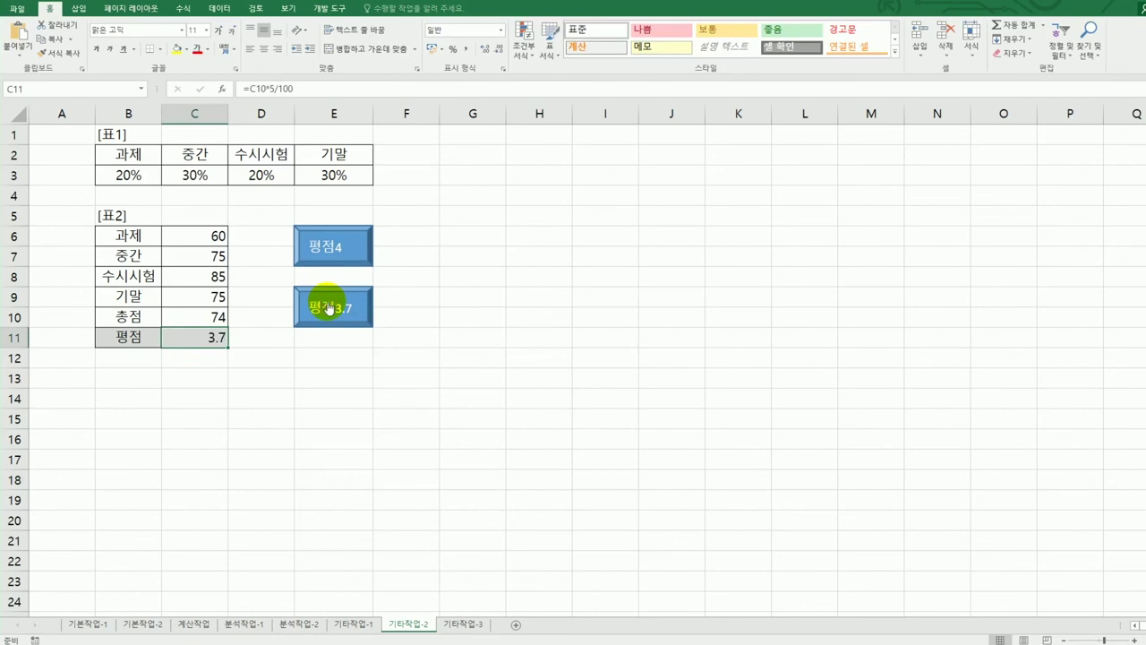
left_click(484, 352)
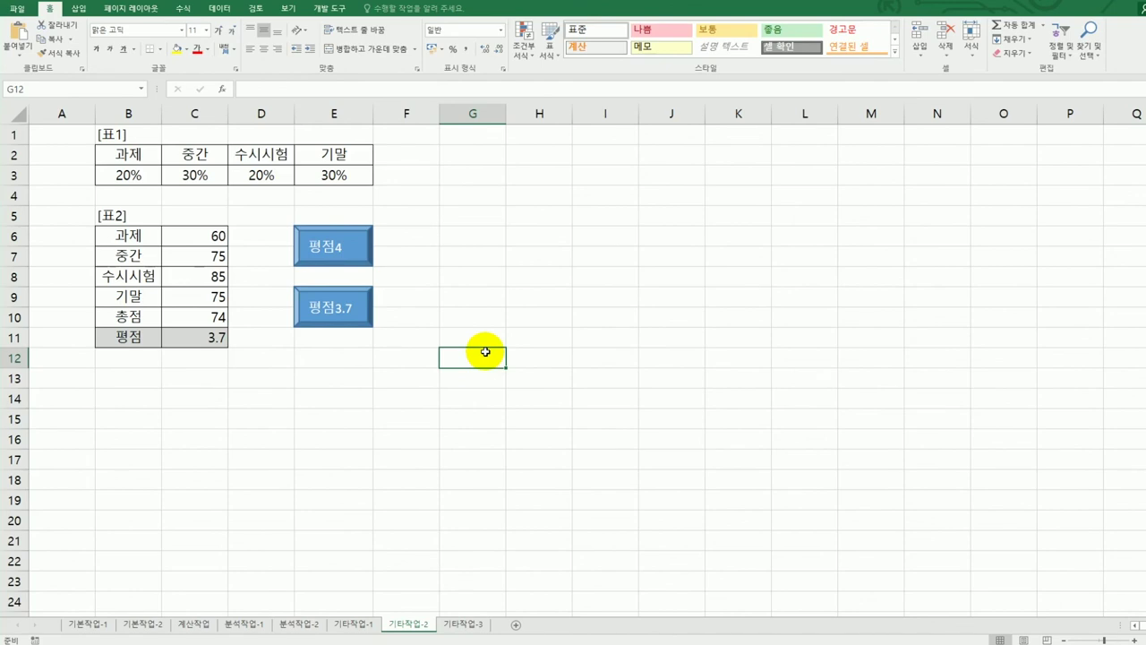
Go to the 기타작업-3 sheet and turn on design mode for its controls.
left_click(473, 624)
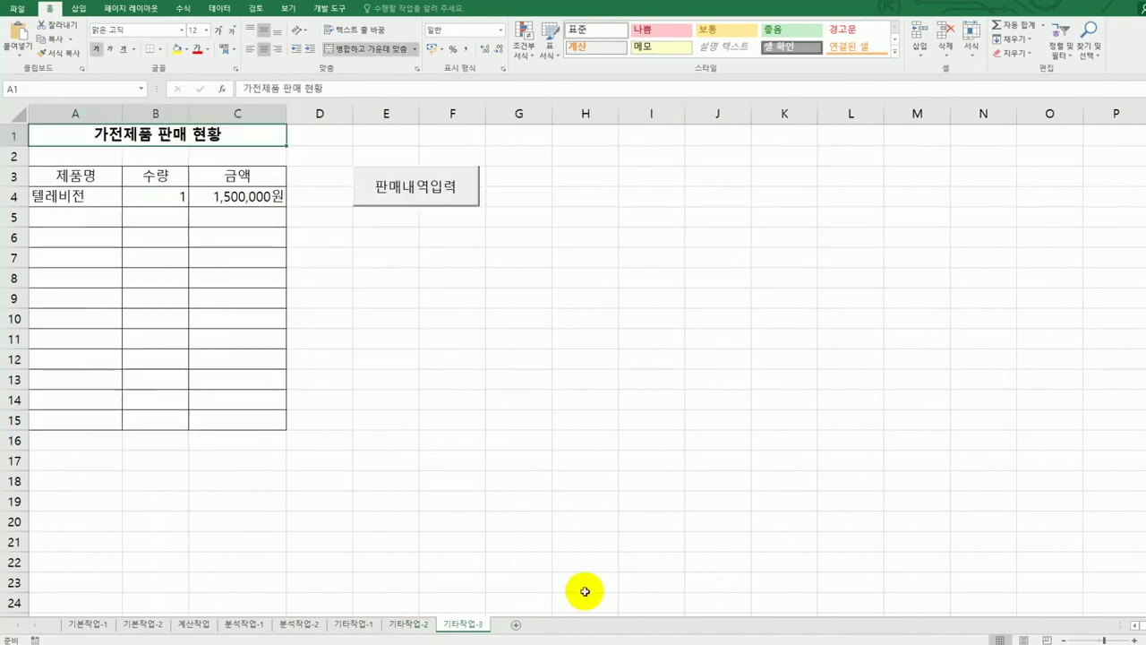
left_click(645, 474)
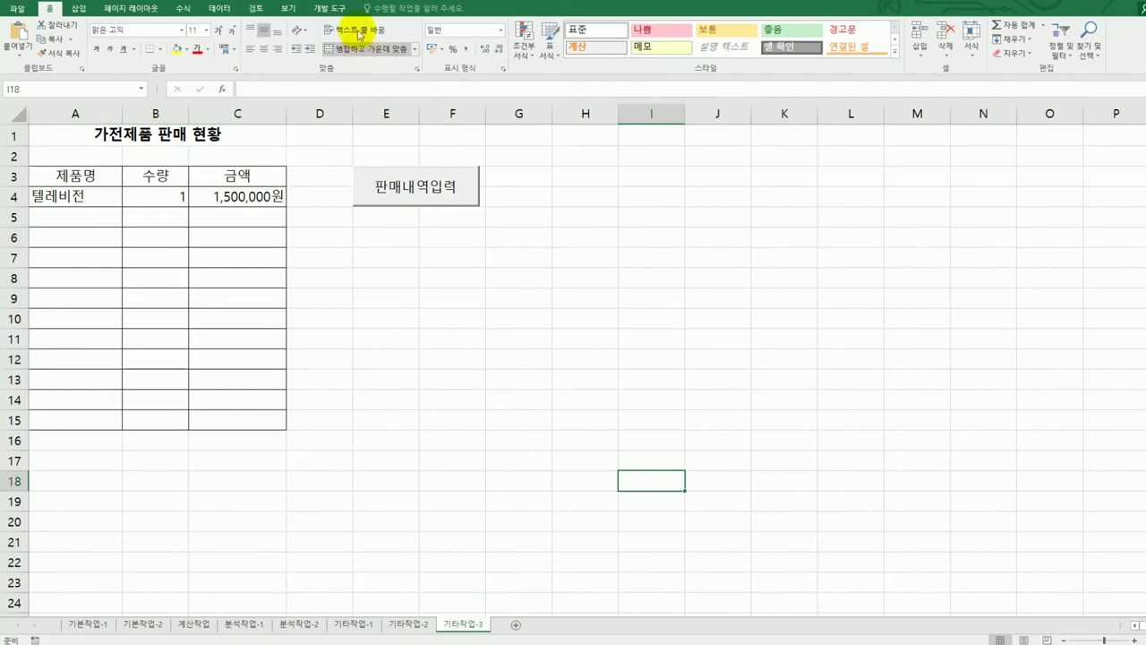
left_click(331, 10)
left_click(266, 54)
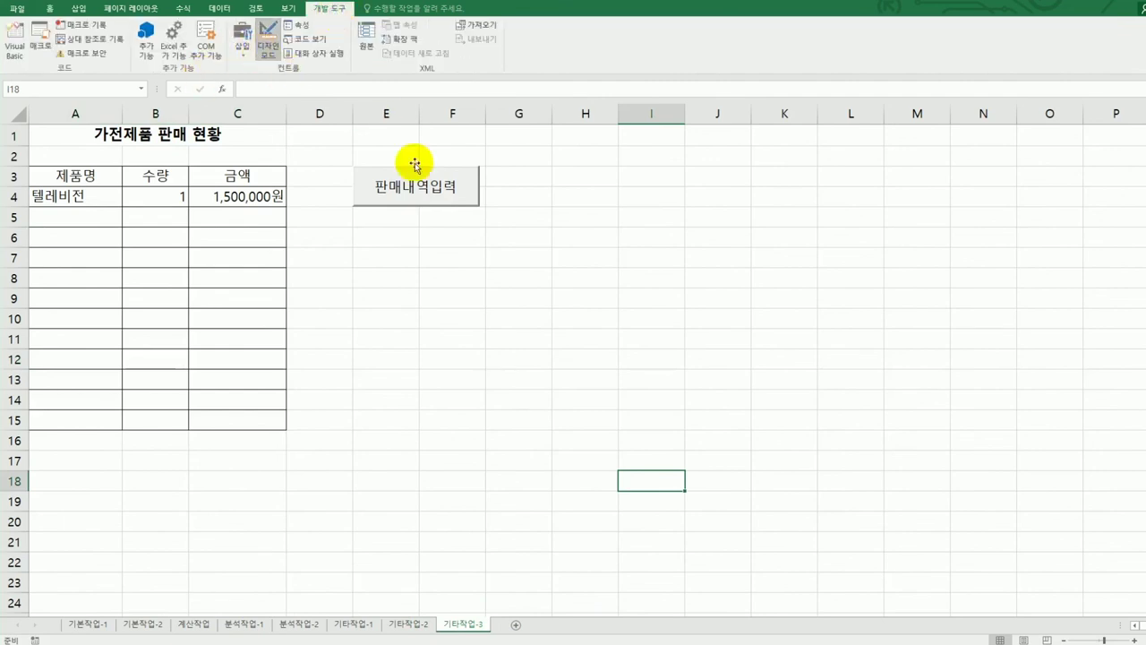
Open the event procedure of the 판매내역입력 button and add the code 판매내역입력.Show.
left_click(420, 194)
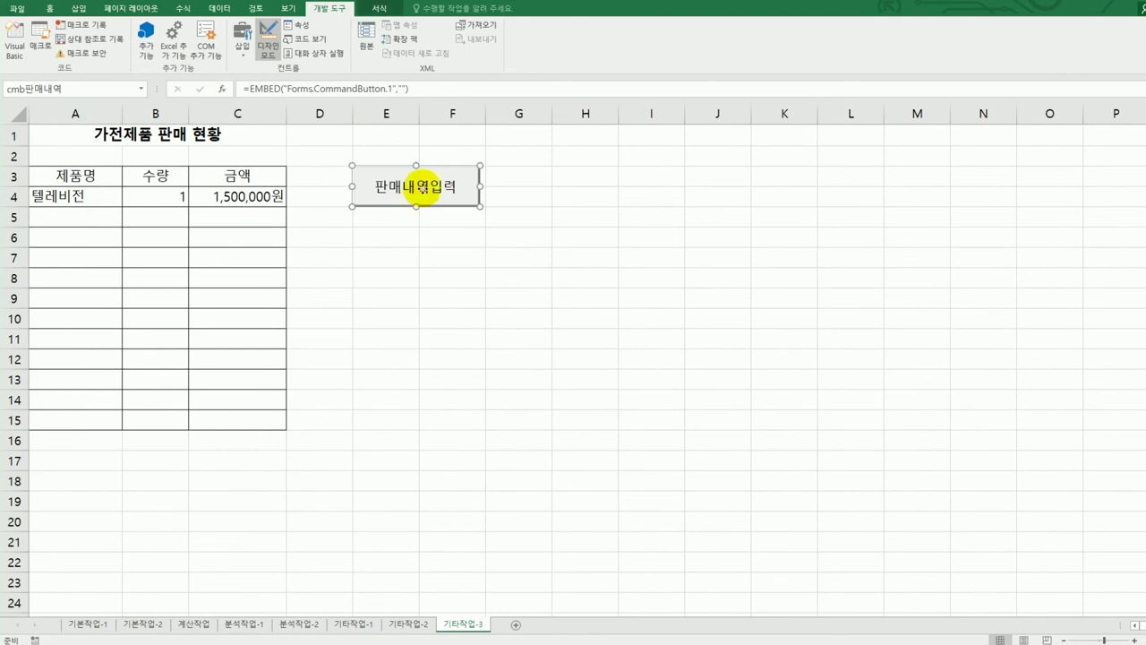
double_click(423, 191)
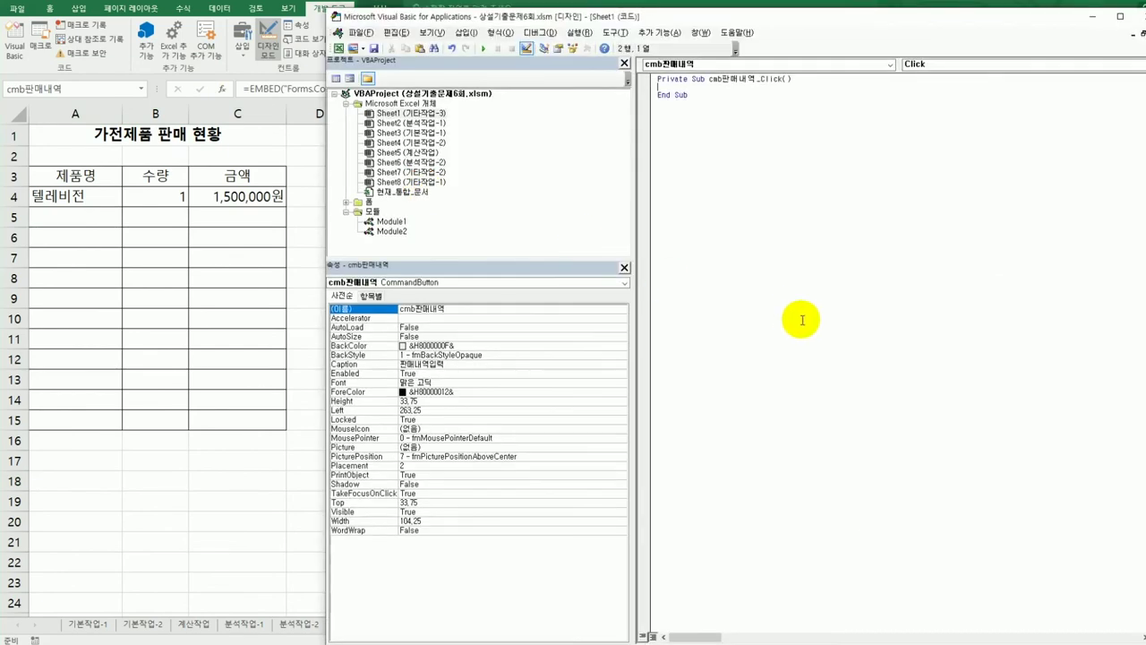
type("판매내역입력.sh")
key("Tab")
Open the code of the 판매내역입력 form and add a UserForm Initialize procedure.
double_click(367, 202)
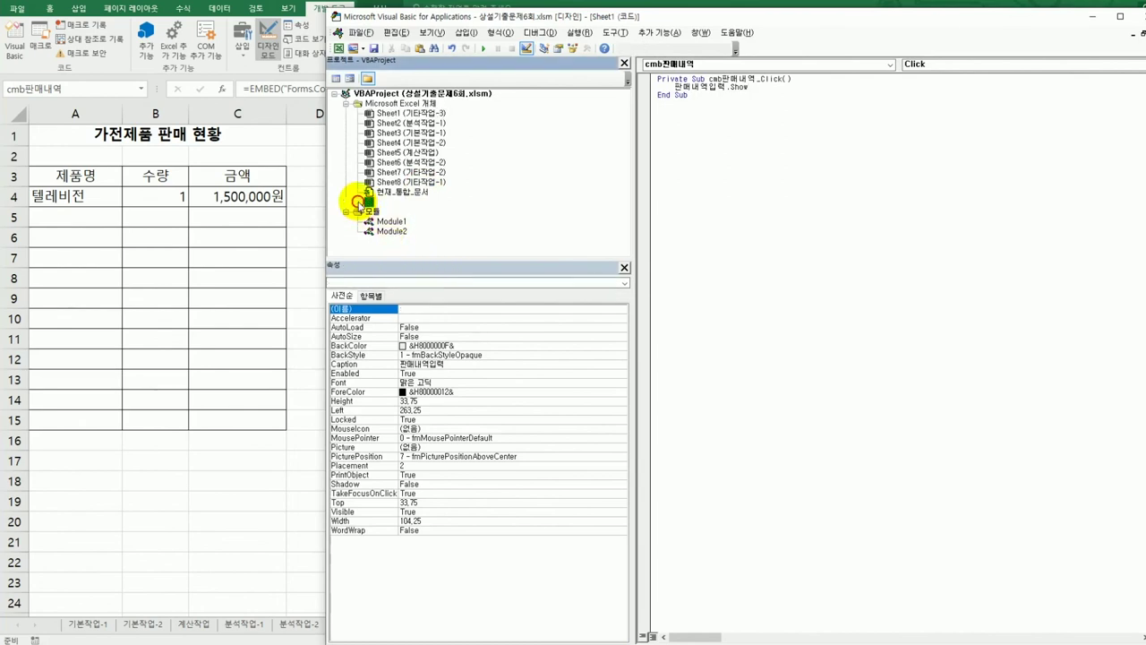
left_click(369, 211)
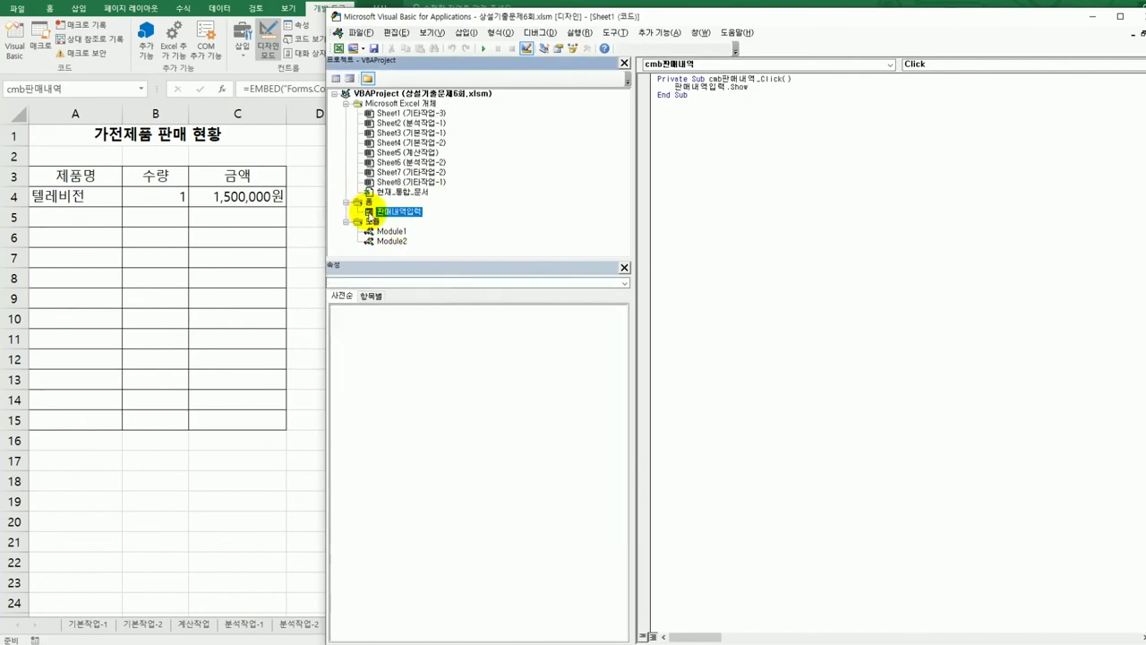
left_click(335, 78)
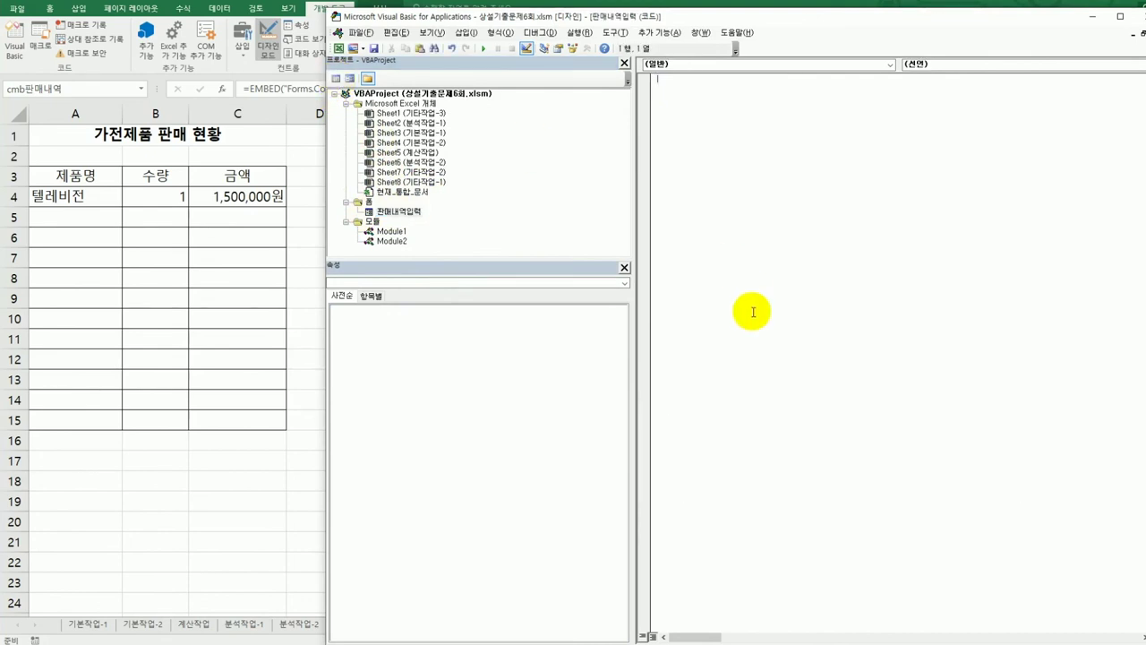
left_click(766, 65)
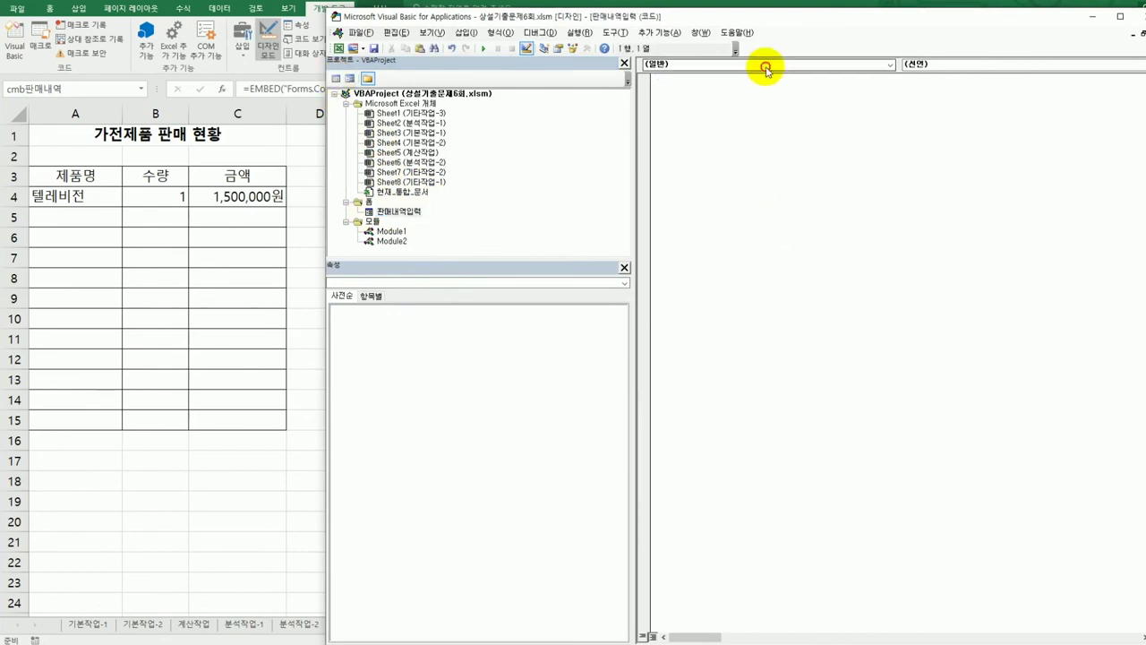
left_click(742, 140)
left_click(938, 65)
left_click(934, 130)
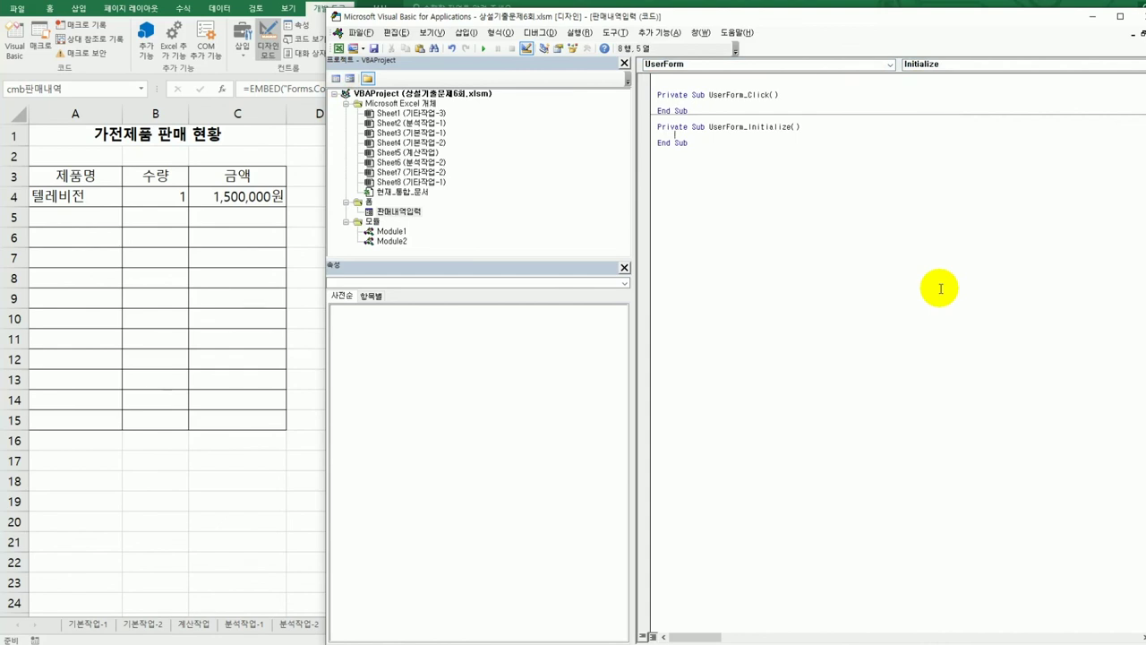
Write the line cmb제품명.AddItem "세탁기" in the UserForm_Initialize procedure and start a new line below it.
type("cmb제품명.")
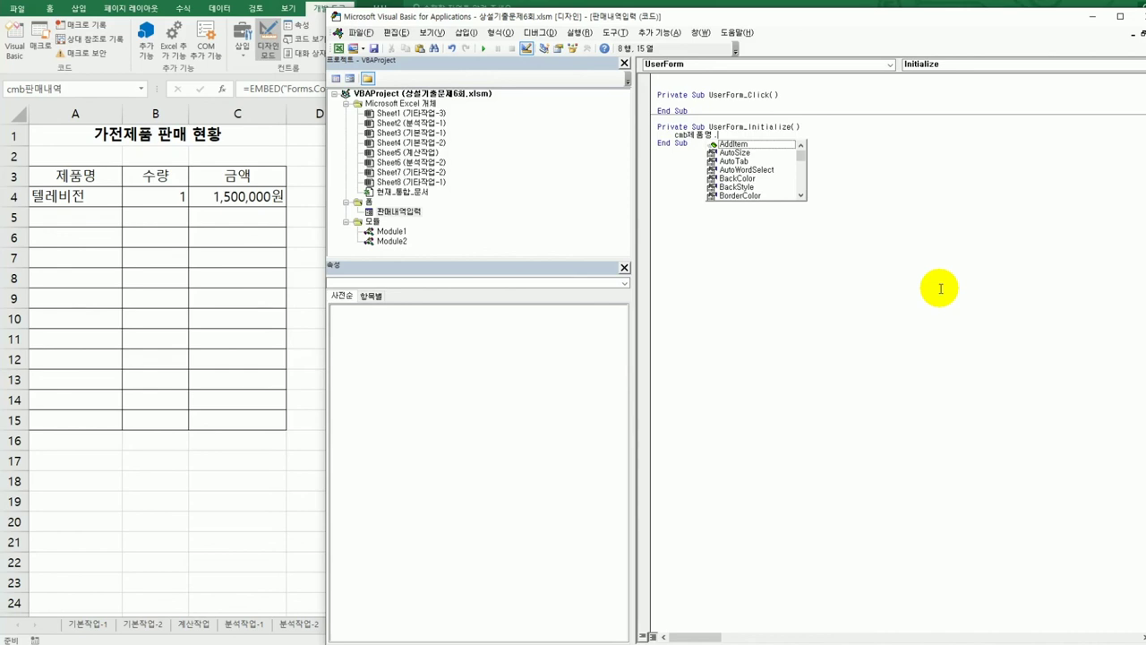
type("a")
key("Tab")
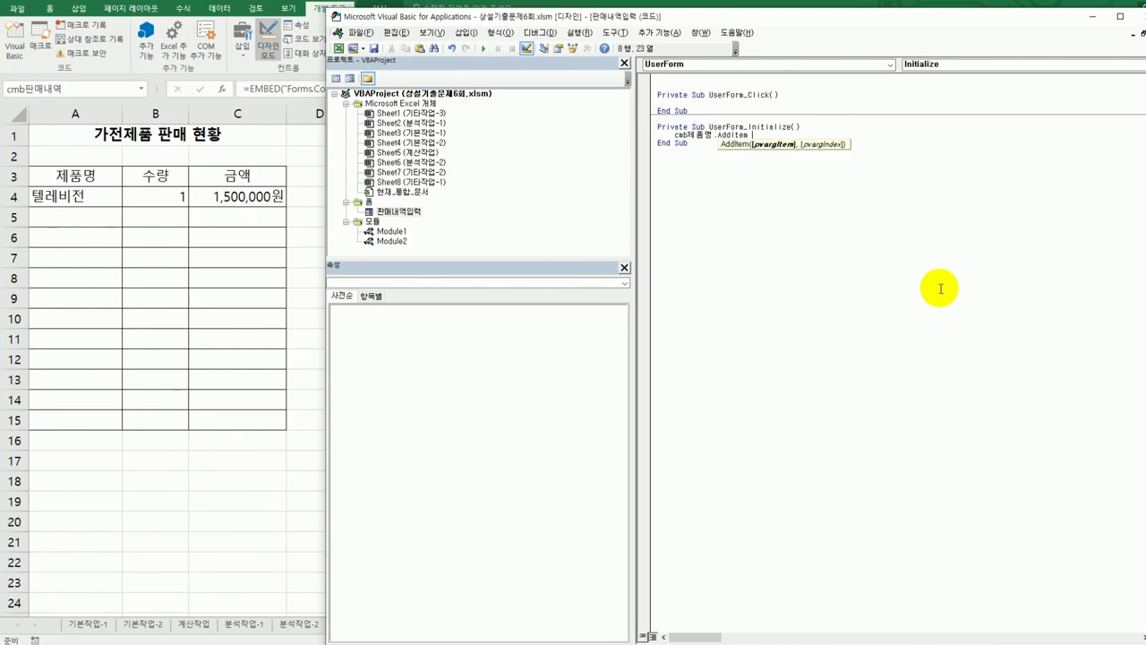
type("\"세탁기\"")
key("Return")
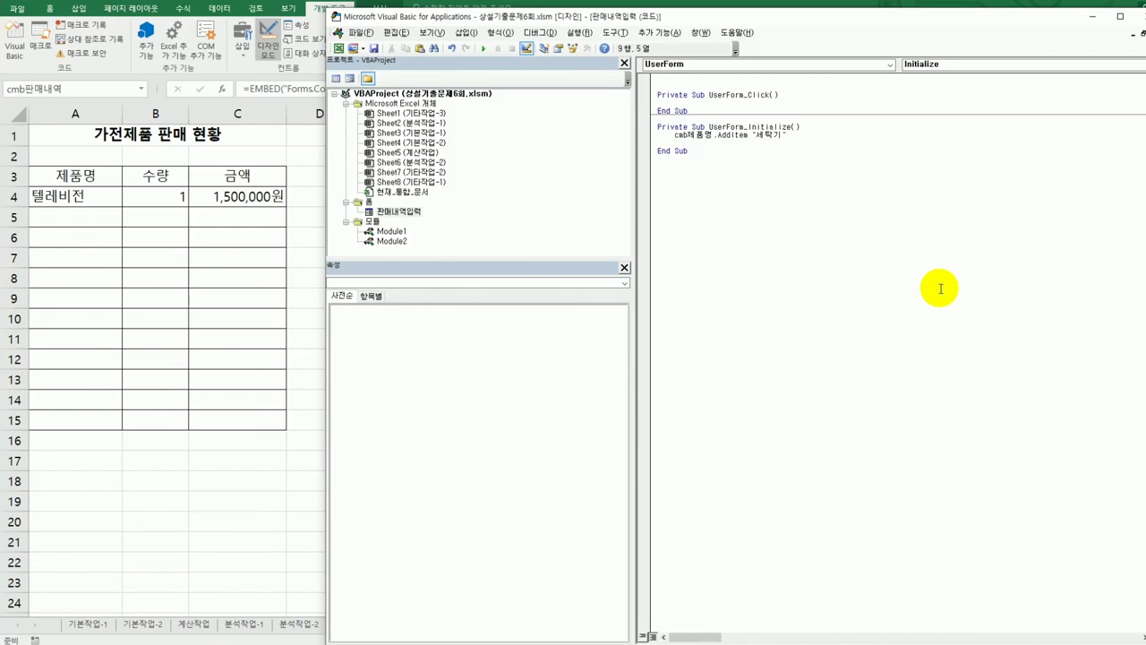
Duplicate the cmb제품명.AddItem "세탁기" line three times below the original in UserForm_Initialize.
left_click(675, 135)
left_click_drag(675, 135, 803, 138)
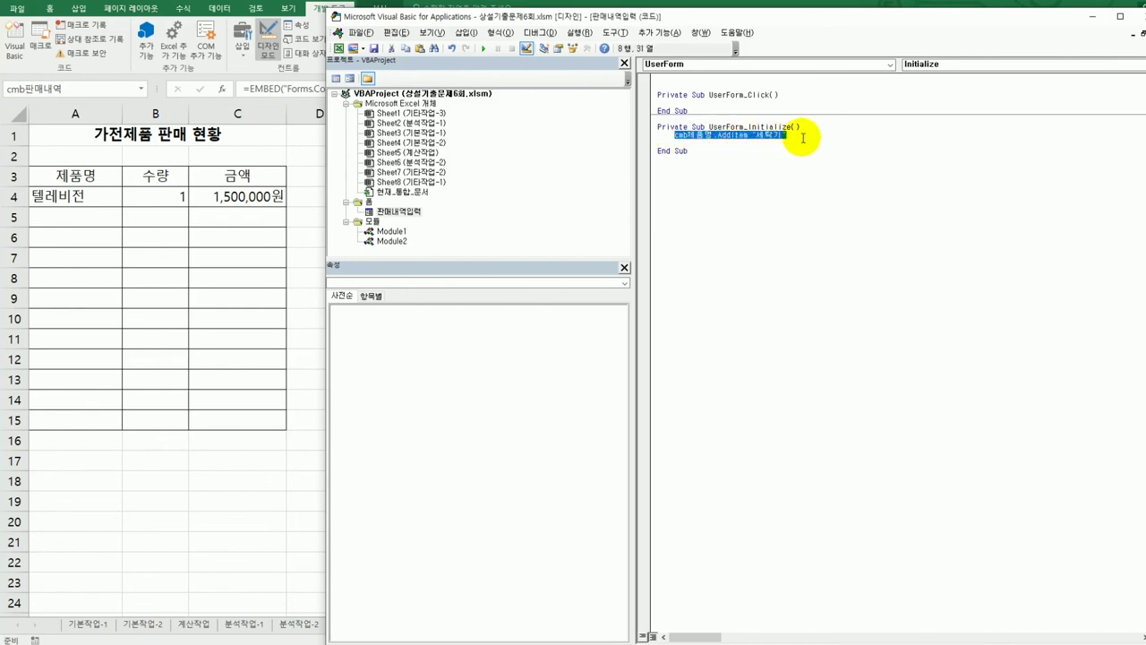
key("Delete")
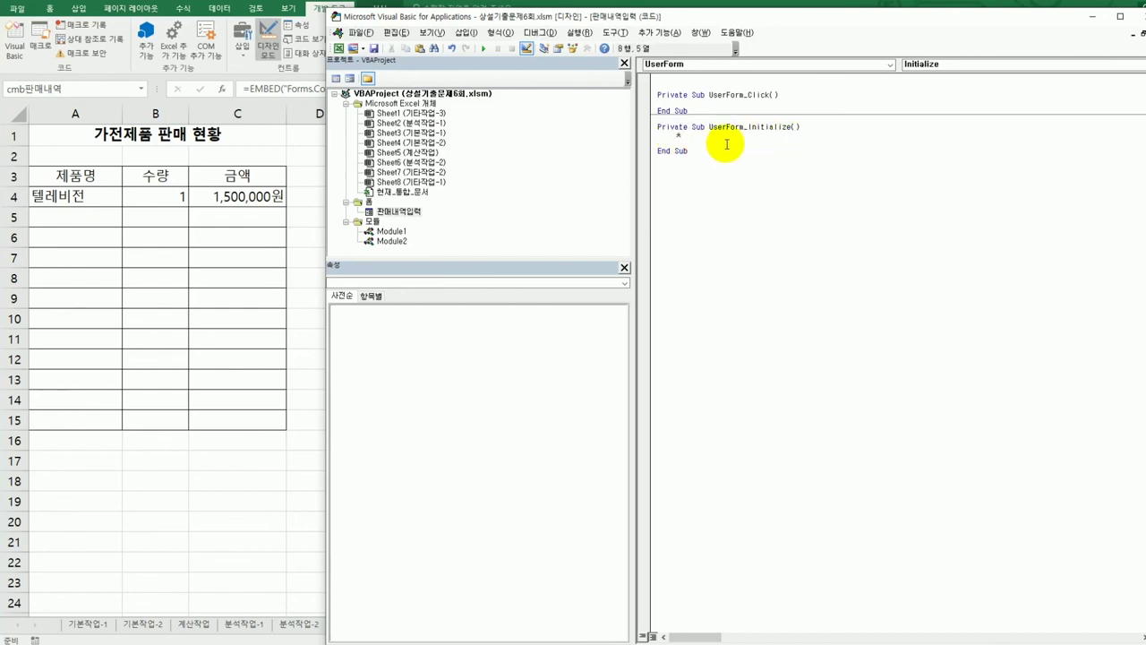
key("ctrl+z")
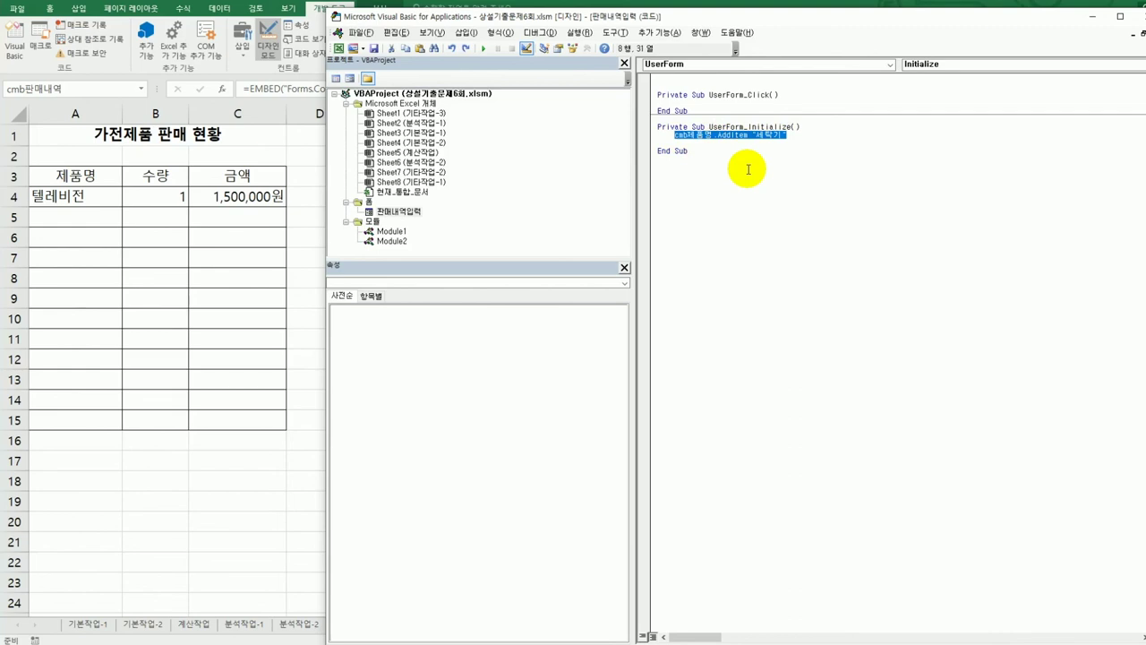
key("ctrl+c")
left_click(699, 143)
key("ctrl+v")
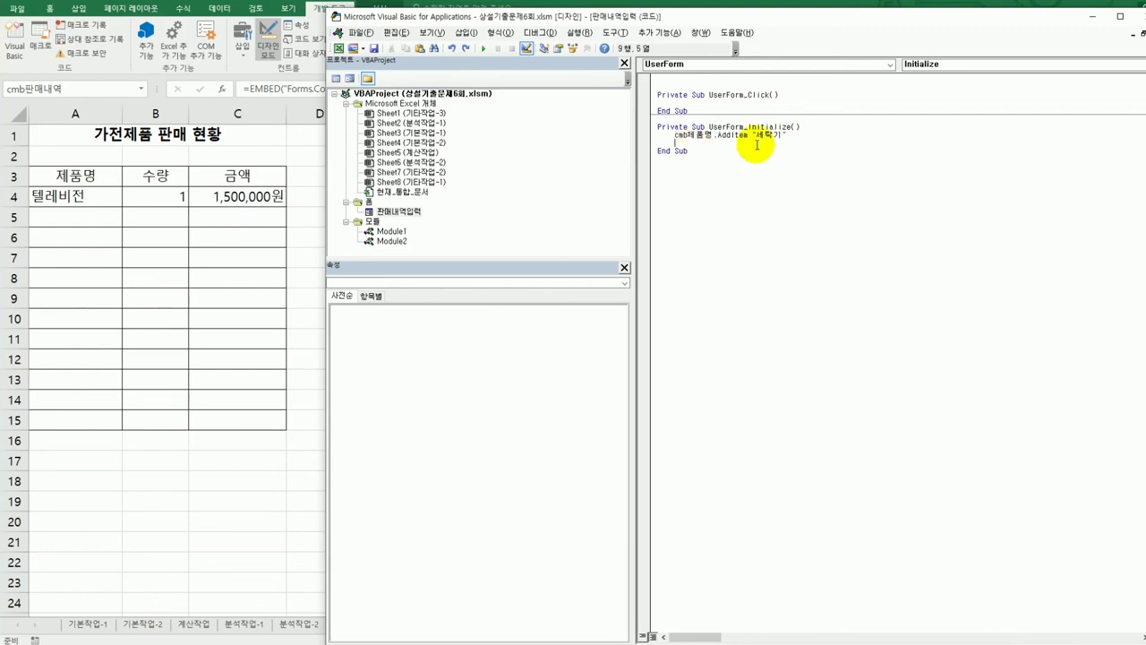
key("Return")
key("ctrl+v")
key("Return")
key("ctrl+v")
key("Return")
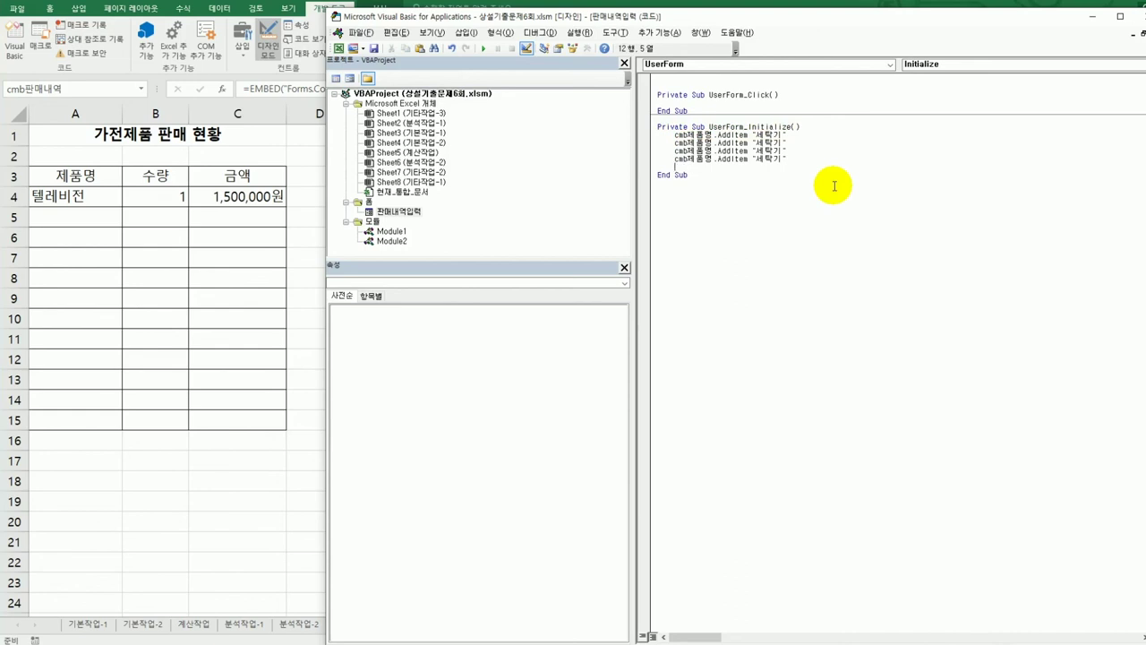
Change the item names in the second and third AddItem lines to 공기청정기 and 건조기.
mouse_move(813, 168)
left_mouse_down()
mouse_move(763, 158)
mouse_move(753, 127)
left_mouse_up()
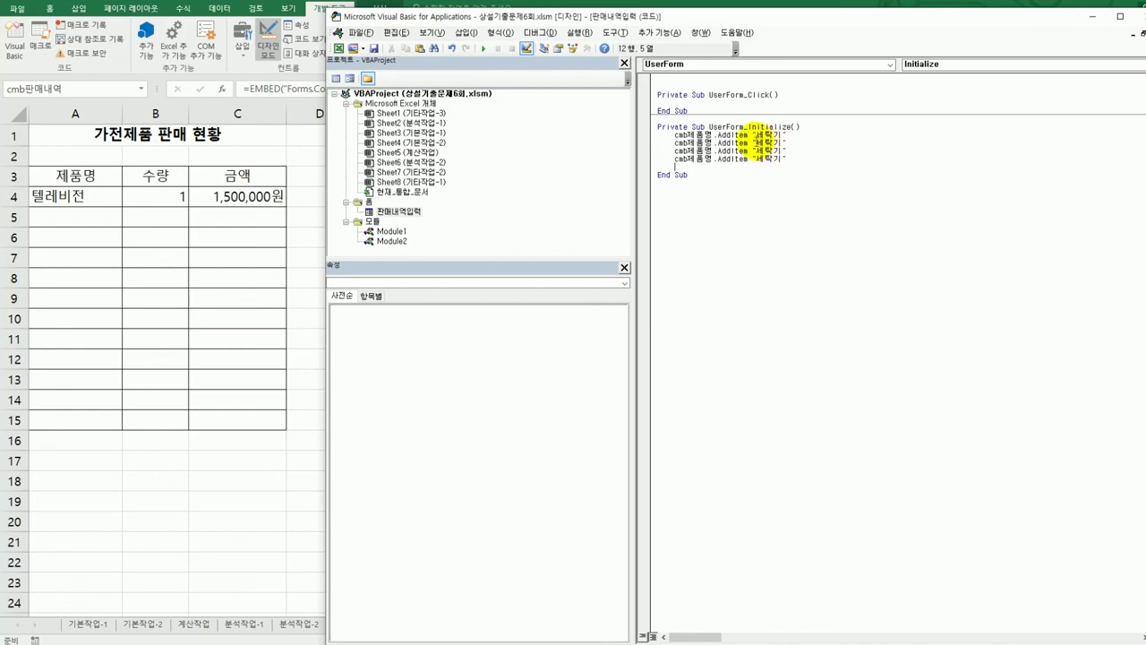
double_click(769, 144)
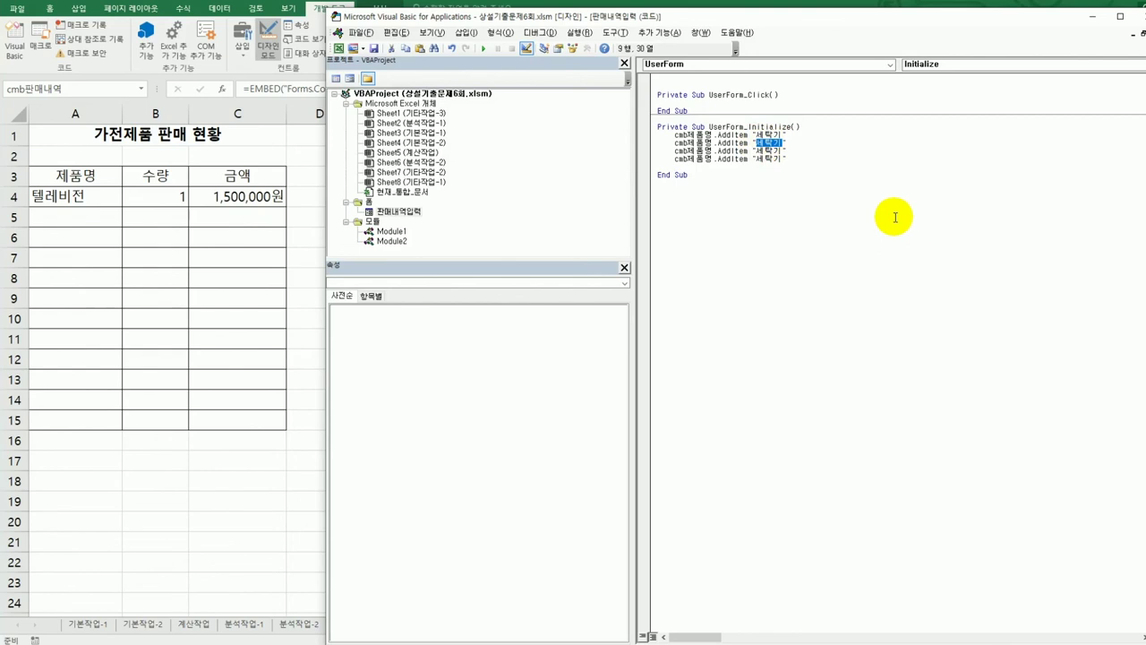
type("공기청정기")
key("Down")
key("shift+Right")
key("shift+Right")
key("shift+Right")
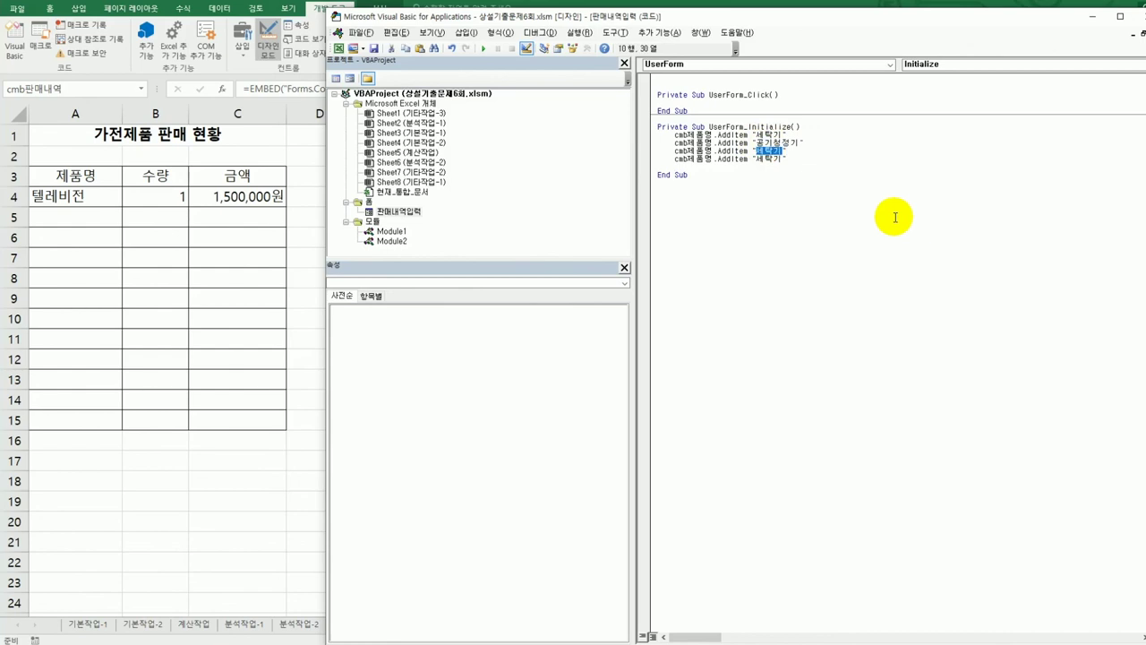
type("건조기")
Change the item name in the fourth AddItem line to 냉장고 and start a new line below it.
key("Down")
key("shift+Left")
key("shift+Left")
key("shift+Left")
type("텔")
type("장고")
key("End")
key("Return")
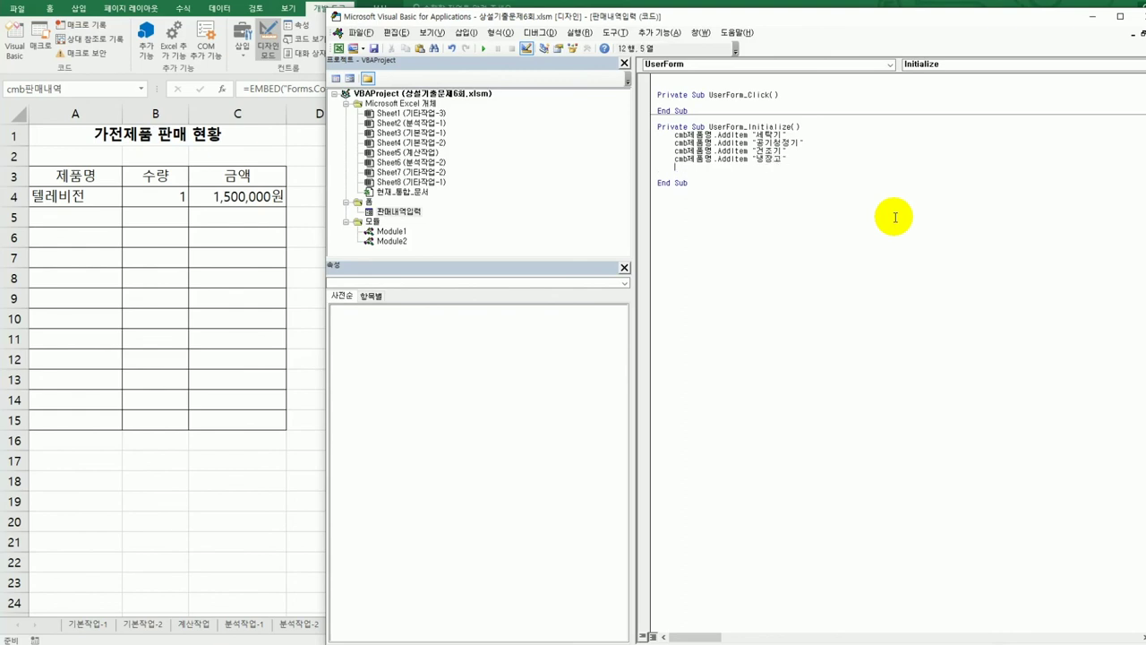
Add a fifth cmb제품명.AddItem line with the item name 에어컨.
key("ctrl+v")
key("shift+Left")
key("shift+Left")
key("shift+Left")
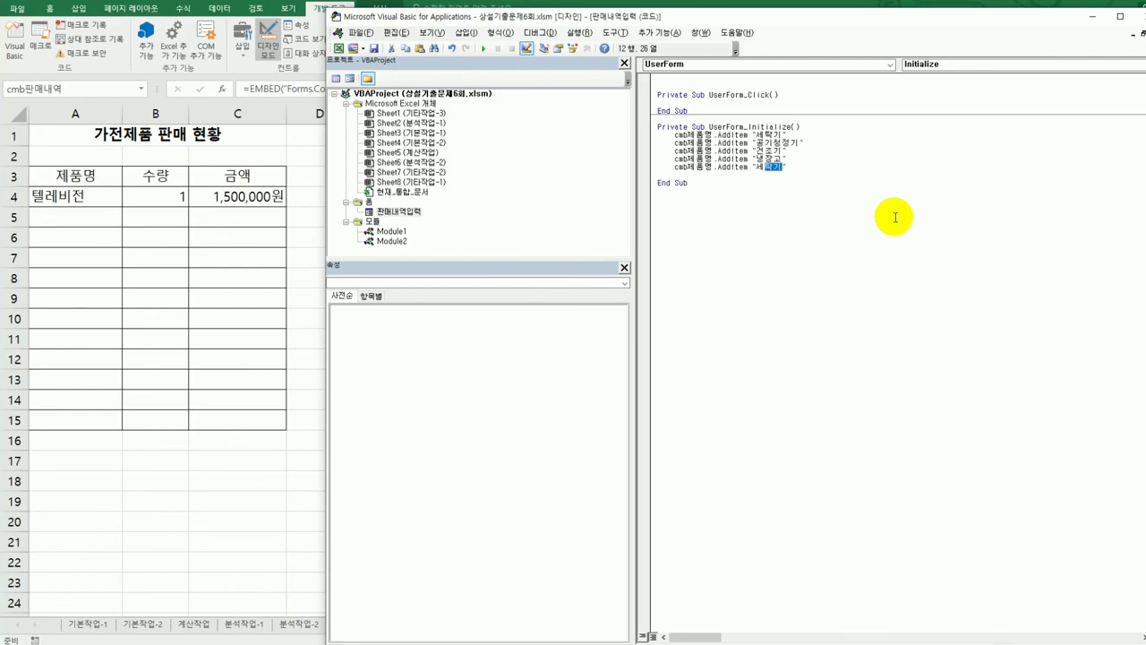
type("에어컨")
left_click(903, 314)
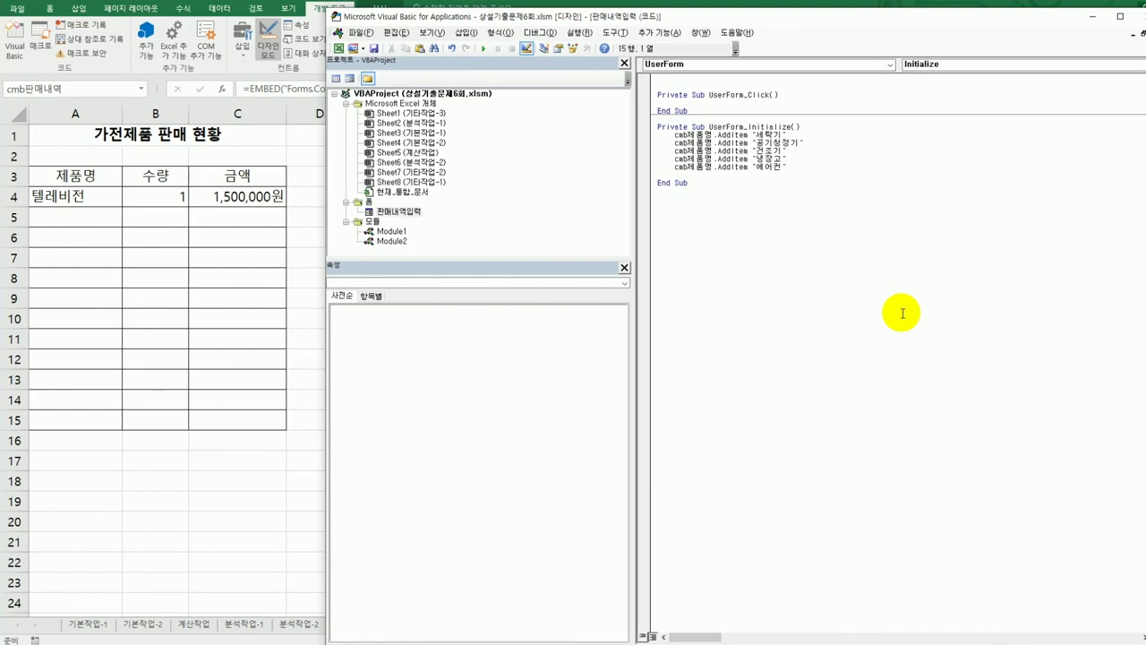
Create the Click procedure of the cmd닫기 button and write Unload Me in it.
left_click(822, 68)
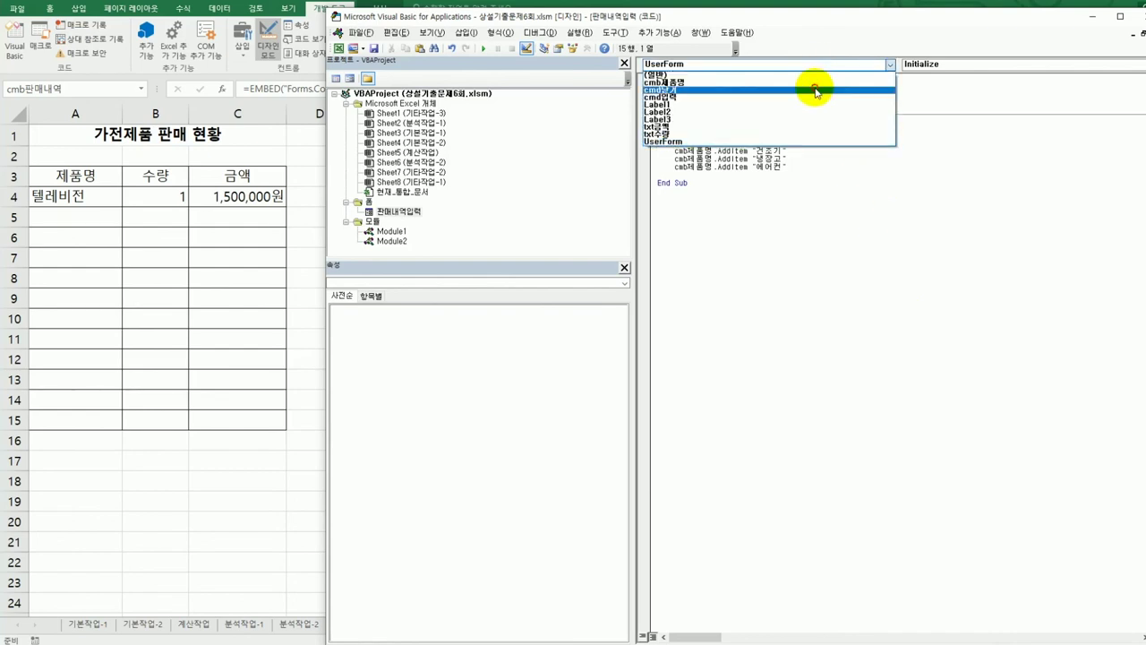
left_click(816, 89)
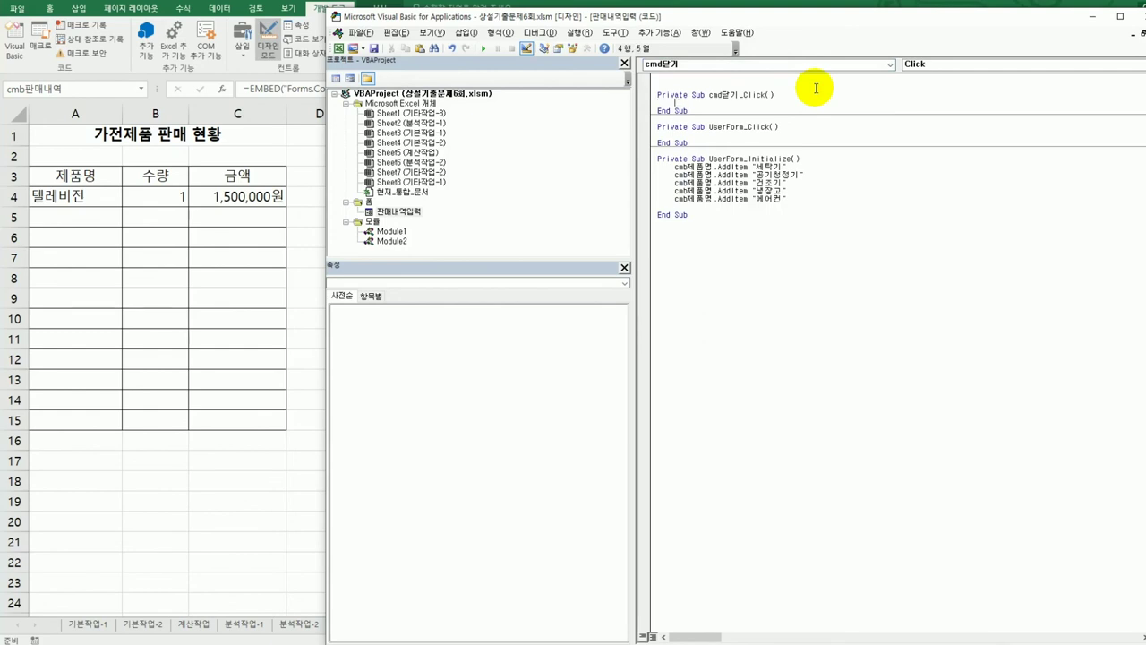
type("Unload Me")
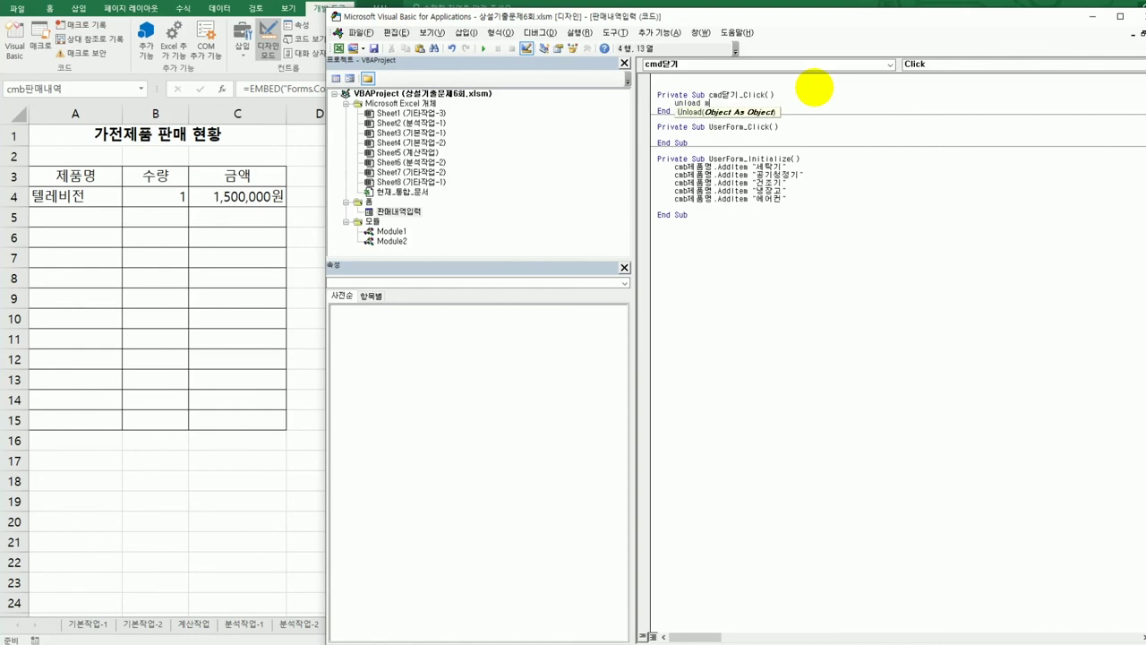
key("Return")
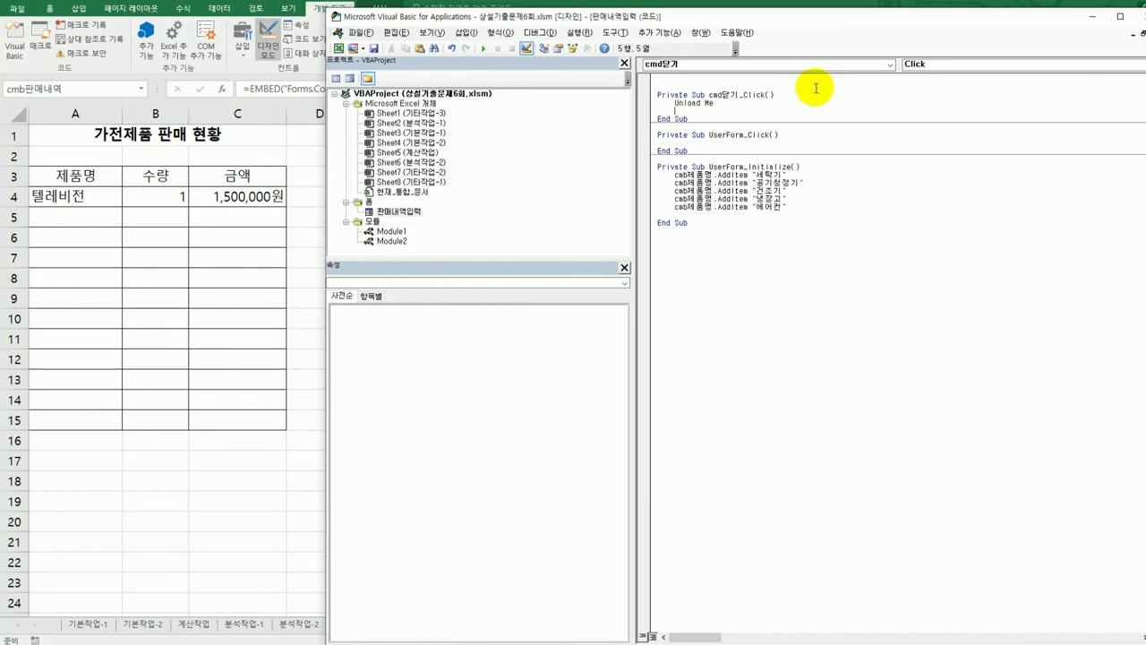
Add the line [a1].Font.Name = "굴림체" below Unload Me in cmd닫기_Click.
type("[a1].font.name")
type("굴림체\"")
key("Return")
key("Up")
key("Up")
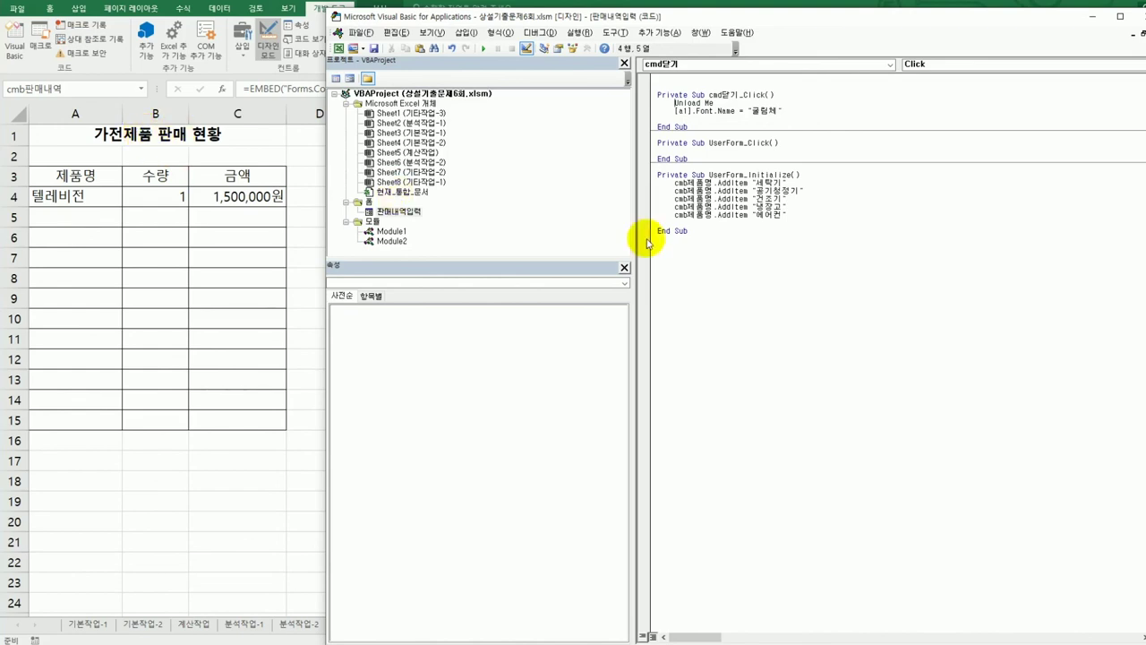
Create the Click procedure of the cmd입력 button and write i = Range("A3").CurrentRegion.Rows.Count in it.
left_click(788, 65)
left_click(788, 64)
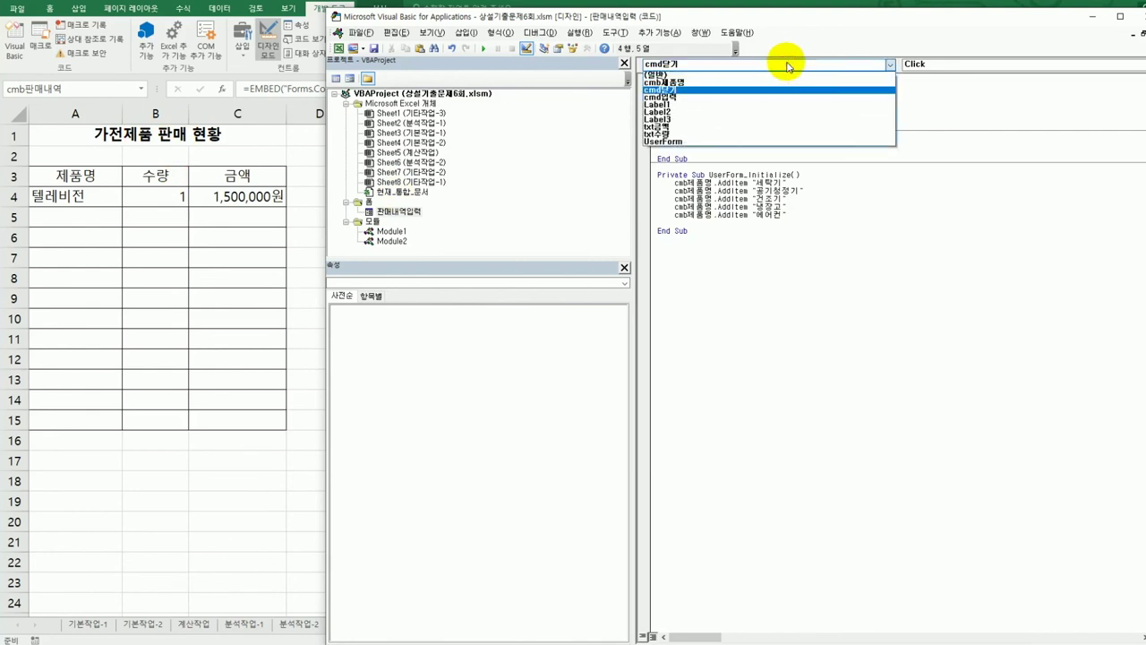
left_click(776, 99)
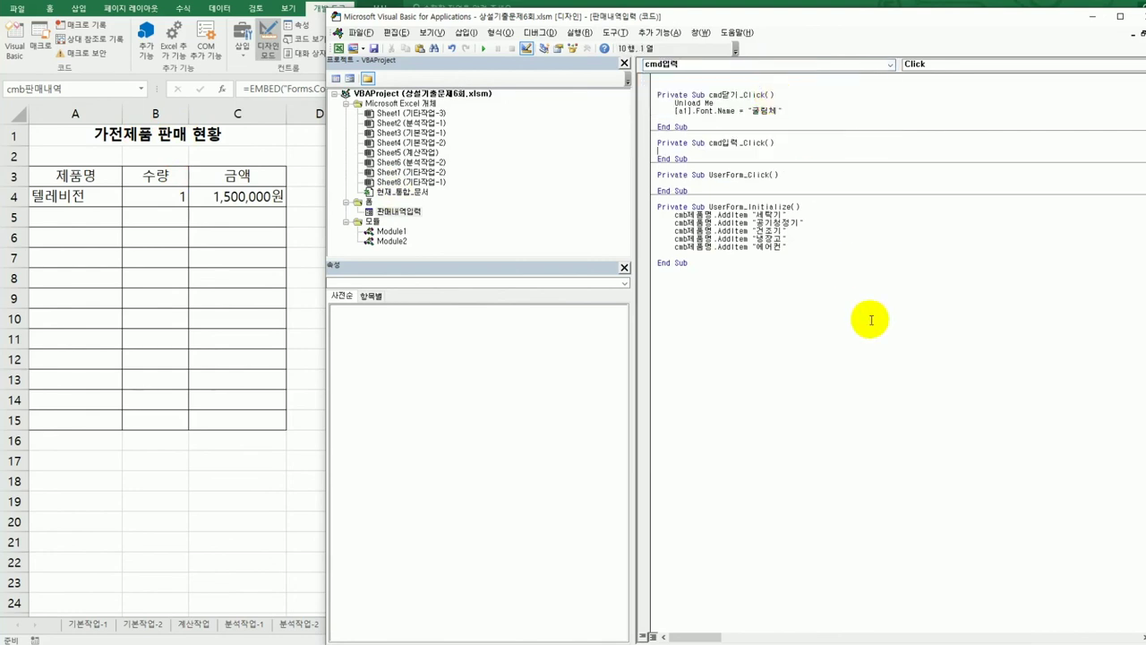
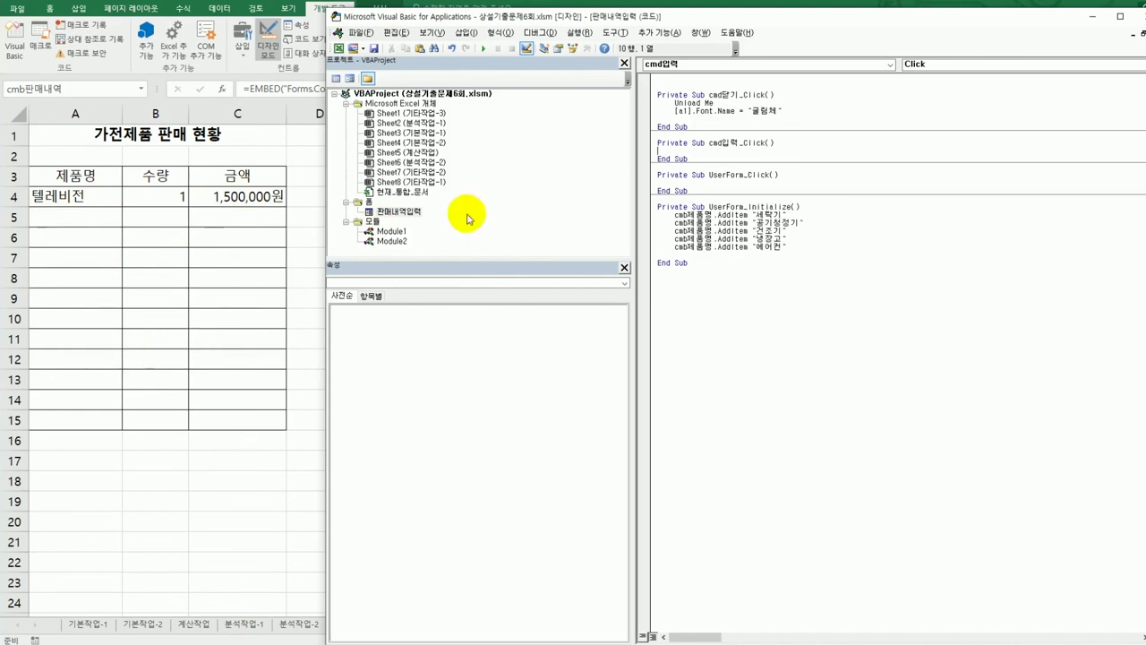
key("Return")
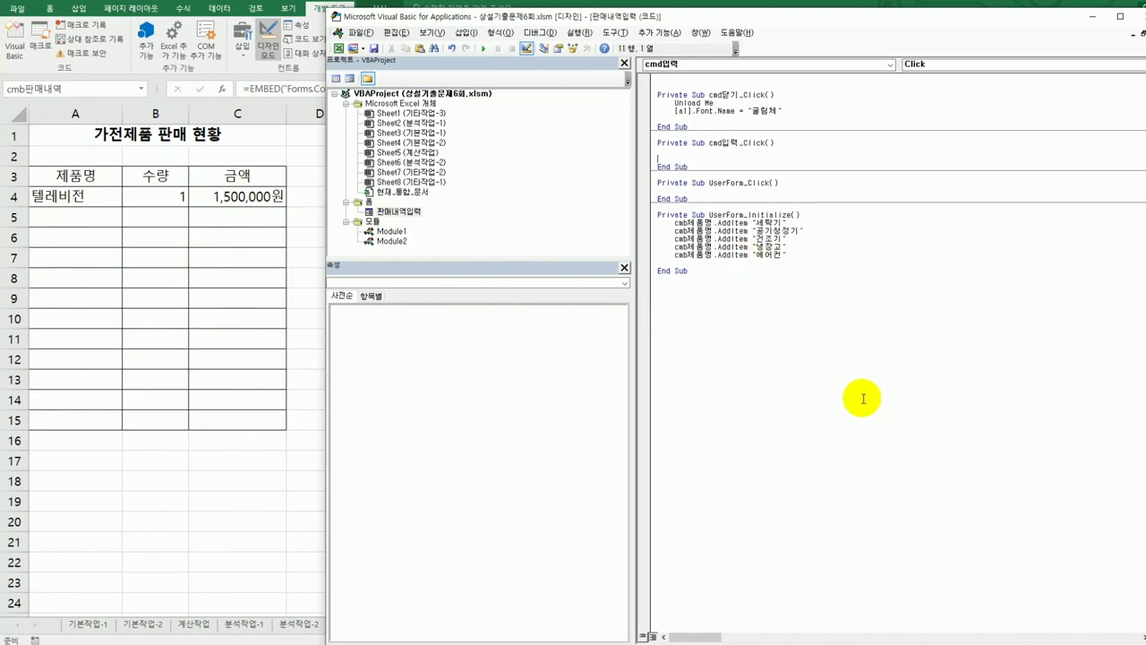
type("if")
type("= range(")
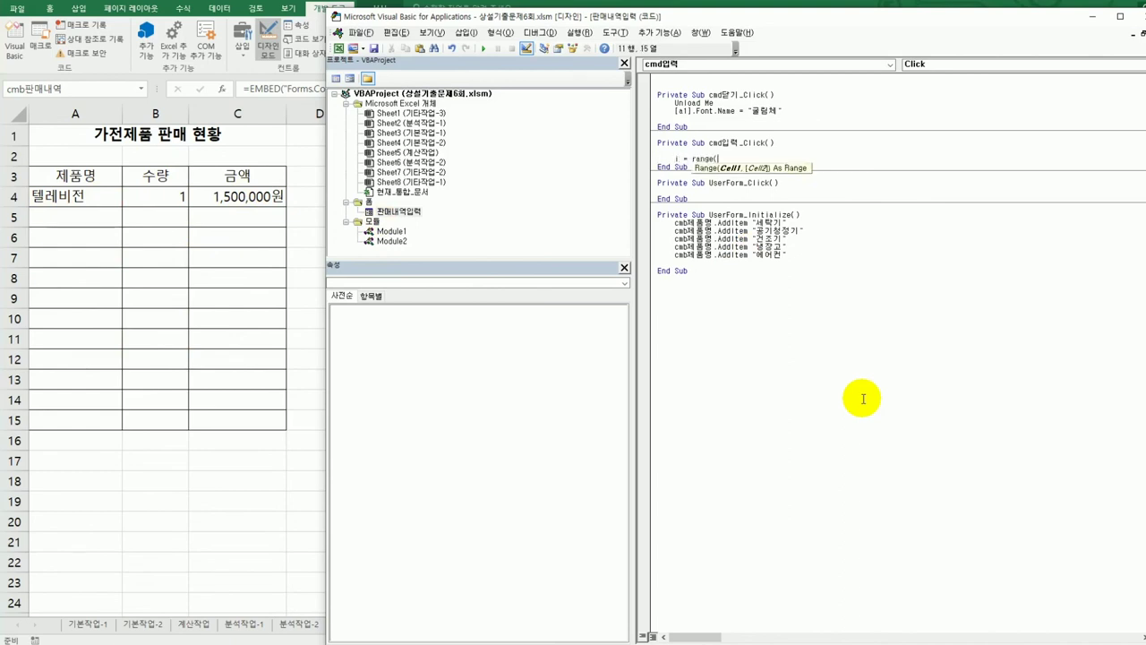
type("\"A3\").CurrentRegion")
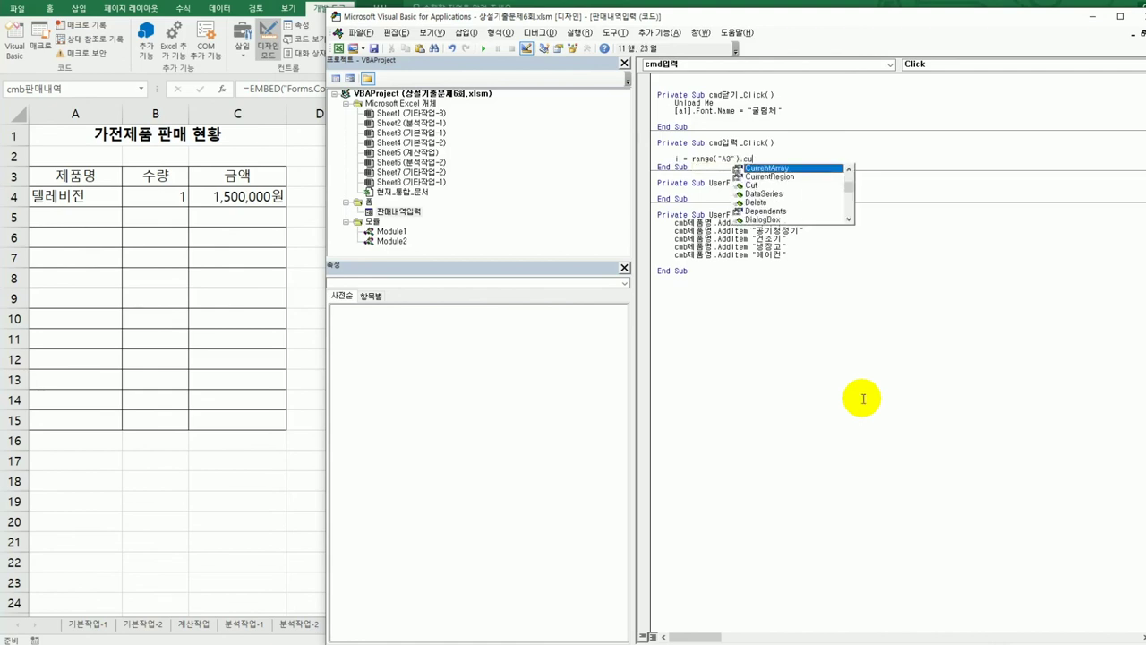
type(".")
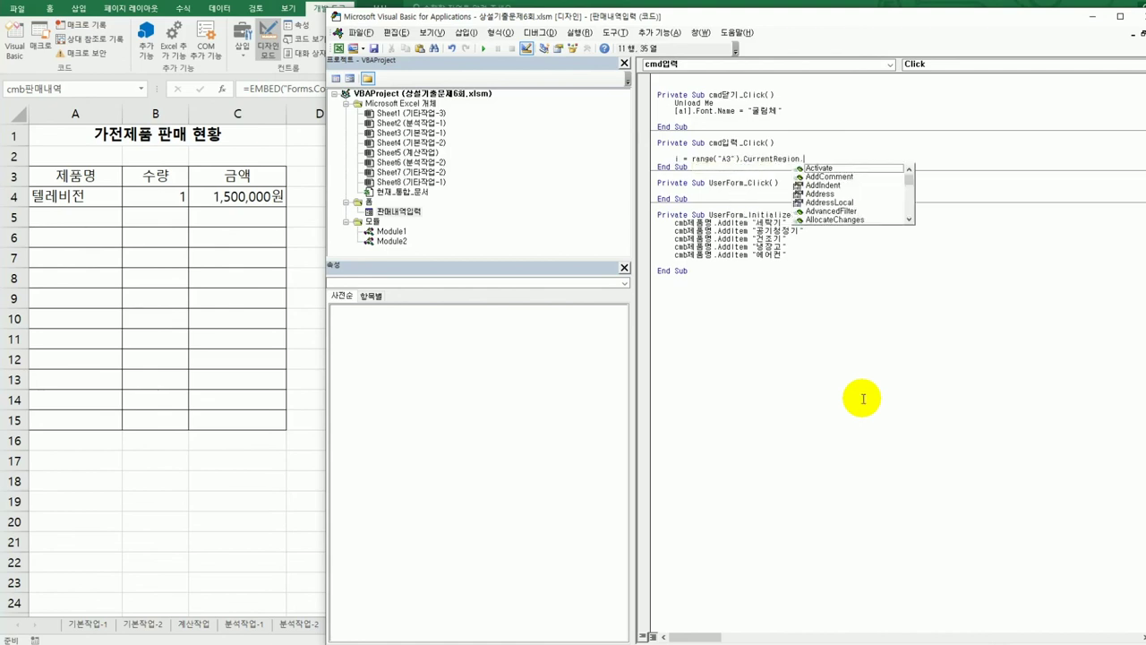
type("Rows.cou")
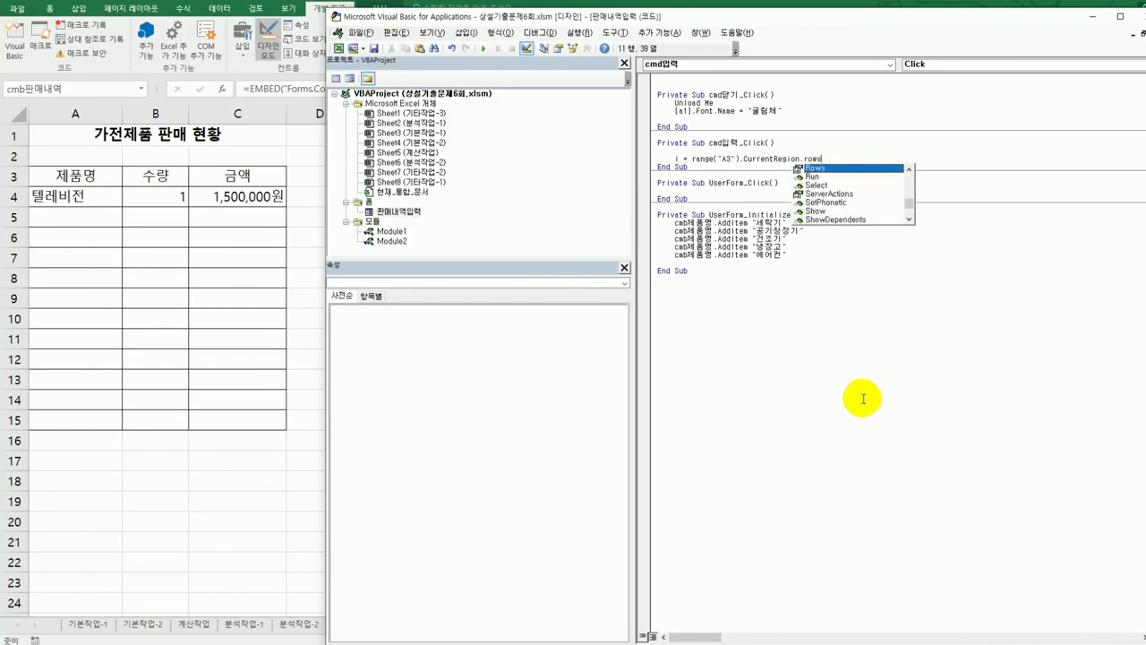
type("n")
key("Tab")
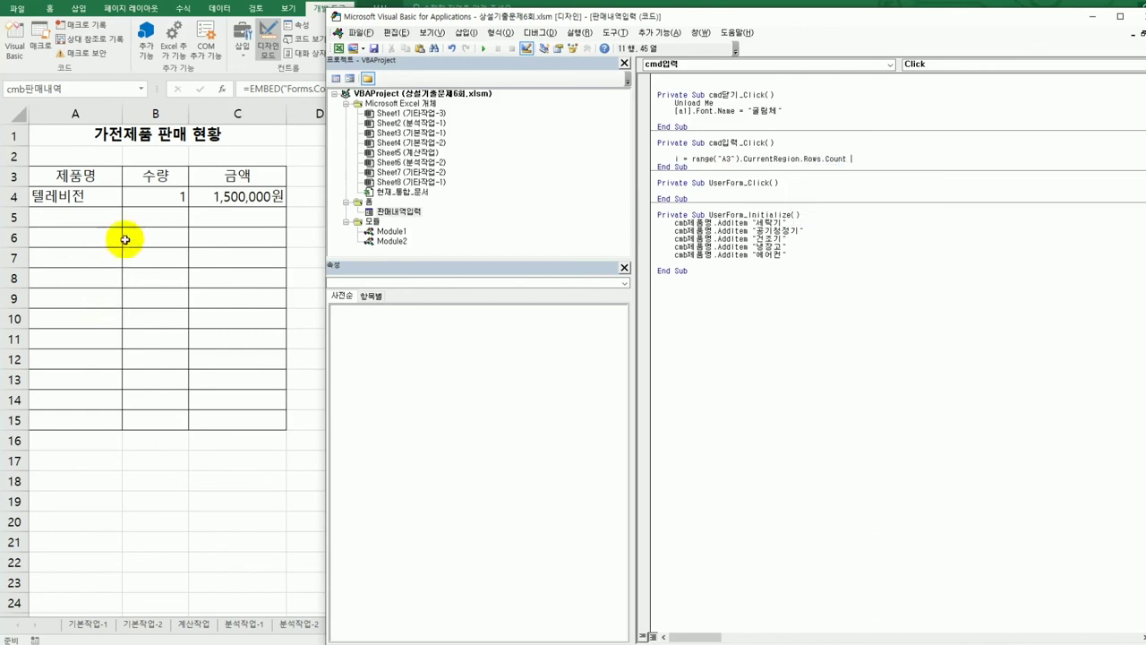
Examine on the 기타작업-3 sheet which rows belong to the table region around A3 and where the next entry goes.
left_click(75, 177)
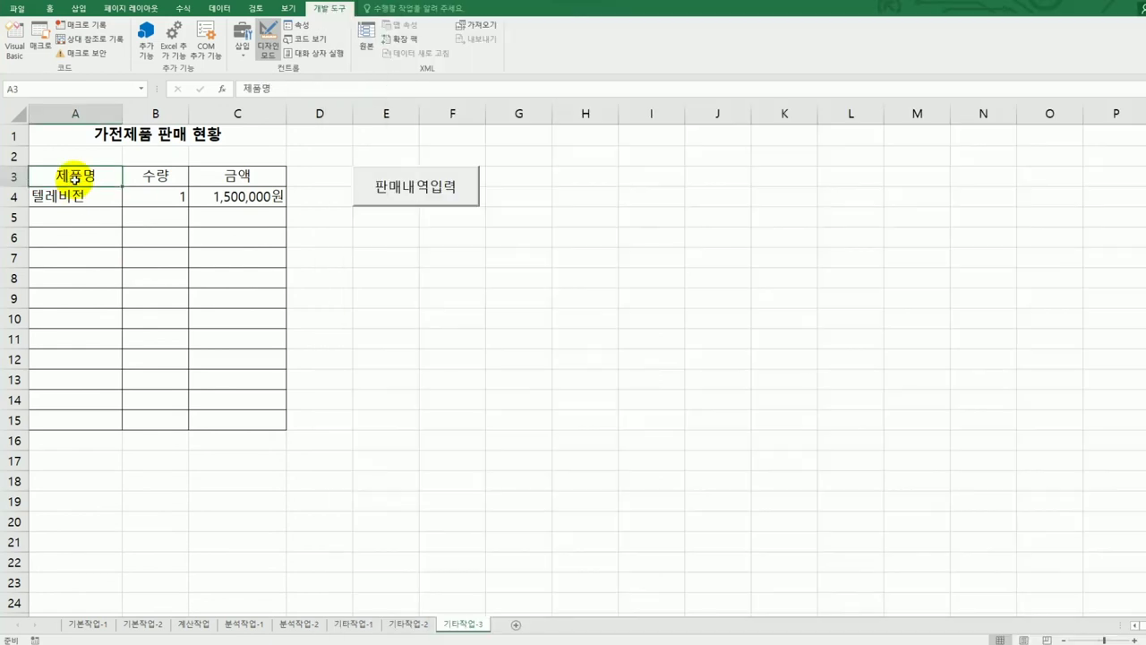
left_click_drag(75, 177, 230, 174)
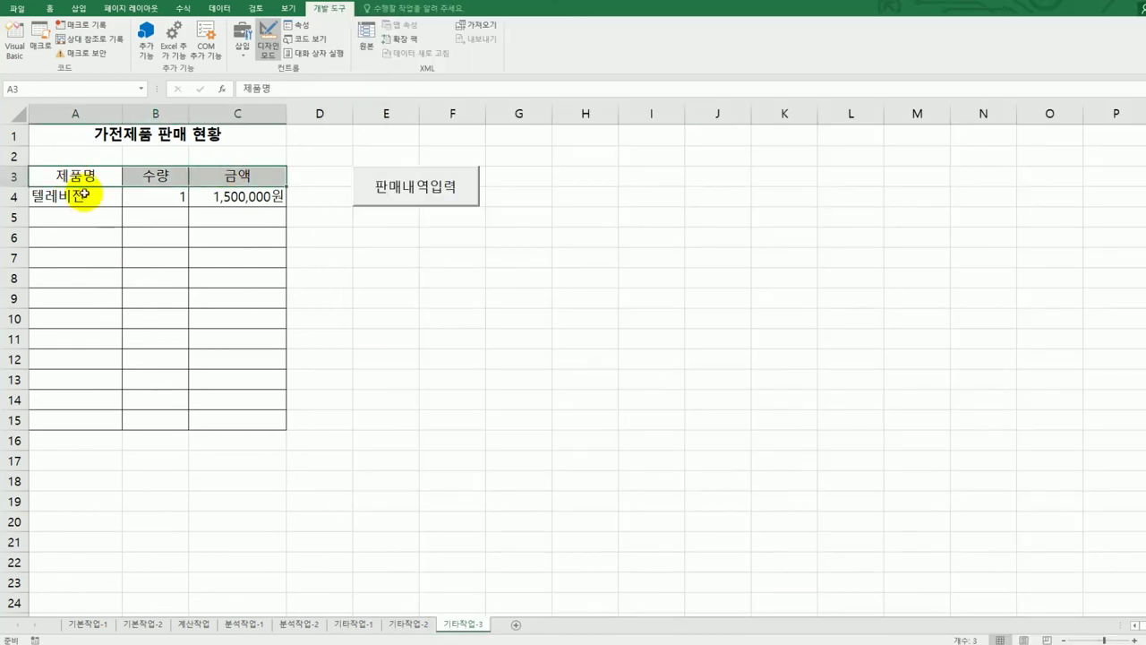
left_click_drag(84, 195, 196, 196)
left_click(182, 138)
left_click_drag(43, 160, 764, 162)
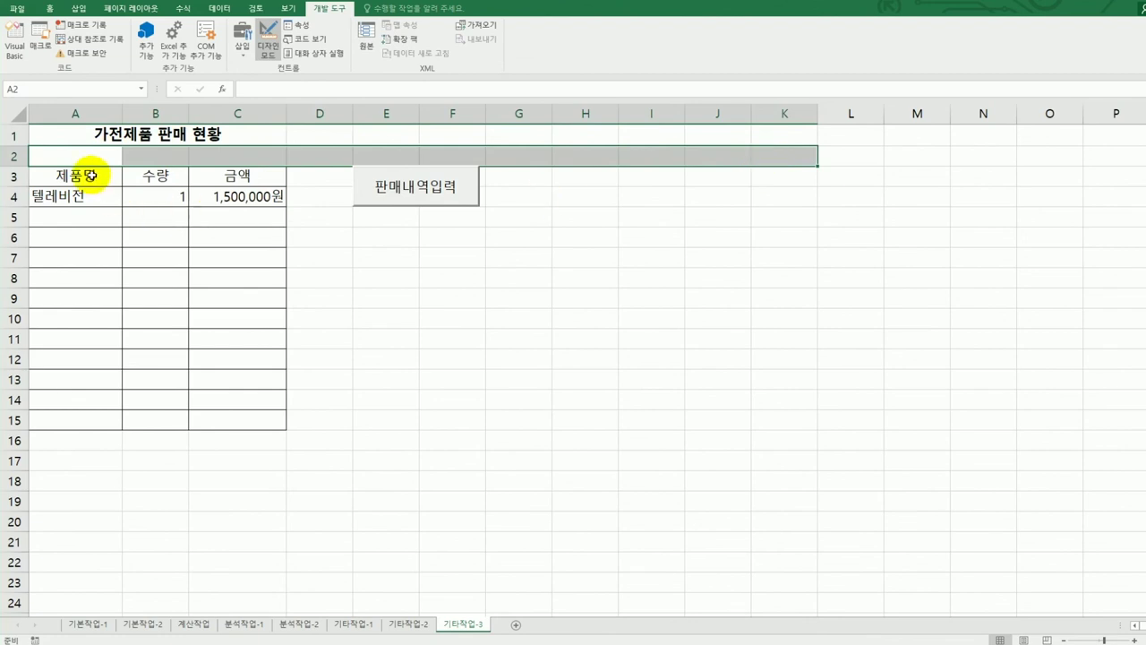
left_click_drag(92, 174, 243, 205)
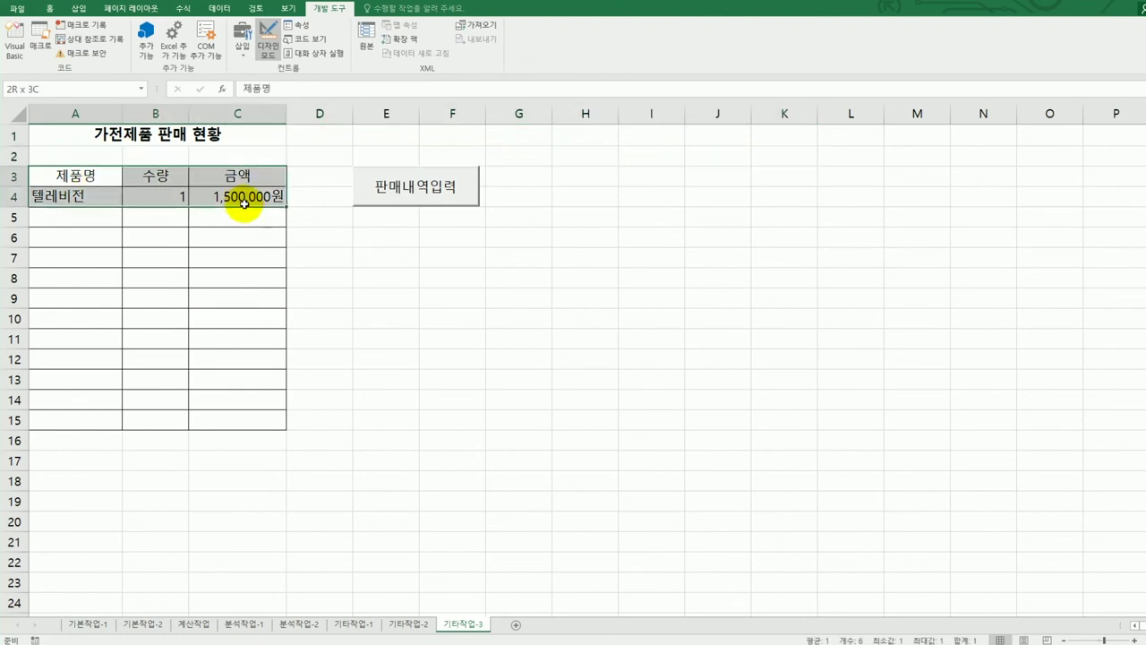
left_click(60, 224)
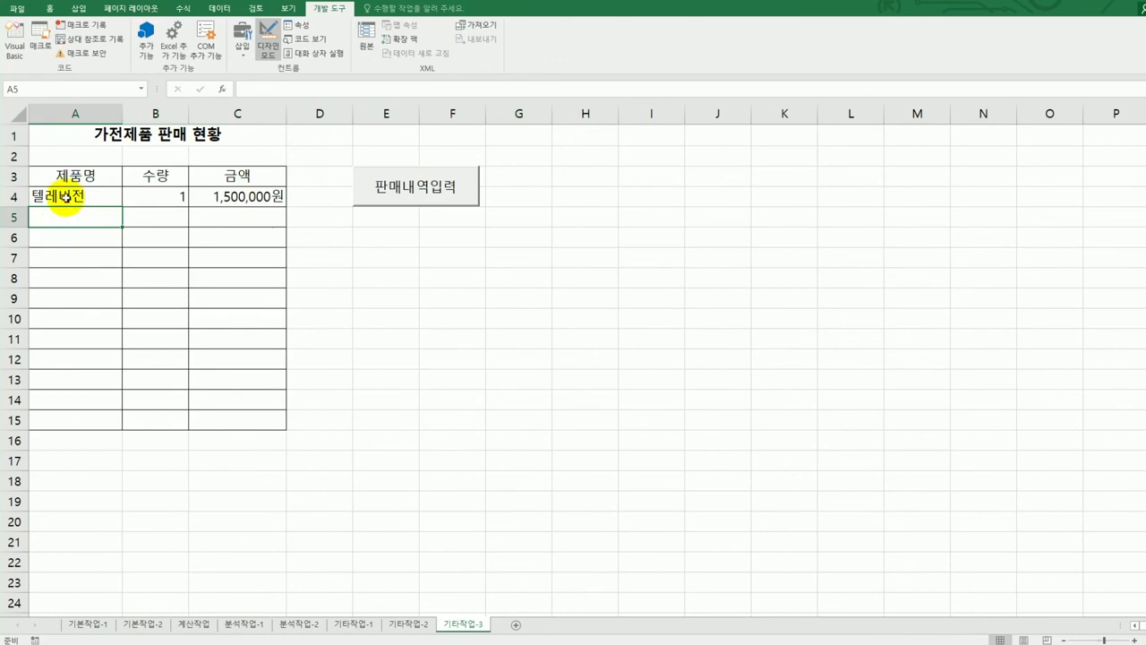
Back in the VBA editor, append + 3 to the row count assigned to i and write Cells(i, 1) = cmb제품명 below it.
left_click(15, 53)
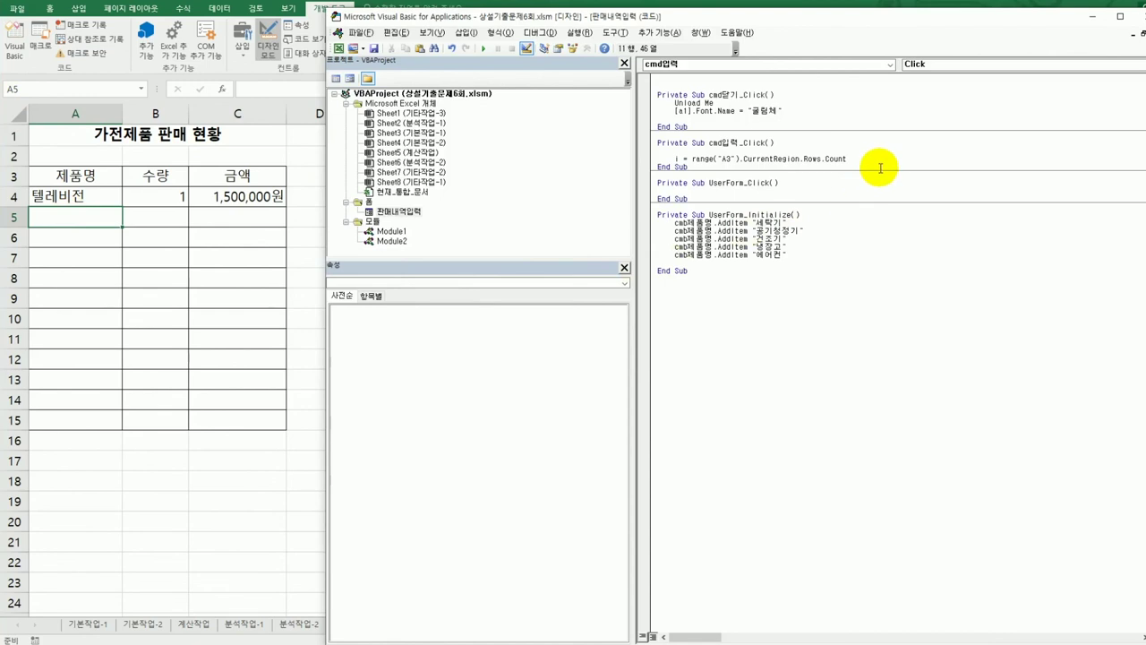
type("+3")
key("Return")
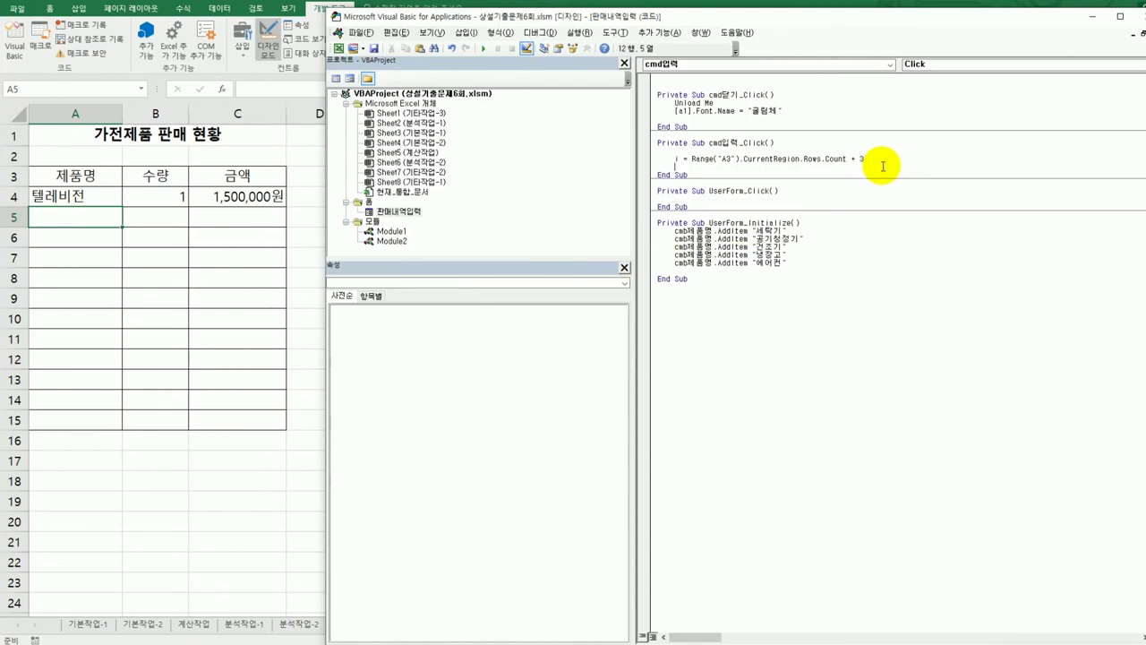
key("Return")
type("cells(i,1) = ")
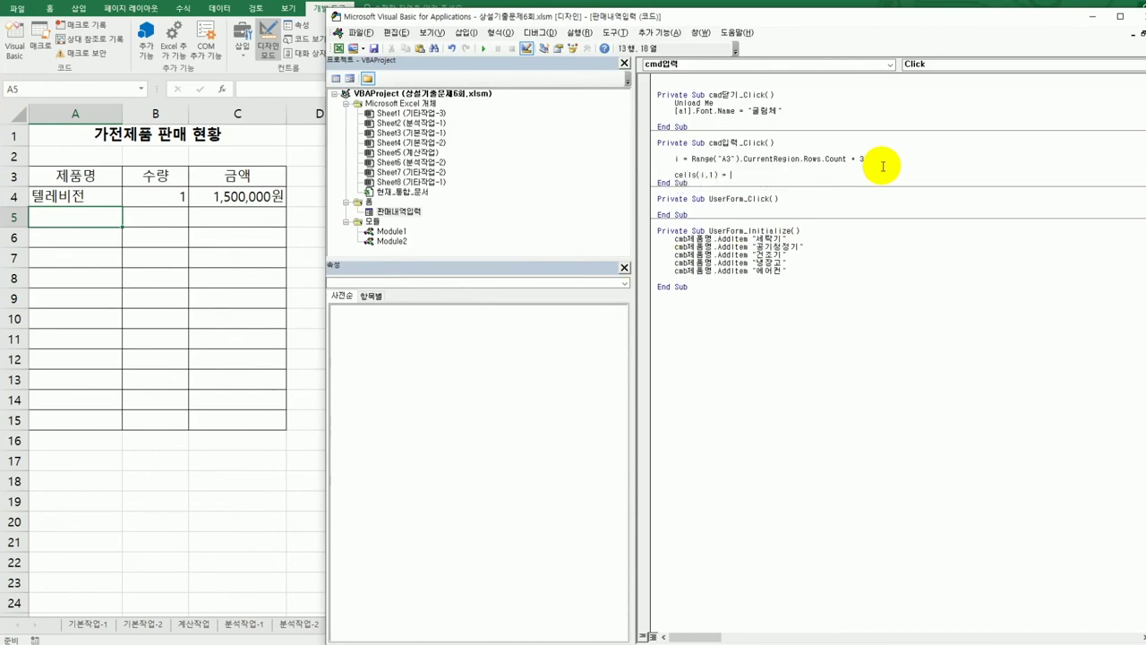
type("cmb제품명")
key("Return")
Duplicate the Cells(i, 1) = cmb제품명 line once below the original in cmd입력_Click.
key("Up")
key("shift+End")
key("ctrl+c")
key("Down")
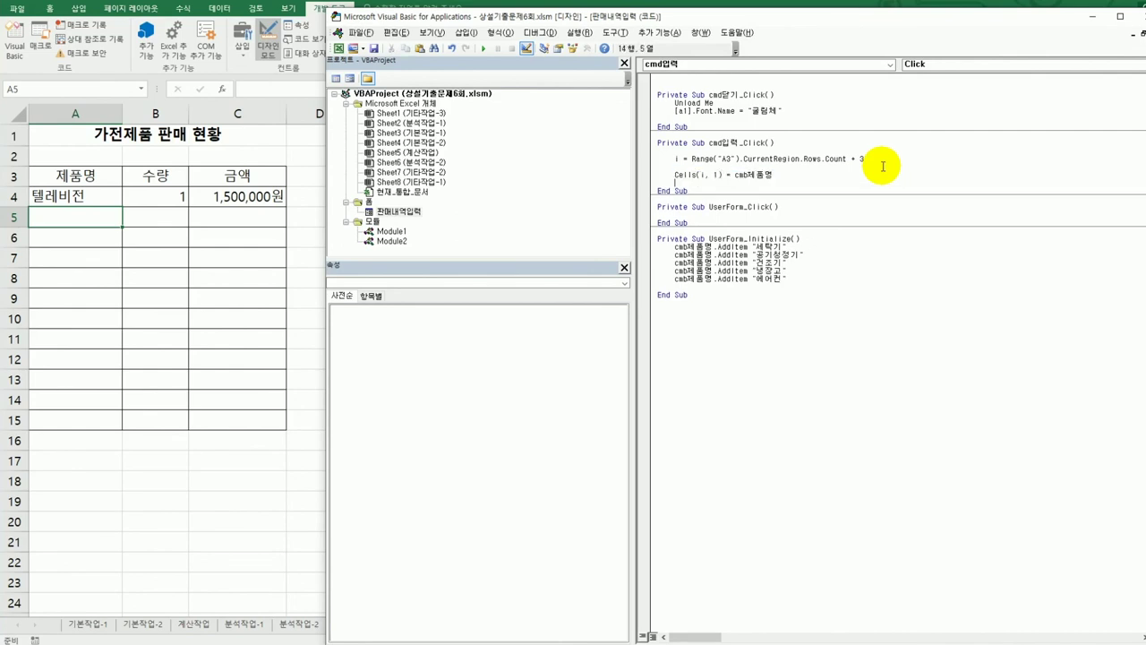
key("ctrl+v")
key("Return")
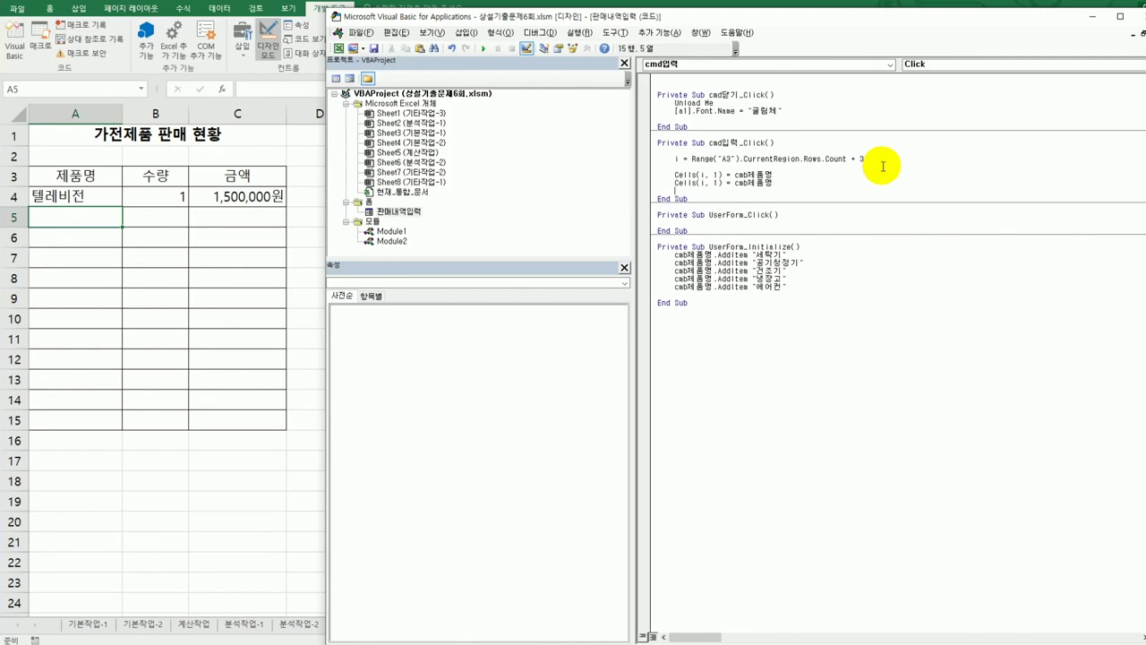
Add a third Cells(i, 1) = cmb제품명 line and change the second one to Cells(i, 2) = txt수량.Value.
key("ctrl+v")
key("Return")
key("Up")
key("Up")
key("Right")
key("Right")
key("Right")
type("2")
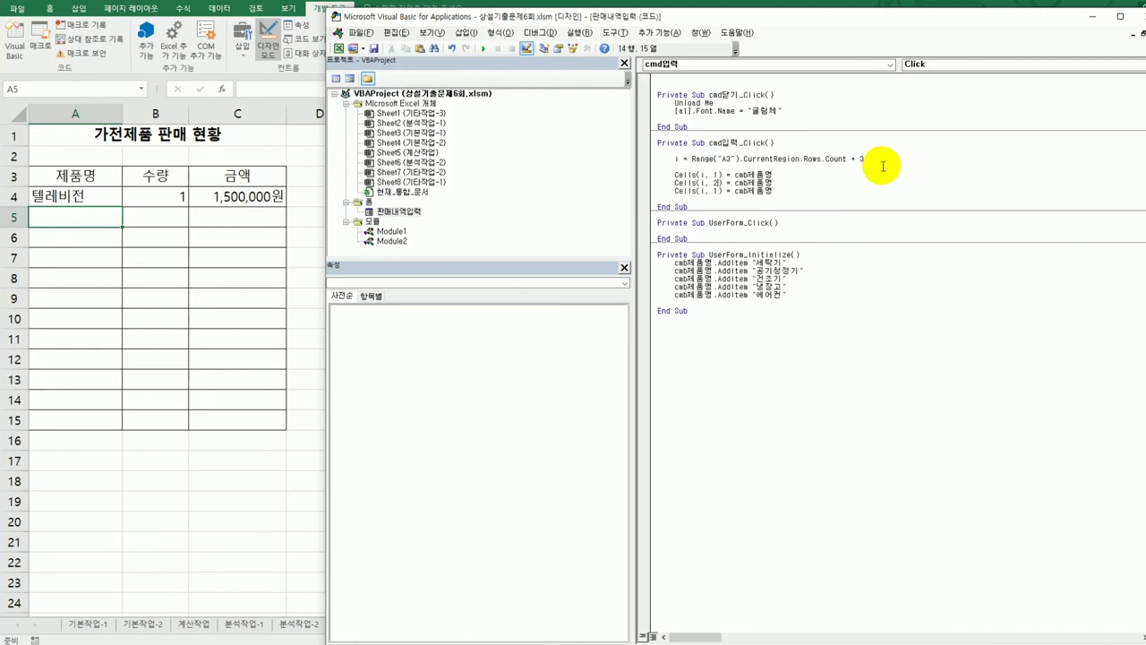
key("Right")
key("shift+End")
type("txt수량.va")
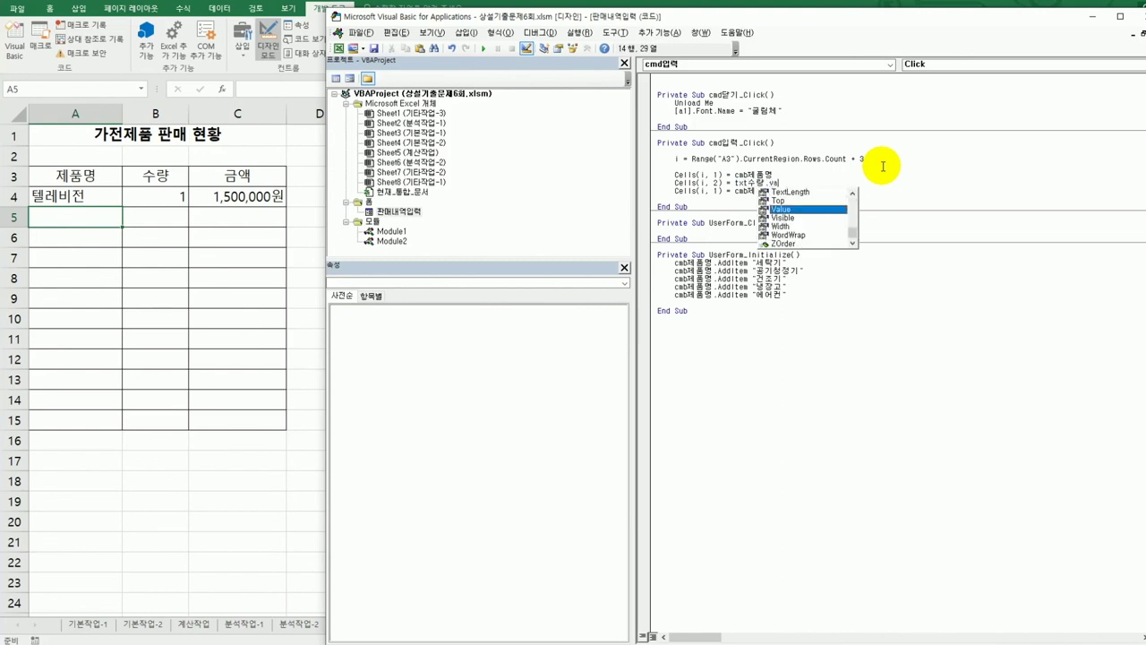
key("Tab")
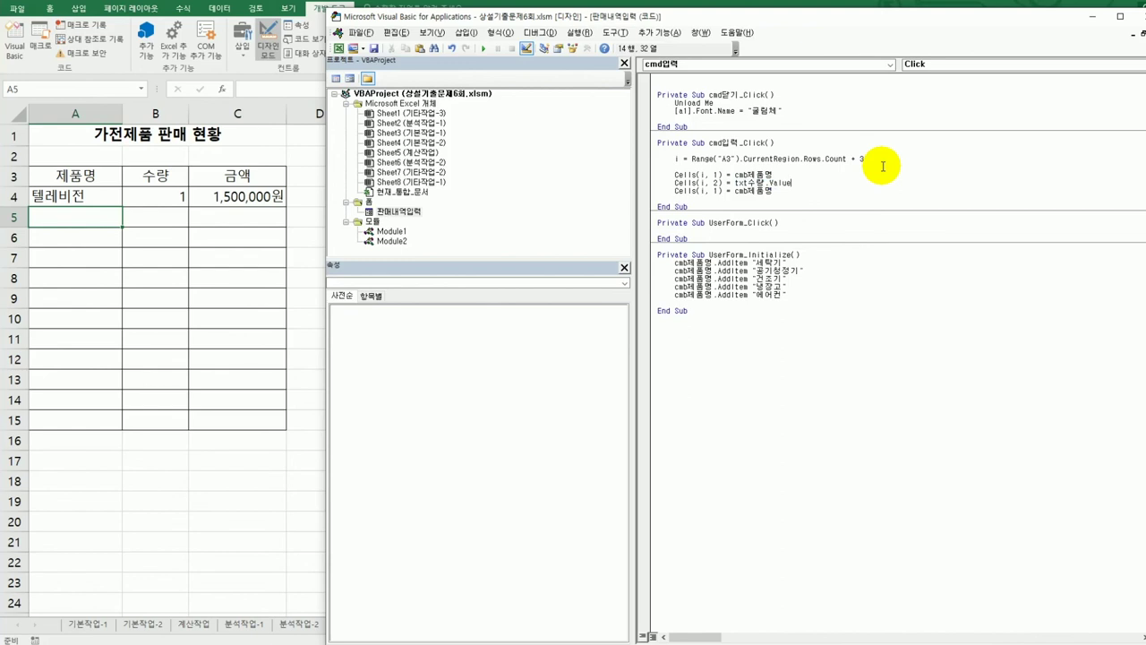
Replace txt수량.Value with Val(txt수량) in the Cells(i, 2) assignment.
key("BackSpace")
key("BackSpace")
key("BackSpace")
key("BackSpace")
key("BackSpace")
key("BackSpace")
key("Left")
type("val(")
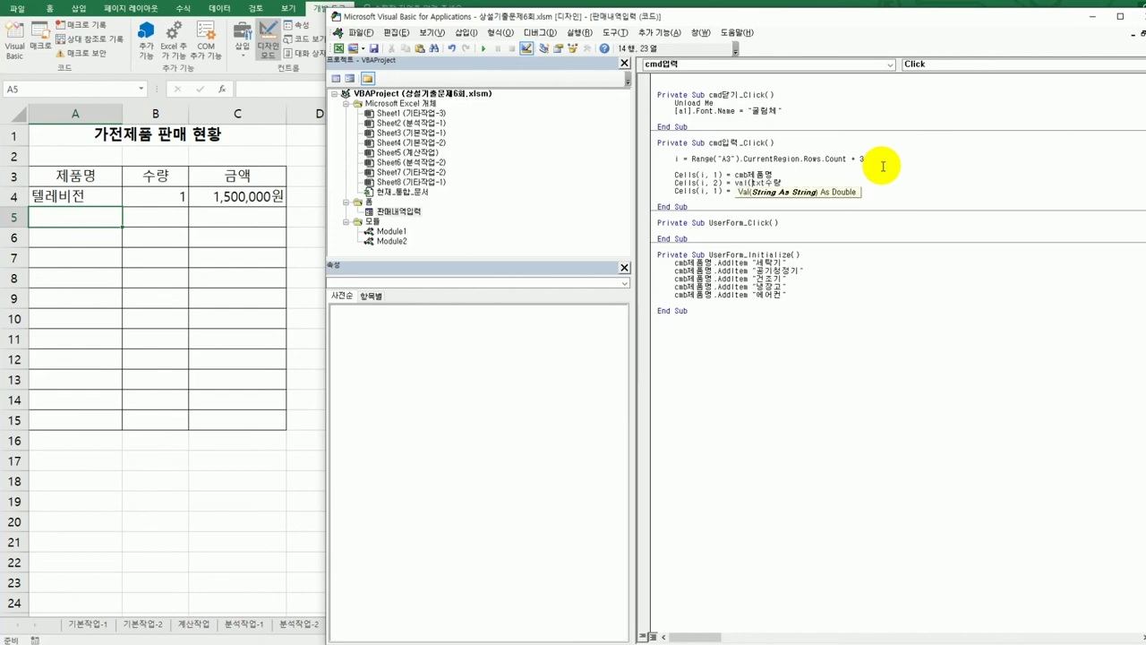
key("End")
type(")")
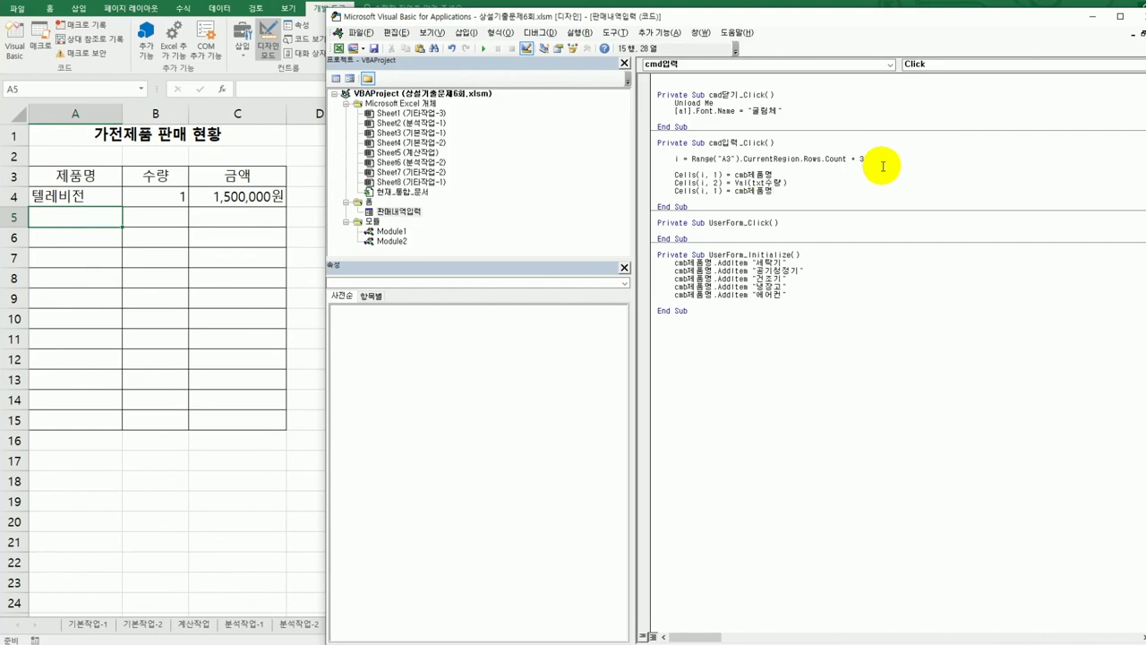
Change the third assignment to Cells(i, 3) = Format(txt금액, "#,##0원") and add blank lines below it.
key("Left")
key("Left")
key("Left")
type("3")
key("Right")
key("Right")
key("Right")
key("Left")
key("shift+End")
key("Delete")
type("Format(txt금액, \"")
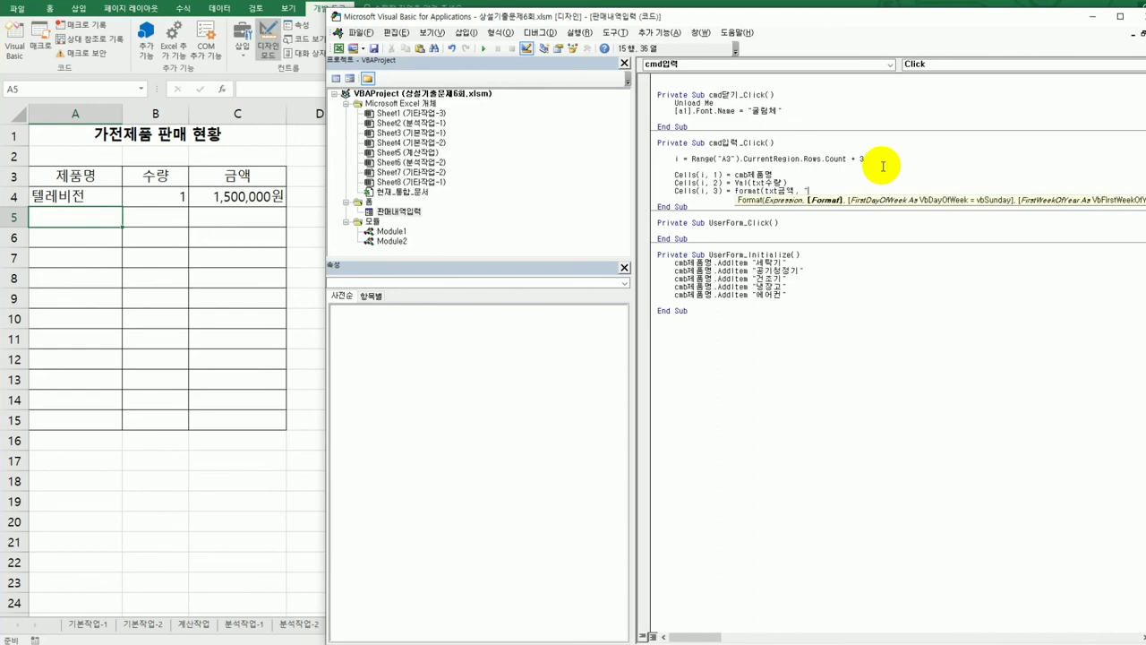
type("#,#")
type("##0")
type("원\"")
type(")")
key("Return")
key("Return")
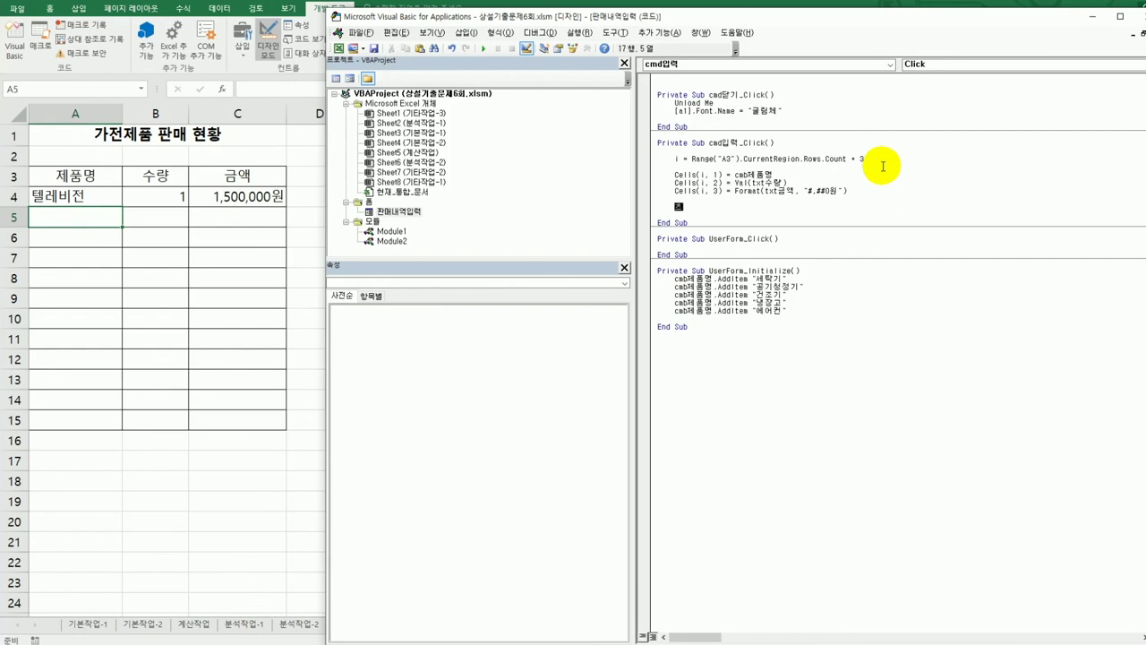
Add lines that reset cmb제품명, txt수량 and txt금액 to "" at the end of cmd입력_Click.
type("cmb제품명 = \"\"")
key("Return")
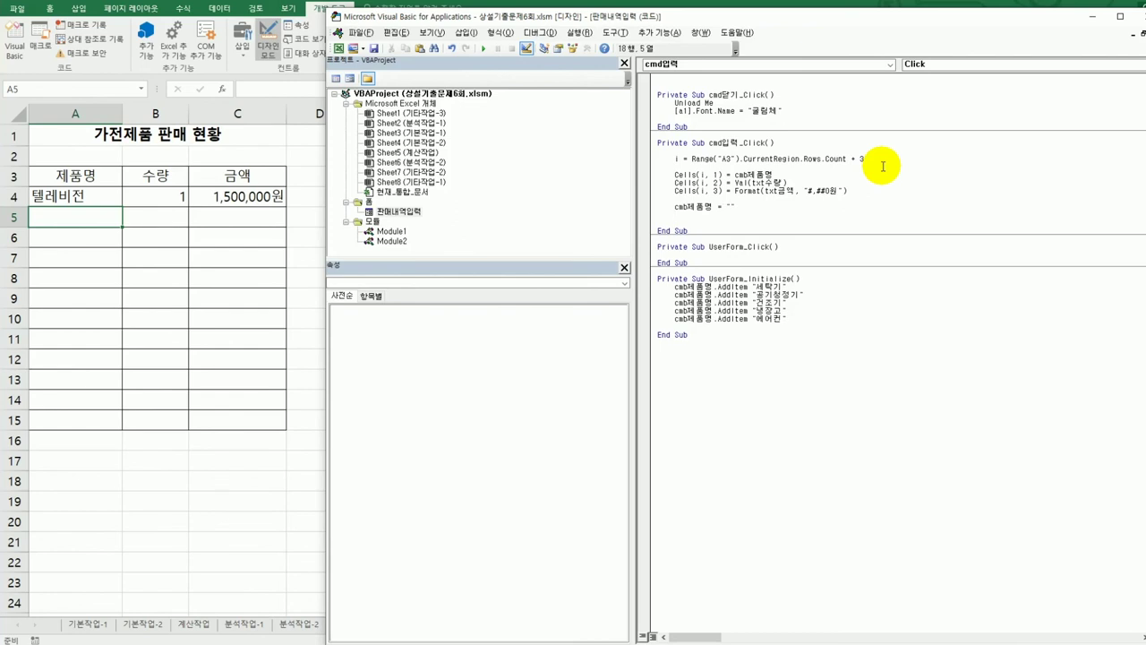
type("txt수량 = \"\"")
key("Return")
type("txt금액 =\"")
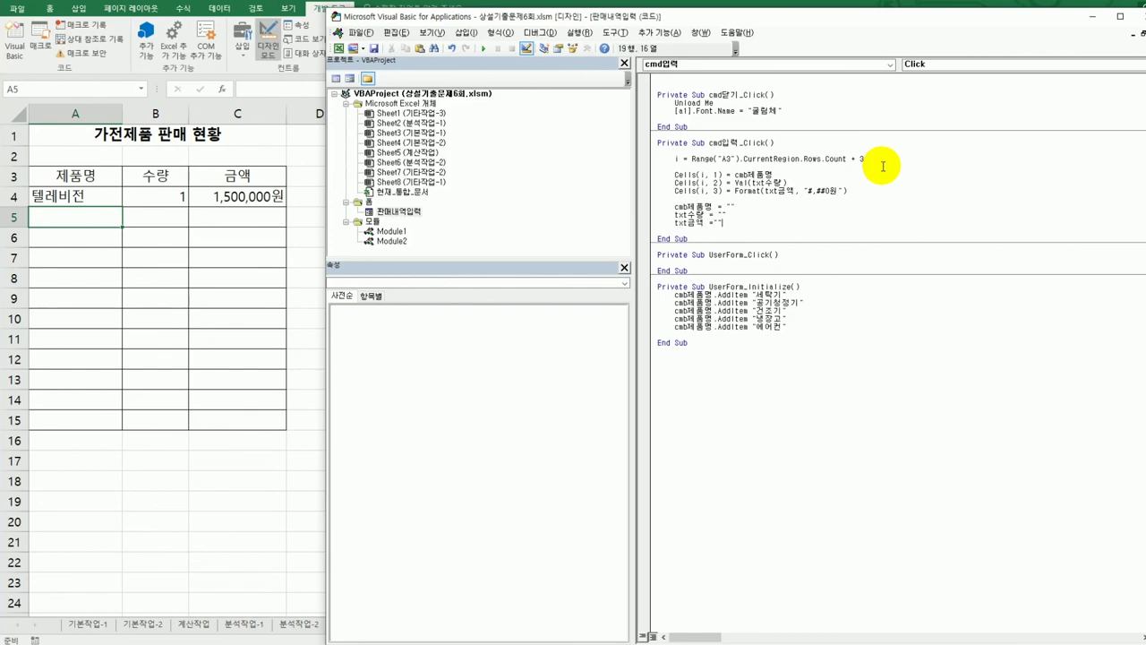
Check the names of the product, quantity and amount controls on the 판매내역입력 form, and return to the cmd입력_Click code.
double_click(403, 214)
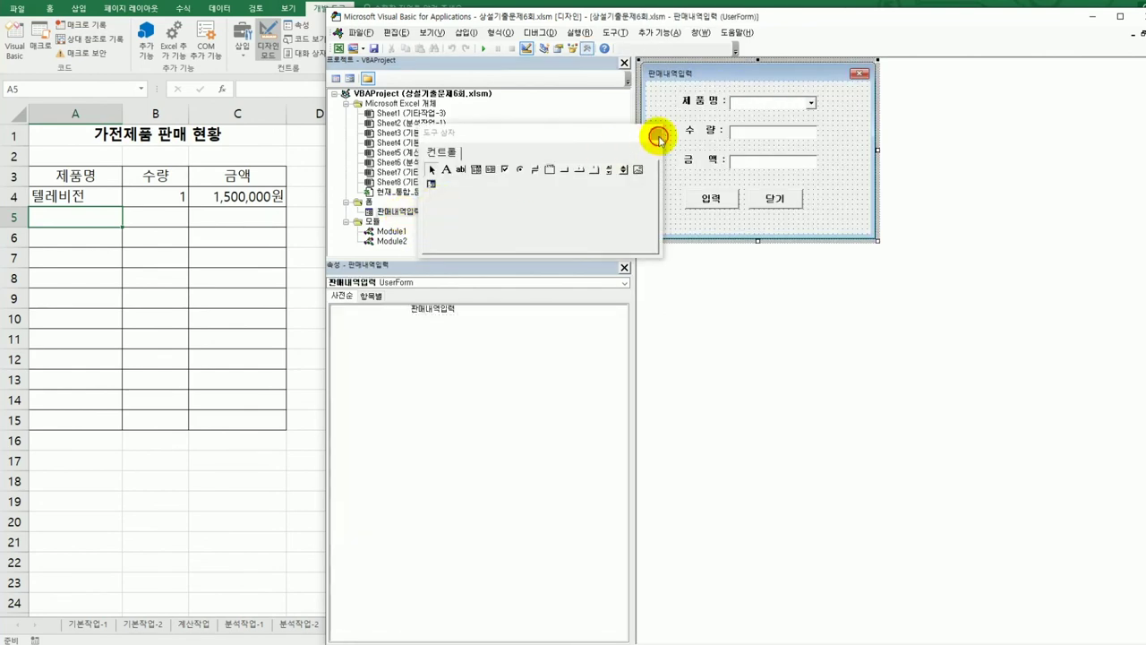
left_click(656, 133)
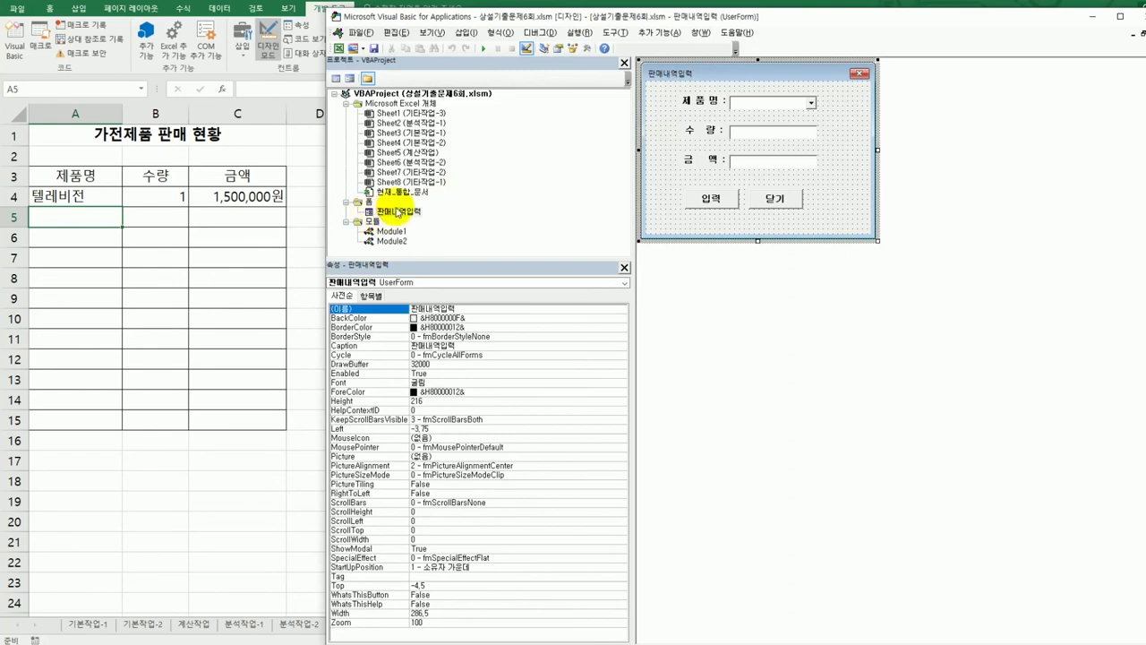
left_click(397, 212)
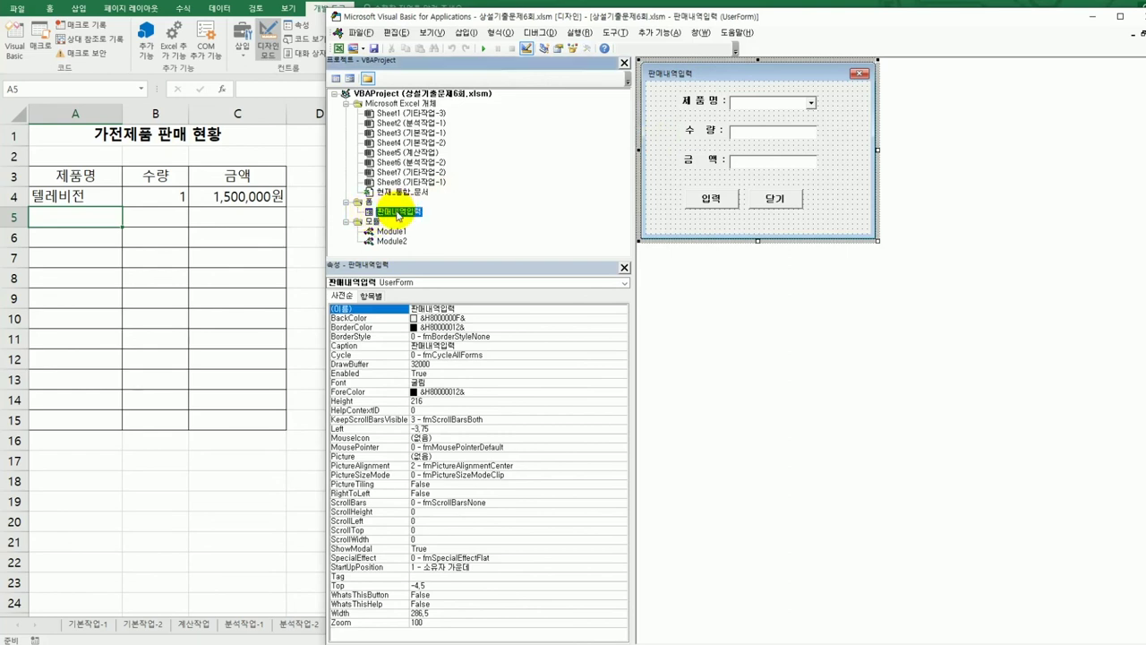
left_click(763, 110)
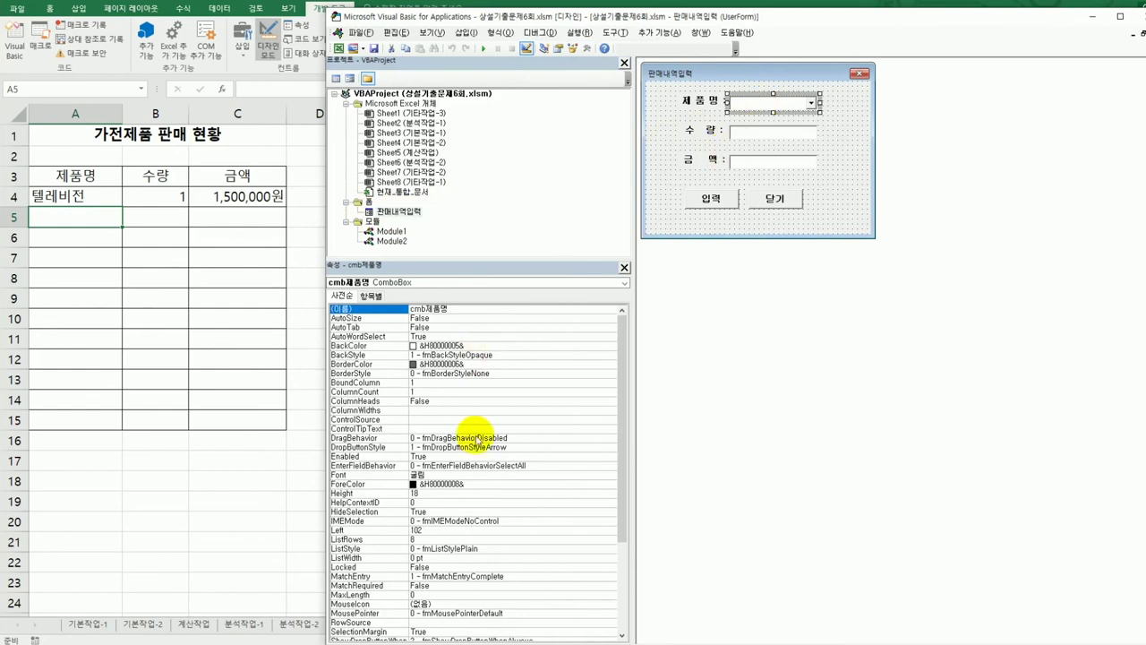
left_click(767, 131)
left_click(769, 161)
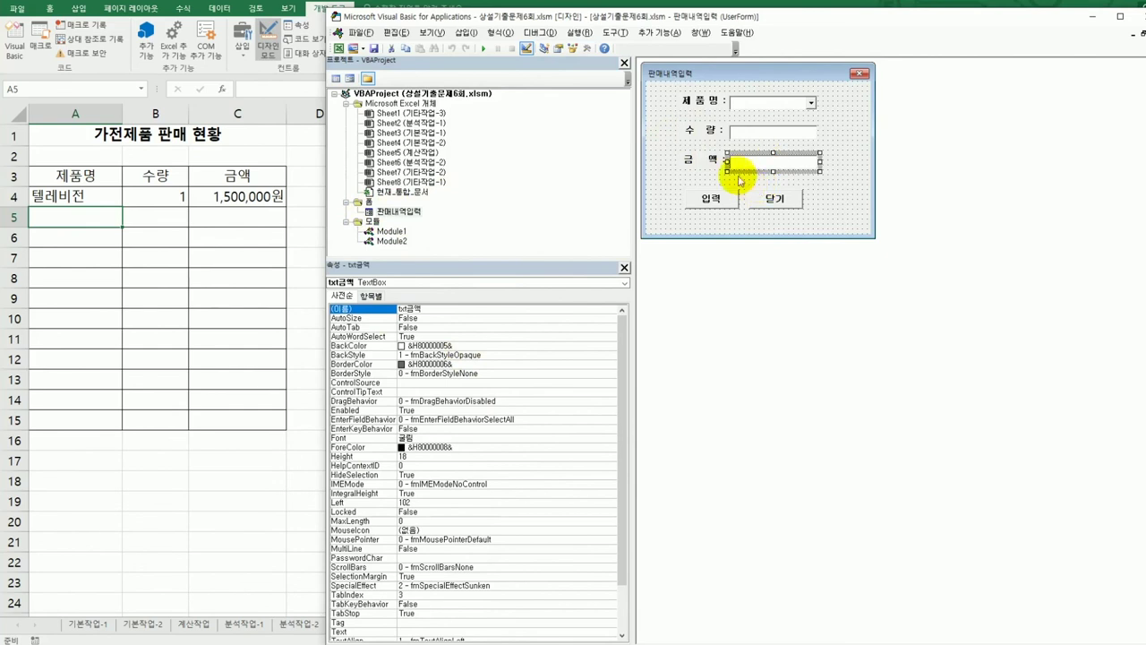
double_click(721, 199)
left_click(727, 215)
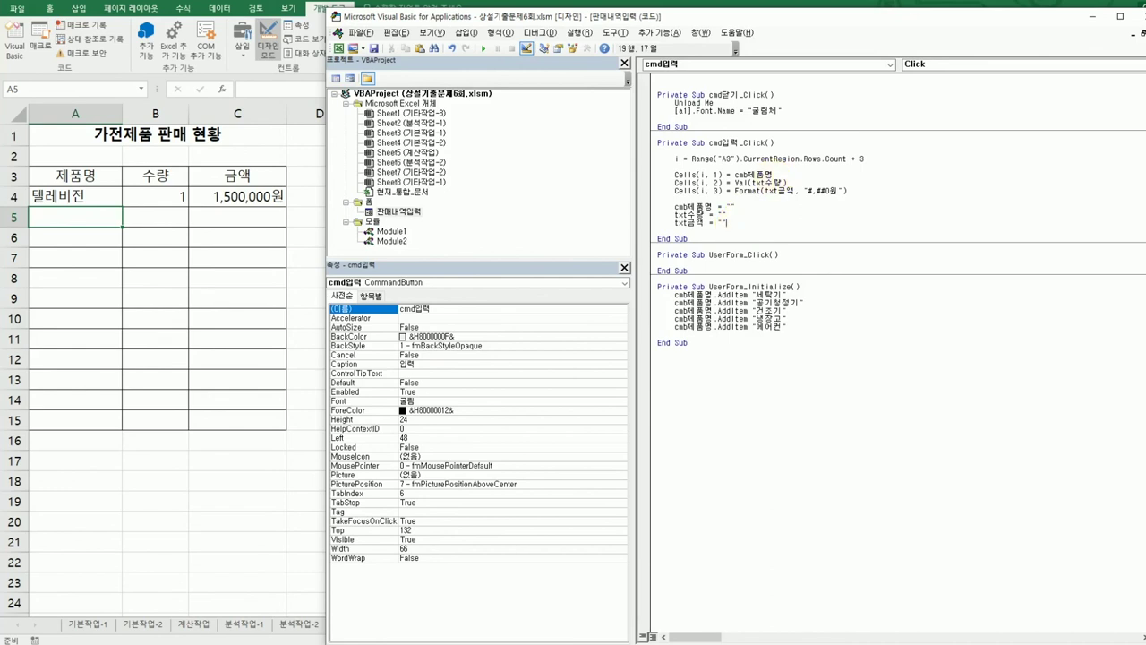
Return to the 기타작업-3 sheet, turn off design mode and open the 판매내역입력 form.
left_click(1138, 16)
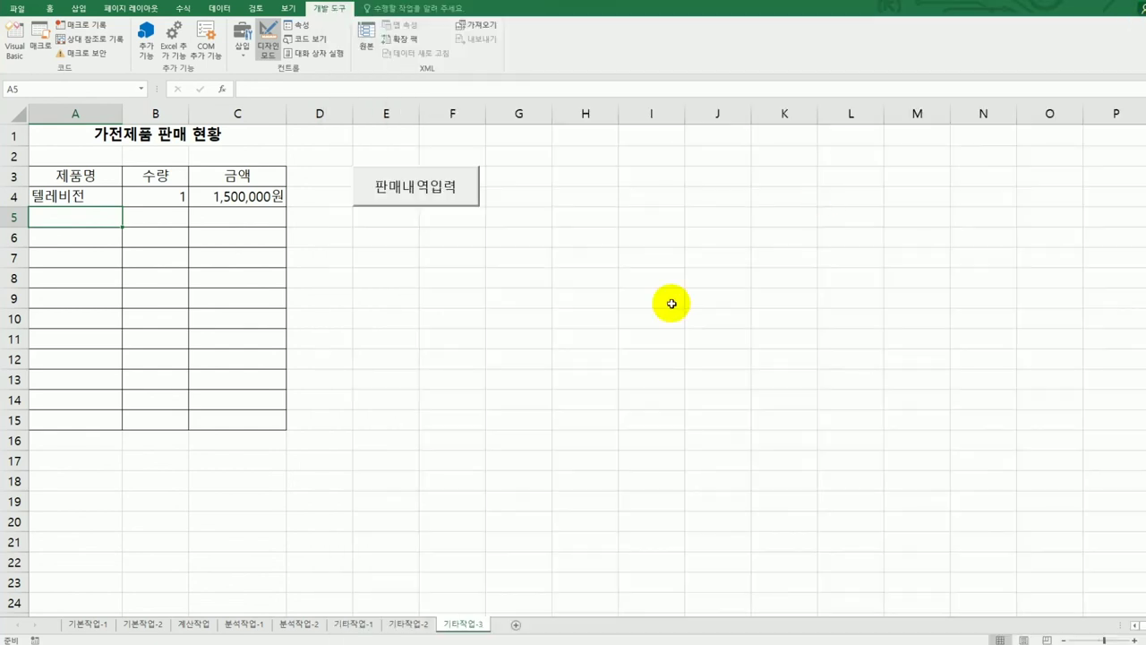
left_click(269, 45)
left_click(486, 294)
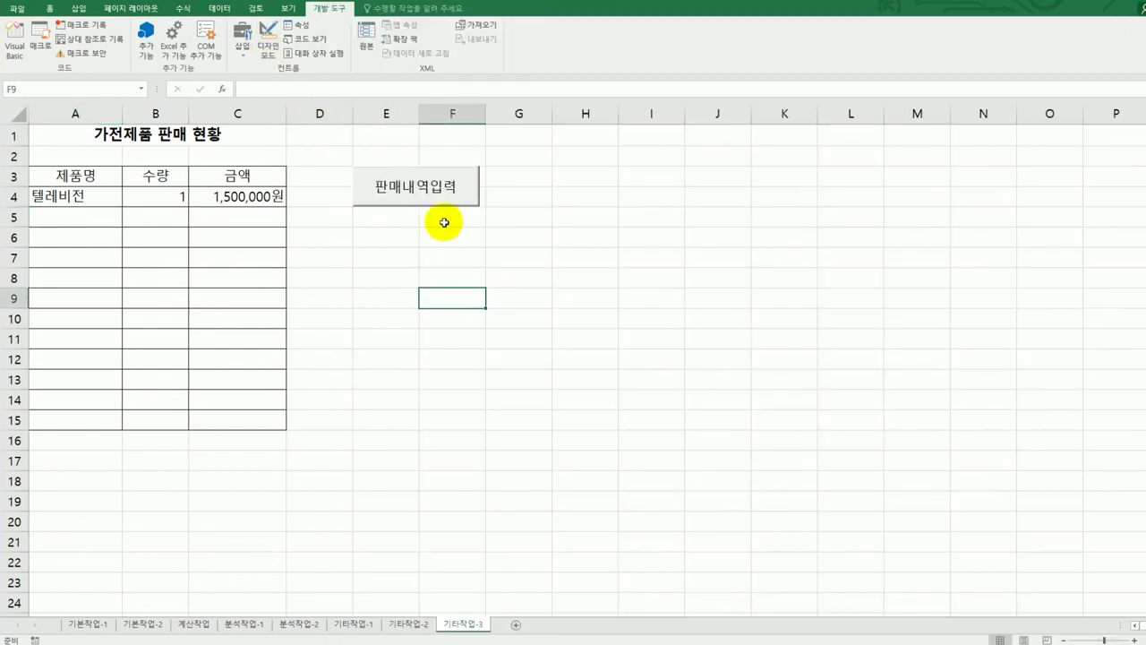
left_click(439, 190)
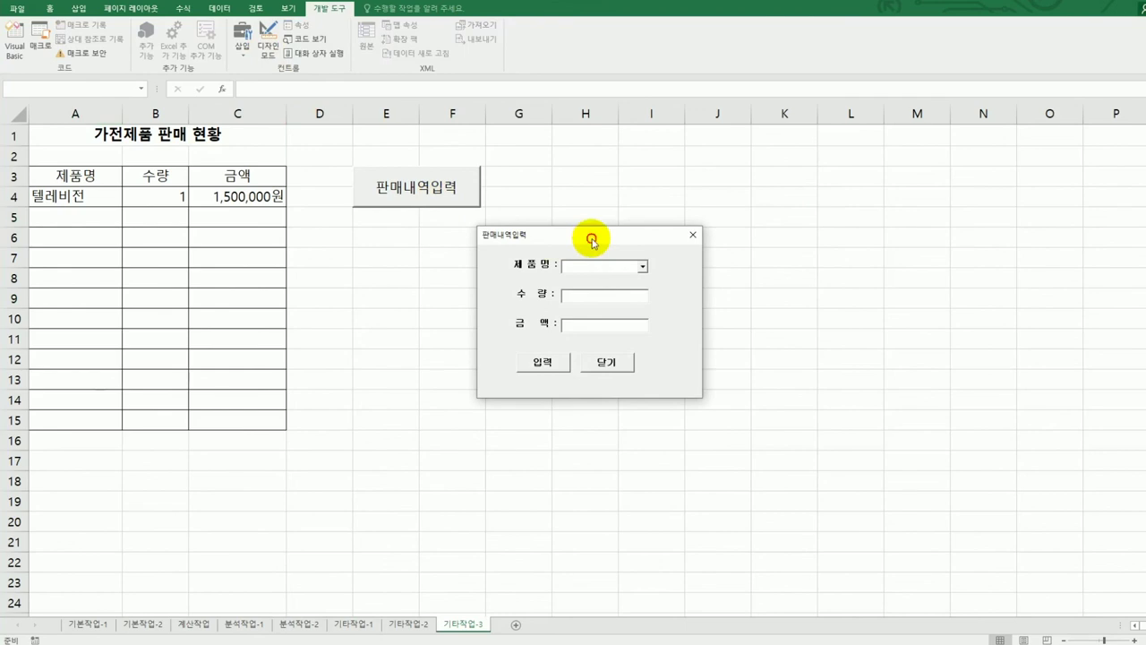
Move the form clear of the table and submit a sale of 공기청정기 with quantity 1 and amount 600000.
left_click_drag(592, 240, 692, 210)
left_click(743, 237)
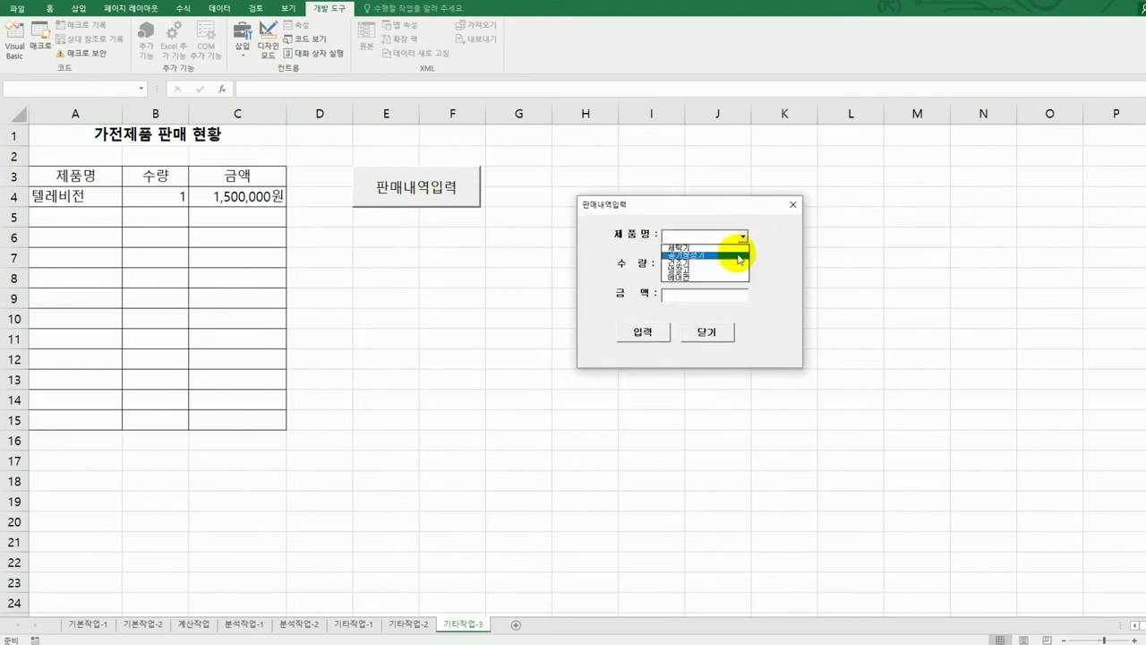
left_click(716, 255)
left_click(704, 271)
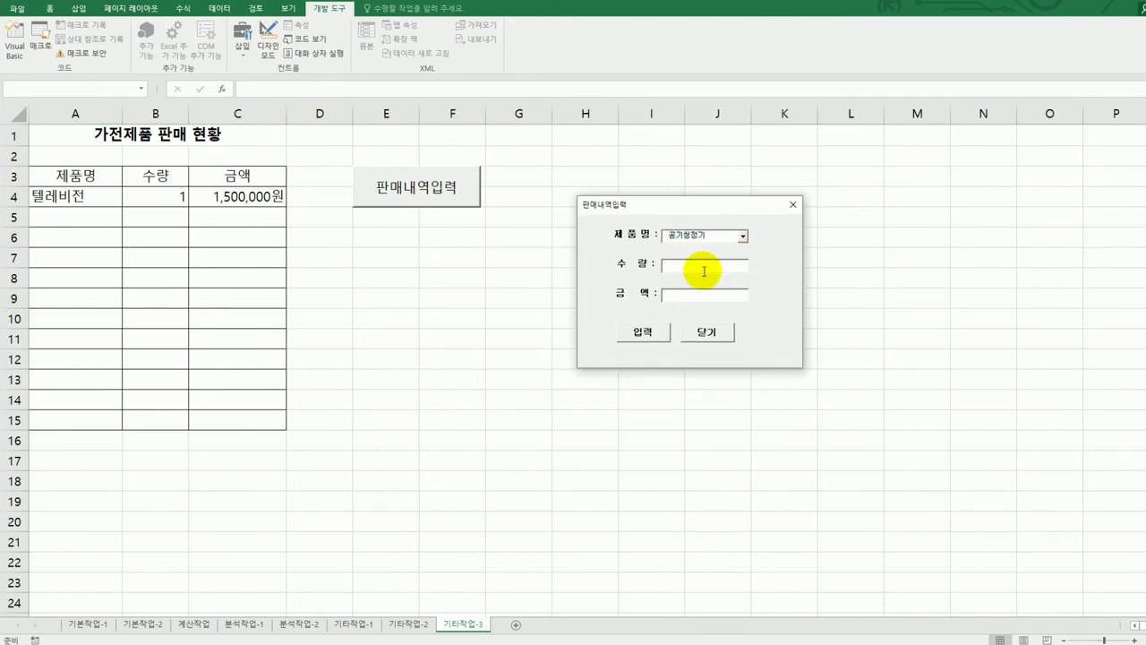
type("1")
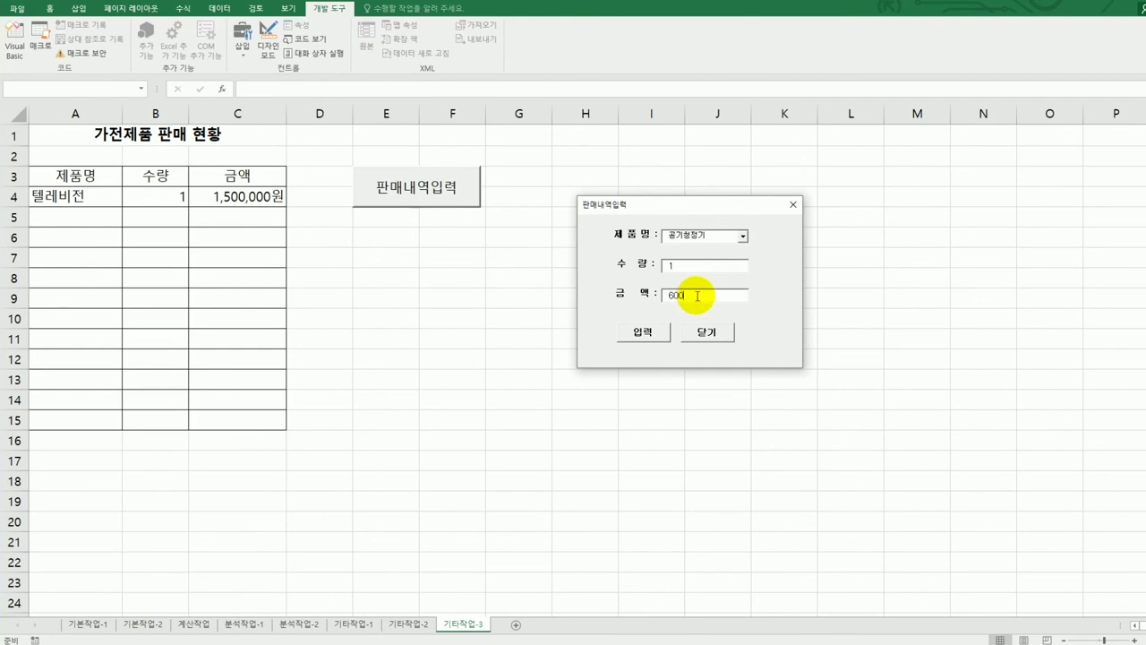
left_click(657, 333)
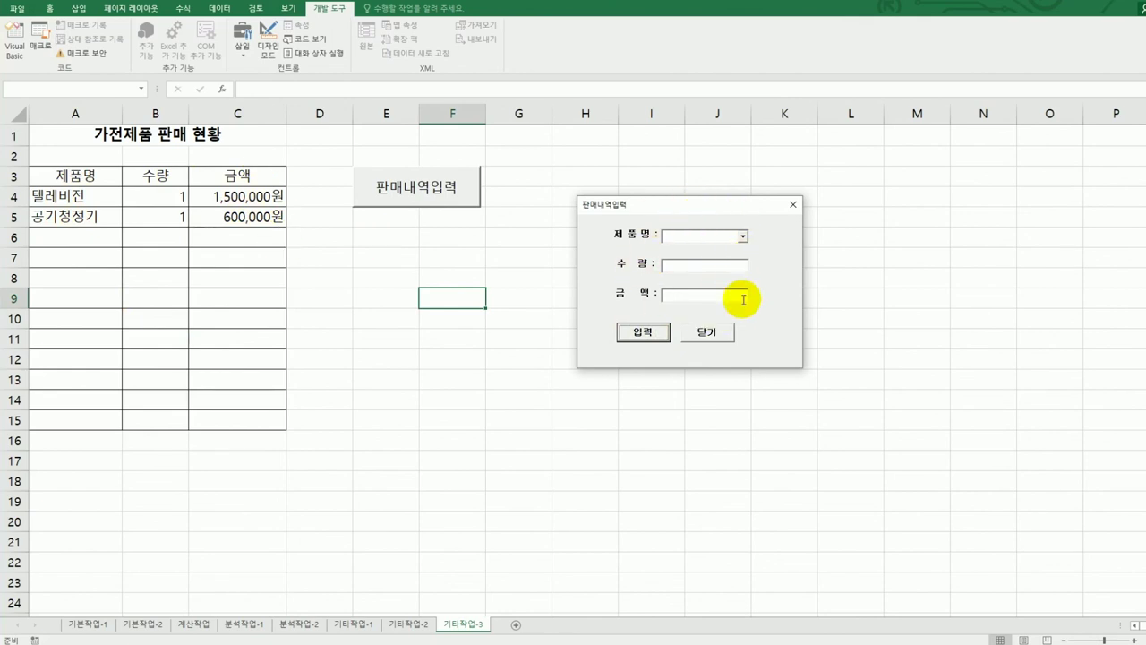
Close the form with 닫기 and check the font of the title in cell A1.
left_click(716, 332)
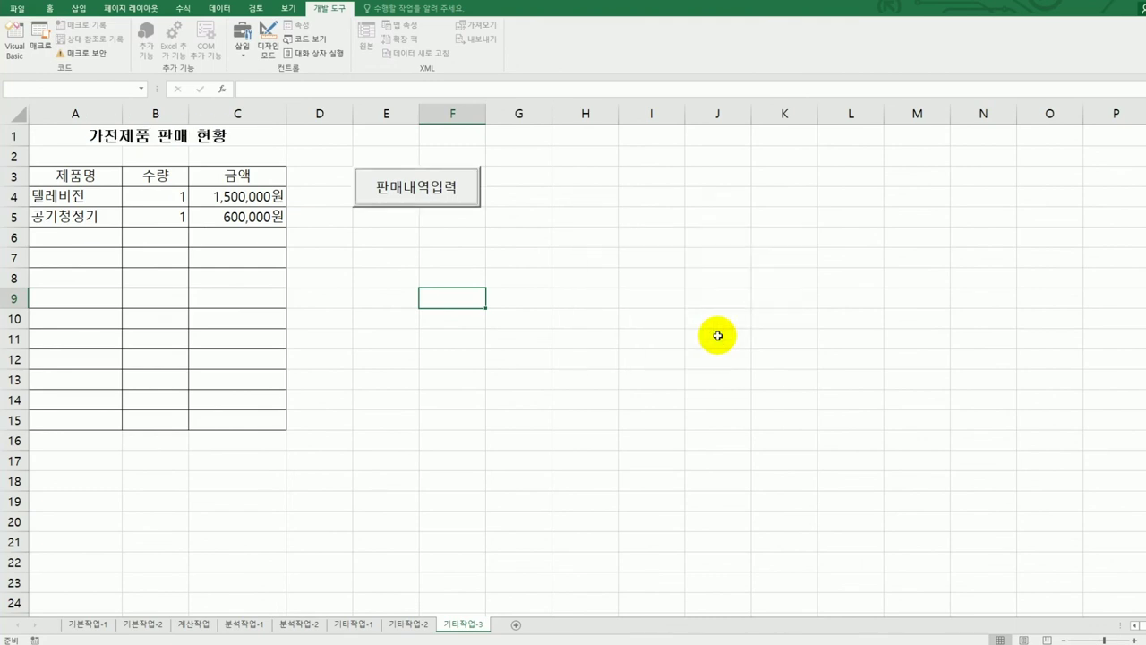
left_click(232, 137)
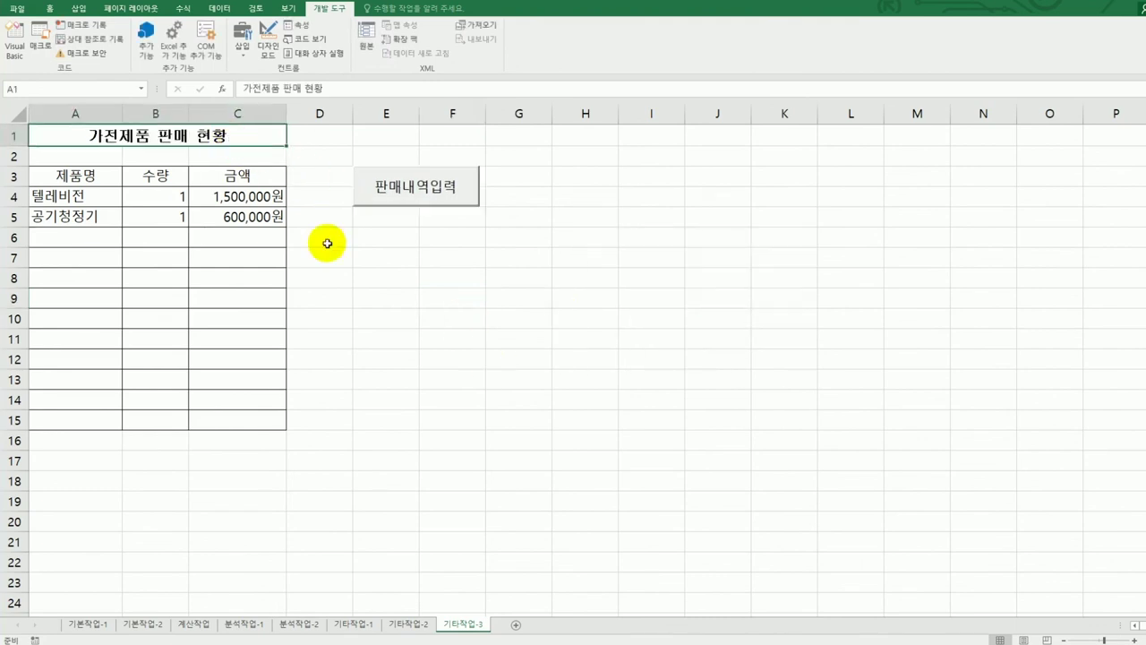
left_click(50, 9)
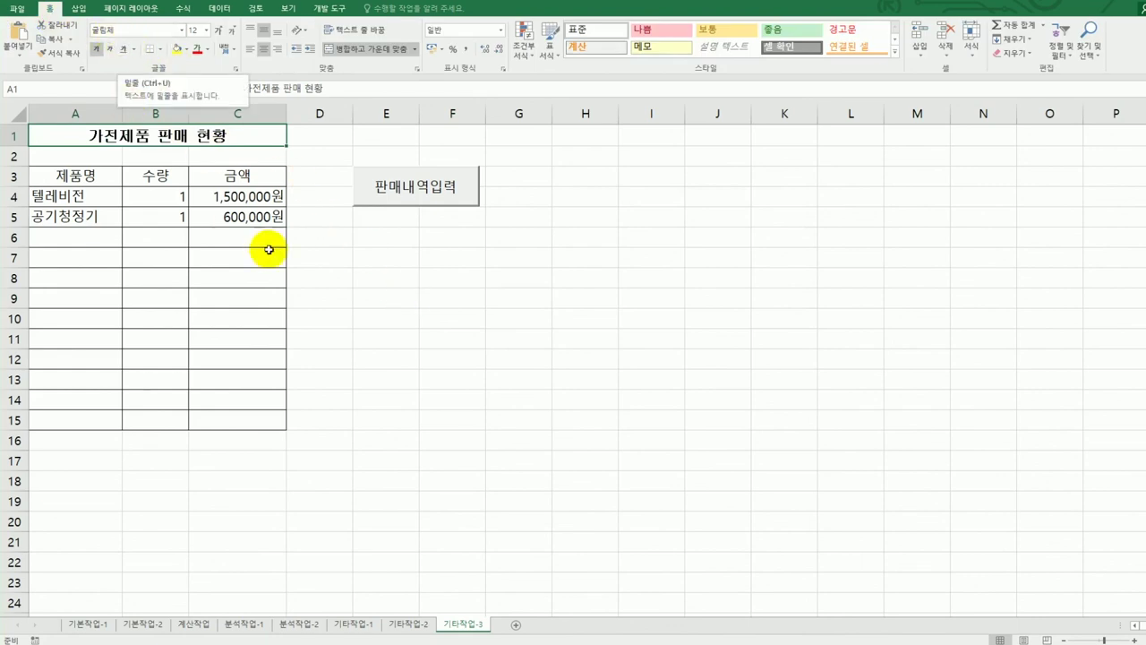
left_click(453, 356)
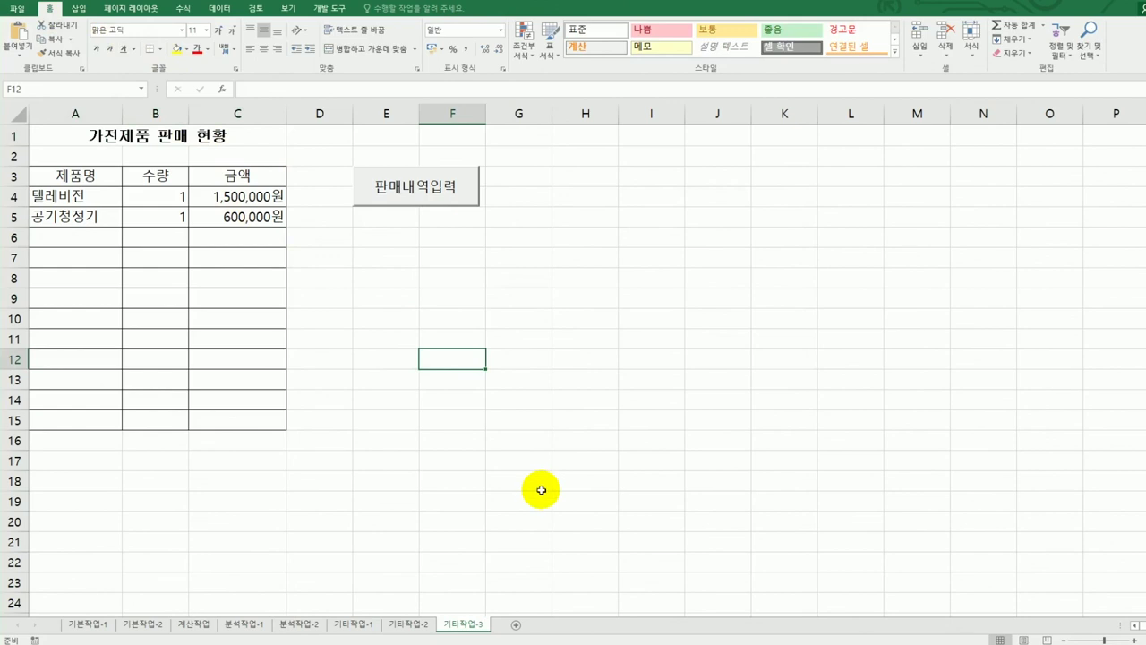